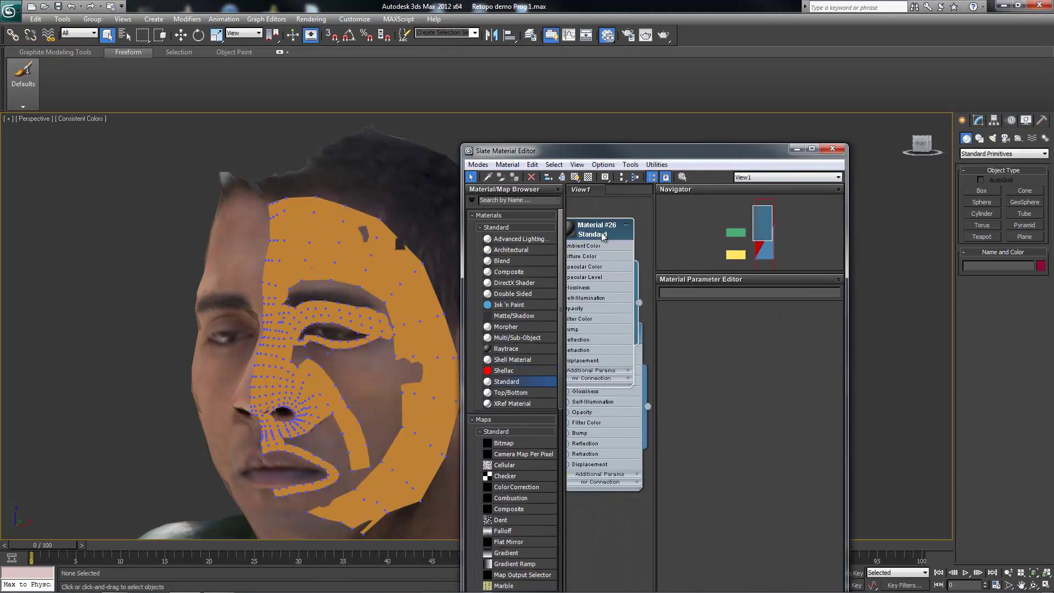
# Create a Standard material in Slate and assign it to the retopo mesh
pyautogui.moveTo(583, 326); pyautogui.dragTo(599, 222)
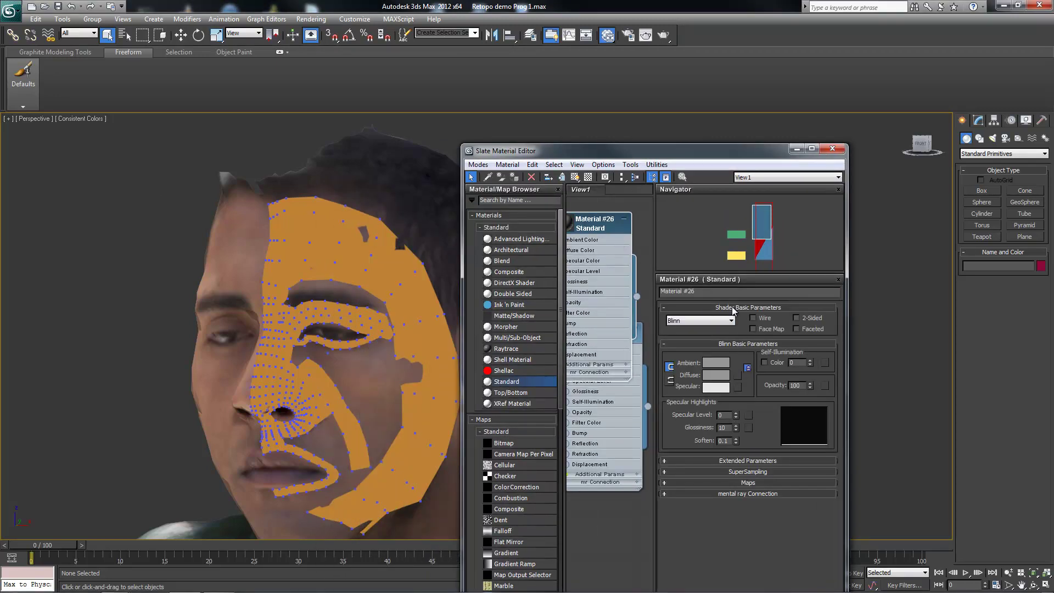
pyautogui.moveTo(637, 297); pyautogui.dragTo(422, 295)
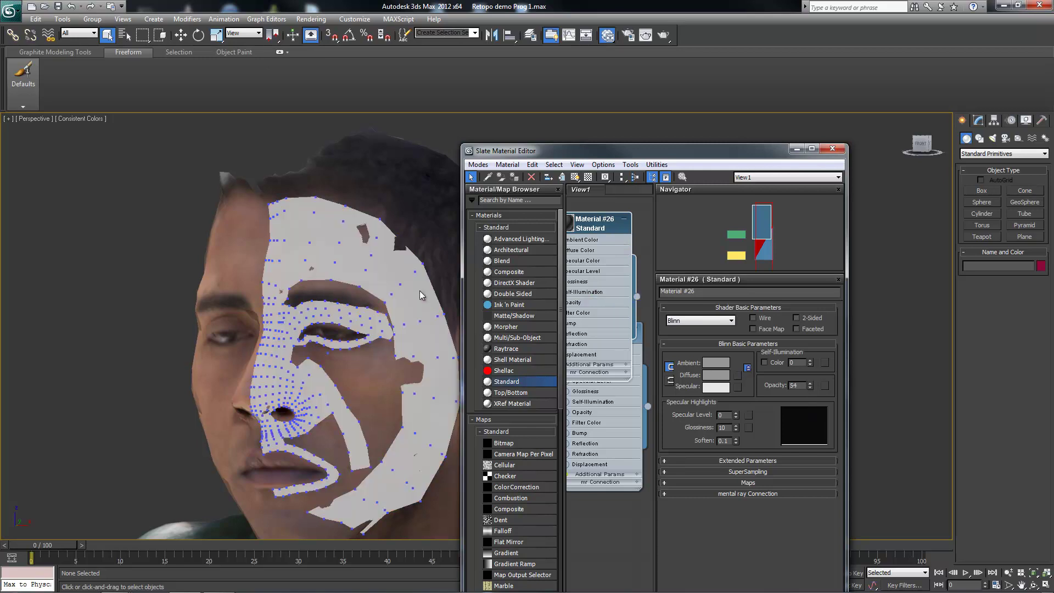
pyautogui.keyDown('alt'); pyautogui.moveTo(322, 280); pyautogui.dragTo(253, 286, button='middle'); pyautogui.keyUp('alt')
pyautogui.moveTo(810, 386); pyautogui.dragTo(816, 423)
pyautogui.click(384, 357)
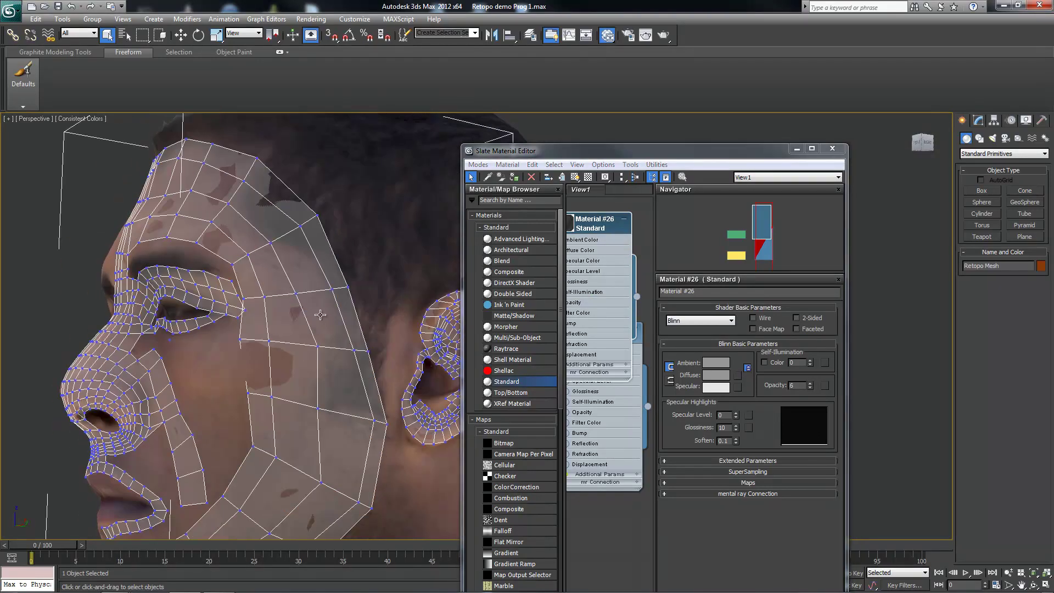
# Drop the material's opacity to 1 so the scanned head shows through
pyautogui.moveTo(810, 385); pyautogui.dragTo(810, 401)
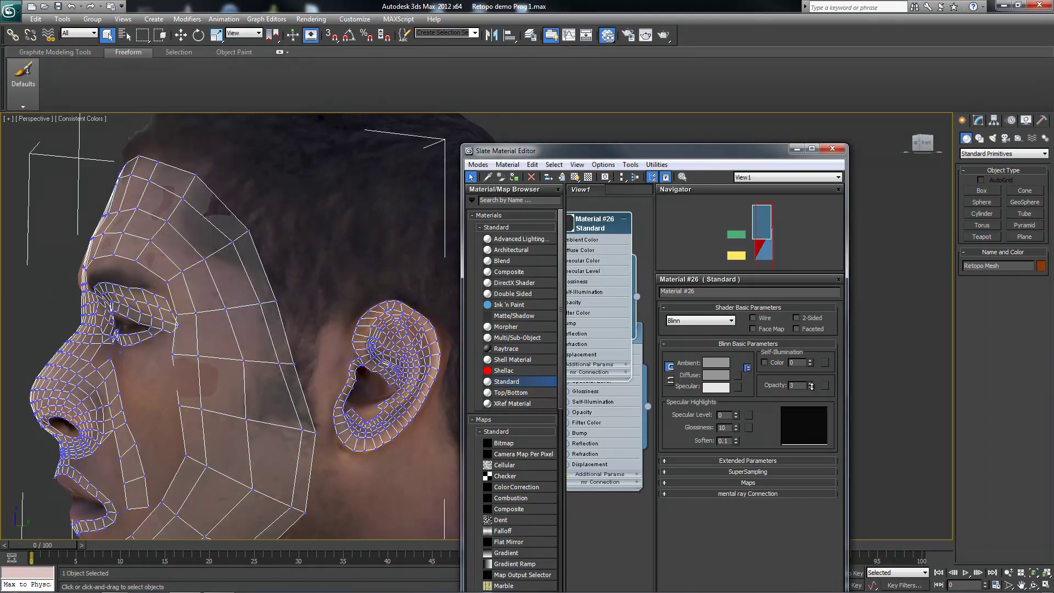
pyautogui.keyDown('alt'); pyautogui.moveTo(230, 144); pyautogui.dragTo(204, 141, button='middle'); pyautogui.keyUp('alt')
pyautogui.scroll(5, 155, 235)
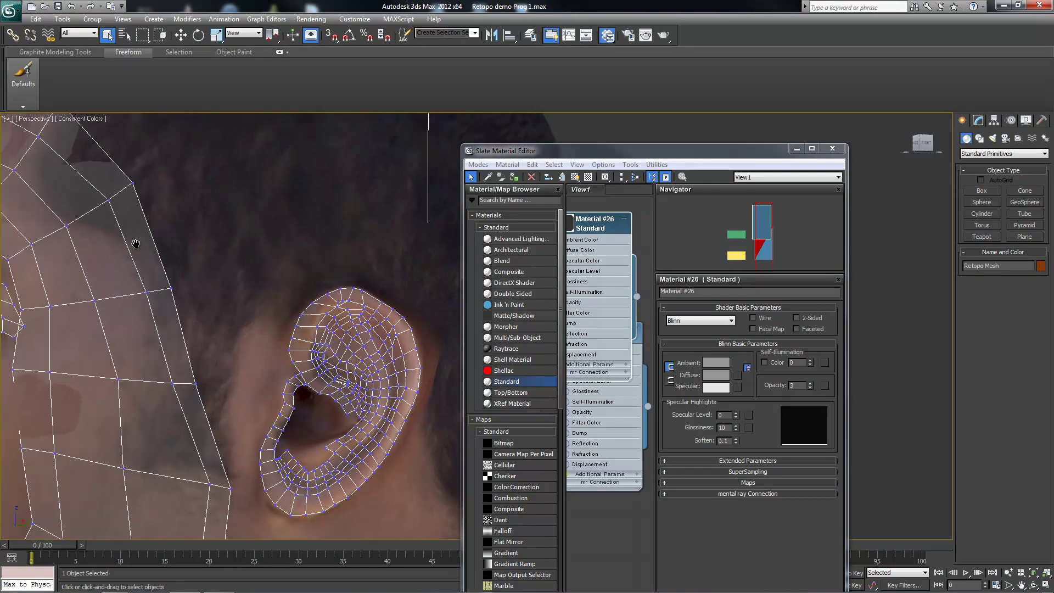
pyautogui.scroll(3, 244, 265)
pyautogui.scroll(-3, 245, 264)
pyautogui.moveTo(810, 385); pyautogui.dragTo(811, 387)
pyautogui.scroll(-5, 82, 197)
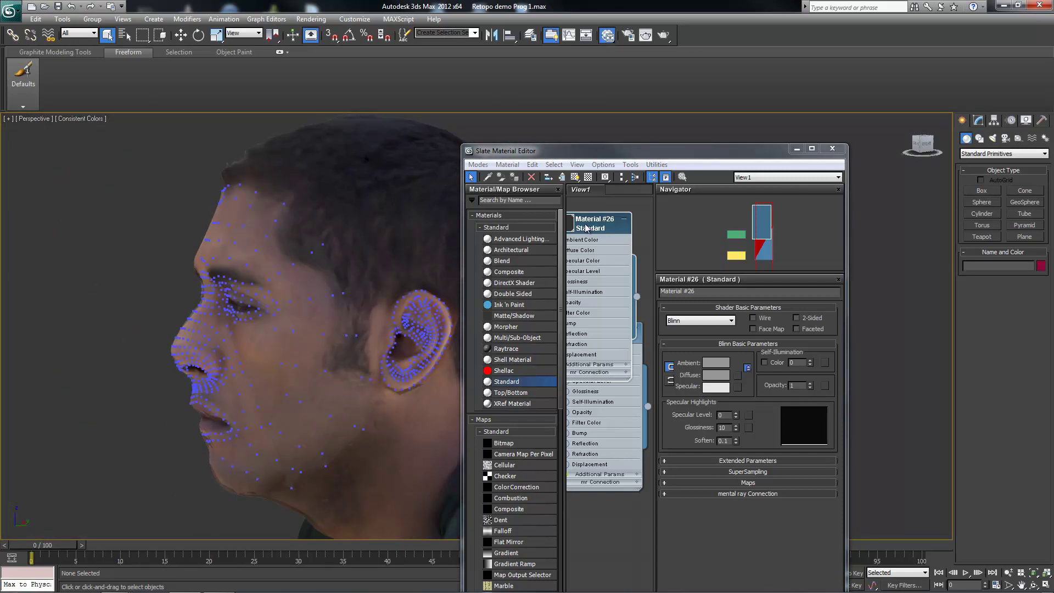
# Name the material 'Retopo Material'
pyautogui.moveTo(560, 155); pyautogui.dragTo(563, 163)
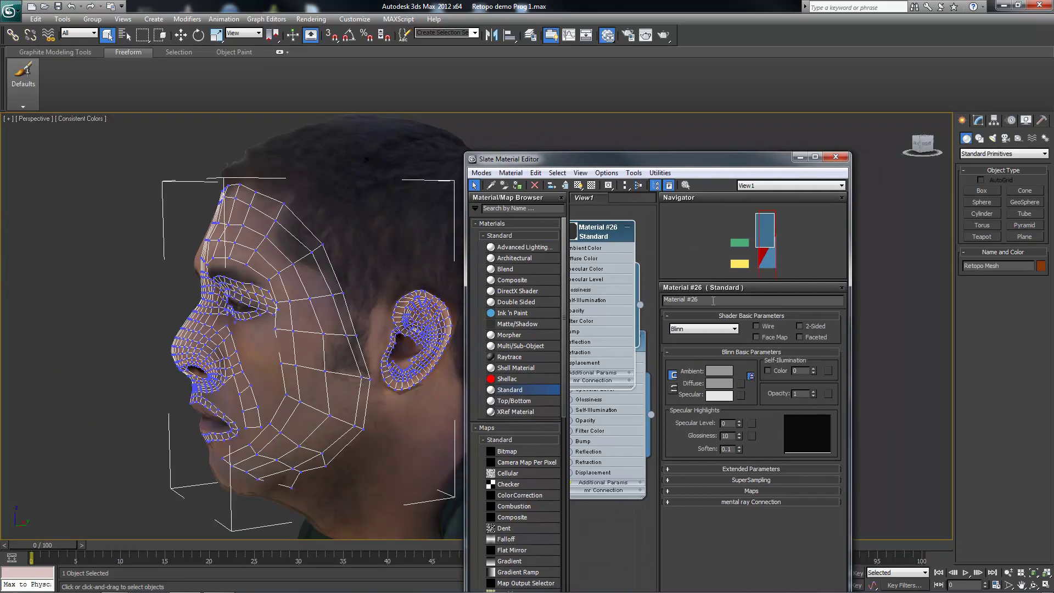
pyautogui.write('Retopo Material')
pyautogui.press('Return')
# Close the Slate Material Editor and zoom the view in on the ear
pyautogui.click(835, 158)
pyautogui.scroll(1, 478, 284)
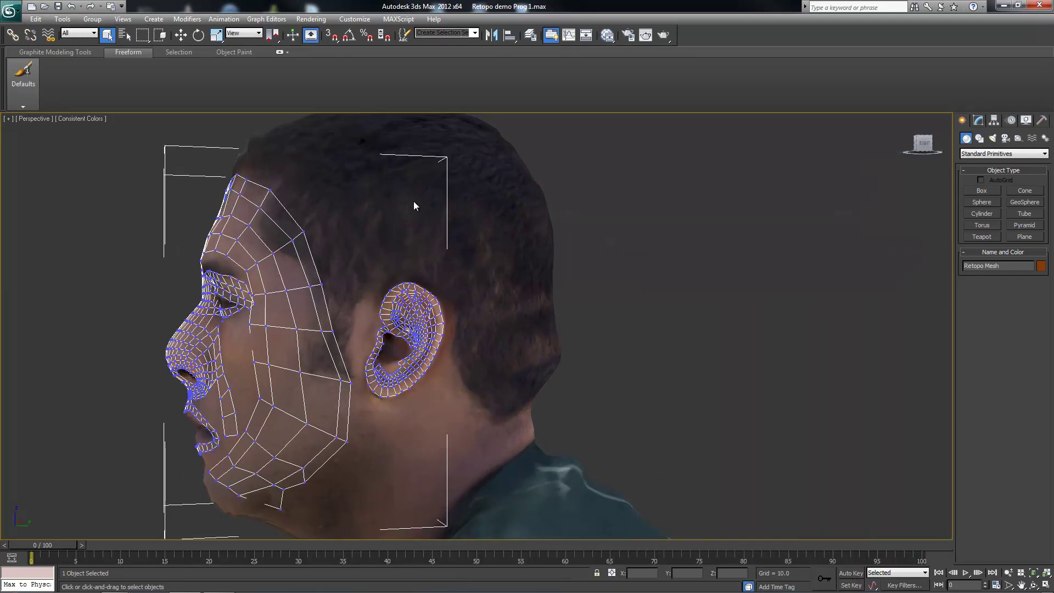
pyautogui.scroll(1, 473, 98)
pyautogui.keyDown('alt'); pyautogui.moveTo(429, 165); pyautogui.dragTo(449, 306, button='middle'); pyautogui.keyUp('alt')
pyautogui.scroll(5, 366, 212)
pyautogui.scroll(2, 391, 212)
pyautogui.moveTo(392, 211)
pyautogui.keyDown('alt'); pyautogui.mouseDown(button='middle')
pyautogui.moveTo(379, 219)
pyautogui.moveTo(371, 207)
pyautogui.mouseUp(button='middle'); pyautogui.keyUp('alt')
pyautogui.scroll(3, 379, 220)
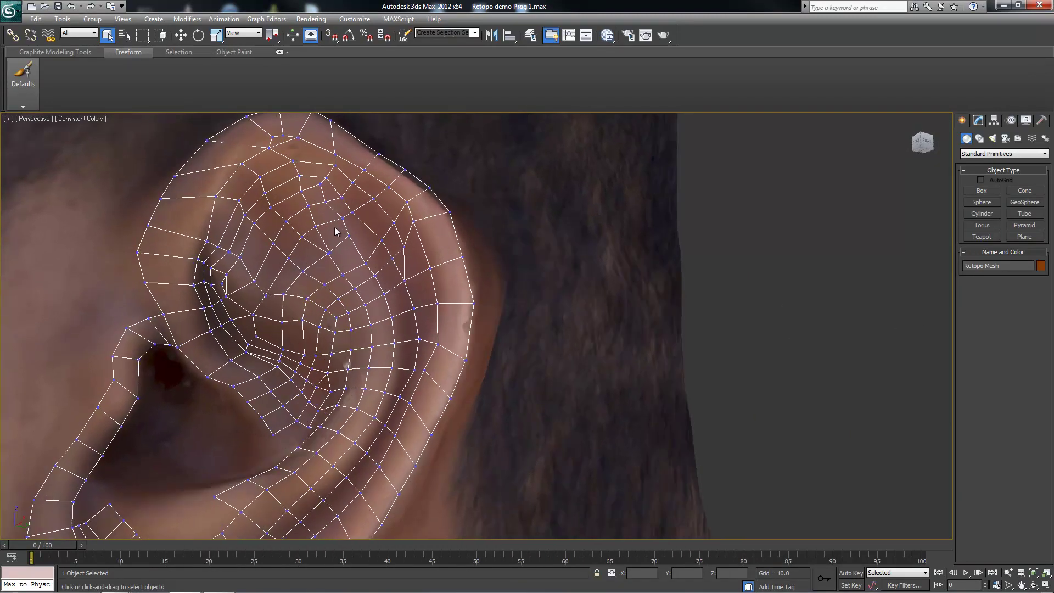
# Enable Step Build drawing on the 123d scan surface and open the Layer Manager
pyautogui.click(979, 120)
pyautogui.moveTo(405, 278)
pyautogui.keyDown('alt'); pyautogui.mouseDown(button='middle')
pyautogui.moveTo(387, 269)
pyautogui.moveTo(396, 283)
pyautogui.mouseUp(button='middle'); pyautogui.keyUp('alt')
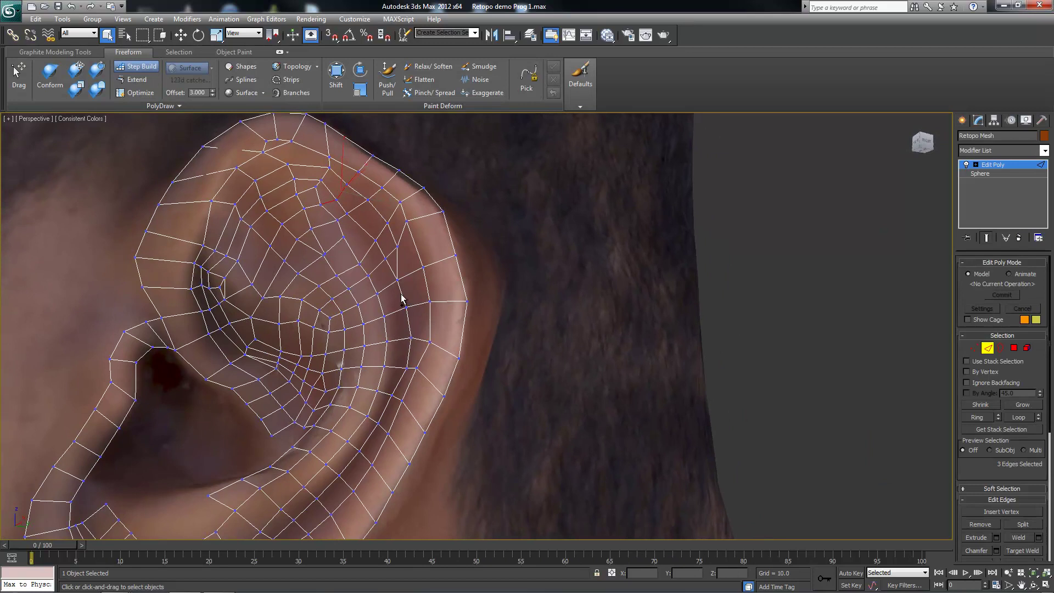
pyautogui.press('w')
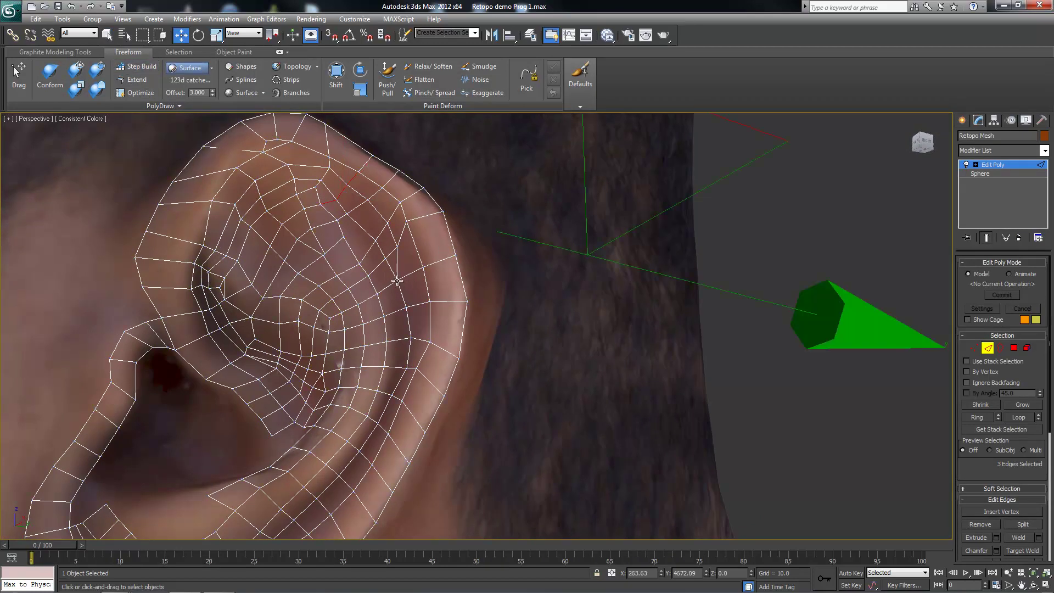
pyautogui.click(111, 66)
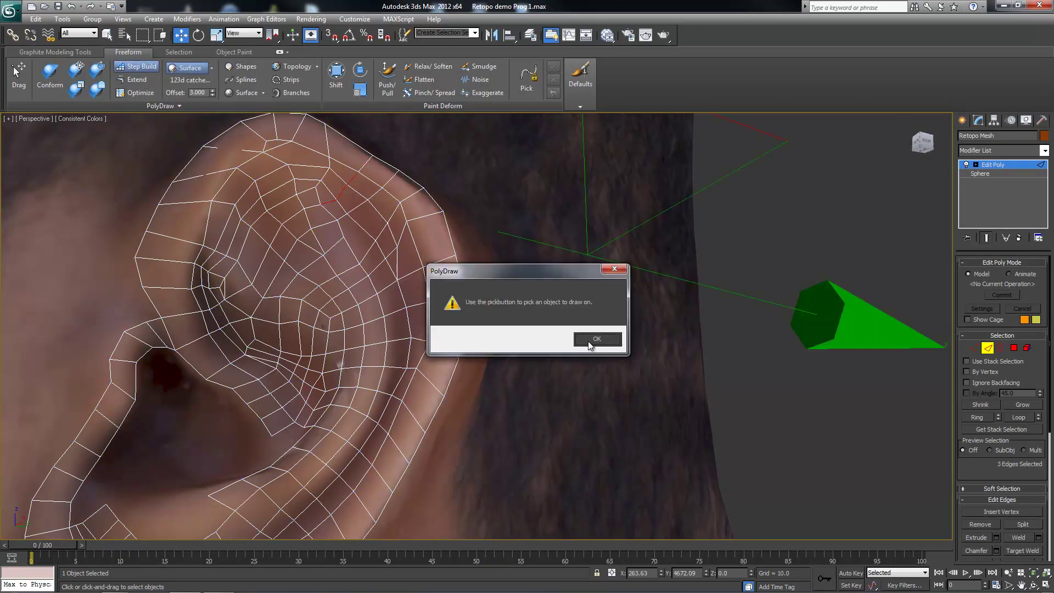
pyautogui.click(590, 343)
pyautogui.click(199, 78)
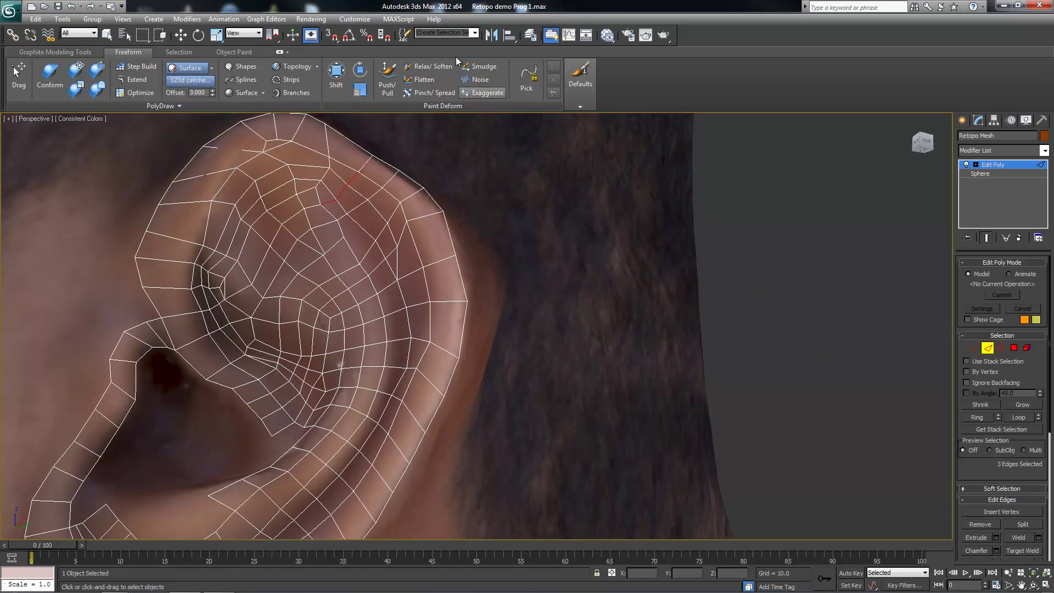
pyautogui.click(530, 35)
pyautogui.click(137, 214)
# Drag the lower-ear vertices down and left onto the scanned ear surface
pyautogui.press('w')
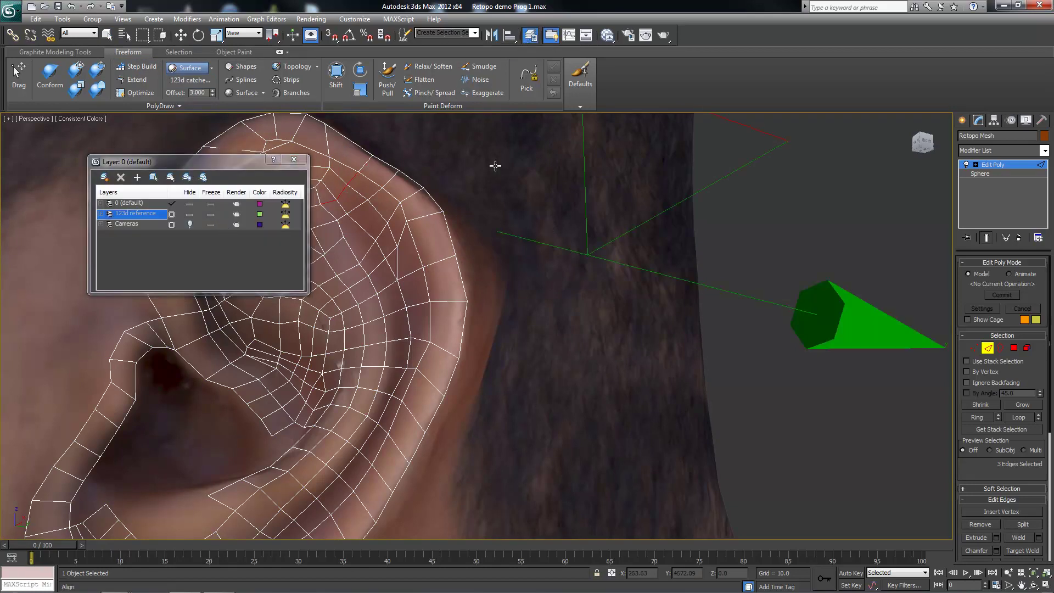
pyautogui.keyDown('alt'); pyautogui.moveTo(329, 229); pyautogui.dragTo(337, 230, button='middle'); pyautogui.keyUp('alt')
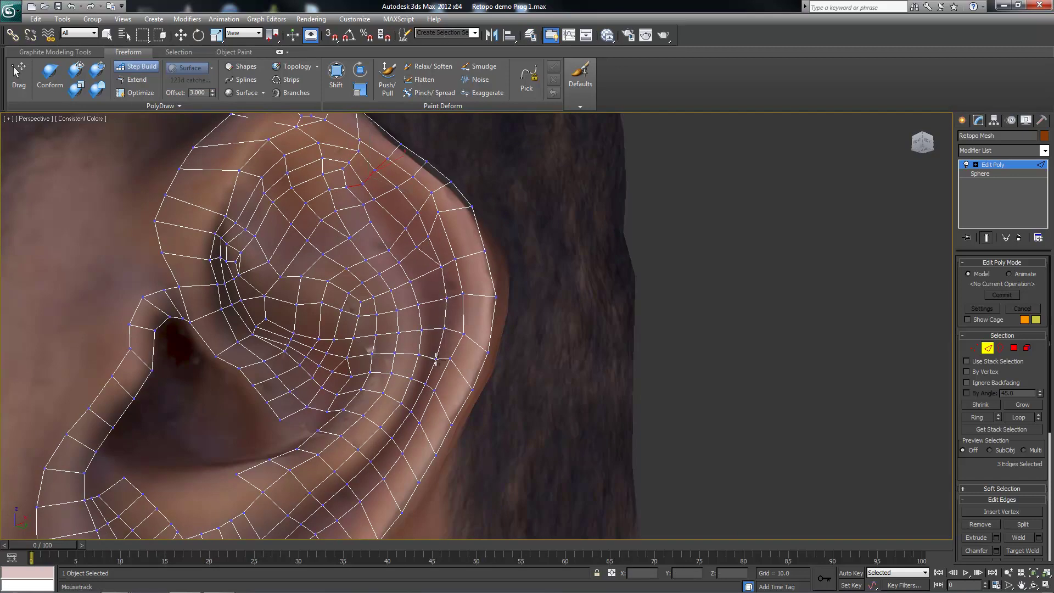
pyautogui.scroll(2, 451, 360)
pyautogui.scroll(2, 404, 240)
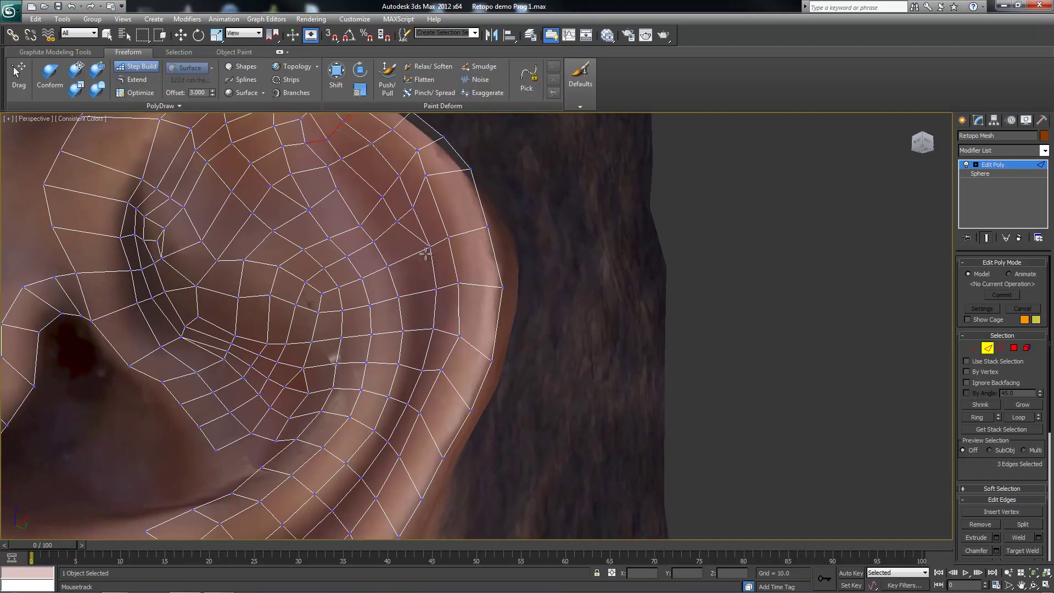
pyautogui.scroll(-1, 426, 253)
pyautogui.scroll(-2, 467, 277)
pyautogui.scroll(-1, 505, 301)
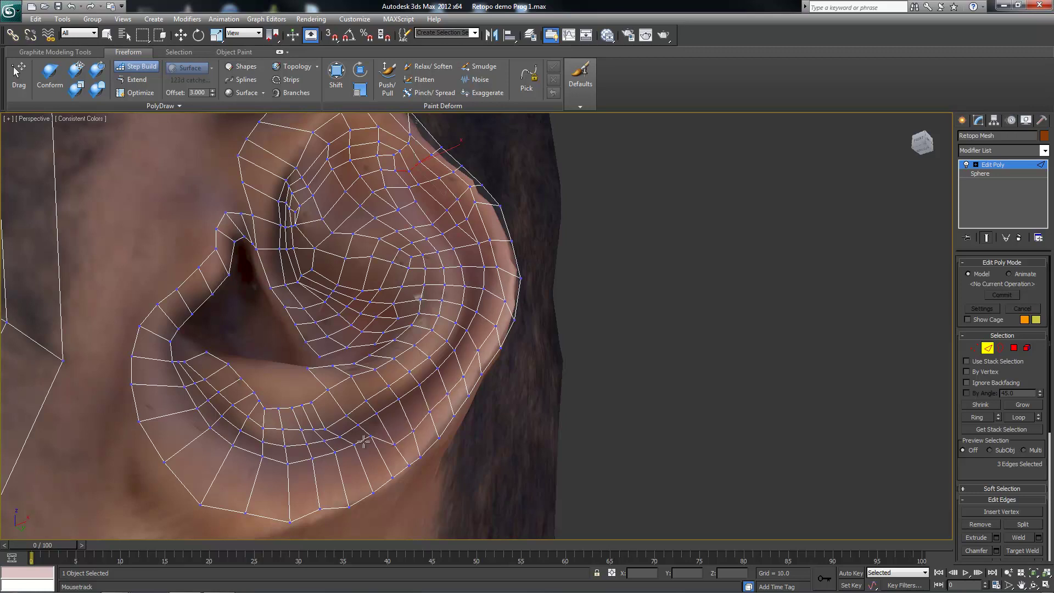
pyautogui.moveTo(376, 453); pyautogui.dragTo(307, 476)
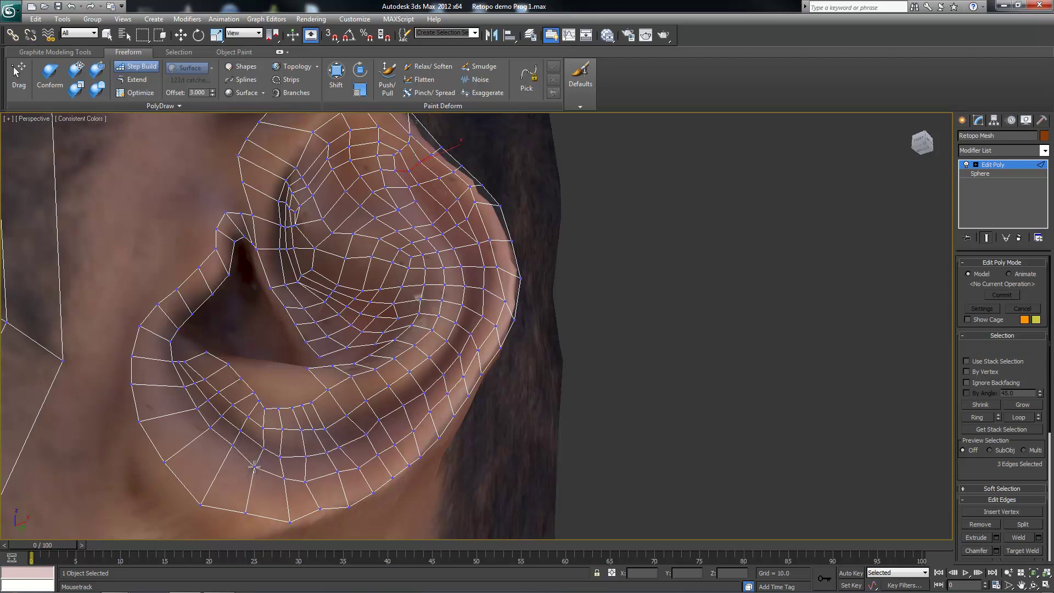
pyautogui.keyDown('alt'); pyautogui.moveTo(433, 366); pyautogui.dragTo(449, 361, button='middle'); pyautogui.keyUp('alt')
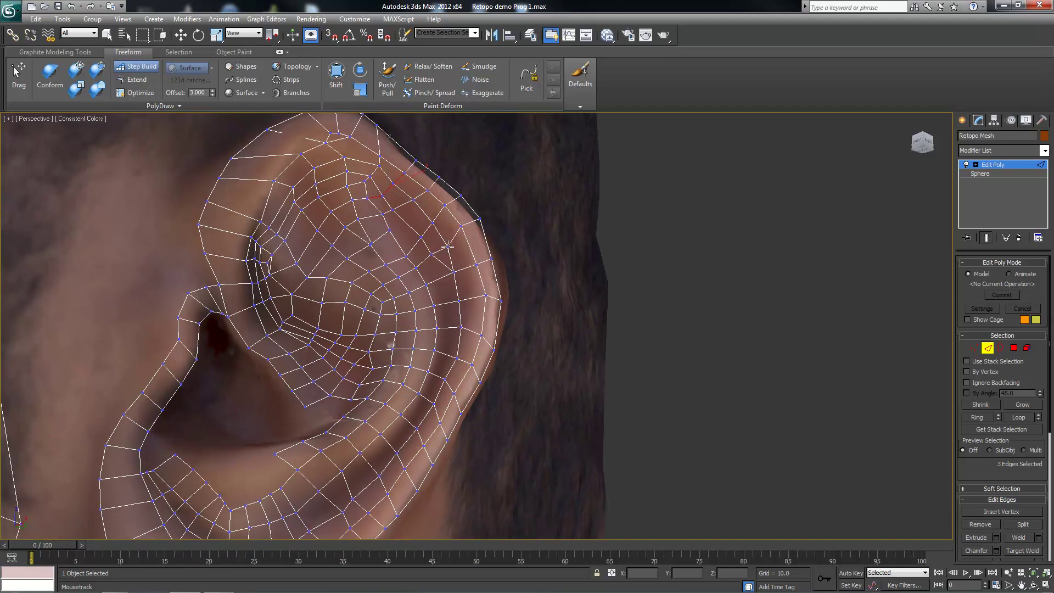
# Start the Cut tool from the quad menu and centre the view on the ear
pyautogui.rightClick(440, 263)
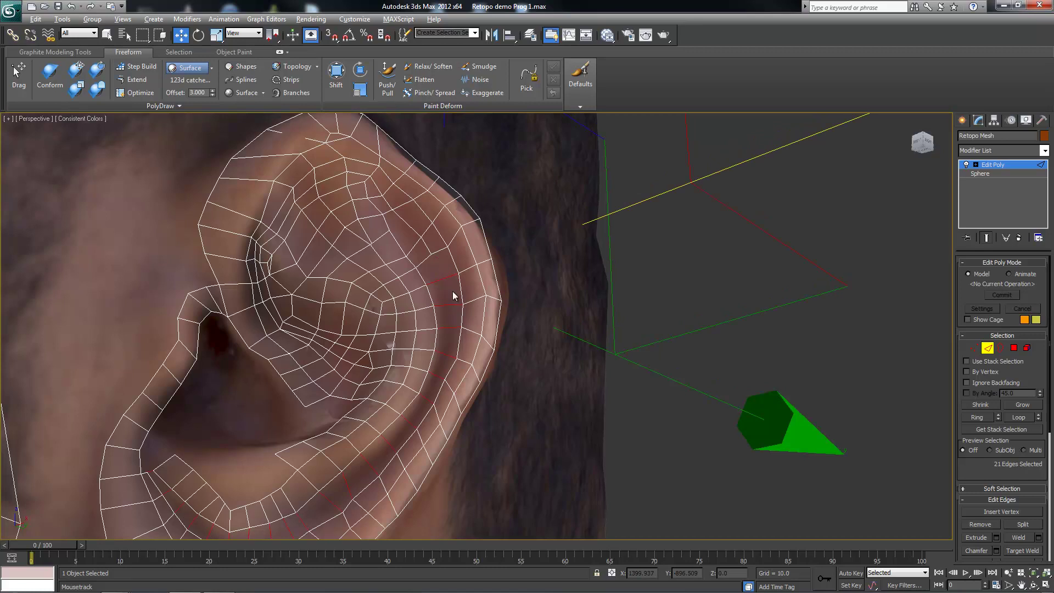
pyautogui.rightClick(436, 274)
pyautogui.click(424, 328)
pyautogui.rightClick(437, 275)
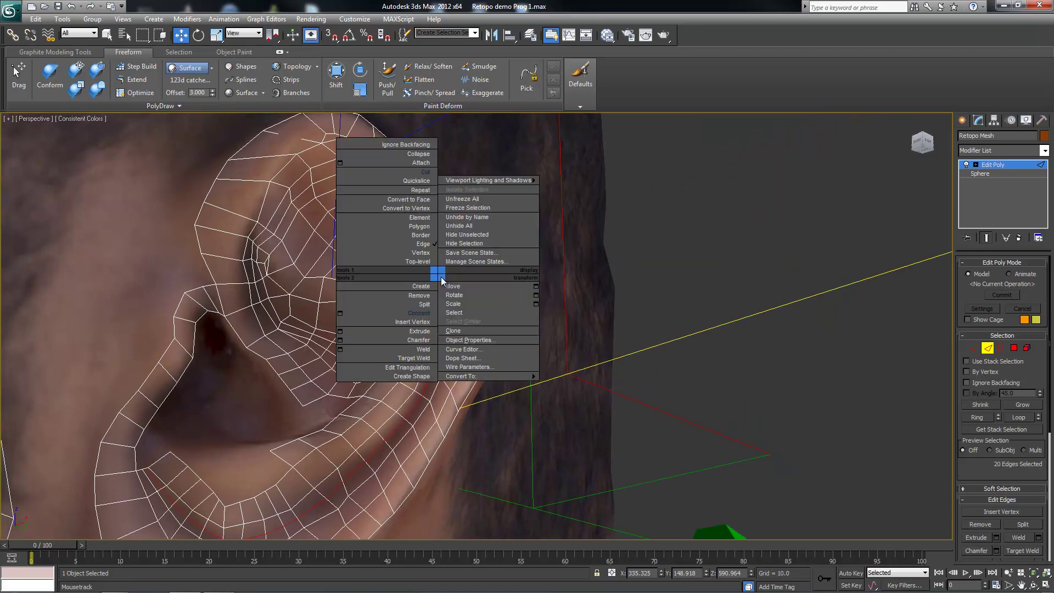
pyautogui.click(425, 186)
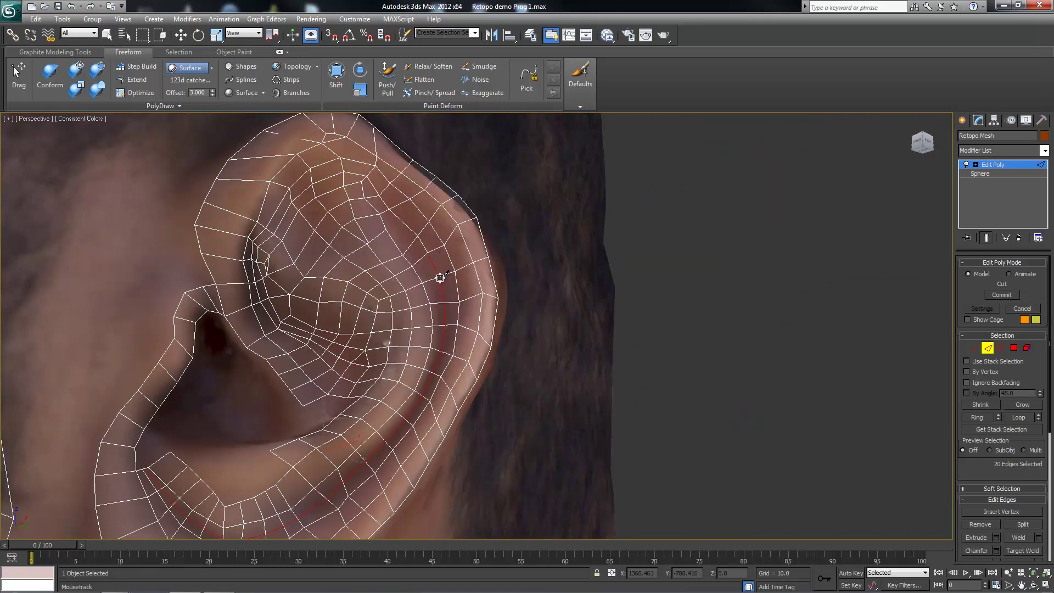
pyautogui.scroll(2, 446, 279)
pyautogui.scroll(2, 446, 279)
pyautogui.scroll(-3, 445, 279)
pyautogui.scroll(2, 445, 279)
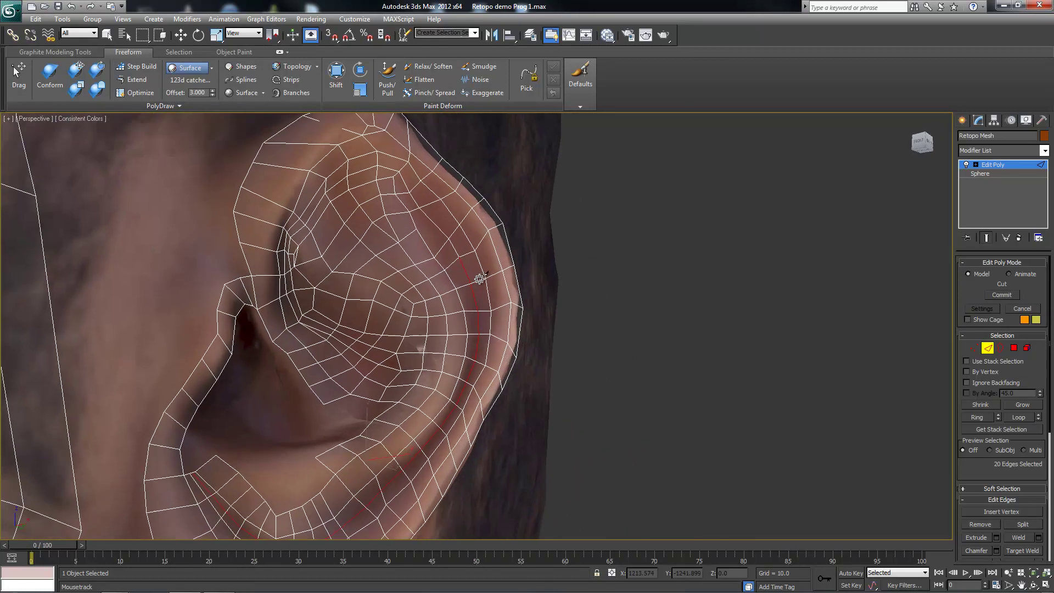
pyautogui.scroll(2, 446, 279)
pyautogui.moveTo(384, 379)
pyautogui.mouseDown(button='middle')
pyautogui.moveTo(445, 295)
pyautogui.moveTo(421, 305)
pyautogui.mouseUp(button='middle')
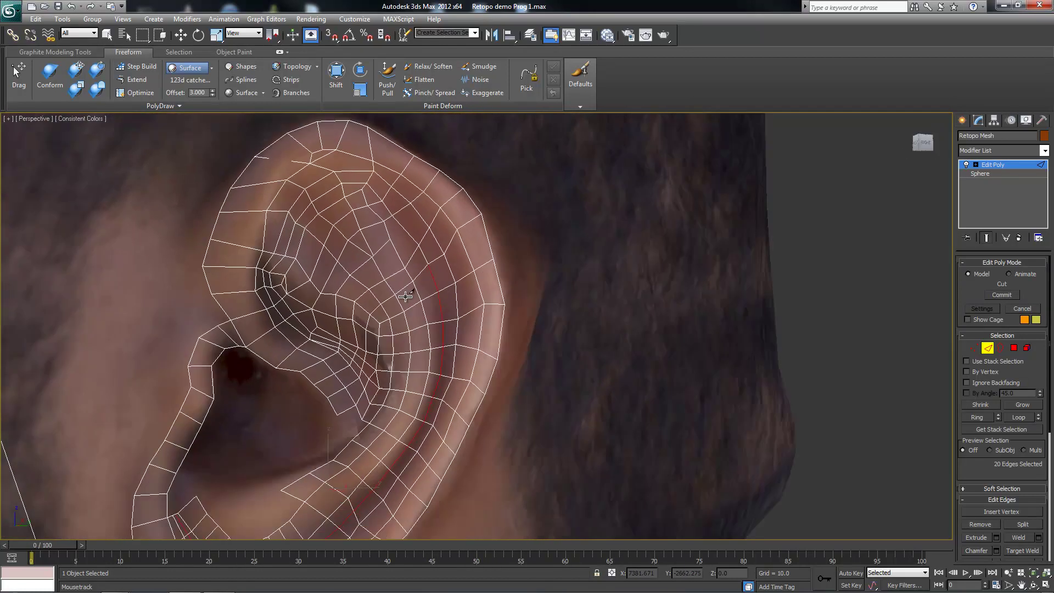
# Select an edge on the ear and bring back the editing quad menu
pyautogui.rightClick(422, 306)
pyautogui.click(397, 284)
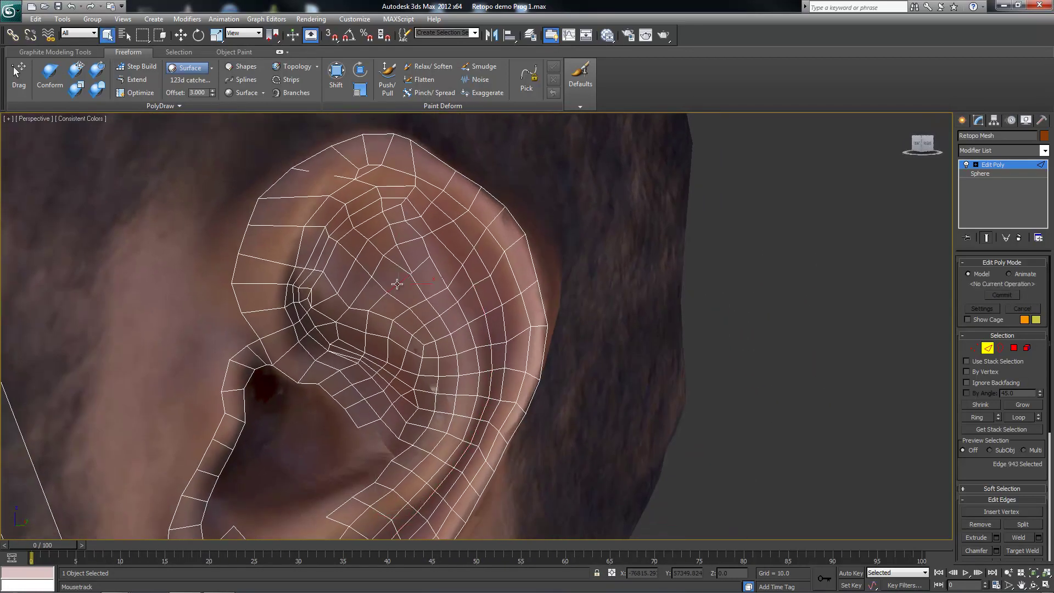
pyautogui.rightClick(397, 284)
pyautogui.click(383, 199)
pyautogui.rightClick(396, 272)
pyautogui.press('Escape')
pyautogui.rightClick(379, 270)
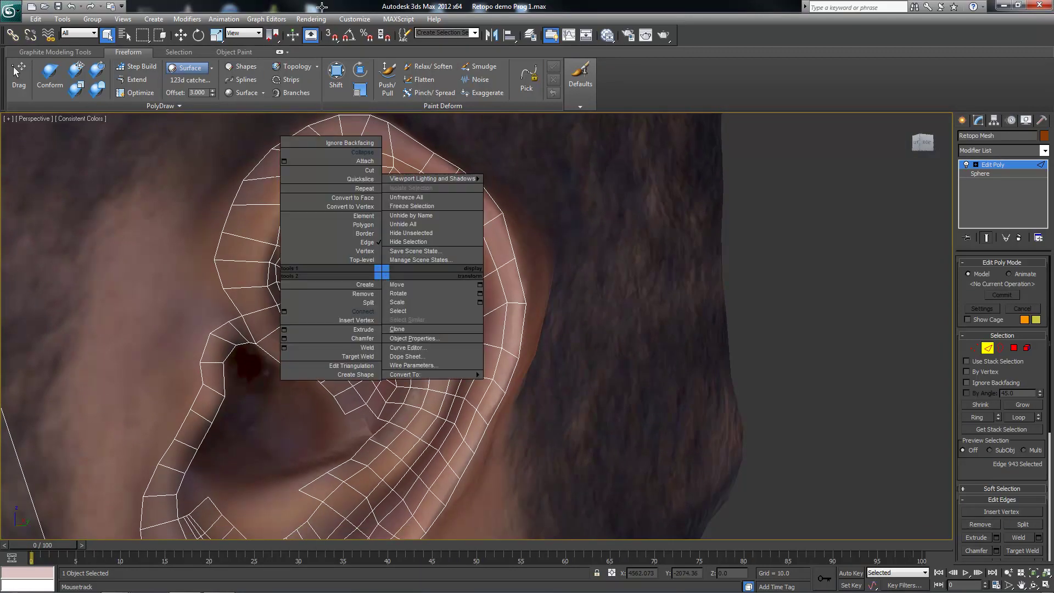
pyautogui.click(394, 286)
pyautogui.rightClick(396, 288)
# Cut a new edge across the upper ear polygons
pyautogui.click(357, 189)
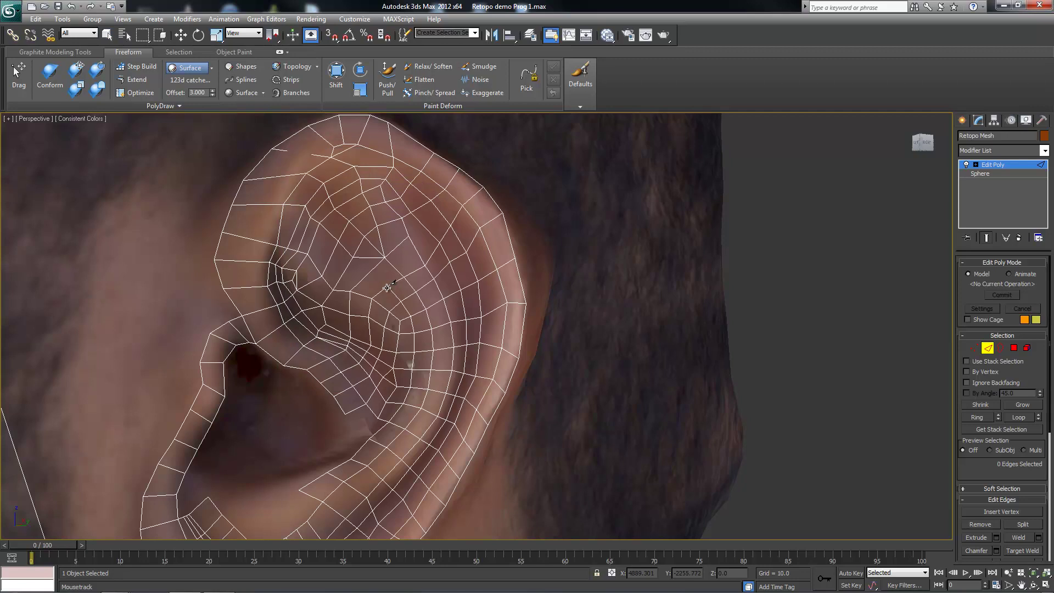
pyautogui.click(345, 275)
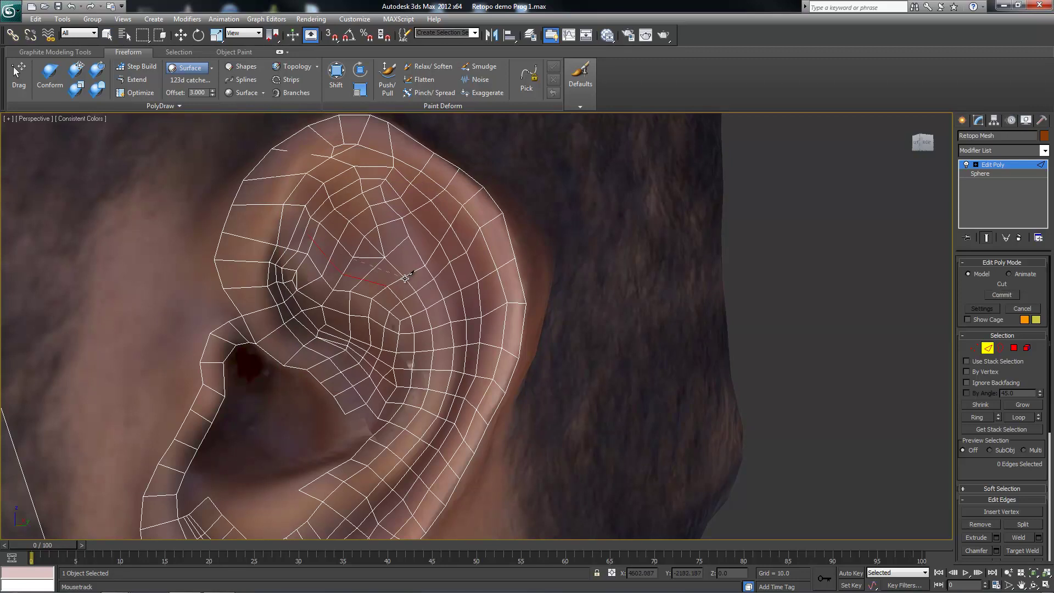
pyautogui.rightClick(378, 204)
pyautogui.scroll(3, 407, 304)
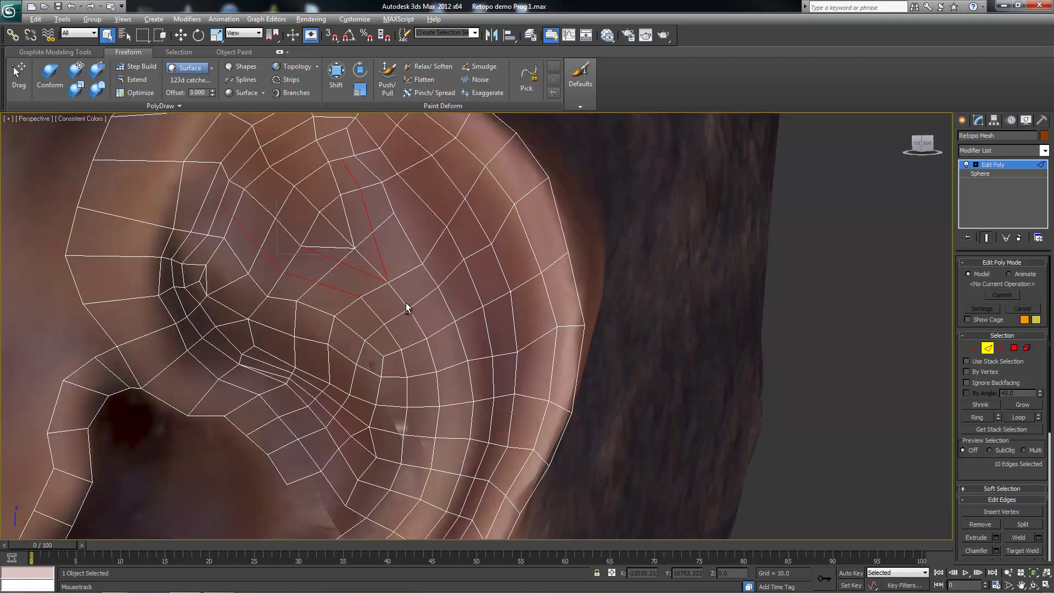
pyautogui.scroll(2, 396, 271)
pyautogui.click(415, 259)
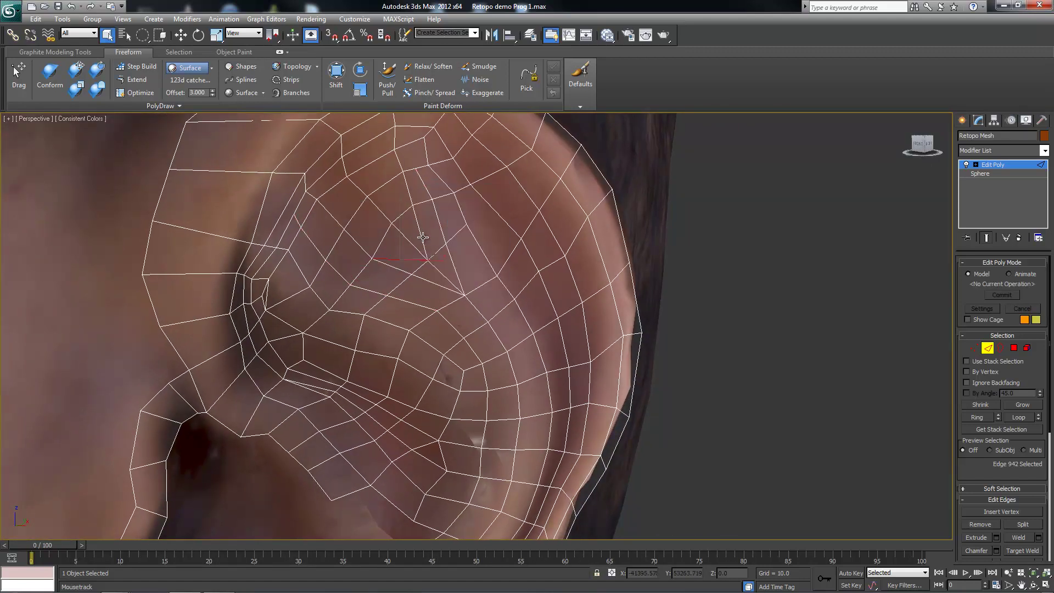
# Clear the edge selection and orbit to a new view of the ear
pyautogui.rightClick(419, 202)
pyautogui.keyDown('alt'); pyautogui.moveTo(419, 202); pyautogui.dragTo(437, 229, button='middle'); pyautogui.keyUp('alt')
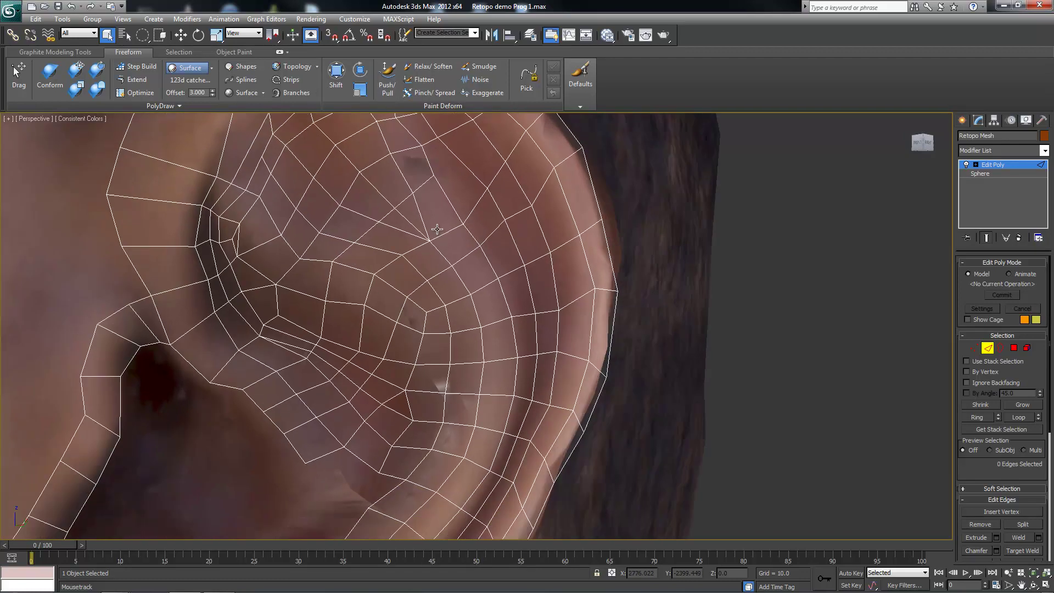
pyautogui.scroll(-2, 437, 229)
pyautogui.scroll(-3, 434, 236)
pyautogui.scroll(2, 380, 234)
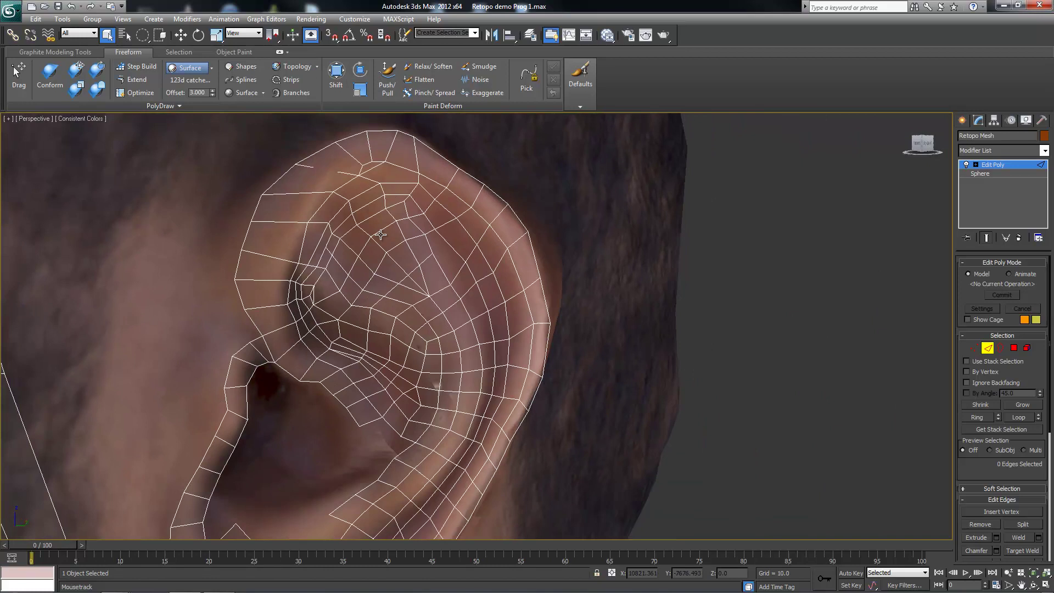
pyautogui.rightClick(324, 264)
pyautogui.click(355, 294)
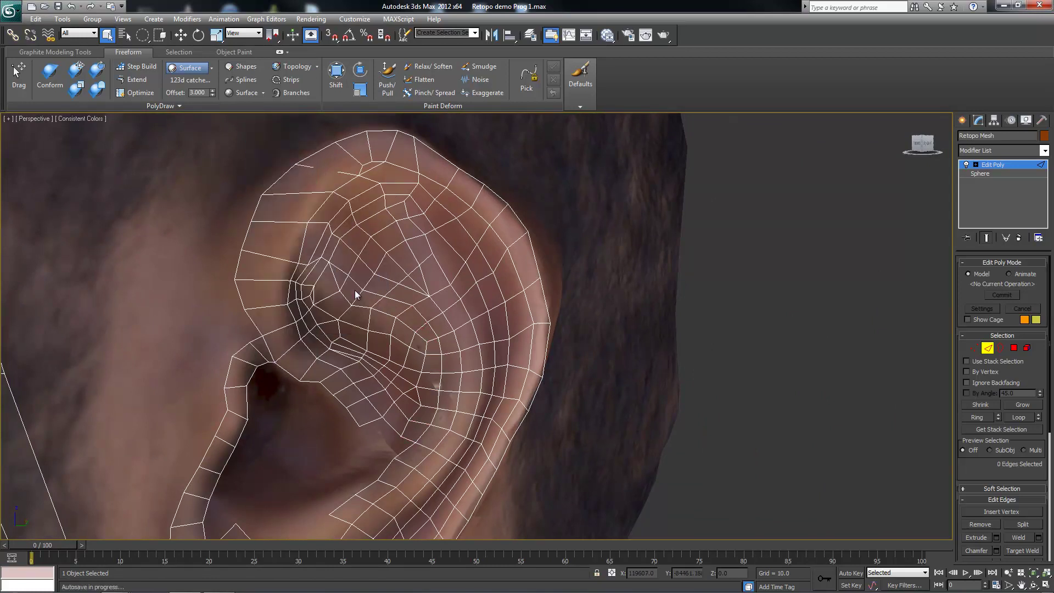
pyautogui.keyDown('alt'); pyautogui.moveTo(329, 301); pyautogui.dragTo(324, 262, button='middle'); pyautogui.keyUp('alt')
# Cut a first new edge into the ear mesh
pyautogui.rightClick(313, 256)
pyautogui.click(312, 270)
pyautogui.click(291, 263)
pyautogui.scroll(2, 280, 296)
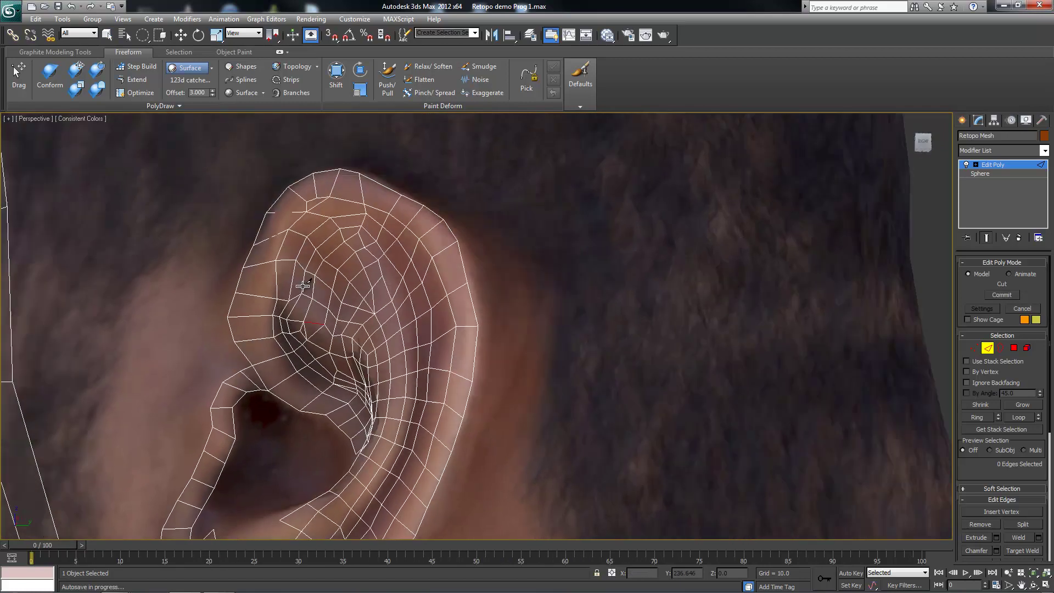
pyautogui.scroll(2, 268, 332)
pyautogui.rightClick(216, 328)
pyautogui.click(217, 330)
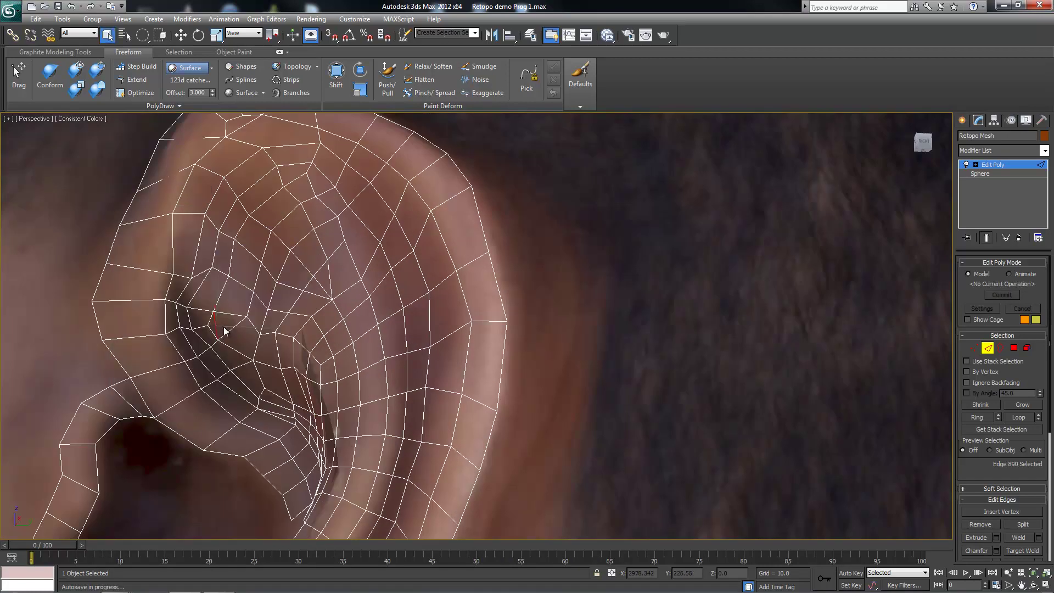
# Nudge a vertex to follow the ear contour and cut another edge across a face
pyautogui.moveTo(218, 330)
pyautogui.keyDown('alt'); pyautogui.mouseDown(button='middle')
pyautogui.moveTo(213, 314)
pyautogui.moveTo(238, 294)
pyautogui.moveTo(266, 292)
pyautogui.moveTo(287, 329)
pyautogui.moveTo(331, 278)
pyautogui.moveTo(337, 306)
pyautogui.mouseUp(button='middle'); pyautogui.keyUp('alt')
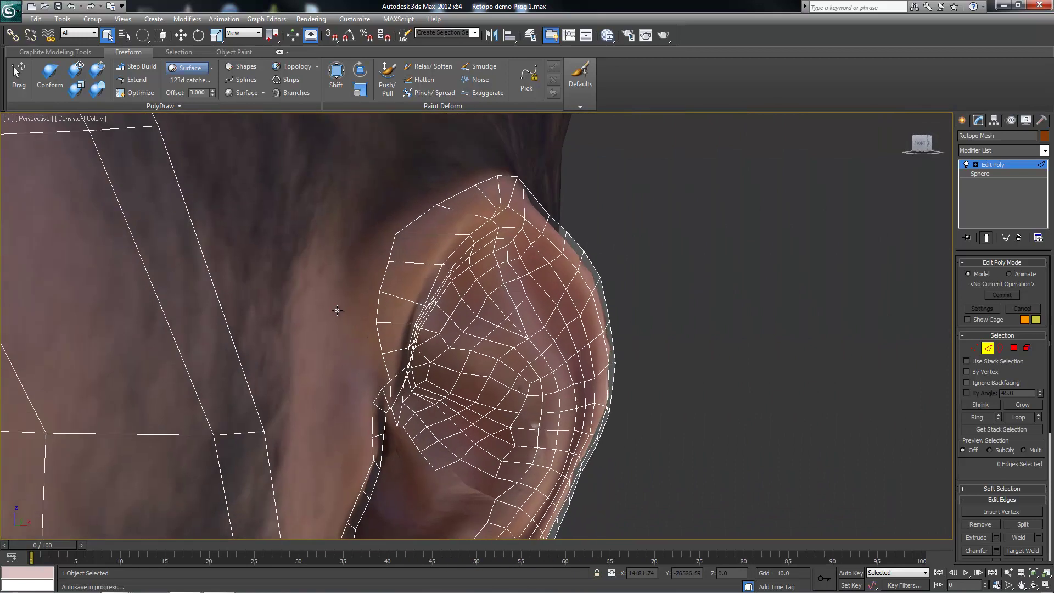
pyautogui.scroll(5, 340, 316)
pyautogui.moveTo(317, 312); pyautogui.dragTo(322, 309)
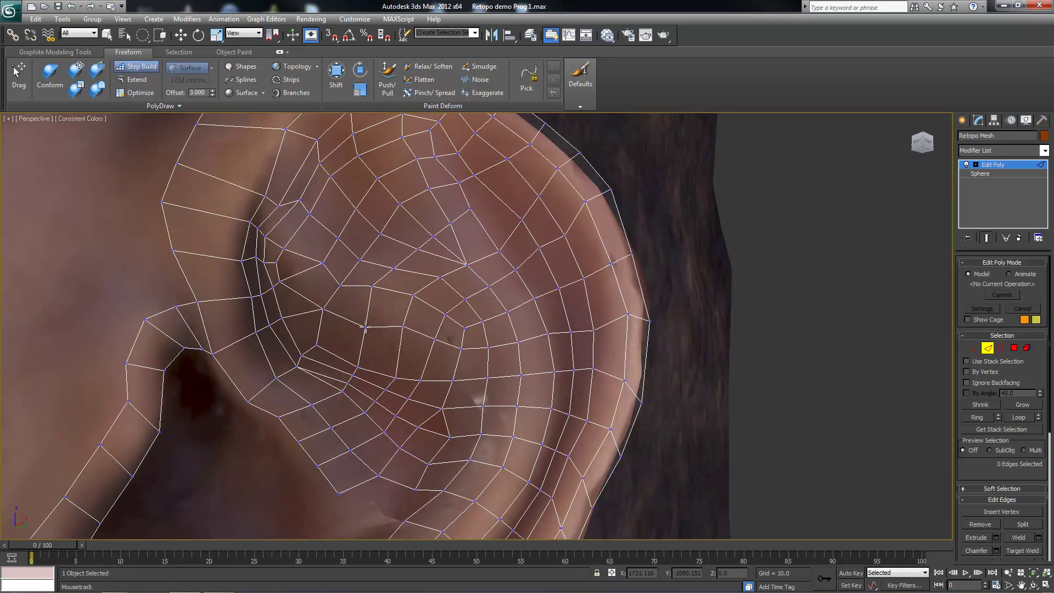
pyautogui.keyDown('alt'); pyautogui.moveTo(437, 345); pyautogui.dragTo(447, 341, button='middle'); pyautogui.keyUp('alt')
pyautogui.rightClick(447, 342)
pyautogui.click(453, 339)
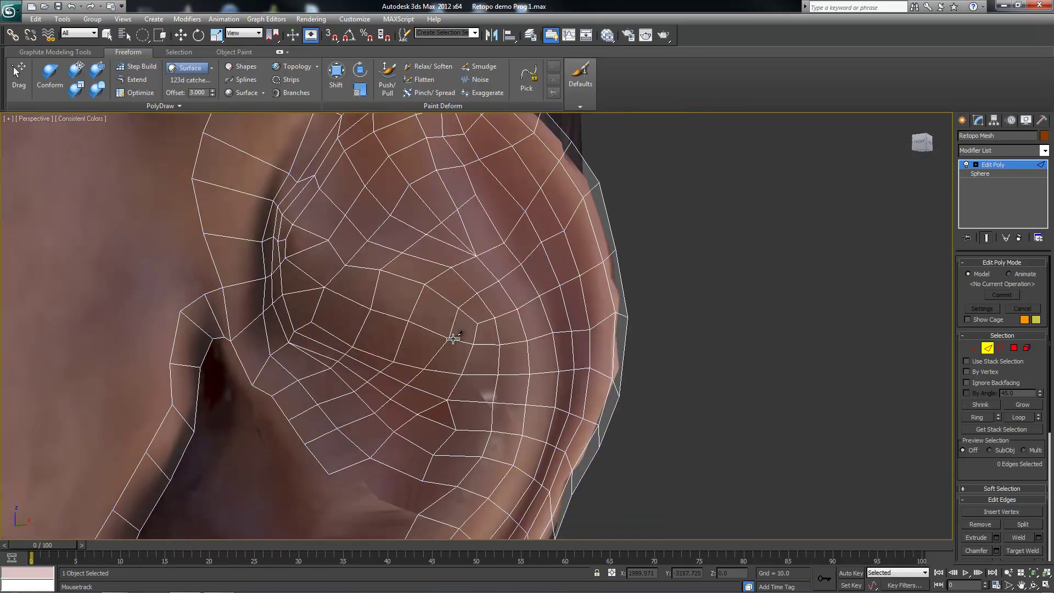
pyautogui.click(463, 374)
pyautogui.rightClick(471, 358)
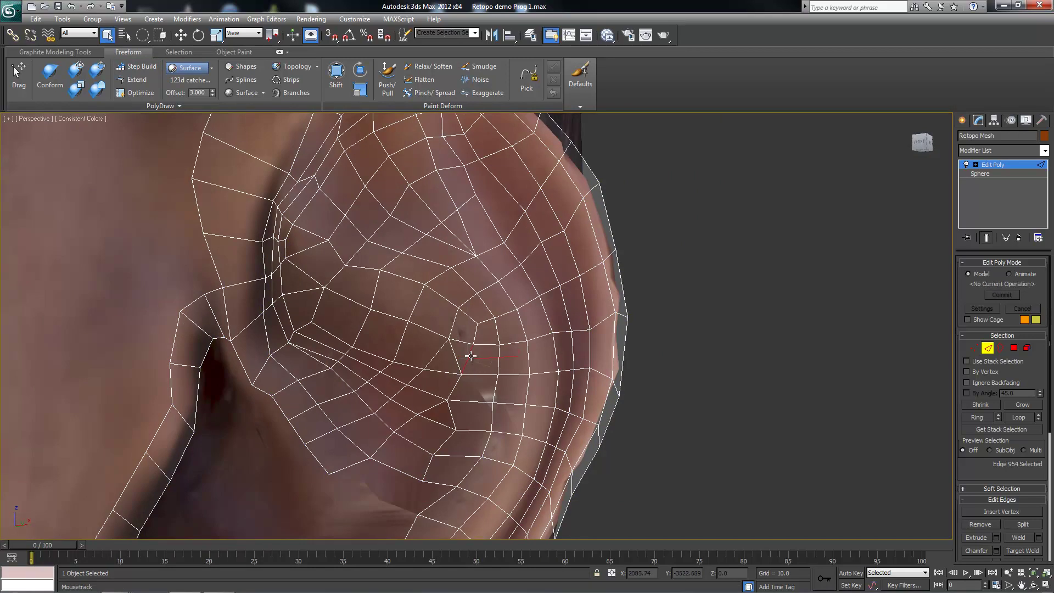
# Cut new edges from an inner-bowl edge across the concha face
pyautogui.click(487, 344)
pyautogui.click(21, 80)
pyautogui.click(476, 344)
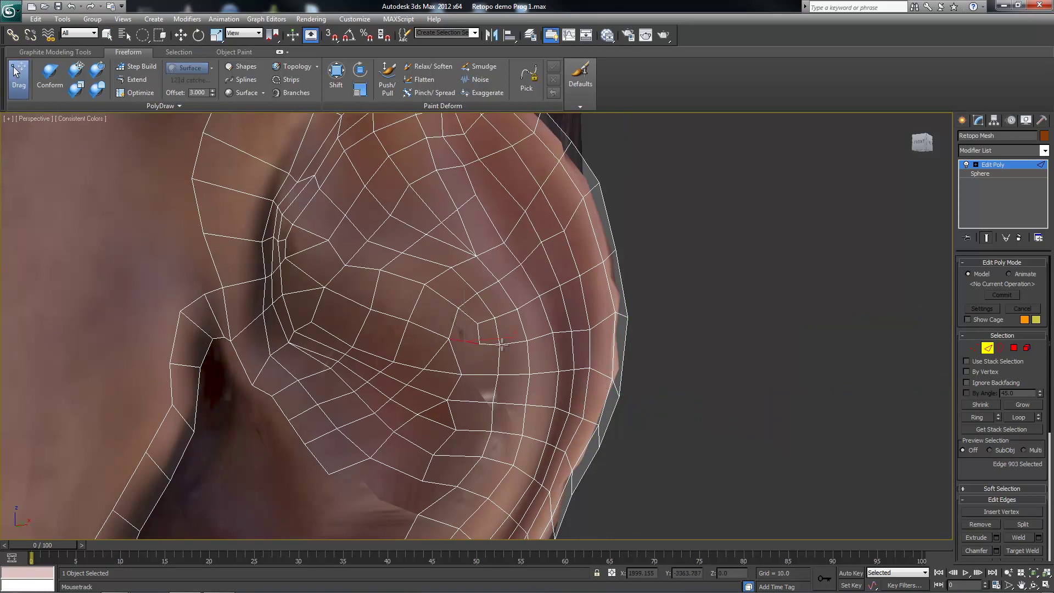
pyautogui.rightClick(485, 344)
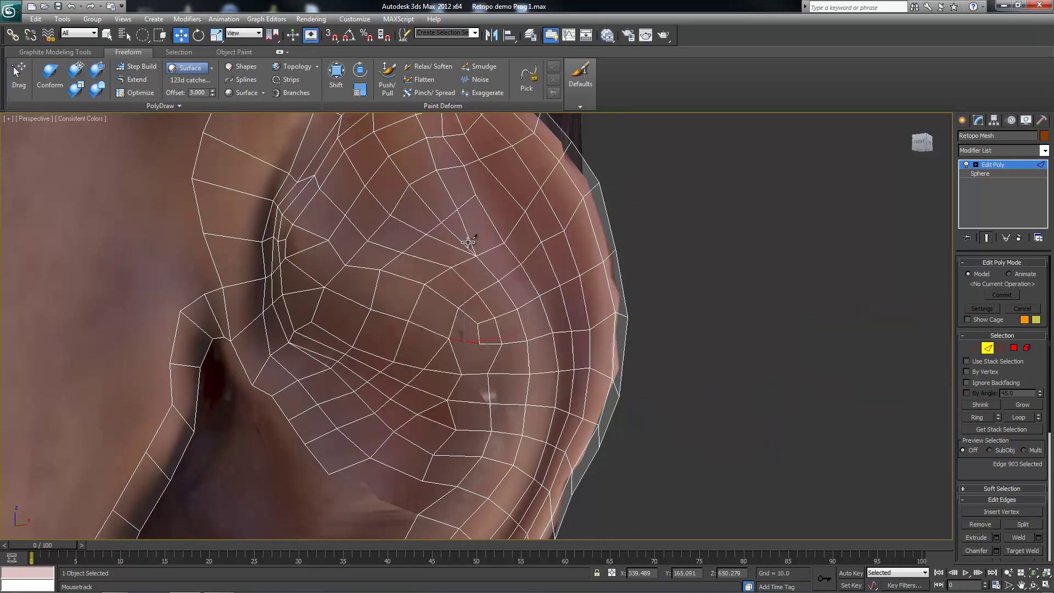
pyautogui.click(481, 342)
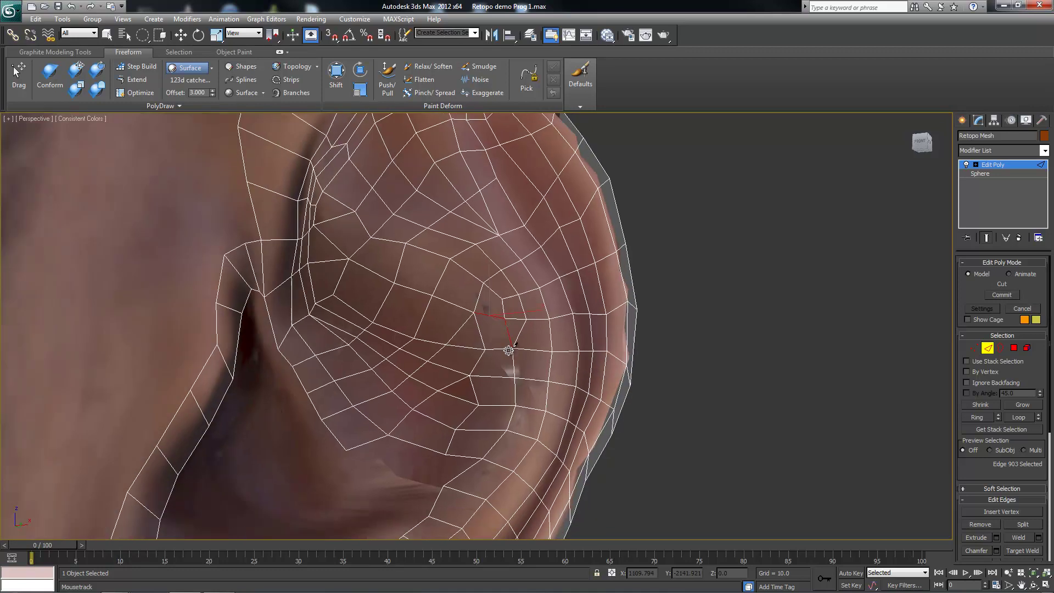
pyautogui.keyDown('alt'); pyautogui.moveTo(503, 357); pyautogui.dragTo(526, 347, button='middle'); pyautogui.keyUp('alt')
pyautogui.rightClick(526, 331)
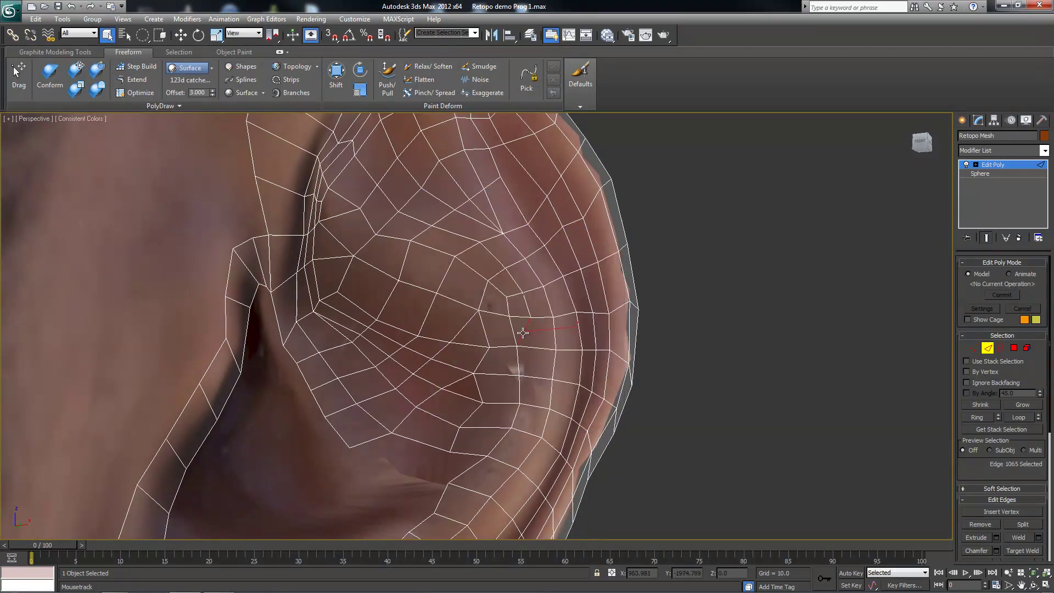
pyautogui.hotkey('alt', 'c')
pyautogui.moveTo(471, 491)
pyautogui.keyDown('alt'); pyautogui.mouseDown(button='middle')
pyautogui.moveTo(447, 376)
pyautogui.moveTo(419, 390)
pyautogui.moveTo(438, 358)
pyautogui.moveTo(435, 377)
pyautogui.moveTo(506, 411)
pyautogui.moveTo(511, 425)
pyautogui.moveTo(447, 436)
pyautogui.moveTo(455, 387)
pyautogui.mouseUp(button='middle'); pyautogui.keyUp('alt')
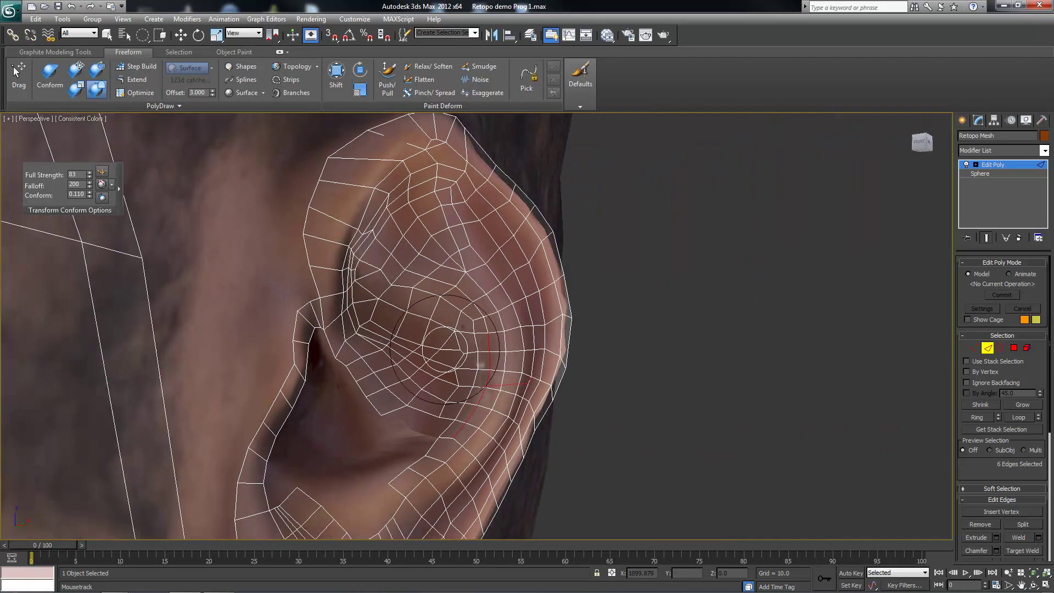
# Zoom and orbit to frame the ear's inner bowl
pyautogui.scroll(3, 472, 384)
pyautogui.scroll(3, 494, 371)
pyautogui.scroll(-2, 494, 370)
pyautogui.scroll(1, 329, 247)
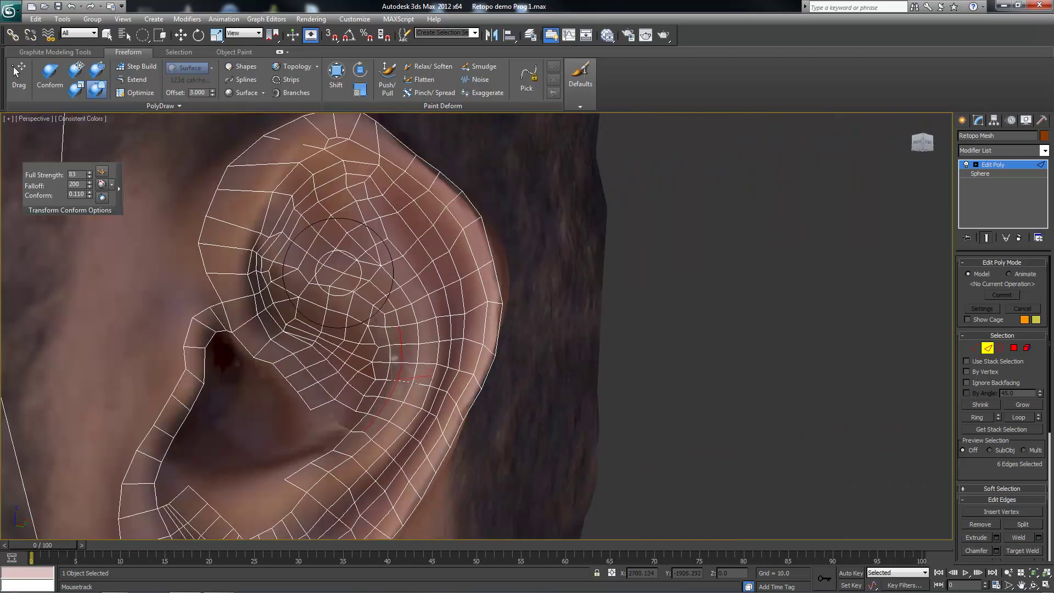
pyautogui.keyDown('alt'); pyautogui.moveTo(329, 247); pyautogui.dragTo(365, 235, button='middle'); pyautogui.keyUp('alt')
pyautogui.scroll(2, 369, 222)
pyautogui.scroll(2, 447, 377)
pyautogui.scroll(2, 471, 317)
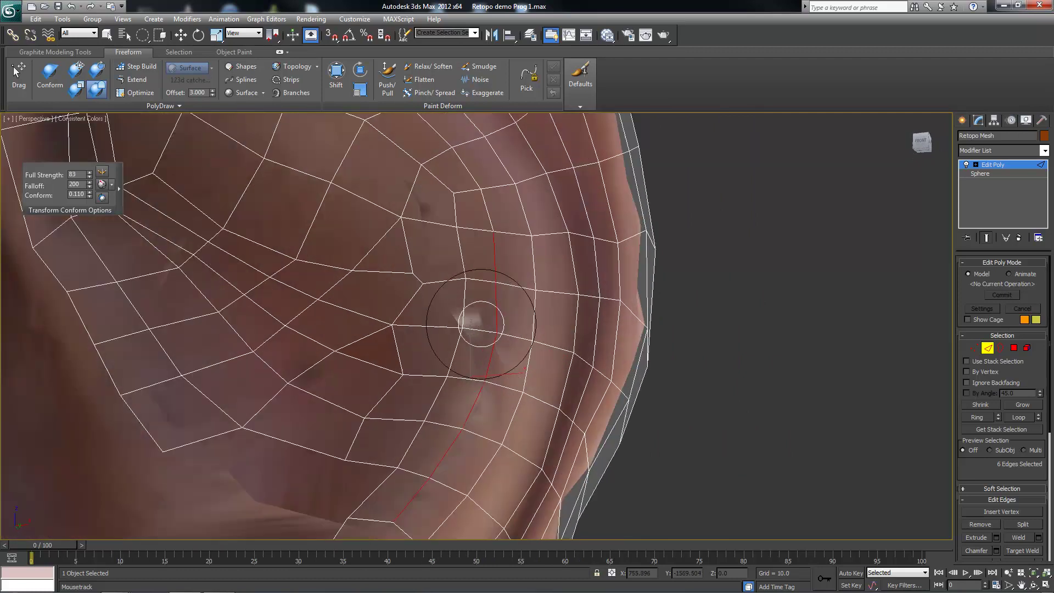
pyautogui.scroll(-3, 482, 317)
pyautogui.scroll(1, 498, 385)
pyautogui.moveTo(497, 384)
pyautogui.keyDown('alt'); pyautogui.mouseDown(button='middle')
pyautogui.moveTo(384, 369)
pyautogui.moveTo(440, 383)
pyautogui.moveTo(447, 371)
pyautogui.mouseUp(button='middle'); pyautogui.keyUp('alt')
# Switch to Freeform Drag, move an inner-bowl edge, then undo the move
pyautogui.rightClick(453, 320)
pyautogui.rightClick(388, 302)
pyautogui.click(409, 308)
pyautogui.click(19, 74)
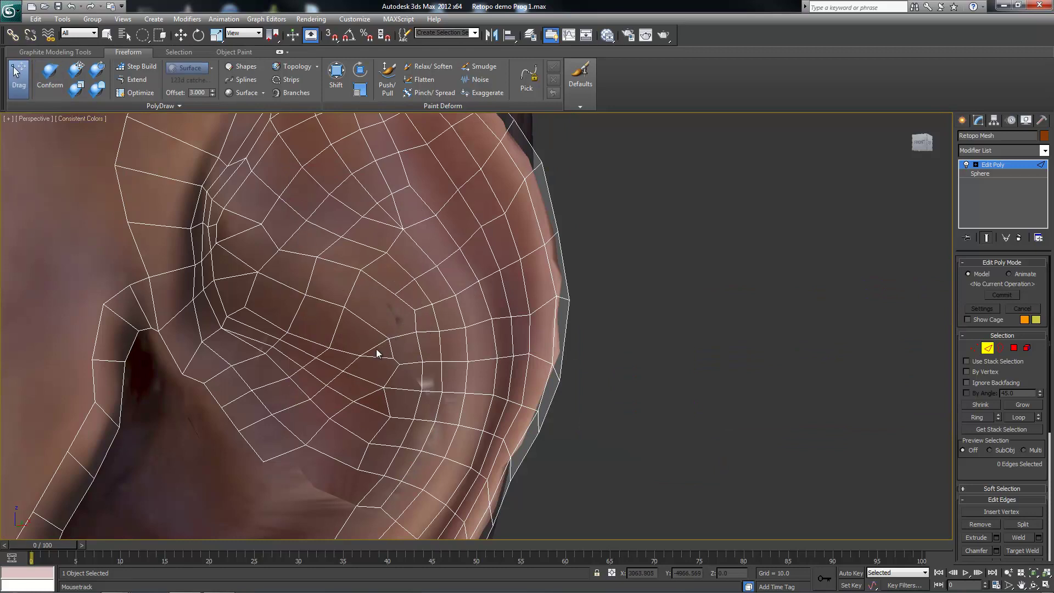
pyautogui.rightClick(377, 348)
pyautogui.click(420, 360)
pyautogui.click(397, 364)
pyautogui.hotkey('ctrl', 'z')
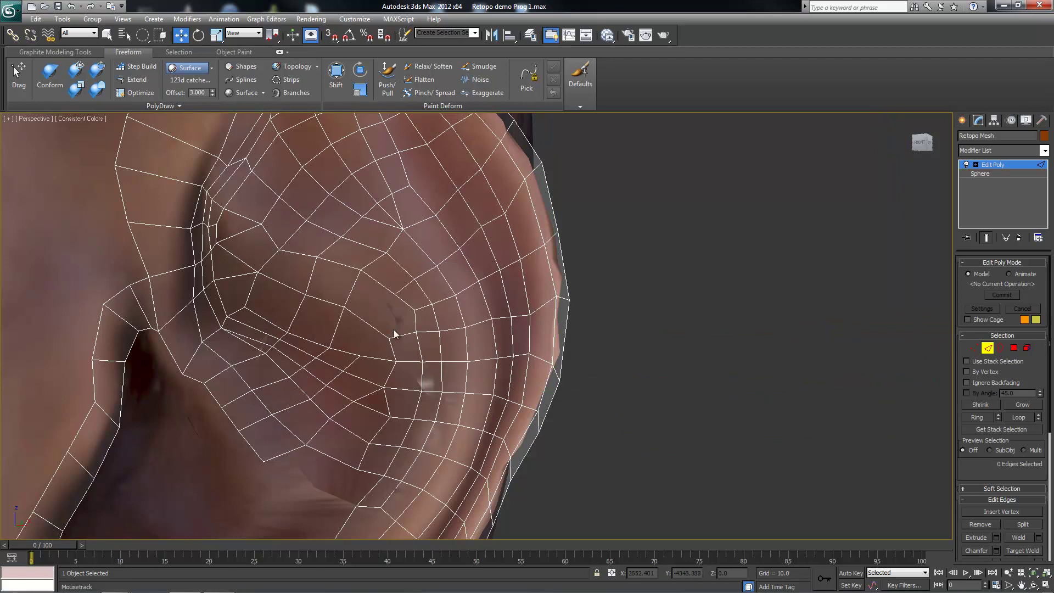
# Begin a new edge cut in the inner bowl using Cut
pyautogui.rightClick(386, 297)
pyautogui.click(352, 308)
pyautogui.click(345, 309)
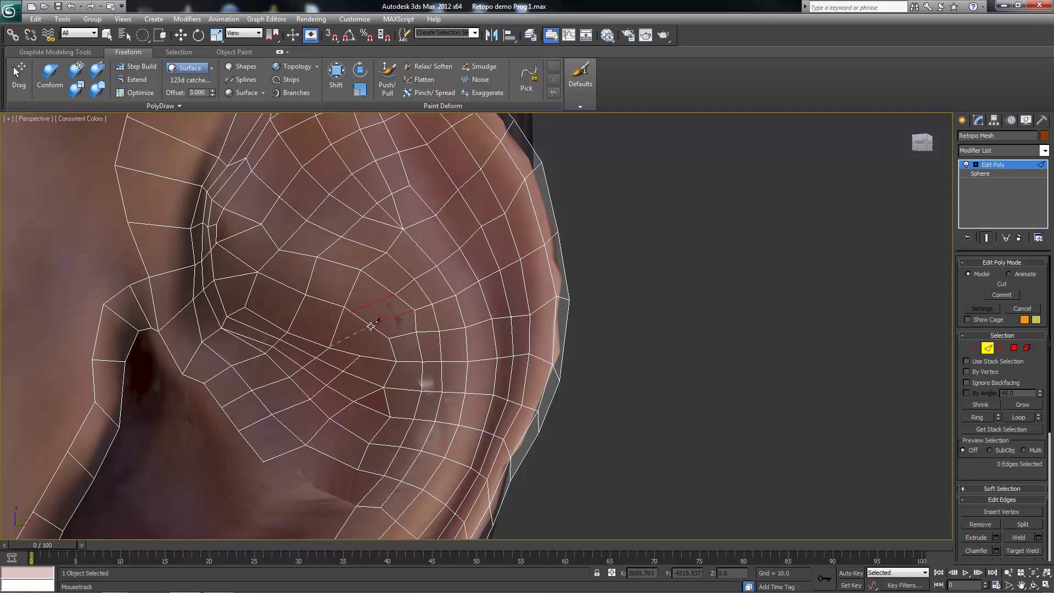
# Finish the cut and drag inner-ear vertices down and right onto the scan
pyautogui.rightClick(348, 331)
pyautogui.moveTo(348, 330); pyautogui.dragTo(327, 326, button='middle')
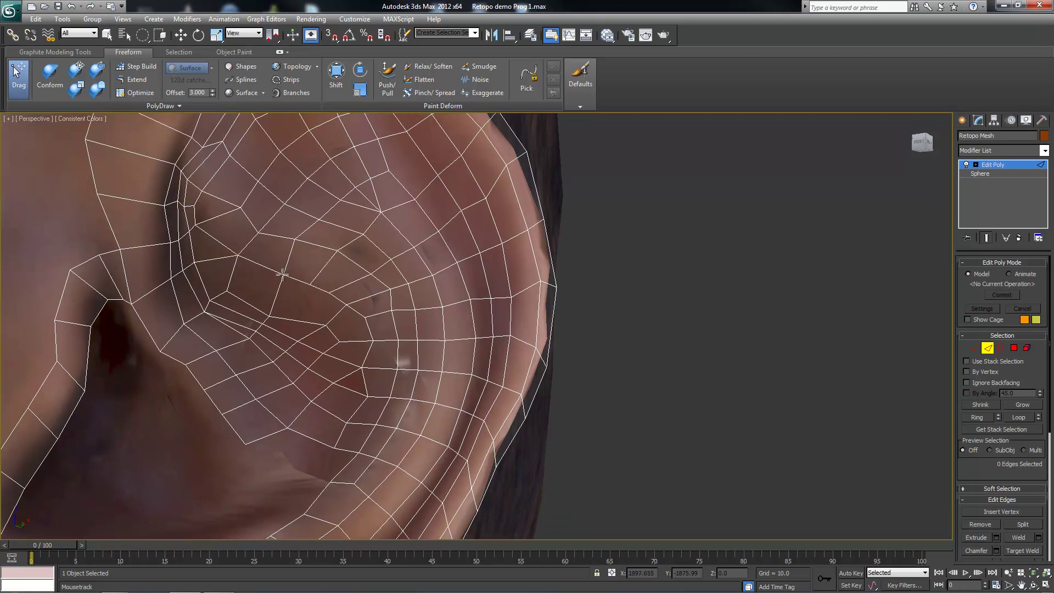
pyautogui.keyDown('alt'); pyautogui.moveTo(384, 291); pyautogui.dragTo(307, 308, button='middle'); pyautogui.keyUp('alt')
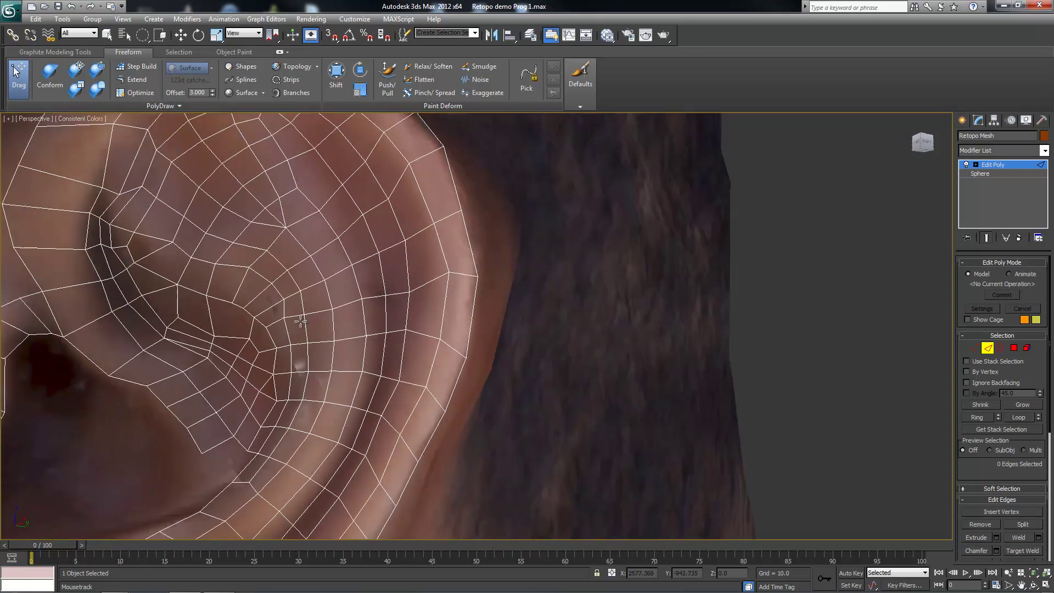
pyautogui.moveTo(238, 280); pyautogui.dragTo(273, 314)
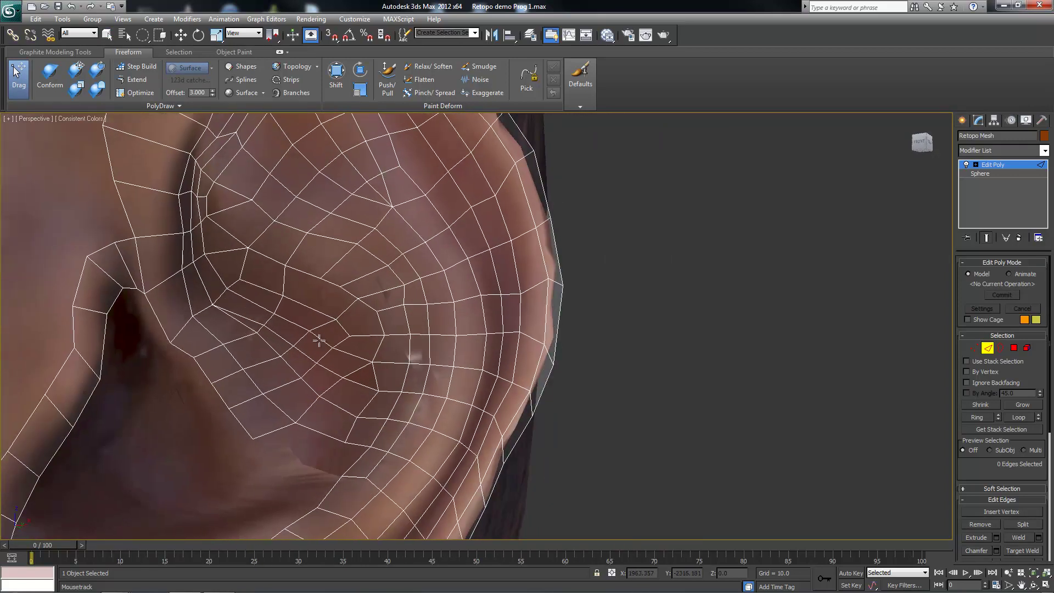
pyautogui.keyDown('alt'); pyautogui.moveTo(318, 341); pyautogui.dragTo(305, 341, button='middle'); pyautogui.keyUp('alt')
pyautogui.scroll(-5, 297, 341)
pyautogui.scroll(5, 329, 357)
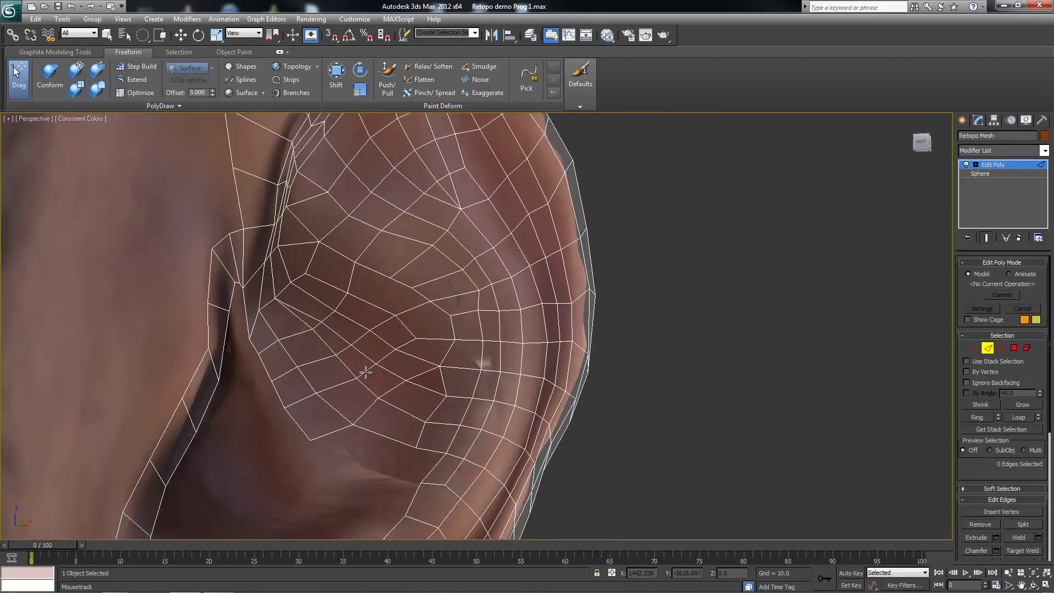
pyautogui.keyDown('alt'); pyautogui.moveTo(364, 370); pyautogui.dragTo(363, 356, button='middle'); pyautogui.keyUp('alt')
pyautogui.moveTo(253, 218); pyautogui.dragTo(259, 220)
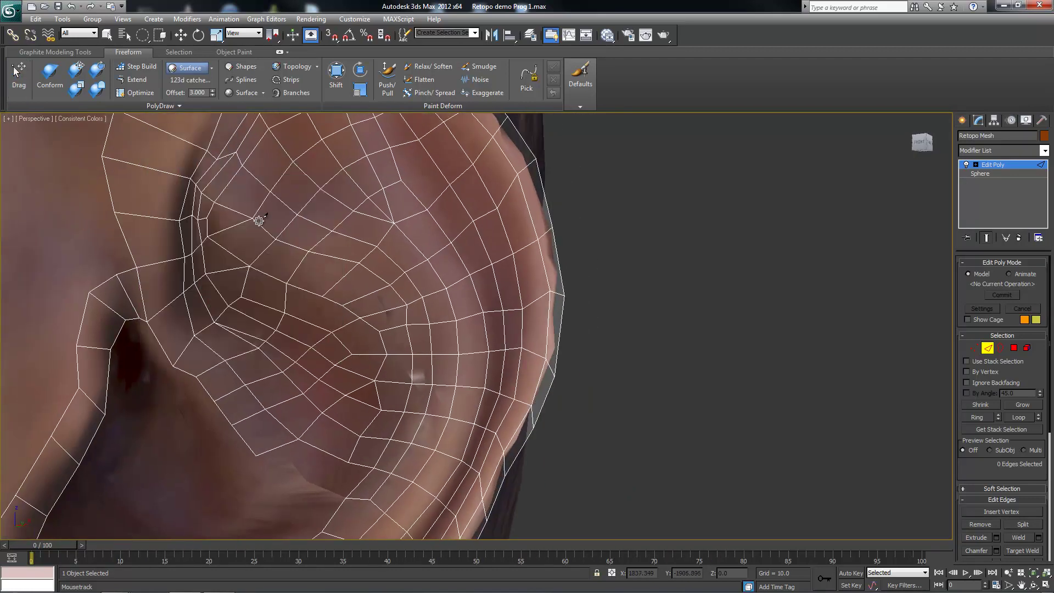
# Cut another edge starting from an inner-ear edge
pyautogui.click(286, 312)
pyautogui.moveTo(207, 390)
pyautogui.keyDown('alt'); pyautogui.mouseDown(button='middle')
pyautogui.moveTo(235, 341)
pyautogui.moveTo(323, 295)
pyautogui.mouseUp(button='middle'); pyautogui.keyUp('alt')
pyautogui.rightClick(265, 287)
# Enable Conform and extend the ear's front border outward around the ear canal
pyautogui.click(97, 89)
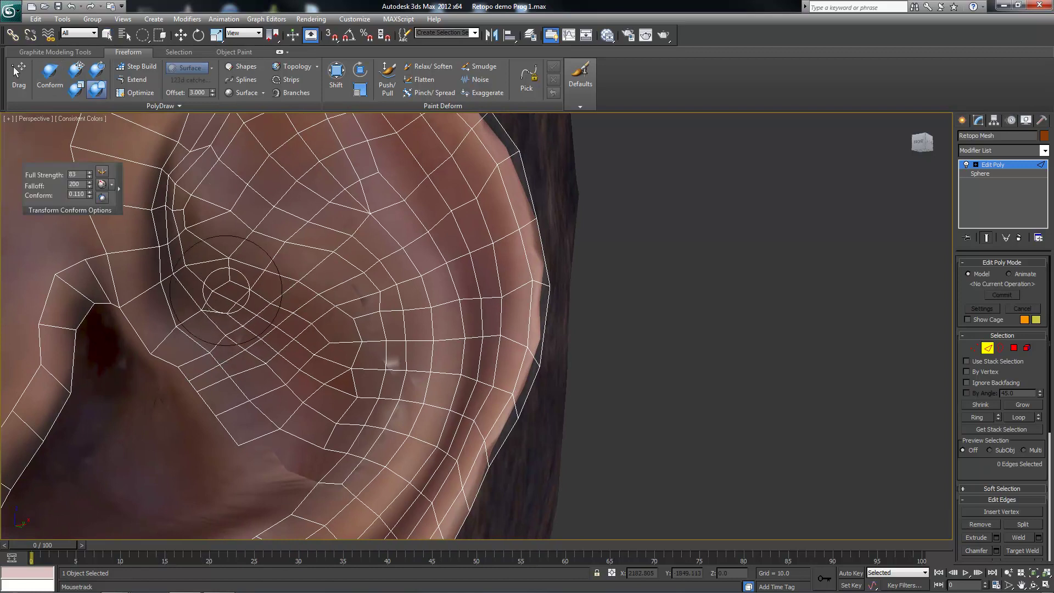
pyautogui.moveTo(230, 308)
pyautogui.keyDown('alt'); pyautogui.mouseDown(button='middle')
pyautogui.moveTo(269, 324)
pyautogui.moveTo(351, 319)
pyautogui.moveTo(305, 302)
pyautogui.mouseUp(button='middle'); pyautogui.keyUp('alt')
pyautogui.scroll(-3, 330, 307)
pyautogui.scroll(2, 387, 261)
pyautogui.keyDown('alt'); pyautogui.moveTo(386, 263); pyautogui.dragTo(340, 247, button='middle'); pyautogui.keyUp('alt')
pyautogui.scroll(-3, 348, 306)
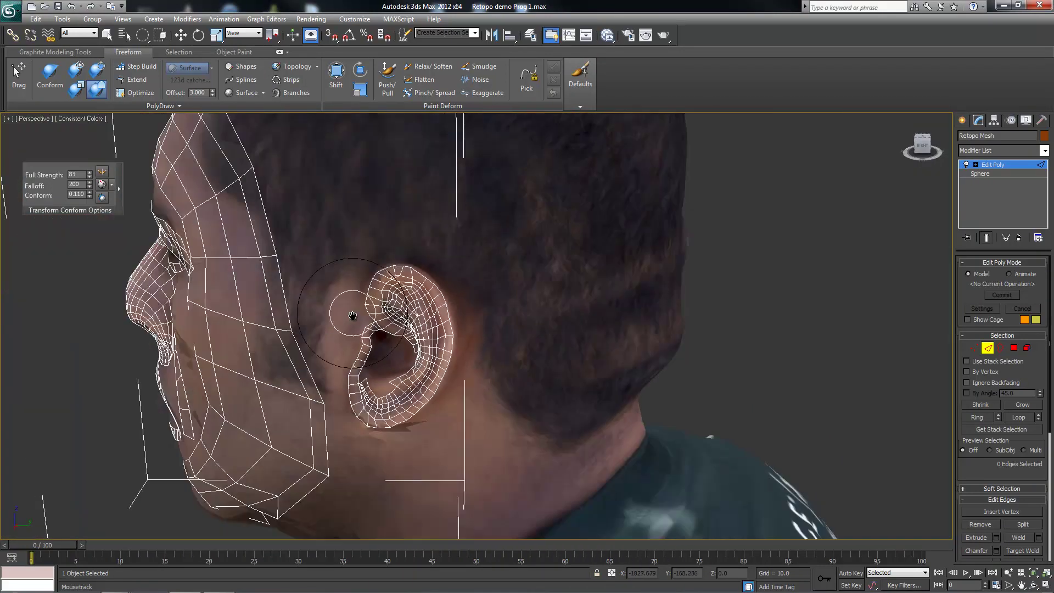
pyautogui.scroll(4, 348, 306)
pyautogui.moveTo(348, 305)
pyautogui.keyDown('alt'); pyautogui.mouseDown(button='middle')
pyautogui.moveTo(357, 282)
pyautogui.moveTo(290, 316)
pyautogui.mouseUp(button='middle'); pyautogui.keyUp('alt')
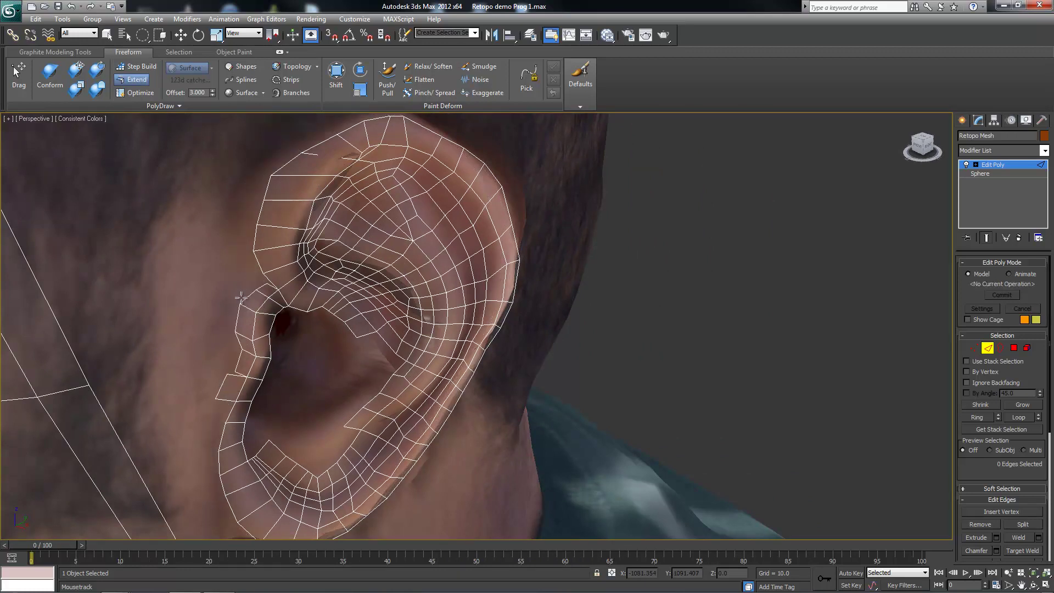
pyautogui.moveTo(241, 297); pyautogui.dragTo(234, 307)
pyautogui.keyDown('alt'); pyautogui.moveTo(234, 294); pyautogui.dragTo(212, 338, button='middle'); pyautogui.keyUp('alt')
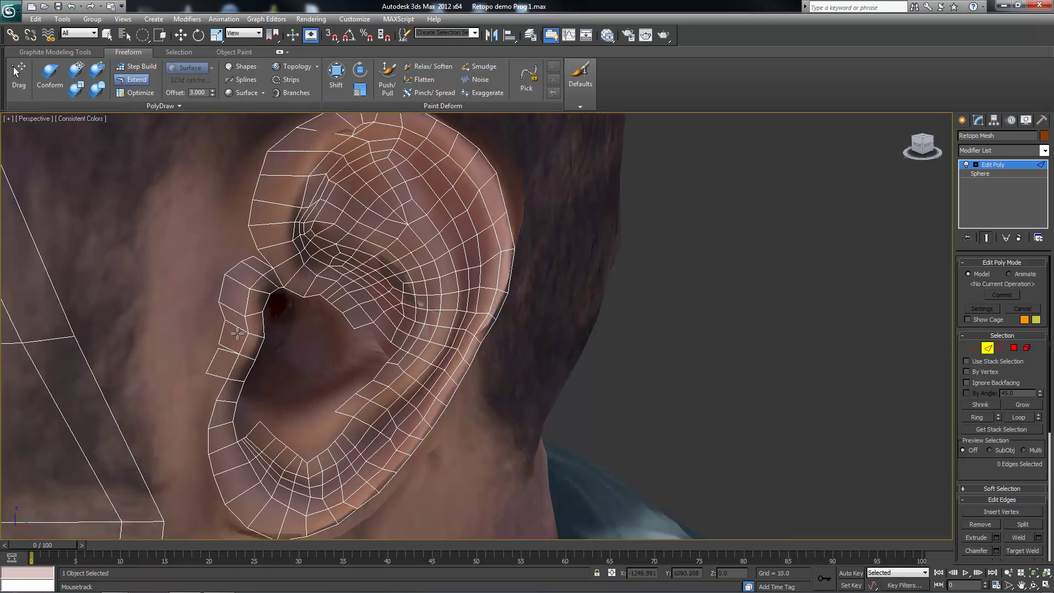
# Drag the lower inner-ear vertices into place over the scan
pyautogui.scroll(-5, 212, 339)
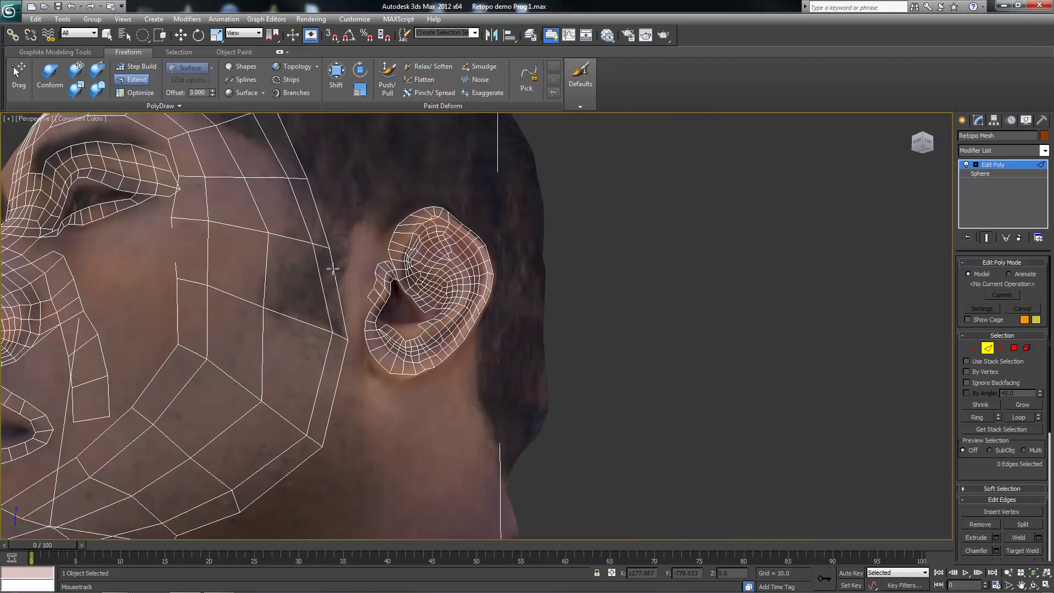
pyautogui.scroll(5, 383, 261)
pyautogui.scroll(2, 383, 261)
pyautogui.scroll(3, 408, 327)
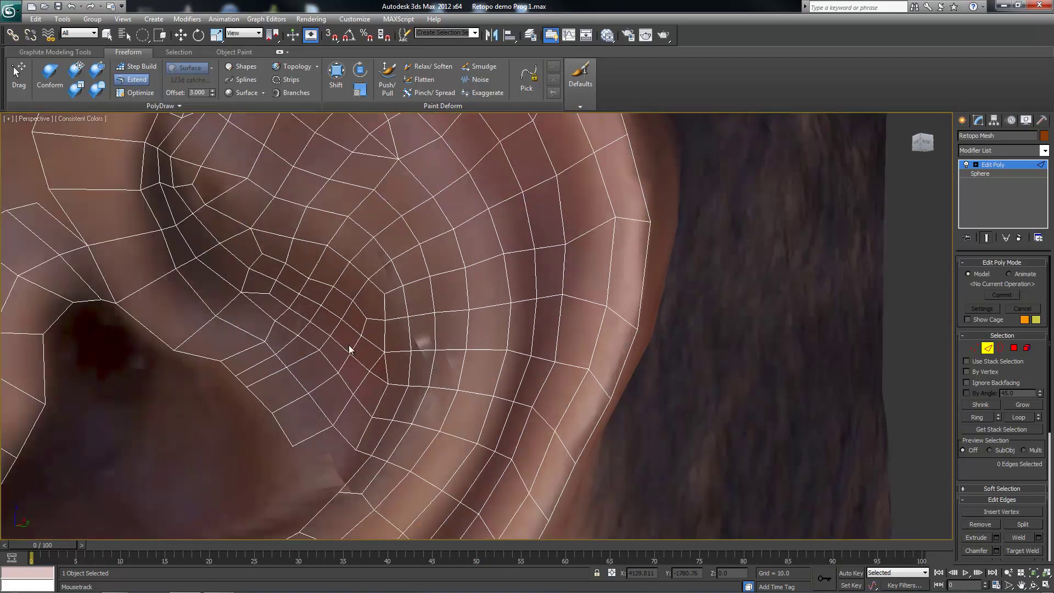
pyautogui.scroll(2, 353, 348)
pyautogui.scroll(3, 219, 247)
pyautogui.moveTo(141, 448); pyautogui.dragTo(148, 444)
pyautogui.moveTo(282, 426); pyautogui.dragTo(235, 384)
pyautogui.moveTo(214, 459); pyautogui.dragTo(240, 453)
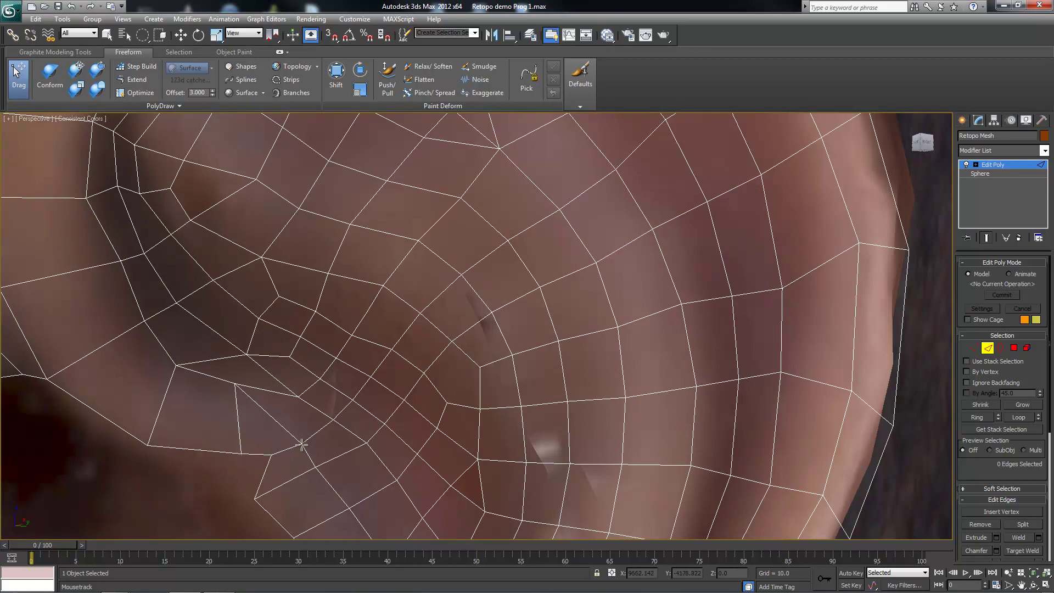
# Select an inner-ear edge and slide a vertex left to even out nearby quads
pyautogui.press('w')
pyautogui.click(280, 424)
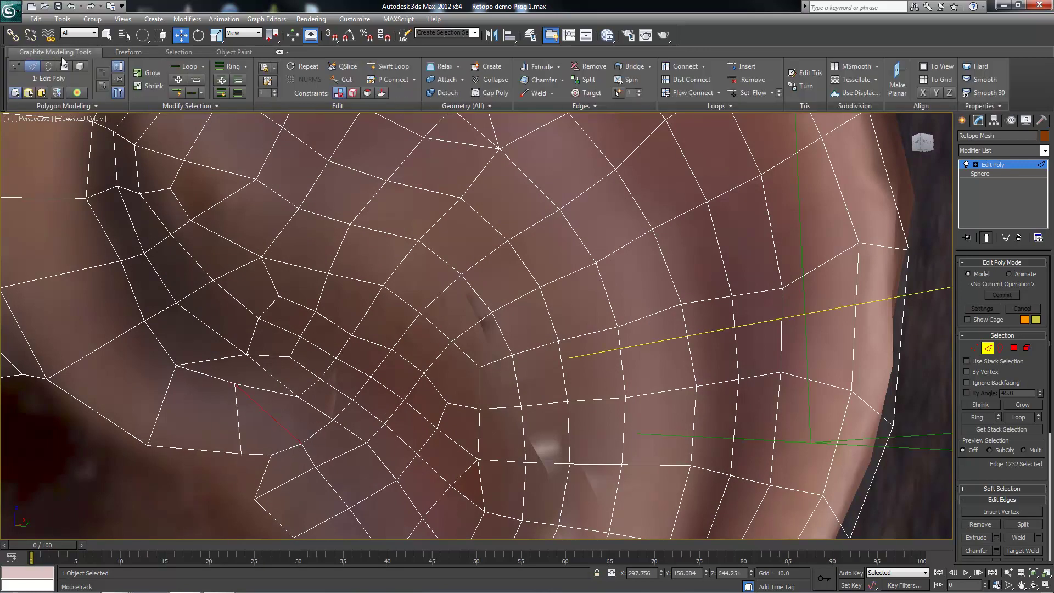
pyautogui.keyDown('alt'); pyautogui.moveTo(368, 326); pyautogui.dragTo(375, 334, button='middle'); pyautogui.keyUp('alt')
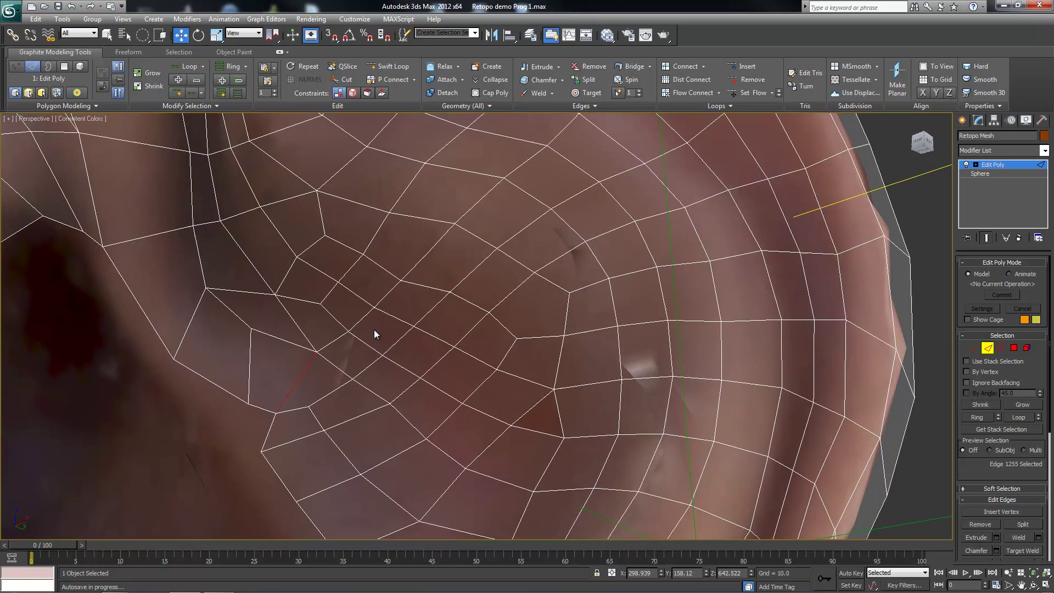
pyautogui.click(128, 52)
pyautogui.moveTo(306, 353); pyautogui.dragTo(268, 416)
pyautogui.moveTo(332, 367)
pyautogui.keyDown('alt'); pyautogui.mouseDown(button='middle')
pyautogui.moveTo(342, 369)
pyautogui.moveTo(315, 379)
pyautogui.moveTo(353, 404)
pyautogui.mouseUp(button='middle'); pyautogui.keyUp('alt')
# Turn vertex sliding over the scan back on, using the quad menu along the way
pyautogui.press('w')
pyautogui.click(129, 52)
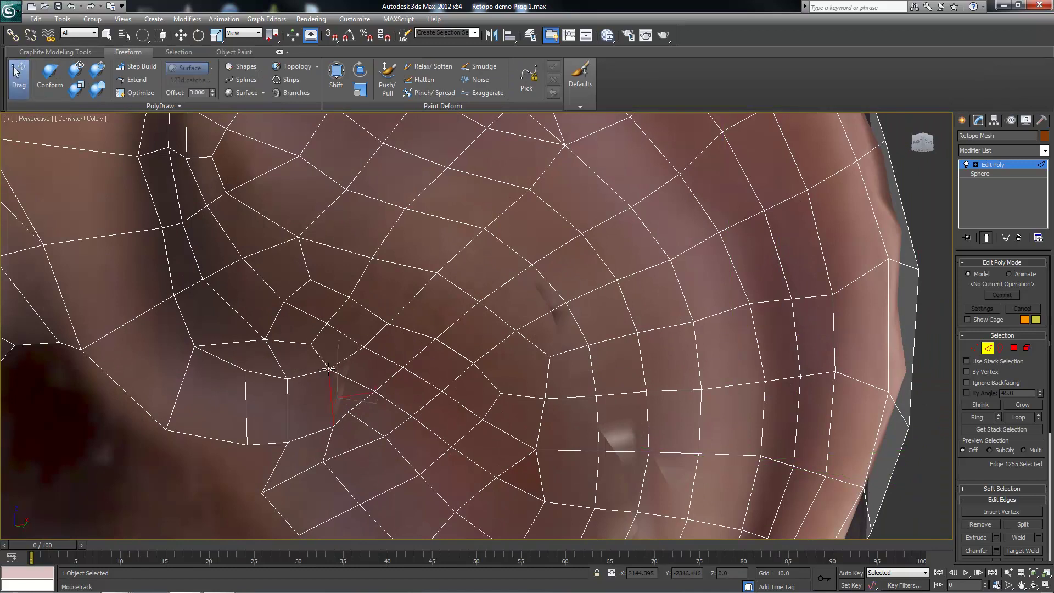
pyautogui.scroll(-5, 366, 381)
pyautogui.scroll(5, 394, 379)
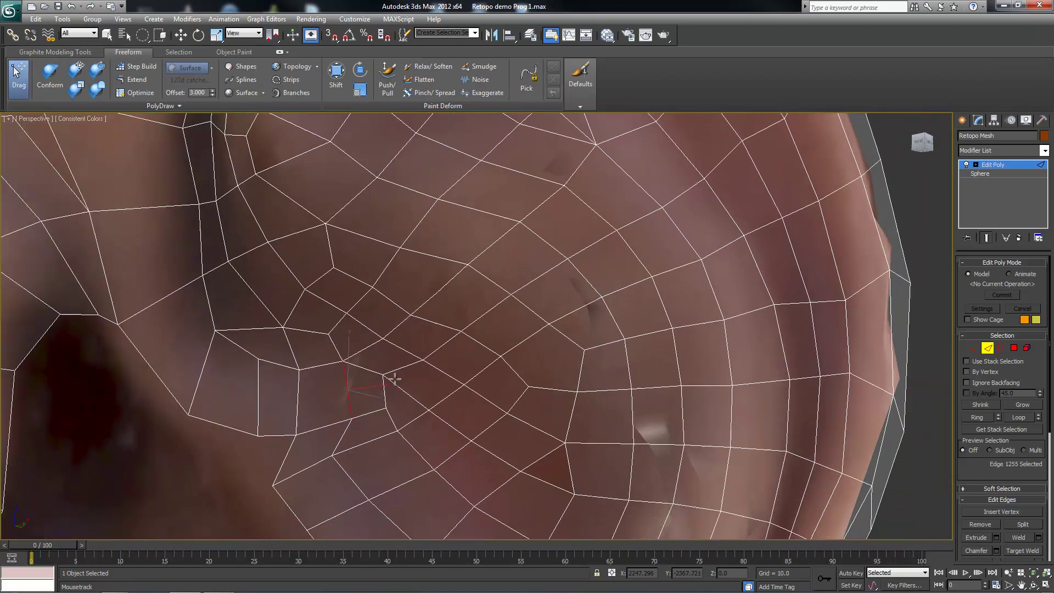
pyautogui.keyDown('alt'); pyautogui.moveTo(421, 361); pyautogui.dragTo(403, 380, button='middle'); pyautogui.keyUp('alt')
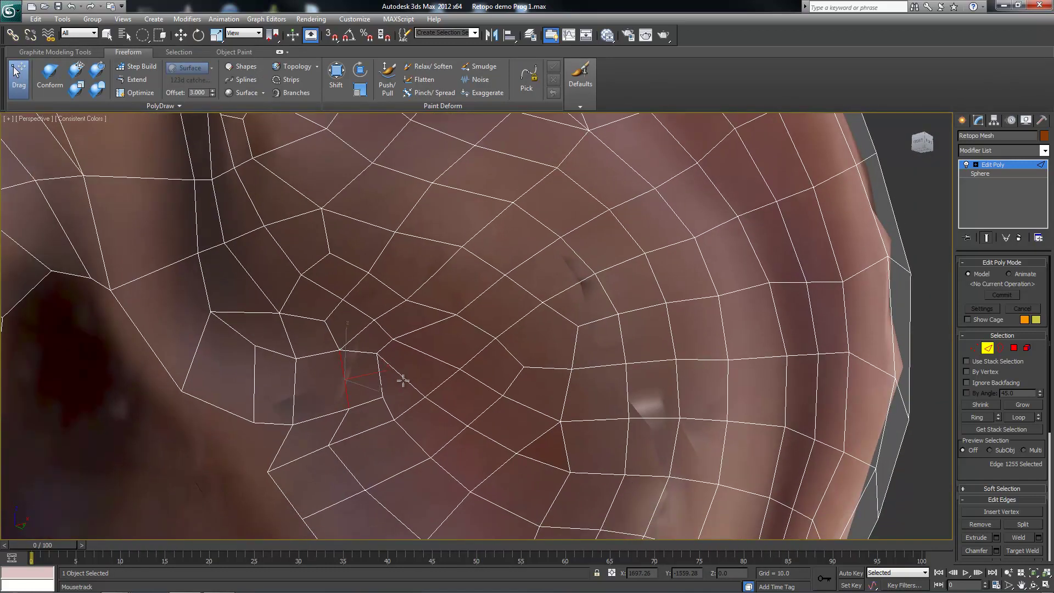
pyautogui.rightClick(404, 379)
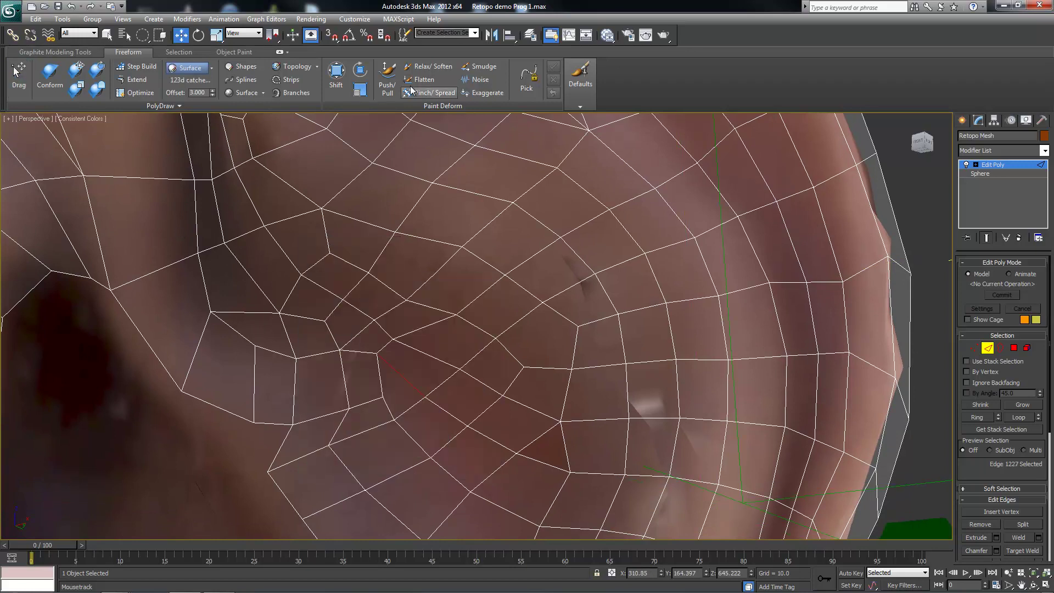
pyautogui.click(55, 51)
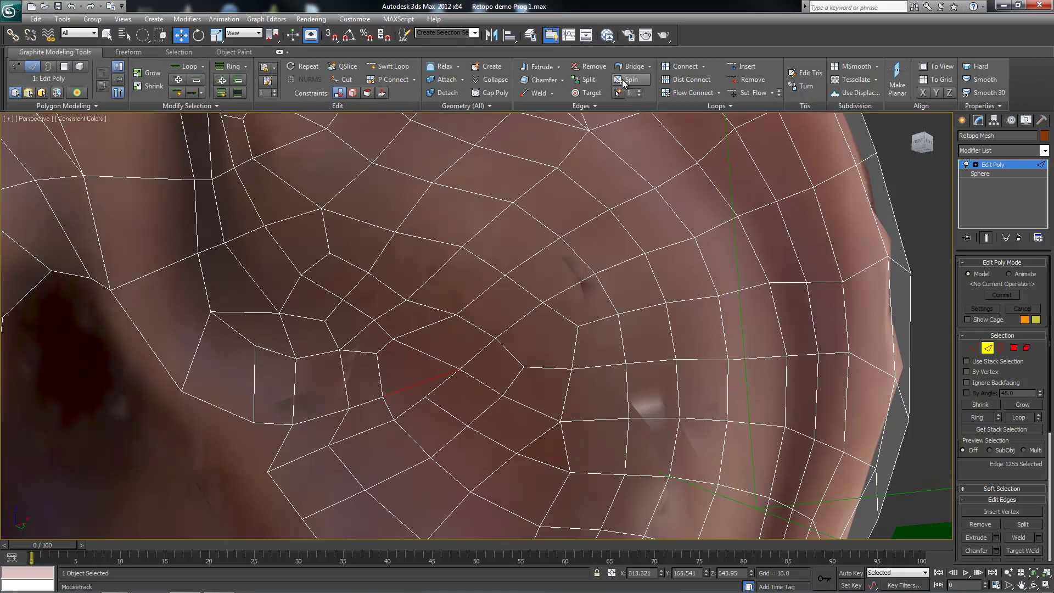
pyautogui.keyDown('alt'); pyautogui.moveTo(403, 354); pyautogui.dragTo(407, 348, button='middle'); pyautogui.keyUp('alt')
pyautogui.press('d')
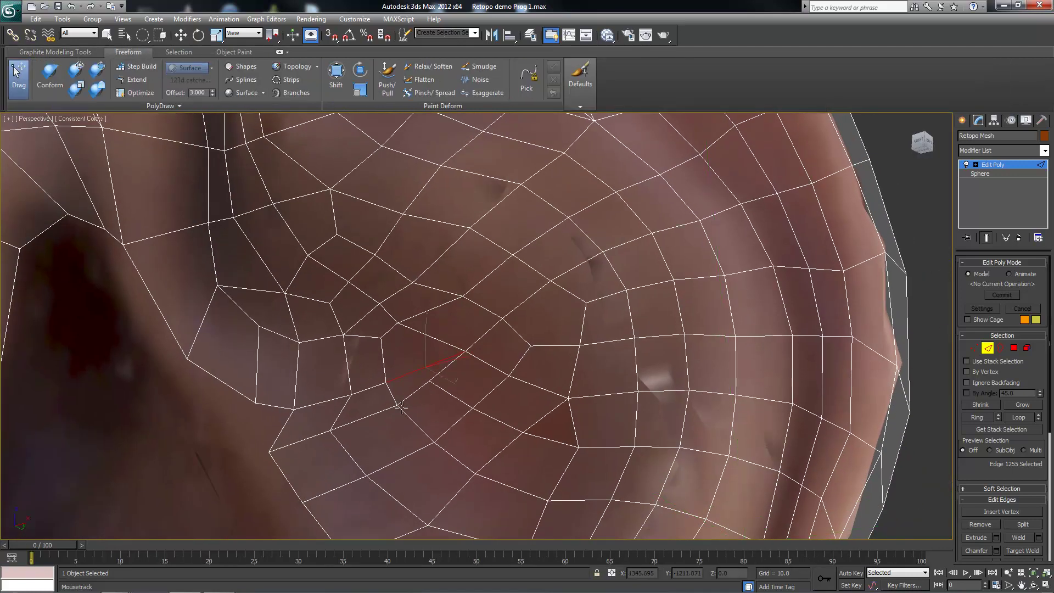
# Orbit and zoom around the ear to check the inner-fold quads and outer rim
pyautogui.keyDown('alt'); pyautogui.moveTo(522, 428); pyautogui.dragTo(407, 379, button='middle'); pyautogui.keyUp('alt')
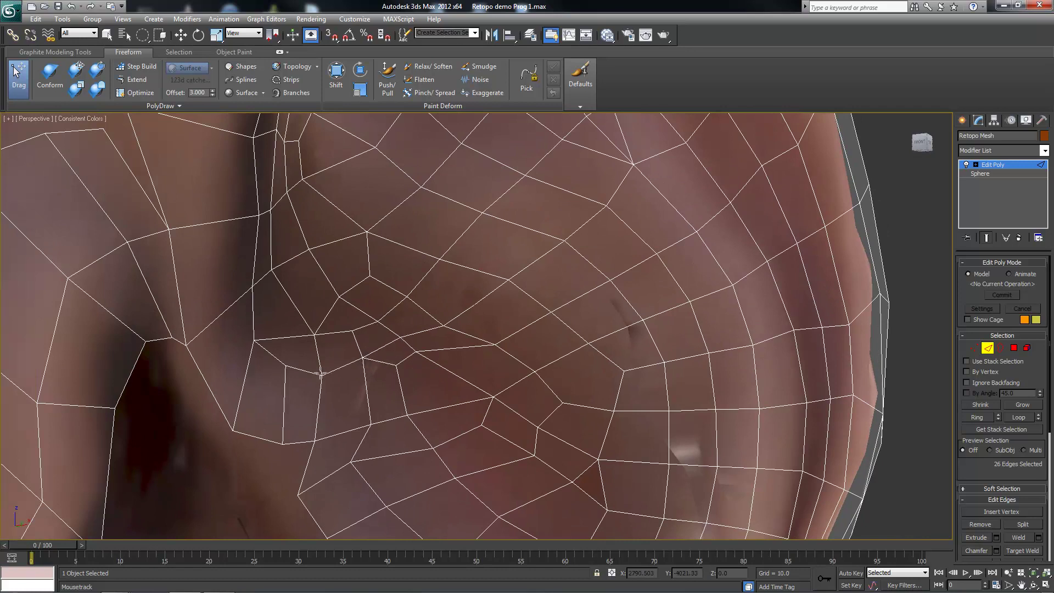
pyautogui.moveTo(399, 365)
pyautogui.keyDown('alt'); pyautogui.mouseDown(button='middle')
pyautogui.moveTo(395, 395)
pyautogui.moveTo(376, 402)
pyautogui.mouseUp(button='middle'); pyautogui.keyUp('alt')
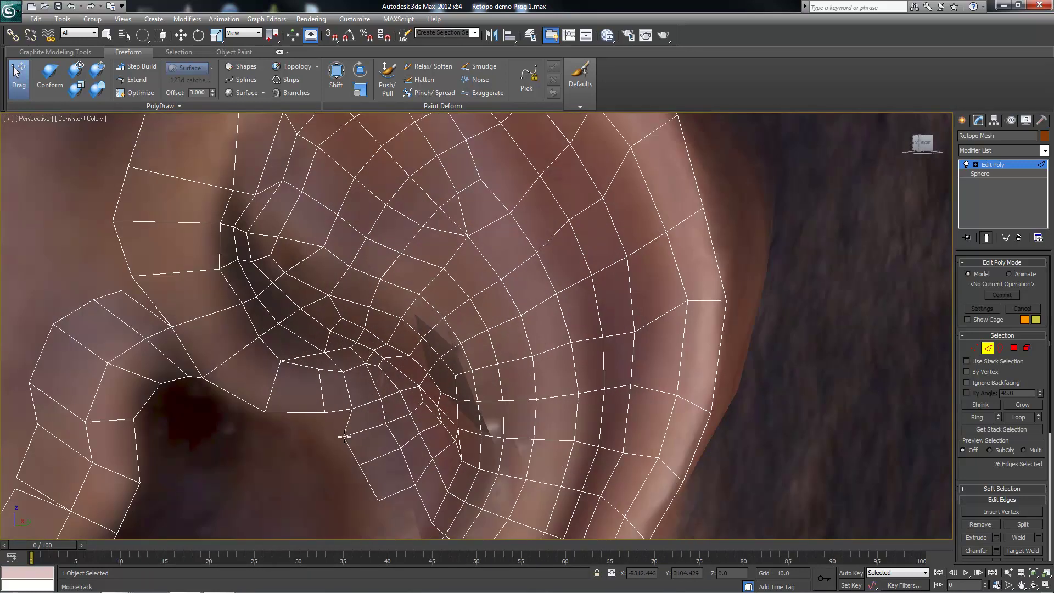
pyautogui.scroll(-2, 402, 449)
pyautogui.scroll(-1, 407, 434)
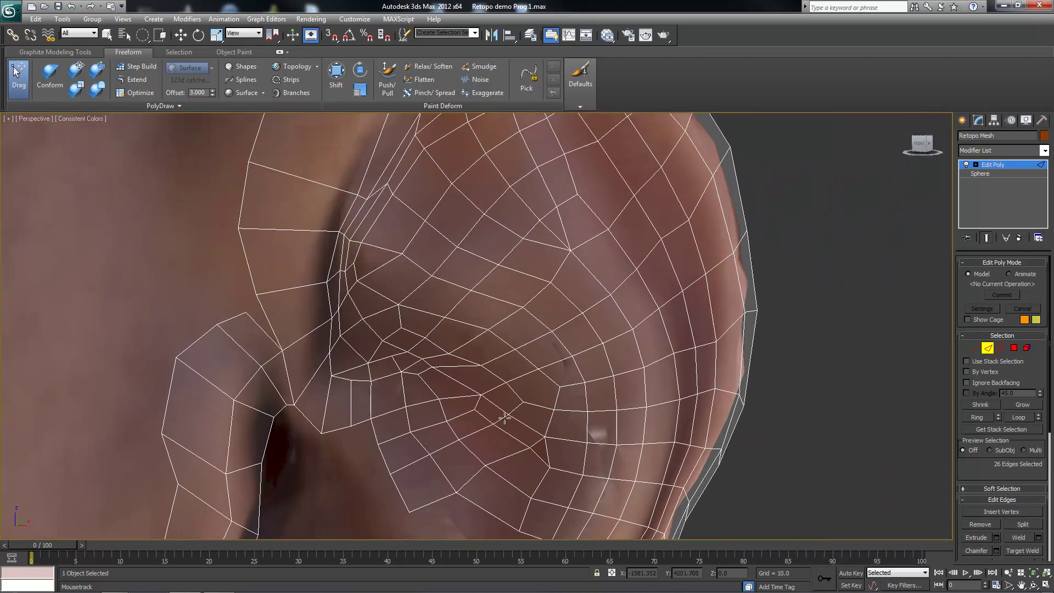
pyautogui.scroll(-2, 411, 417)
pyautogui.scroll(-2, 413, 409)
pyautogui.scroll(3, 413, 409)
pyautogui.scroll(4, 413, 407)
pyautogui.keyDown('alt'); pyautogui.moveTo(413, 406); pyautogui.dragTo(411, 399, button='middle'); pyautogui.keyUp('alt')
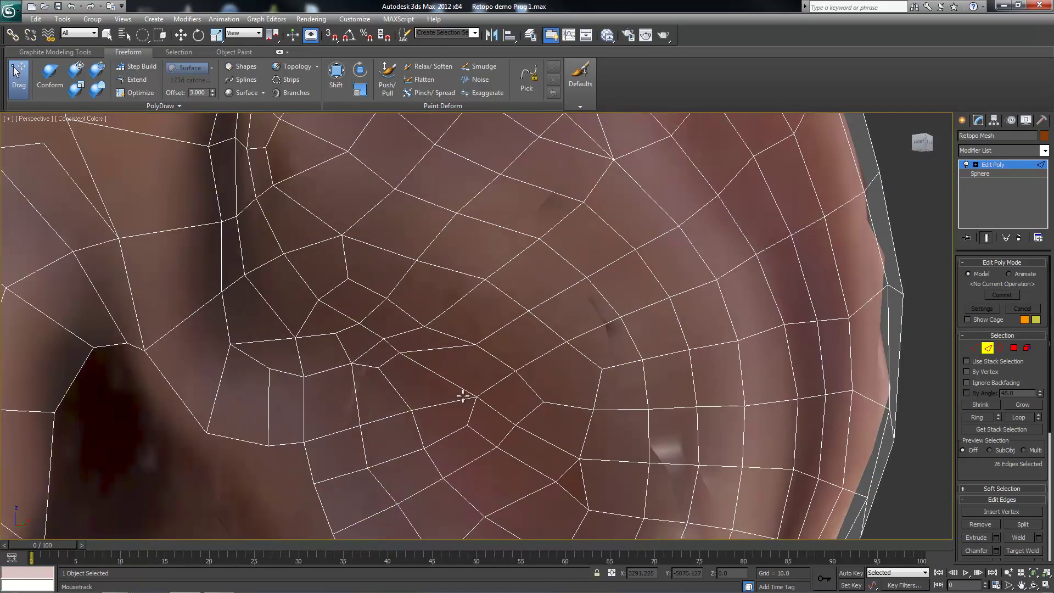
pyautogui.scroll(-2, 472, 357)
pyautogui.scroll(-2, 439, 348)
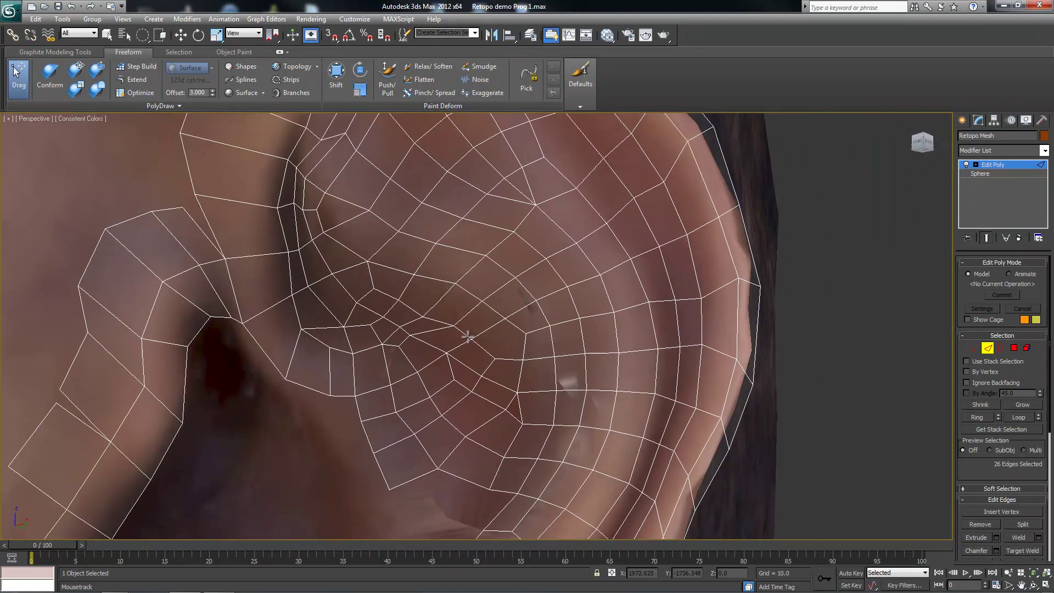
pyautogui.scroll(-1, 422, 343)
pyautogui.keyDown('alt'); pyautogui.moveTo(469, 331); pyautogui.dragTo(379, 353, button='middle'); pyautogui.keyUp('alt')
# Select an edge of the inner ear loop and start the Cut tool from the quad menu
pyautogui.press('w')
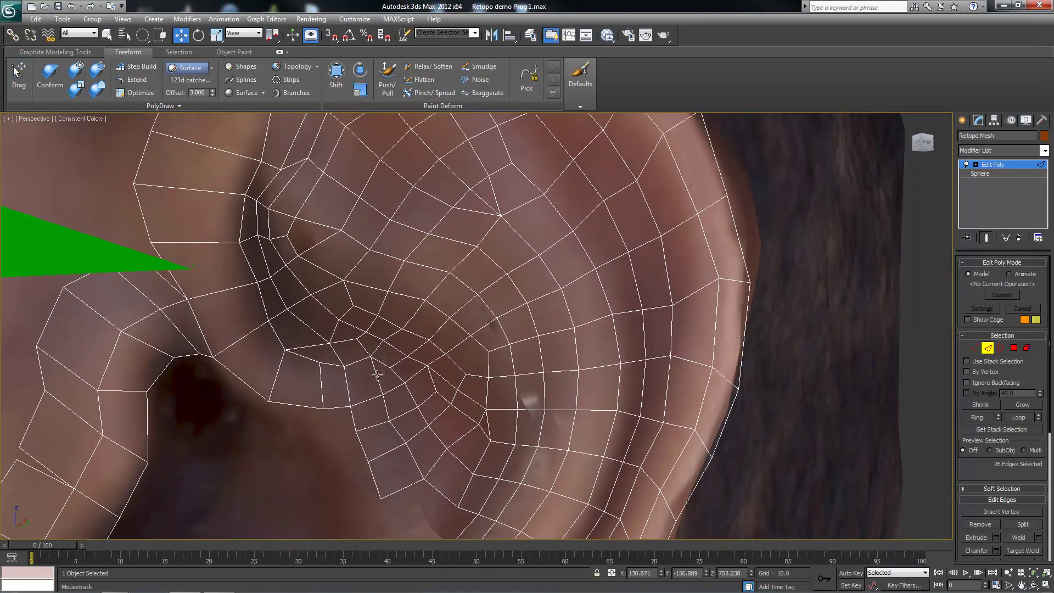
pyautogui.press('q')
pyautogui.click(380, 381)
pyautogui.rightClick(390, 366)
pyautogui.click(392, 367)
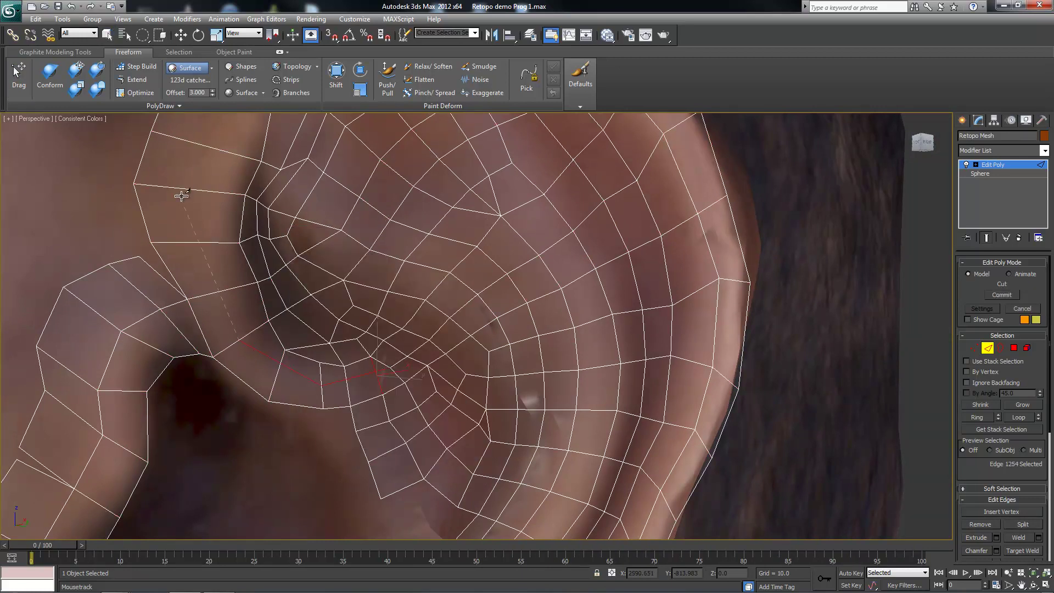
pyautogui.moveTo(198, 144)
pyautogui.keyDown('alt'); pyautogui.mouseDown(button='middle')
pyautogui.moveTo(402, 340)
pyautogui.moveTo(329, 286)
pyautogui.mouseUp(button='middle'); pyautogui.keyUp('alt')
# Paint the Conform brush over the inner ear border strip to fit it to the scan
pyautogui.click(97, 88)
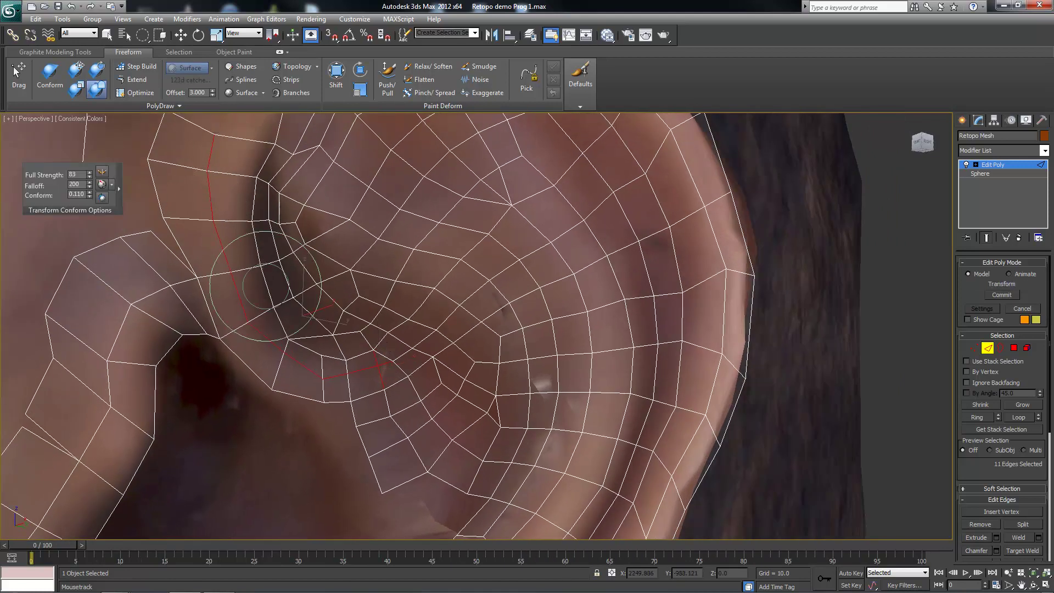
pyautogui.scroll(-3, 265, 285)
pyautogui.keyDown('alt'); pyautogui.moveTo(266, 285); pyautogui.dragTo(404, 290, button='middle'); pyautogui.keyUp('alt')
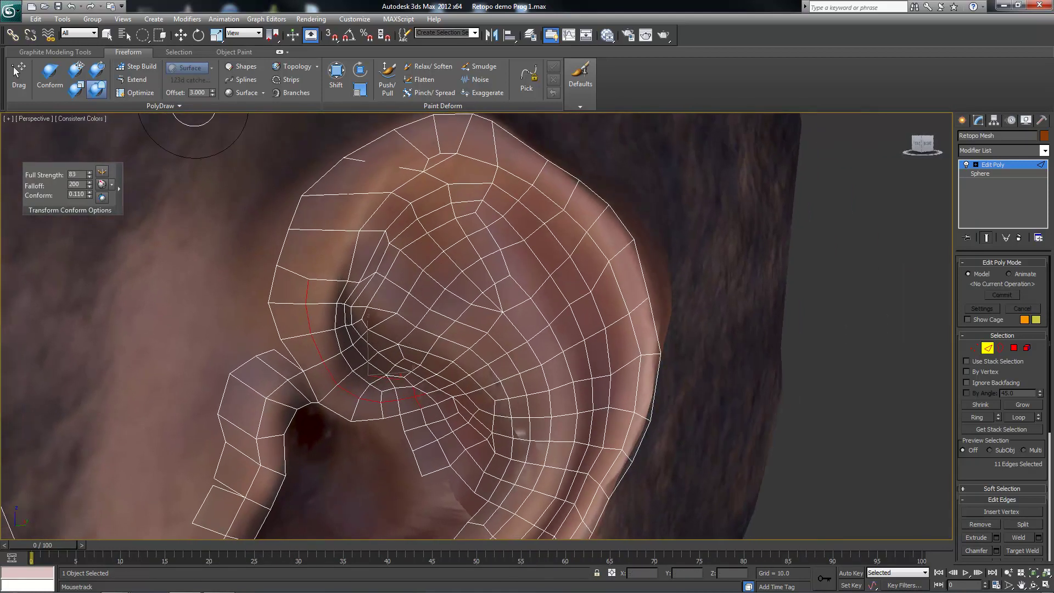
pyautogui.scroll(2, 374, 284)
pyautogui.scroll(3, 374, 283)
pyautogui.scroll(4, 374, 283)
pyautogui.scroll(-2, 376, 269)
pyautogui.scroll(-2, 357, 258)
pyautogui.scroll(2, 419, 318)
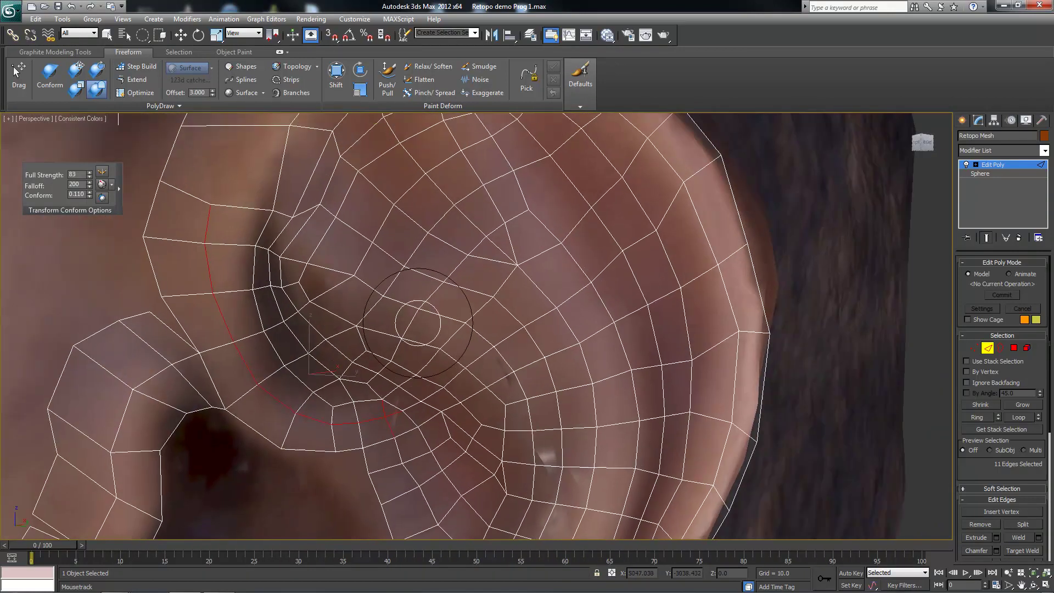
pyautogui.scroll(-3, 419, 317)
pyautogui.scroll(-2, 419, 317)
# Use Extend to pull the folded inner-fold vertex down-left, straightening its polygons
pyautogui.moveTo(419, 317)
pyautogui.keyDown('alt'); pyautogui.mouseDown(button='middle')
pyautogui.moveTo(395, 359)
pyautogui.moveTo(414, 318)
pyautogui.moveTo(451, 375)
pyautogui.mouseUp(button='middle'); pyautogui.keyUp('alt')
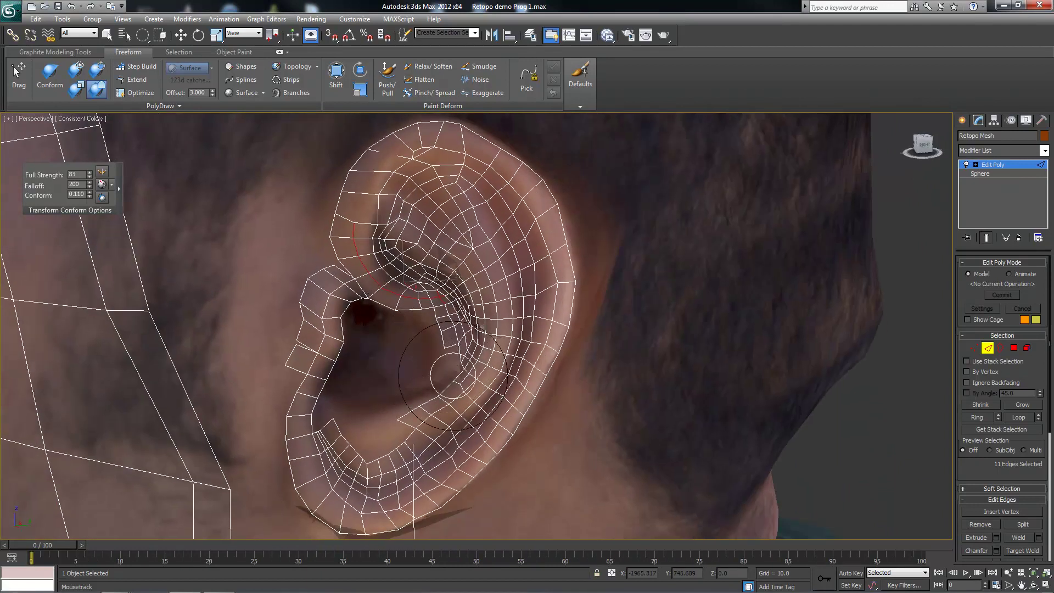
pyautogui.scroll(-3, 452, 375)
pyautogui.moveTo(431, 411)
pyautogui.keyDown('alt'); pyautogui.mouseDown(button='middle')
pyautogui.moveTo(424, 330)
pyautogui.moveTo(373, 318)
pyautogui.moveTo(458, 325)
pyautogui.moveTo(459, 360)
pyautogui.moveTo(443, 329)
pyautogui.moveTo(419, 341)
pyautogui.moveTo(410, 329)
pyautogui.moveTo(419, 322)
pyautogui.mouseUp(button='middle'); pyautogui.keyUp('alt')
pyautogui.scroll(3, 459, 325)
pyautogui.scroll(3, 458, 325)
pyautogui.scroll(2, 418, 341)
pyautogui.click(132, 79)
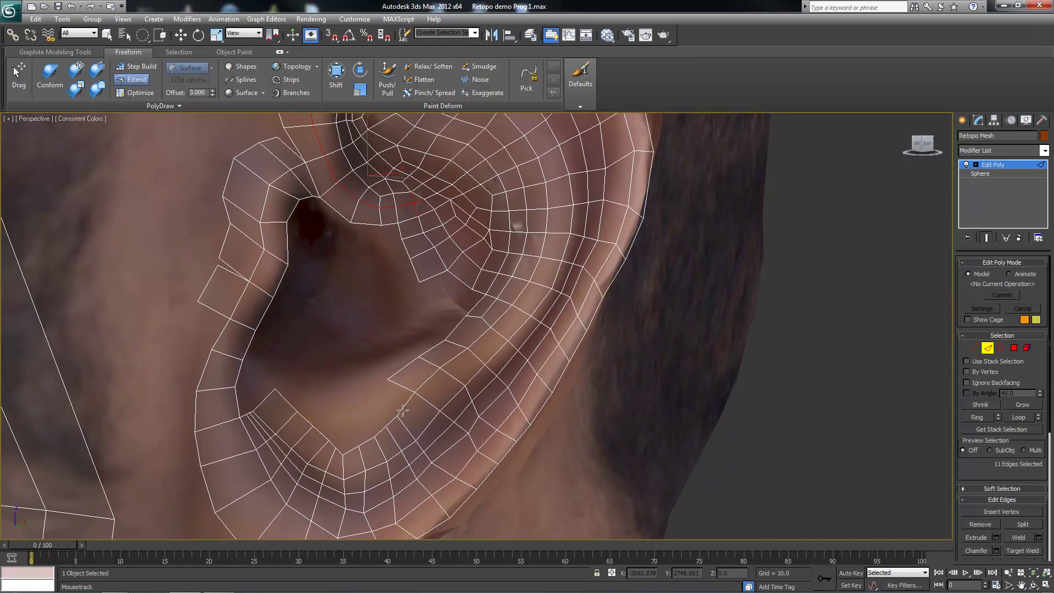
pyautogui.moveTo(391, 365); pyautogui.dragTo(346, 443)
# Extend the strip along the inner fold and Target Weld its tip edge to the neighbour
pyautogui.scroll(2, 340, 417)
pyautogui.scroll(3, 335, 414)
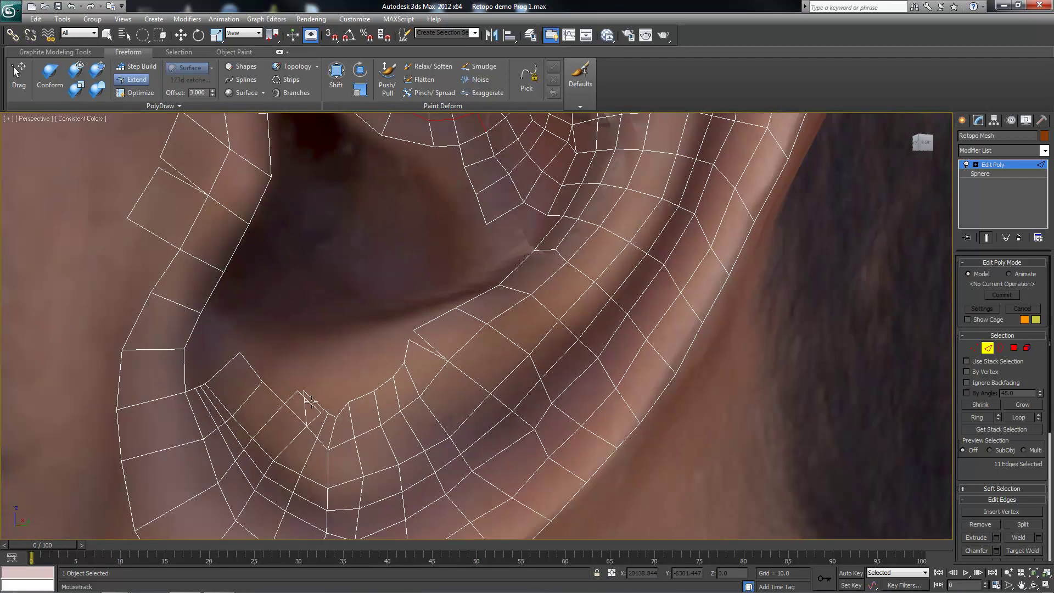
pyautogui.moveTo(378, 395); pyautogui.dragTo(408, 357)
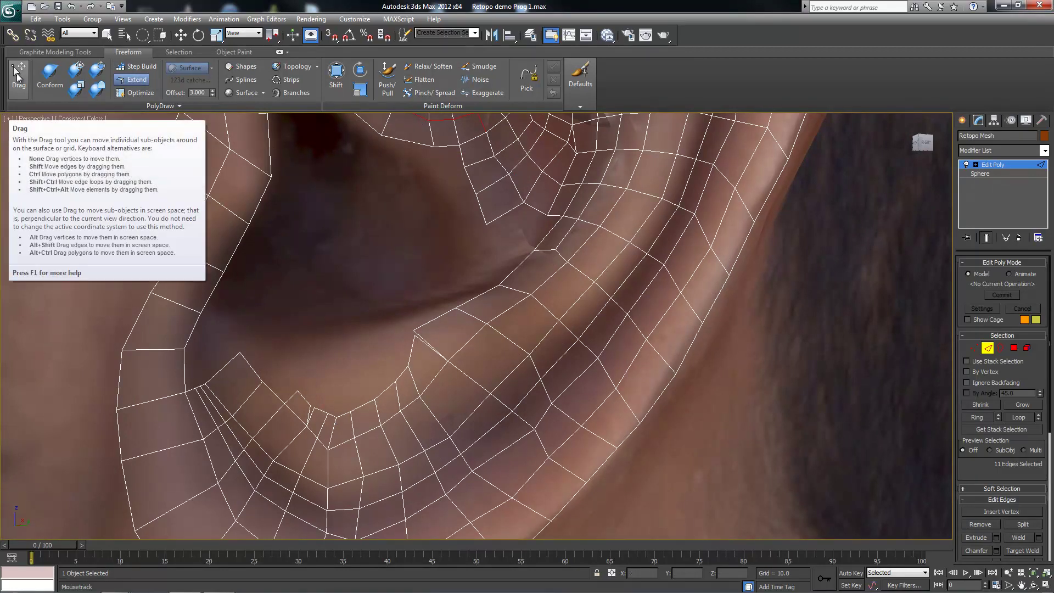
pyautogui.rightClick(387, 375)
pyautogui.rightClick(413, 329)
pyautogui.click(415, 337)
pyautogui.click(415, 337)
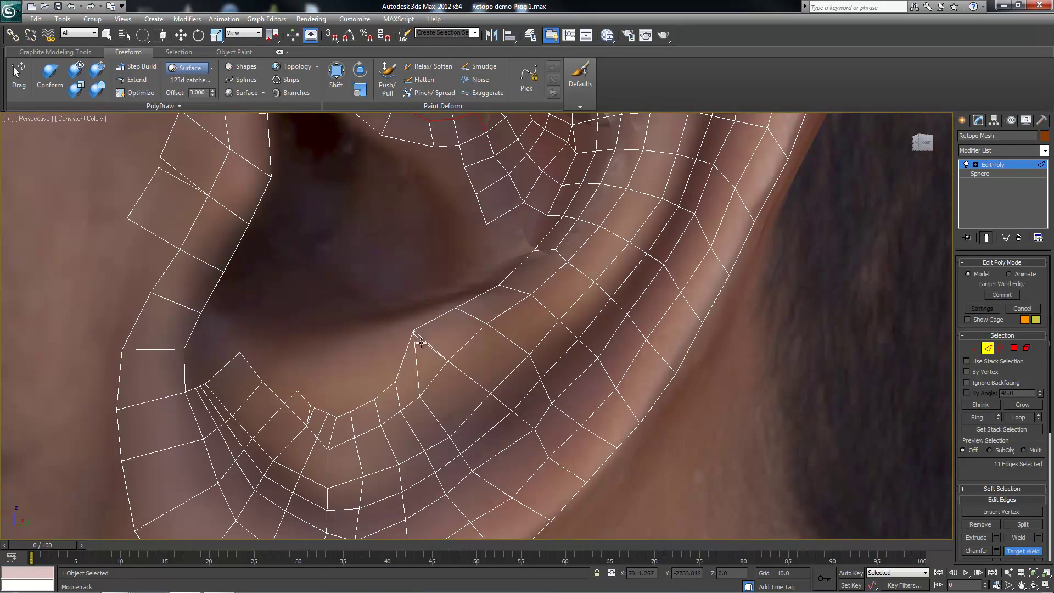
pyautogui.click(424, 335)
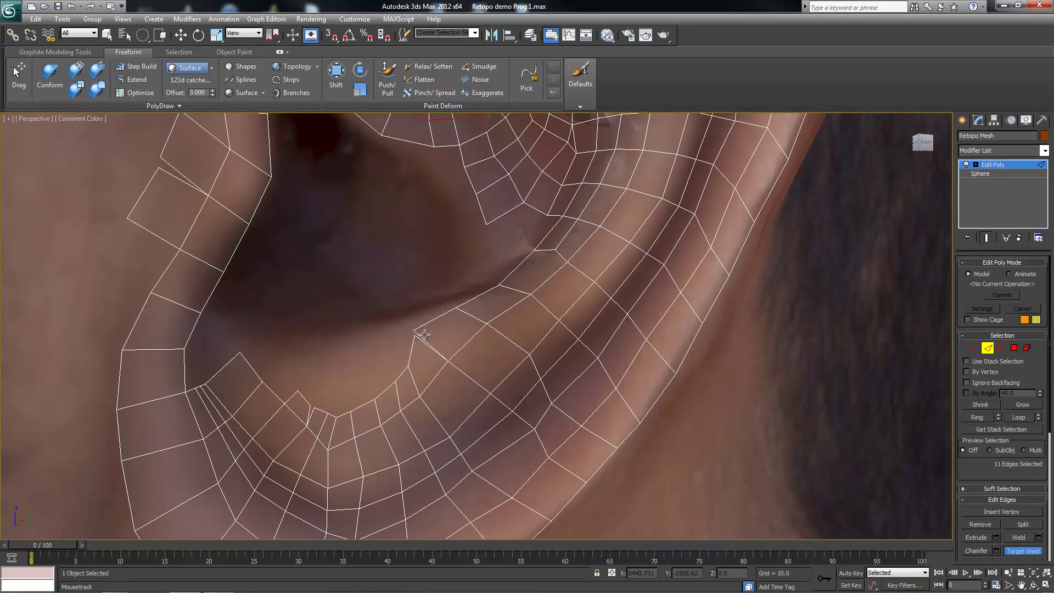
# Weld the two remaining vertices at the fold tip into one
pyautogui.click(319, 407)
pyautogui.press('1')
pyautogui.rightClick(311, 409)
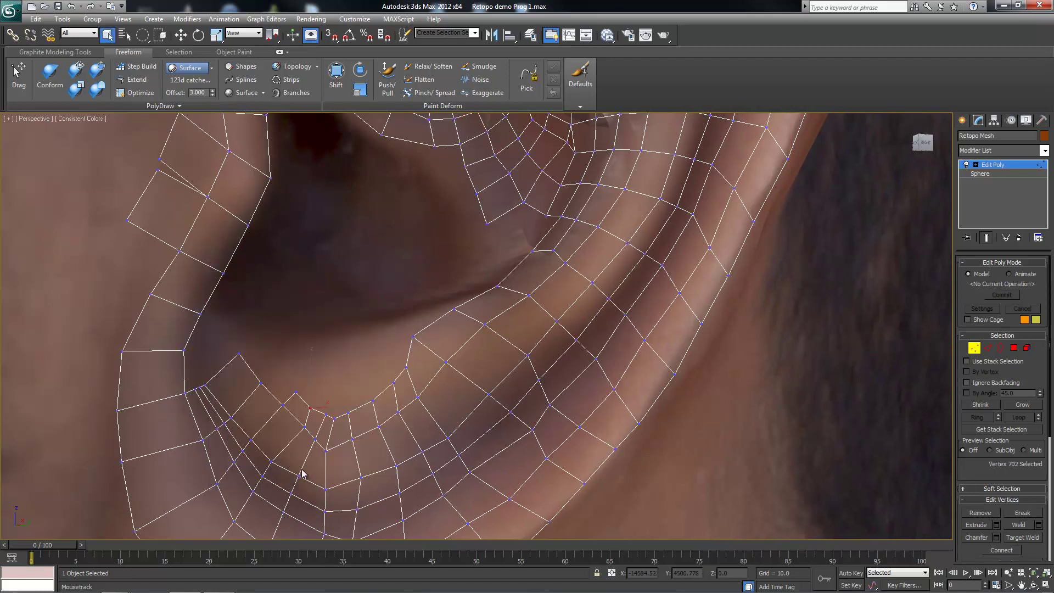
pyautogui.click(299, 471)
pyautogui.scroll(-3, 370, 357)
pyautogui.scroll(4, 444, 347)
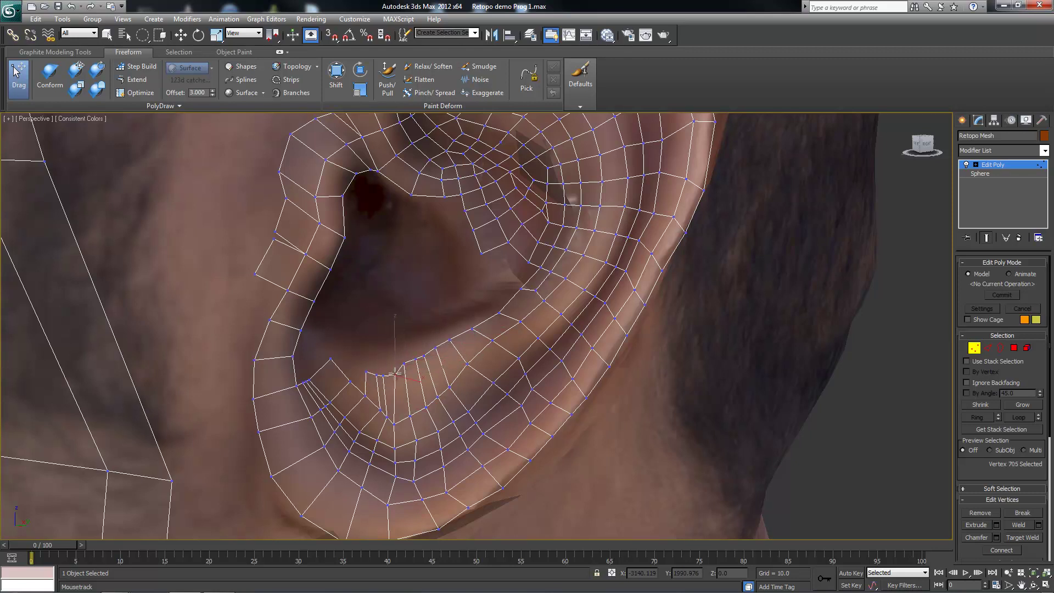
# Select and inspect vertices along the lower ear strip
pyautogui.click(379, 367)
pyautogui.scroll(1, 380, 367)
pyautogui.scroll(2, 396, 373)
pyautogui.scroll(1, 417, 382)
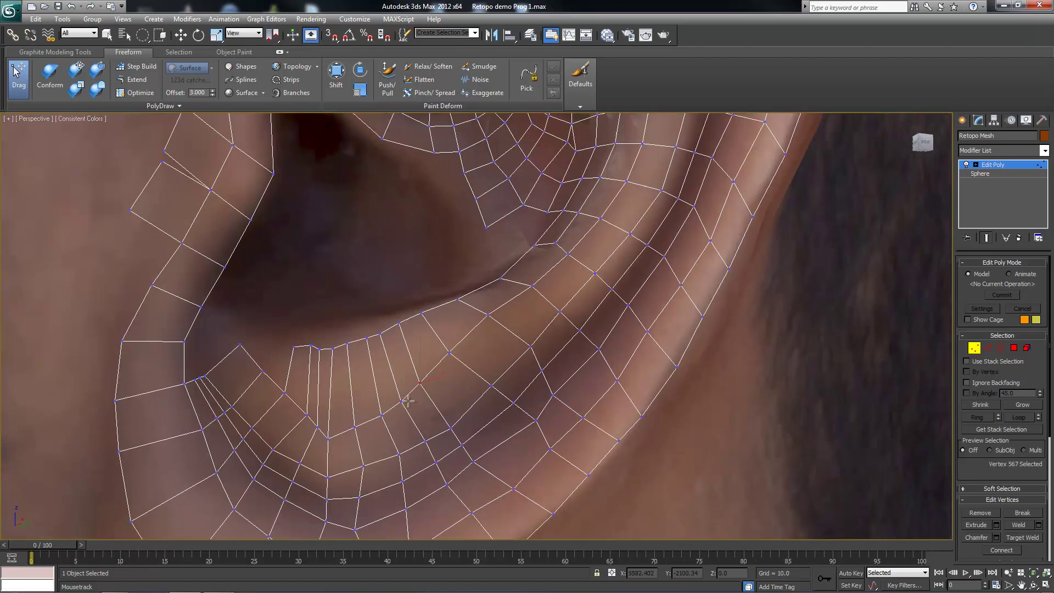
pyautogui.click(264, 371)
pyautogui.moveTo(264, 379)
pyautogui.keyDown('alt'); pyautogui.mouseDown(button='middle')
pyautogui.moveTo(392, 384)
pyautogui.moveTo(494, 351)
pyautogui.mouseUp(button='middle'); pyautogui.keyUp('alt')
# In edge mode, begin a Cut across the lower ear strip from the quad menu
pyautogui.press('2')
pyautogui.rightClick(564, 313)
pyautogui.click(585, 303)
pyautogui.rightClick(586, 303)
pyautogui.click(570, 212)
pyautogui.rightClick(600, 287)
pyautogui.click(588, 185)
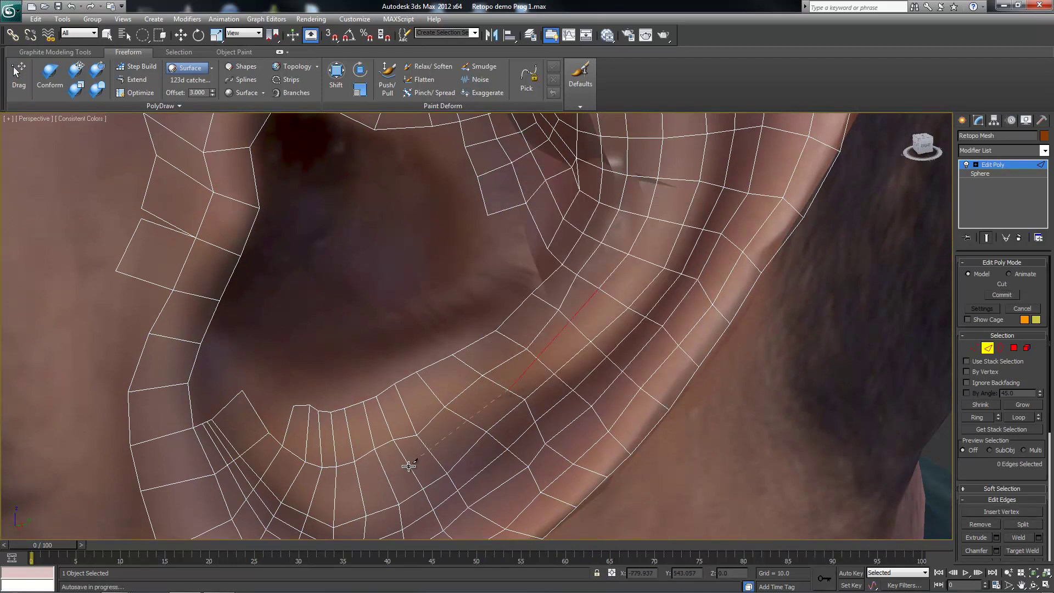
pyautogui.scroll(-6, 460, 389)
pyautogui.scroll(2, 484, 417)
pyautogui.scroll(2, 494, 434)
pyautogui.scroll(2, 503, 345)
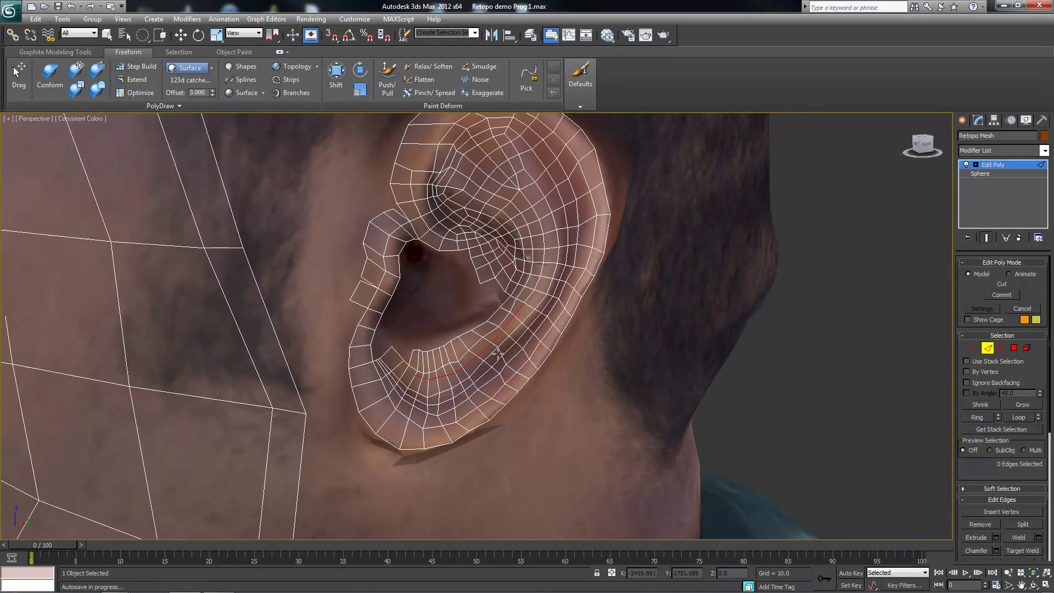
pyautogui.scroll(3, 488, 363)
# Extend the inner border strip up to the ear hole's top and shift its vertices inward
pyautogui.click(135, 80)
pyautogui.moveTo(359, 286); pyautogui.dragTo(406, 211)
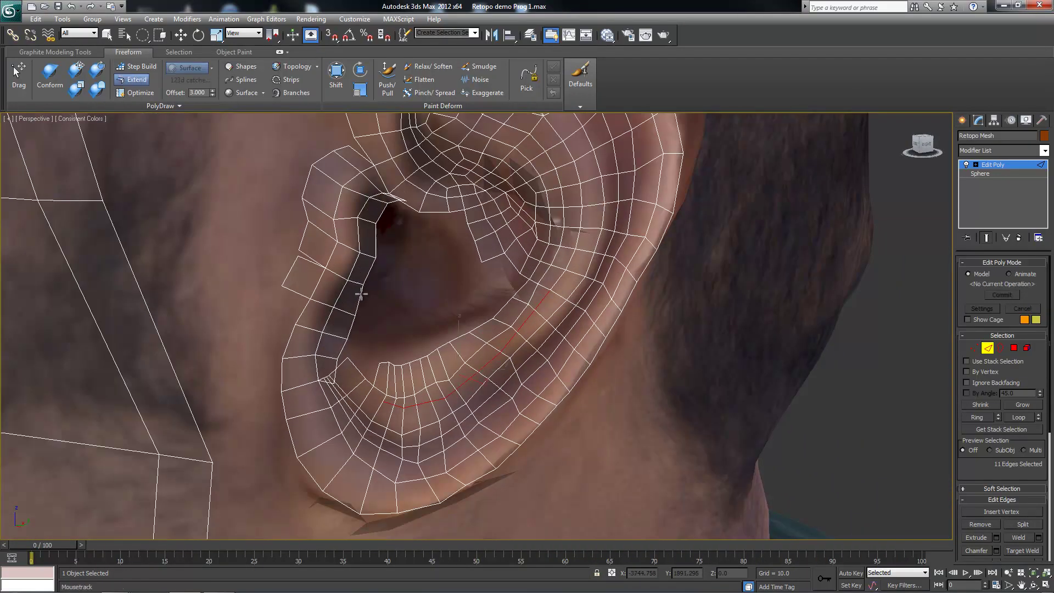
pyautogui.scroll(1, 436, 296)
pyautogui.scroll(2, 437, 297)
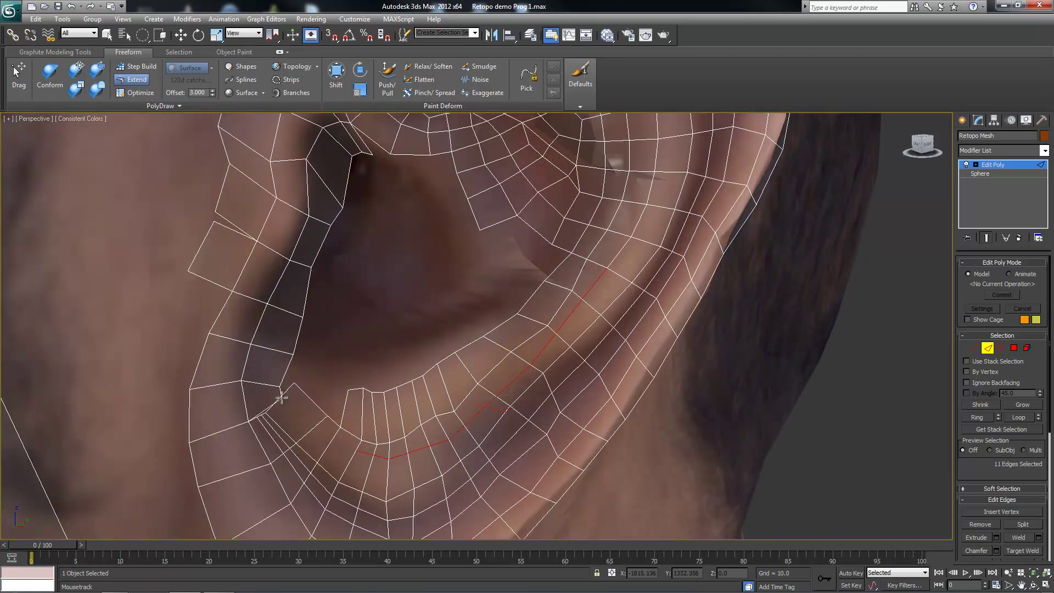
pyautogui.moveTo(294, 358); pyautogui.dragTo(317, 272)
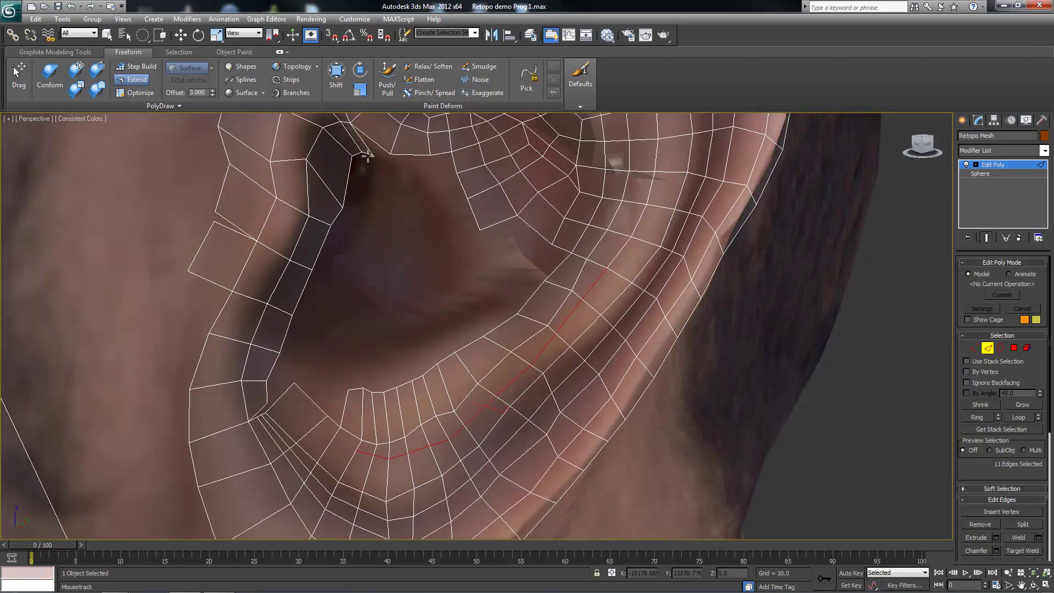
pyautogui.moveTo(372, 159); pyautogui.dragTo(387, 159)
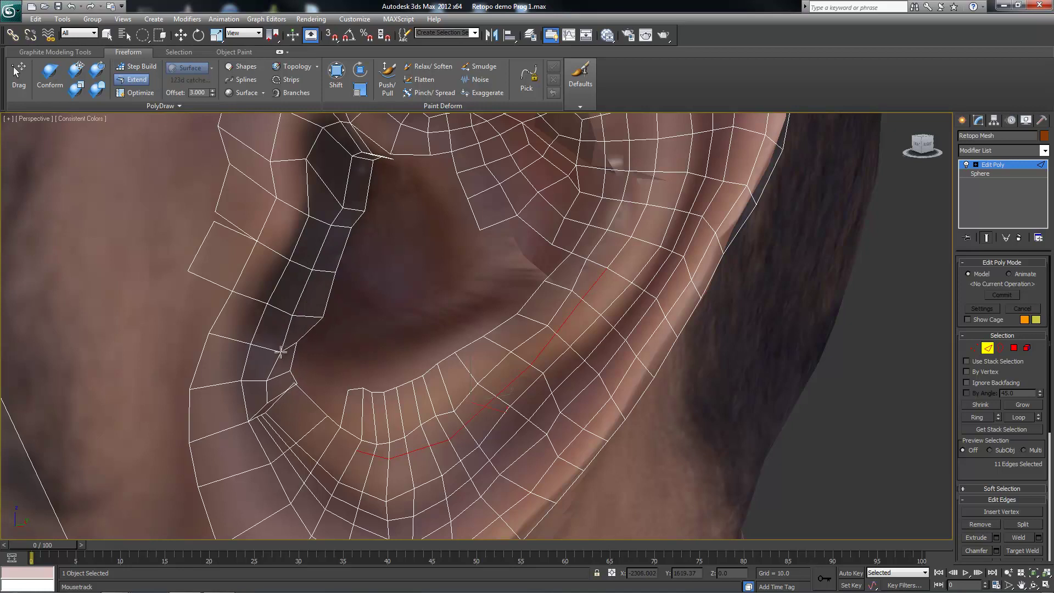
# Pull a vertex to fix the thin sliver face in the ear mesh
pyautogui.keyDown('alt'); pyautogui.moveTo(338, 179); pyautogui.dragTo(376, 268, button='middle'); pyautogui.keyUp('alt')
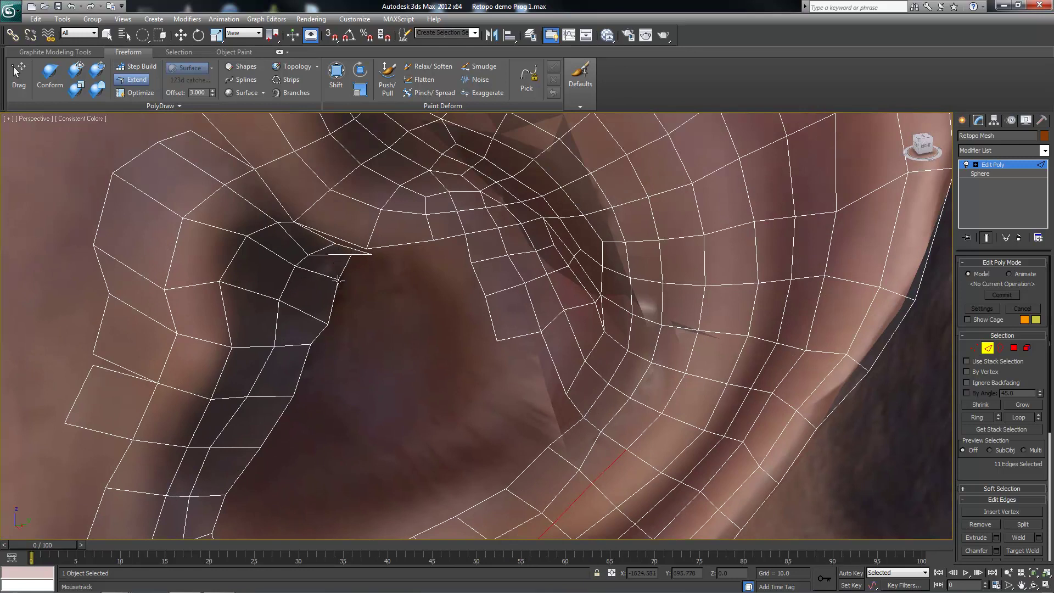
pyautogui.moveTo(351, 254)
pyautogui.mouseDown()
pyautogui.moveTo(363, 252)
pyautogui.moveTo(238, 234)
pyautogui.mouseUp()
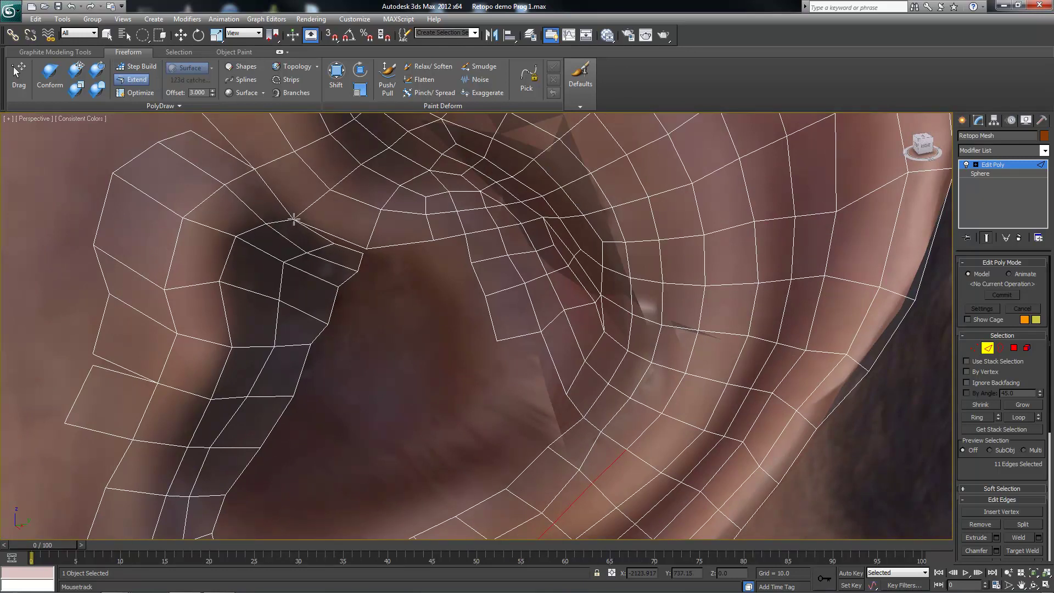
pyautogui.scroll(-5, 295, 220)
pyautogui.scroll(5, 317, 269)
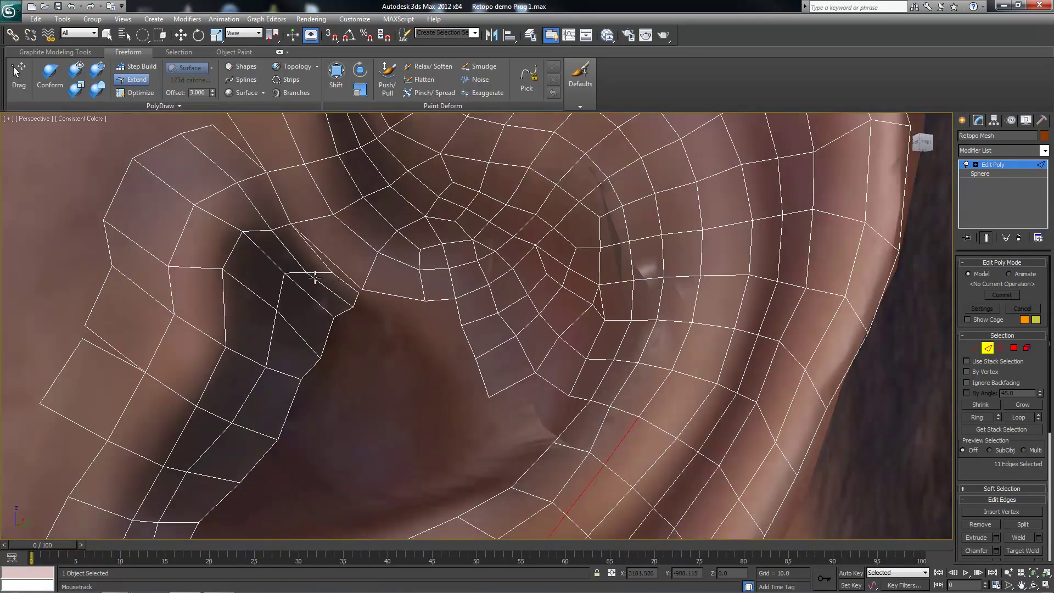
pyautogui.scroll(-2, 262, 356)
pyautogui.moveTo(262, 356)
pyautogui.keyDown('alt'); pyautogui.mouseDown(button='middle')
pyautogui.moveTo(288, 445)
pyautogui.moveTo(321, 451)
pyautogui.mouseUp(button='middle'); pyautogui.keyUp('alt')
# Relax and smooth the ear loops around the inner concha with a brush stroke
pyautogui.moveTo(325, 425); pyautogui.dragTo(361, 317)
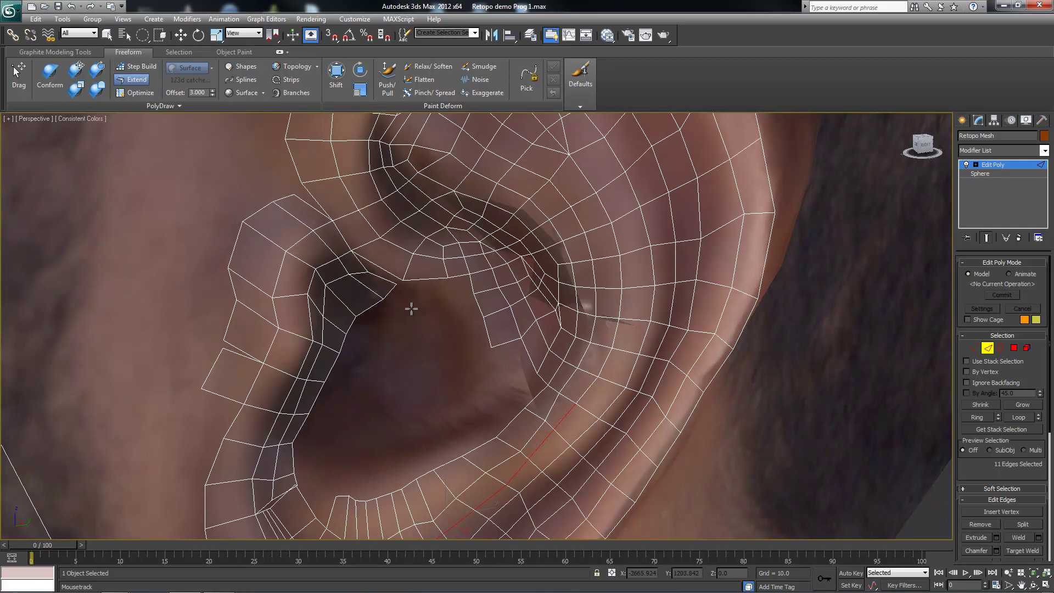
pyautogui.scroll(-3, 415, 245)
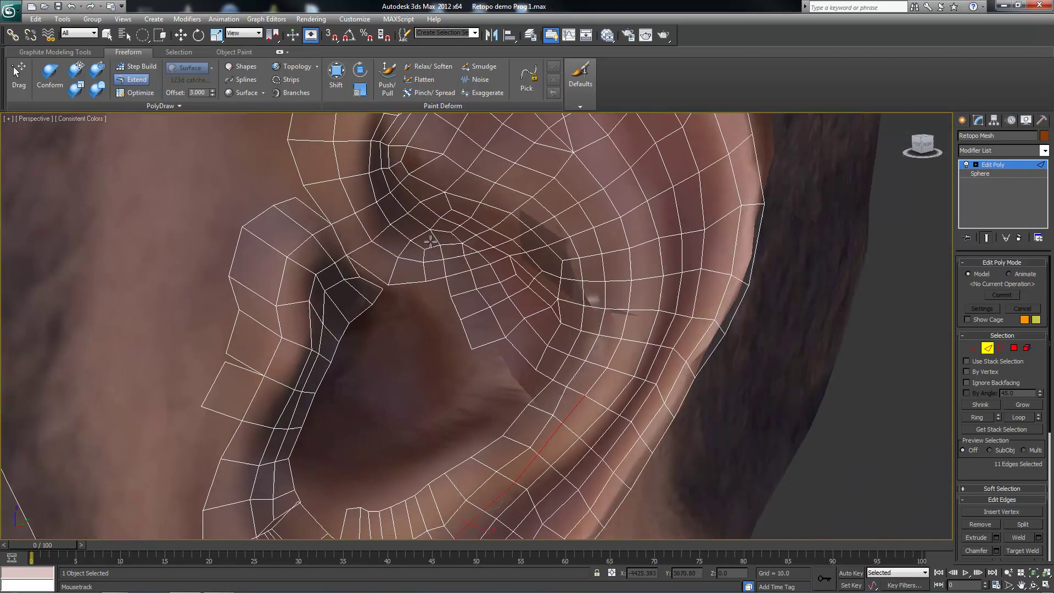
pyautogui.scroll(-4, 420, 239)
pyautogui.scroll(-2, 423, 236)
pyautogui.scroll(5, 379, 285)
pyautogui.scroll(3, 396, 318)
pyautogui.scroll(3, 423, 387)
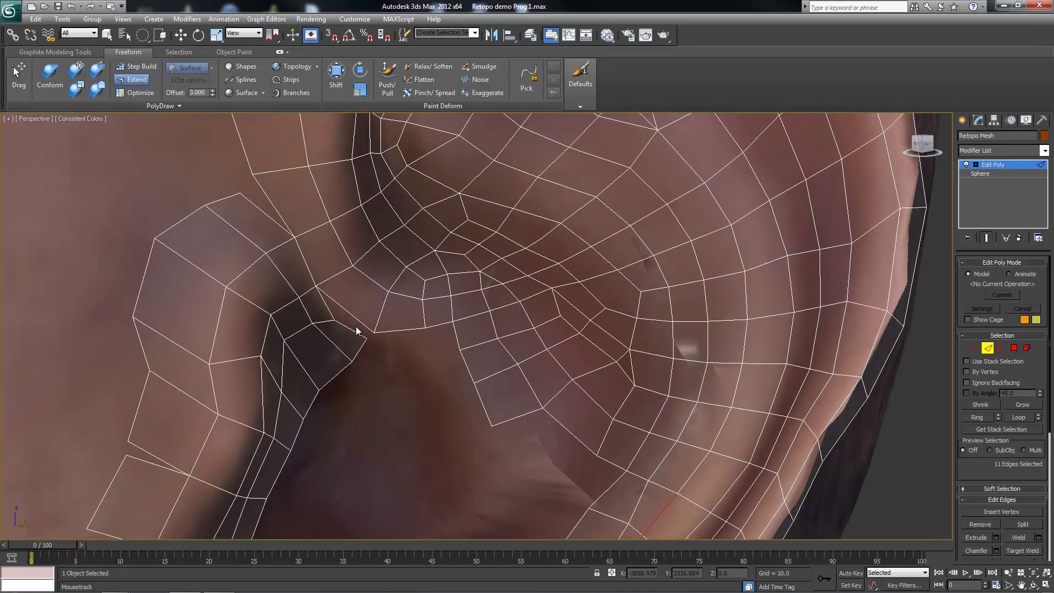
# In Vertex mode, cut an edge from the gap-edge vertex across the ear's inner loops
pyautogui.press('w')
pyautogui.rightClick(367, 345)
pyautogui.click(353, 418)
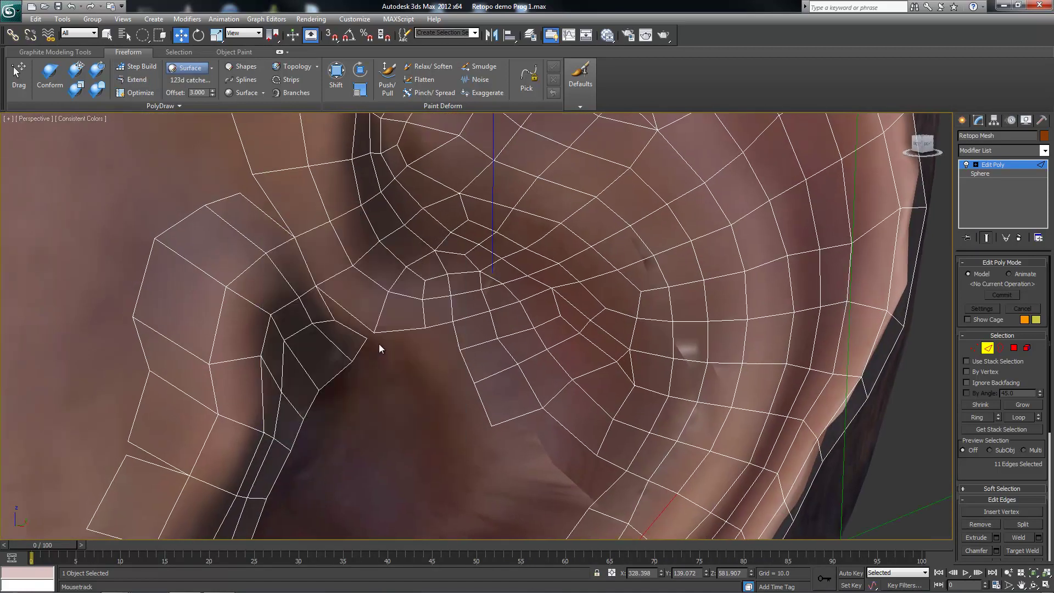
pyautogui.press('1')
pyautogui.rightClick(365, 330)
pyautogui.click(371, 405)
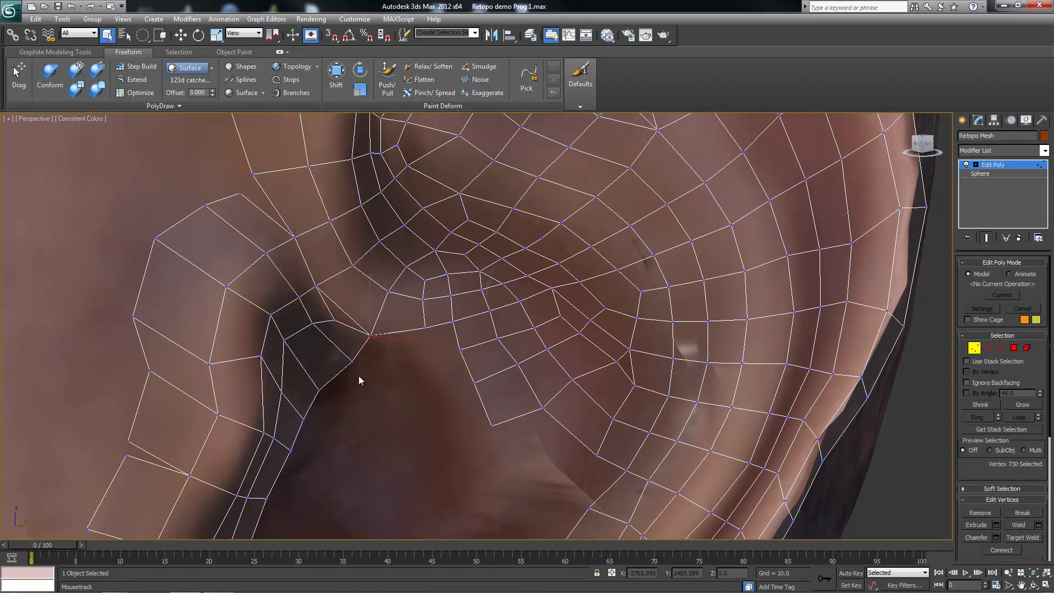
pyautogui.scroll(-2, 337, 323)
pyautogui.keyDown('alt'); pyautogui.moveTo(365, 308); pyautogui.dragTo(389, 311, button='middle'); pyautogui.keyUp('alt')
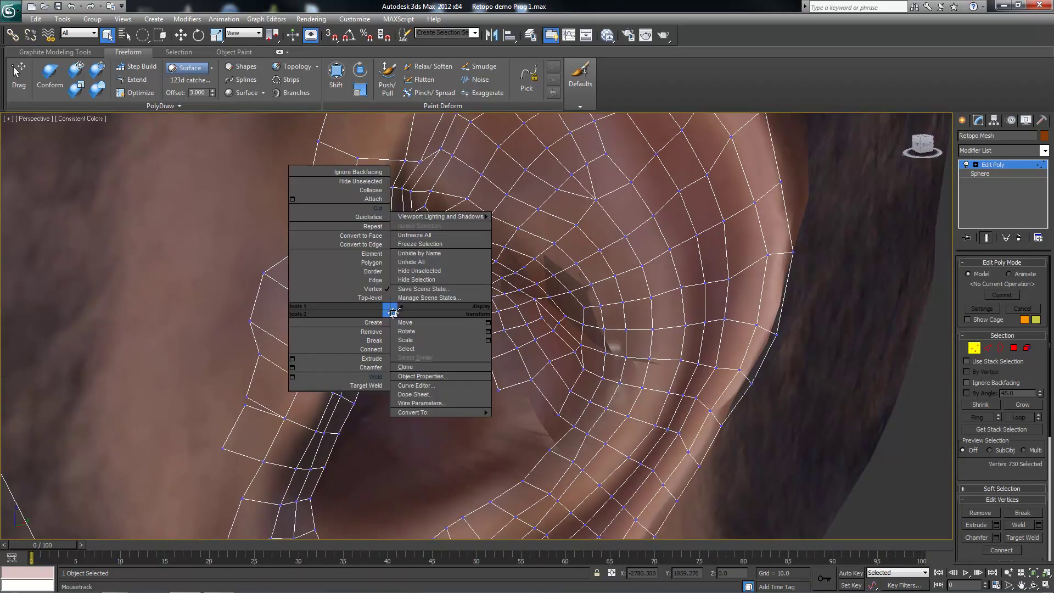
pyautogui.click(391, 312)
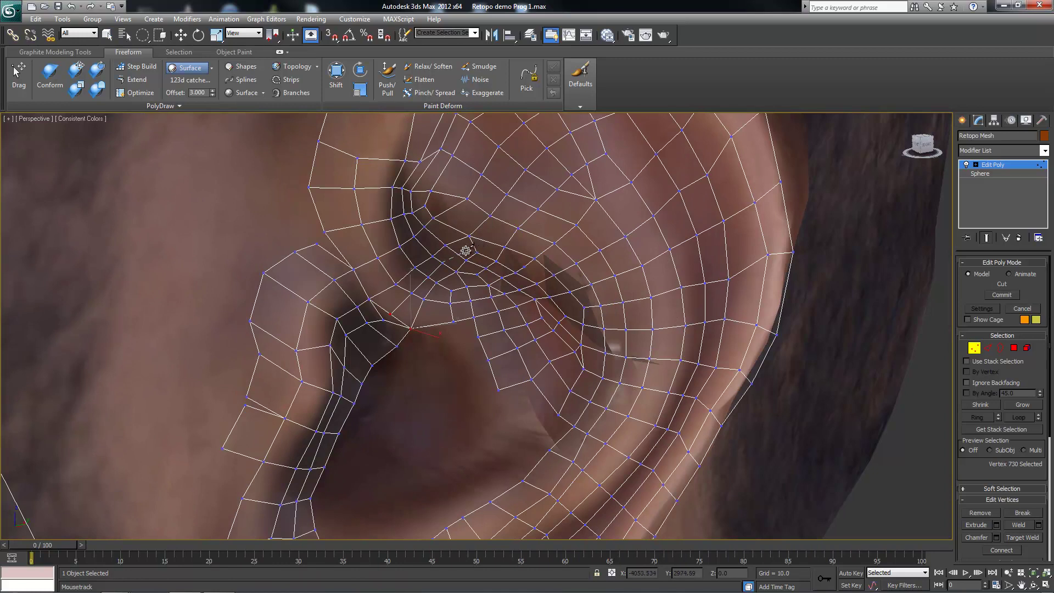
pyautogui.scroll(2, 417, 310)
pyautogui.rightClick(352, 309)
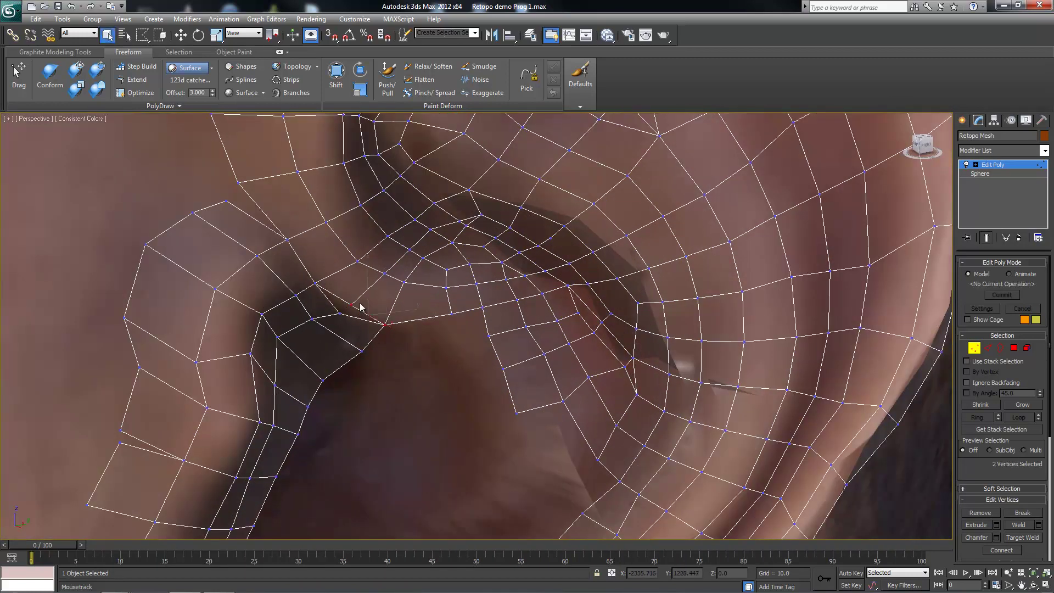
# Pick the neighbouring vertex beside the cut and enable PolyDraw Step Build
pyautogui.rightClick(341, 317)
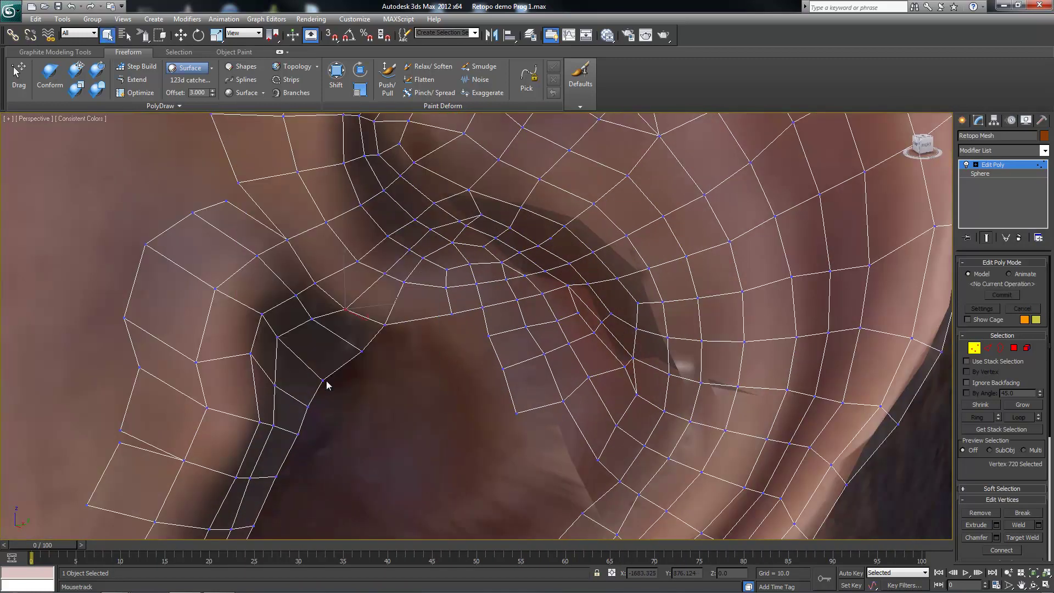
pyautogui.click(291, 380)
pyautogui.scroll(-2, 348, 309)
pyautogui.scroll(-1, 372, 354)
pyautogui.scroll(-3, 372, 354)
pyautogui.scroll(1, 378, 314)
pyautogui.scroll(2, 400, 301)
pyautogui.scroll(1, 400, 301)
pyautogui.click(136, 66)
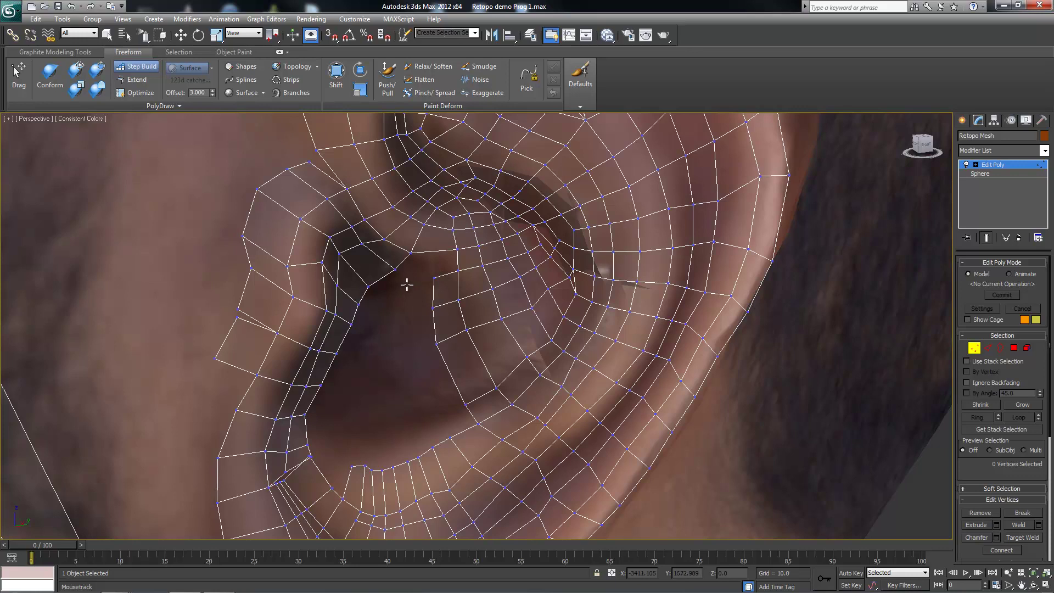
# Place a Step Build vertex and add polygons joining the loose vertices across the ear gap
pyautogui.click(391, 315)
pyautogui.click(389, 339)
pyautogui.moveTo(362, 349)
pyautogui.keyDown('alt'); pyautogui.mouseDown(button='middle')
pyautogui.moveTo(334, 490)
pyautogui.moveTo(371, 375)
pyautogui.moveTo(401, 401)
pyautogui.mouseUp(button='middle'); pyautogui.keyUp('alt')
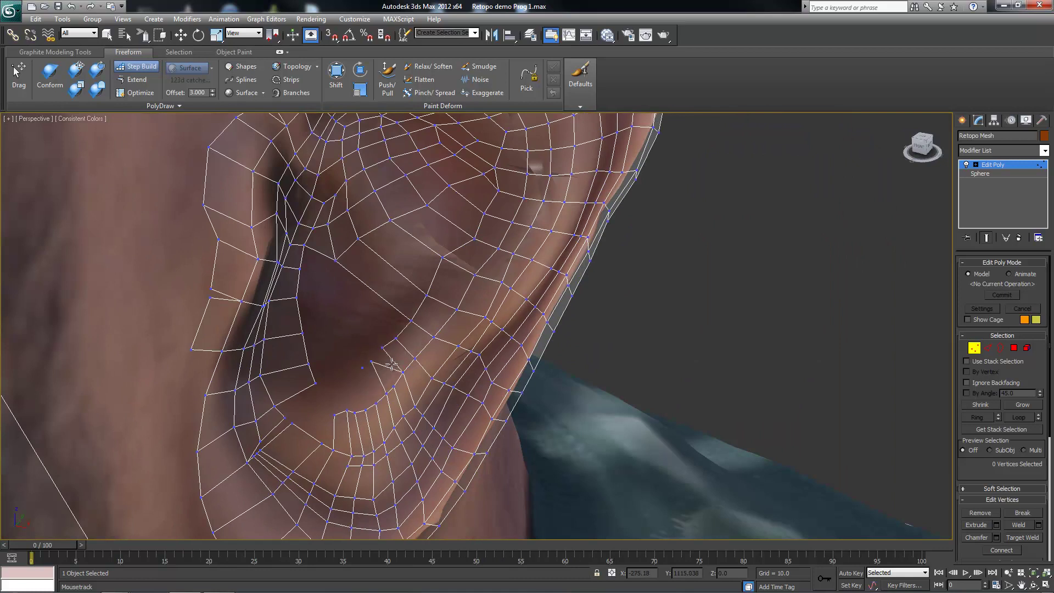
pyautogui.moveTo(373, 376)
pyautogui.keyDown('alt'); pyautogui.mouseDown(button='middle')
pyautogui.moveTo(365, 328)
pyautogui.moveTo(364, 346)
pyautogui.mouseUp(button='middle'); pyautogui.keyUp('alt')
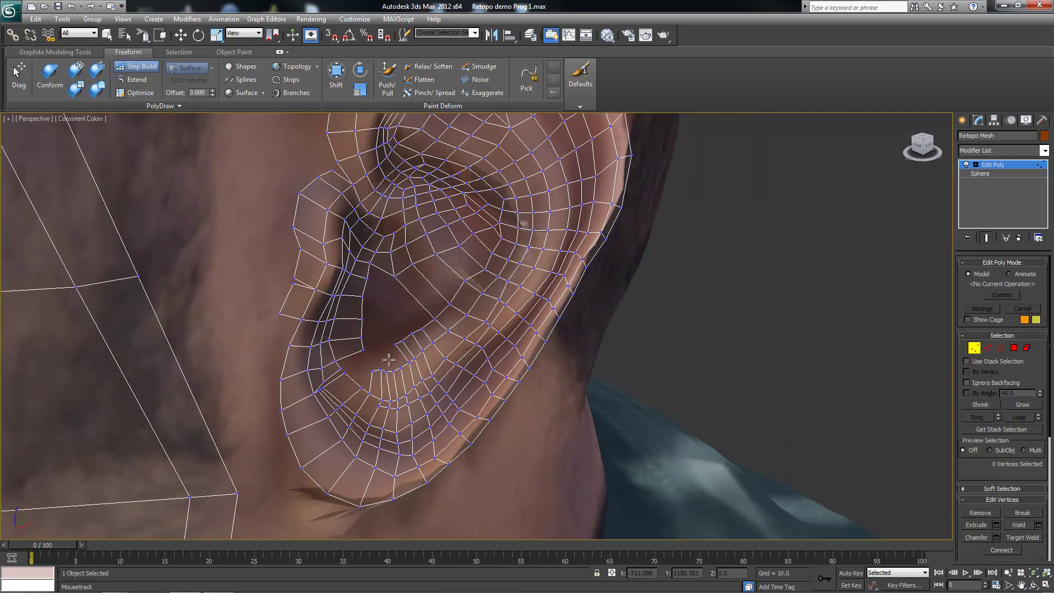
pyautogui.scroll(3, 365, 345)
pyautogui.scroll(-4, 365, 346)
pyautogui.scroll(2, 368, 344)
pyautogui.scroll(2, 369, 342)
pyautogui.scroll(2, 384, 340)
pyautogui.scroll(2, 435, 349)
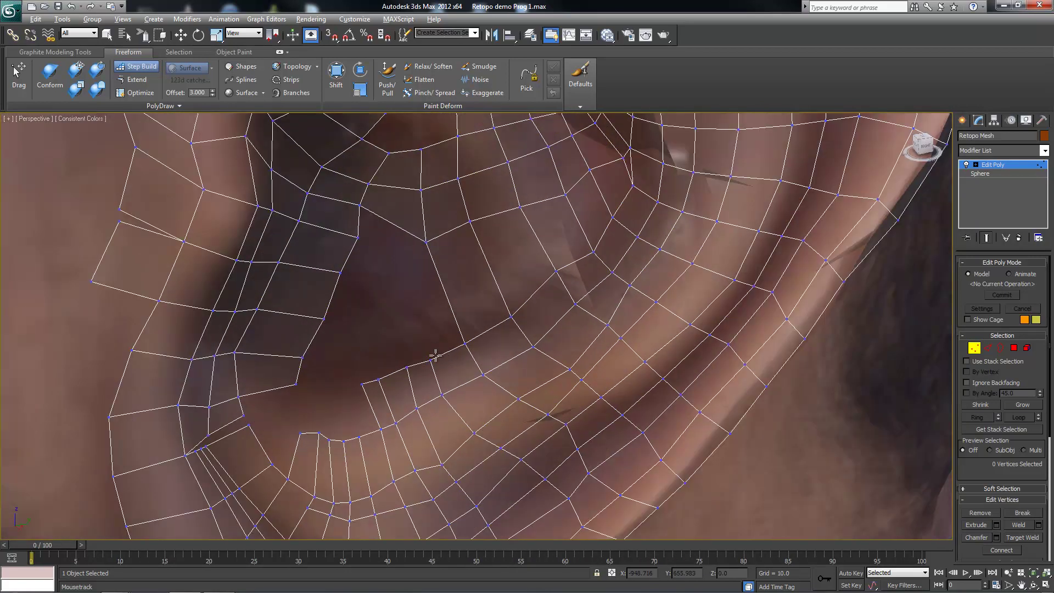
pyautogui.scroll(1, 405, 327)
pyautogui.scroll(-3, 405, 329)
# Orbit and zoom around the ear to inspect the new quads in the inner bowl
pyautogui.keyDown('alt'); pyautogui.moveTo(404, 339); pyautogui.dragTo(420, 342, button='middle'); pyautogui.keyUp('alt')
pyautogui.scroll(1, 423, 344)
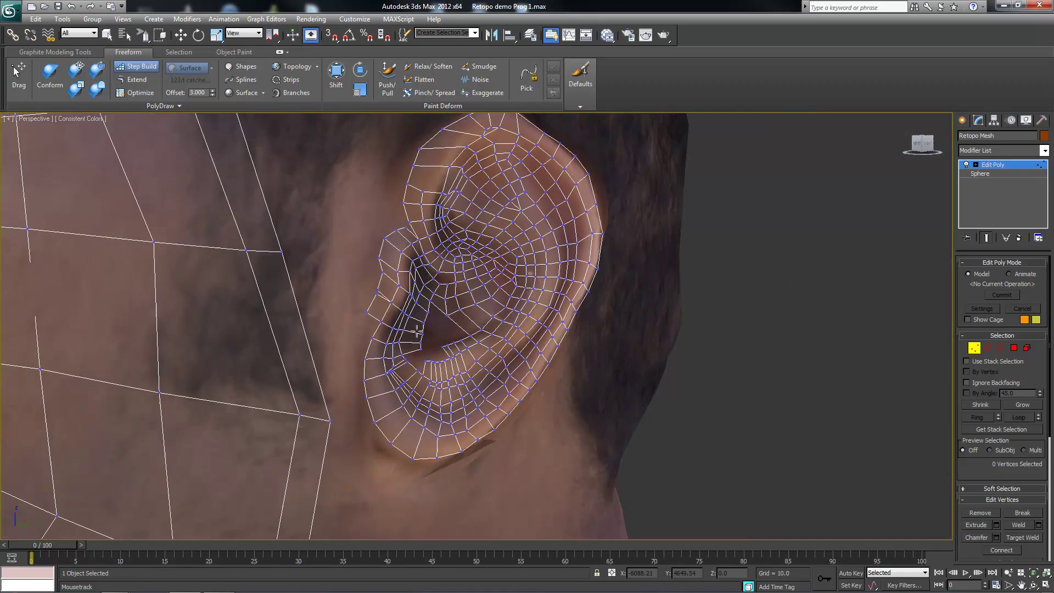
pyautogui.scroll(2, 430, 353)
pyautogui.scroll(-3, 439, 352)
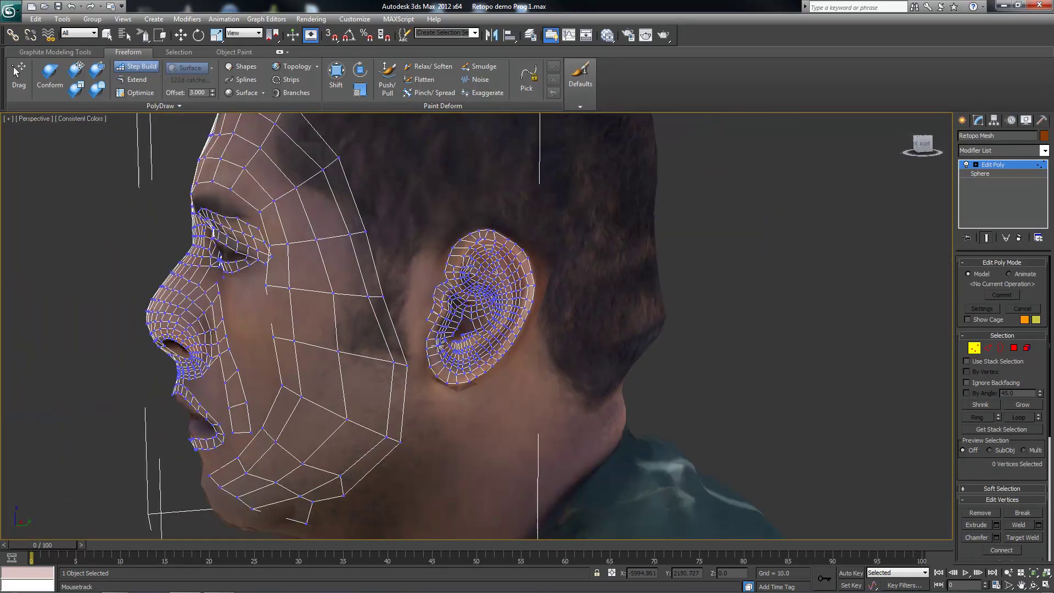
pyautogui.scroll(3, 466, 354)
pyautogui.scroll(-3, 498, 357)
pyautogui.scroll(1, 496, 352)
pyautogui.scroll(2, 472, 324)
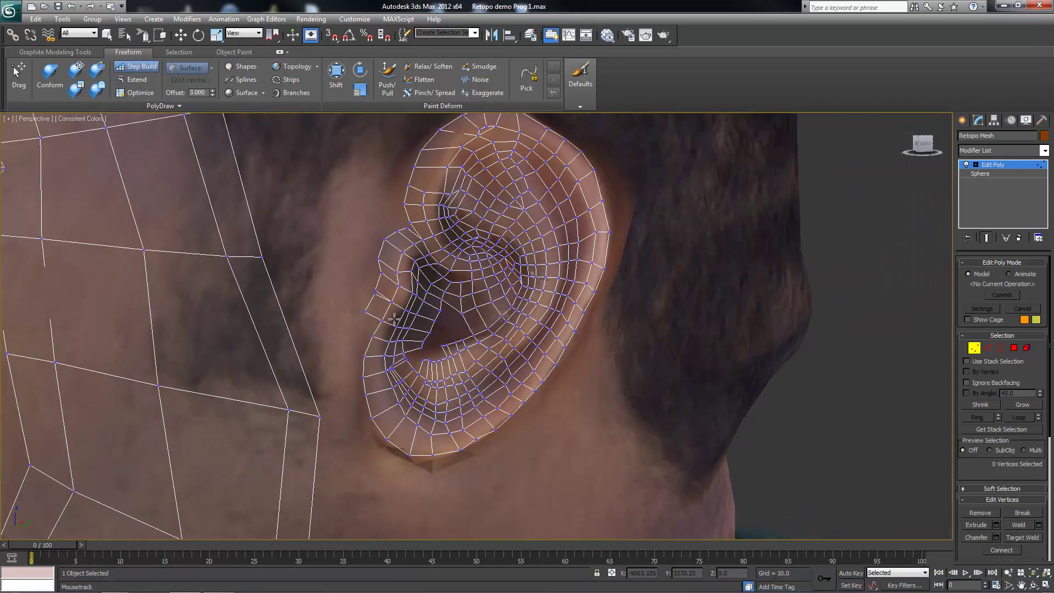
pyautogui.scroll(1, 435, 299)
pyautogui.scroll(1, 437, 268)
pyautogui.scroll(1, 428, 318)
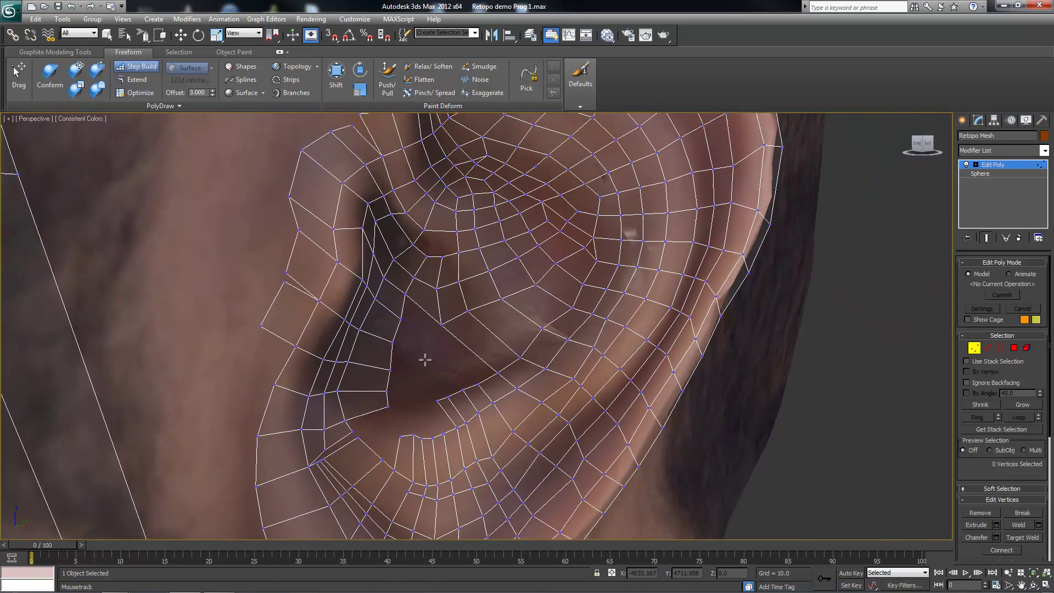
pyautogui.moveTo(425, 360)
pyautogui.keyDown('alt'); pyautogui.mouseDown(button='middle')
pyautogui.moveTo(395, 377)
pyautogui.moveTo(431, 393)
pyautogui.moveTo(401, 363)
pyautogui.mouseUp(button='middle'); pyautogui.keyUp('alt')
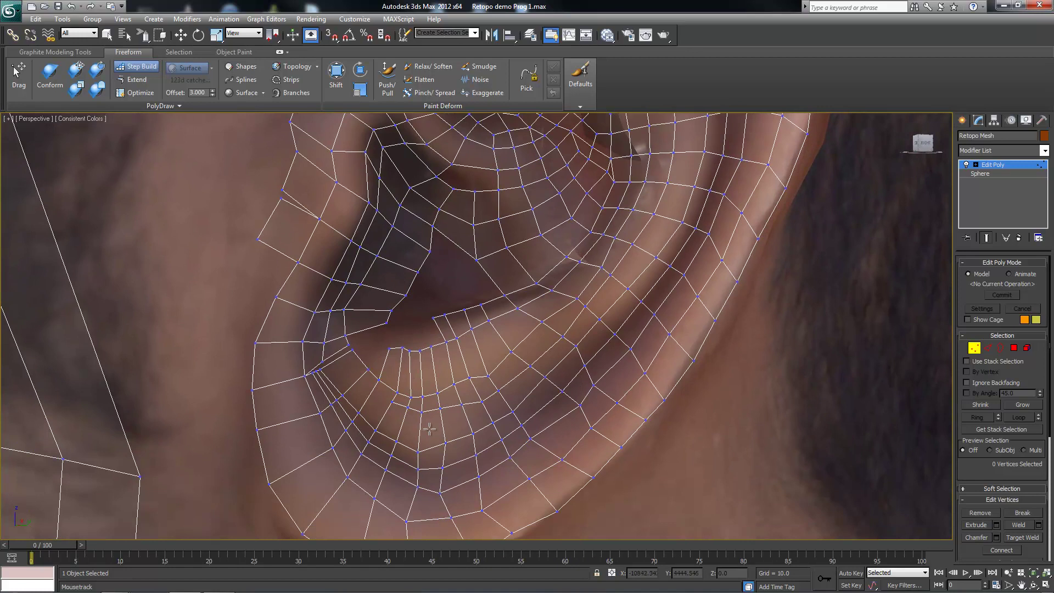
pyautogui.scroll(-3, 430, 430)
pyautogui.scroll(-3, 430, 430)
pyautogui.scroll(1, 464, 335)
pyautogui.scroll(5, 464, 335)
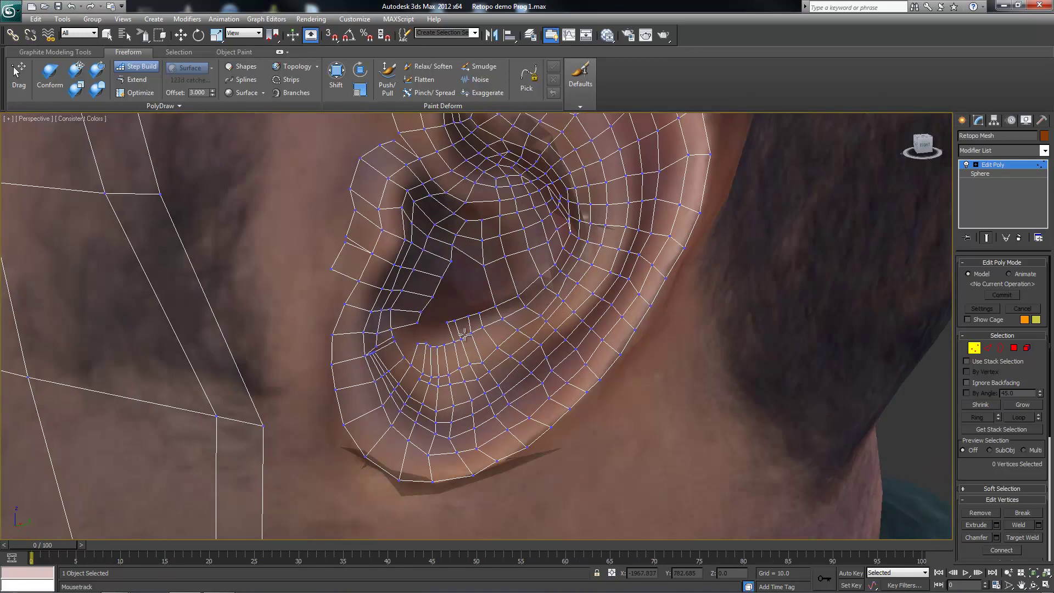
pyautogui.scroll(1, 464, 334)
pyautogui.scroll(1, 475, 306)
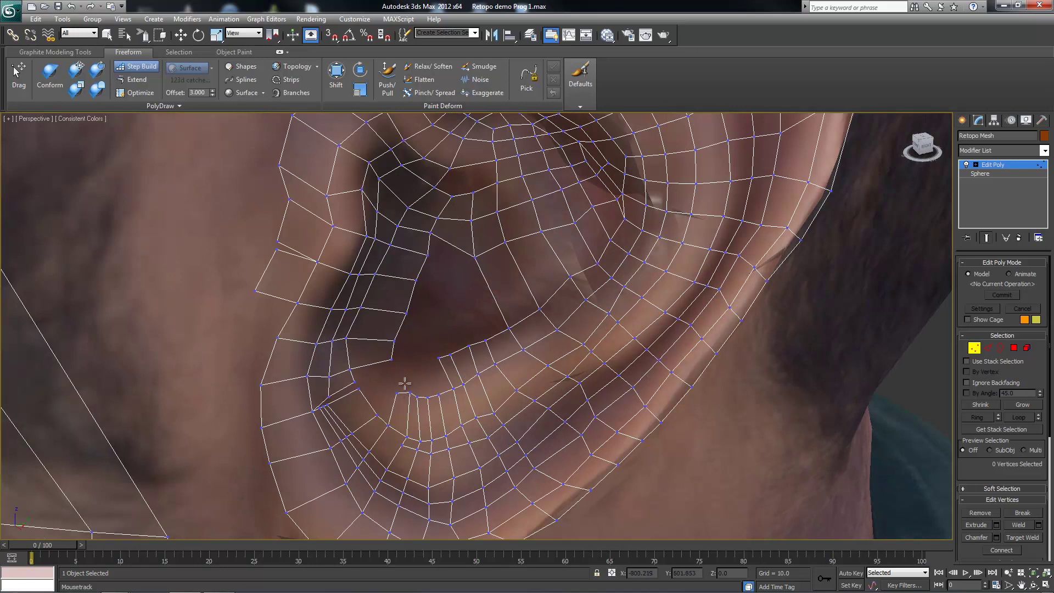
pyautogui.scroll(-3, 403, 383)
pyautogui.moveTo(402, 382); pyautogui.dragTo(323, 395, button='middle')
pyautogui.scroll(6, 323, 396)
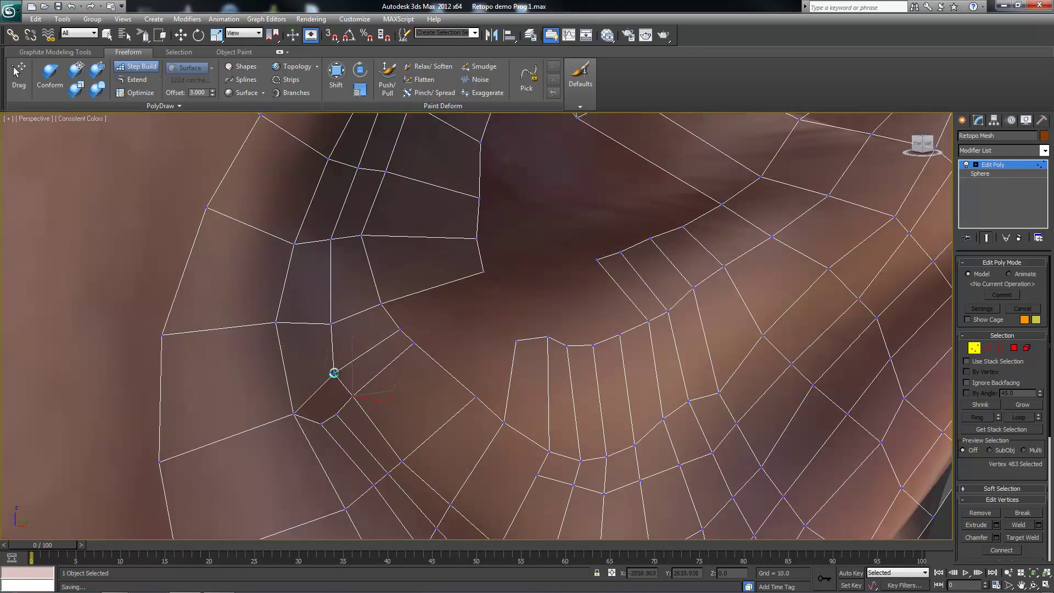
# In Edge mode, collapse two selected ear edges into a single point
pyautogui.keyDown('alt'); pyautogui.moveTo(293, 419); pyautogui.dragTo(326, 406, button='middle'); pyautogui.keyUp('alt')
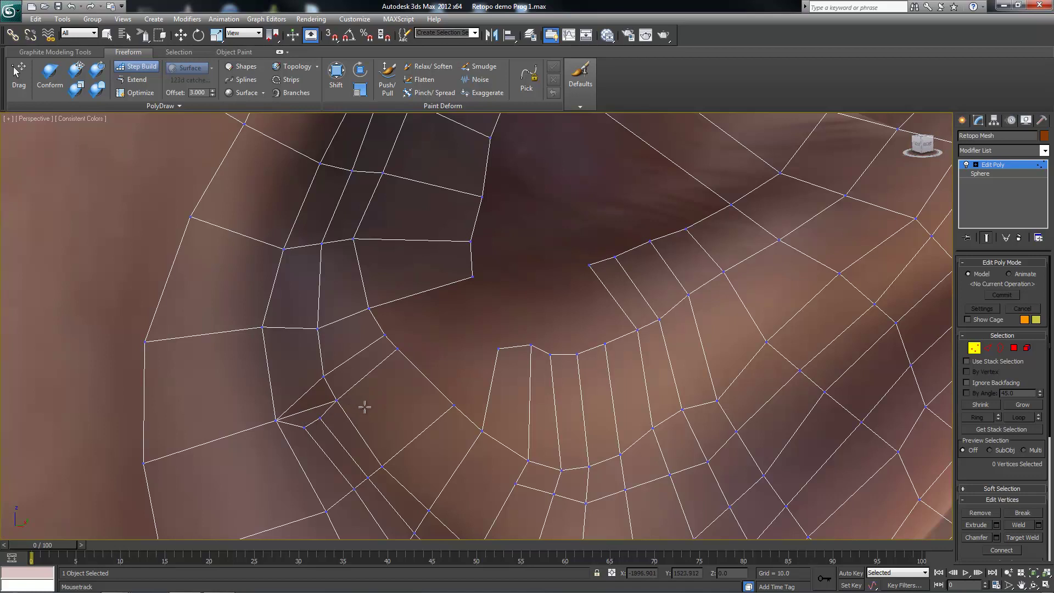
pyautogui.press('2')
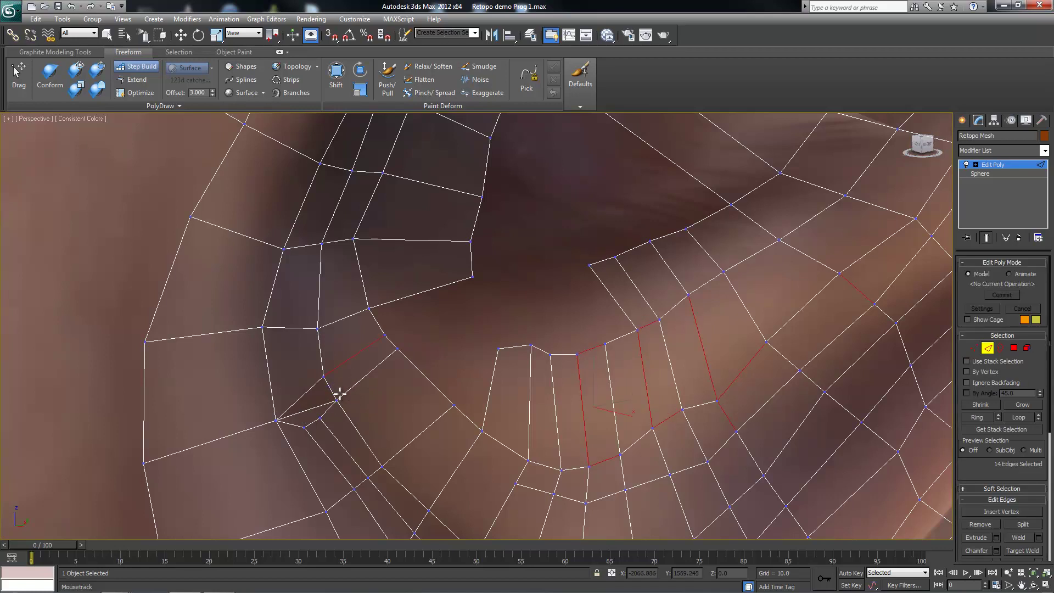
pyautogui.press('w')
pyautogui.click(332, 392)
pyautogui.rightClick(327, 388)
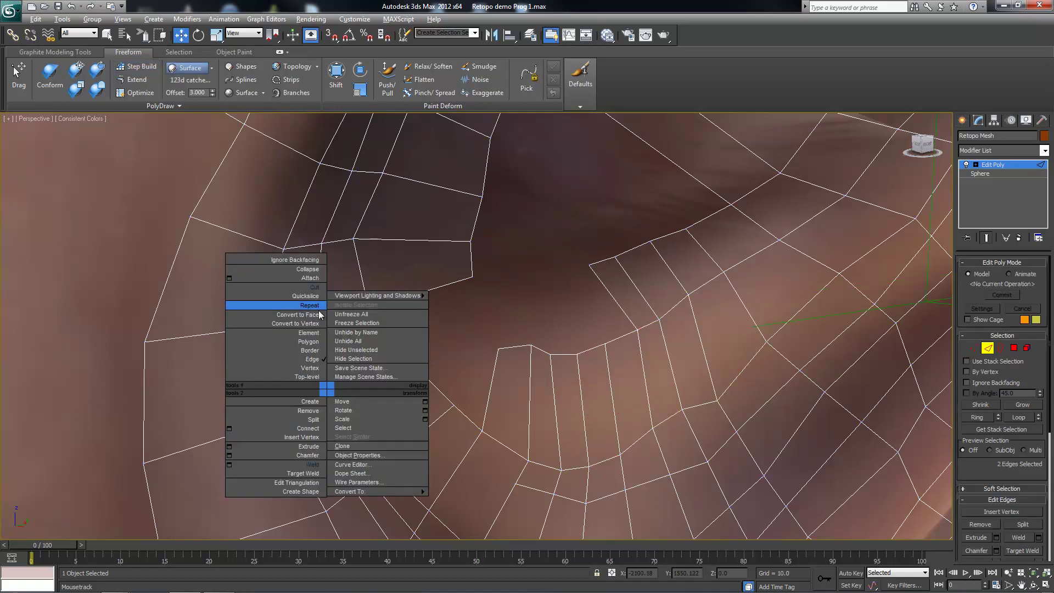
pyautogui.click(313, 269)
pyautogui.scroll(-4, 449, 329)
pyautogui.scroll(3, 472, 341)
pyautogui.scroll(2, 492, 346)
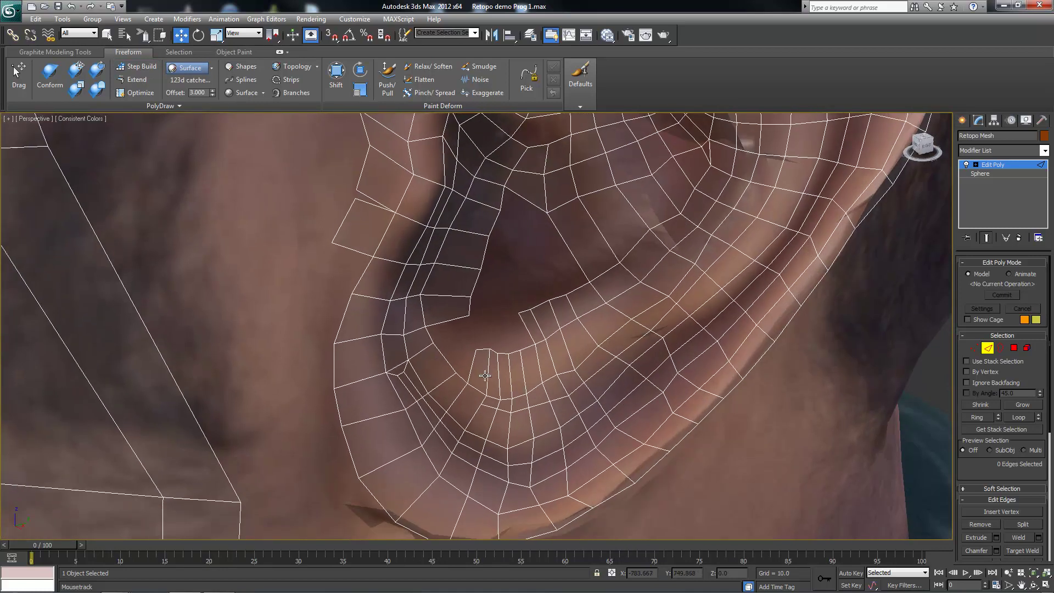
pyautogui.scroll(2, 492, 345)
# Collapse the two short edges in the inner ear
pyautogui.click(495, 353)
pyautogui.rightClick(556, 344)
pyautogui.click(483, 344)
pyautogui.scroll(-2, 535, 356)
pyautogui.scroll(-2, 536, 355)
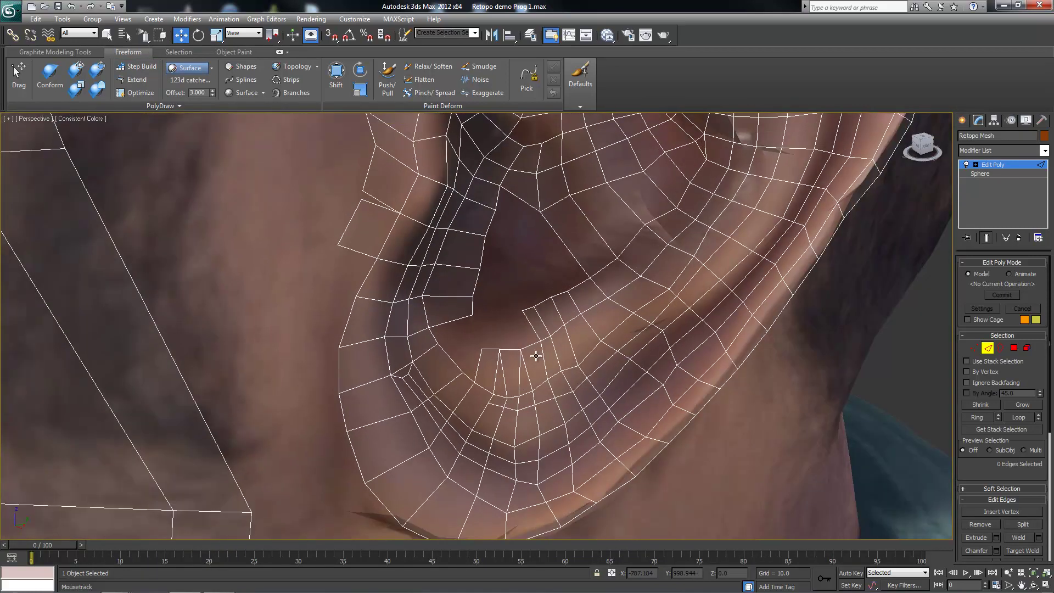
pyautogui.scroll(1, 497, 354)
# Re-enable Step Build and begin a Cut across the upper ear loops
pyautogui.hotkey('shift', 's')
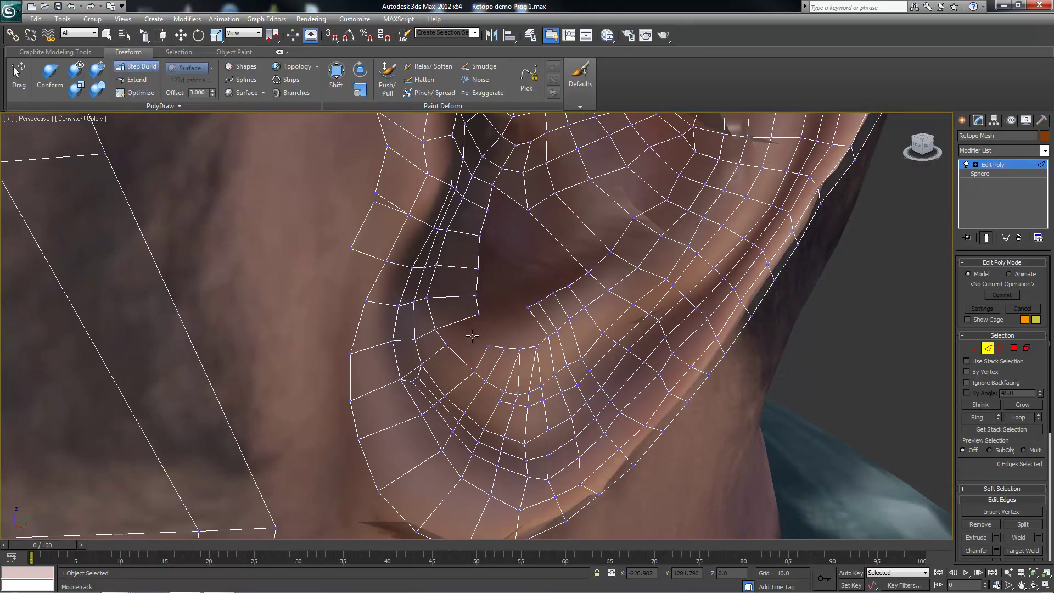
pyautogui.moveTo(464, 338)
pyautogui.keyDown('alt'); pyautogui.mouseDown(button='middle')
pyautogui.moveTo(513, 327)
pyautogui.moveTo(494, 337)
pyautogui.mouseUp(button='middle'); pyautogui.keyUp('alt')
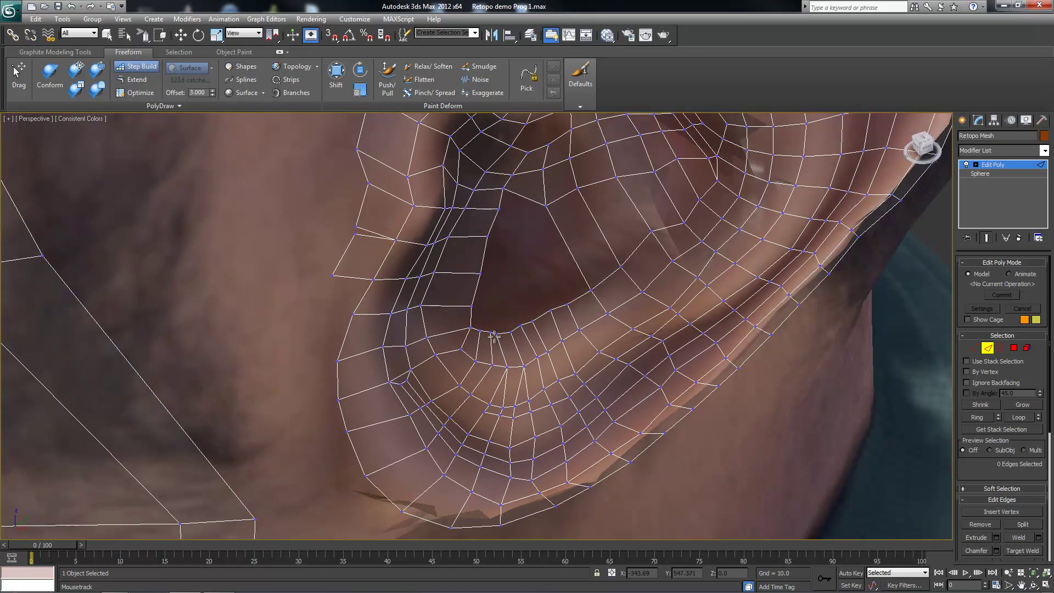
pyautogui.scroll(-3, 568, 312)
pyautogui.moveTo(567, 311)
pyautogui.keyDown('alt'); pyautogui.mouseDown(button='middle')
pyautogui.moveTo(536, 306)
pyautogui.moveTo(546, 302)
pyautogui.mouseUp(button='middle'); pyautogui.keyUp('alt')
pyautogui.scroll(3, 516, 353)
pyautogui.scroll(-3, 516, 353)
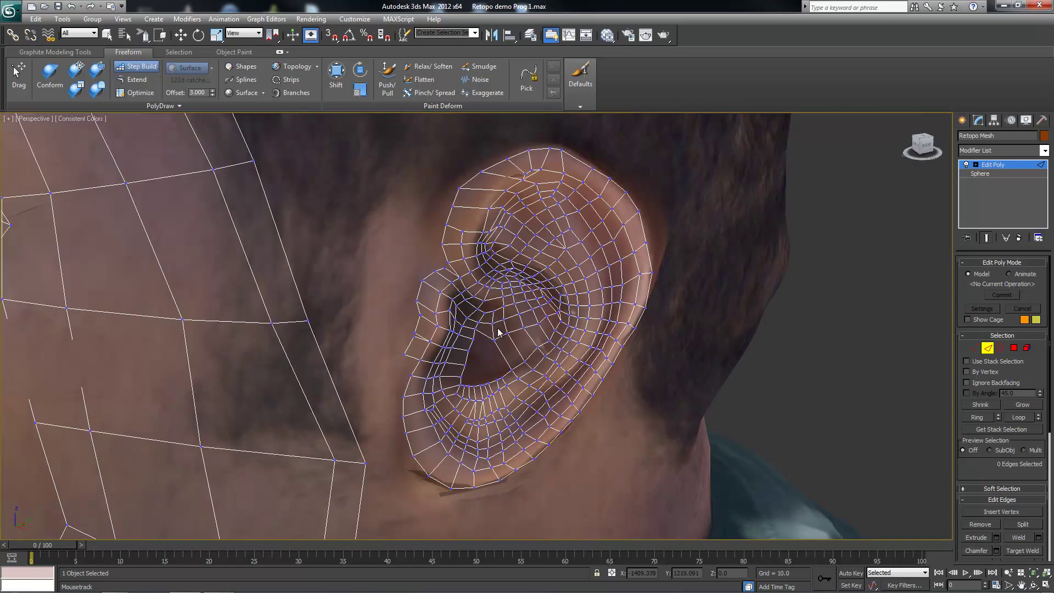
pyautogui.scroll(5, 450, 304)
pyautogui.rightClick(449, 305)
pyautogui.click(420, 211)
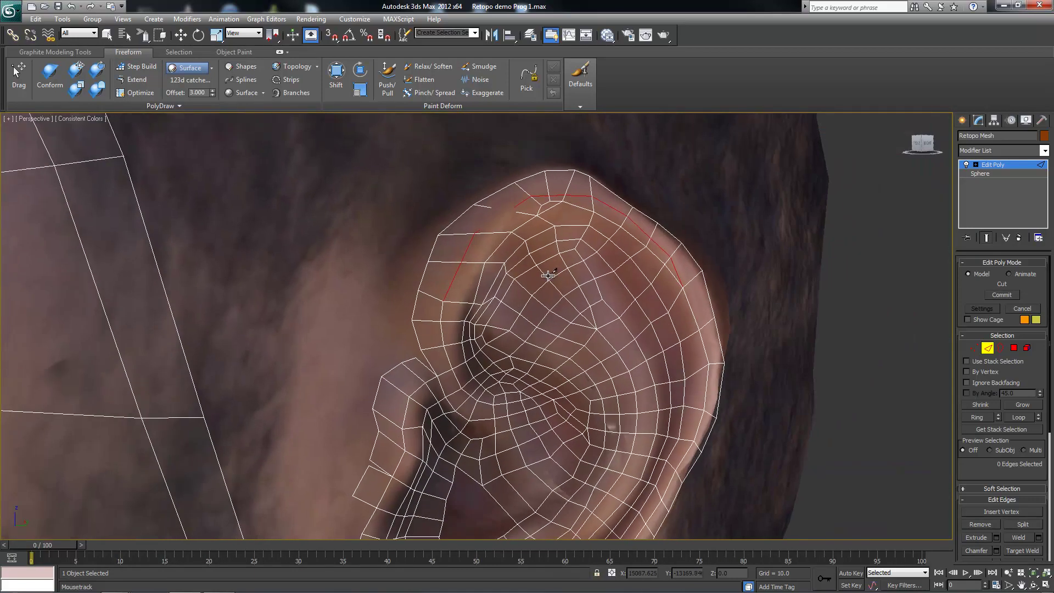
# Finish the upper-ear cut and remove an unwanted edge from the upper ear
pyautogui.scroll(3, 658, 312)
pyautogui.scroll(3, 502, 256)
pyautogui.rightClick(494, 220)
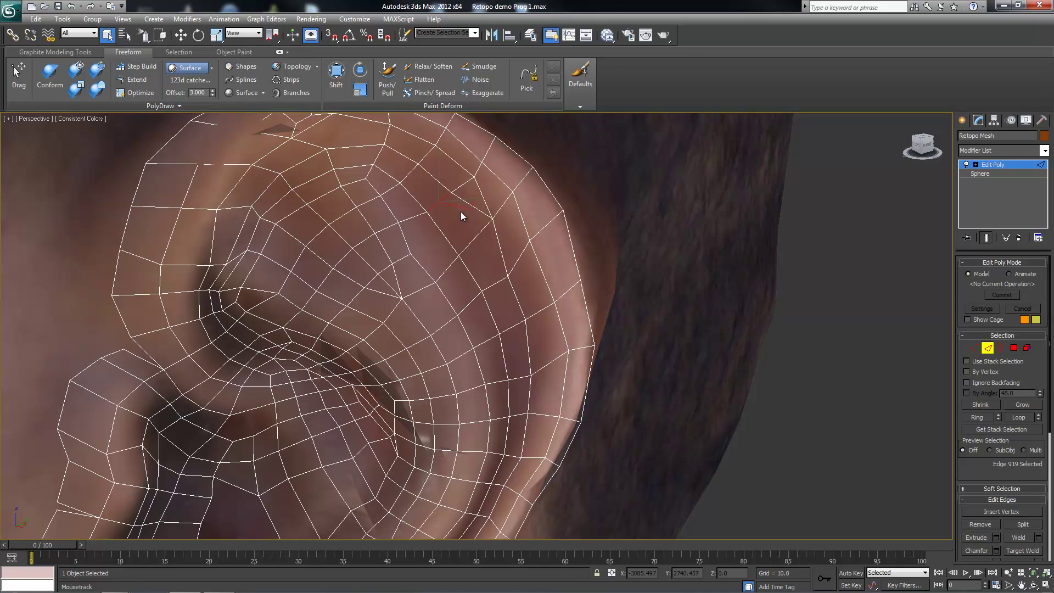
pyautogui.rightClick(440, 202)
pyautogui.keyDown('alt'); pyautogui.moveTo(439, 202); pyautogui.dragTo(486, 248, button='middle'); pyautogui.keyUp('alt')
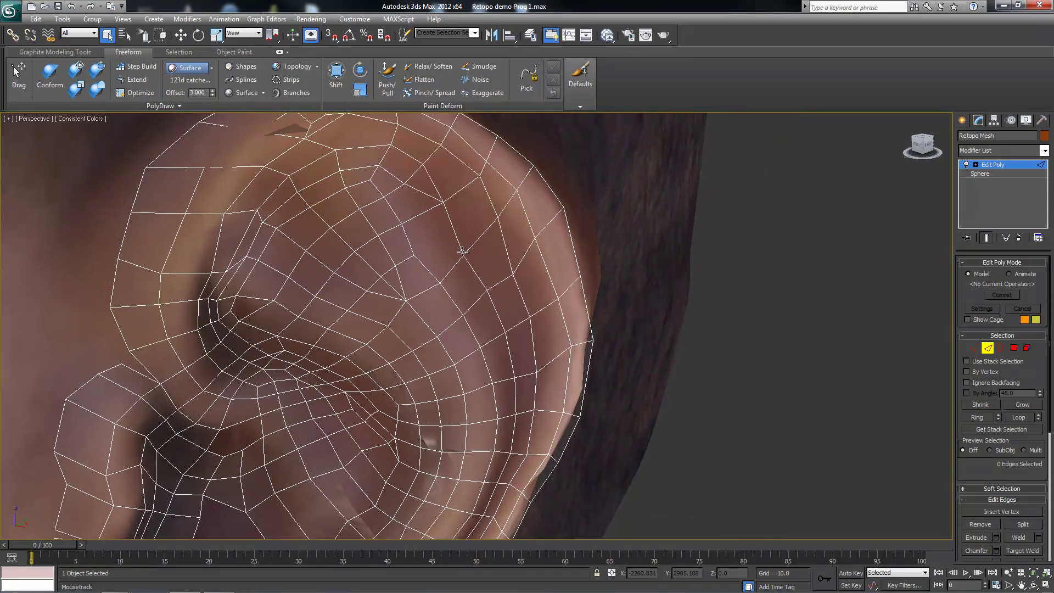
pyautogui.click(77, 77)
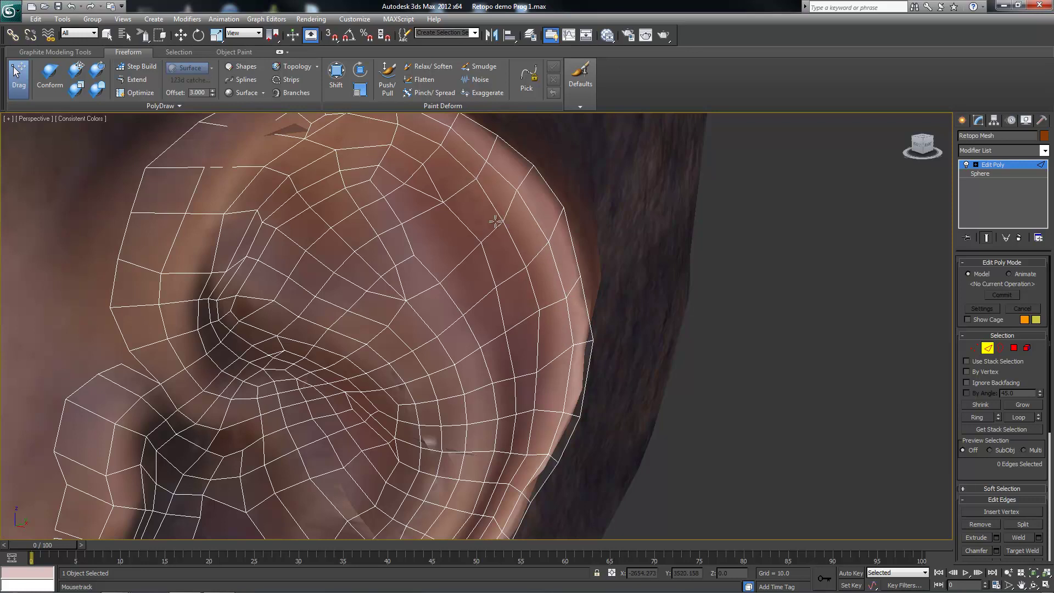
pyautogui.click(431, 159)
pyautogui.rightClick(434, 167)
pyautogui.rightClick(436, 171)
pyautogui.click(415, 191)
# Pull the helix rim vertices up and left along the scan with PolyDraw Drag
pyautogui.keyDown('alt'); pyautogui.moveTo(492, 262); pyautogui.dragTo(521, 383, button='middle'); pyautogui.keyUp('alt')
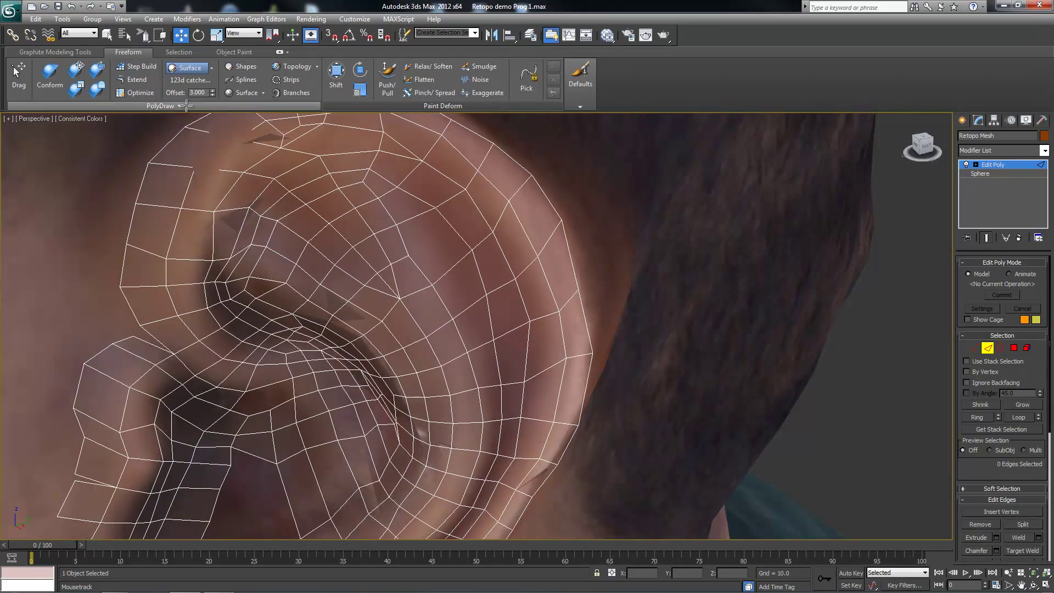
pyautogui.press('q')
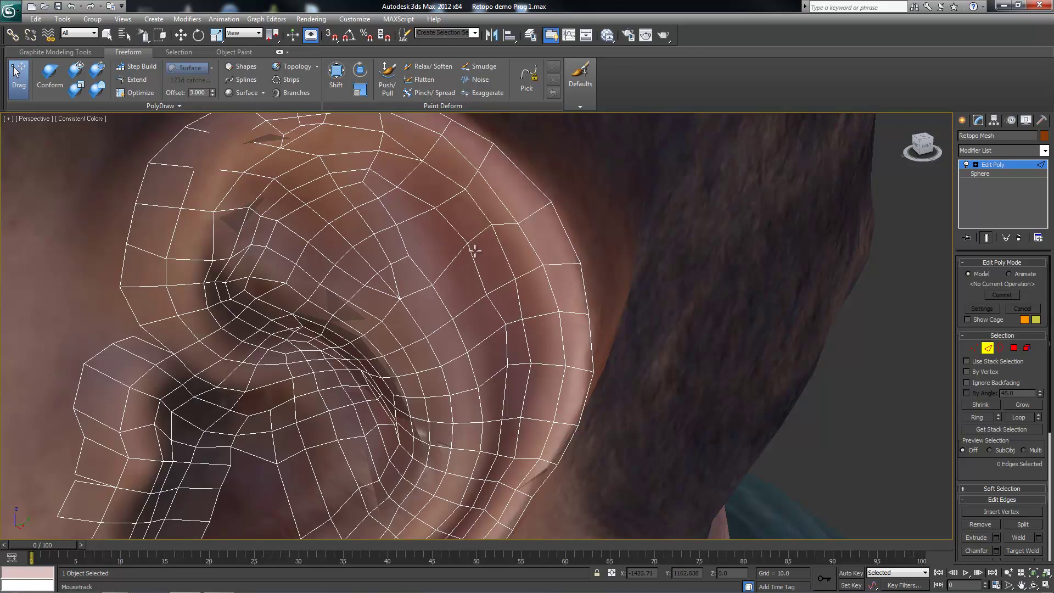
pyautogui.moveTo(471, 252); pyautogui.dragTo(443, 202)
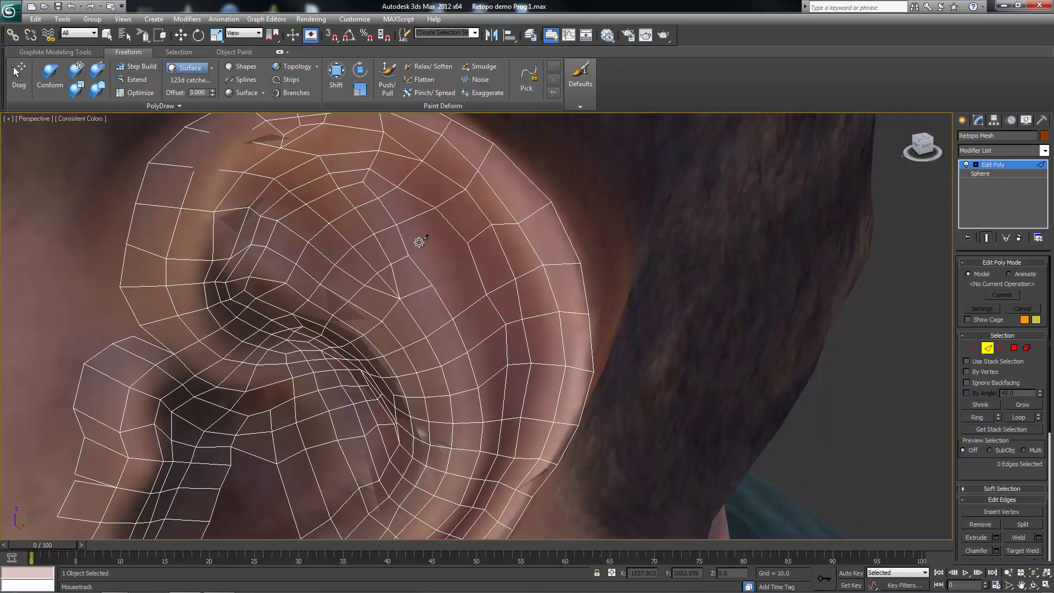
pyautogui.keyDown('alt'); pyautogui.moveTo(516, 277); pyautogui.dragTo(492, 271, button='middle'); pyautogui.keyUp('alt')
# Cut new edges across the ear rim loops
pyautogui.rightClick(501, 286)
pyautogui.rightClick(498, 286)
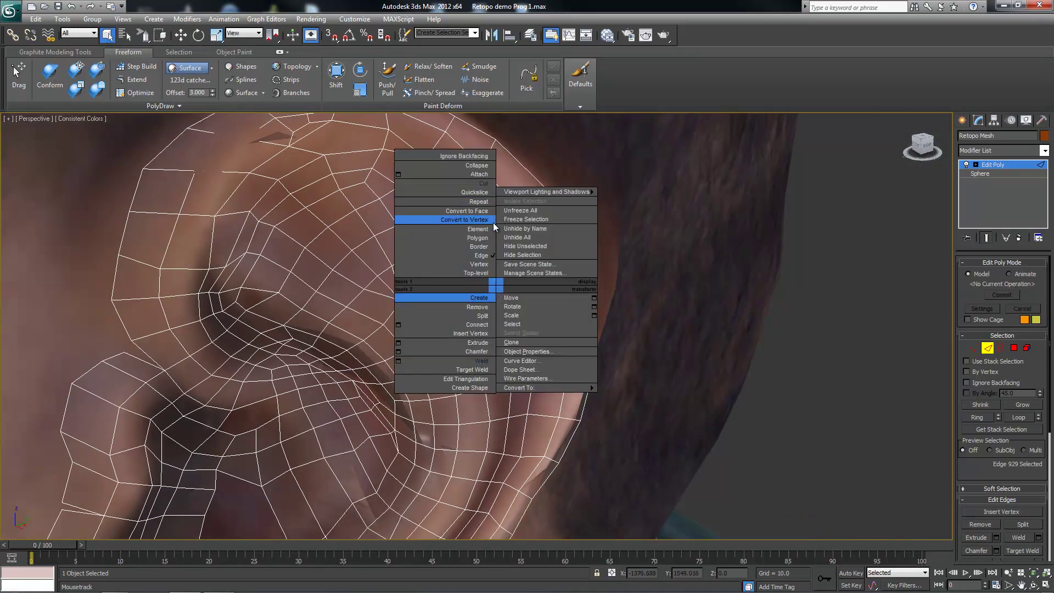
pyautogui.click(493, 201)
pyautogui.rightClick(499, 307)
pyautogui.click(483, 190)
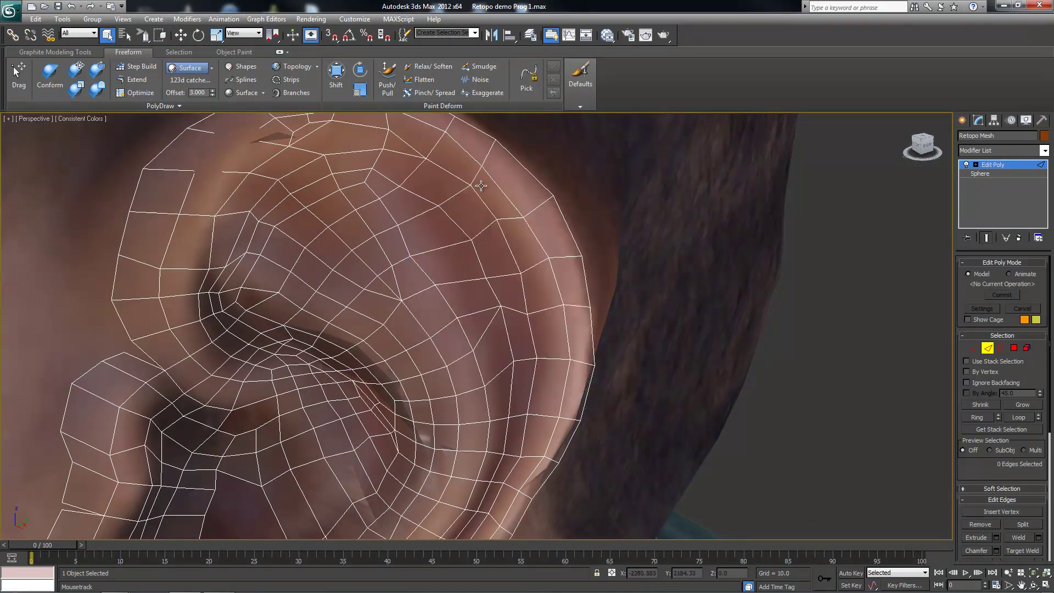
pyautogui.rightClick(476, 369)
pyautogui.click(464, 268)
pyautogui.moveTo(503, 345)
pyautogui.keyDown('alt'); pyautogui.mouseDown(button='middle')
pyautogui.moveTo(520, 393)
pyautogui.moveTo(486, 383)
pyautogui.mouseUp(button='middle'); pyautogui.keyUp('alt')
pyautogui.rightClick(475, 407)
# Remove the extra rim edge and activate the Conform brush (strength 83, falloff 200)
pyautogui.click(505, 360)
pyautogui.click(483, 390)
pyautogui.press('BackSpace')
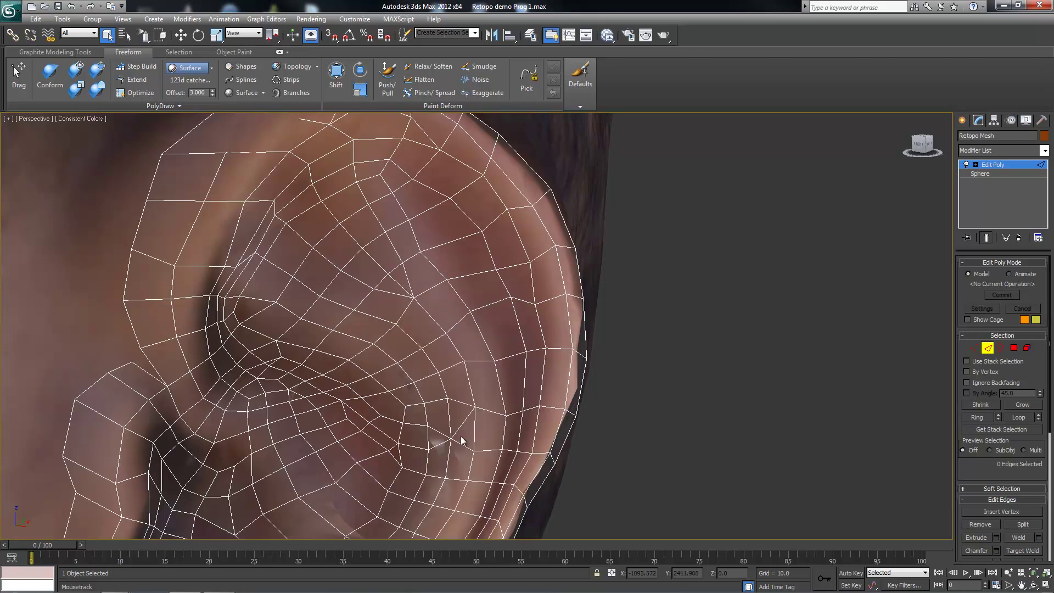
pyautogui.scroll(-3, 463, 440)
pyautogui.moveTo(462, 439)
pyautogui.keyDown('alt'); pyautogui.mouseDown(button='middle')
pyautogui.moveTo(428, 406)
pyautogui.moveTo(425, 322)
pyautogui.moveTo(379, 297)
pyautogui.moveTo(411, 355)
pyautogui.mouseUp(button='middle'); pyautogui.keyUp('alt')
pyautogui.click(96, 89)
pyautogui.scroll(-2, 477, 384)
# Orbit around the ear and select edges along the upper ear rim
pyautogui.scroll(3, 373, 291)
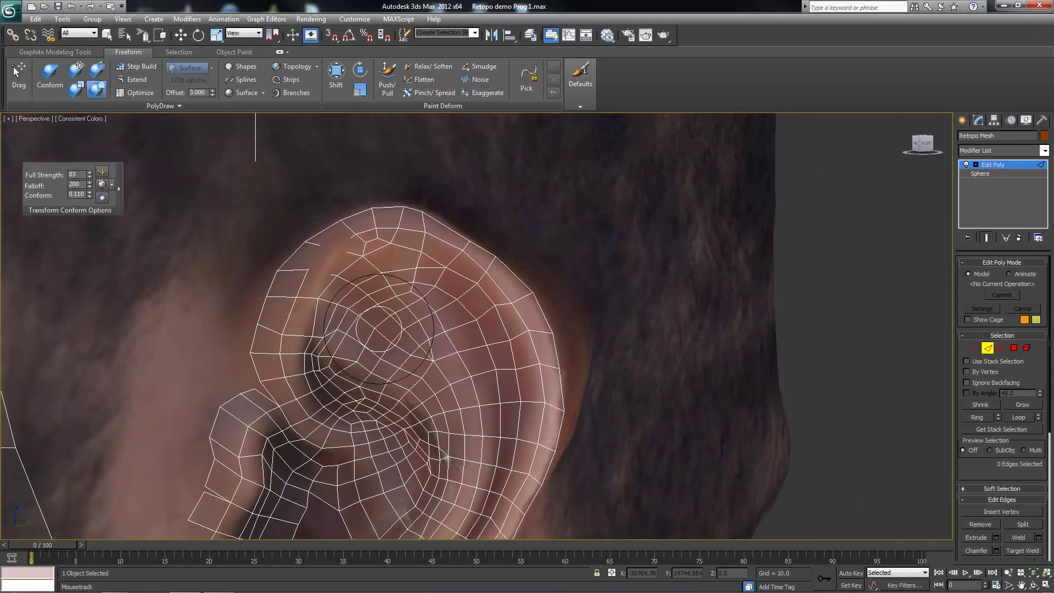
pyautogui.scroll(2, 410, 355)
pyautogui.scroll(-2, 410, 354)
pyautogui.rightClick(415, 335)
pyautogui.click(420, 318)
pyautogui.rightClick(406, 315)
pyautogui.click(417, 317)
pyautogui.keyDown('alt'); pyautogui.moveTo(417, 316); pyautogui.dragTo(366, 346, button='middle'); pyautogui.keyUp('alt')
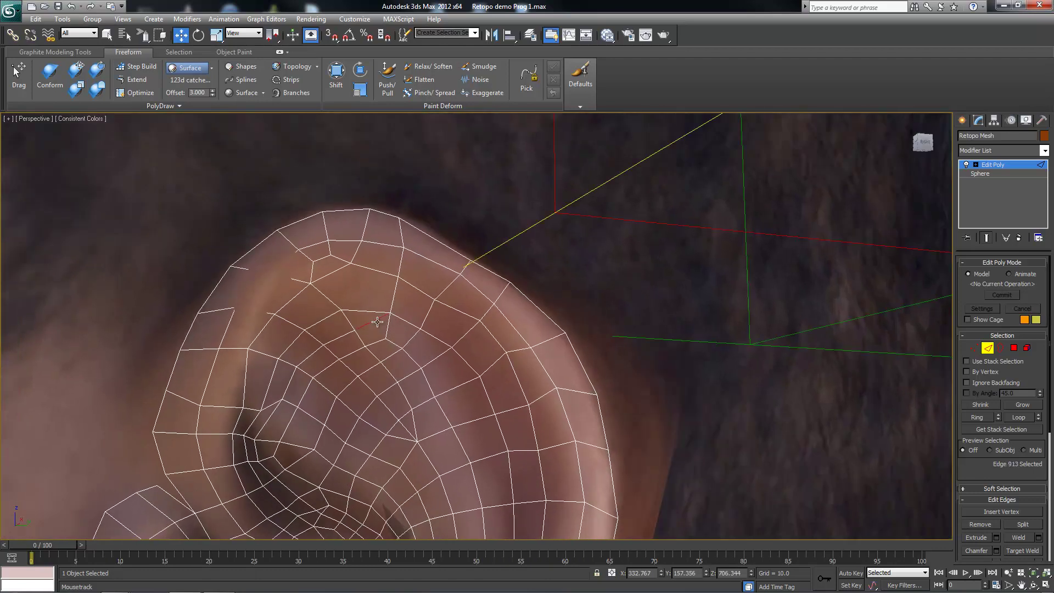
pyautogui.rightClick(291, 335)
pyautogui.moveTo(292, 335)
pyautogui.keyDown('alt'); pyautogui.mouseDown(button='middle')
pyautogui.moveTo(392, 364)
pyautogui.moveTo(383, 369)
pyautogui.mouseUp(button='middle'); pyautogui.keyUp('alt')
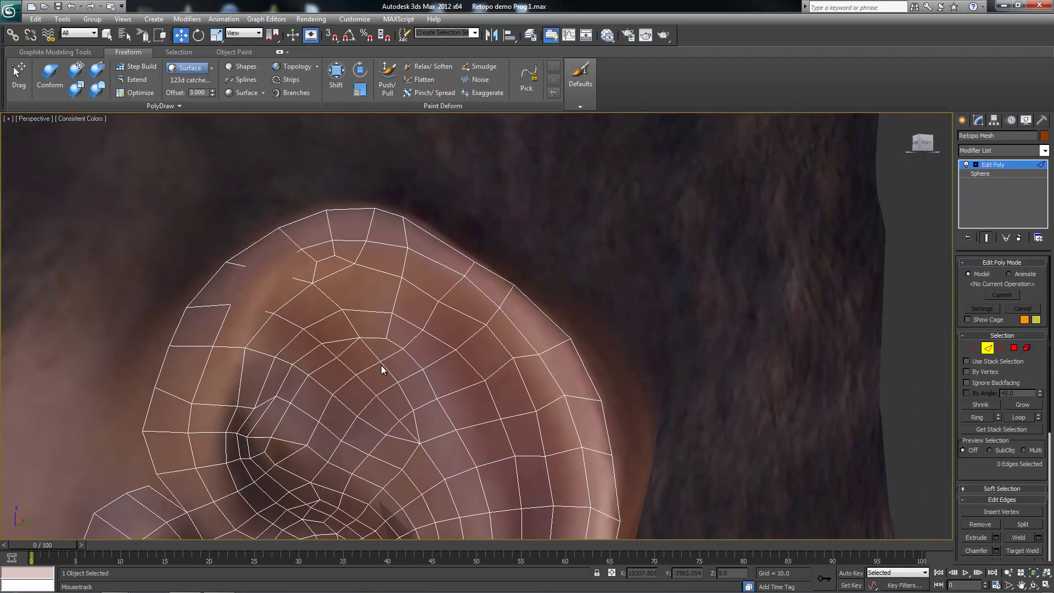
pyautogui.rightClick(280, 213)
pyautogui.click(307, 220)
pyautogui.keyDown('alt'); pyautogui.moveTo(307, 219); pyautogui.dragTo(362, 222, button='middle'); pyautogui.keyUp('alt')
# Cut new edges across the upper ear rim and conform those vertices onto the scan
pyautogui.click(50, 77)
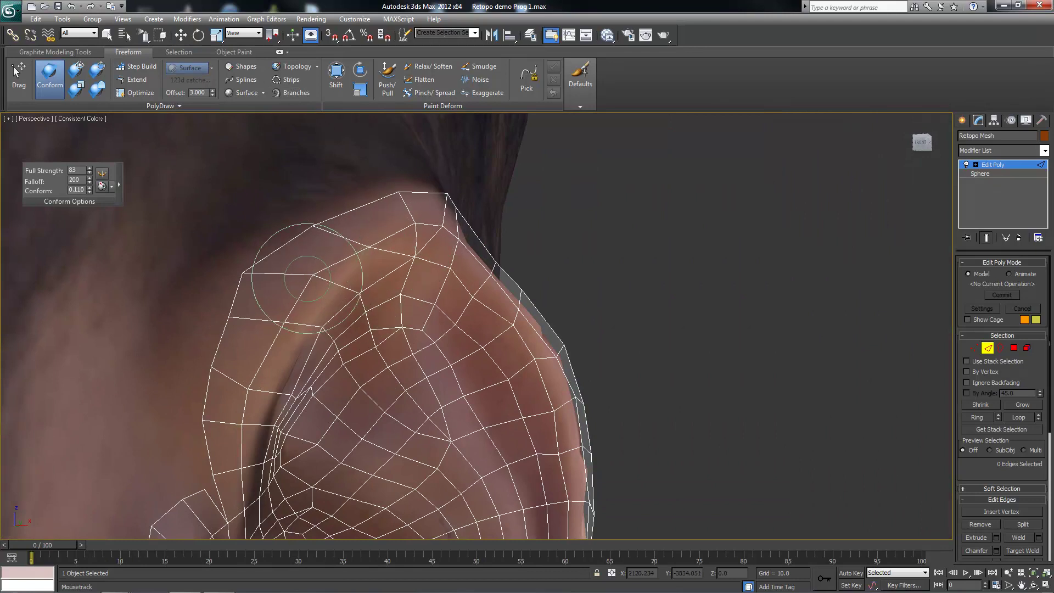
pyautogui.keyDown('alt'); pyautogui.moveTo(372, 282); pyautogui.dragTo(307, 274, button='middle'); pyautogui.keyUp('alt')
pyautogui.press('w')
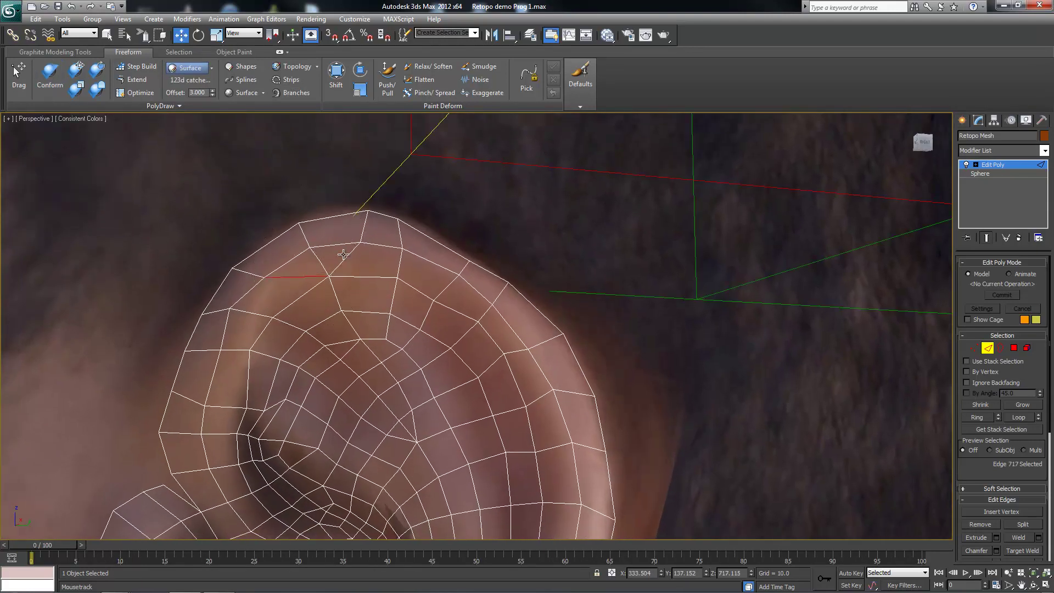
pyautogui.rightClick(338, 259)
pyautogui.click(370, 277)
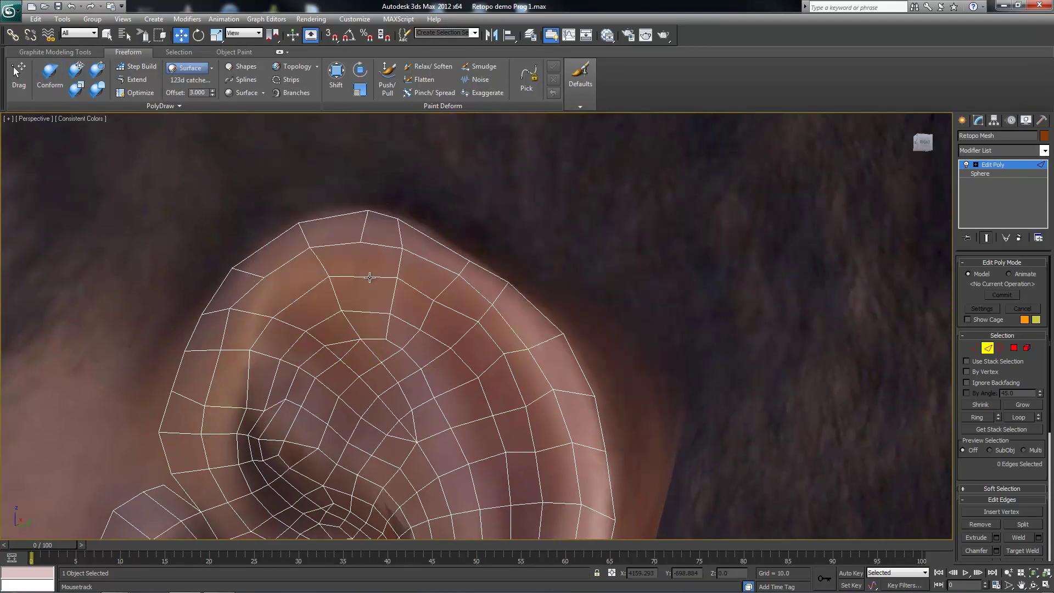
pyautogui.rightClick(267, 278)
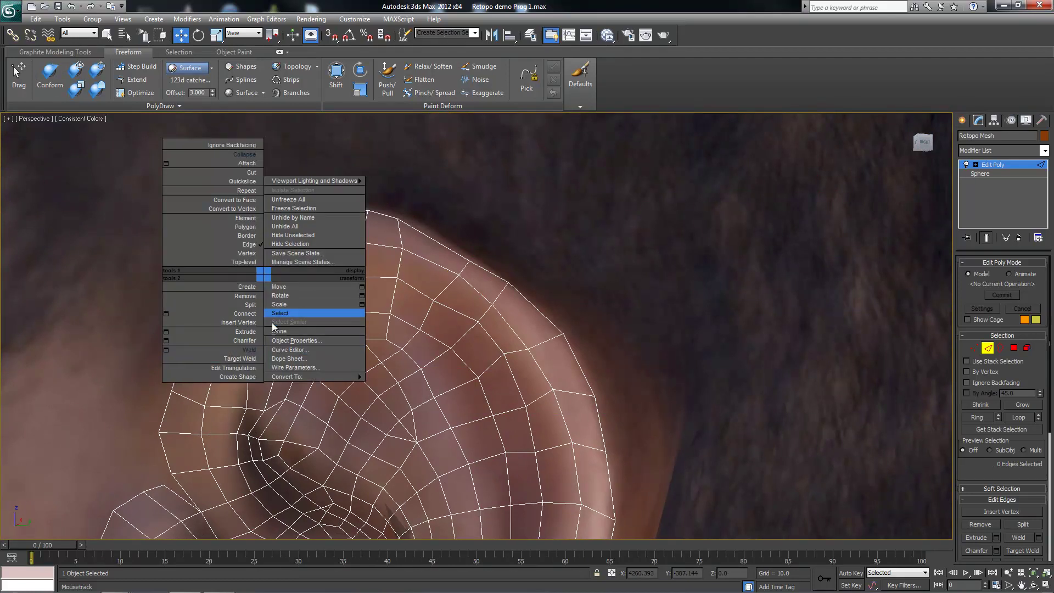
pyautogui.press('Escape')
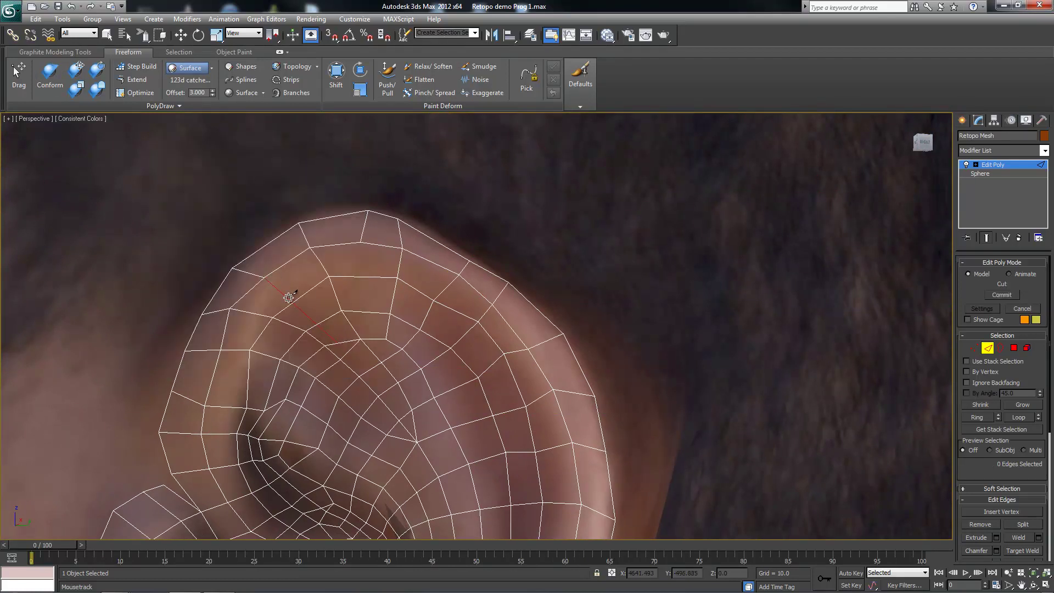
pyautogui.keyDown('alt'); pyautogui.moveTo(280, 293); pyautogui.dragTo(317, 292, button='middle'); pyautogui.keyUp('alt')
pyautogui.moveTo(293, 323); pyautogui.dragTo(422, 264)
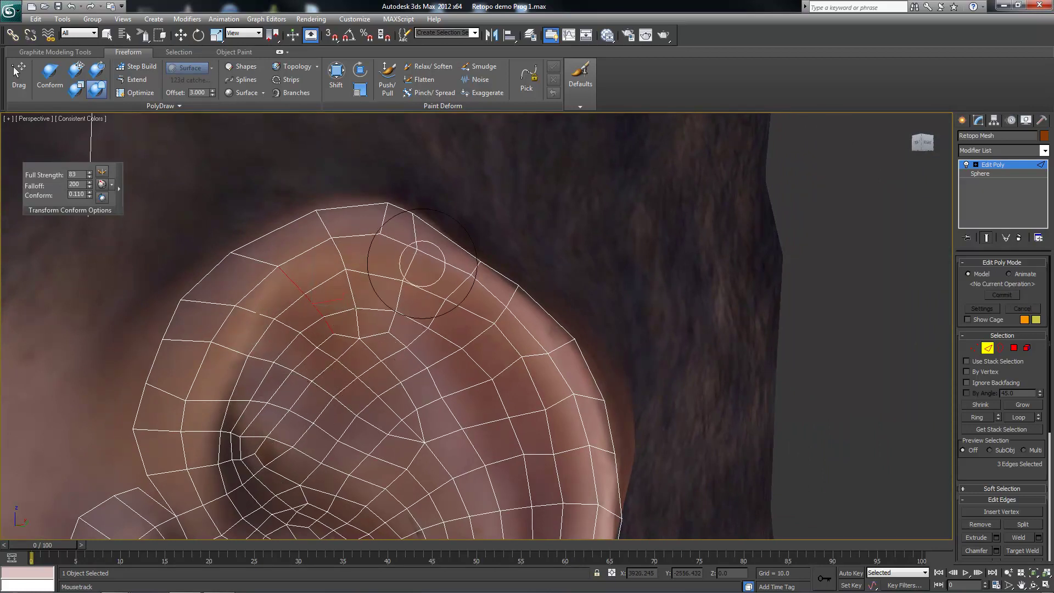
# Zoom out and orbit to a frontal view of the whole face
pyautogui.scroll(-2, 439, 329)
pyautogui.scroll(-2, 395, 305)
pyautogui.scroll(-1, 431, 309)
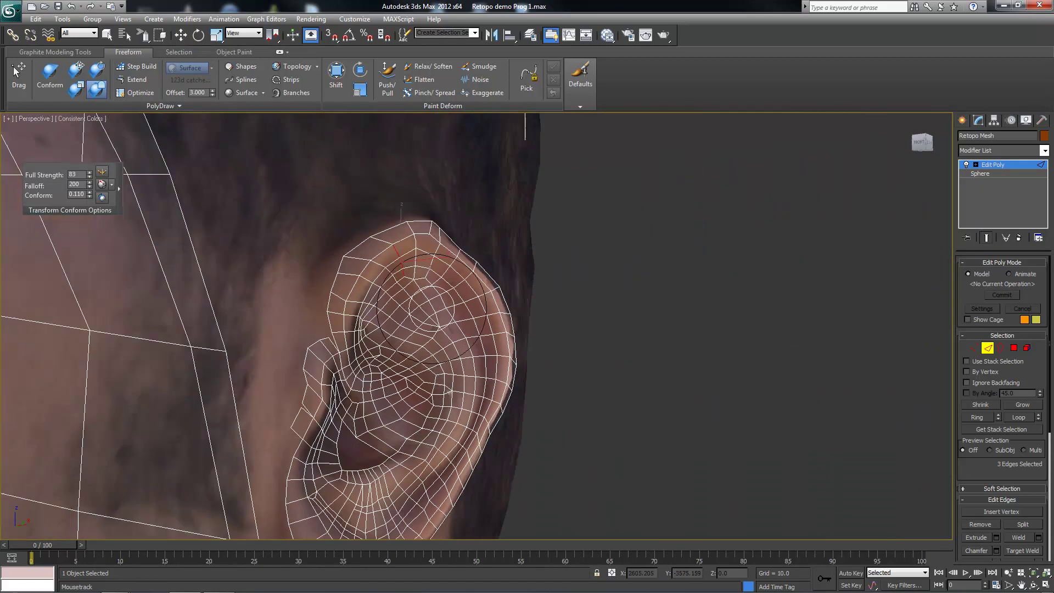
pyautogui.moveTo(431, 309)
pyautogui.keyDown('alt'); pyautogui.mouseDown(button='middle')
pyautogui.moveTo(415, 299)
pyautogui.moveTo(439, 341)
pyautogui.mouseUp(button='middle'); pyautogui.keyUp('alt')
pyautogui.scroll(2, 450, 373)
pyautogui.scroll(2, 459, 392)
pyautogui.scroll(1, 458, 393)
pyautogui.scroll(-1, 459, 392)
pyautogui.scroll(-1, 451, 385)
pyautogui.scroll(-3, 415, 345)
pyautogui.keyDown('alt'); pyautogui.moveTo(416, 345); pyautogui.dragTo(236, 282, button='middle'); pyautogui.keyUp('alt')
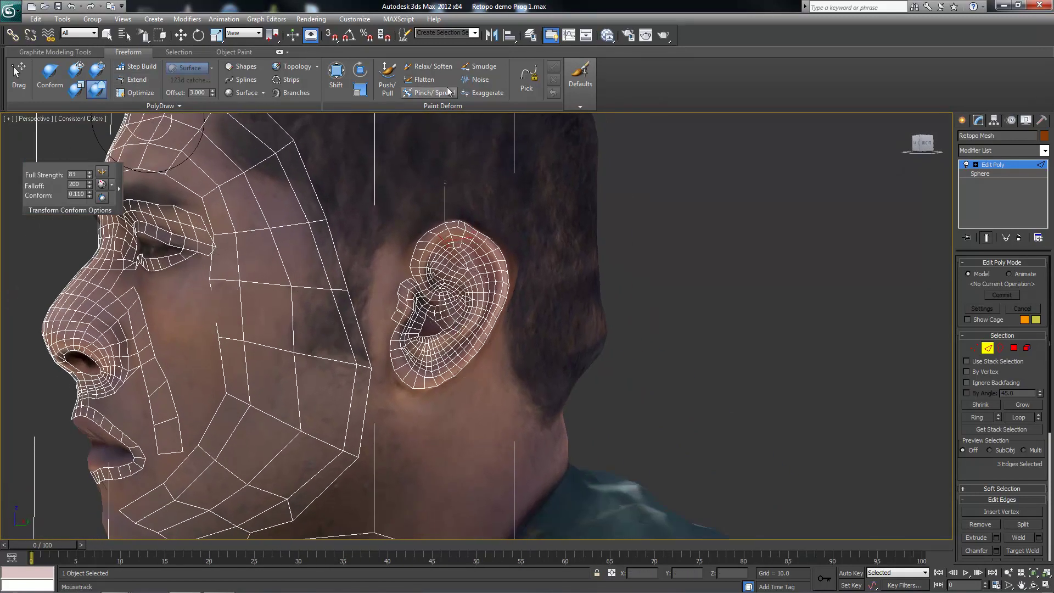
# Shift the cheek strip vertices upward and orbit around the face in profile
pyautogui.click(336, 77)
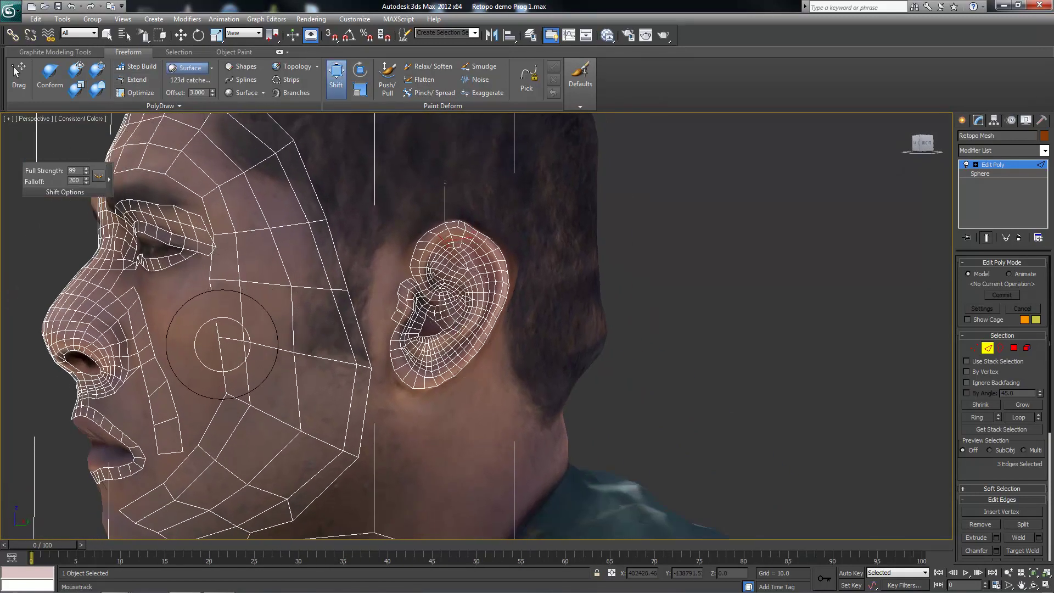
pyautogui.moveTo(212, 365); pyautogui.dragTo(251, 288)
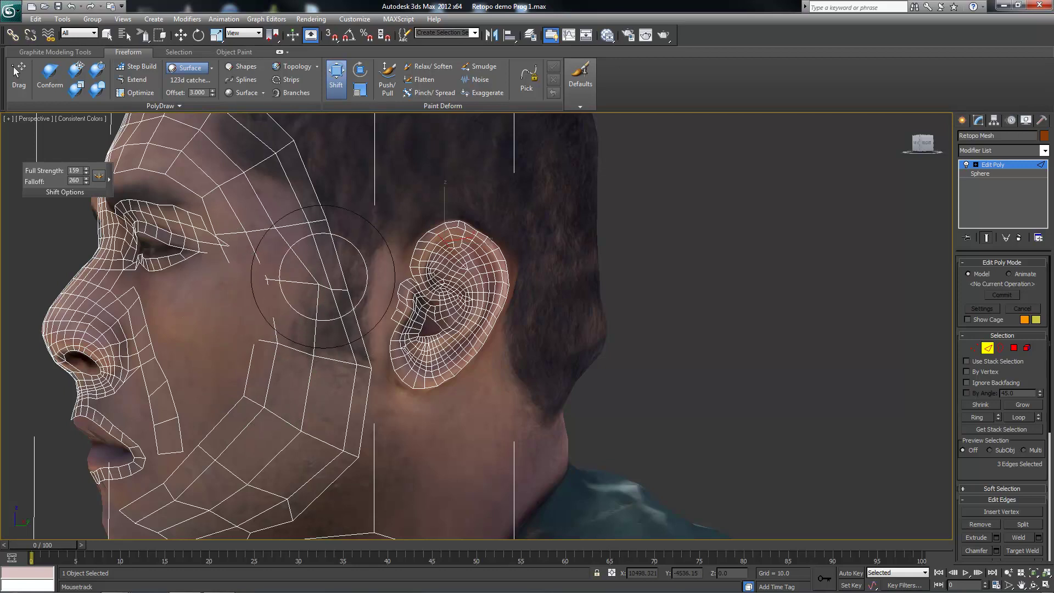
pyautogui.keyDown('alt'); pyautogui.moveTo(264, 258); pyautogui.dragTo(266, 286, button='middle'); pyautogui.keyUp('alt')
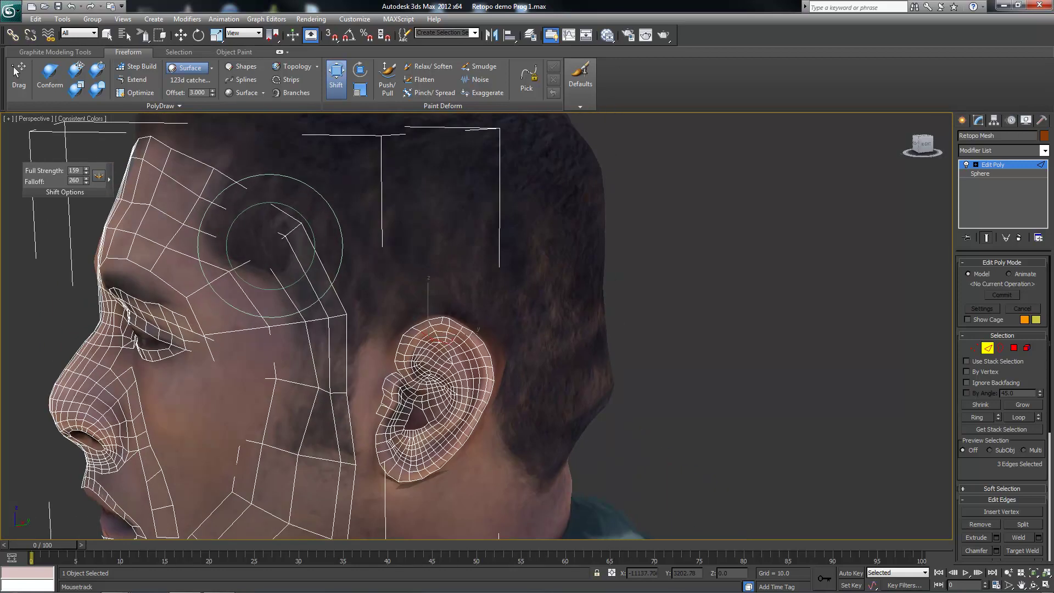
pyautogui.scroll(3, 236, 283)
pyautogui.scroll(2, 236, 283)
pyautogui.click(24, 85)
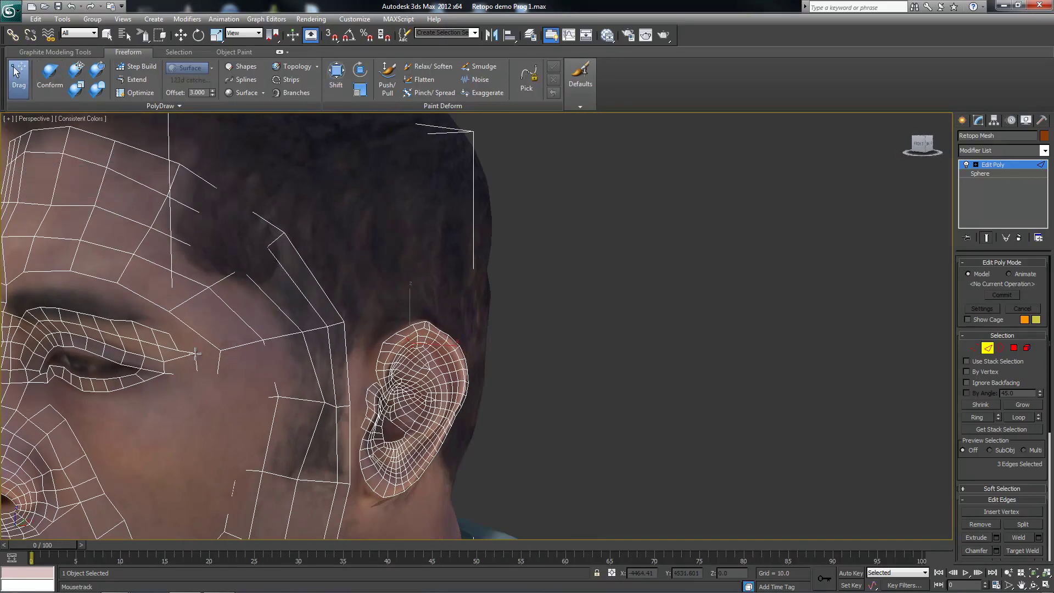
pyautogui.keyDown('alt'); pyautogui.moveTo(277, 473); pyautogui.dragTo(286, 366, button='middle'); pyautogui.keyUp('alt')
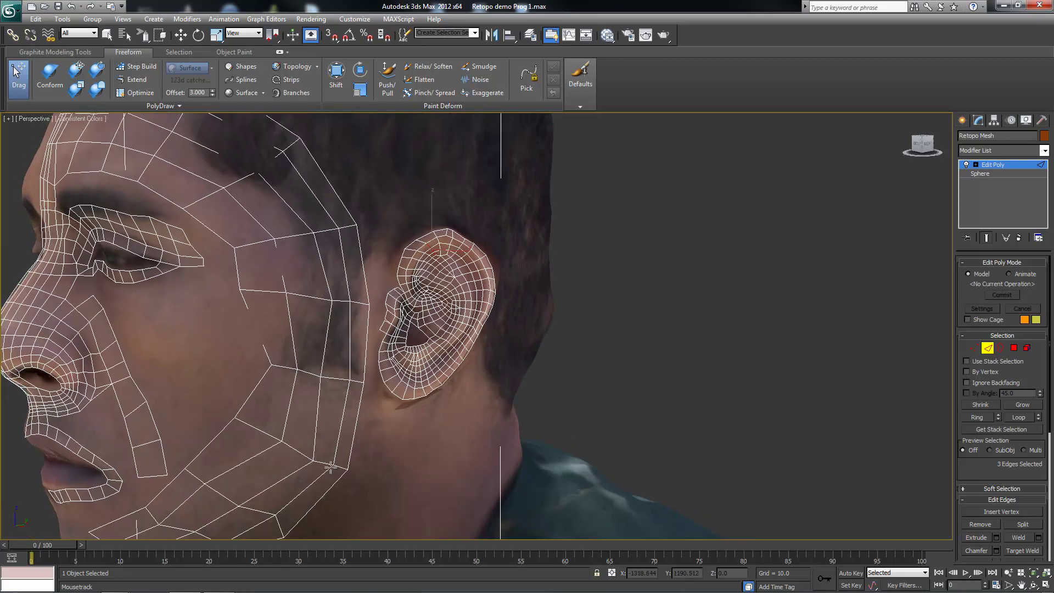
pyautogui.keyDown('alt'); pyautogui.moveTo(331, 467); pyautogui.dragTo(327, 420, button='middle'); pyautogui.keyUp('alt')
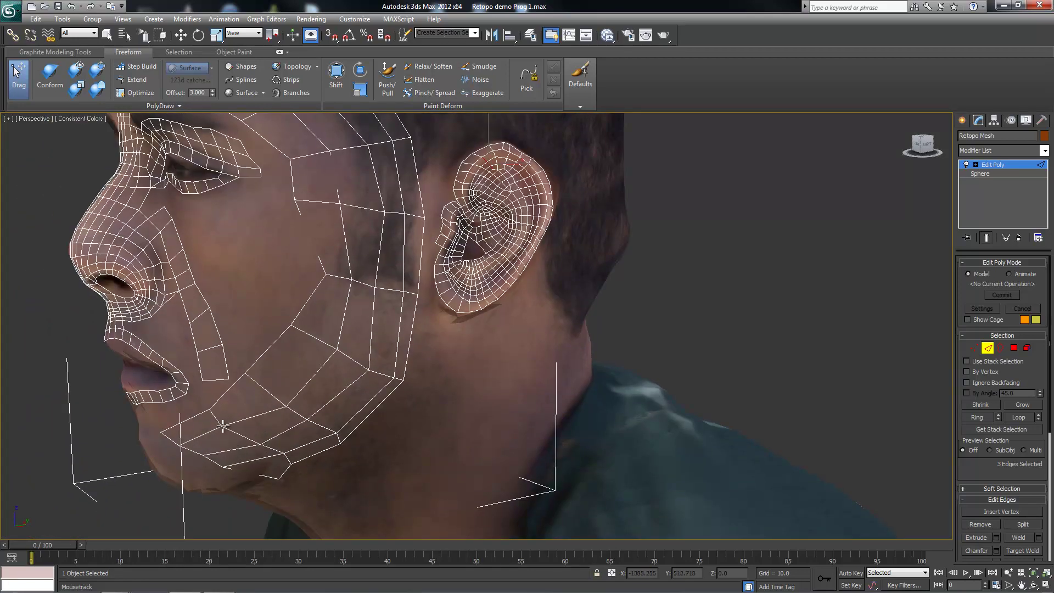
pyautogui.keyDown('alt'); pyautogui.moveTo(374, 291); pyautogui.dragTo(341, 232, button='middle'); pyautogui.keyUp('alt')
pyautogui.keyDown('alt'); pyautogui.moveTo(301, 184); pyautogui.dragTo(455, 417, button='middle'); pyautogui.keyUp('alt')
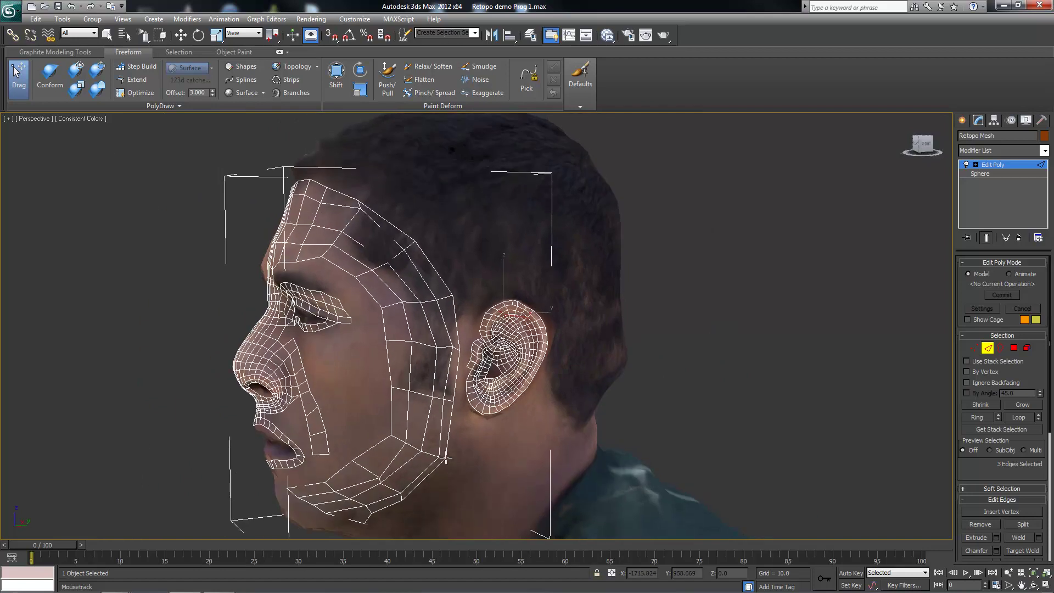
# Conform the jaw strip onto the scanned cheek with the Conform brush
pyautogui.click(76, 70)
pyautogui.keyDown('alt'); pyautogui.moveTo(423, 450); pyautogui.dragTo(448, 458, button='middle'); pyautogui.keyUp('alt')
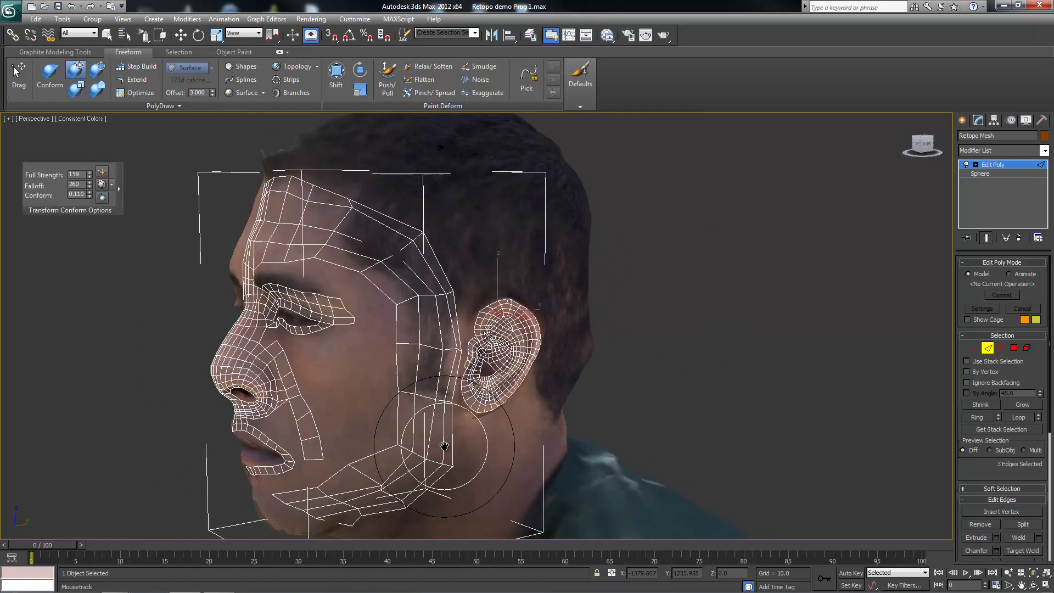
pyautogui.click(96, 88)
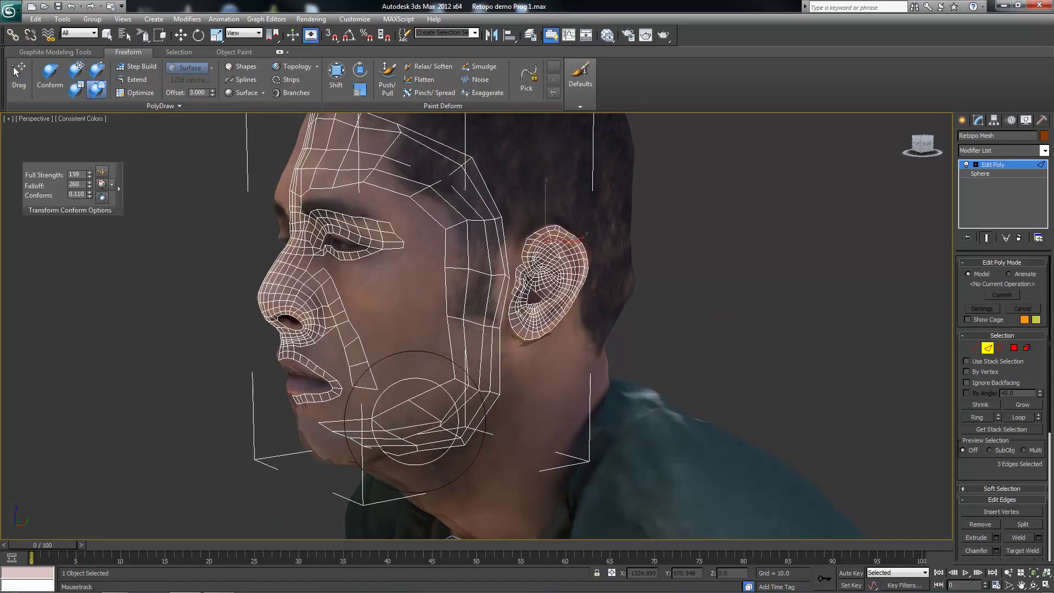
pyautogui.moveTo(459, 189)
pyautogui.keyDown('alt'); pyautogui.mouseDown(button='middle')
pyautogui.moveTo(473, 252)
pyautogui.moveTo(285, 165)
pyautogui.mouseUp(button='middle'); pyautogui.keyUp('alt')
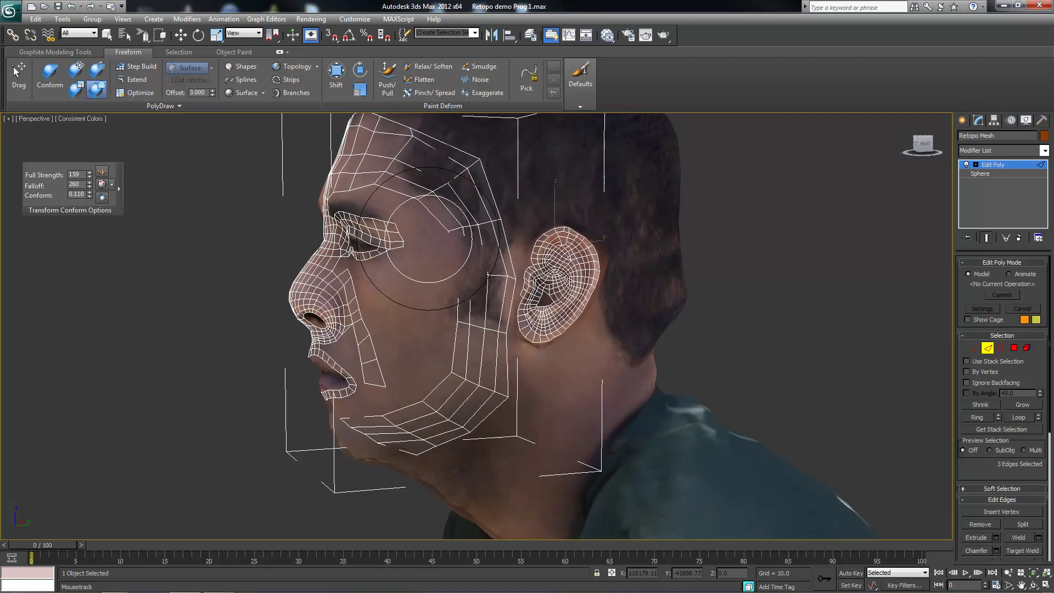
pyautogui.click(76, 70)
pyautogui.moveTo(561, 407)
pyautogui.keyDown('alt'); pyautogui.mouseDown(button='middle')
pyautogui.moveTo(568, 324)
pyautogui.moveTo(435, 376)
pyautogui.moveTo(435, 424)
pyautogui.mouseUp(button='middle'); pyautogui.keyUp('alt')
pyautogui.scroll(3, 357, 393)
pyautogui.moveTo(504, 393)
pyautogui.keyDown('alt'); pyautogui.mouseDown(button='middle')
pyautogui.moveTo(450, 406)
pyautogui.moveTo(482, 415)
pyautogui.moveTo(472, 383)
pyautogui.mouseUp(button='middle'); pyautogui.keyUp('alt')
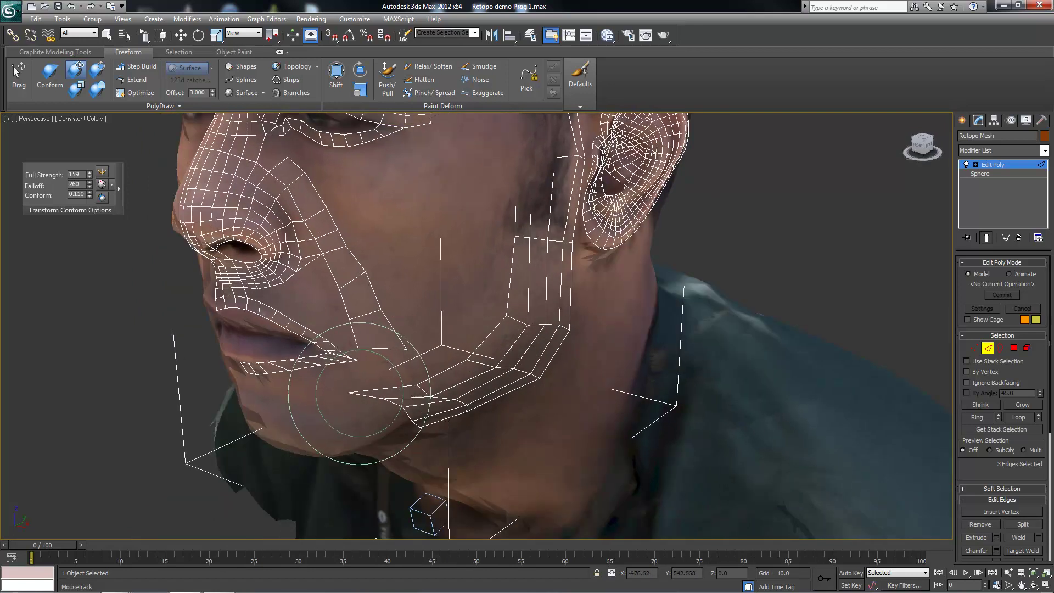
pyautogui.moveTo(360, 393)
pyautogui.keyDown('alt'); pyautogui.mouseDown(button='middle')
pyautogui.moveTo(405, 344)
pyautogui.moveTo(406, 436)
pyautogui.moveTo(450, 412)
pyautogui.mouseUp(button='middle'); pyautogui.keyUp('alt')
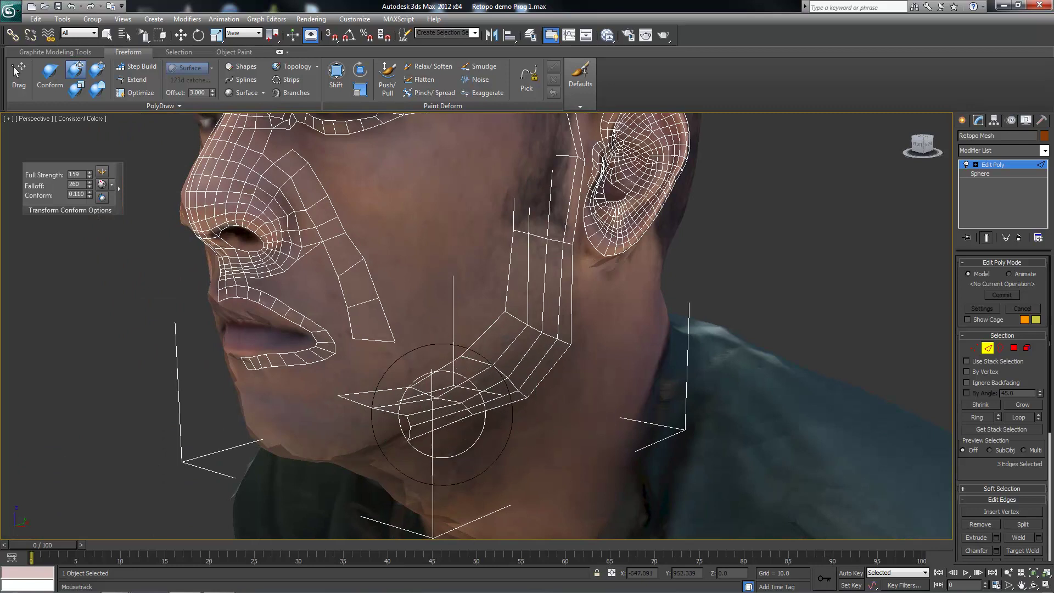
pyautogui.click(96, 89)
pyautogui.moveTo(388, 395); pyautogui.dragTo(377, 435)
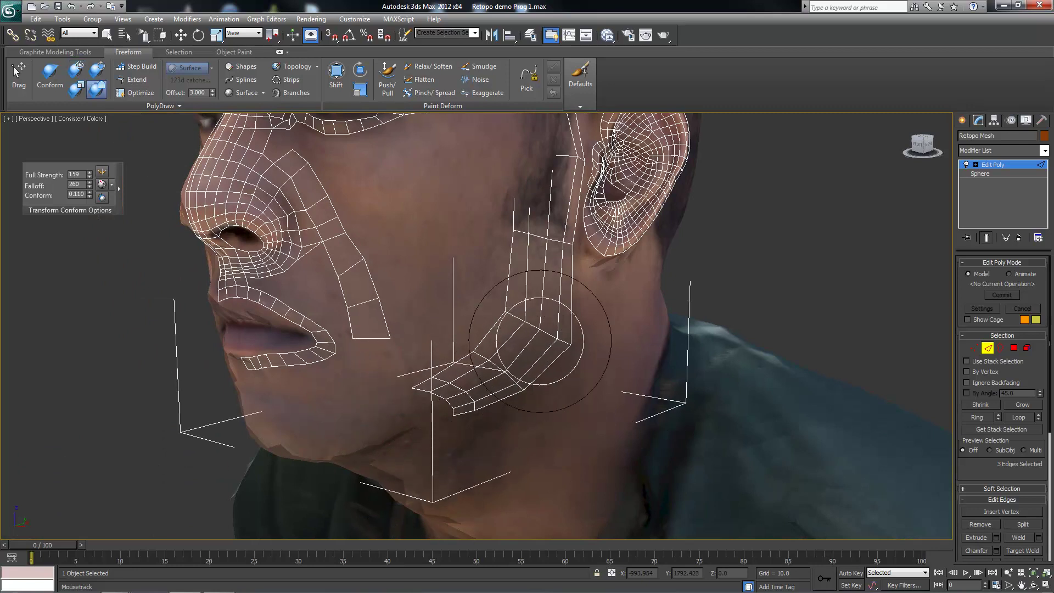
pyautogui.scroll(-5, 539, 340)
pyautogui.scroll(2, 502, 329)
# Extend a row of new quads down from the lower-lip border with PolyDraw Extend
pyautogui.moveTo(494, 331)
pyautogui.keyDown('alt'); pyautogui.mouseDown(button='middle')
pyautogui.moveTo(530, 329)
pyautogui.moveTo(418, 231)
pyautogui.moveTo(483, 296)
pyautogui.mouseUp(button='middle'); pyautogui.keyUp('alt')
pyautogui.scroll(3, 494, 219)
pyautogui.scroll(2, 388, 238)
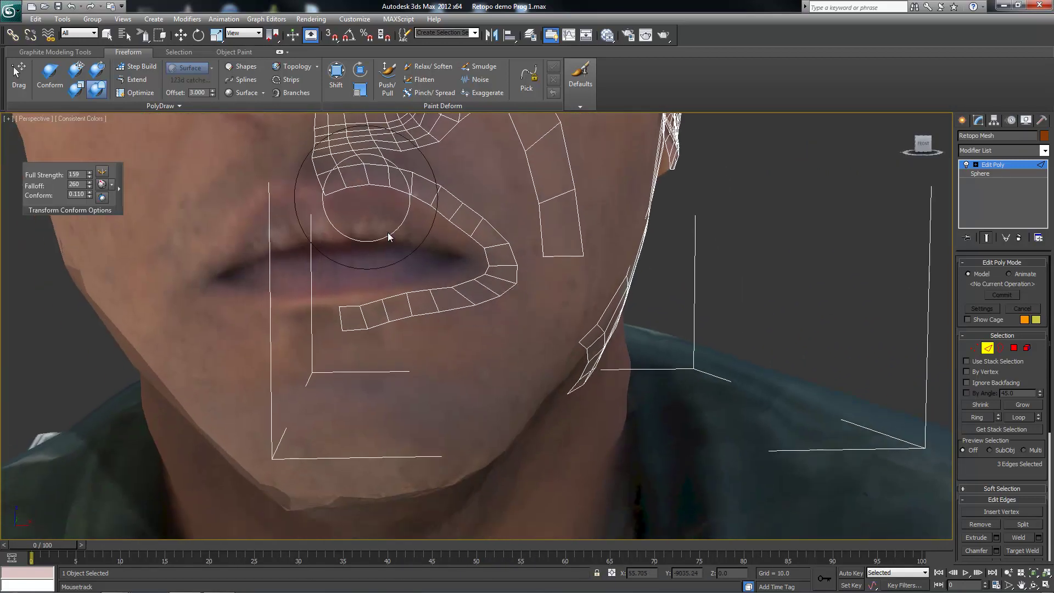
pyautogui.moveTo(388, 237); pyautogui.dragTo(384, 204, button='middle')
pyautogui.rightClick(269, 260)
pyautogui.scroll(3, 396, 274)
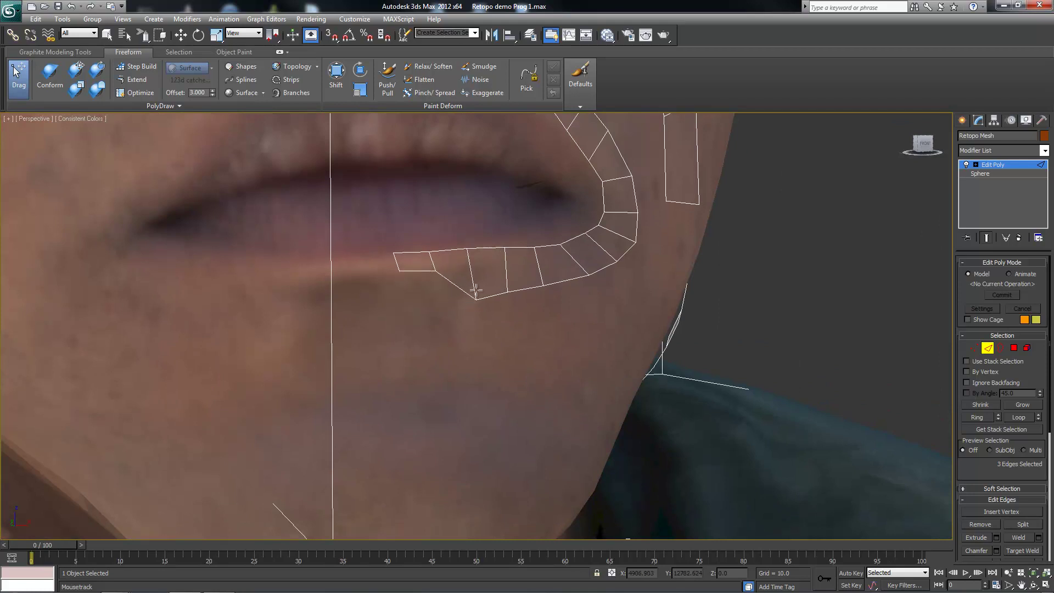
pyautogui.keyDown('alt'); pyautogui.moveTo(477, 266); pyautogui.dragTo(473, 270, button='middle'); pyautogui.keyUp('alt')
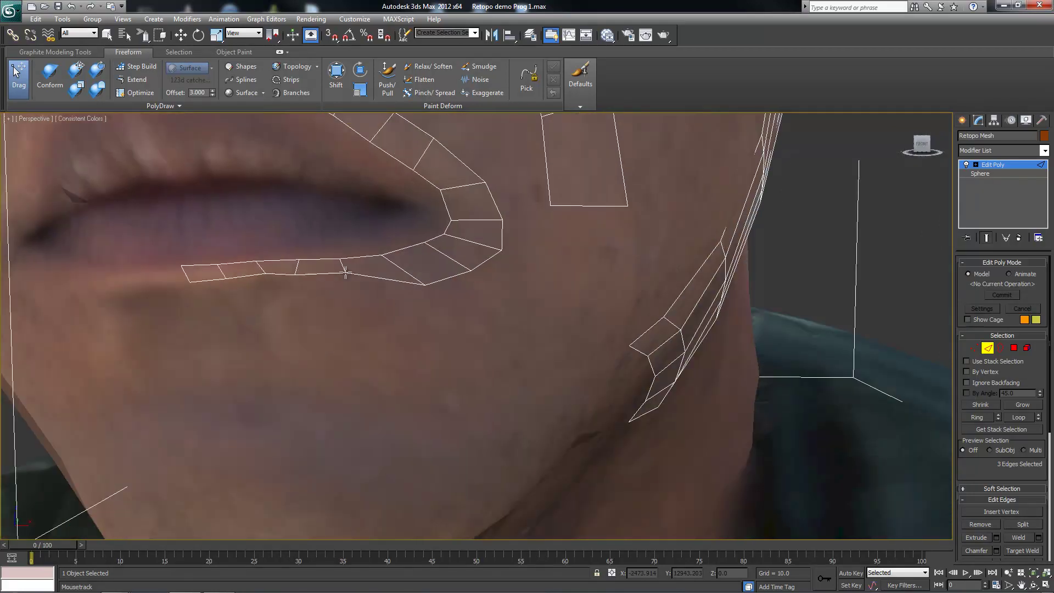
pyautogui.scroll(-3, 502, 248)
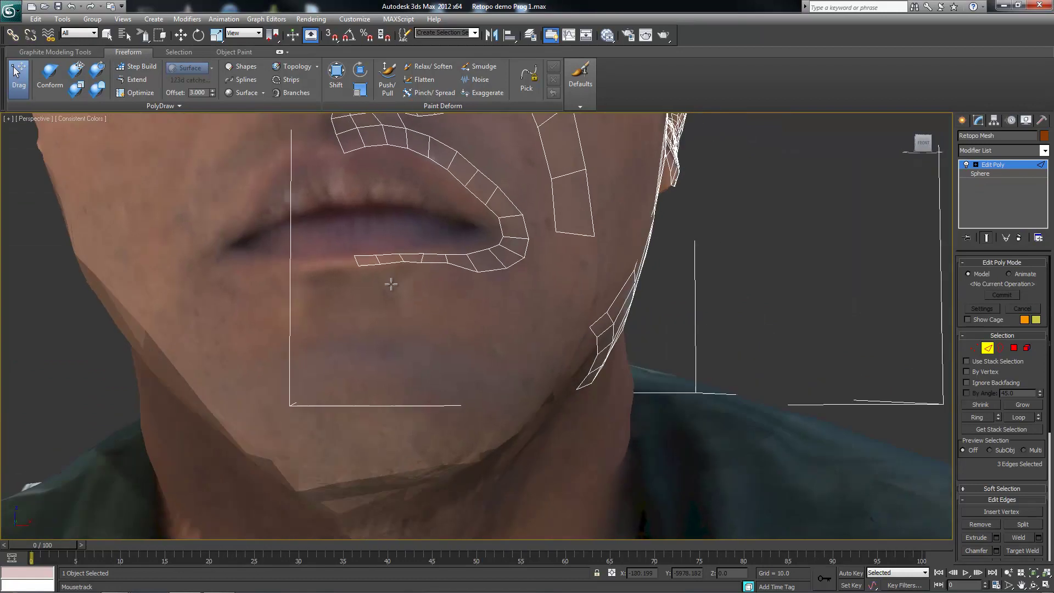
pyautogui.keyDown('alt'); pyautogui.moveTo(388, 287); pyautogui.dragTo(353, 299, button='middle'); pyautogui.keyUp('alt')
pyautogui.scroll(3, 353, 299)
pyautogui.click(123, 82)
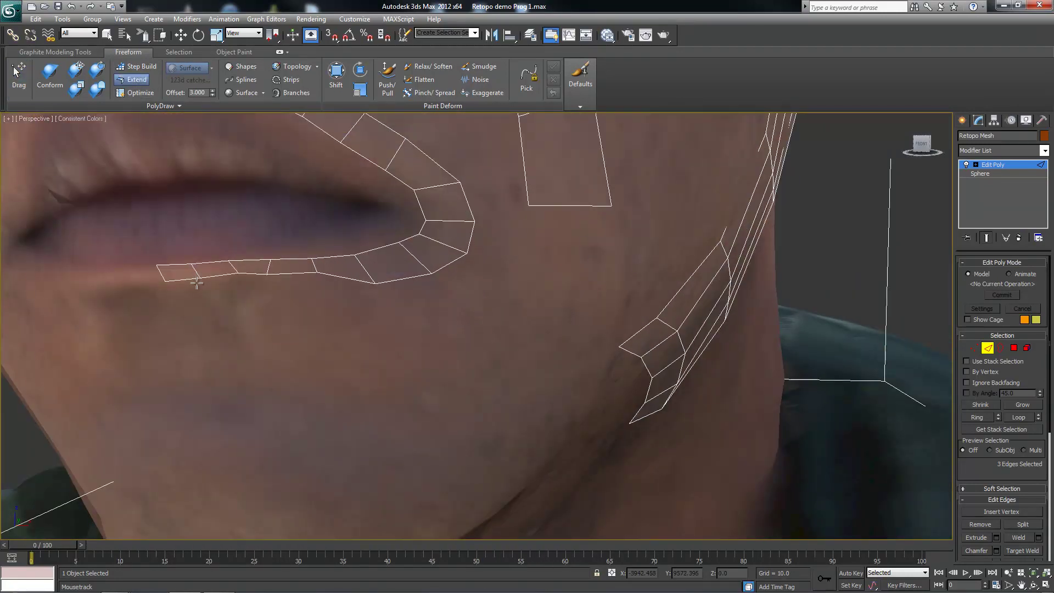
pyautogui.moveTo(192, 301); pyautogui.dragTo(200, 395)
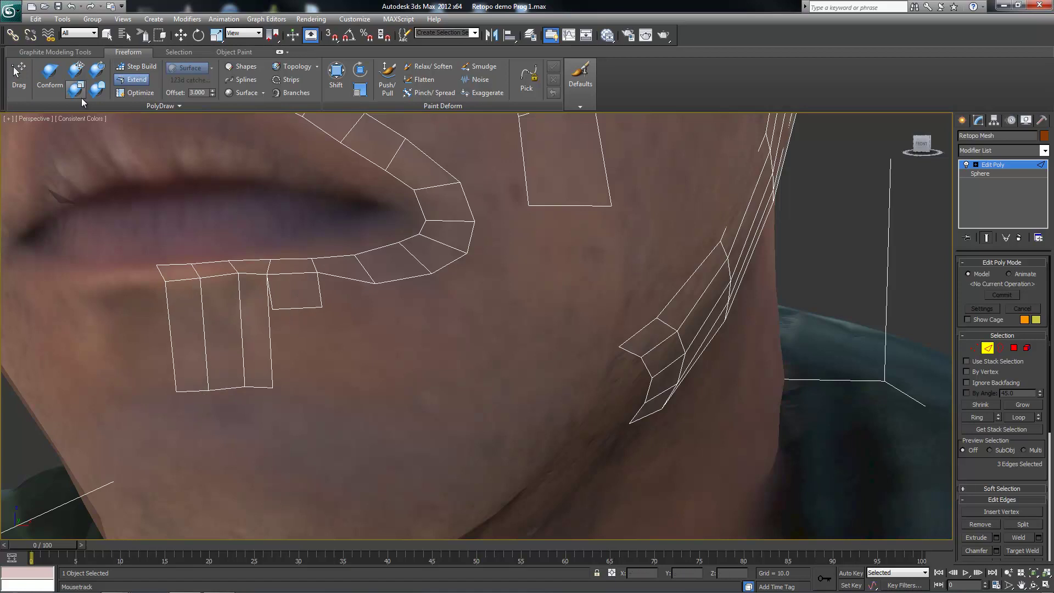
# Drag the new quad's corner vertex into place and target-weld it into the lip loop
pyautogui.click(19, 77)
pyautogui.moveTo(269, 309); pyautogui.dragTo(294, 313)
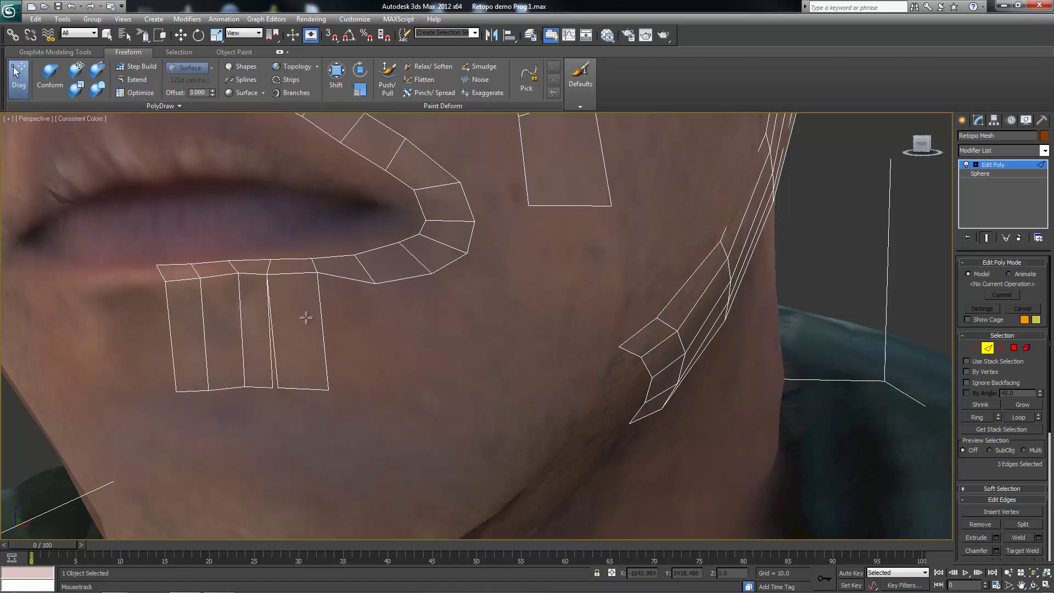
pyautogui.scroll(-5, 306, 318)
pyautogui.scroll(4, 359, 325)
pyautogui.scroll(1, 343, 295)
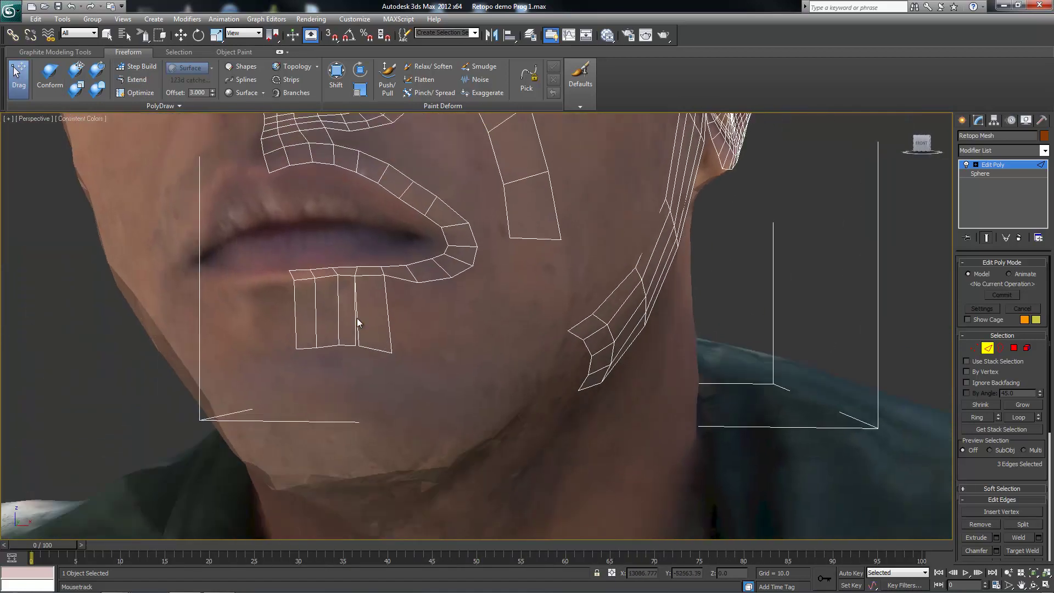
pyautogui.scroll(3, 357, 318)
pyautogui.rightClick(300, 377)
pyautogui.click(295, 370)
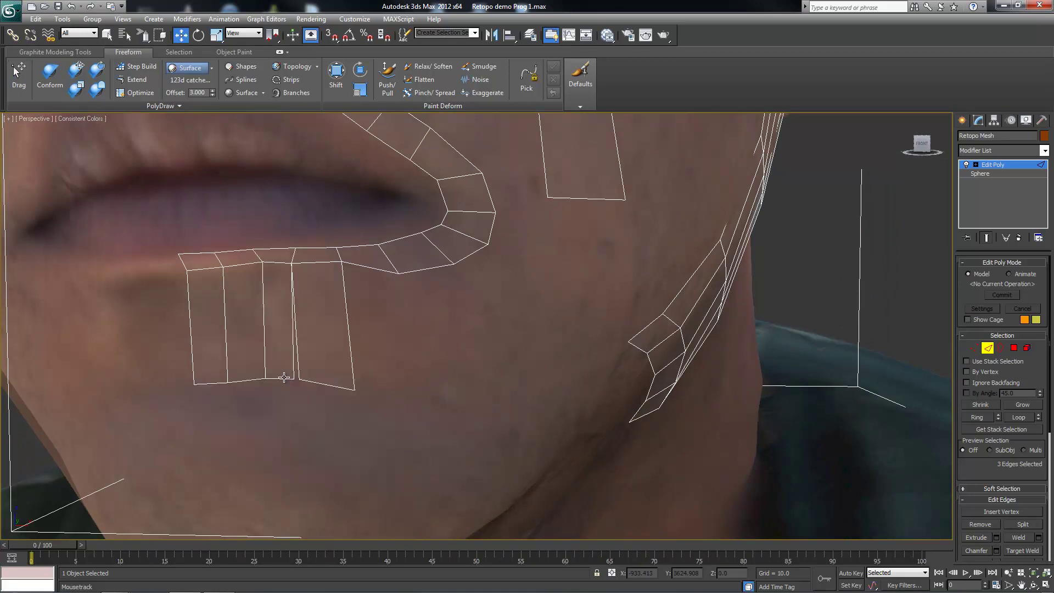
pyautogui.scroll(-2, 294, 379)
pyautogui.moveTo(277, 359)
pyautogui.keyDown('alt'); pyautogui.mouseDown(button='middle')
pyautogui.moveTo(275, 325)
pyautogui.moveTo(242, 317)
pyautogui.moveTo(278, 328)
pyautogui.mouseUp(button='middle'); pyautogui.keyUp('alt')
pyautogui.scroll(3, 435, 331)
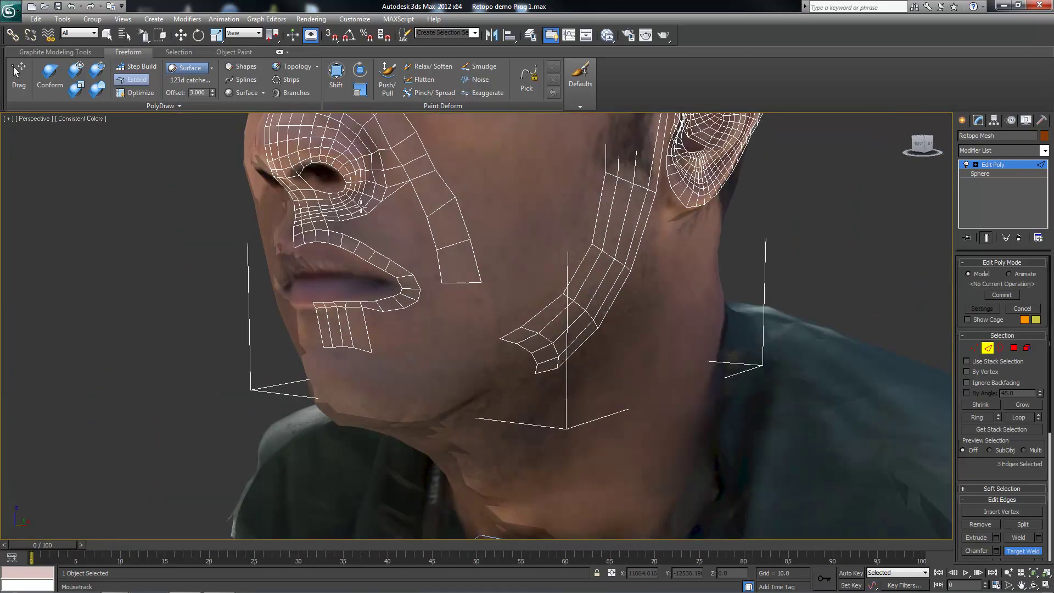
# Extend a new quad down from the cheek strip's bottom edge, orbiting to check it
pyautogui.keyDown('shift'); pyautogui.moveTo(462, 283); pyautogui.dragTo(465, 321); pyautogui.keyUp('shift')
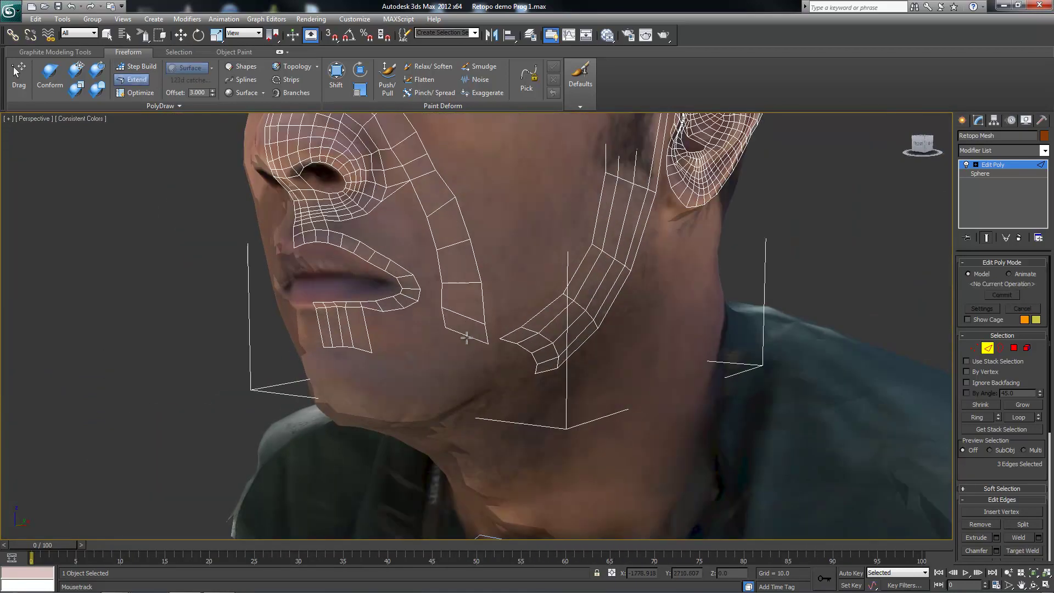
pyautogui.moveTo(473, 351)
pyautogui.keyDown('alt'); pyautogui.mouseDown(button='middle')
pyautogui.moveTo(463, 275)
pyautogui.moveTo(516, 331)
pyautogui.mouseUp(button='middle'); pyautogui.keyUp('alt')
pyautogui.moveTo(470, 330)
pyautogui.keyDown('alt'); pyautogui.mouseDown(button='middle')
pyautogui.moveTo(424, 324)
pyautogui.moveTo(435, 288)
pyautogui.mouseUp(button='middle'); pyautogui.keyUp('alt')
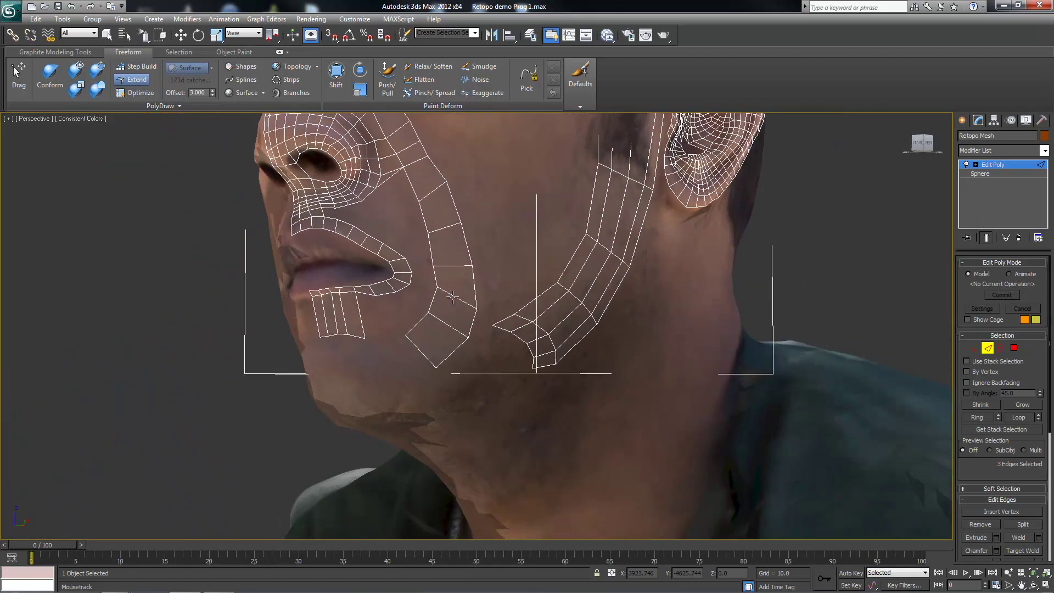
pyautogui.moveTo(471, 221)
pyautogui.keyDown('alt'); pyautogui.mouseDown(button='middle')
pyautogui.moveTo(443, 232)
pyautogui.moveTo(487, 240)
pyautogui.moveTo(450, 277)
pyautogui.mouseUp(button='middle'); pyautogui.keyUp('alt')
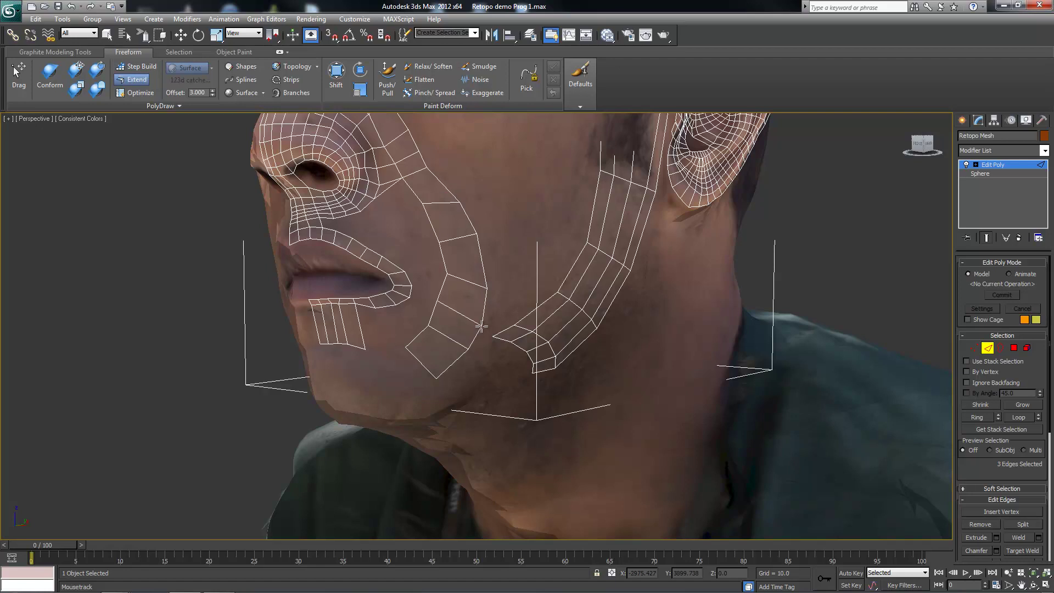
pyautogui.keyDown('alt'); pyautogui.moveTo(482, 275); pyautogui.dragTo(485, 256, button='middle'); pyautogui.keyUp('alt')
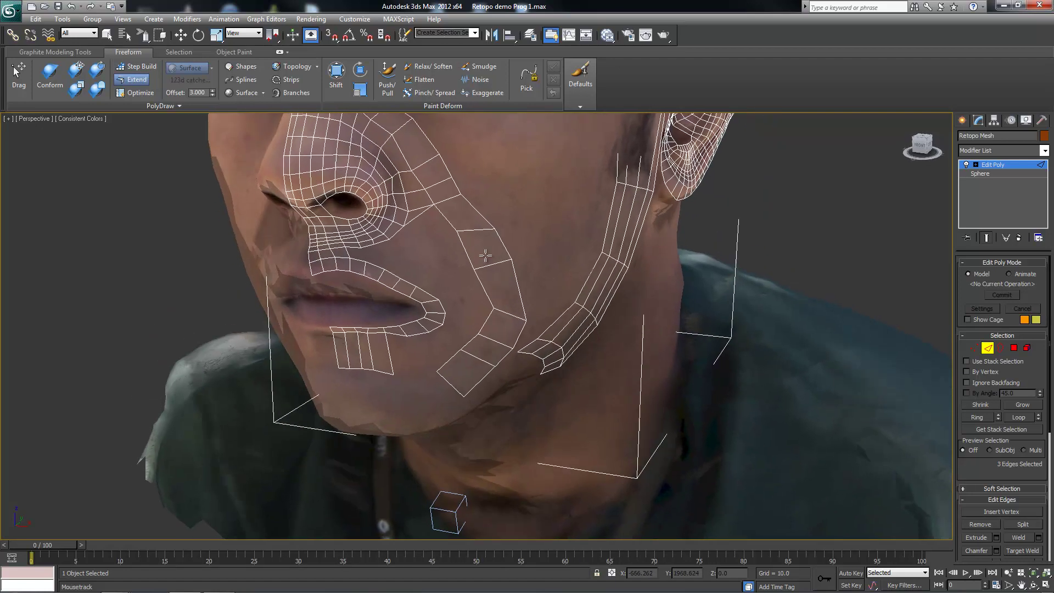
pyautogui.keyDown('alt'); pyautogui.moveTo(464, 195); pyautogui.dragTo(437, 292, button='middle'); pyautogui.keyUp('alt')
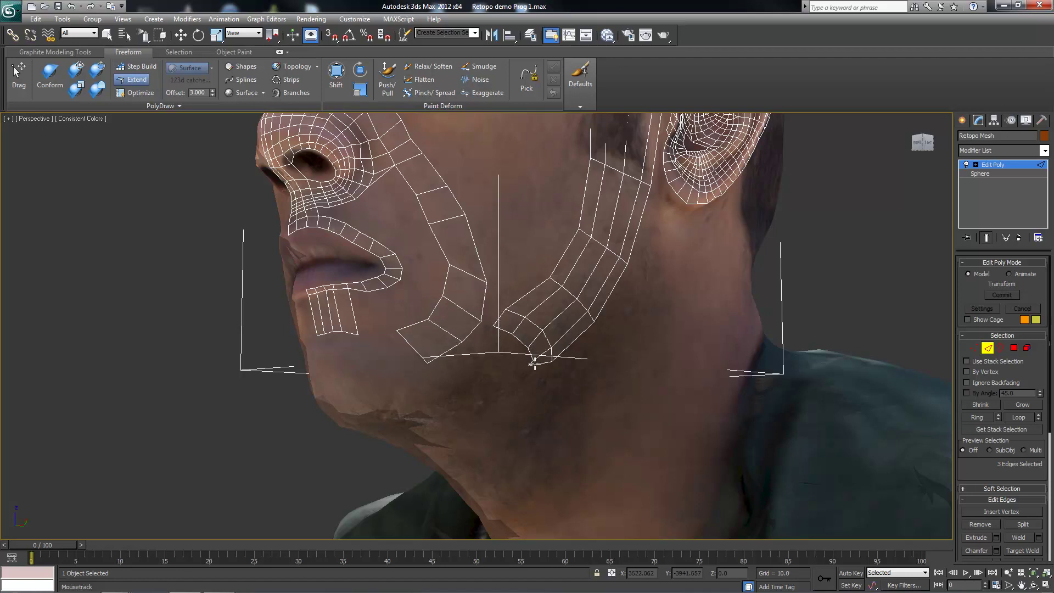
pyautogui.moveTo(470, 284)
pyautogui.keyDown('alt'); pyautogui.mouseDown(button='middle')
pyautogui.moveTo(438, 260)
pyautogui.moveTo(475, 341)
pyautogui.moveTo(454, 361)
pyautogui.mouseUp(button='middle'); pyautogui.keyUp('alt')
pyautogui.scroll(3, 454, 360)
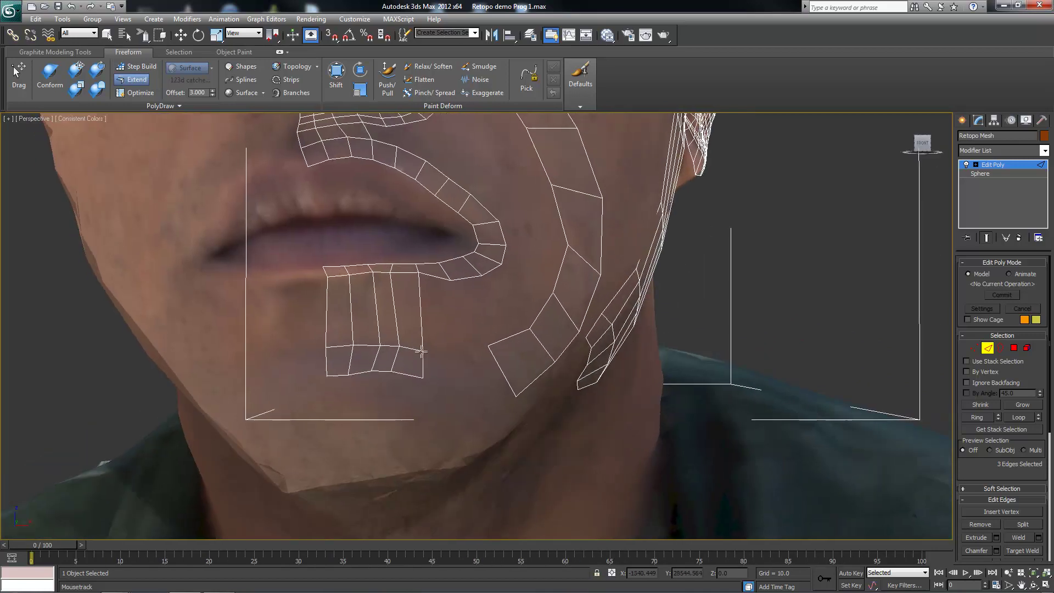
# Extend new polygons around the chin toward the cheek strip and review the lower face
pyautogui.moveTo(428, 386)
pyautogui.keyDown('alt'); pyautogui.mouseDown(button='middle')
pyautogui.moveTo(341, 353)
pyautogui.moveTo(308, 364)
pyautogui.mouseUp(button='middle'); pyautogui.keyUp('alt')
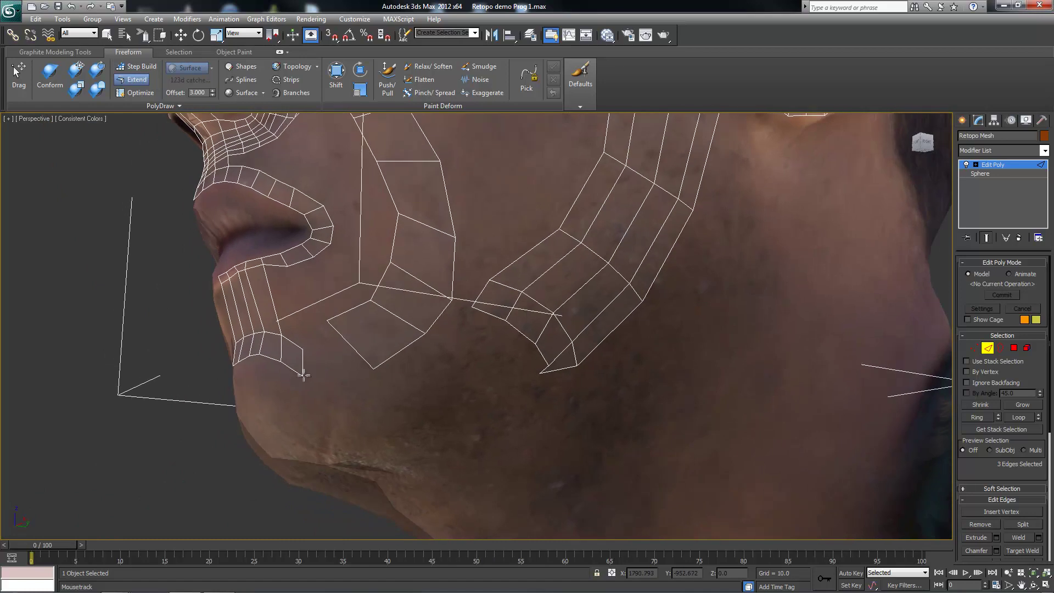
pyautogui.keyDown('shift'); pyautogui.moveTo(309, 363); pyautogui.dragTo(340, 387); pyautogui.keyUp('shift')
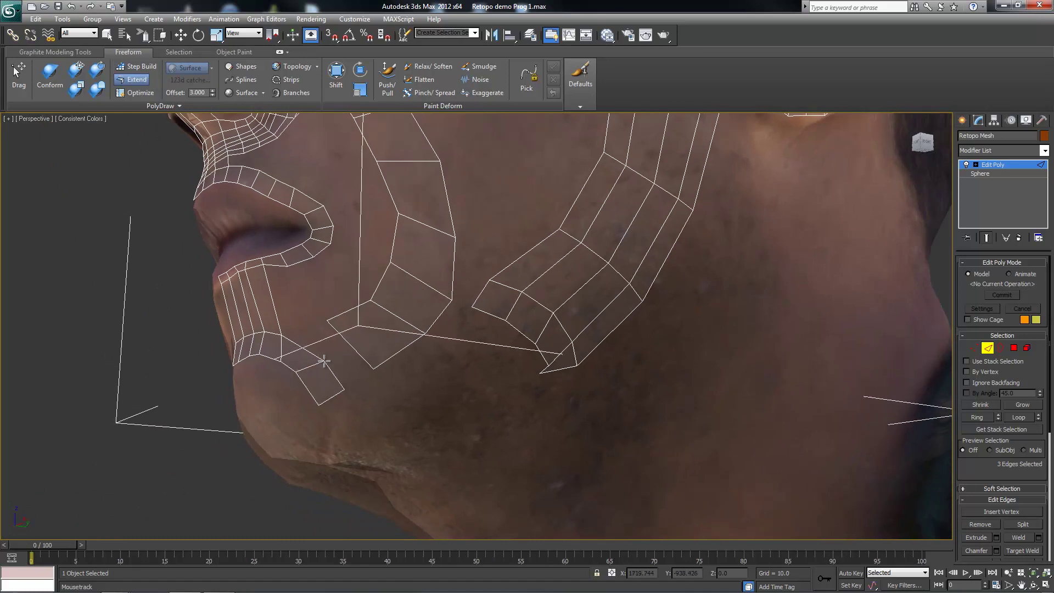
pyautogui.moveTo(288, 335)
pyautogui.keyDown('alt'); pyautogui.mouseDown(button='middle')
pyautogui.moveTo(386, 345)
pyautogui.moveTo(388, 405)
pyautogui.moveTo(401, 347)
pyautogui.mouseUp(button='middle'); pyautogui.keyUp('alt')
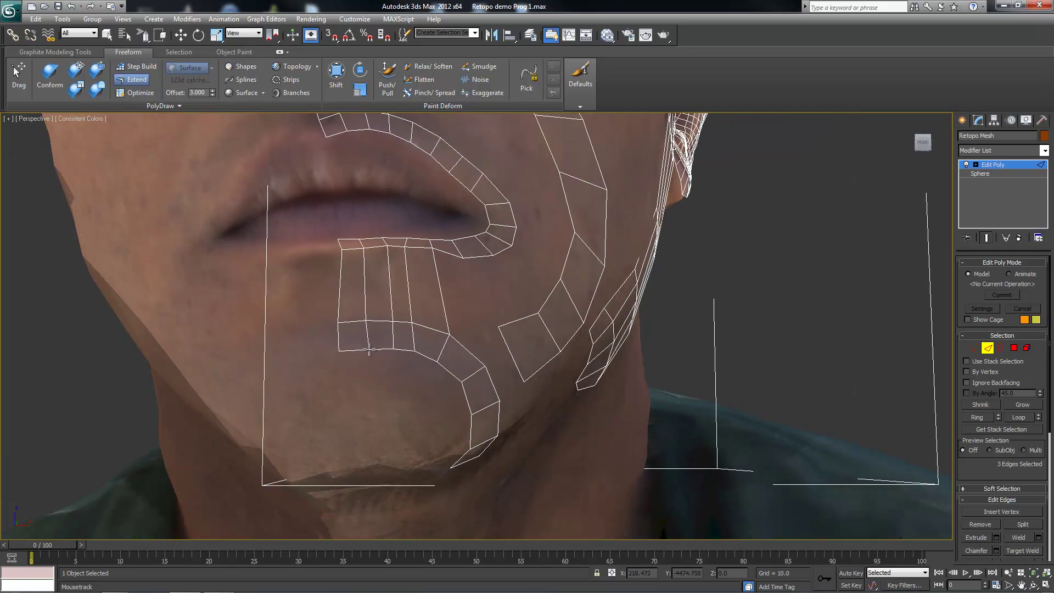
pyautogui.scroll(-3, 369, 351)
pyautogui.scroll(2, 384, 368)
pyautogui.scroll(4, 399, 389)
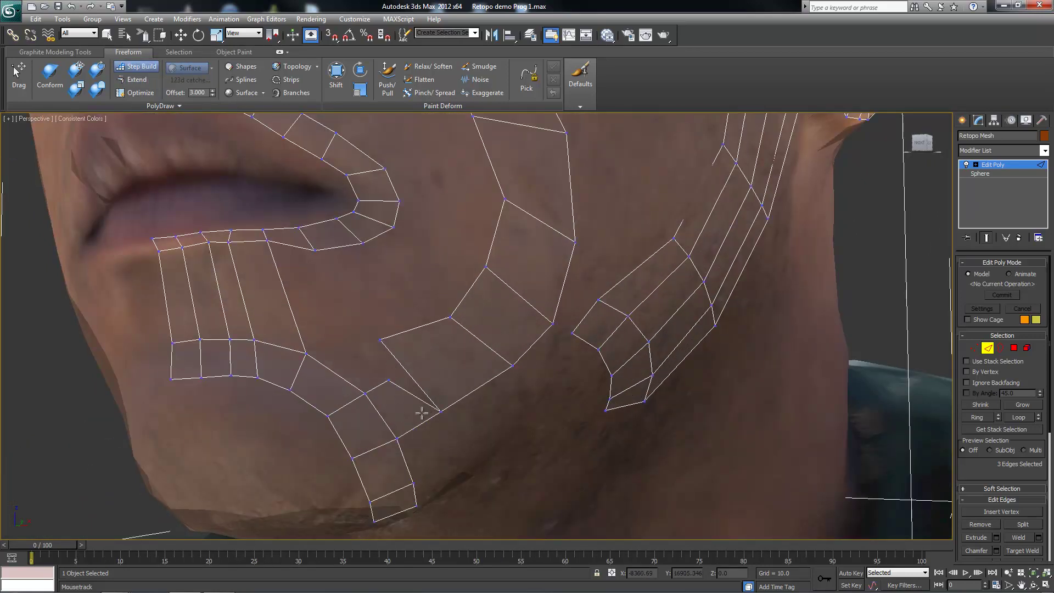
pyautogui.scroll(-2, 366, 357)
pyautogui.moveTo(367, 356)
pyautogui.keyDown('alt'); pyautogui.mouseDown(button='middle')
pyautogui.moveTo(365, 376)
pyautogui.moveTo(412, 384)
pyautogui.mouseUp(button='middle'); pyautogui.keyUp('alt')
pyautogui.scroll(-3, 411, 384)
pyautogui.scroll(1, 414, 382)
# Select the three polygons just under the lower lip and extrude them
pyautogui.press('4')
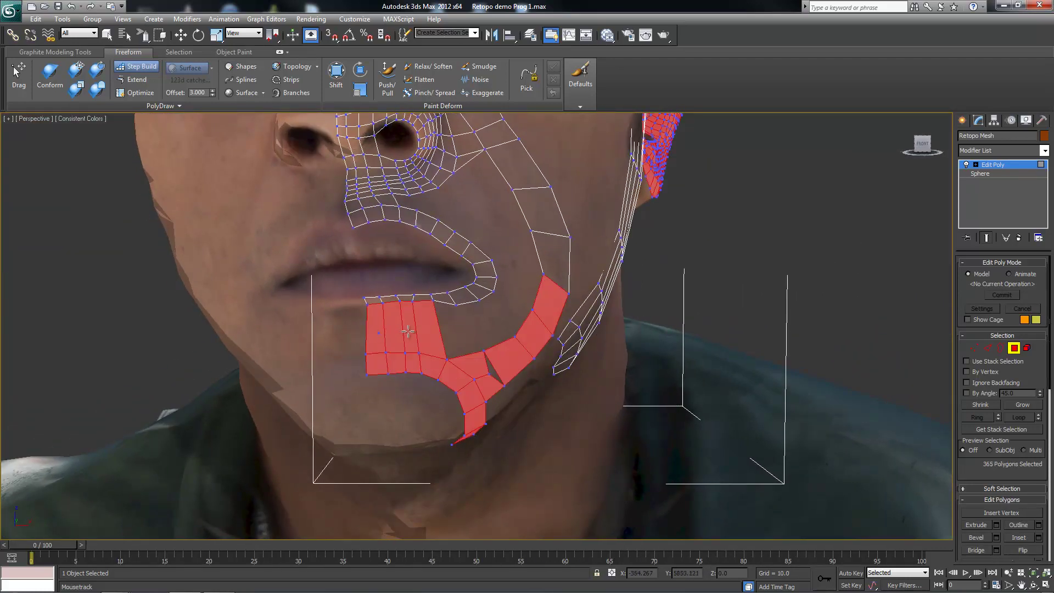
pyautogui.press('w')
pyautogui.click(407, 338)
pyautogui.keyDown('ctrl'); pyautogui.click(391, 338); pyautogui.keyUp('ctrl')
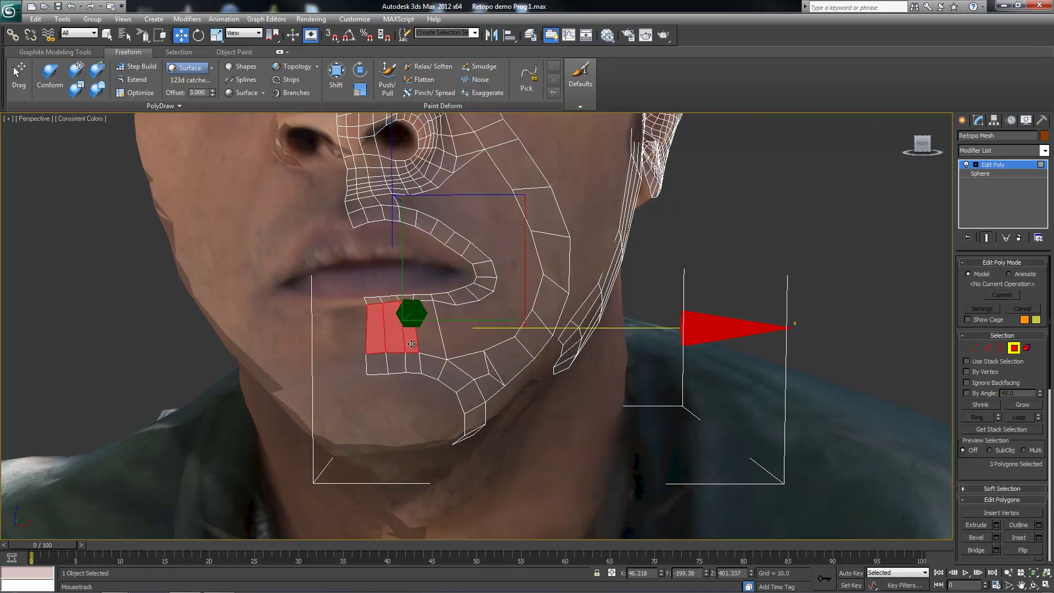
pyautogui.scroll(3, 351, 332)
pyautogui.scroll(-2, 350, 333)
pyautogui.rightClick(324, 308)
pyautogui.press('Escape')
pyautogui.rightClick(324, 311)
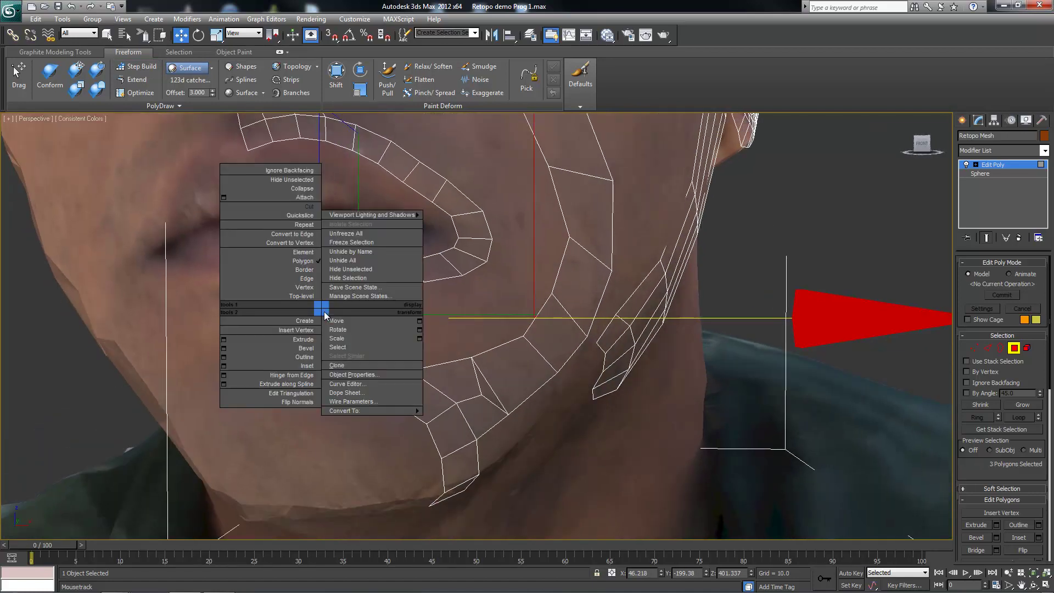
pyautogui.click(311, 339)
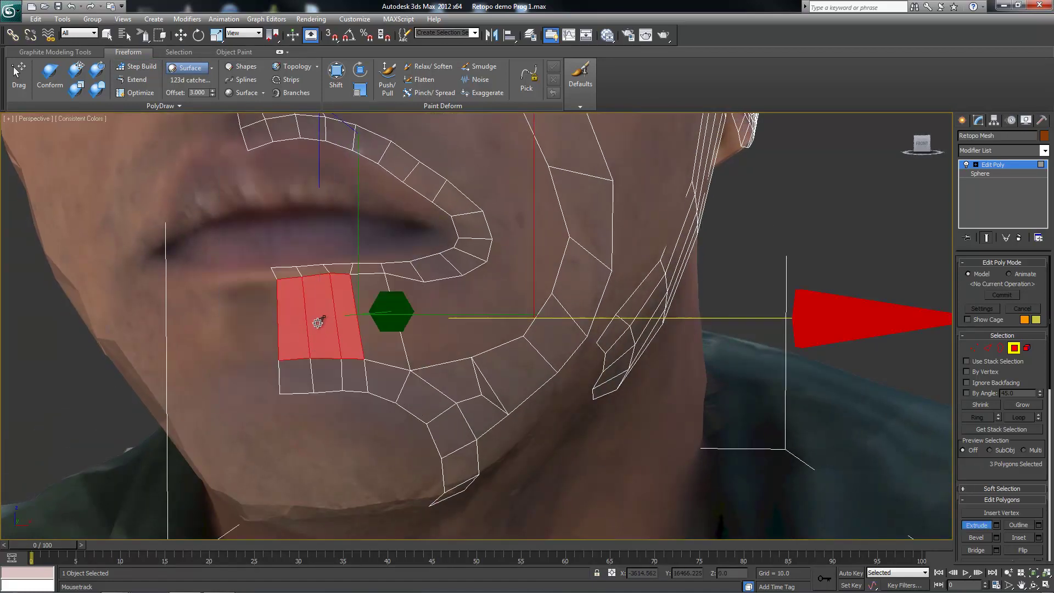
# Bevel the three chin polygons inward
pyautogui.rightClick(317, 324)
pyautogui.click(299, 360)
pyautogui.moveTo(348, 313); pyautogui.dragTo(326, 328)
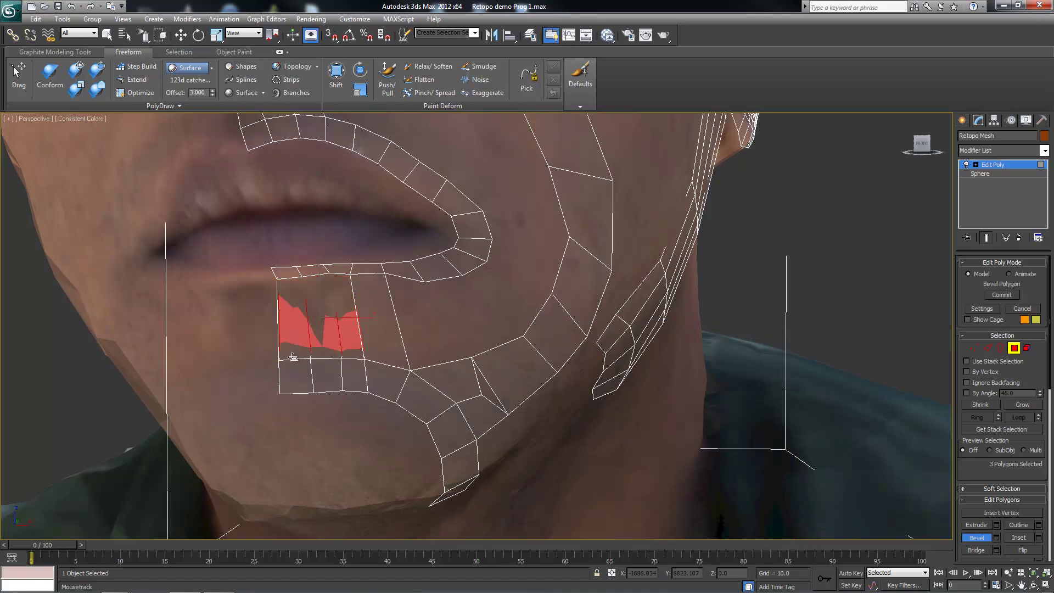
pyautogui.rightClick(268, 302)
pyautogui.click(279, 301)
pyautogui.click(50, 76)
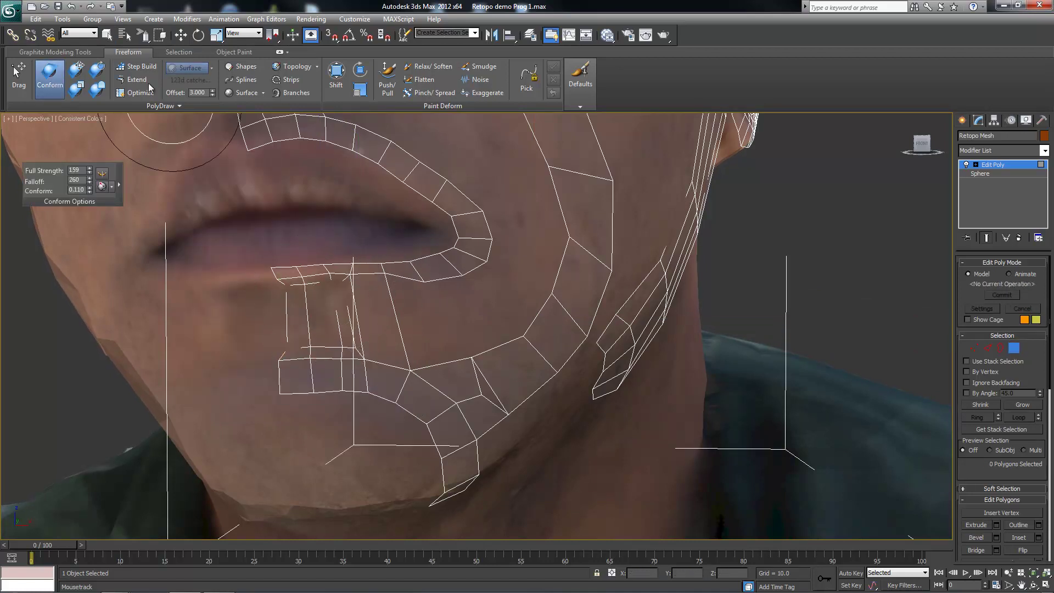
# Conform the chin polygons onto the scan surface and orbit to a profile view
pyautogui.moveTo(329, 293); pyautogui.dragTo(314, 296)
pyautogui.scroll(-3, 313, 297)
pyautogui.keyDown('alt'); pyautogui.moveTo(373, 340); pyautogui.dragTo(306, 259, button='middle'); pyautogui.keyUp('alt')
pyautogui.scroll(-2, 400, 288)
pyautogui.keyDown('alt'); pyautogui.moveTo(400, 287); pyautogui.dragTo(377, 277, button='middle'); pyautogui.keyUp('alt')
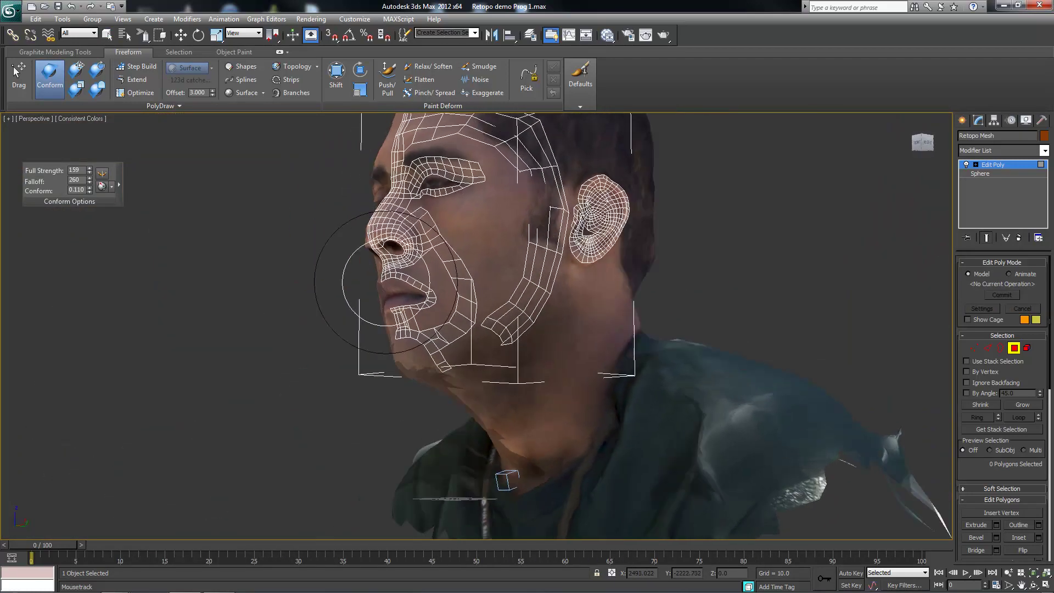
pyautogui.scroll(5, 376, 293)
# Reshape the cheek strip down onto the scanned jaw with Transform Conform
pyautogui.click(76, 69)
pyautogui.moveTo(512, 423); pyautogui.dragTo(529, 384)
pyautogui.keyDown('alt'); pyautogui.moveTo(558, 283); pyautogui.dragTo(529, 247, button='middle'); pyautogui.keyUp('alt')
pyautogui.moveTo(529, 247); pyautogui.dragTo(553, 318)
pyautogui.moveTo(553, 317)
pyautogui.keyDown('alt'); pyautogui.mouseDown(button='middle')
pyautogui.moveTo(551, 192)
pyautogui.moveTo(536, 235)
pyautogui.moveTo(505, 267)
pyautogui.mouseUp(button='middle'); pyautogui.keyUp('alt')
pyautogui.scroll(-2, 505, 267)
pyautogui.scroll(-3, 492, 330)
pyautogui.moveTo(522, 324)
pyautogui.keyDown('alt'); pyautogui.mouseDown(button='middle')
pyautogui.moveTo(565, 295)
pyautogui.moveTo(488, 307)
pyautogui.moveTo(444, 247)
pyautogui.mouseUp(button='middle'); pyautogui.keyUp('alt')
pyautogui.moveTo(444, 247)
pyautogui.keyDown('ctrl'); pyautogui.keyDown('shift'); pyautogui.mouseDown()
pyautogui.moveTo(434, 247)
pyautogui.moveTo(440, 255)
pyautogui.mouseUp(); pyautogui.keyUp('shift'); pyautogui.keyUp('ctrl')
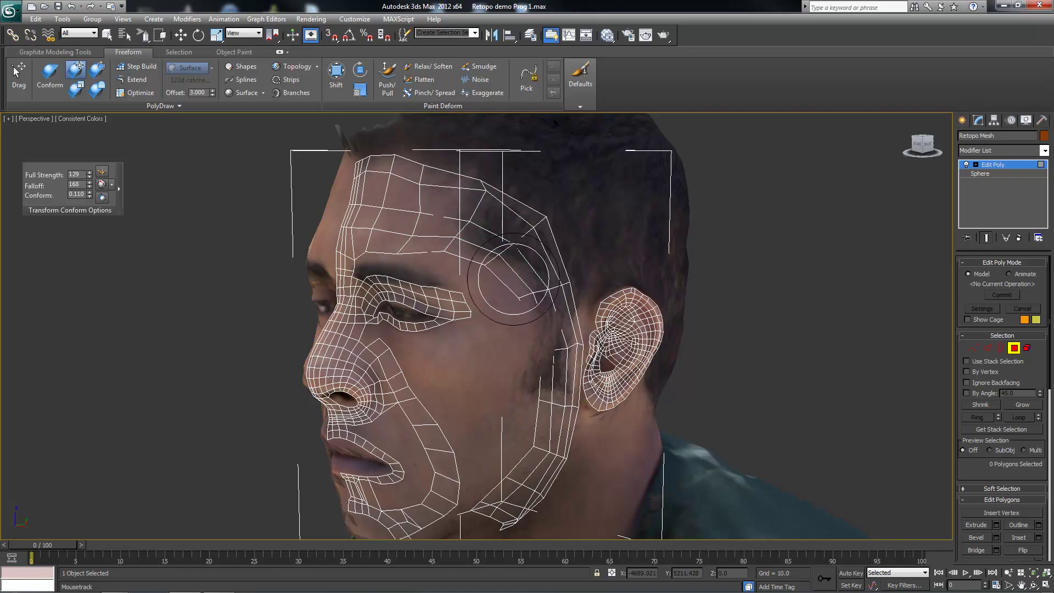
pyautogui.keyDown('alt'); pyautogui.moveTo(513, 280); pyautogui.dragTo(505, 294, button='middle'); pyautogui.keyUp('alt')
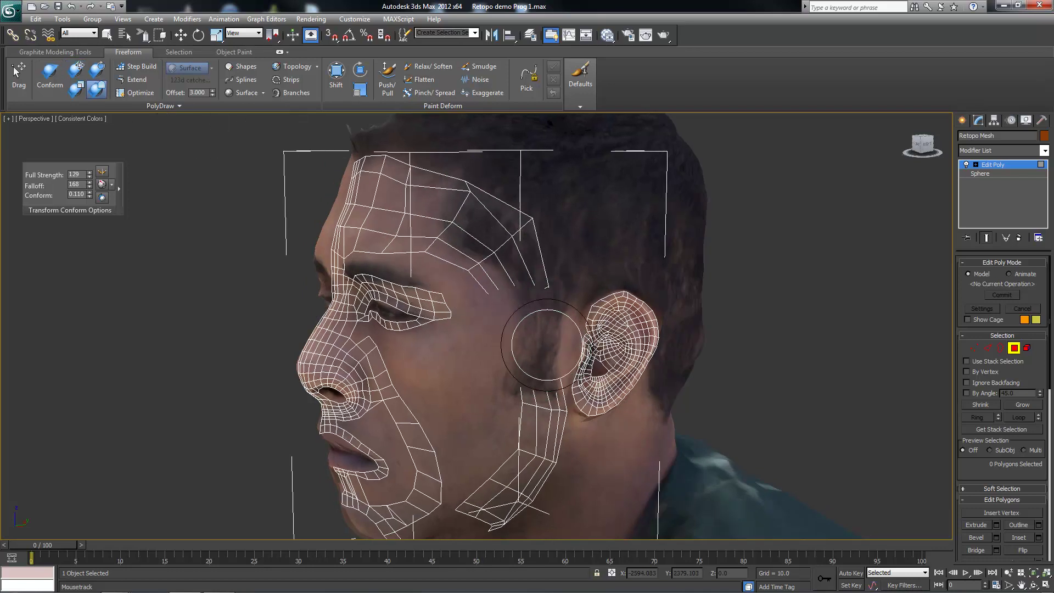
pyautogui.moveTo(542, 345)
pyautogui.keyDown('alt'); pyautogui.mouseDown(button='middle')
pyautogui.moveTo(505, 339)
pyautogui.moveTo(225, 118)
pyautogui.mouseUp(button='middle'); pyautogui.keyUp('alt')
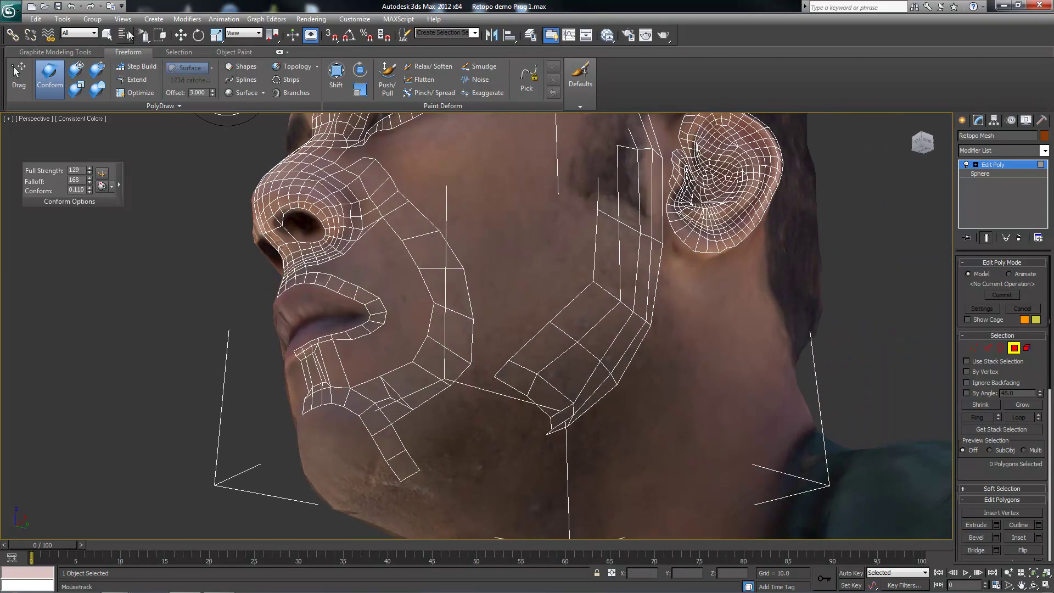
# Extend a block of 12 new quads from the open edges down along the jaw
pyautogui.click(134, 80)
pyautogui.moveTo(549, 415)
pyautogui.keyDown('shift'); pyautogui.mouseDown()
pyautogui.moveTo(483, 390)
pyautogui.moveTo(484, 424)
pyautogui.moveTo(408, 433)
pyautogui.mouseUp(); pyautogui.keyUp('shift')
pyautogui.moveTo(408, 432)
pyautogui.keyDown('alt'); pyautogui.mouseDown(button='middle')
pyautogui.moveTo(576, 388)
pyautogui.moveTo(459, 434)
pyautogui.mouseUp(button='middle'); pyautogui.keyUp('alt')
pyautogui.scroll(2, 458, 434)
pyautogui.scroll(3, 459, 433)
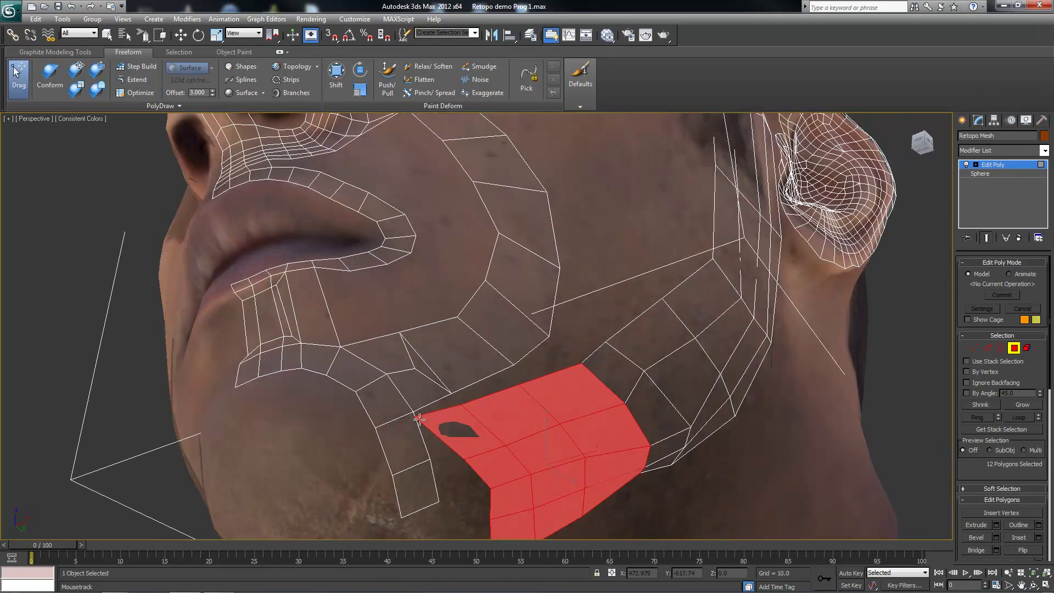
# Orbit to the new jaw polygons and switch the mesh to Edge sub-object level
pyautogui.keyDown('alt'); pyautogui.moveTo(460, 404); pyautogui.dragTo(459, 447, button='middle'); pyautogui.keyUp('alt')
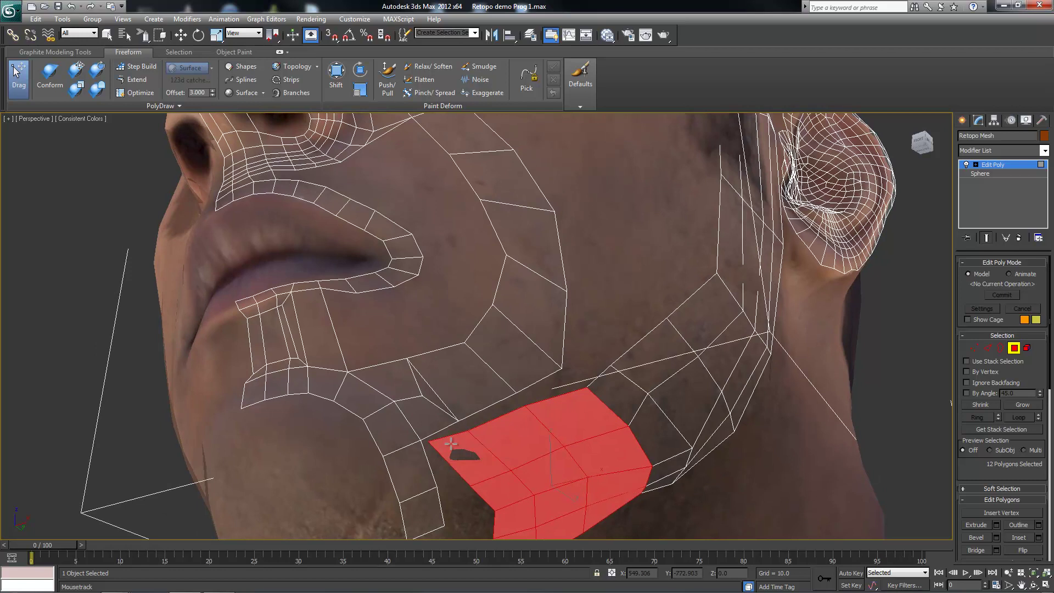
pyautogui.rightClick(451, 442)
pyautogui.rightClick(446, 434)
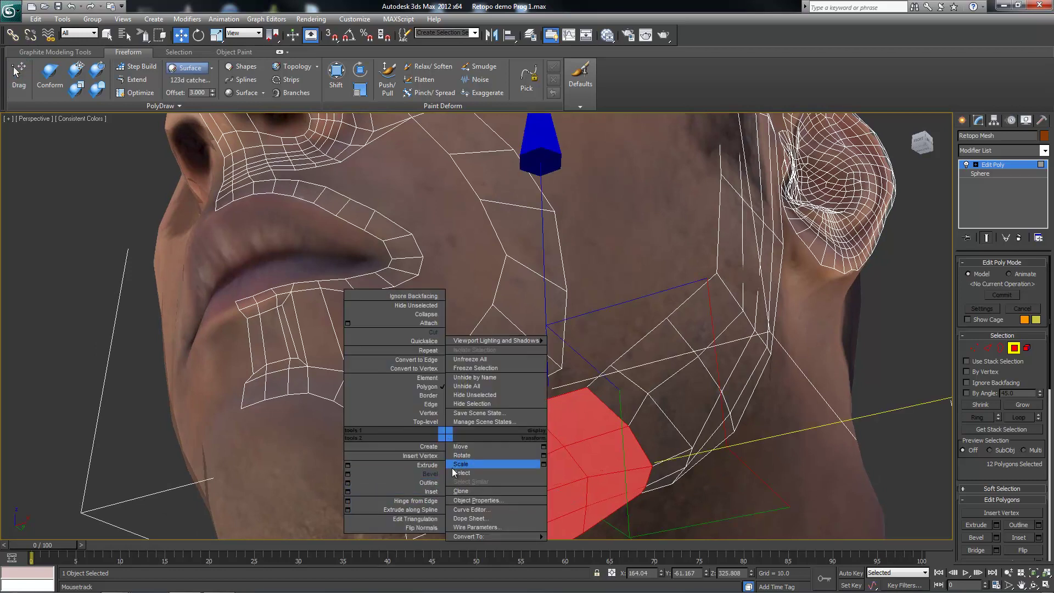
pyautogui.click(453, 470)
pyautogui.press('2')
# Target-weld the jaw patch edges onto the adjacent cheek strip edges
pyautogui.rightClick(447, 437)
pyautogui.click(429, 501)
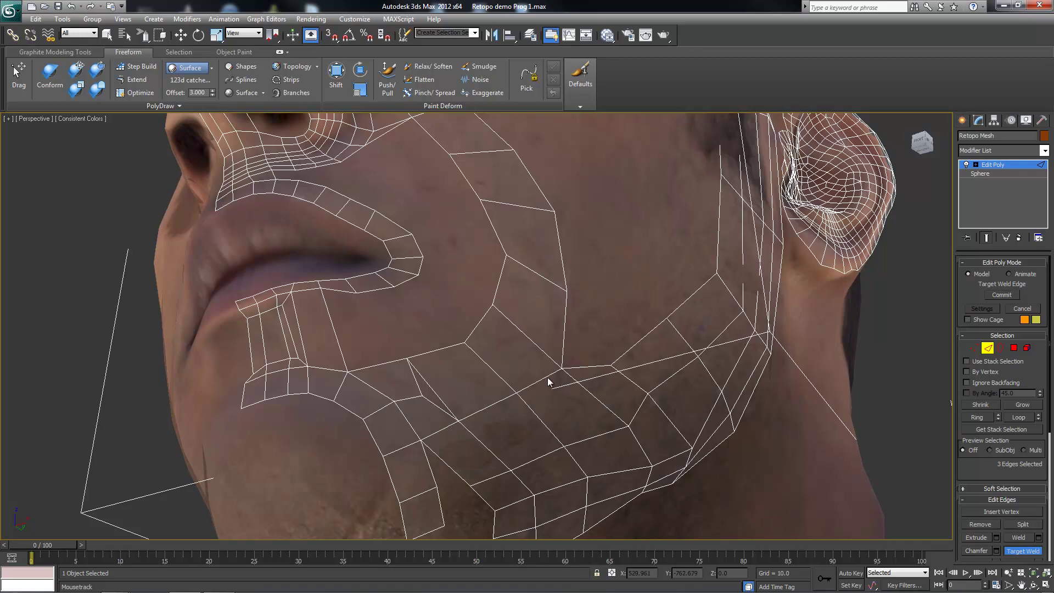
pyautogui.scroll(-5, 521, 398)
pyautogui.scroll(5, 467, 406)
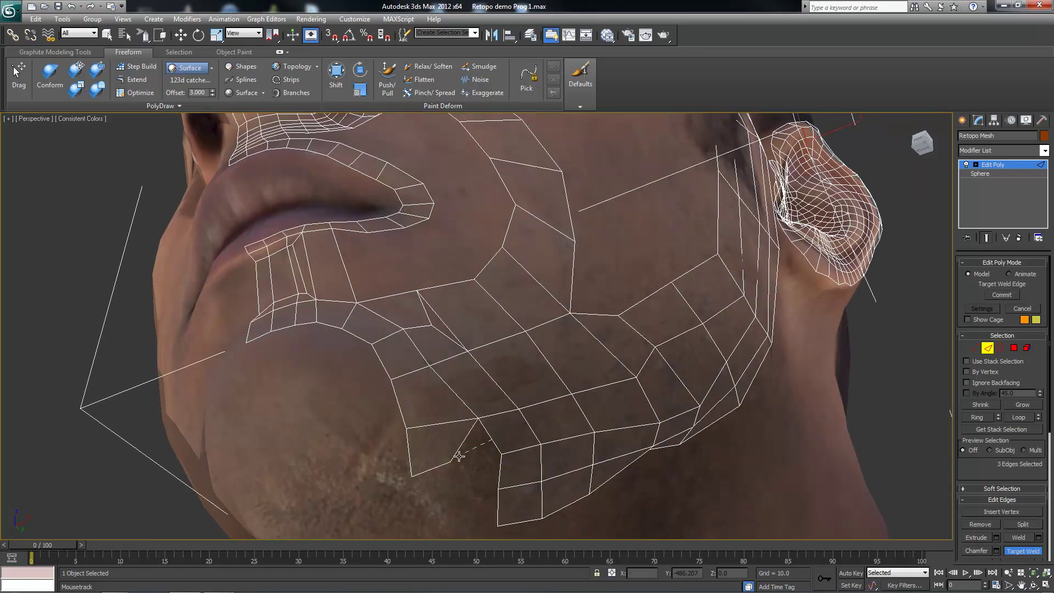
pyautogui.click(459, 455)
pyautogui.scroll(-3, 461, 463)
pyautogui.scroll(-2, 461, 464)
pyautogui.click(97, 89)
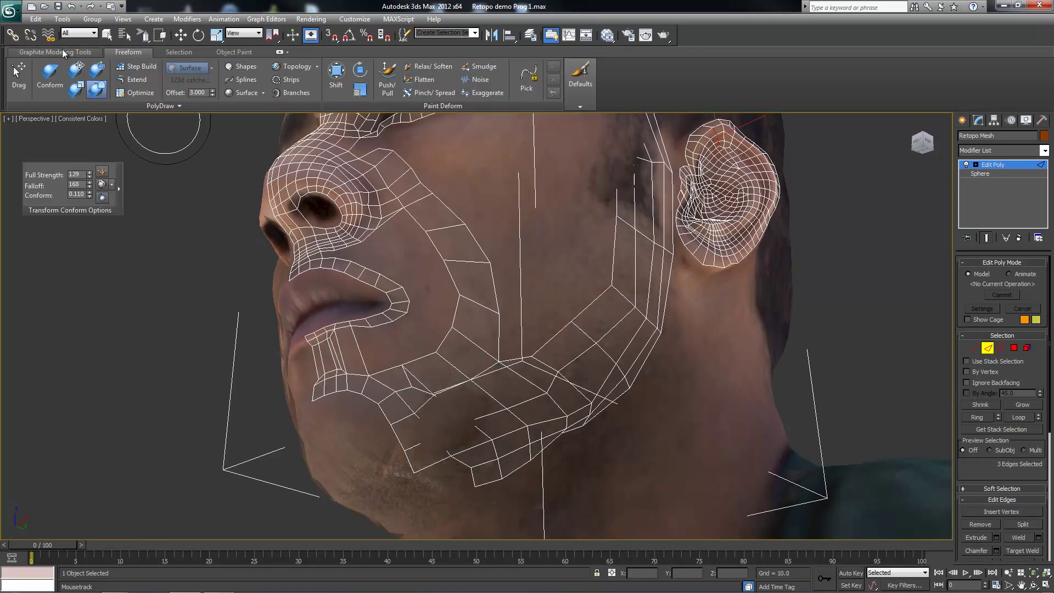
# Brush the jaw edges onto the scan with an enlarged, stronger Conform brush
pyautogui.click(50, 77)
pyautogui.moveTo(466, 456)
pyautogui.keyDown('alt'); pyautogui.mouseDown(button='middle')
pyautogui.moveTo(464, 406)
pyautogui.moveTo(433, 418)
pyautogui.mouseUp(button='middle'); pyautogui.keyUp('alt')
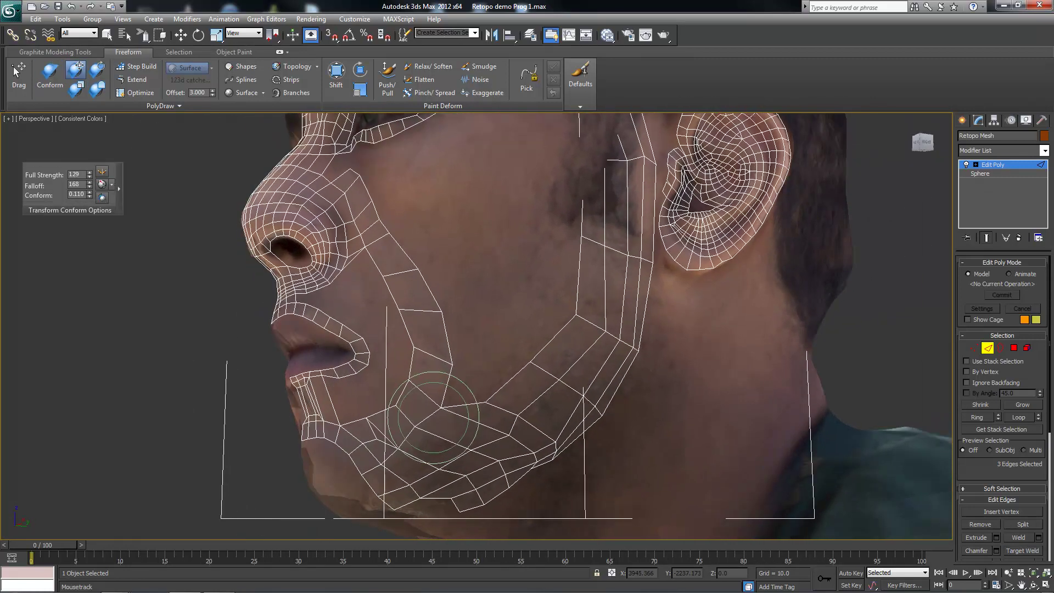
pyautogui.moveTo(431, 440)
pyautogui.keyDown('alt'); pyautogui.mouseDown(button='middle')
pyautogui.moveTo(428, 453)
pyautogui.moveTo(501, 443)
pyautogui.mouseUp(button='middle'); pyautogui.keyUp('alt')
pyautogui.keyDown('alt'); pyautogui.moveTo(541, 353); pyautogui.dragTo(603, 360, button='middle'); pyautogui.keyUp('alt')
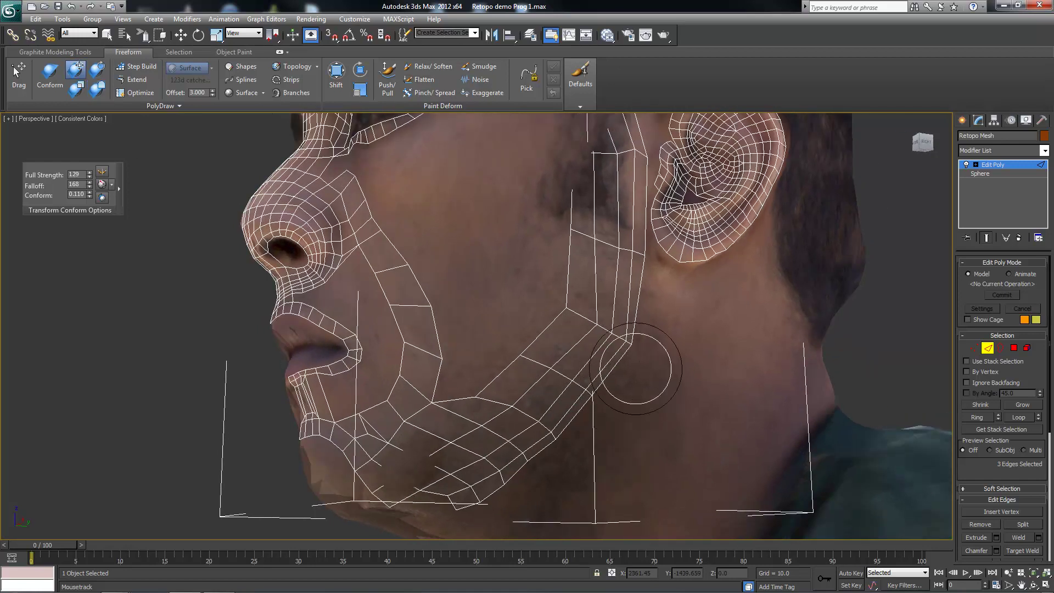
pyautogui.keyDown('ctrl'); pyautogui.keyDown('shift'); pyautogui.moveTo(577, 420); pyautogui.dragTo(532, 460); pyautogui.keyUp('shift'); pyautogui.keyUp('ctrl')
pyautogui.moveTo(531, 460)
pyautogui.keyDown('alt'); pyautogui.mouseDown(button='middle')
pyautogui.moveTo(548, 379)
pyautogui.moveTo(532, 416)
pyautogui.moveTo(536, 384)
pyautogui.mouseUp(button='middle'); pyautogui.keyUp('alt')
pyautogui.scroll(4, 535, 384)
# Cut a new edge across the jaw strip
pyautogui.rightClick(509, 354)
pyautogui.click(495, 257)
pyautogui.click(347, 486)
pyautogui.moveTo(347, 486)
pyautogui.keyDown('alt'); pyautogui.mouseDown(button='middle')
pyautogui.moveTo(513, 348)
pyautogui.moveTo(489, 374)
pyautogui.moveTo(483, 324)
pyautogui.moveTo(512, 295)
pyautogui.moveTo(494, 285)
pyautogui.mouseUp(button='middle'); pyautogui.keyUp('alt')
pyautogui.rightClick(488, 378)
# Select and delete the stray triangle on the jaw at Polygon level
pyautogui.press('4')
pyautogui.click(489, 337)
pyautogui.press('Delete')
pyautogui.click(18, 71)
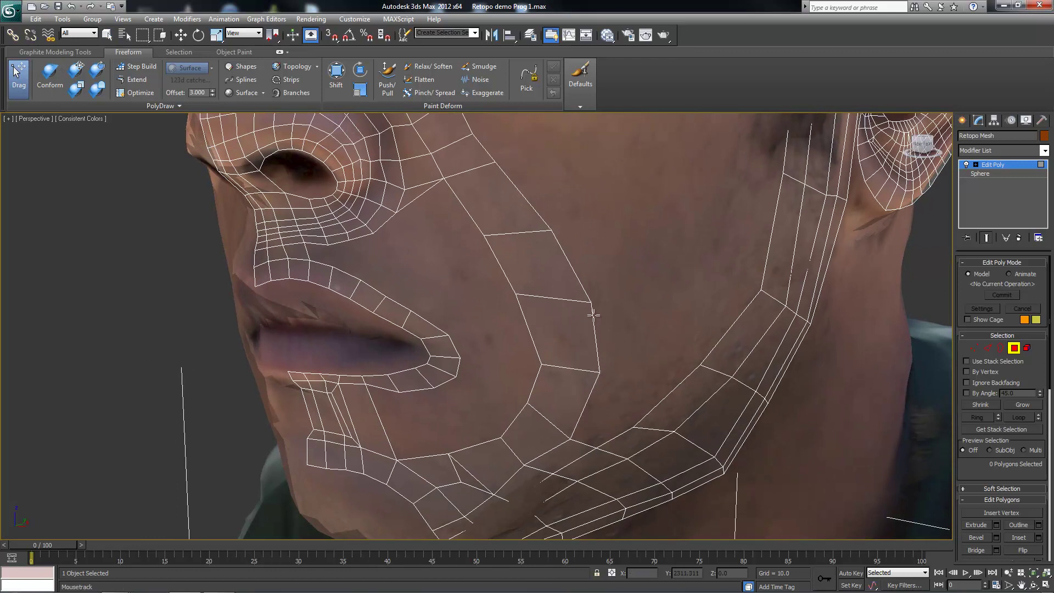
# Drag the jaw vertices so the strip's outer edge curves smoothly from chin toward the ear
pyautogui.keyDown('alt'); pyautogui.moveTo(593, 314); pyautogui.dragTo(559, 308, button='middle'); pyautogui.keyUp('alt')
pyautogui.moveTo(536, 449)
pyautogui.keyDown('alt'); pyautogui.mouseDown(button='middle')
pyautogui.moveTo(565, 389)
pyautogui.moveTo(520, 358)
pyautogui.mouseUp(button='middle'); pyautogui.keyUp('alt')
pyautogui.moveTo(480, 438); pyautogui.dragTo(470, 448)
pyautogui.moveTo(548, 475); pyautogui.dragTo(534, 484)
pyautogui.moveTo(577, 498); pyautogui.dragTo(570, 503)
pyautogui.moveTo(631, 426)
pyautogui.keyDown('alt'); pyautogui.mouseDown(button='middle')
pyautogui.moveTo(530, 411)
pyautogui.moveTo(470, 357)
pyautogui.moveTo(504, 428)
pyautogui.mouseUp(button='middle'); pyautogui.keyUp('alt')
pyautogui.moveTo(504, 427); pyautogui.dragTo(492, 420)
pyautogui.keyDown('alt'); pyautogui.moveTo(494, 363); pyautogui.dragTo(560, 335, button='middle'); pyautogui.keyUp('alt')
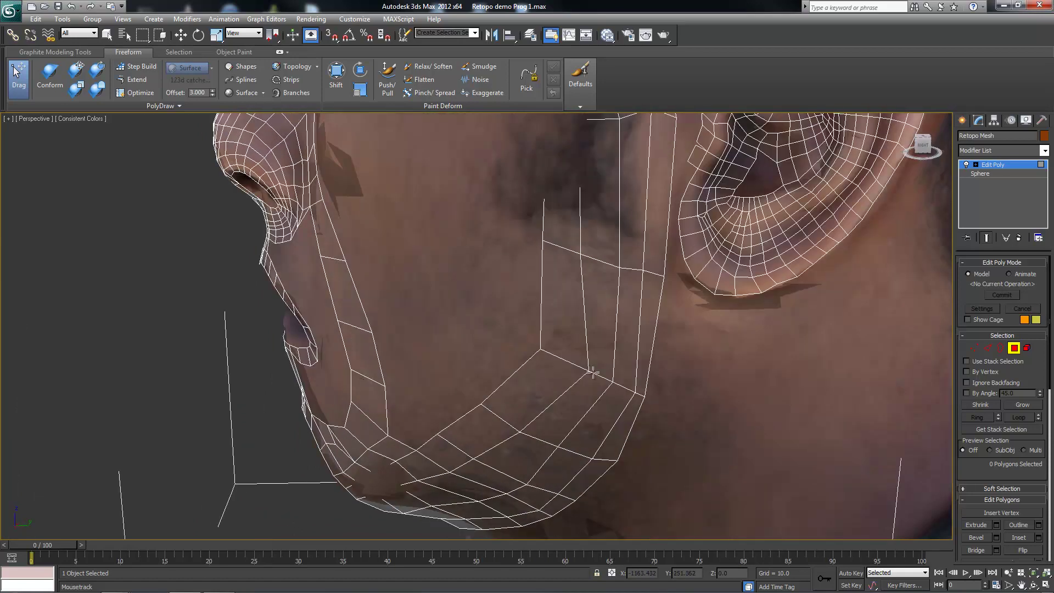
pyautogui.keyDown('alt'); pyautogui.moveTo(646, 398); pyautogui.dragTo(574, 356, button='middle'); pyautogui.keyUp('alt')
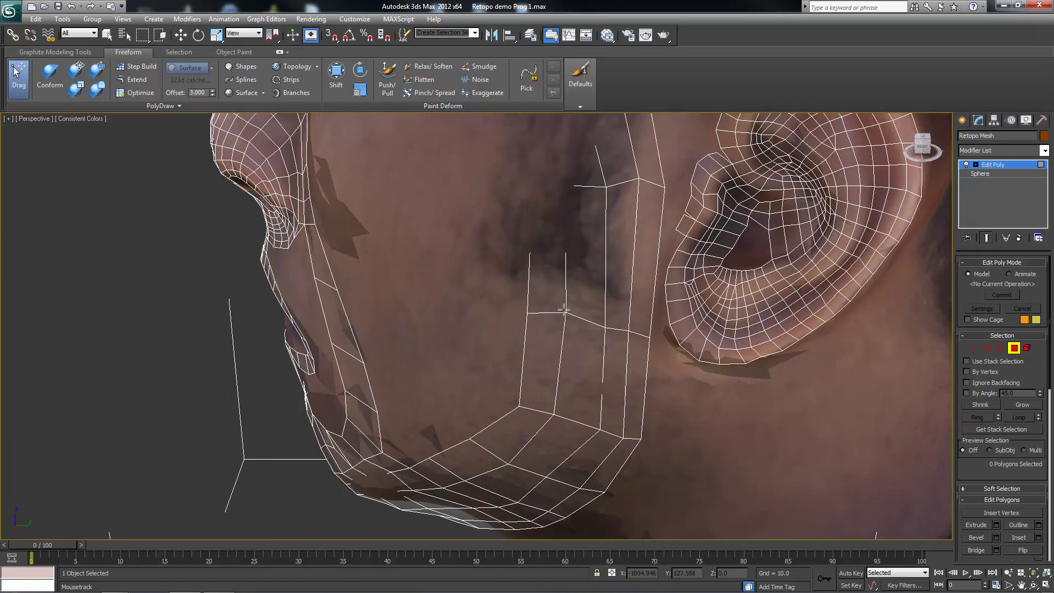
pyautogui.scroll(-5, 613, 354)
pyautogui.moveTo(582, 341)
pyautogui.keyDown('alt'); pyautogui.mouseDown(button='middle')
pyautogui.moveTo(558, 329)
pyautogui.moveTo(565, 318)
pyautogui.moveTo(505, 340)
pyautogui.moveTo(502, 296)
pyautogui.mouseUp(button='middle'); pyautogui.keyUp('alt')
# Try Step Build near the nose bridge, adding then removing a polygon
pyautogui.scroll(3, 502, 291)
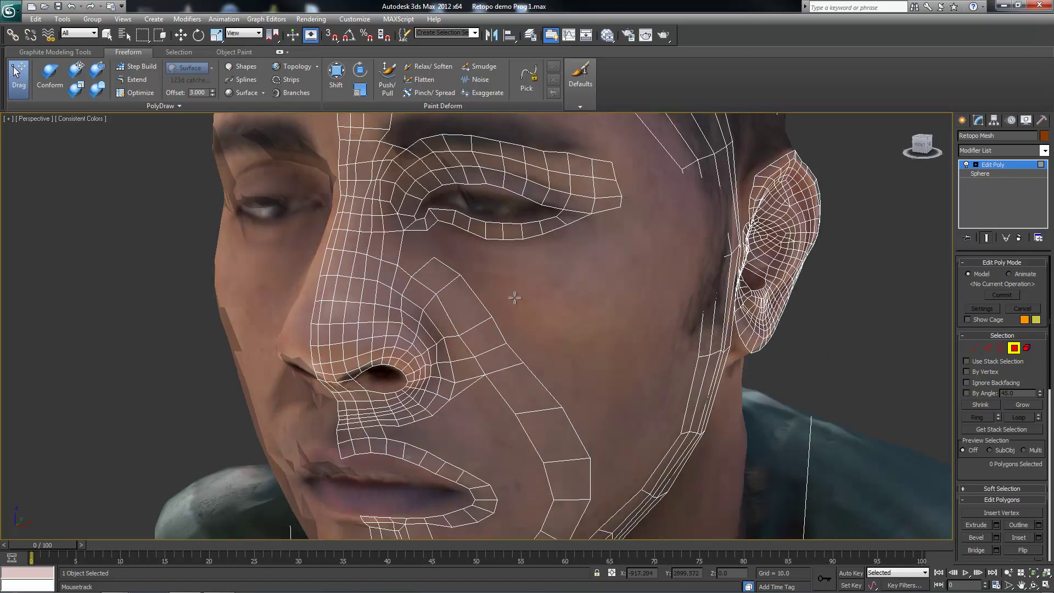
pyautogui.scroll(3, 499, 285)
pyautogui.scroll(3, 522, 305)
pyautogui.click(135, 66)
pyautogui.keyDown('shift'); pyautogui.click(364, 230); pyautogui.keyUp('shift')
pyautogui.keyDown('ctrl'); pyautogui.keyDown('shift'); pyautogui.click(363, 230); pyautogui.keyUp('shift'); pyautogui.keyUp('ctrl')
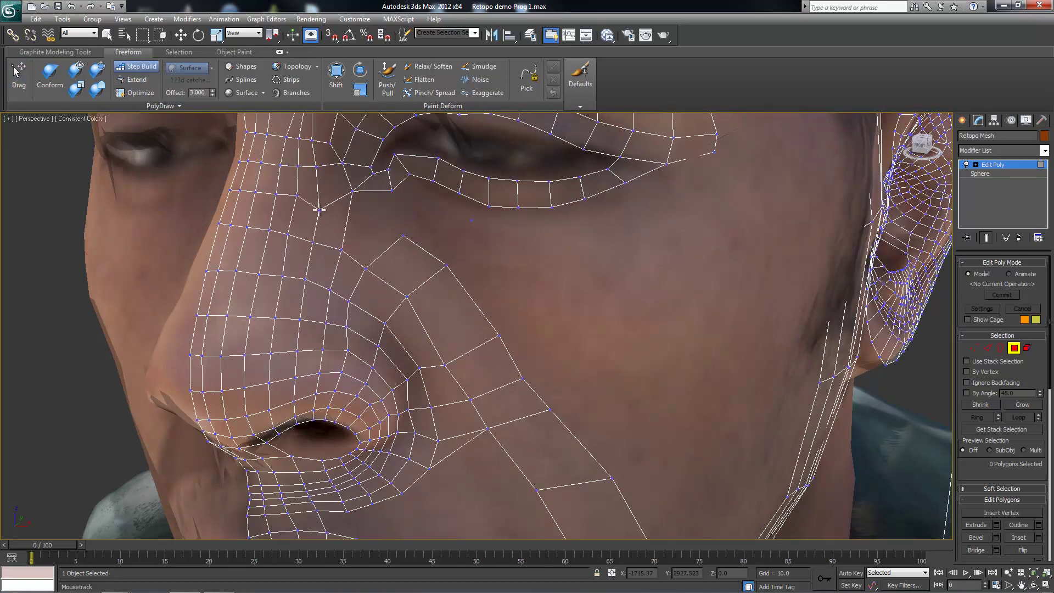
pyautogui.rightClick(335, 191)
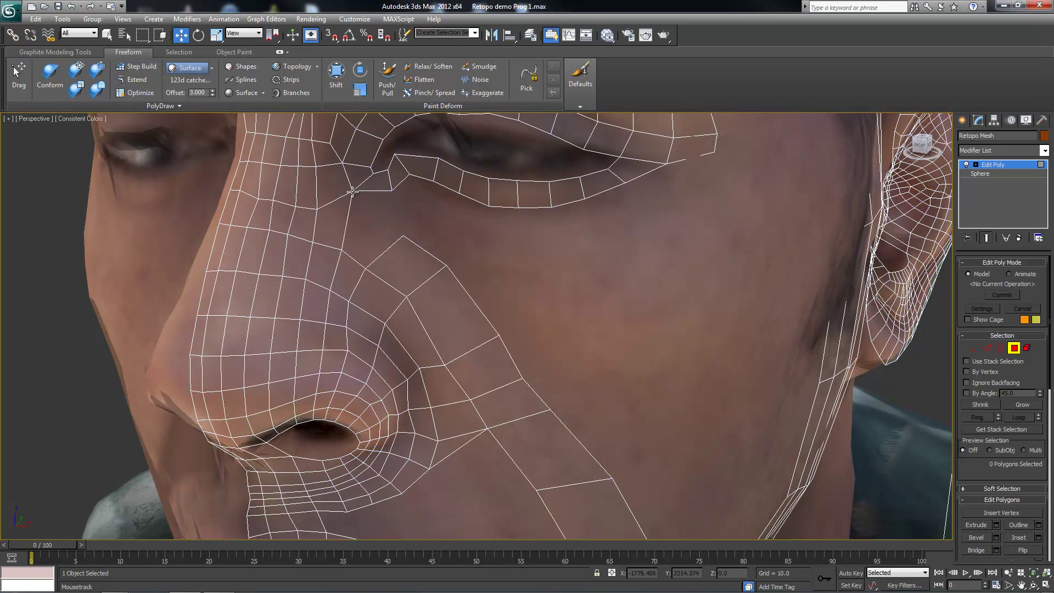
# Cut a new edge across the cheek below the eye and return to Edge level
pyautogui.click(244, 177)
pyautogui.rightClick(341, 215)
pyautogui.press('2')
pyautogui.click(134, 81)
pyautogui.click(136, 73)
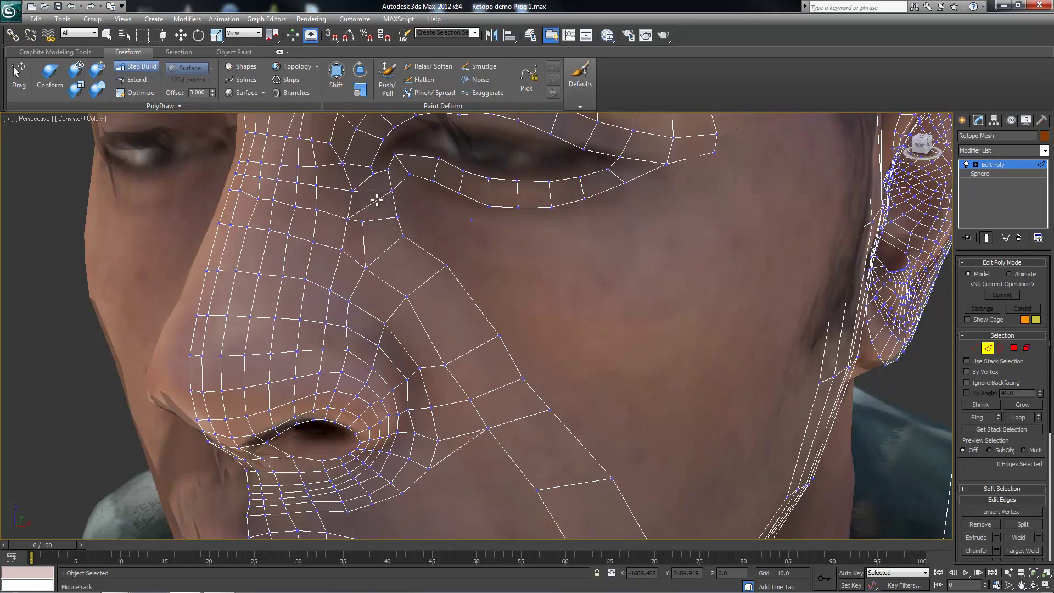
# Cut another edge running down the cheek
pyautogui.scroll(-3, 376, 199)
pyautogui.scroll(5, 425, 337)
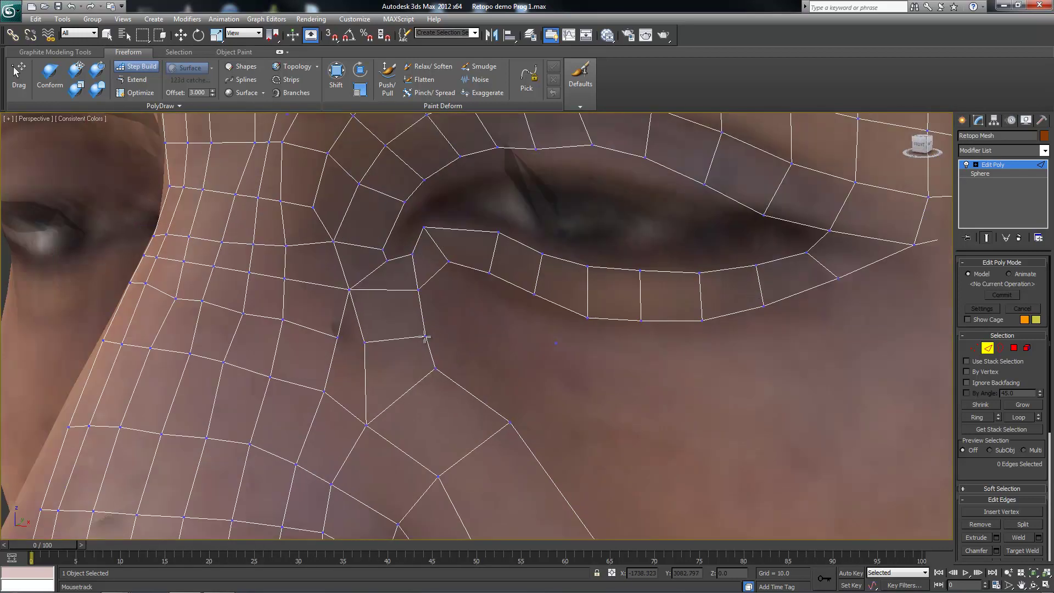
pyautogui.scroll(-2, 346, 241)
pyautogui.scroll(1, 377, 271)
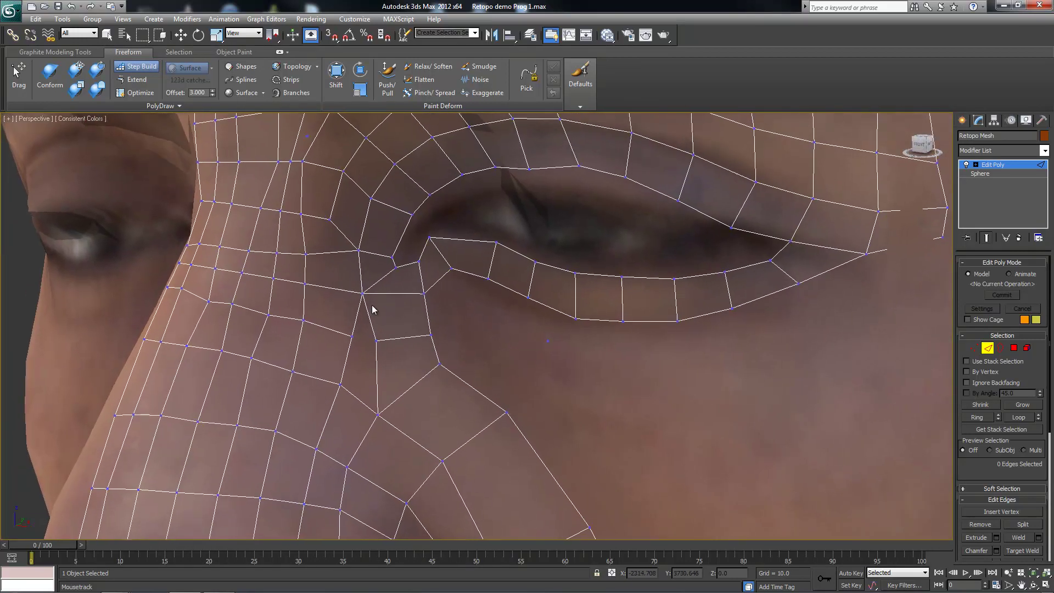
pyautogui.rightClick(373, 308)
pyautogui.rightClick(329, 219)
pyautogui.click(377, 237)
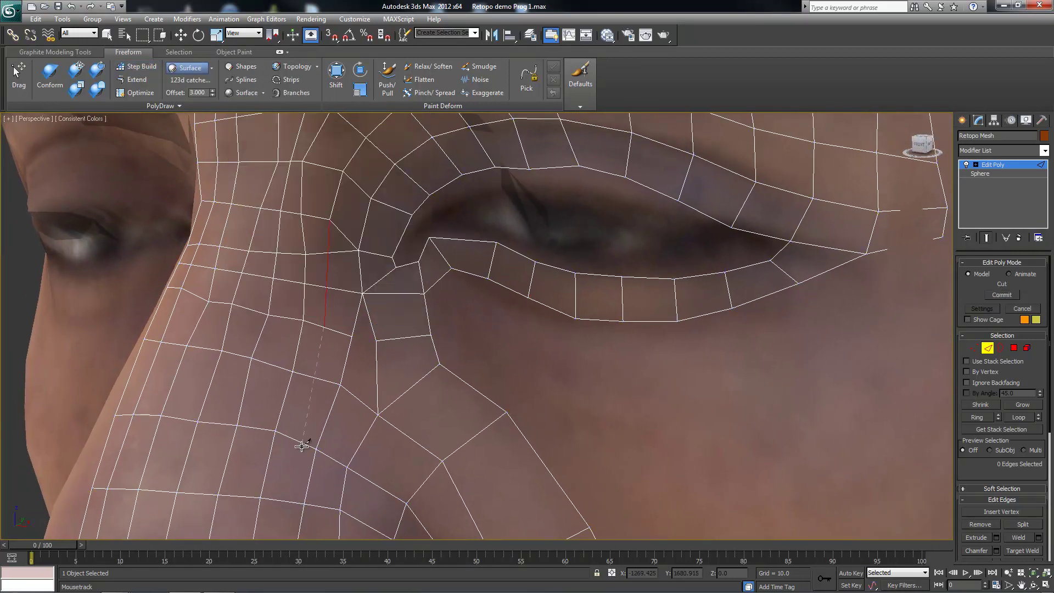
pyautogui.moveTo(342, 392); pyautogui.dragTo(225, 339, button='middle')
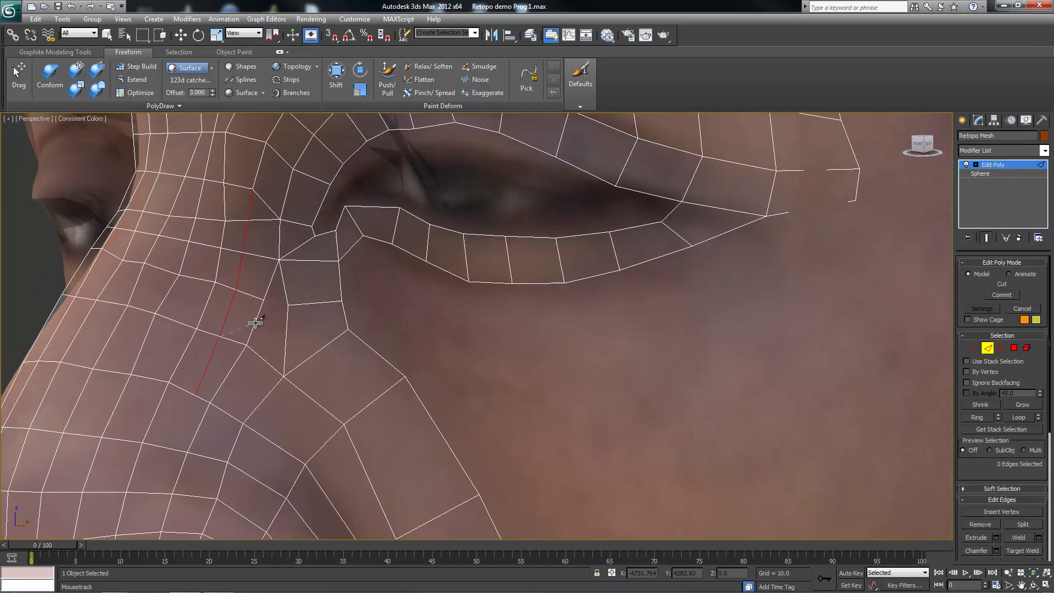
pyautogui.press('q')
# Move two cheek vertices at Vertex level to even out the loop
pyautogui.click(235, 344)
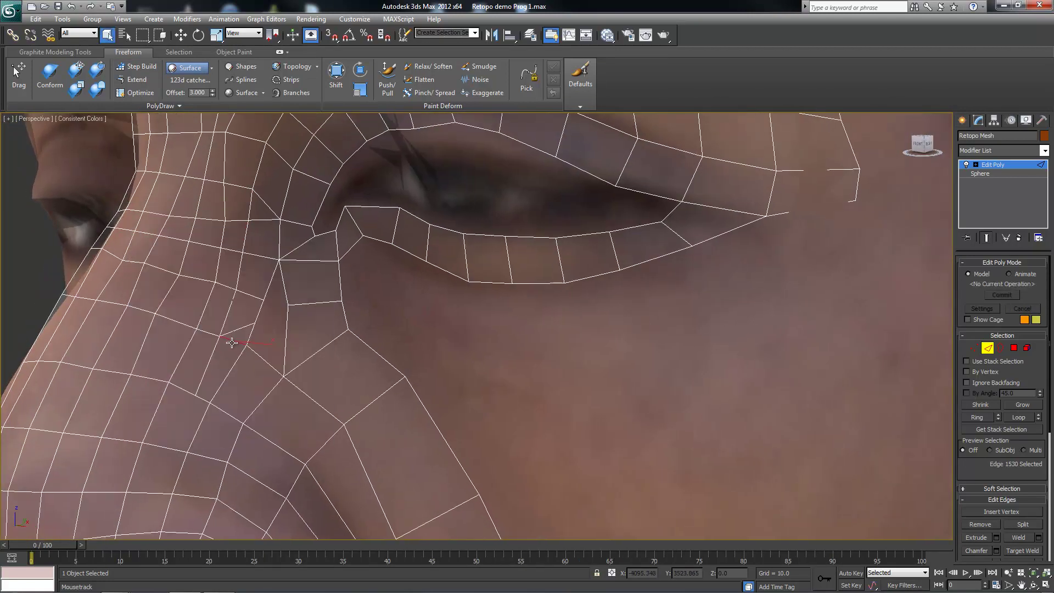
pyautogui.press('1')
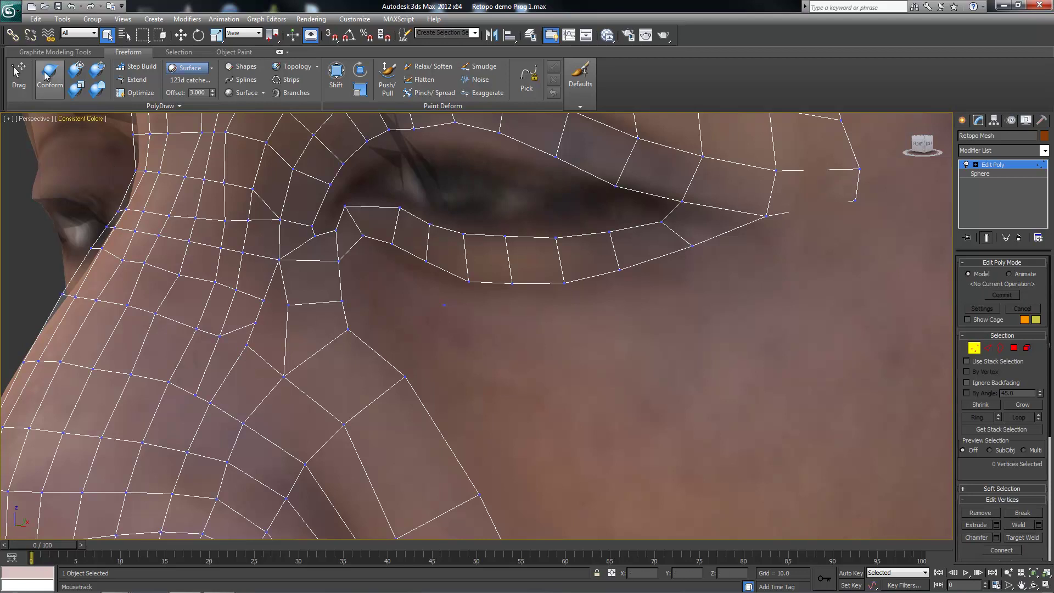
pyautogui.moveTo(348, 329); pyautogui.dragTo(357, 335)
pyautogui.moveTo(285, 378); pyautogui.dragTo(295, 371)
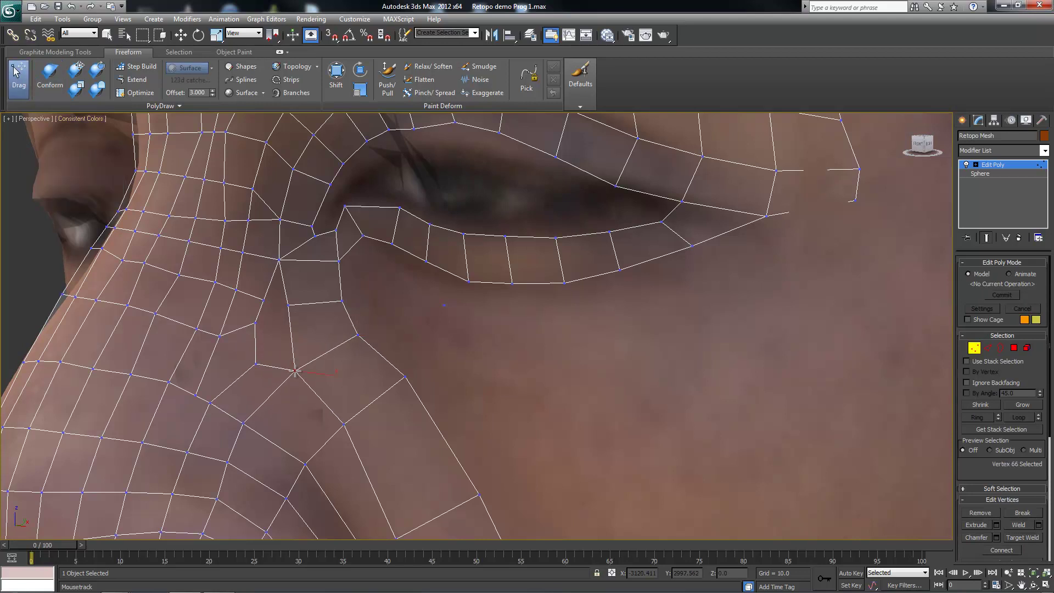
# Start another cut and select the thin polygon below the eye corner
pyautogui.scroll(-2, 269, 297)
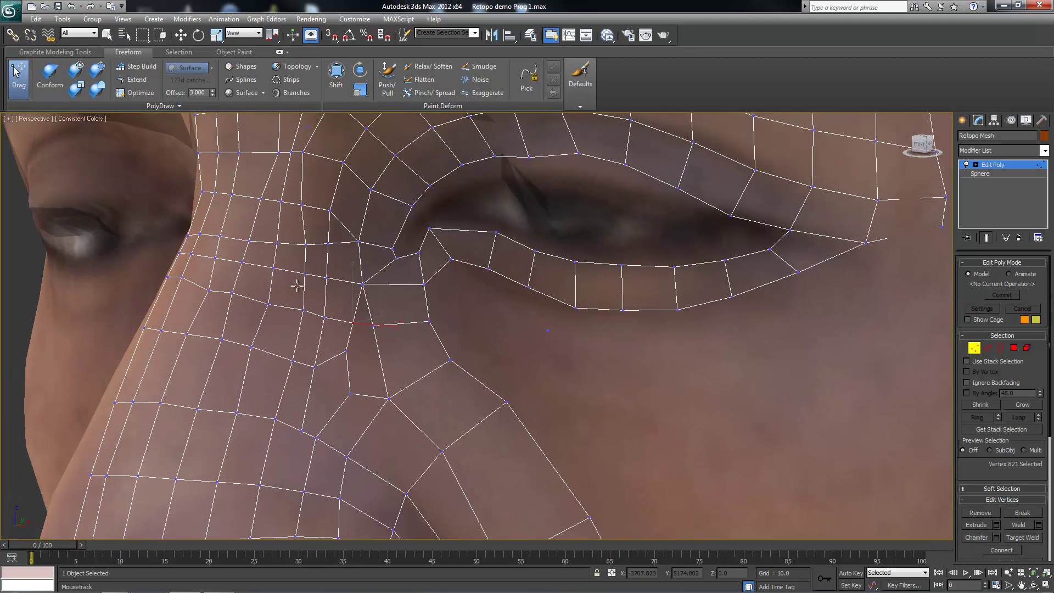
pyautogui.rightClick(332, 276)
pyautogui.click(345, 349)
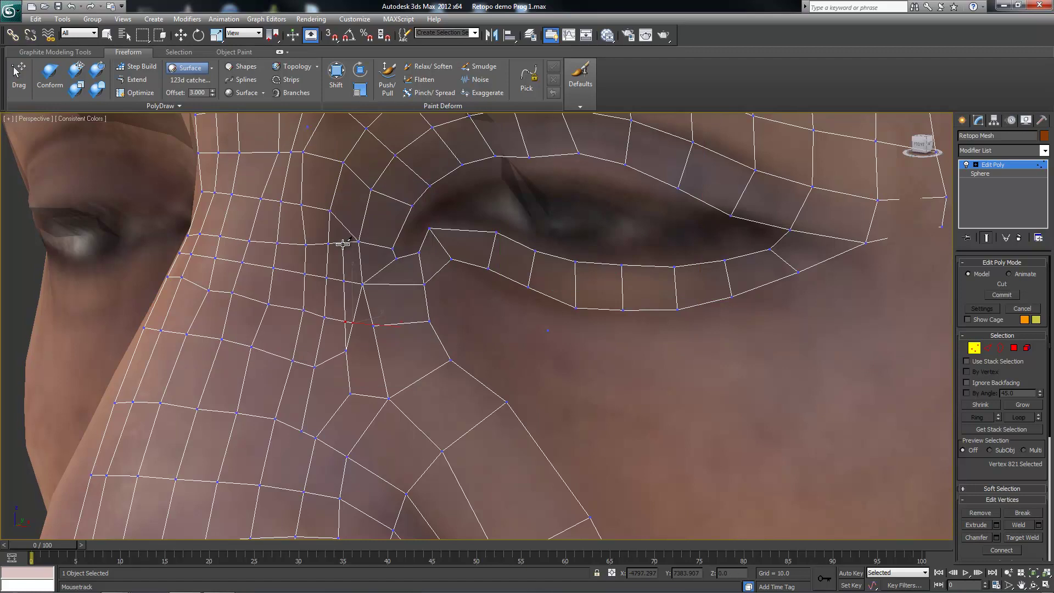
pyautogui.press('4')
pyautogui.click(348, 329)
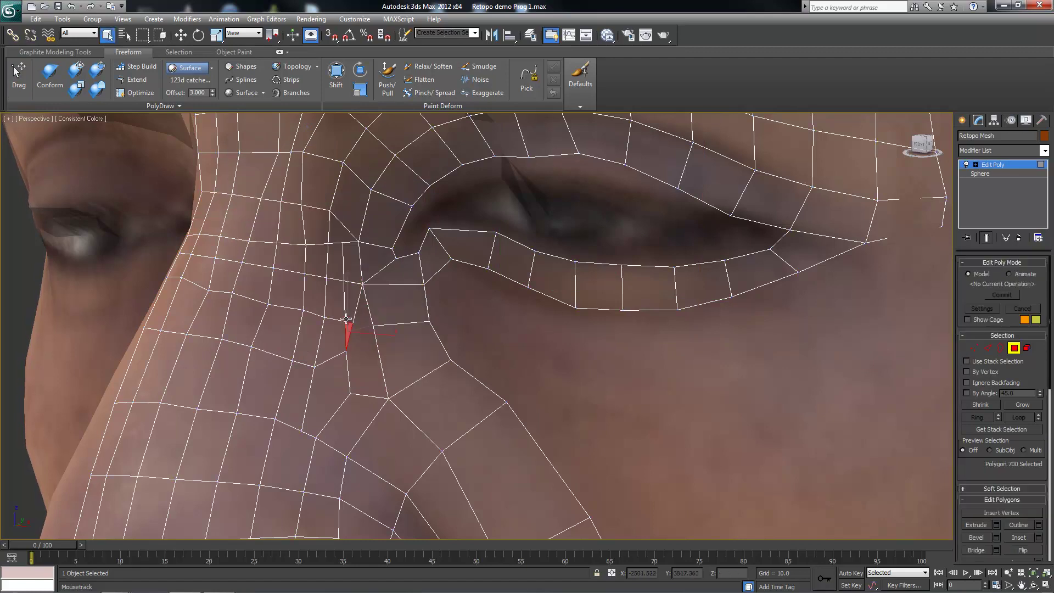
# Cut a new edge across the cheek beside the nose
pyautogui.keyDown('alt'); pyautogui.moveTo(347, 350); pyautogui.dragTo(316, 334, button='middle'); pyautogui.keyUp('alt')
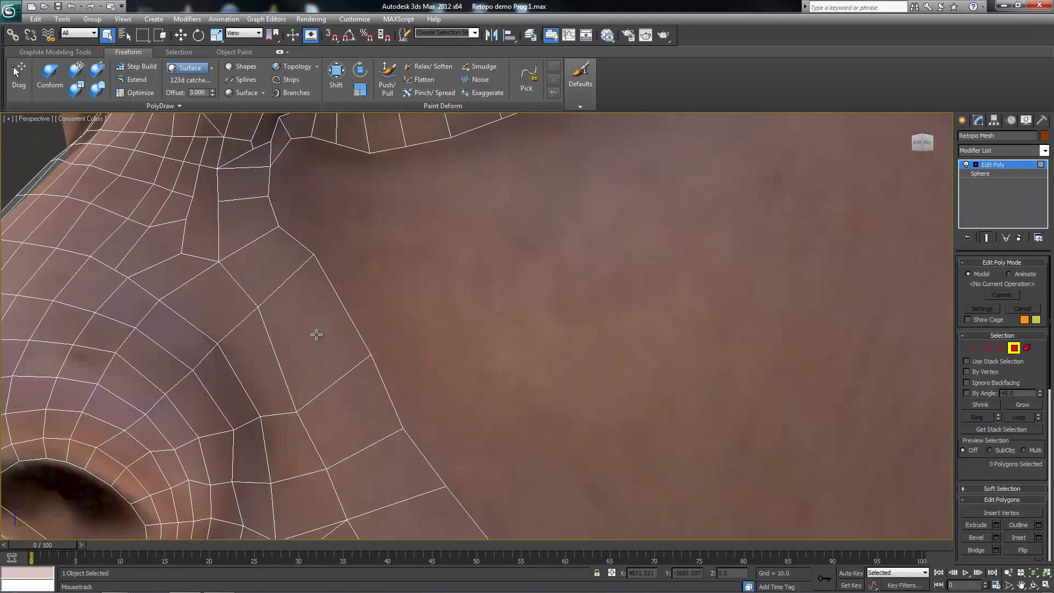
pyautogui.rightClick(186, 250)
pyautogui.click(165, 154)
pyautogui.click(237, 328)
pyautogui.rightClick(205, 286)
pyautogui.scroll(-4, 296, 420)
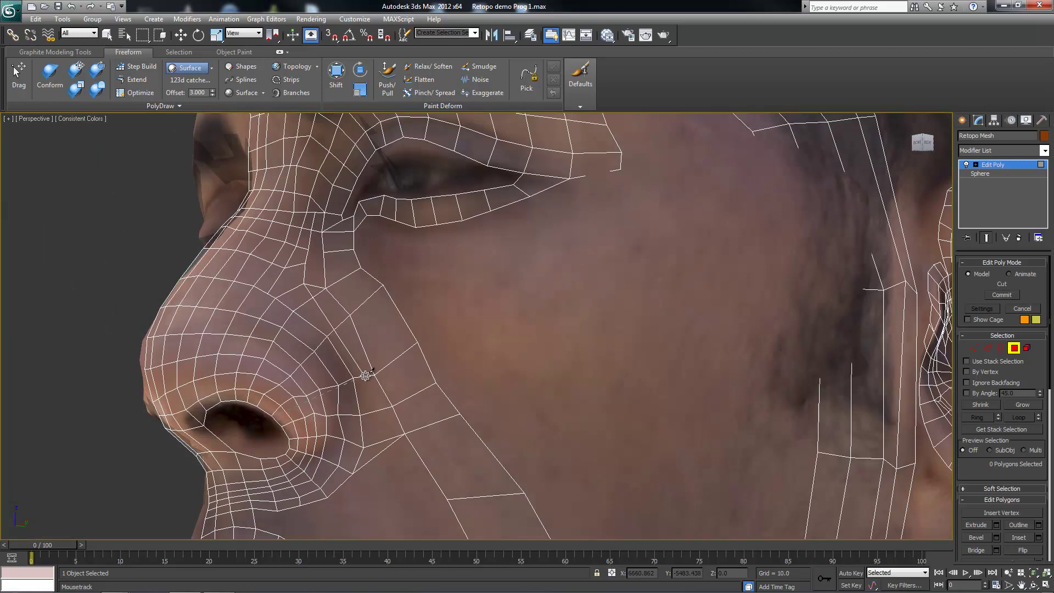
pyautogui.scroll(1, 385, 440)
pyautogui.scroll(1, 369, 426)
pyautogui.scroll(2, 326, 390)
pyautogui.rightClick(322, 397)
# Select the small triangle and the polygon below the eye corner, then go to Edge level
pyautogui.click(318, 393)
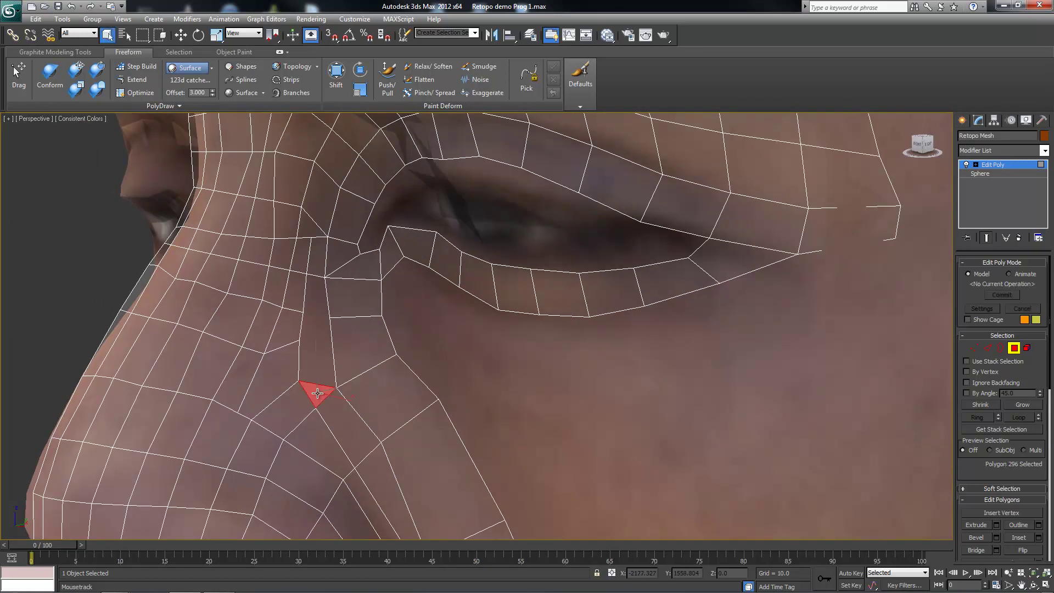
pyautogui.click(331, 364)
pyautogui.rightClick(331, 357)
pyautogui.click(352, 362)
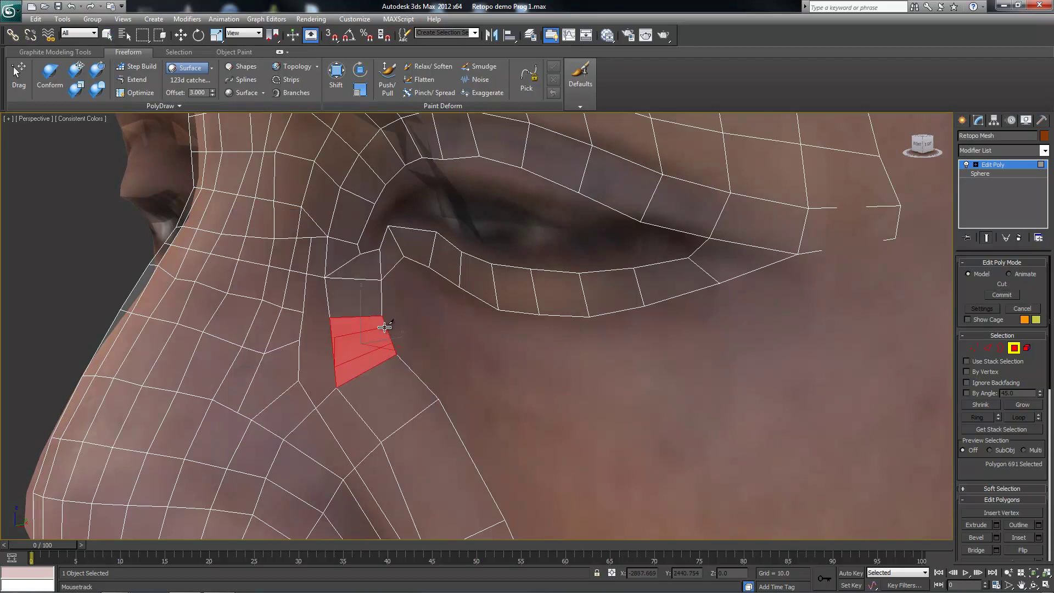
pyautogui.press('q')
pyautogui.press('2')
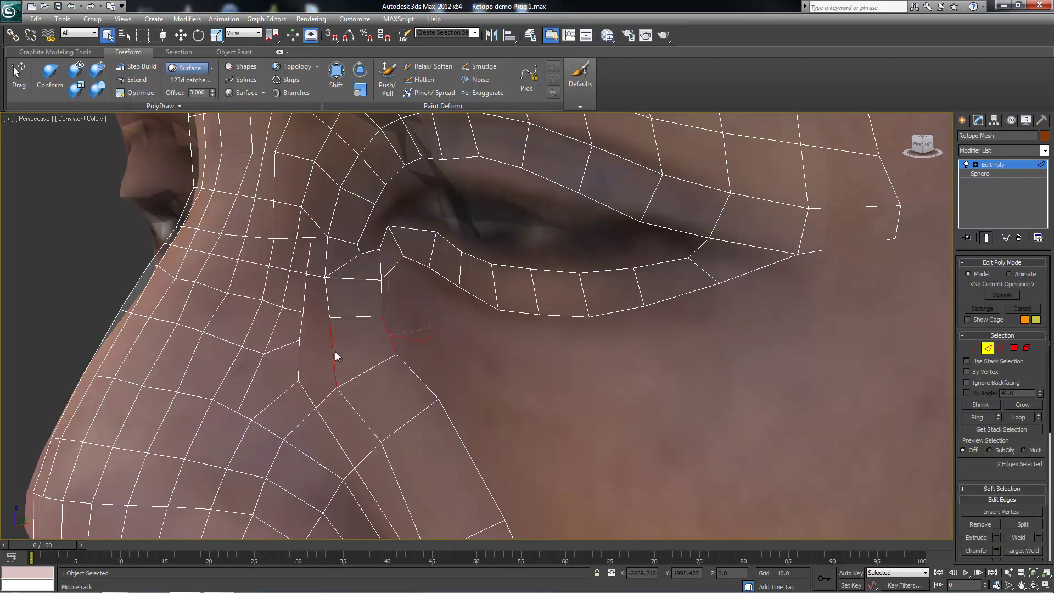
# Connect the selected cheek edges with a single new connecting edge
pyautogui.rightClick(336, 356)
pyautogui.click(322, 391)
pyautogui.click(482, 380)
pyautogui.click(136, 66)
pyautogui.scroll(-2, 319, 287)
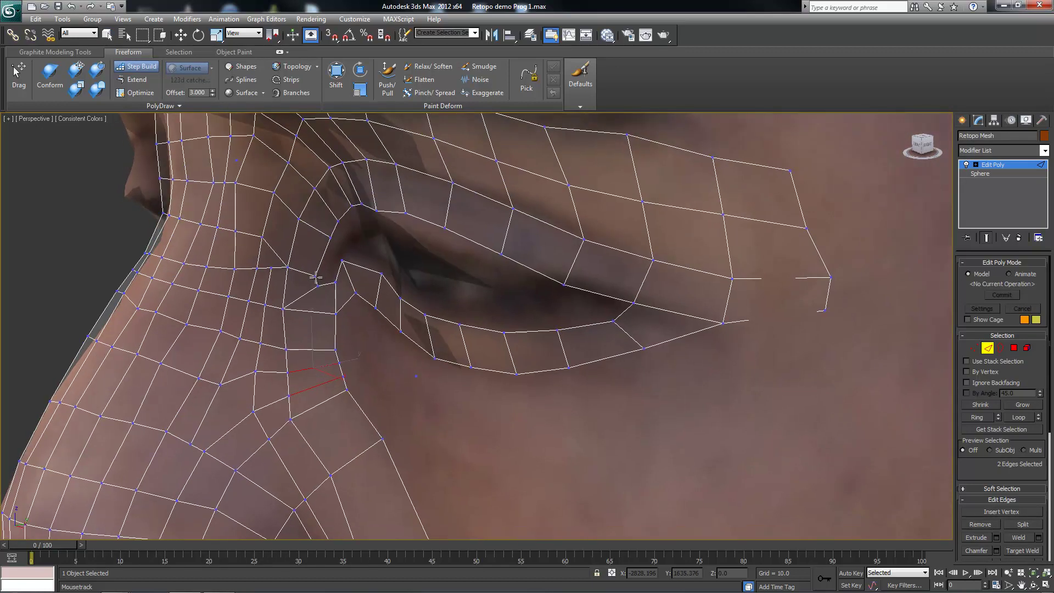
pyautogui.scroll(-4, 329, 291)
pyautogui.scroll(6, 397, 306)
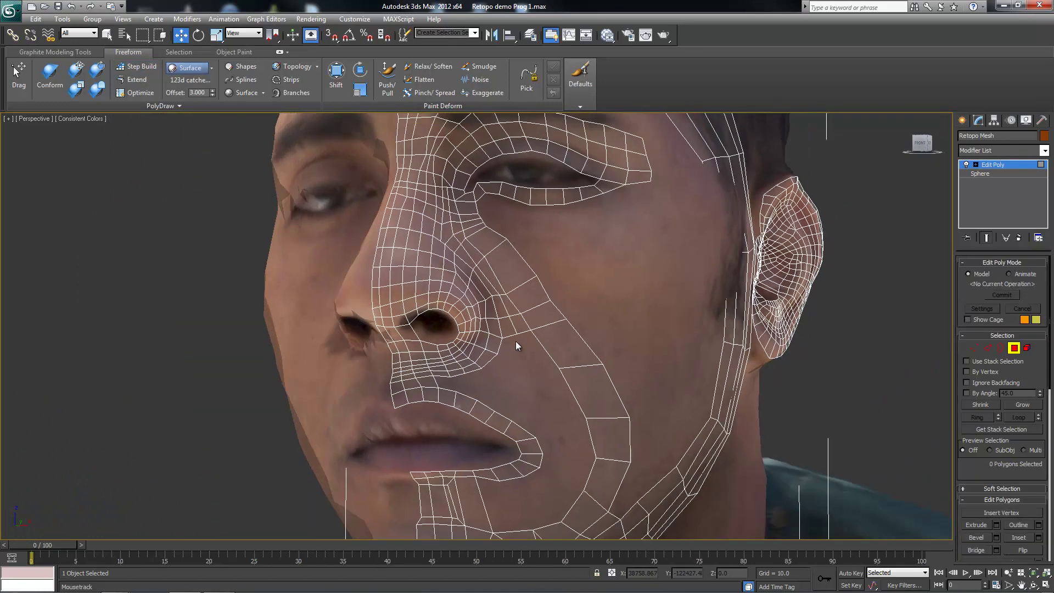
# Enable Step Build and orbit to the left cheek beside the mouth
pyautogui.moveTo(516, 343)
pyautogui.keyDown('alt'); pyautogui.mouseDown(button='middle')
pyautogui.moveTo(504, 356)
pyautogui.moveTo(478, 322)
pyautogui.moveTo(490, 348)
pyautogui.moveTo(427, 325)
pyautogui.moveTo(439, 314)
pyautogui.moveTo(417, 300)
pyautogui.moveTo(448, 327)
pyautogui.moveTo(401, 334)
pyautogui.moveTo(466, 318)
pyautogui.moveTo(449, 344)
pyautogui.mouseUp(button='middle'); pyautogui.keyUp('alt')
pyautogui.scroll(3, 504, 356)
pyautogui.scroll(-3, 448, 328)
pyautogui.scroll(3, 465, 318)
pyautogui.hotkey('shift', '1')
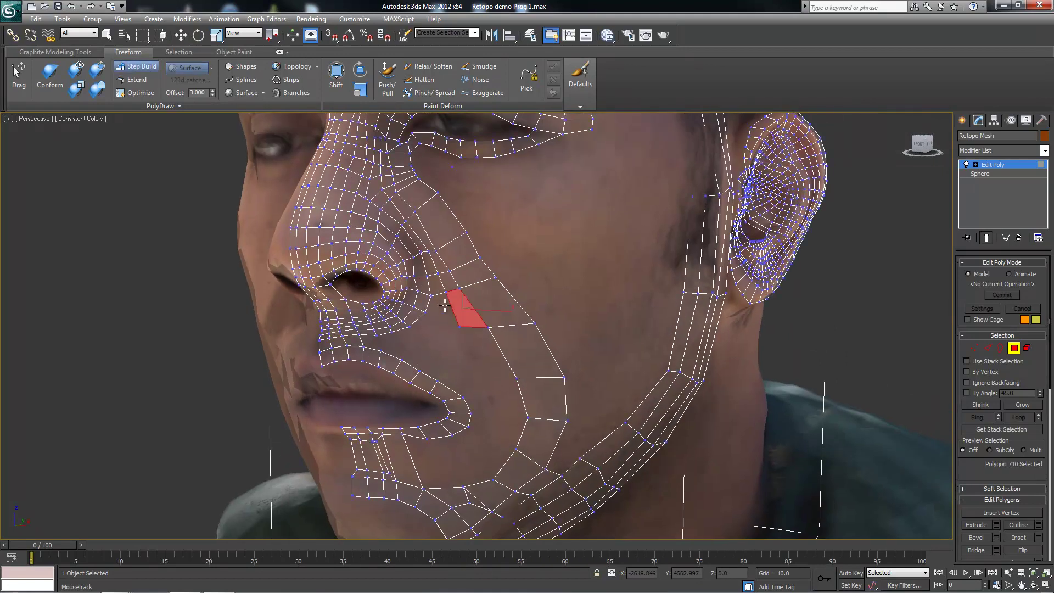
pyautogui.scroll(-3, 498, 388)
pyautogui.keyDown('alt'); pyautogui.moveTo(498, 388); pyautogui.dragTo(495, 352, button='middle'); pyautogui.keyUp('alt')
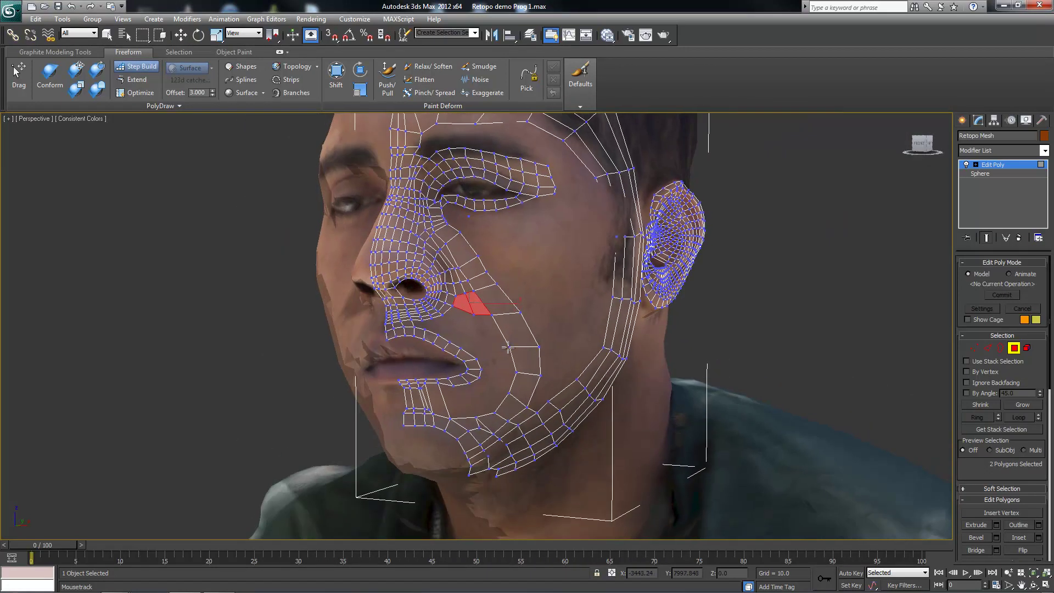
pyautogui.scroll(3, 495, 353)
# Extend the strip selection down the cheek fold toward the mouth corner
pyautogui.moveTo(508, 355)
pyautogui.keyDown('shift'); pyautogui.mouseDown()
pyautogui.moveTo(506, 329)
pyautogui.moveTo(537, 404)
pyautogui.mouseUp(); pyautogui.keyUp('shift')
pyautogui.keyDown('alt'); pyautogui.moveTo(537, 404); pyautogui.dragTo(477, 372, button='middle'); pyautogui.keyUp('alt')
pyautogui.keyDown('shift'); pyautogui.moveTo(478, 372); pyautogui.dragTo(479, 405); pyautogui.keyUp('shift')
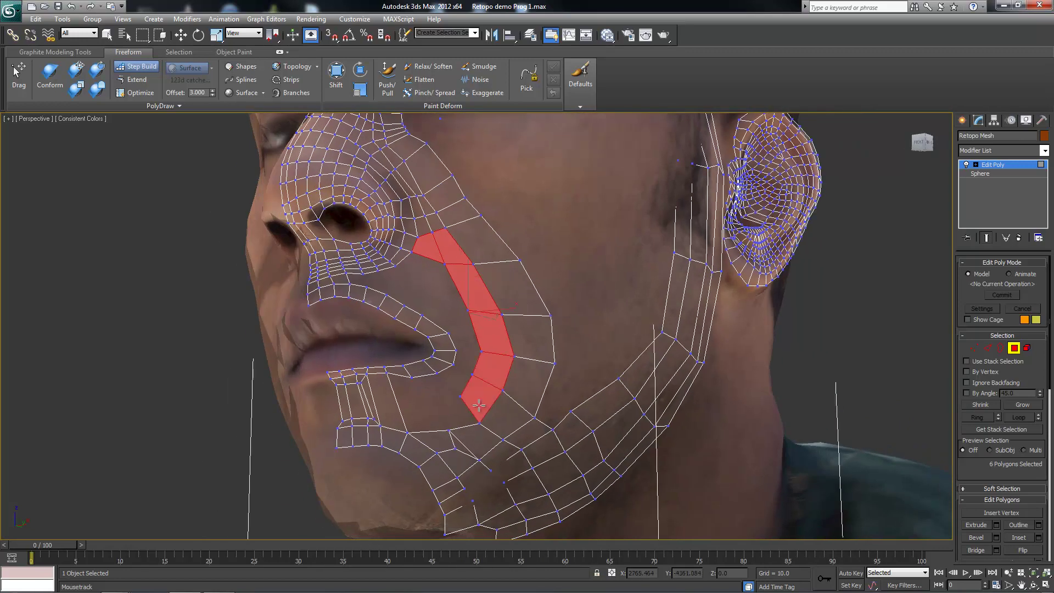
pyautogui.scroll(-3, 479, 406)
pyautogui.keyDown('alt'); pyautogui.moveTo(479, 405); pyautogui.dragTo(490, 391, button='middle'); pyautogui.keyUp('alt')
pyautogui.scroll(3, 491, 390)
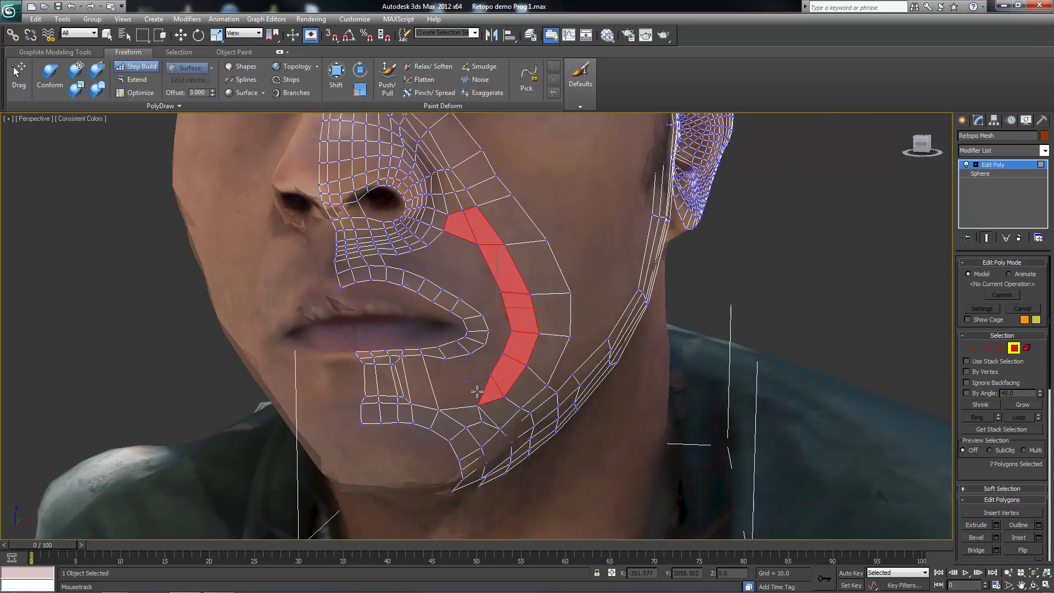
pyautogui.scroll(3, 477, 391)
pyautogui.scroll(1, 467, 378)
# Discard a stray triangle and rebuild the bottom quad by removing, placing and moving vertices
pyautogui.keyDown('shift'); pyautogui.click(439, 346); pyautogui.keyUp('shift')
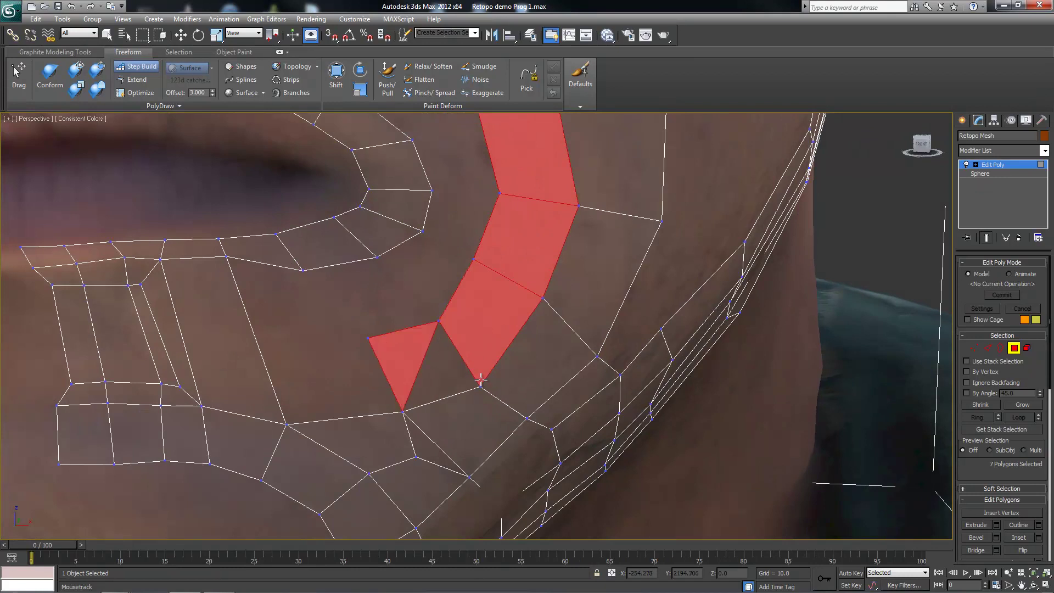
pyautogui.hotkey('ctrl', 'z')
pyautogui.keyDown('alt'); pyautogui.moveTo(481, 379); pyautogui.dragTo(328, 257, button='middle'); pyautogui.keyUp('alt')
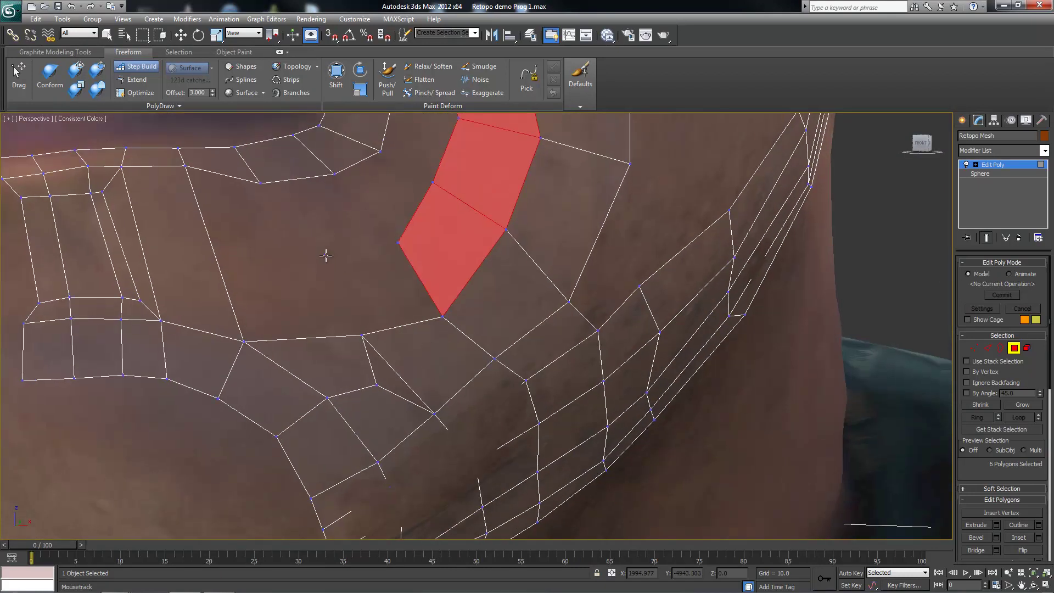
pyautogui.keyDown('ctrl'); pyautogui.keyDown('shift'); pyautogui.click(440, 294); pyautogui.keyUp('shift'); pyautogui.keyUp('ctrl')
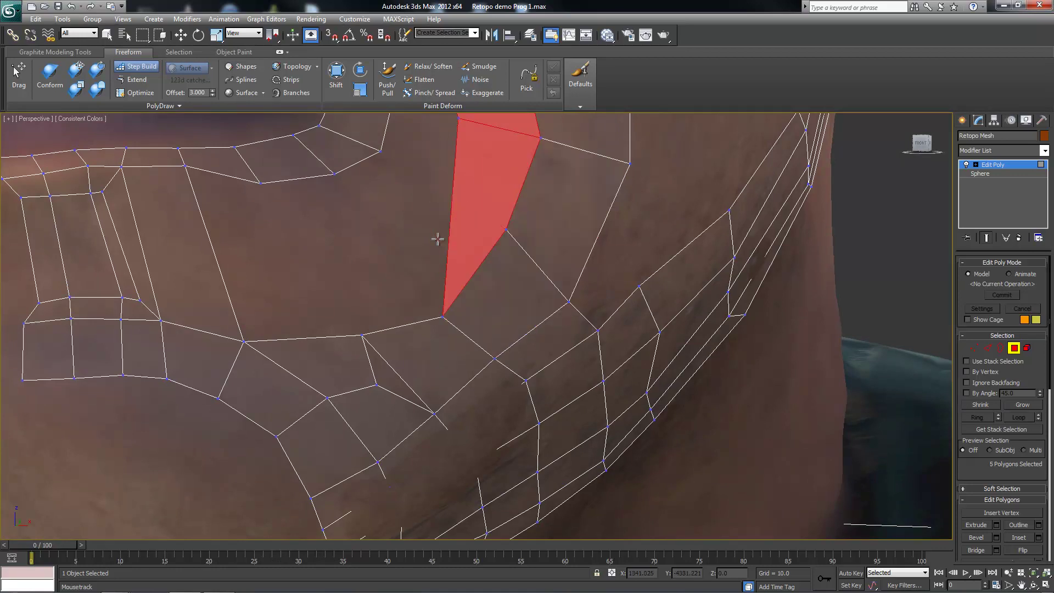
pyautogui.click(421, 235)
pyautogui.moveTo(443, 316); pyautogui.dragTo(457, 284)
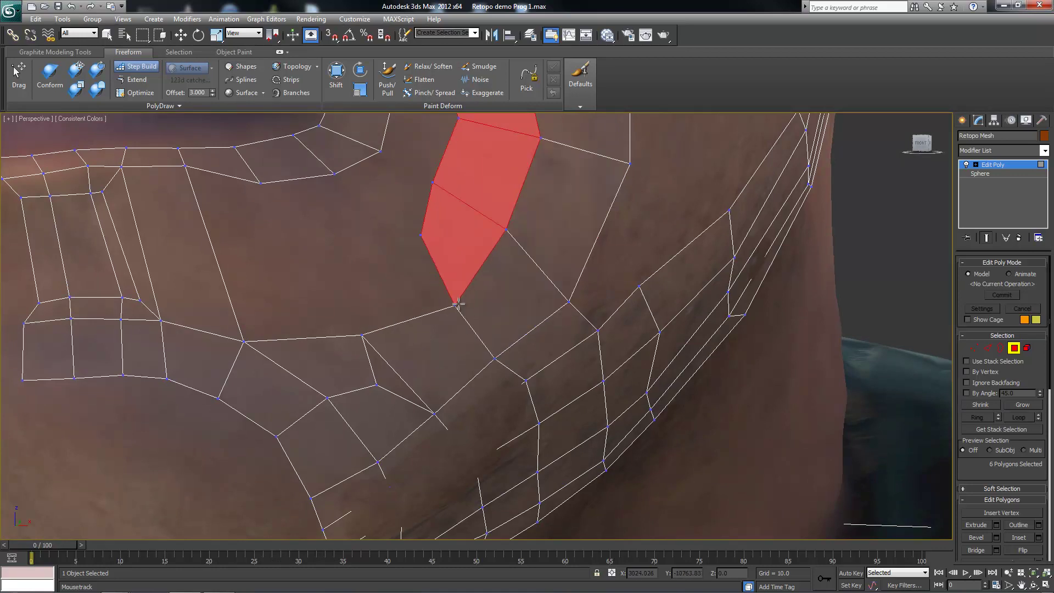
pyautogui.moveTo(433, 183); pyautogui.dragTo(449, 192)
# Add and undo a triangle beside the strip, then pan to review the cheek fold
pyautogui.scroll(-5, 414, 231)
pyautogui.moveTo(414, 230)
pyautogui.keyDown('alt'); pyautogui.mouseDown(button='middle')
pyautogui.moveTo(384, 258)
pyautogui.moveTo(435, 306)
pyautogui.mouseUp(button='middle'); pyautogui.keyUp('alt')
pyautogui.scroll(5, 414, 281)
pyautogui.moveTo(435, 305)
pyautogui.keyDown('shift'); pyautogui.mouseDown()
pyautogui.moveTo(414, 321)
pyautogui.moveTo(431, 327)
pyautogui.mouseUp(); pyautogui.keyUp('shift')
pyautogui.hotkey('ctrl', 'z')
pyautogui.scroll(-3, 437, 391)
pyautogui.scroll(2, 438, 391)
pyautogui.scroll(-3, 450, 379)
pyautogui.moveTo(459, 352); pyautogui.dragTo(460, 361, button='middle')
pyautogui.scroll(2, 460, 361)
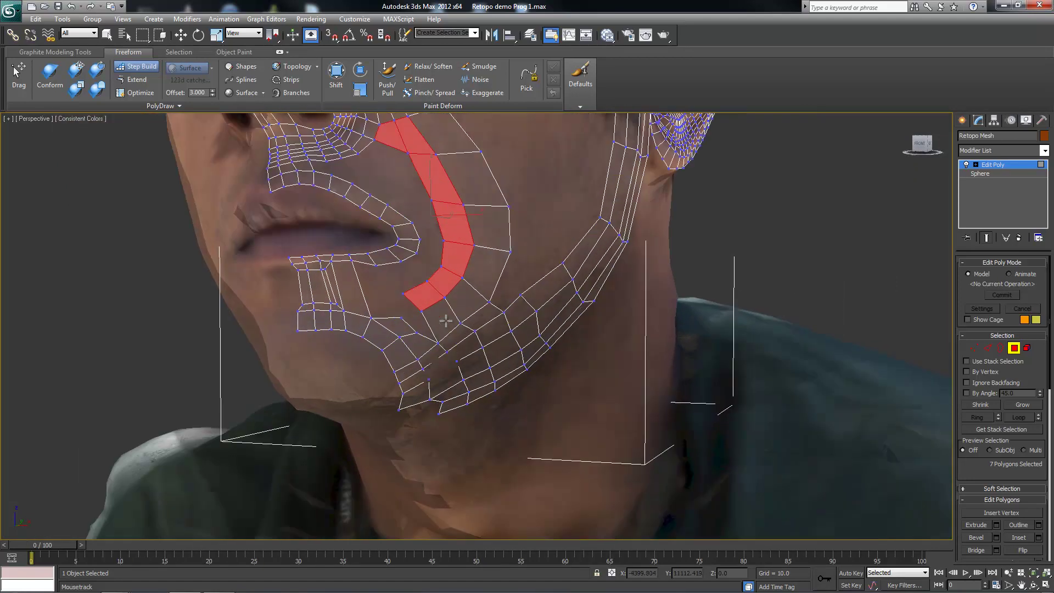
# Split the cheek-fold strip lengthwise with a one-segment Connect edge loop
pyautogui.press('2')
pyautogui.press('w')
pyautogui.rightClick(430, 320)
pyautogui.click(473, 336)
pyautogui.click(485, 378)
pyautogui.scroll(2, 413, 349)
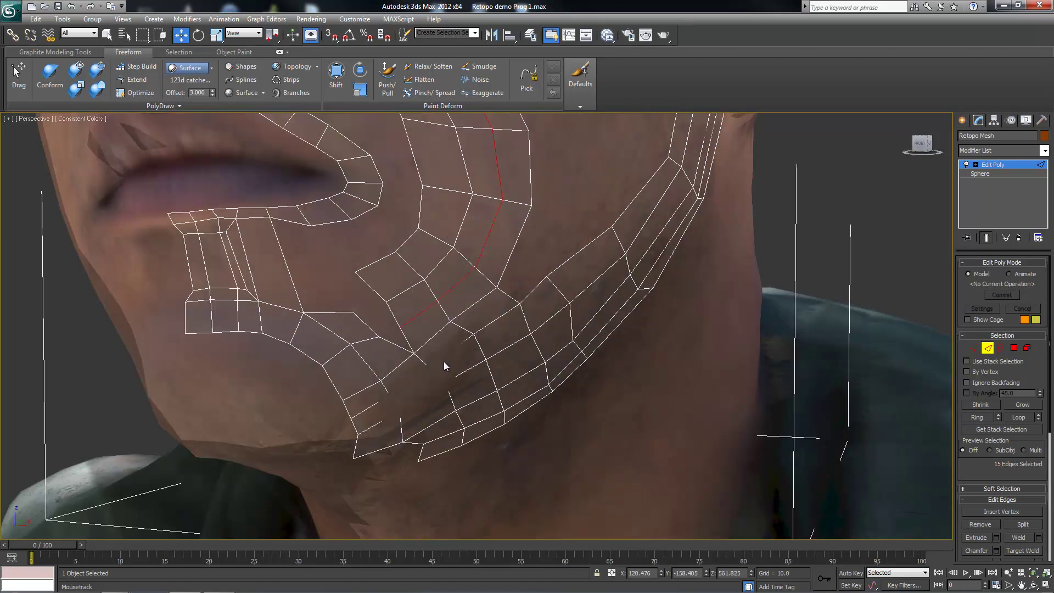
# Try Target Weld at the chin while orbiting to inspect the head from several sides
pyautogui.rightClick(400, 327)
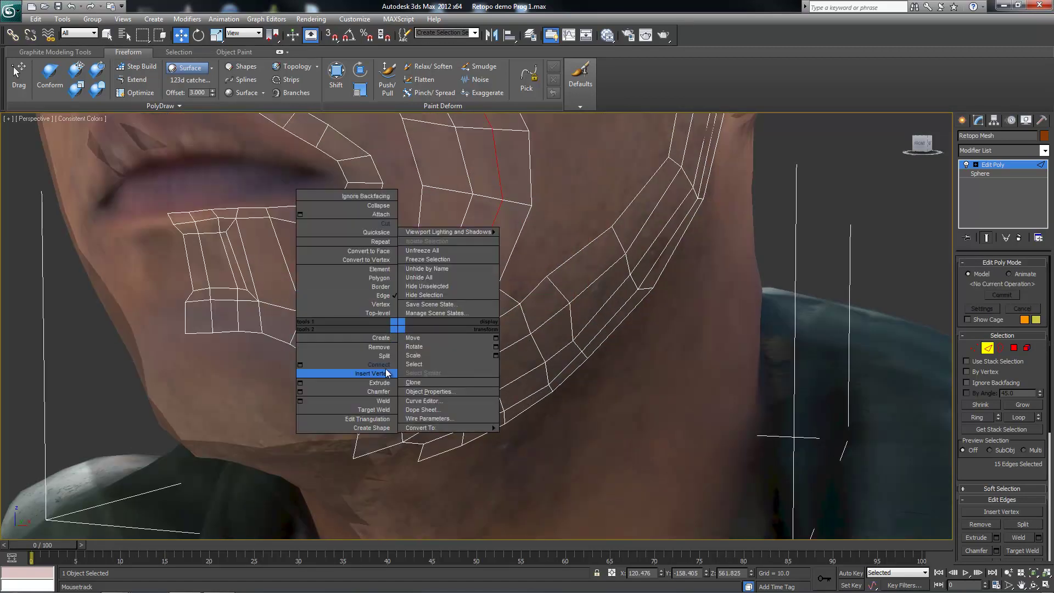
pyautogui.click(357, 414)
pyautogui.scroll(-2, 390, 343)
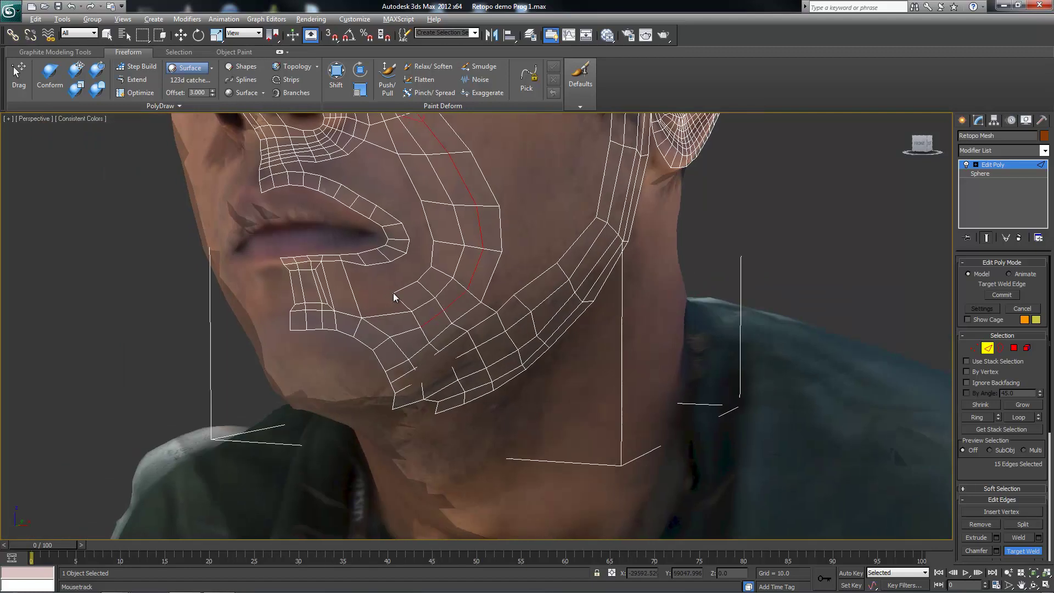
pyautogui.scroll(-2, 378, 295)
pyautogui.moveTo(377, 295)
pyautogui.keyDown('alt'); pyautogui.mouseDown(button='middle')
pyautogui.moveTo(387, 307)
pyautogui.moveTo(427, 262)
pyautogui.moveTo(424, 293)
pyautogui.moveTo(456, 289)
pyautogui.moveTo(465, 320)
pyautogui.mouseUp(button='middle'); pyautogui.keyUp('alt')
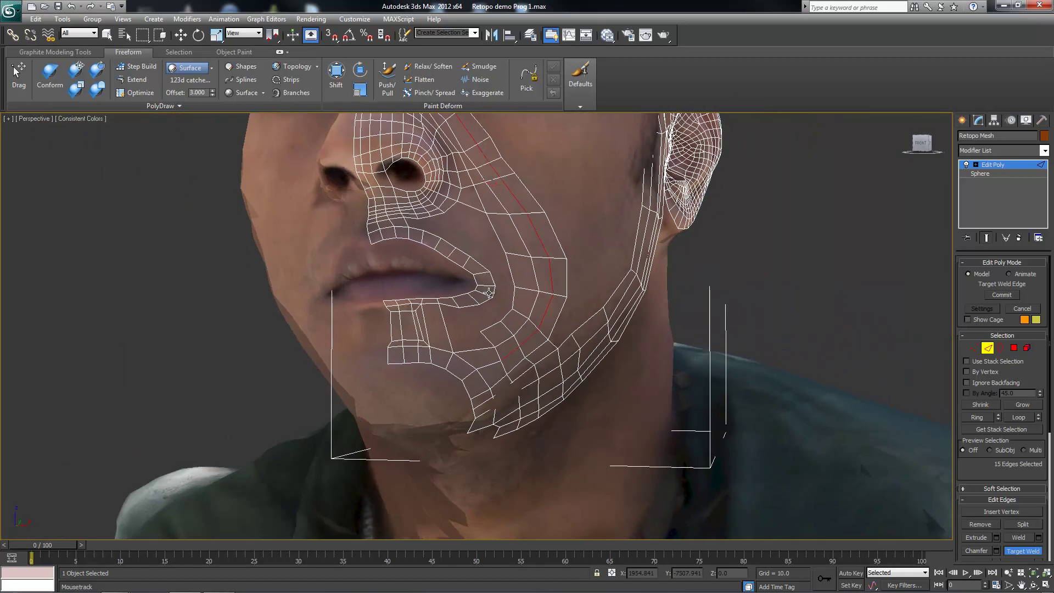
pyautogui.scroll(2, 464, 321)
# Cut new edges across the chin quads below the mouth corner, with Step Build re-enabled
pyautogui.rightClick(468, 323)
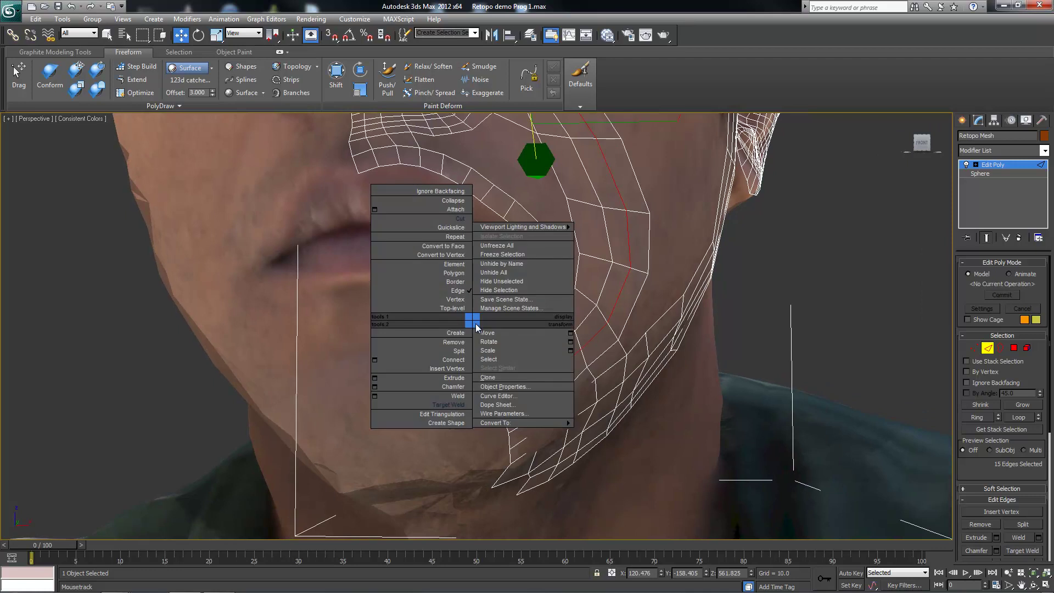
pyautogui.click(461, 218)
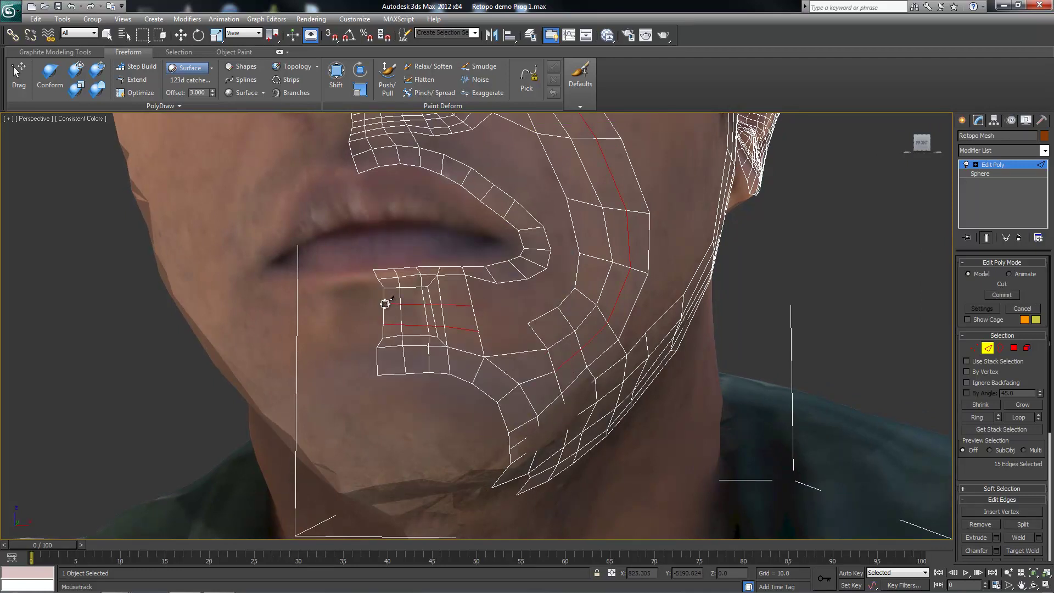
pyautogui.click(150, 71)
pyautogui.scroll(-2, 472, 296)
pyautogui.moveTo(472, 297)
pyautogui.keyDown('alt'); pyautogui.mouseDown(button='middle')
pyautogui.moveTo(450, 291)
pyautogui.moveTo(481, 286)
pyautogui.moveTo(186, 119)
pyautogui.mouseUp(button='middle'); pyautogui.keyUp('alt')
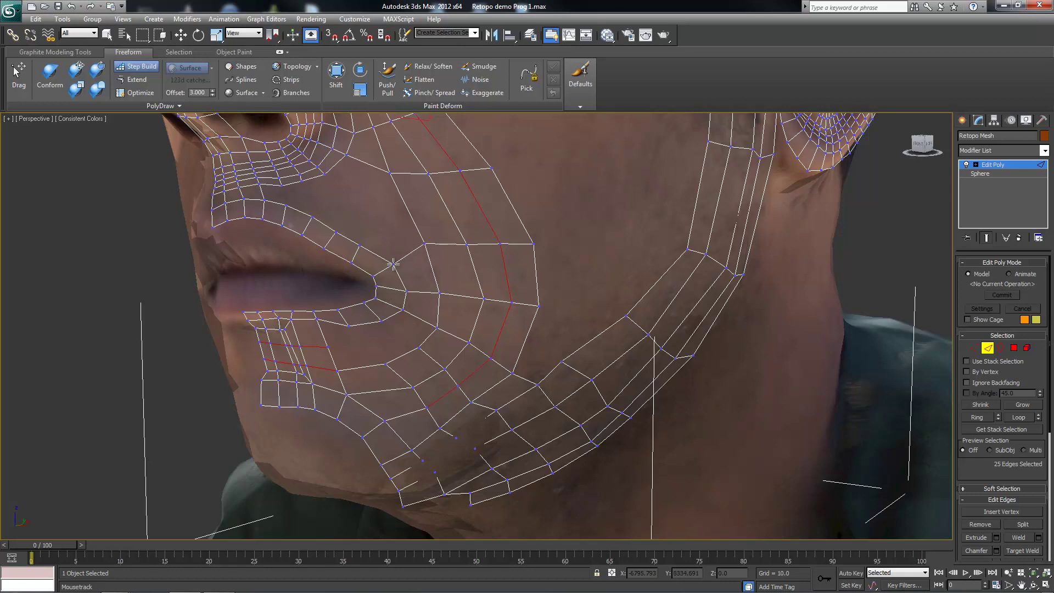
pyautogui.scroll(-2, 393, 264)
pyautogui.moveTo(393, 264)
pyautogui.keyDown('alt'); pyautogui.mouseDown(button='middle')
pyautogui.moveTo(438, 249)
pyautogui.moveTo(405, 288)
pyautogui.moveTo(429, 308)
pyautogui.mouseUp(button='middle'); pyautogui.keyUp('alt')
pyautogui.scroll(3, 438, 249)
pyautogui.scroll(-2, 417, 275)
pyautogui.scroll(2, 415, 297)
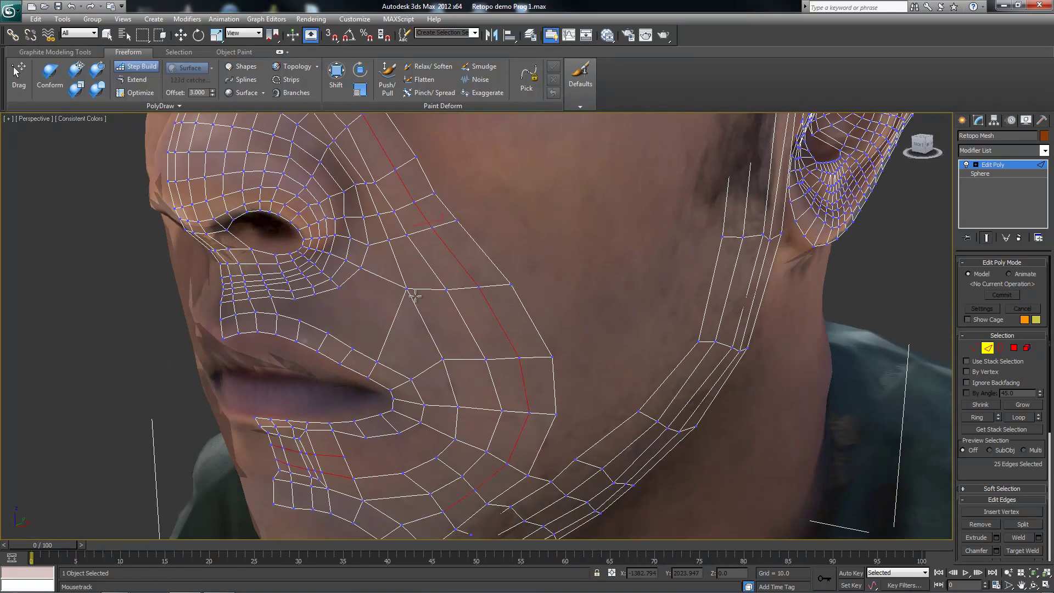
pyautogui.keyDown('alt'); pyautogui.moveTo(386, 345); pyautogui.dragTo(295, 284, button='middle'); pyautogui.keyUp('alt')
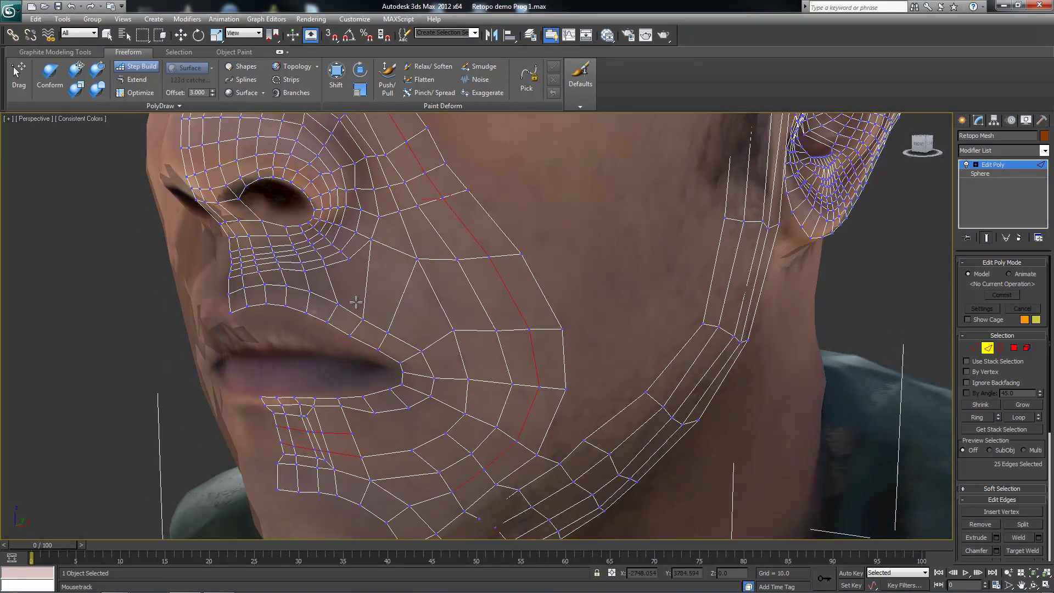
pyautogui.keyDown('alt'); pyautogui.moveTo(356, 302); pyautogui.dragTo(319, 258, button='middle'); pyautogui.keyUp('alt')
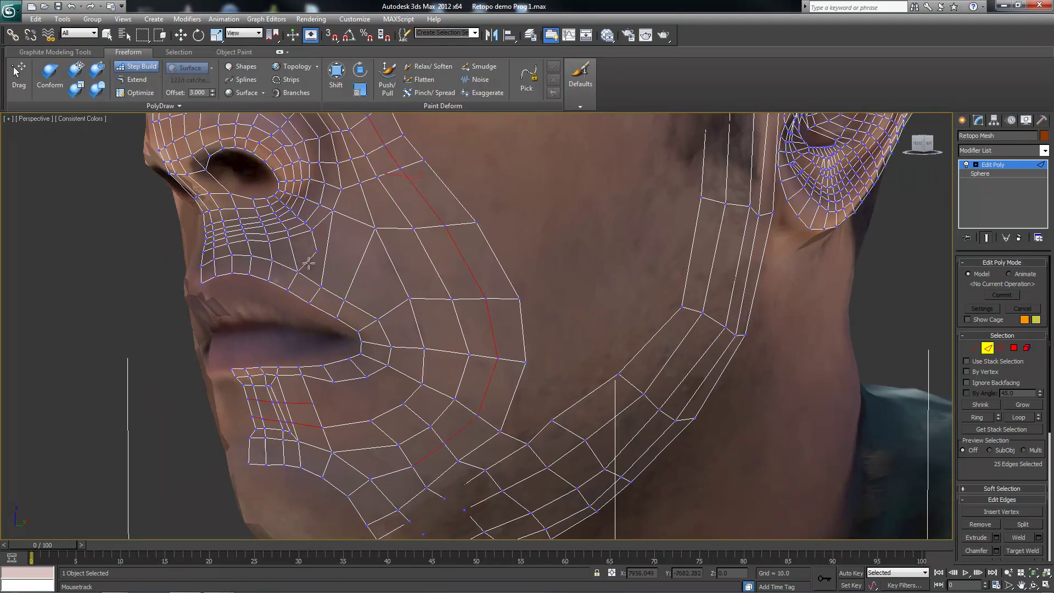
pyautogui.moveTo(325, 271)
pyautogui.keyDown('alt'); pyautogui.mouseDown(button='middle')
pyautogui.moveTo(409, 335)
pyautogui.moveTo(417, 318)
pyautogui.mouseUp(button='middle'); pyautogui.keyUp('alt')
pyautogui.scroll(-5, 417, 319)
pyautogui.scroll(5, 527, 288)
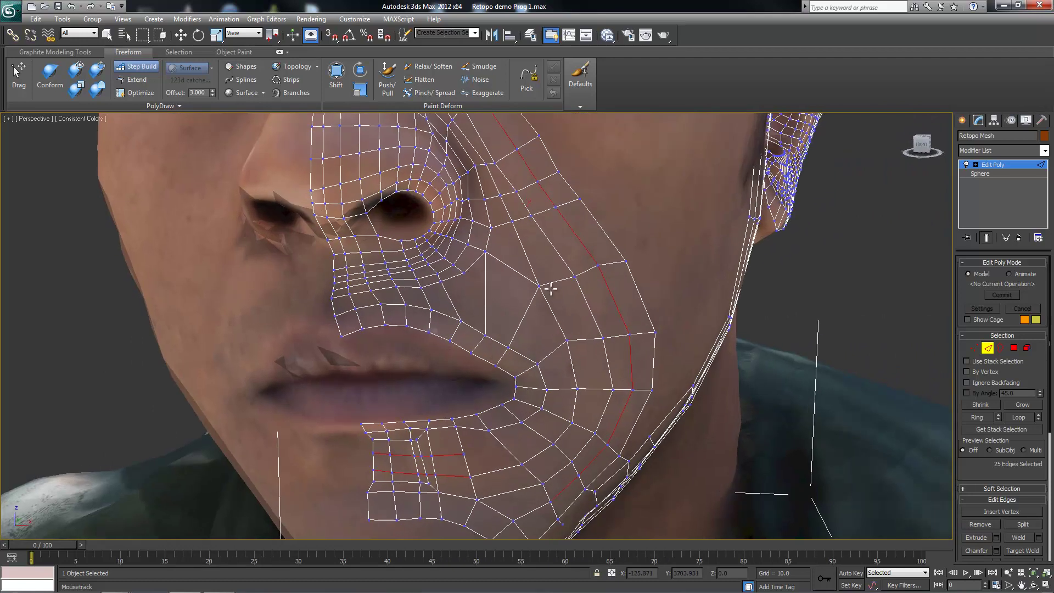
pyautogui.keyDown('alt'); pyautogui.moveTo(504, 311); pyautogui.dragTo(410, 300, button='middle'); pyautogui.keyUp('alt')
pyautogui.scroll(3, 410, 301)
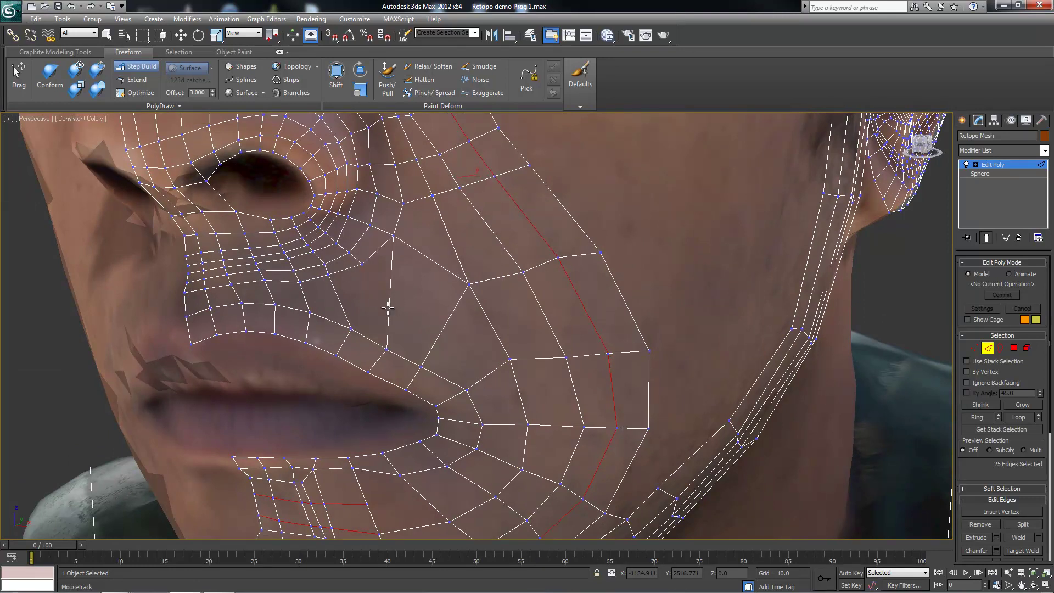
pyautogui.scroll(-4, 388, 308)
pyautogui.moveTo(388, 308)
pyautogui.keyDown('alt'); pyautogui.mouseDown(button='middle')
pyautogui.moveTo(402, 357)
pyautogui.moveTo(407, 339)
pyautogui.moveTo(385, 347)
pyautogui.mouseUp(button='middle'); pyautogui.keyUp('alt')
pyautogui.scroll(3, 406, 341)
pyautogui.scroll(3, 385, 347)
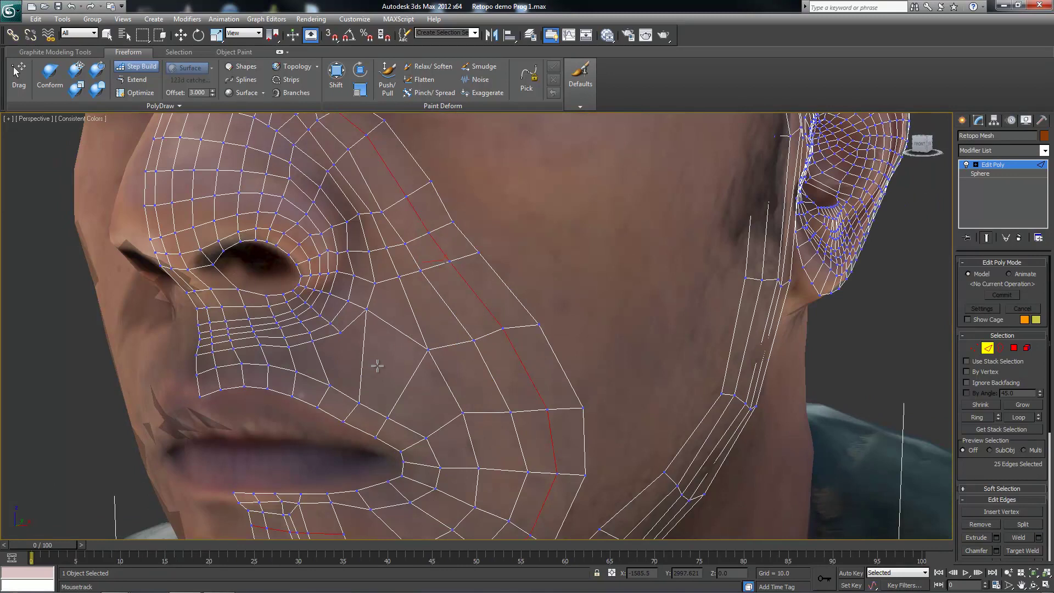
pyautogui.press('4')
pyautogui.press('w')
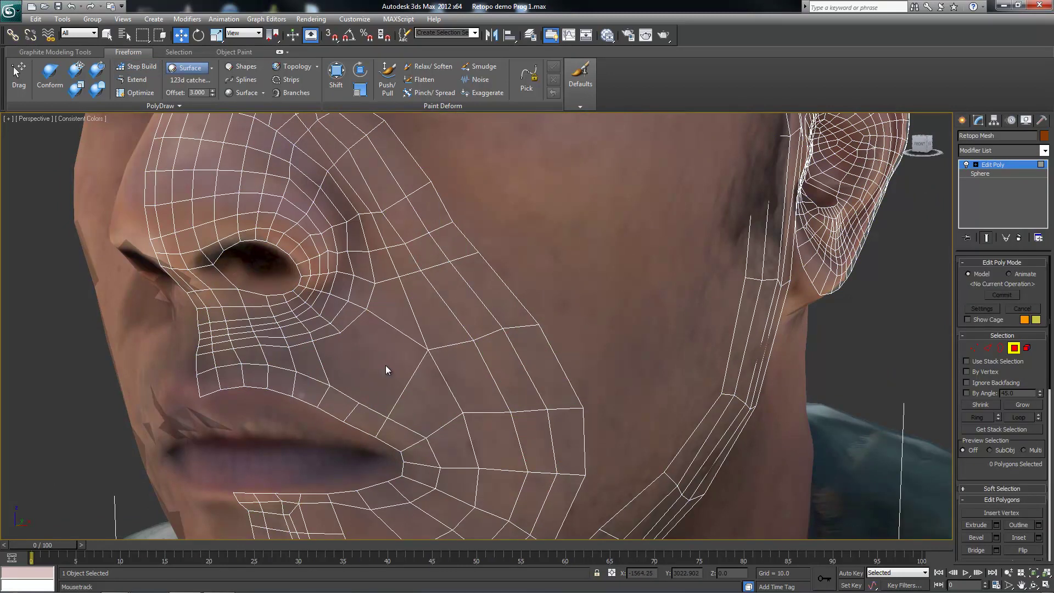
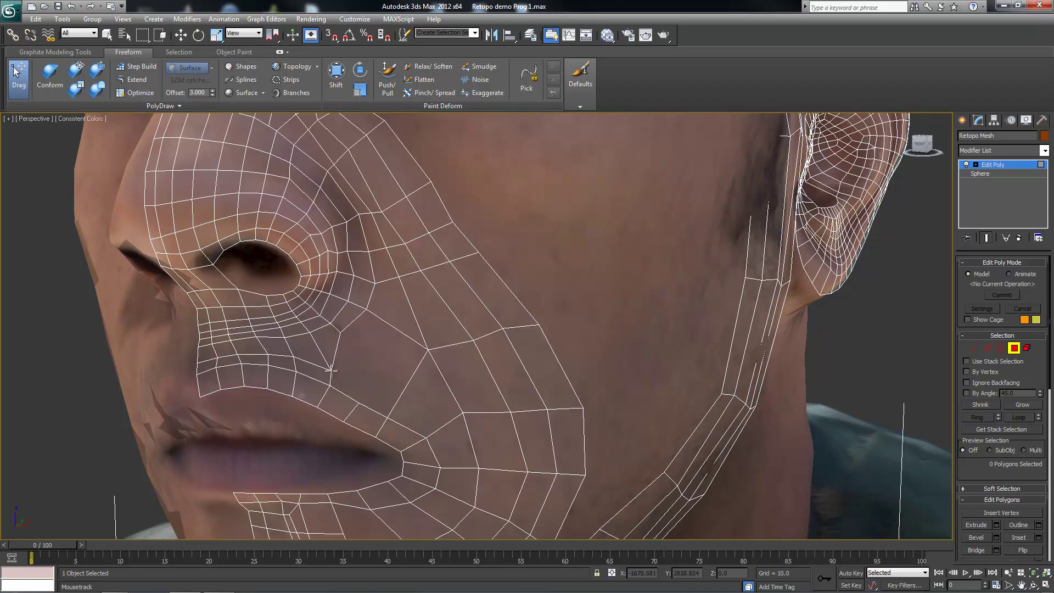
# Toggle Step Build and Surface off, switch to Edge level, and orbit under the cheek
pyautogui.press('b')
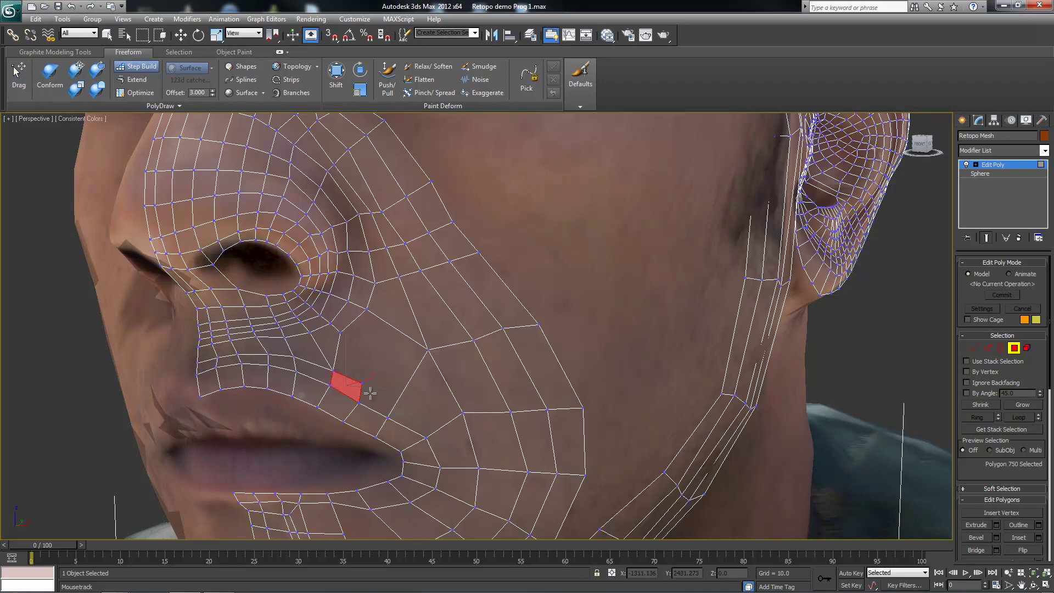
pyautogui.rightClick(404, 405)
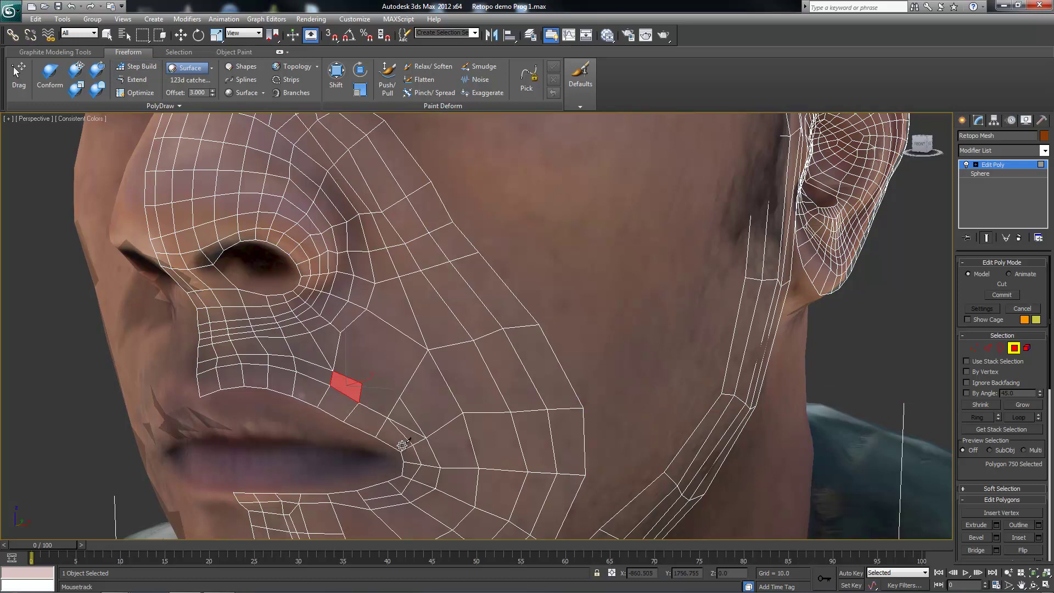
pyautogui.press('2')
pyautogui.click(137, 66)
pyautogui.keyDown('alt'); pyautogui.moveTo(384, 396); pyautogui.dragTo(375, 363, button='middle'); pyautogui.keyUp('alt')
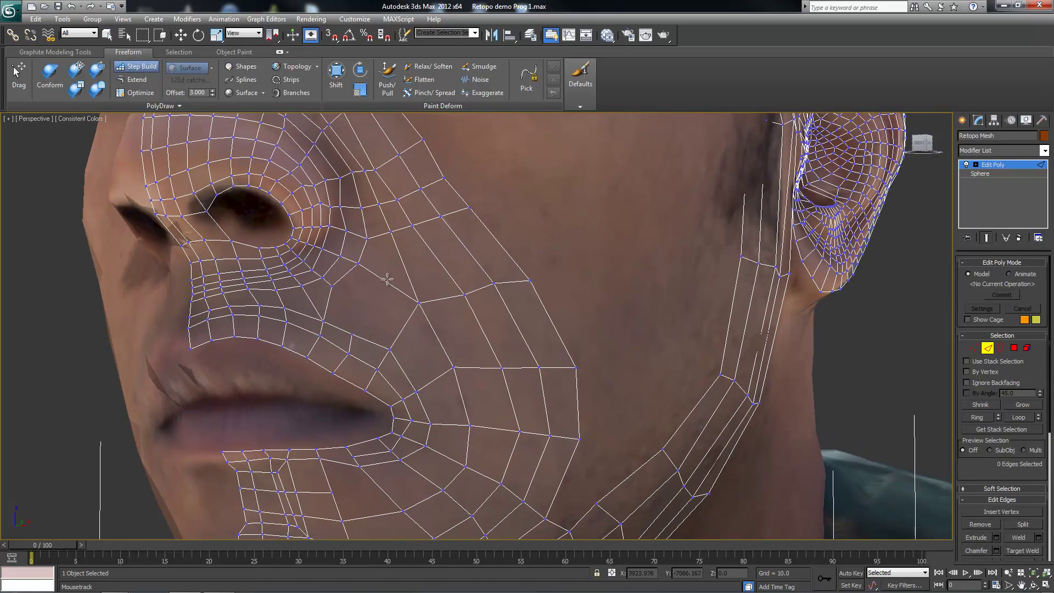
pyautogui.keyDown('alt'); pyautogui.moveTo(387, 280); pyautogui.dragTo(345, 246, button='middle'); pyautogui.keyUp('alt')
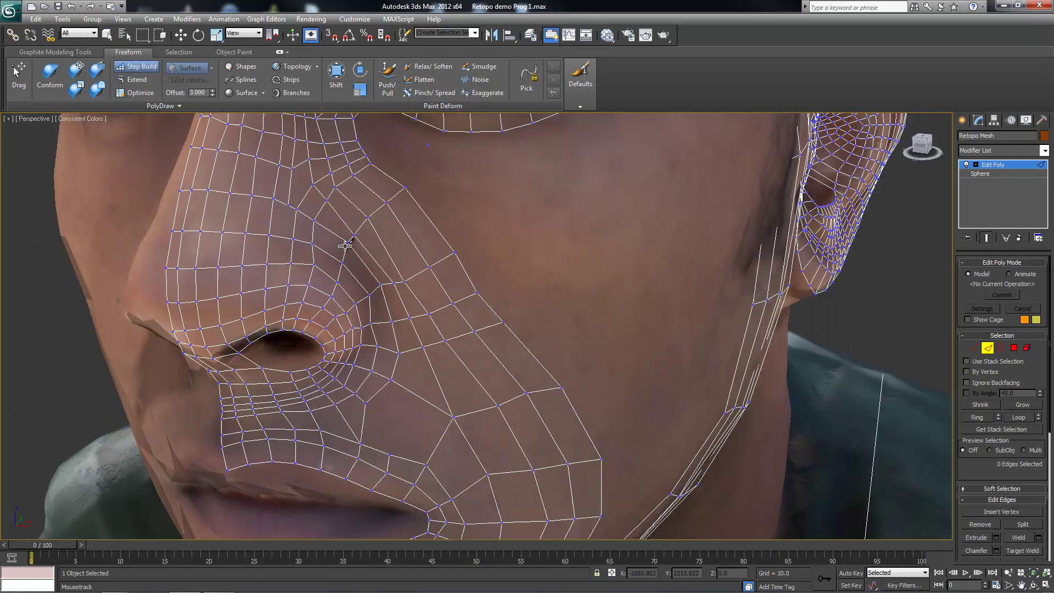
# Select the cheek edge below the nostril and check its flow from a frontal view
pyautogui.rightClick(424, 352)
pyautogui.click(425, 349)
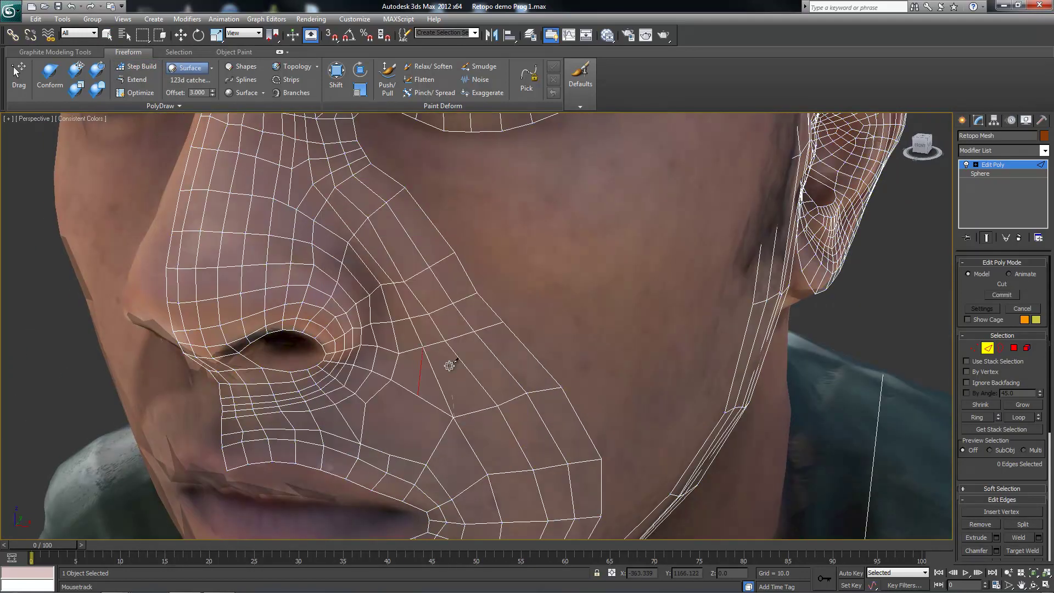
pyautogui.rightClick(435, 345)
pyautogui.click(429, 363)
pyautogui.moveTo(463, 408)
pyautogui.keyDown('alt'); pyautogui.mouseDown(button='middle')
pyautogui.moveTo(412, 344)
pyautogui.moveTo(452, 371)
pyautogui.mouseUp(button='middle'); pyautogui.keyUp('alt')
pyautogui.hotkey('shift', 'b')
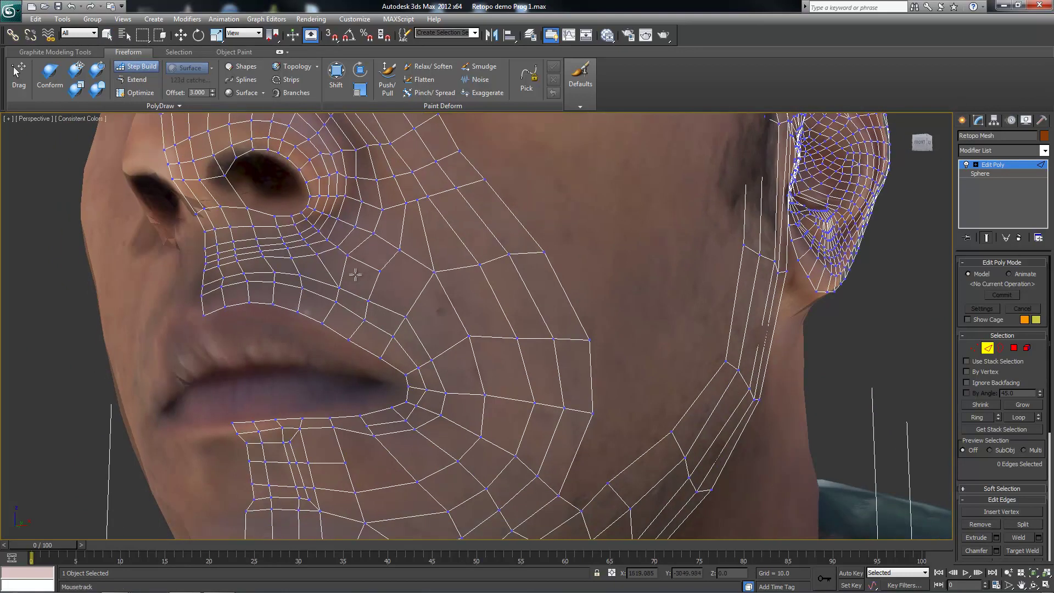
pyautogui.keyDown('alt'); pyautogui.moveTo(355, 274); pyautogui.dragTo(371, 315, button='middle'); pyautogui.keyUp('alt')
pyautogui.hotkey('shift', 'b')
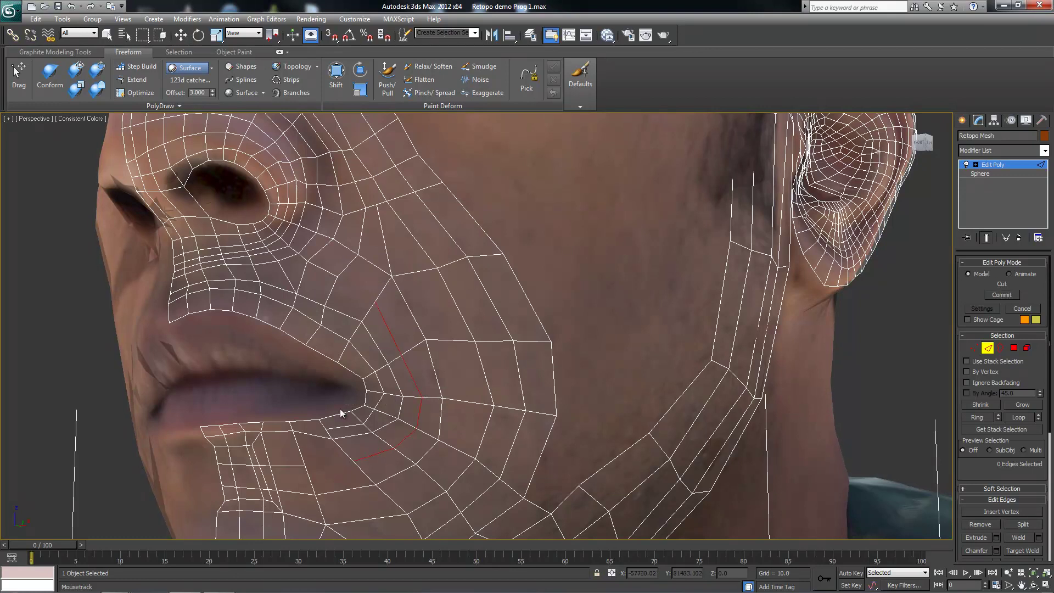
# Zoom in on the mouth and chin from a frontal view in Edge mode
pyautogui.click(137, 66)
pyautogui.moveTo(357, 288)
pyautogui.keyDown('alt'); pyautogui.mouseDown(button='middle')
pyautogui.moveTo(382, 354)
pyautogui.moveTo(418, 358)
pyautogui.mouseUp(button='middle'); pyautogui.keyUp('alt')
pyautogui.scroll(2, 418, 358)
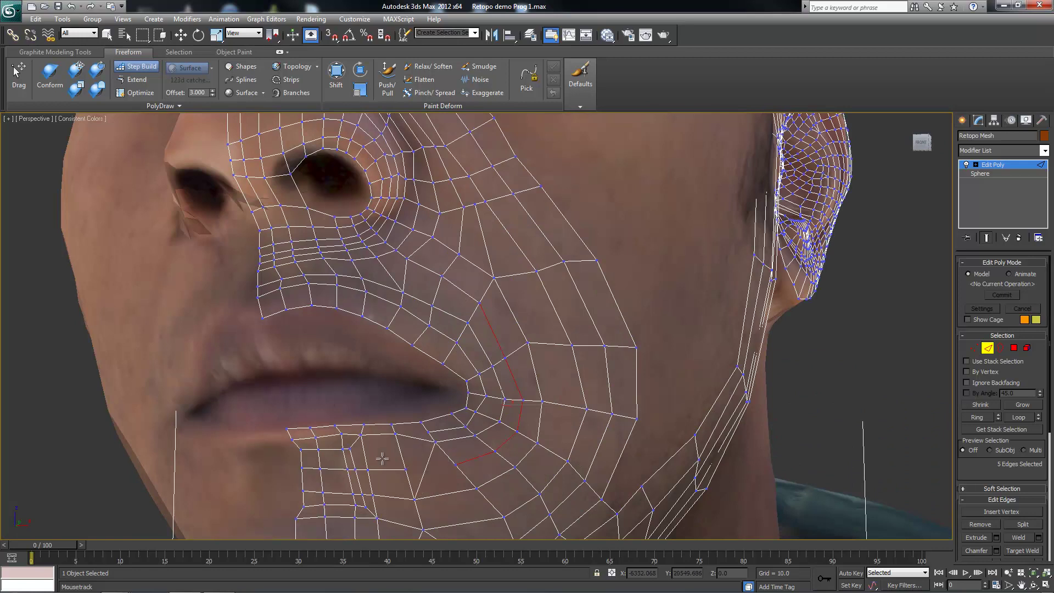
pyautogui.keyDown('alt'); pyautogui.moveTo(406, 490); pyautogui.dragTo(438, 426, button='middle'); pyautogui.keyUp('alt')
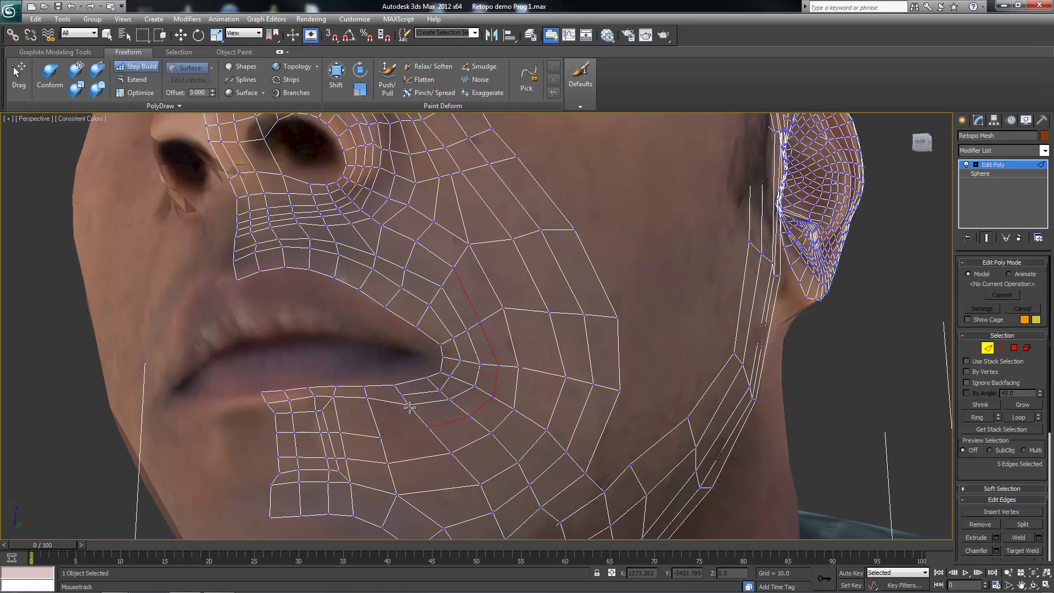
pyautogui.scroll(2, 373, 421)
pyautogui.scroll(1, 384, 384)
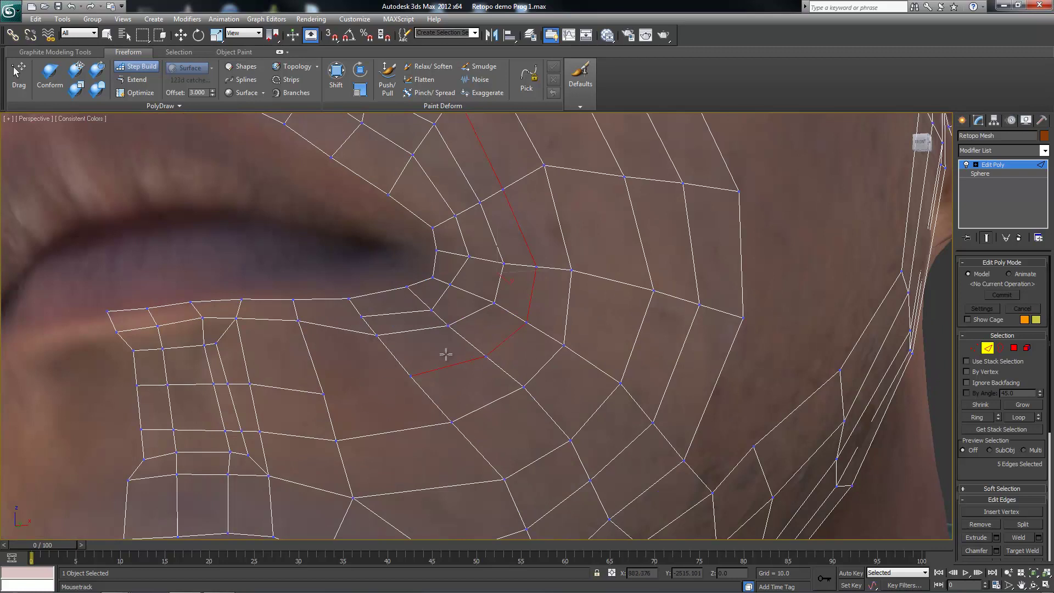
# Review the five-edge chain curving from the cheek around the mouth corner to the chin
pyautogui.scroll(-2, 484, 358)
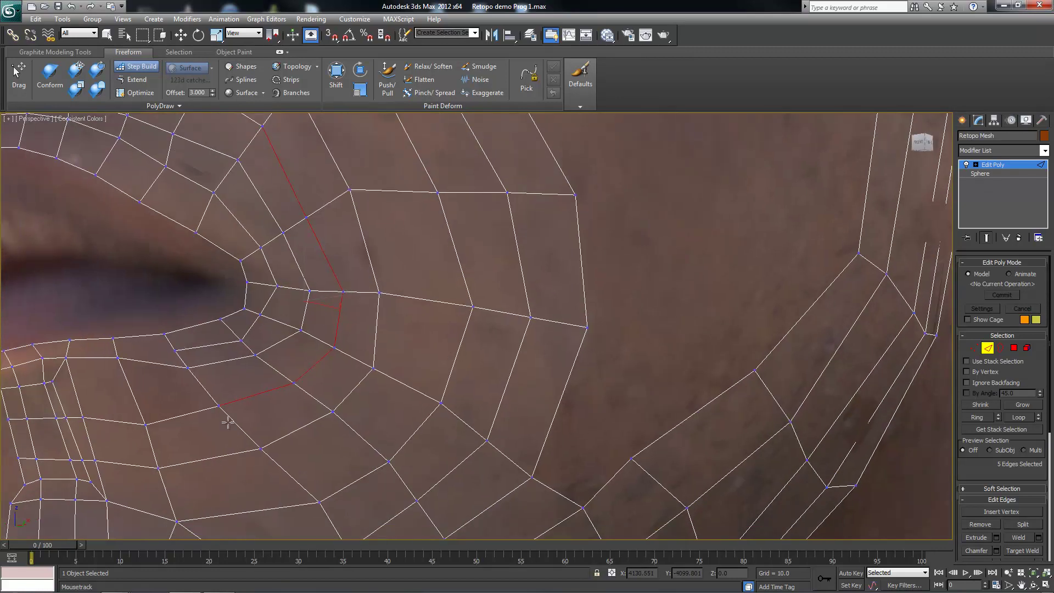
pyautogui.scroll(2, 183, 439)
pyautogui.scroll(-2, 188, 369)
pyautogui.scroll(-2, 230, 378)
pyautogui.scroll(-3, 230, 379)
pyautogui.moveTo(231, 379)
pyautogui.keyDown('alt'); pyautogui.mouseDown(button='middle')
pyautogui.moveTo(385, 379)
pyautogui.moveTo(478, 520)
pyautogui.mouseUp(button='middle'); pyautogui.keyUp('alt')
pyautogui.scroll(4, 433, 378)
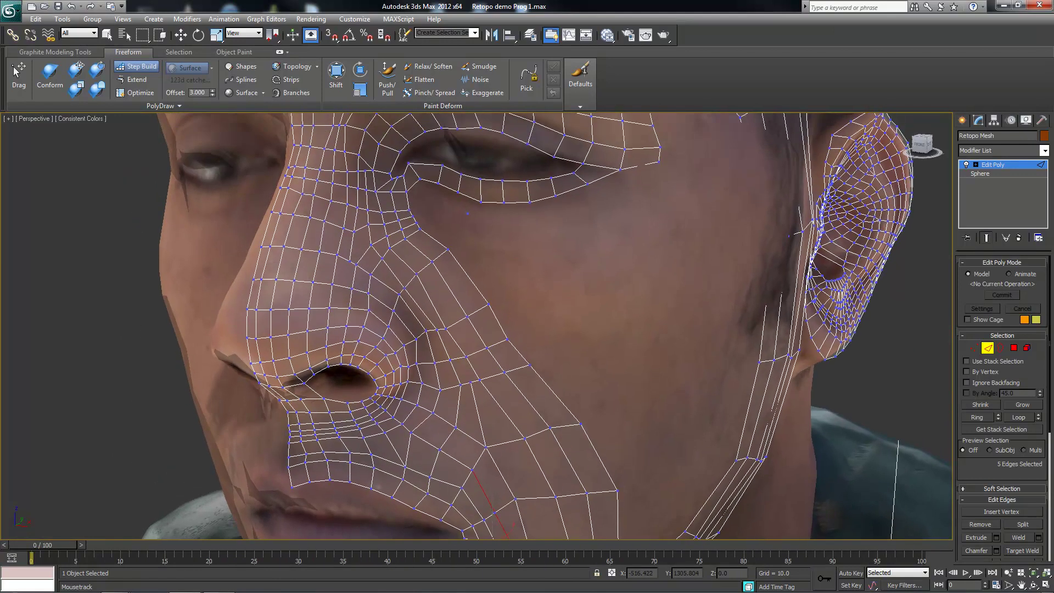
pyautogui.click(97, 89)
# Select the edge ring across the cheek for moving, drop one edge, then clear the selection
pyautogui.keyDown('alt'); pyautogui.moveTo(366, 257); pyautogui.dragTo(412, 376, button='middle'); pyautogui.keyUp('alt')
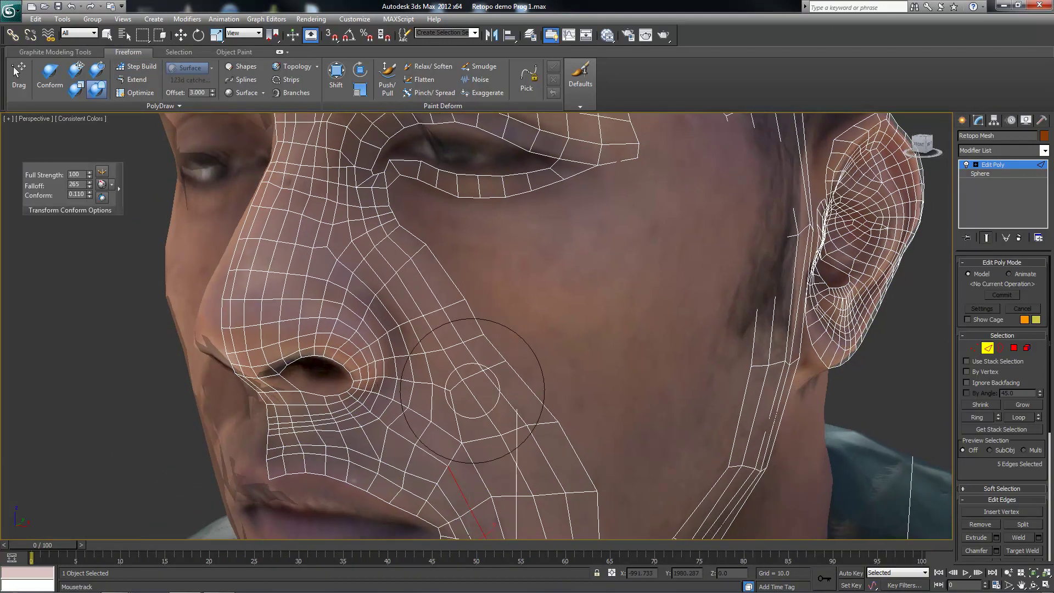
pyautogui.press('w')
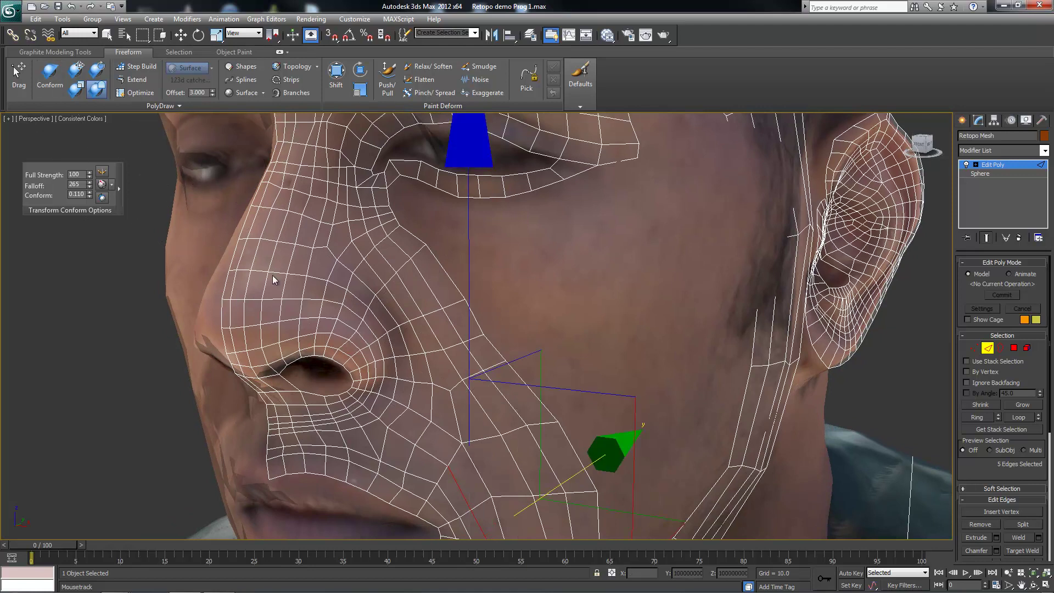
pyautogui.click(329, 247)
pyautogui.click(55, 52)
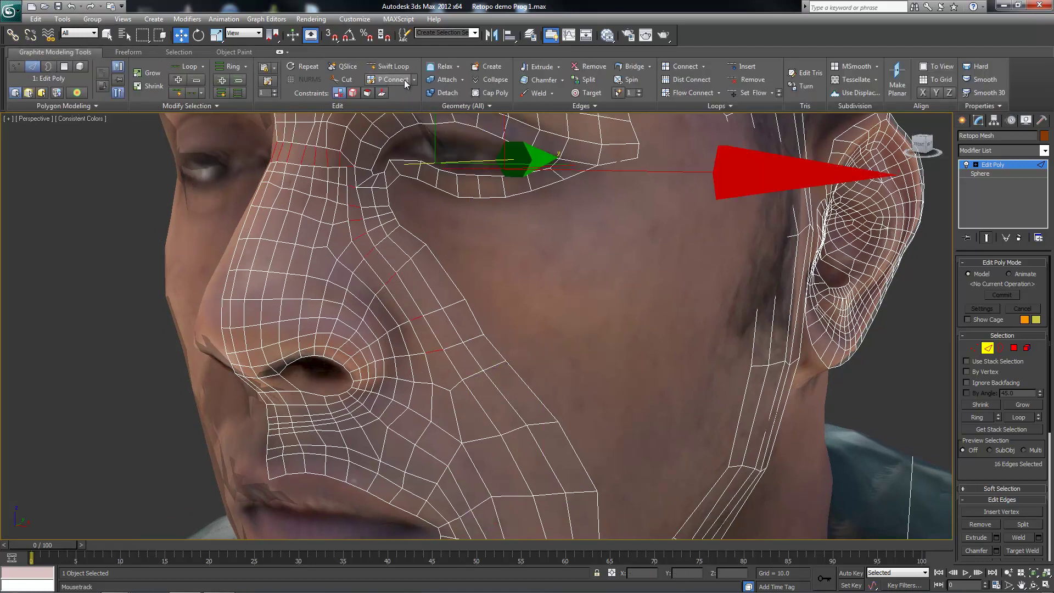
pyautogui.keyDown('alt'); pyautogui.click(623, 172); pyautogui.keyUp('alt')
pyautogui.click(435, 345)
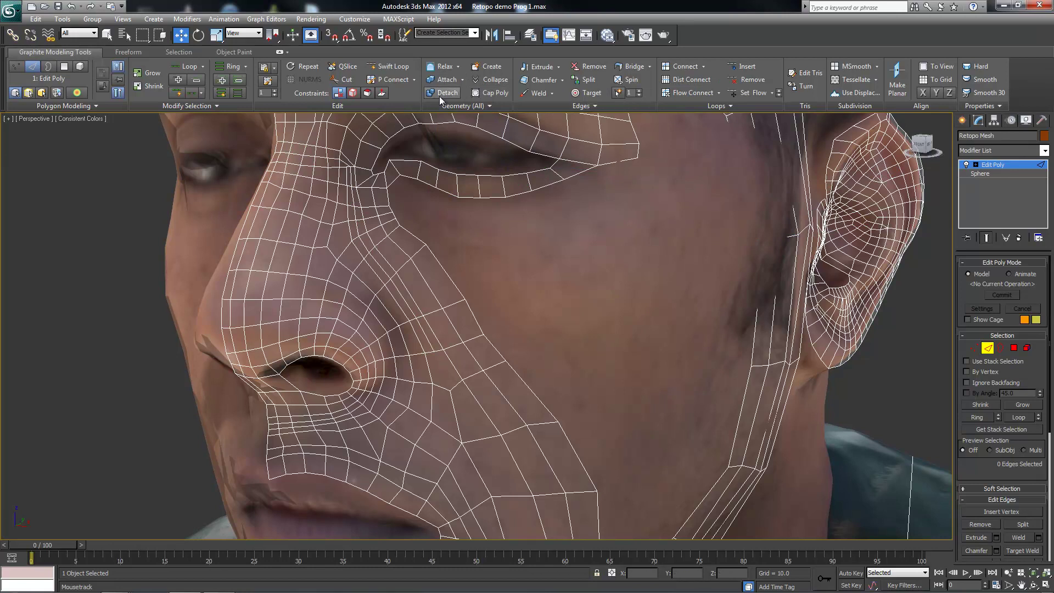
# Cut a new edge across the cheek beside the nostril
pyautogui.click(343, 79)
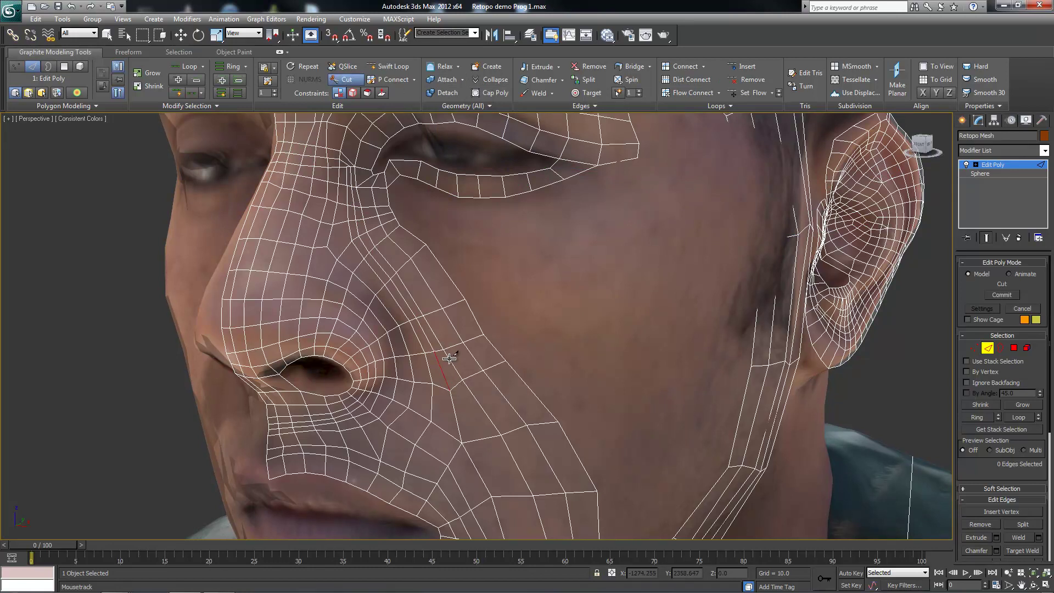
pyautogui.scroll(3, 384, 351)
pyautogui.scroll(2, 319, 344)
pyautogui.click(311, 325)
pyautogui.rightClick(359, 202)
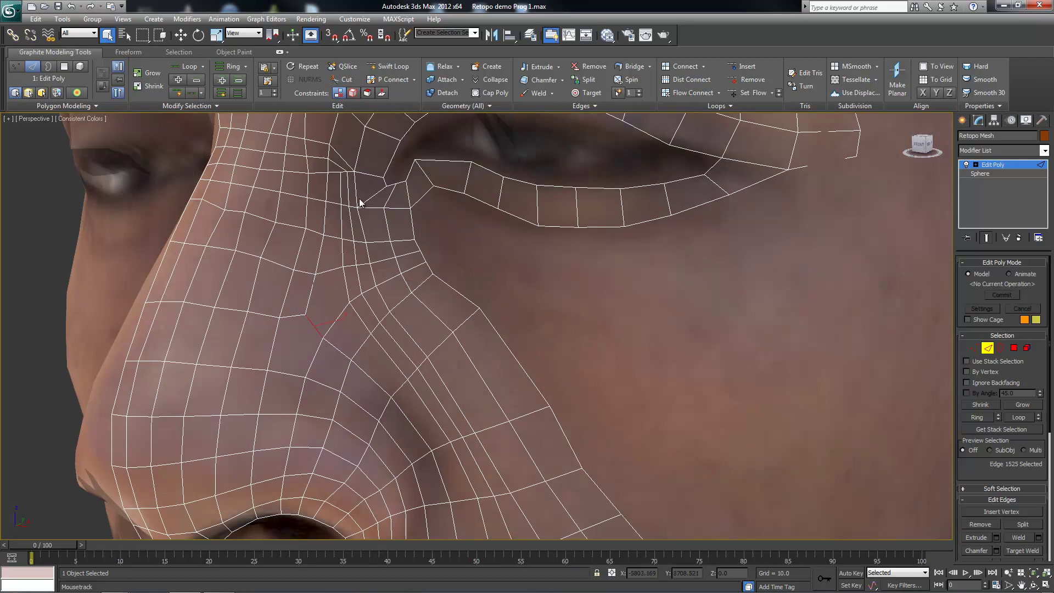
pyautogui.scroll(-3, 439, 247)
pyautogui.rightClick(407, 328)
# Orbit out to view the whole head from the front
pyautogui.moveTo(527, 5); pyautogui.dragTo(365, 0)
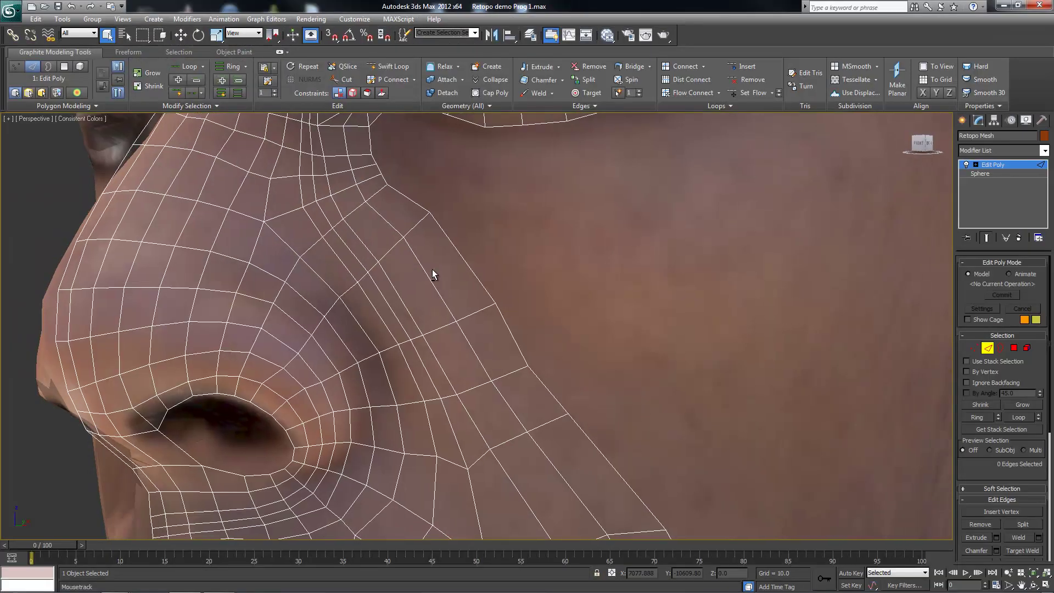
pyautogui.scroll(-5, 435, 296)
pyautogui.moveTo(435, 295)
pyautogui.keyDown('alt'); pyautogui.mouseDown(button='middle')
pyautogui.moveTo(508, 367)
pyautogui.moveTo(471, 383)
pyautogui.moveTo(451, 371)
pyautogui.moveTo(506, 363)
pyautogui.moveTo(494, 356)
pyautogui.mouseUp(button='middle'); pyautogui.keyUp('alt')
pyautogui.scroll(2, 508, 367)
pyautogui.scroll(-3, 489, 373)
pyautogui.scroll(5, 471, 383)
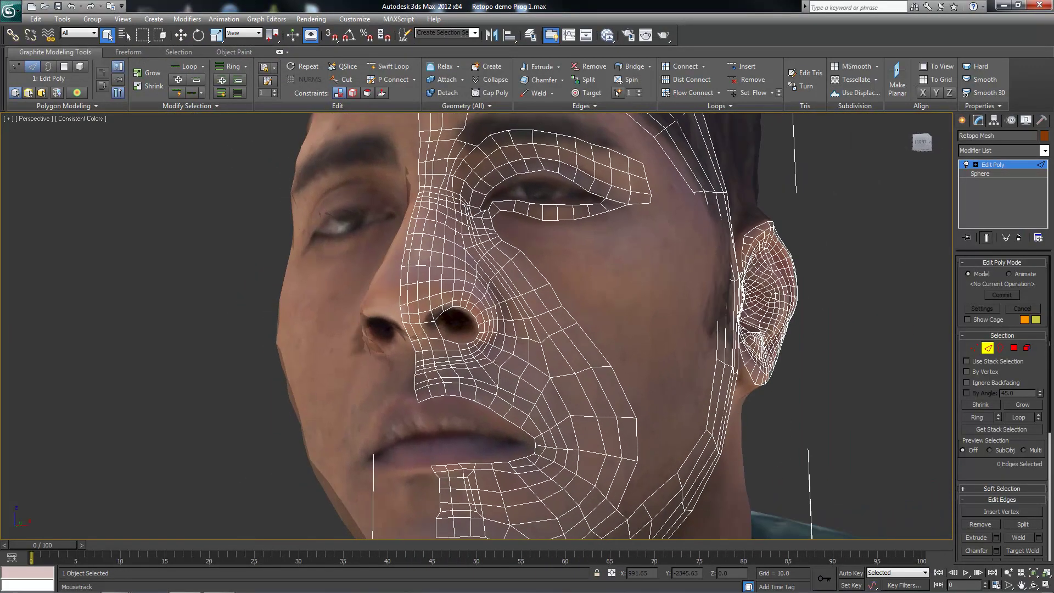
# Brush the cheek mesh onto the scan with Conform at strength 71 and falloff 134
pyautogui.click(128, 52)
pyautogui.click(96, 89)
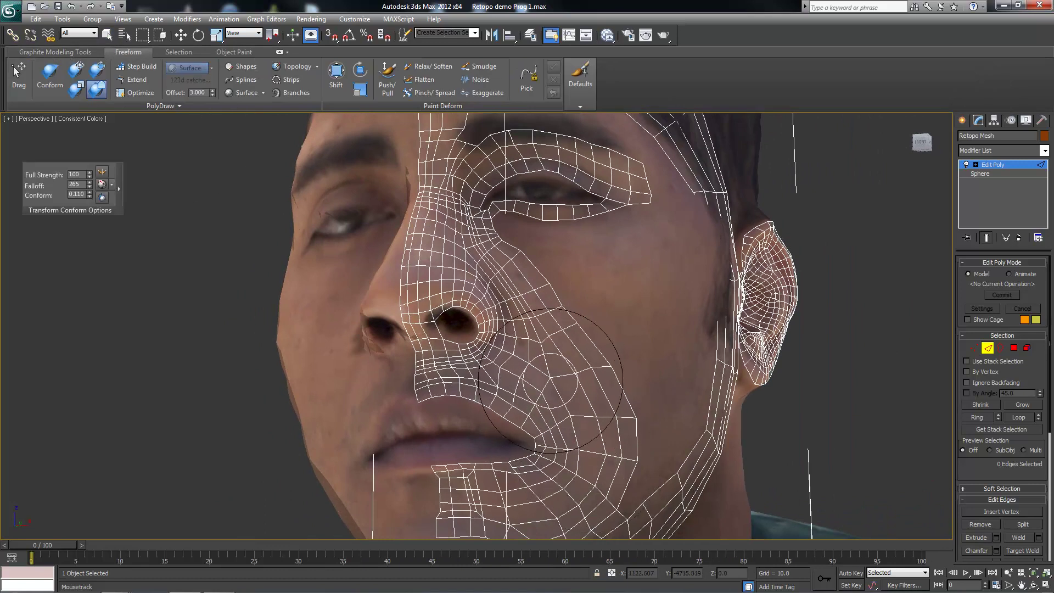
pyautogui.moveTo(566, 355); pyautogui.dragTo(566, 391)
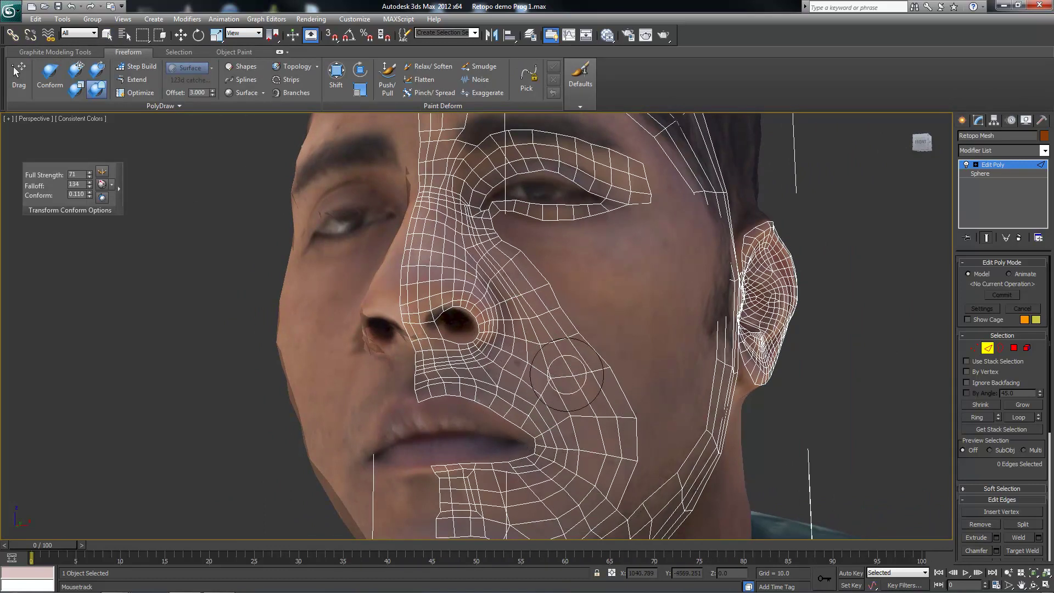
pyautogui.moveTo(527, 330)
pyautogui.keyDown('alt'); pyautogui.mouseDown(button='middle')
pyautogui.moveTo(513, 443)
pyautogui.moveTo(395, 340)
pyautogui.mouseUp(button='middle'); pyautogui.keyUp('alt')
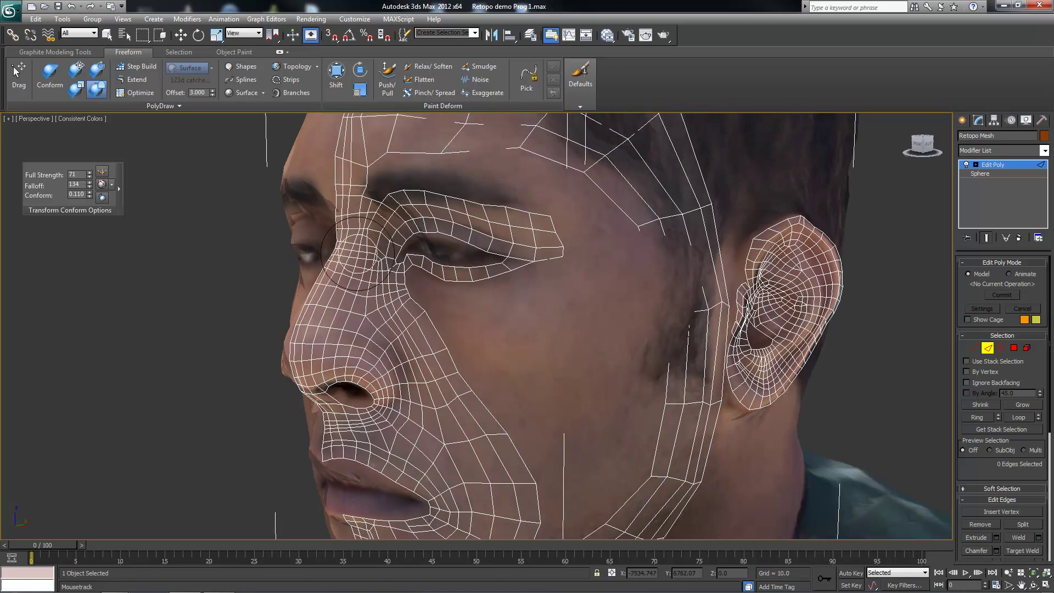
pyautogui.scroll(-5, 357, 252)
pyautogui.moveTo(356, 252)
pyautogui.keyDown('alt'); pyautogui.mouseDown(button='middle')
pyautogui.moveTo(503, 360)
pyautogui.moveTo(470, 357)
pyautogui.moveTo(449, 230)
pyautogui.mouseUp(button='middle'); pyautogui.keyUp('alt')
pyautogui.scroll(3, 471, 358)
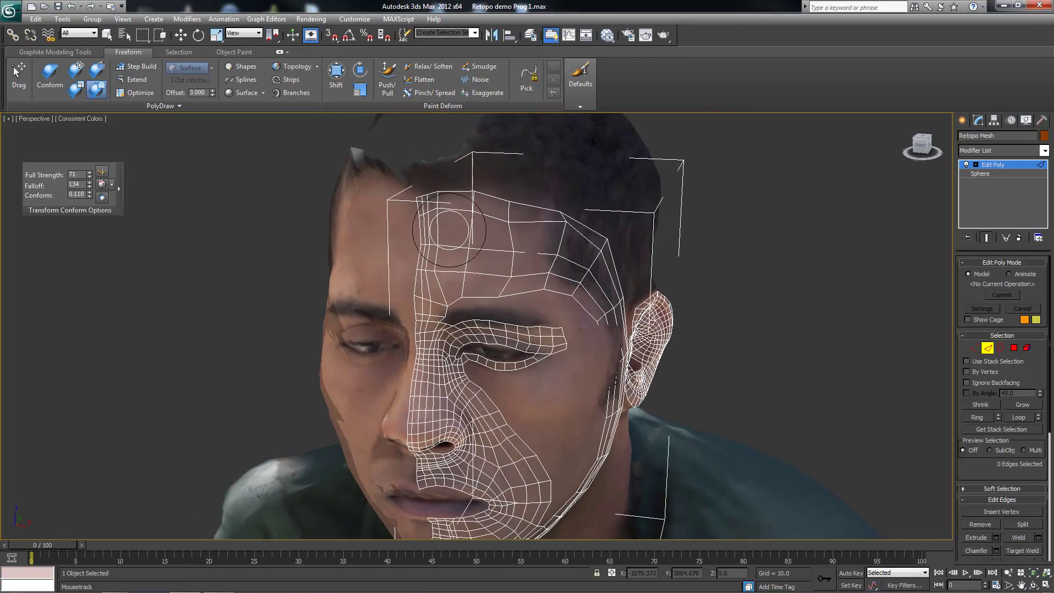
# Inspect the conformed cheek and jaw from three-quarter and frontal views
pyautogui.keyDown('alt'); pyautogui.moveTo(539, 261); pyautogui.dragTo(501, 271, button='middle'); pyautogui.keyUp('alt')
pyautogui.scroll(-2, 487, 301)
pyautogui.scroll(-2, 501, 323)
pyautogui.keyDown('alt'); pyautogui.moveTo(501, 322); pyautogui.dragTo(477, 360, button='middle'); pyautogui.keyUp('alt')
pyautogui.scroll(3, 477, 360)
pyautogui.moveTo(470, 473)
pyautogui.keyDown('alt'); pyautogui.mouseDown(button='middle')
pyautogui.moveTo(513, 425)
pyautogui.moveTo(479, 340)
pyautogui.moveTo(438, 348)
pyautogui.moveTo(482, 363)
pyautogui.mouseUp(button='middle'); pyautogui.keyUp('alt')
pyautogui.scroll(-2, 514, 424)
pyautogui.scroll(4, 424, 346)
pyautogui.scroll(1, 434, 362)
pyautogui.scroll(-2, 433, 362)
pyautogui.scroll(-2, 472, 359)
pyautogui.scroll(2, 478, 365)
pyautogui.scroll(2, 487, 372)
pyautogui.keyDown('alt'); pyautogui.moveTo(466, 399); pyautogui.dragTo(494, 419, button='middle'); pyautogui.keyUp('alt')
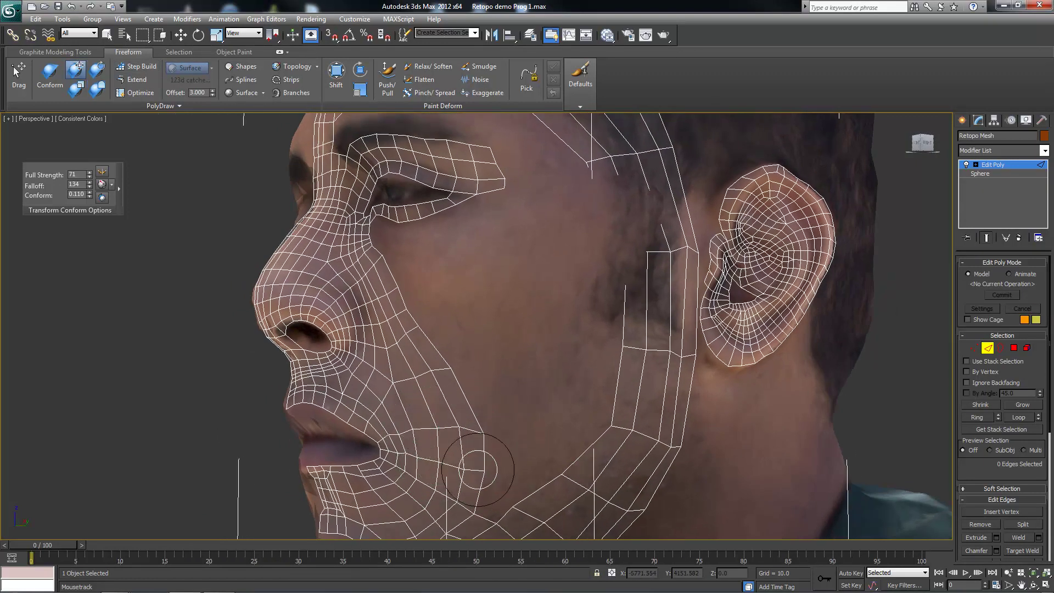
pyautogui.moveTo(483, 472)
pyautogui.keyDown('alt'); pyautogui.mouseDown(button='middle')
pyautogui.moveTo(530, 417)
pyautogui.moveTo(511, 419)
pyautogui.moveTo(242, 132)
pyautogui.mouseUp(button='middle'); pyautogui.keyUp('alt')
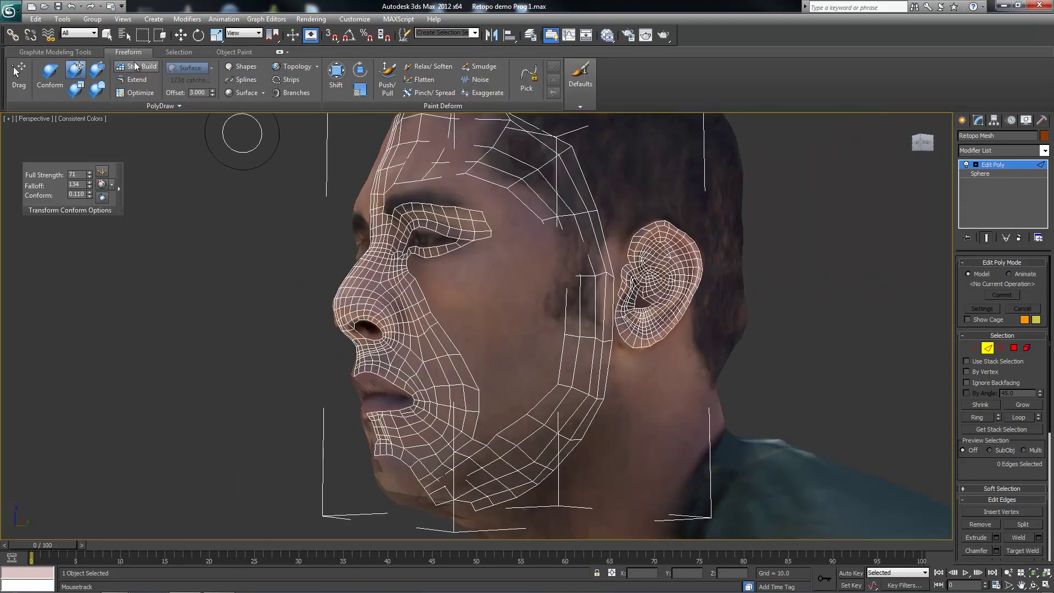
# Switch to a different Conform brush mode and orbit to a close three-quarter view of the eye
pyautogui.click(136, 66)
pyautogui.keyDown('alt'); pyautogui.moveTo(450, 395); pyautogui.dragTo(568, 445, button='middle'); pyautogui.keyUp('alt')
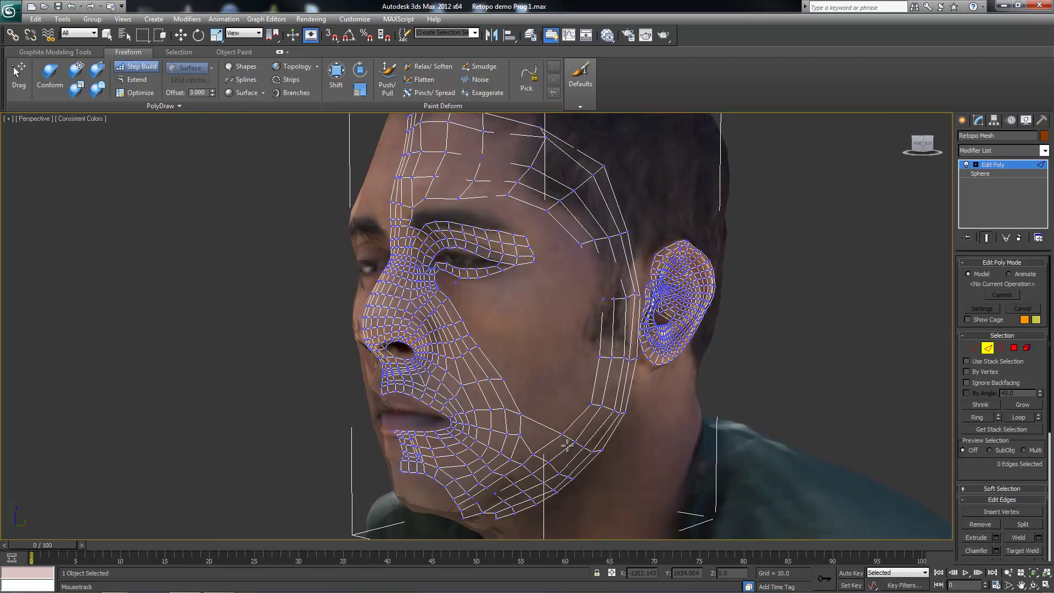
pyautogui.click(96, 88)
pyautogui.click(75, 70)
pyautogui.moveTo(466, 480)
pyautogui.keyDown('alt'); pyautogui.mouseDown(button='middle')
pyautogui.moveTo(482, 367)
pyautogui.moveTo(424, 353)
pyautogui.moveTo(516, 379)
pyautogui.moveTo(449, 316)
pyautogui.moveTo(471, 318)
pyautogui.moveTo(423, 258)
pyautogui.moveTo(479, 262)
pyautogui.mouseUp(button='middle'); pyautogui.keyUp('alt')
pyautogui.moveTo(463, 204)
pyautogui.keyDown('alt'); pyautogui.mouseDown(button='middle')
pyautogui.moveTo(429, 305)
pyautogui.moveTo(488, 273)
pyautogui.moveTo(496, 447)
pyautogui.mouseUp(button='middle'); pyautogui.keyUp('alt')
pyautogui.scroll(4, 473, 272)
pyautogui.scroll(3, 483, 285)
pyautogui.scroll(2, 506, 358)
pyautogui.scroll(-3, 472, 319)
pyautogui.scroll(4, 496, 447)
# Extend a new row of polygons below the eye and pull the lower border down
pyautogui.click(137, 79)
pyautogui.keyDown('shift'); pyautogui.moveTo(434, 303); pyautogui.dragTo(447, 327); pyautogui.keyUp('shift')
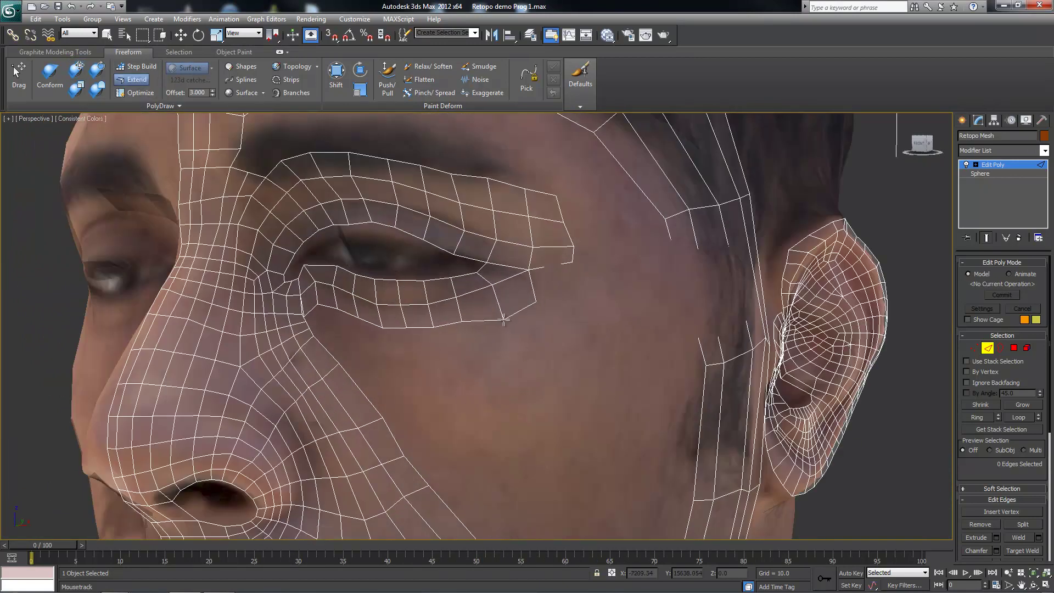
pyautogui.keyDown('alt'); pyautogui.moveTo(336, 311); pyautogui.dragTo(374, 362, button='middle'); pyautogui.keyUp('alt')
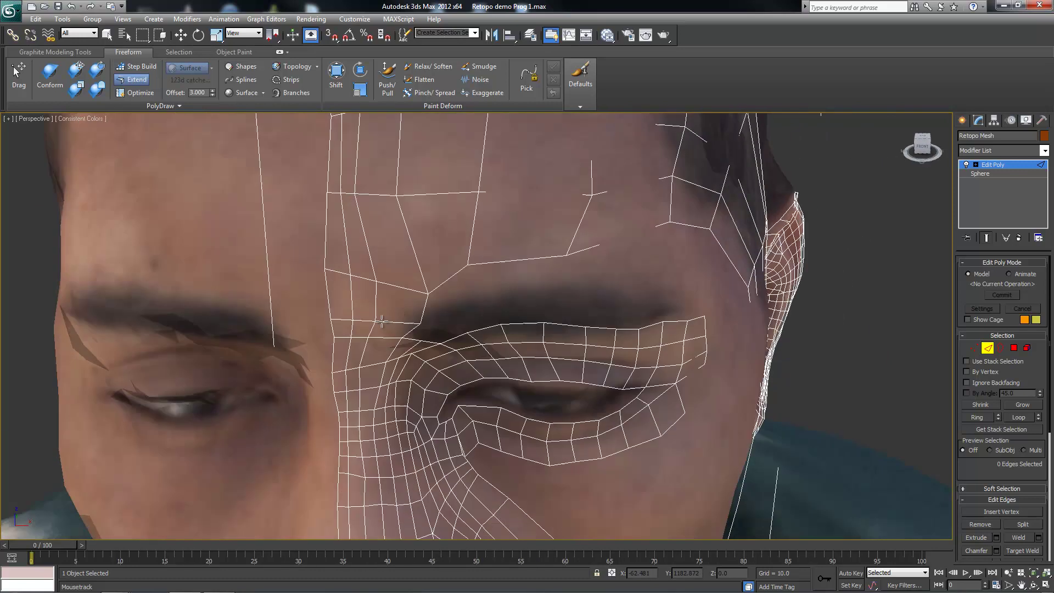
pyautogui.scroll(4, 377, 367)
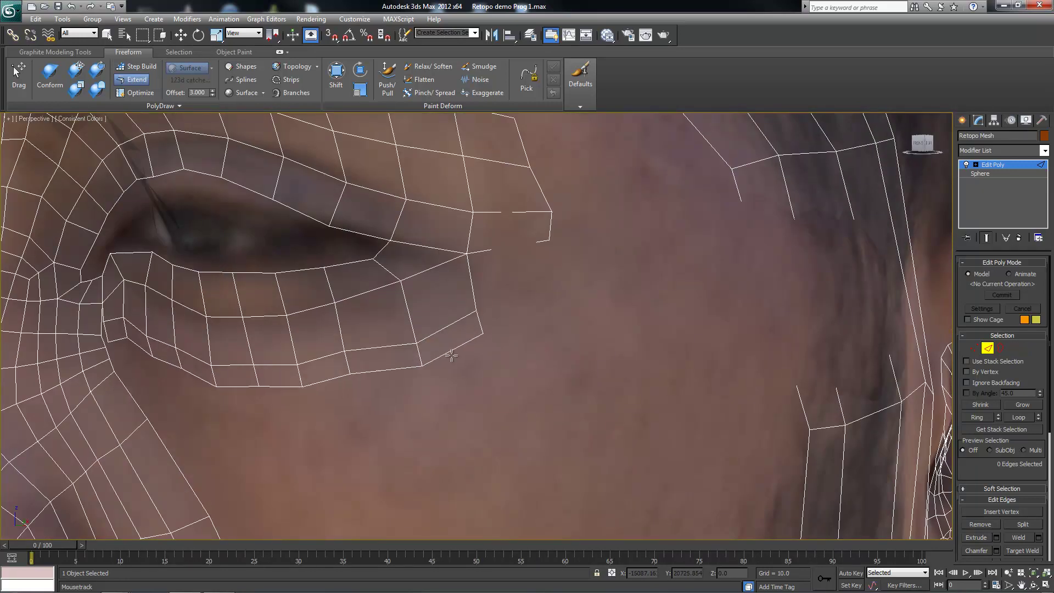
pyautogui.moveTo(492, 353); pyautogui.dragTo(235, 353)
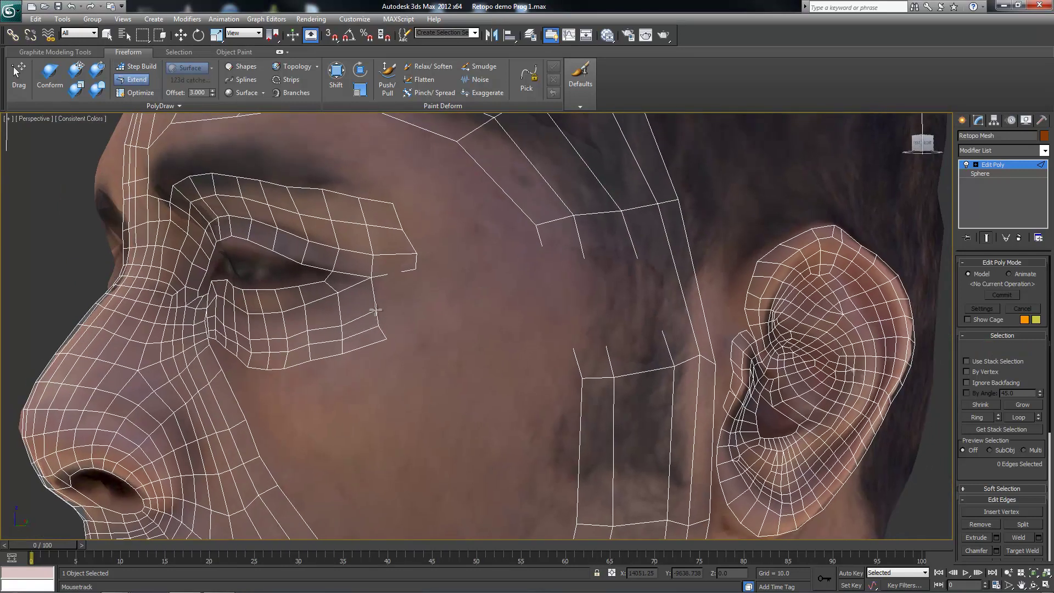
pyautogui.moveTo(386, 332); pyautogui.dragTo(274, 374)
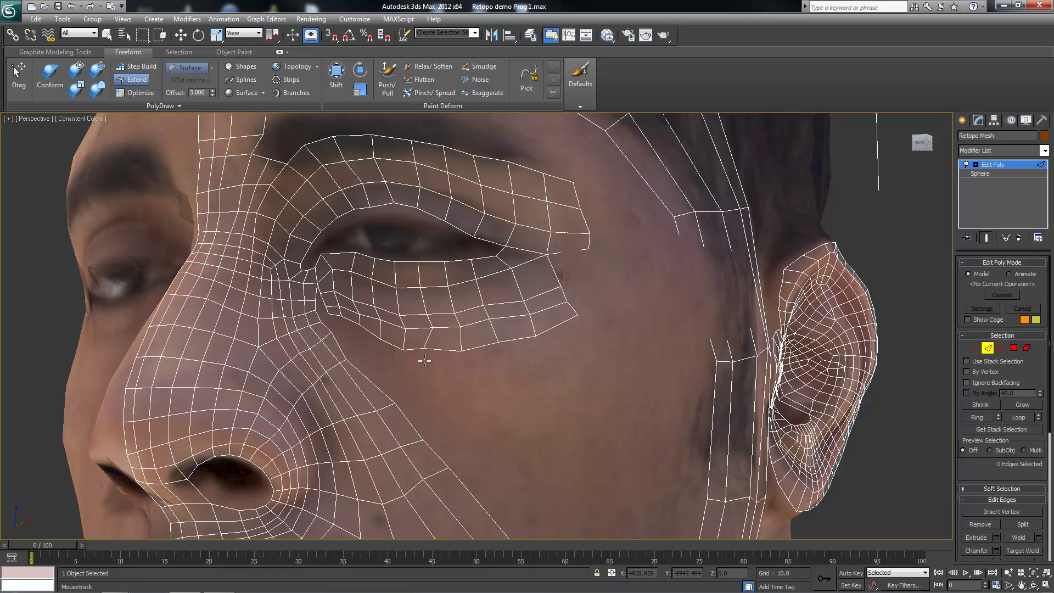
pyautogui.moveTo(495, 343)
pyautogui.keyDown('alt'); pyautogui.mouseDown(button='middle')
pyautogui.moveTo(354, 375)
pyautogui.moveTo(438, 373)
pyautogui.moveTo(435, 302)
pyautogui.mouseUp(button='middle'); pyautogui.keyUp('alt')
# Shift the inner eye-corner vertices and upper eyelid edges onto the lid
pyautogui.scroll(-6, 434, 330)
pyautogui.scroll(4, 434, 302)
pyautogui.scroll(3, 434, 302)
pyautogui.scroll(1, 224, 304)
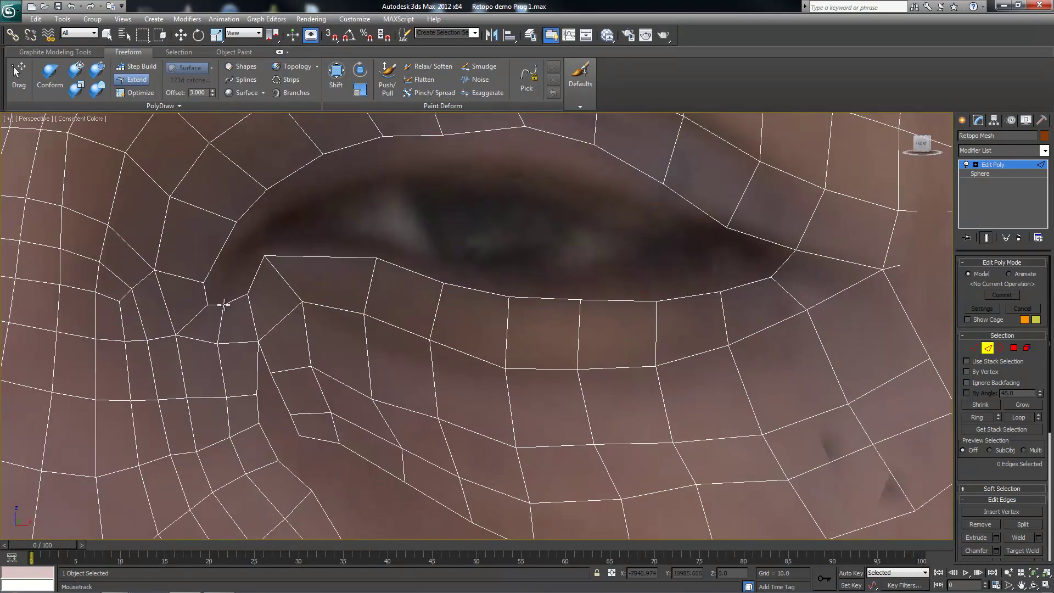
pyautogui.keyDown('alt'); pyautogui.moveTo(292, 277); pyautogui.dragTo(257, 318, button='middle'); pyautogui.keyUp('alt')
pyautogui.moveTo(188, 314); pyautogui.dragTo(208, 230)
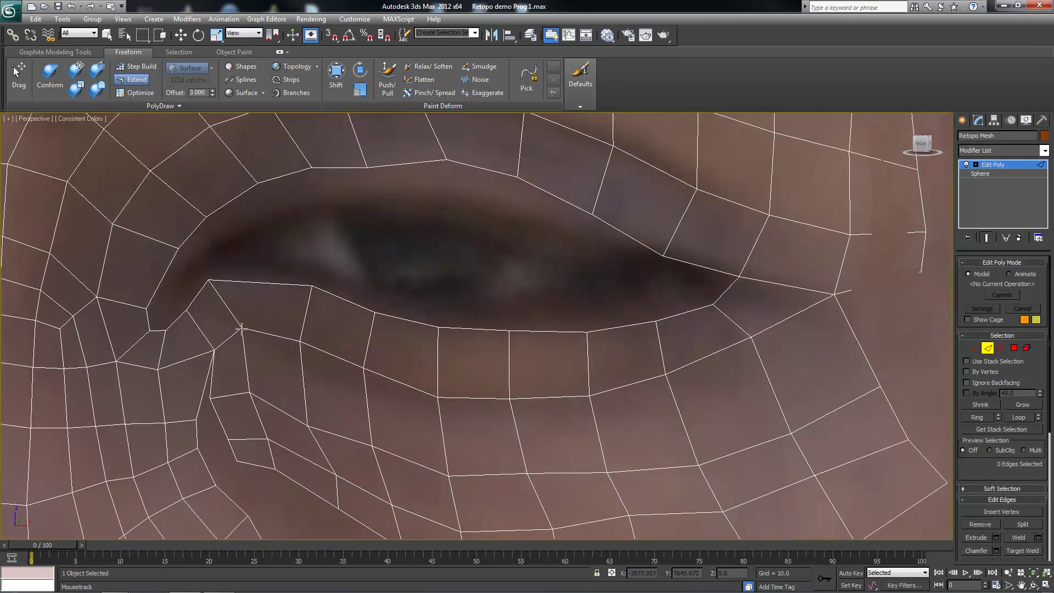
pyautogui.keyDown('alt'); pyautogui.moveTo(254, 267); pyautogui.dragTo(186, 286, button='middle'); pyautogui.keyUp('alt')
pyautogui.moveTo(187, 285)
pyautogui.mouseDown()
pyautogui.moveTo(356, 281)
pyautogui.moveTo(490, 318)
pyautogui.moveTo(570, 298)
pyautogui.mouseUp()
# Nudge the lower eyelid vertices up and move the lower lid corner vertex outward
pyautogui.scroll(3, 469, 269)
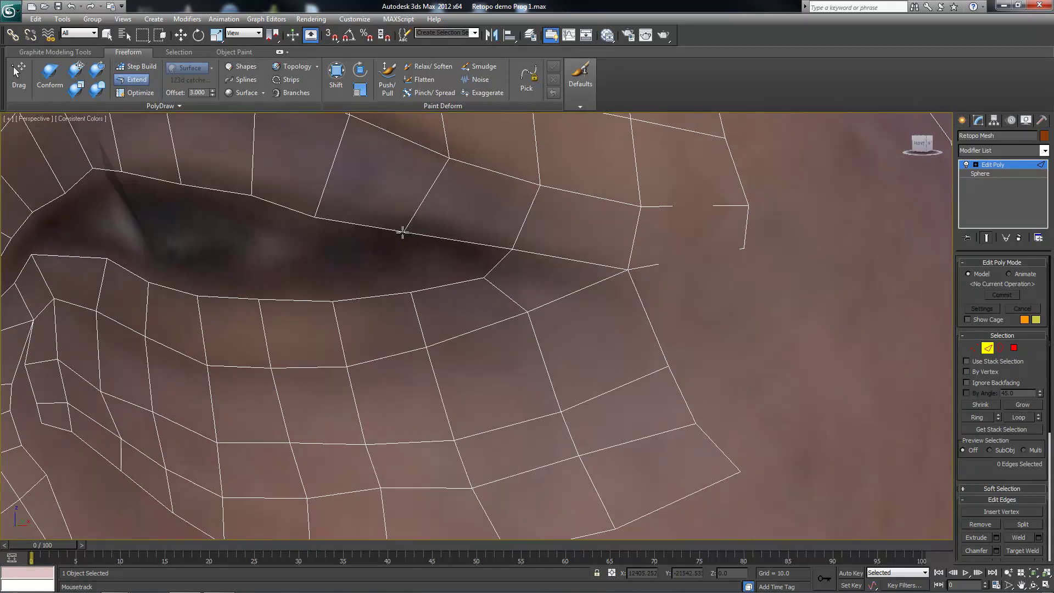
pyautogui.scroll(-5, 400, 230)
pyautogui.scroll(4, 375, 291)
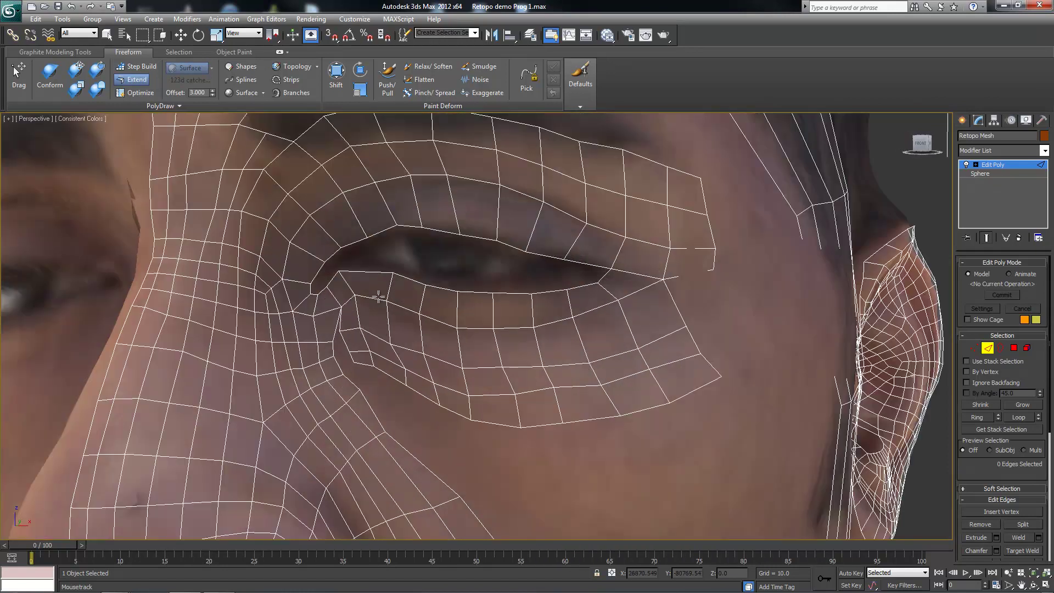
pyautogui.moveTo(599, 285); pyautogui.dragTo(663, 281)
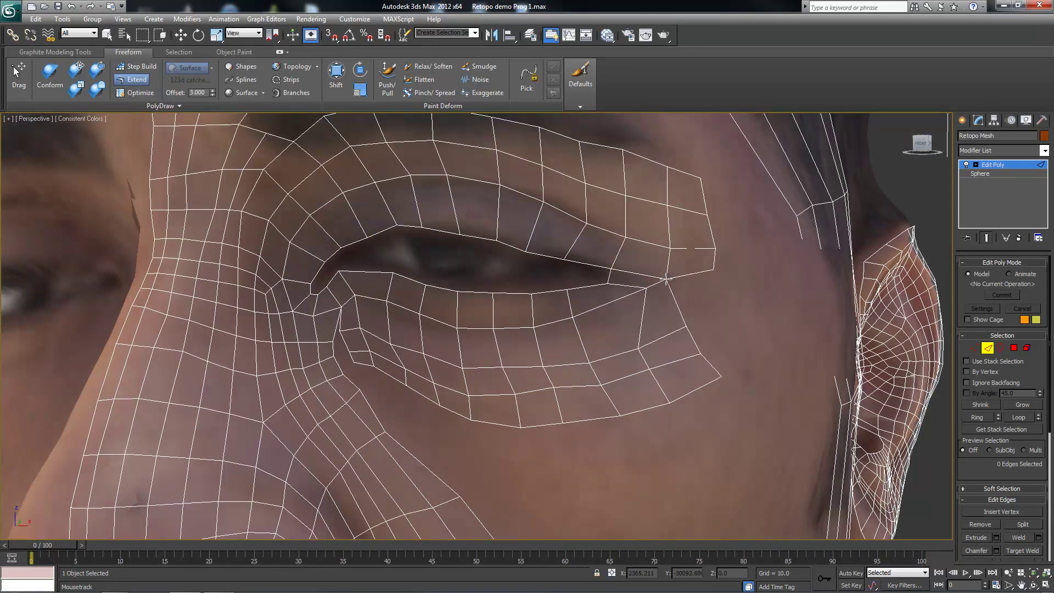
pyautogui.keyDown('alt'); pyautogui.moveTo(629, 337); pyautogui.dragTo(574, 349, button='middle'); pyautogui.keyUp('alt')
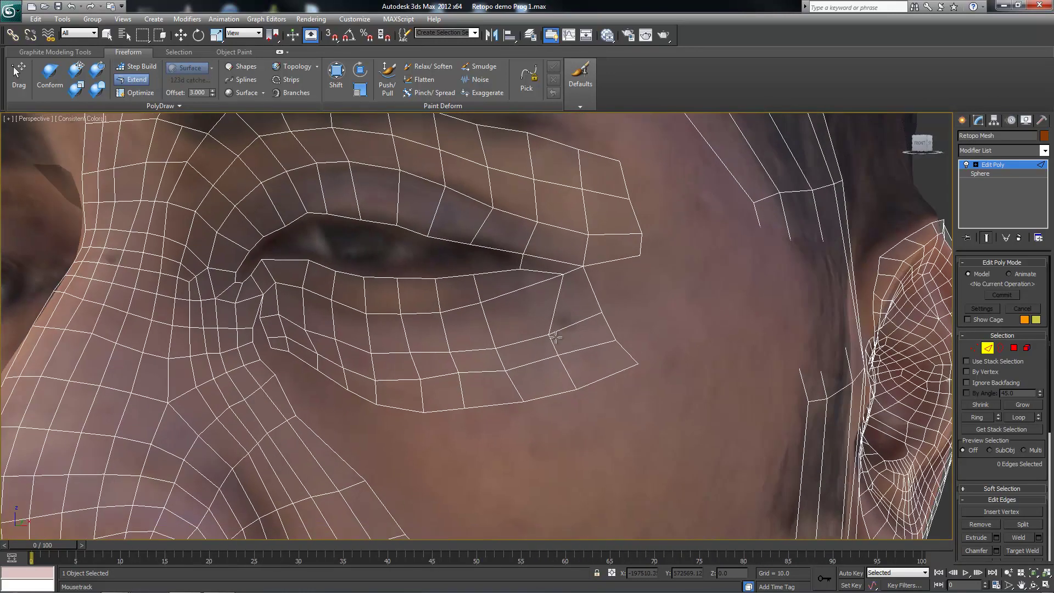
pyautogui.moveTo(580, 390); pyautogui.dragTo(621, 372)
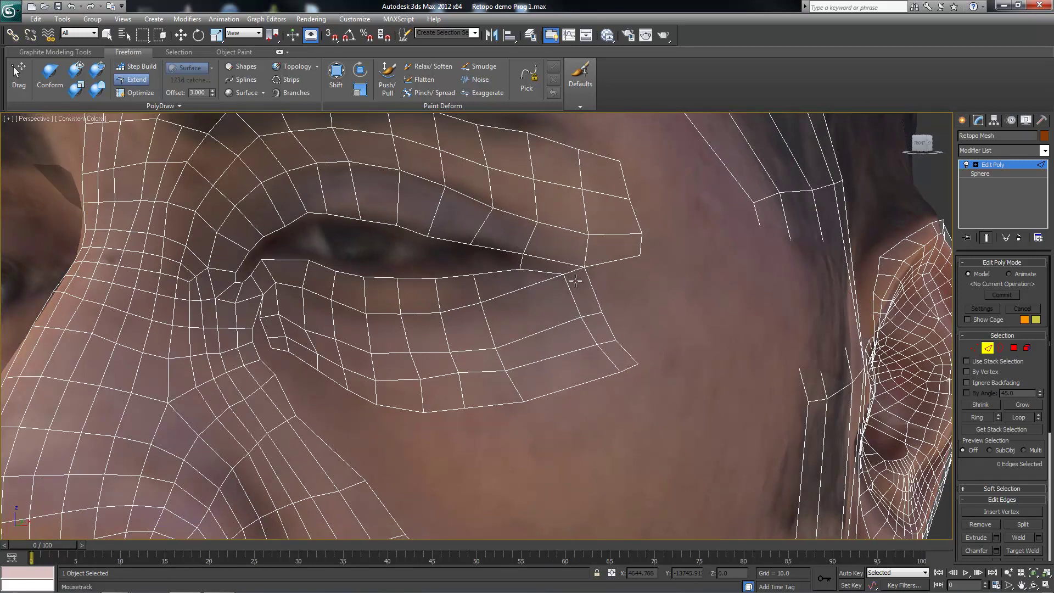
# Reposition the outer eye-corner and brow-corner vertices into cleaner flow
pyautogui.scroll(-5, 494, 310)
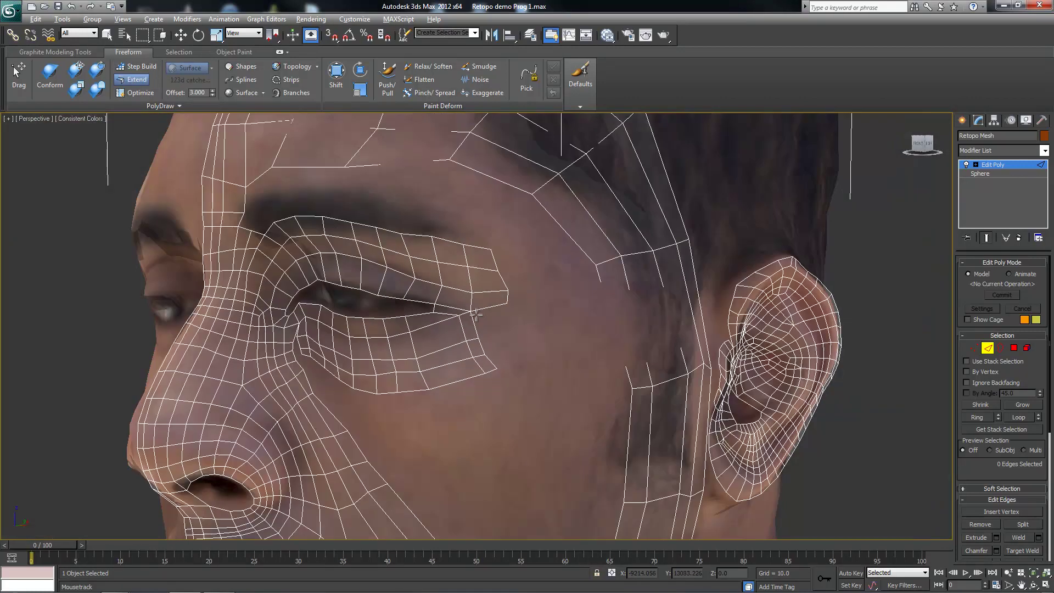
pyautogui.keyDown('alt'); pyautogui.moveTo(494, 311); pyautogui.dragTo(437, 313, button='middle'); pyautogui.keyUp('alt')
pyautogui.scroll(4, 437, 312)
pyautogui.scroll(3, 377, 256)
pyautogui.moveTo(376, 256); pyautogui.dragTo(362, 278)
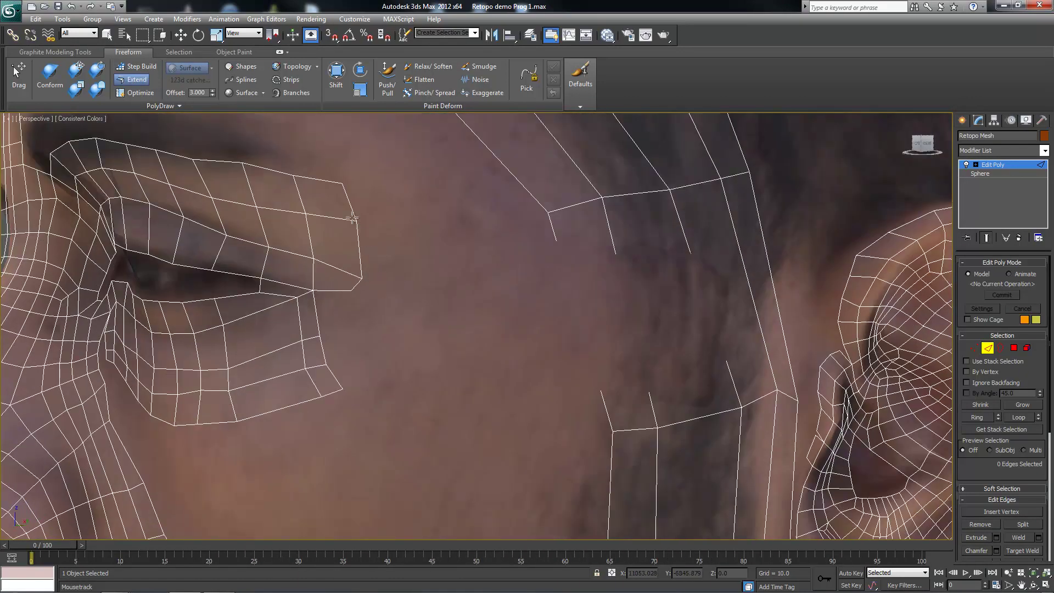
pyautogui.moveTo(343, 183); pyautogui.dragTo(383, 218)
pyautogui.moveTo(294, 176); pyautogui.dragTo(318, 190)
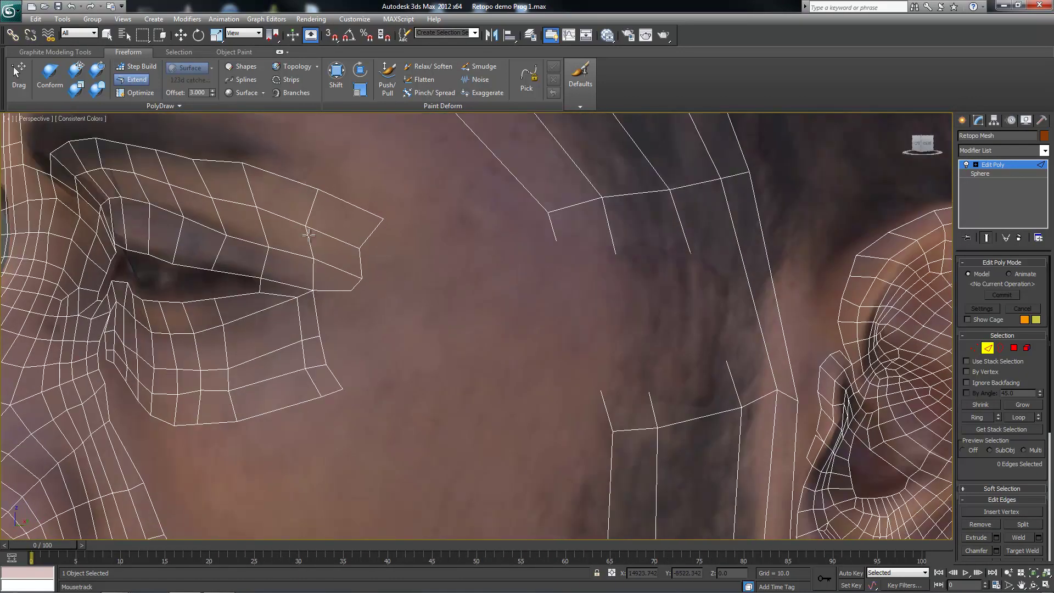
pyautogui.moveTo(358, 279); pyautogui.dragTo(377, 274)
pyautogui.moveTo(382, 219); pyautogui.dragTo(397, 271)
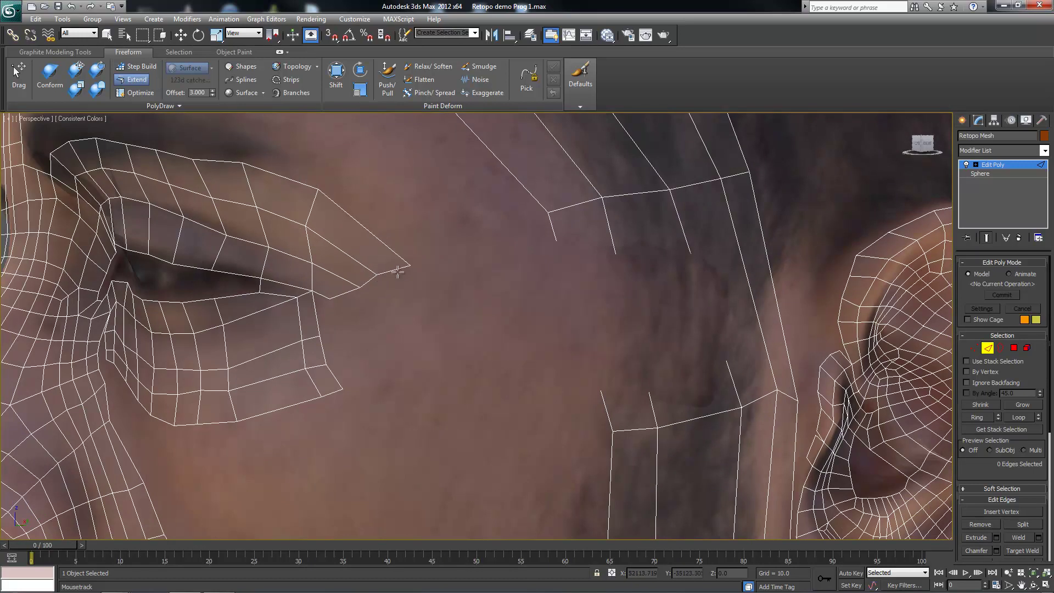
# Check the eye mesh from the front, then return to a side view
pyautogui.scroll(-5, 327, 299)
pyautogui.scroll(2, 466, 254)
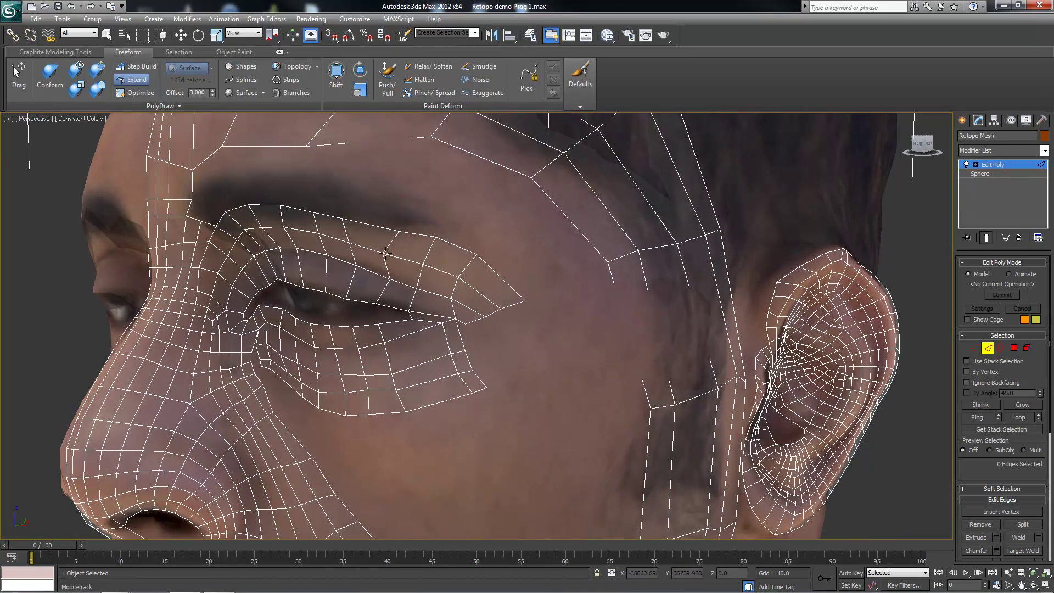
pyautogui.scroll(-3, 452, 299)
pyautogui.moveTo(430, 278)
pyautogui.keyDown('alt'); pyautogui.mouseDown(button='middle')
pyautogui.moveTo(334, 266)
pyautogui.moveTo(563, 219)
pyautogui.mouseUp(button='middle'); pyautogui.keyUp('alt')
pyautogui.scroll(3, 334, 266)
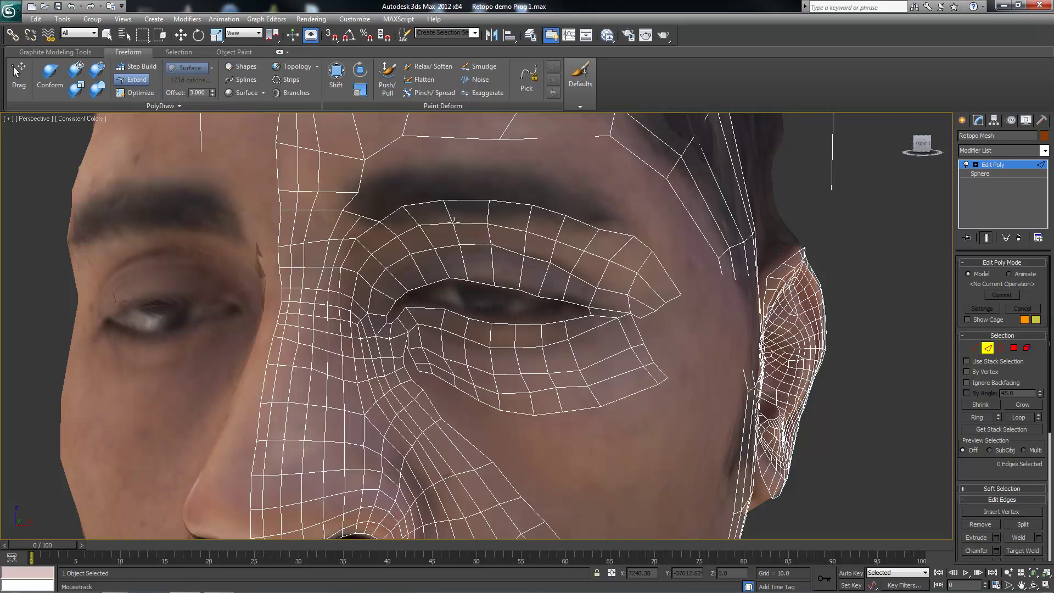
pyautogui.keyDown('alt'); pyautogui.moveTo(434, 249); pyautogui.dragTo(378, 234, button='middle'); pyautogui.keyUp('alt')
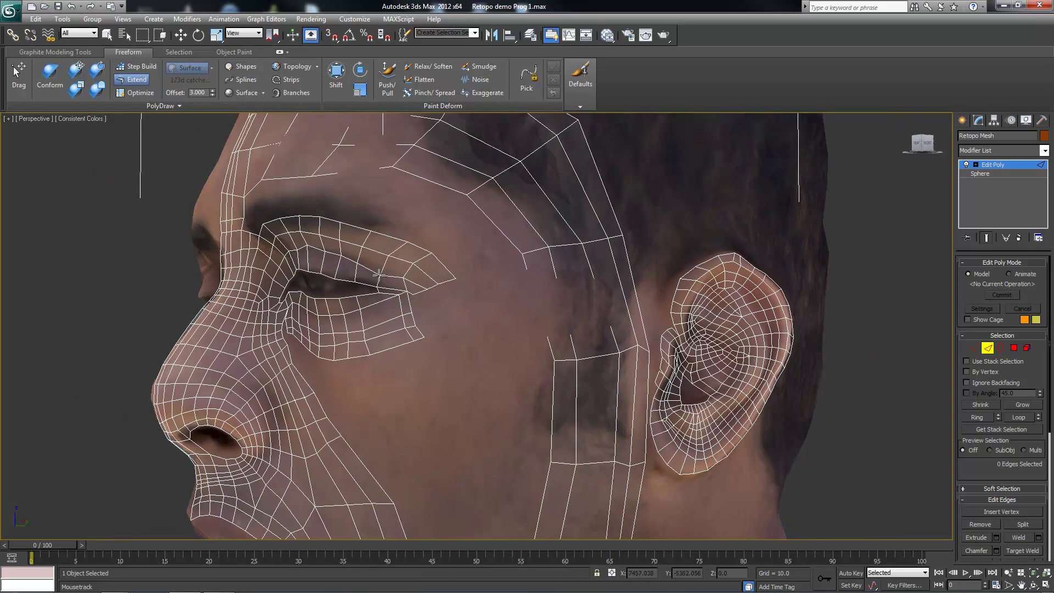
pyautogui.scroll(2, 413, 276)
# Extend quads from the brow strip's pointed end and adjust the nearby brow vertices
pyautogui.keyDown('shift'); pyautogui.moveTo(482, 296); pyautogui.dragTo(421, 326); pyautogui.keyUp('shift')
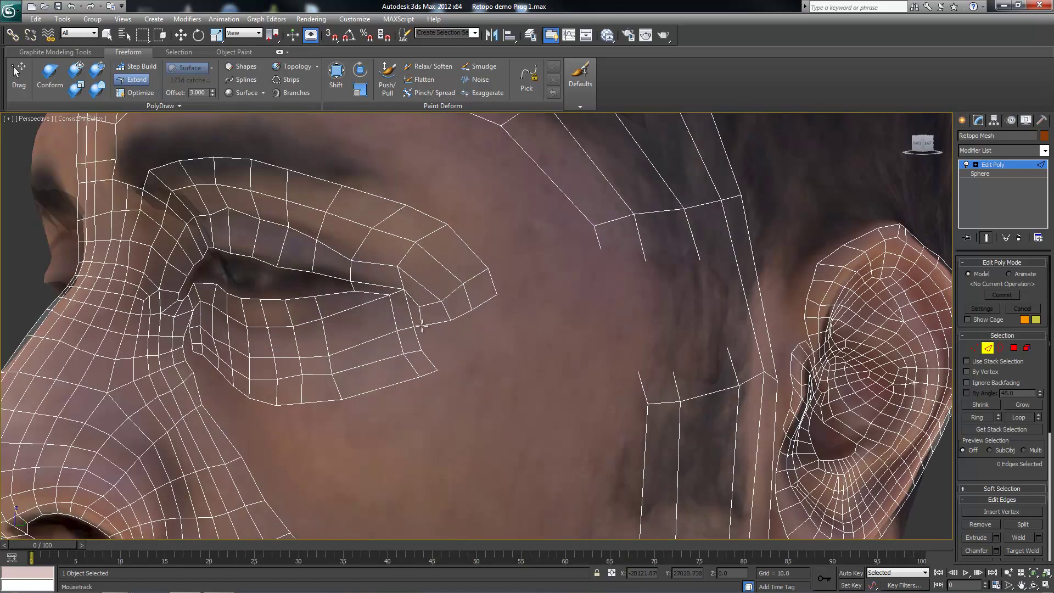
pyautogui.moveTo(486, 321)
pyautogui.keyDown('shift'); pyautogui.mouseDown()
pyautogui.moveTo(422, 328)
pyautogui.moveTo(499, 339)
pyautogui.mouseUp(); pyautogui.keyUp('shift')
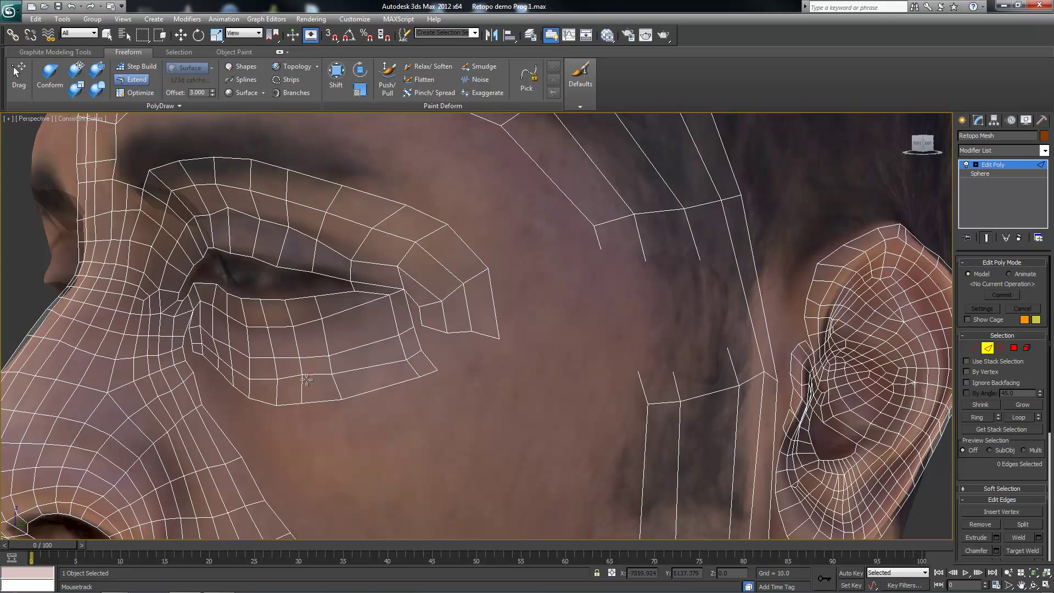
pyautogui.moveTo(206, 216); pyautogui.dragTo(235, 218)
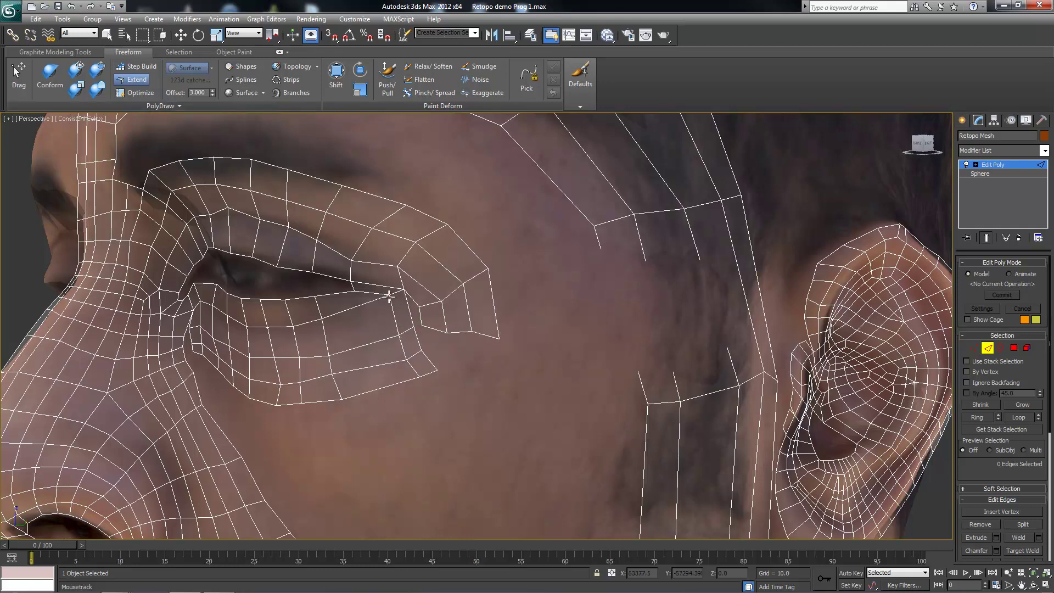
pyautogui.moveTo(398, 266); pyautogui.dragTo(404, 278)
pyautogui.moveTo(461, 237); pyautogui.dragTo(462, 285)
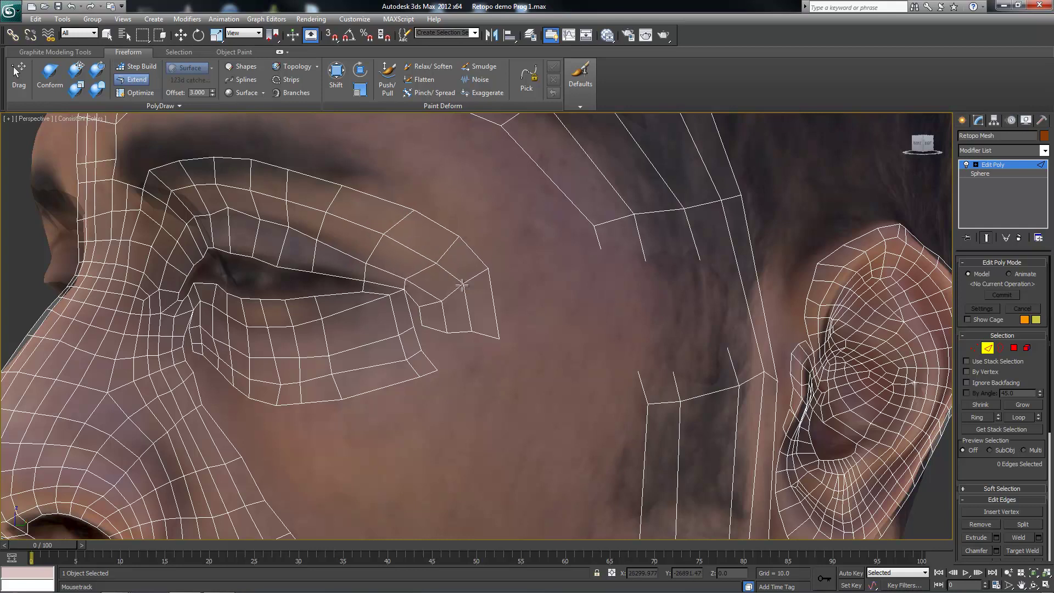
# Extend new quads across the temple toward the cheek
pyautogui.scroll(-5, 405, 295)
pyautogui.keyDown('alt'); pyautogui.moveTo(417, 283); pyautogui.dragTo(554, 230, button='middle'); pyautogui.keyUp('alt')
pyautogui.scroll(5, 515, 237)
pyautogui.moveTo(554, 220); pyautogui.dragTo(582, 252)
pyautogui.keyDown('alt'); pyautogui.moveTo(582, 252); pyautogui.dragTo(494, 241, button='middle'); pyautogui.keyUp('alt')
# Extend quads toward the cheek, move the temple corner vertex out and a forehead vertex down
pyautogui.moveTo(452, 265); pyautogui.dragTo(458, 361)
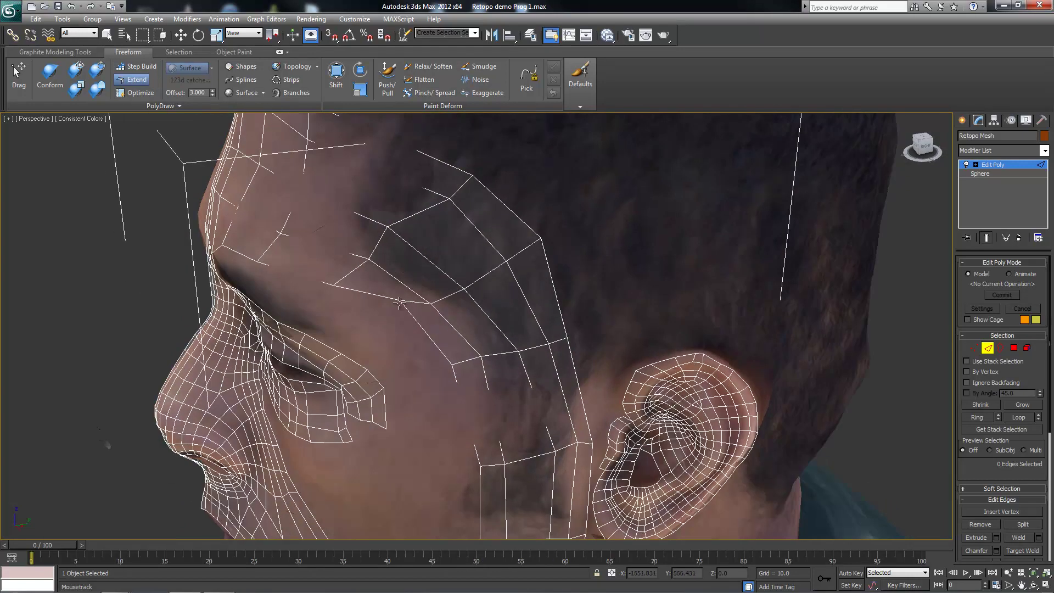
pyautogui.moveTo(459, 361)
pyautogui.keyDown('alt'); pyautogui.mouseDown(button='middle')
pyautogui.moveTo(423, 323)
pyautogui.moveTo(398, 320)
pyautogui.mouseUp(button='middle'); pyautogui.keyUp('alt')
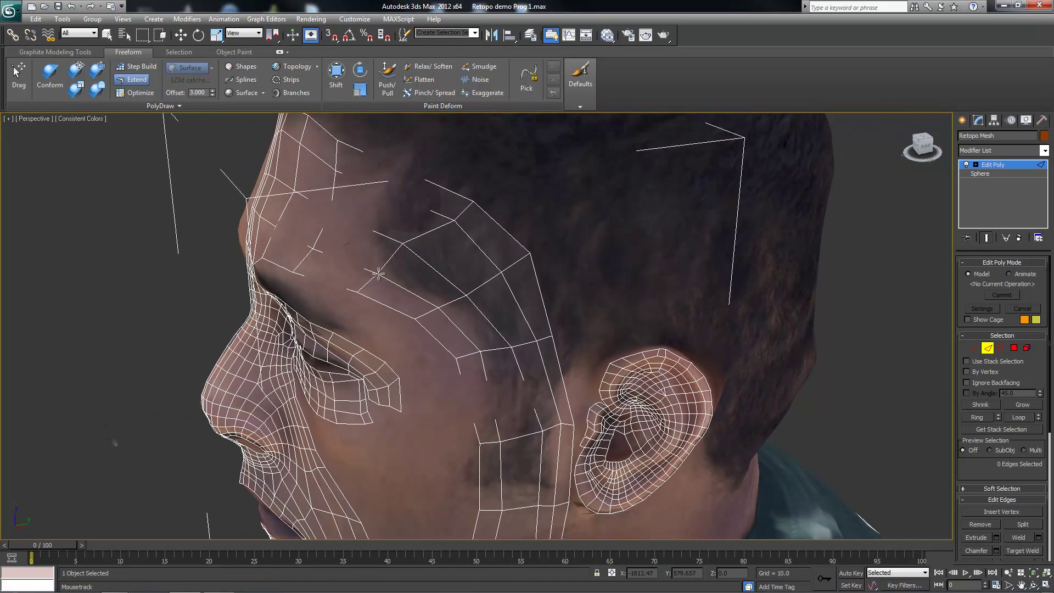
pyautogui.moveTo(472, 206); pyautogui.dragTo(495, 207)
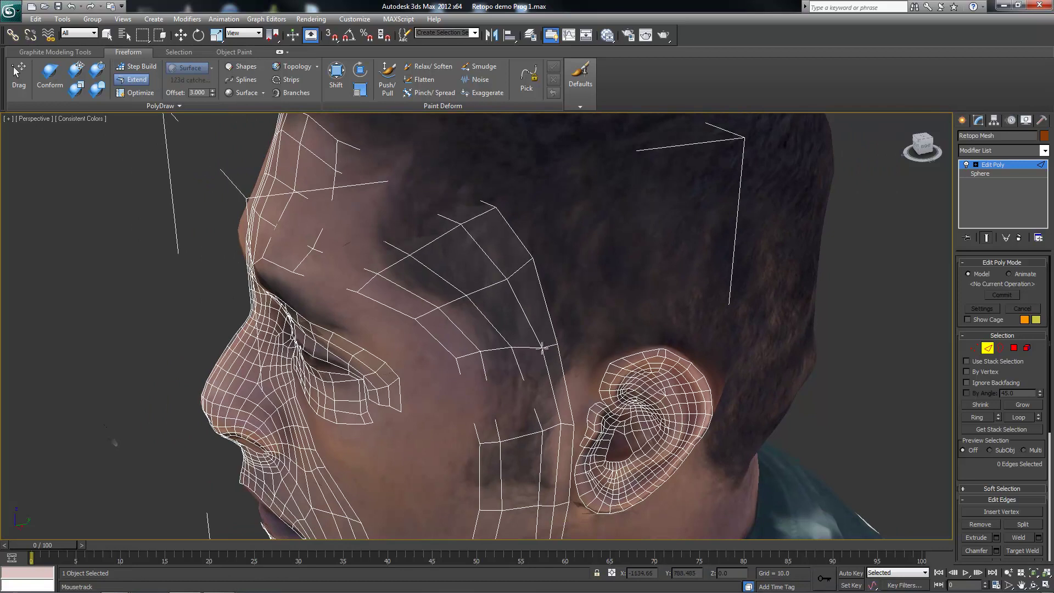
pyautogui.keyDown('alt'); pyautogui.moveTo(462, 360); pyautogui.dragTo(475, 259, button='middle'); pyautogui.keyUp('alt')
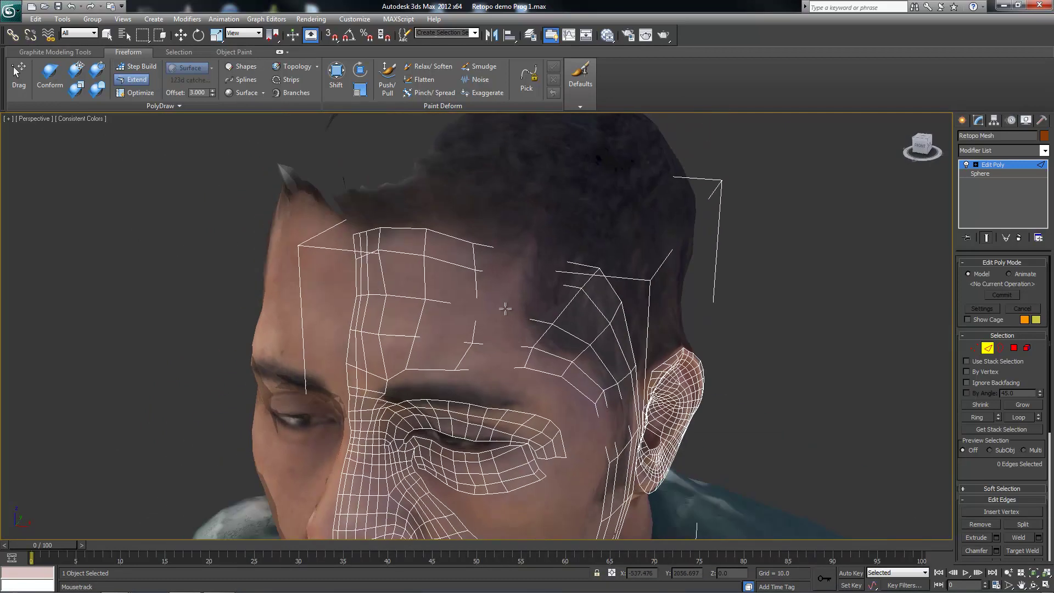
pyautogui.moveTo(476, 260); pyautogui.dragTo(494, 300)
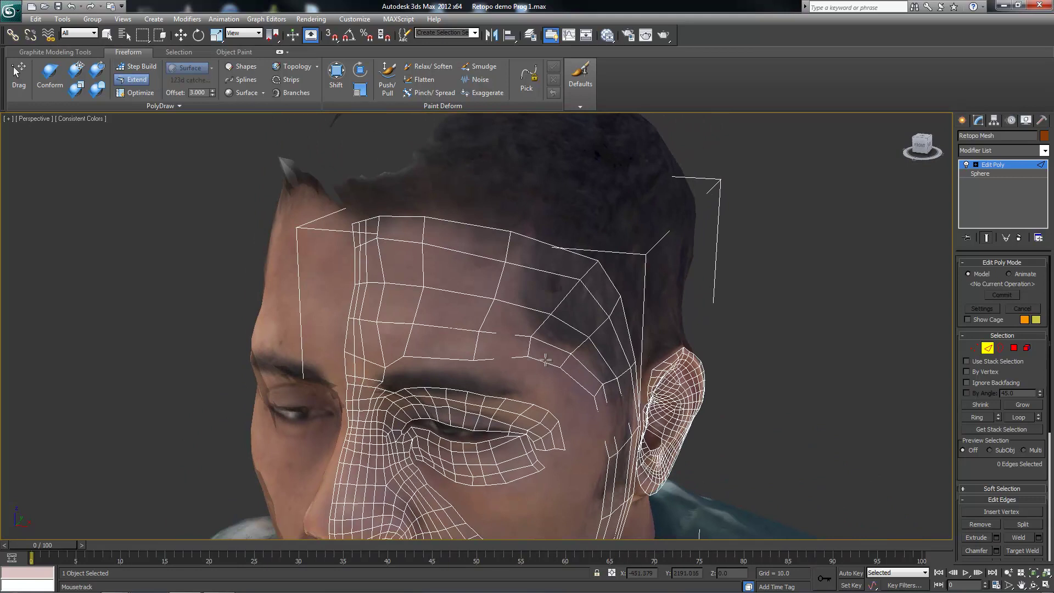
# Add an edge below the temple vertex and review the side of the head
pyautogui.keyDown('alt'); pyautogui.moveTo(545, 359); pyautogui.dragTo(342, 321, button='middle'); pyautogui.keyUp('alt')
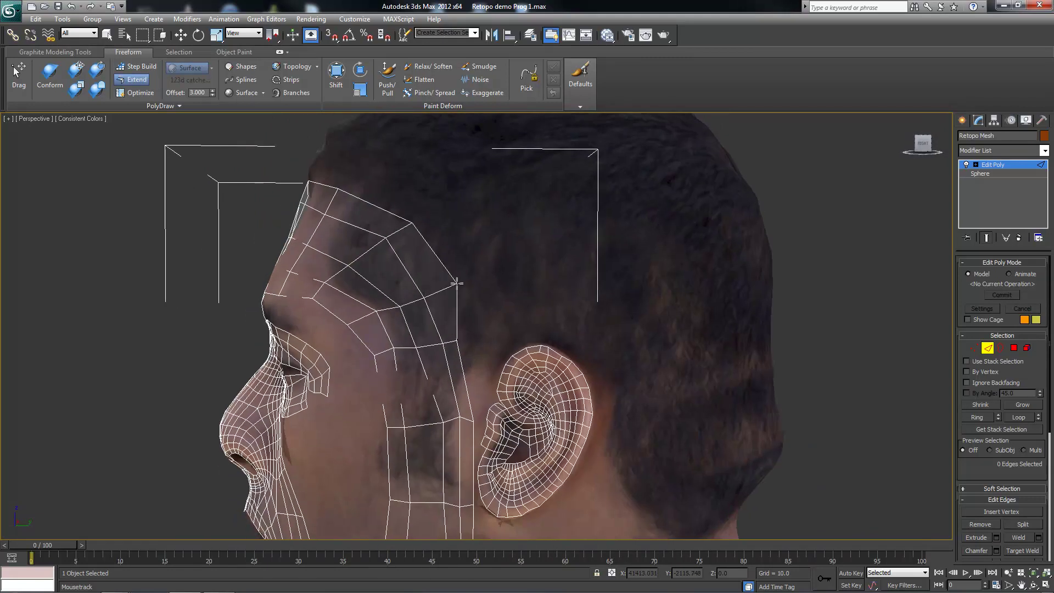
pyautogui.moveTo(457, 282)
pyautogui.keyDown('alt'); pyautogui.mouseDown(button='middle')
pyautogui.moveTo(505, 297)
pyautogui.moveTo(494, 330)
pyautogui.mouseUp(button='middle'); pyautogui.keyUp('alt')
pyautogui.click(532, 334)
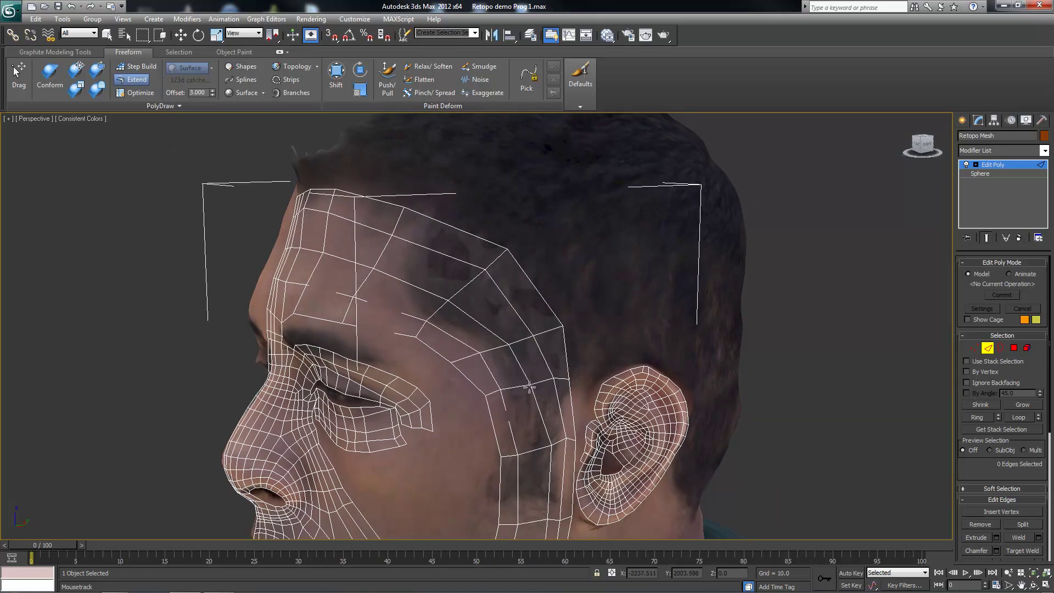
pyautogui.scroll(-4, 530, 384)
pyautogui.moveTo(529, 384)
pyautogui.keyDown('alt'); pyautogui.mouseDown(button='middle')
pyautogui.moveTo(473, 351)
pyautogui.moveTo(489, 351)
pyautogui.mouseUp(button='middle'); pyautogui.keyUp('alt')
pyautogui.scroll(5, 489, 351)
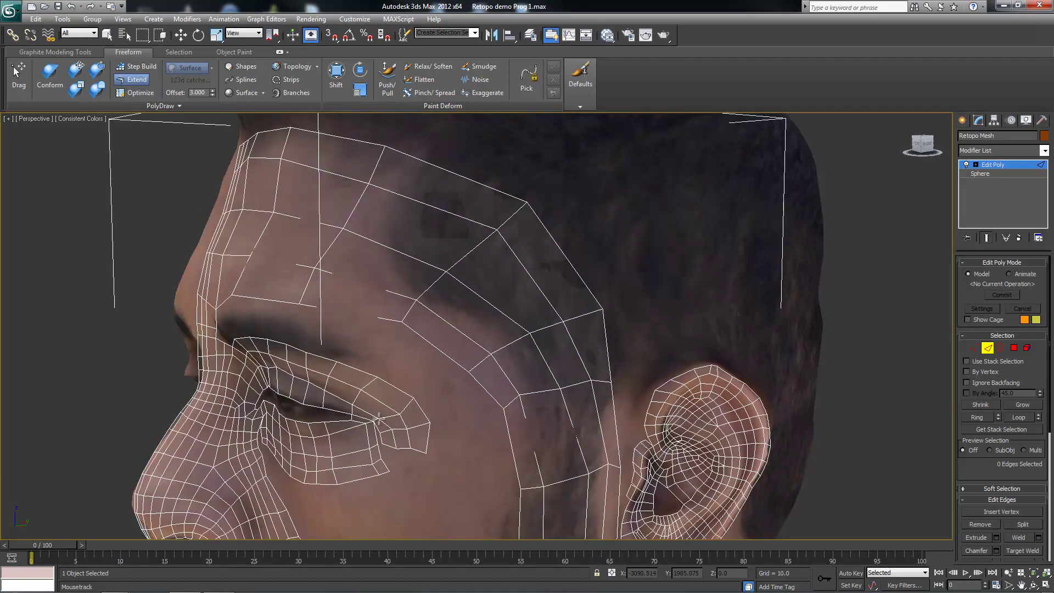
pyautogui.moveTo(430, 415)
pyautogui.keyDown('alt'); pyautogui.mouseDown(button='middle')
pyautogui.moveTo(416, 399)
pyautogui.moveTo(417, 358)
pyautogui.mouseUp(button='middle'); pyautogui.keyUp('alt')
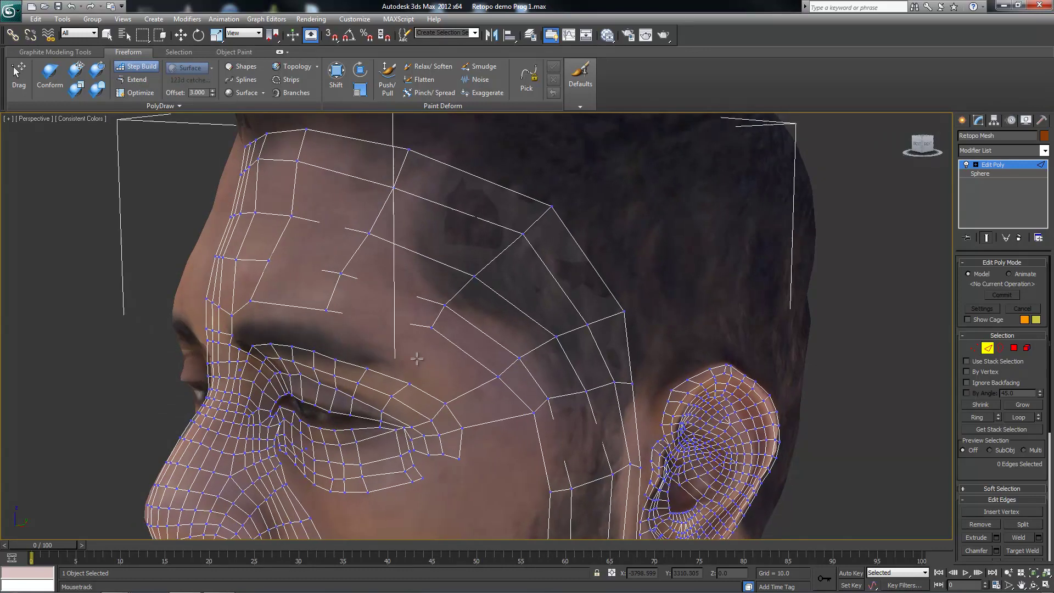
# Select the temple border edge loop and extend the mesh outward from it
pyautogui.doubleClick(397, 218)
pyautogui.press('w')
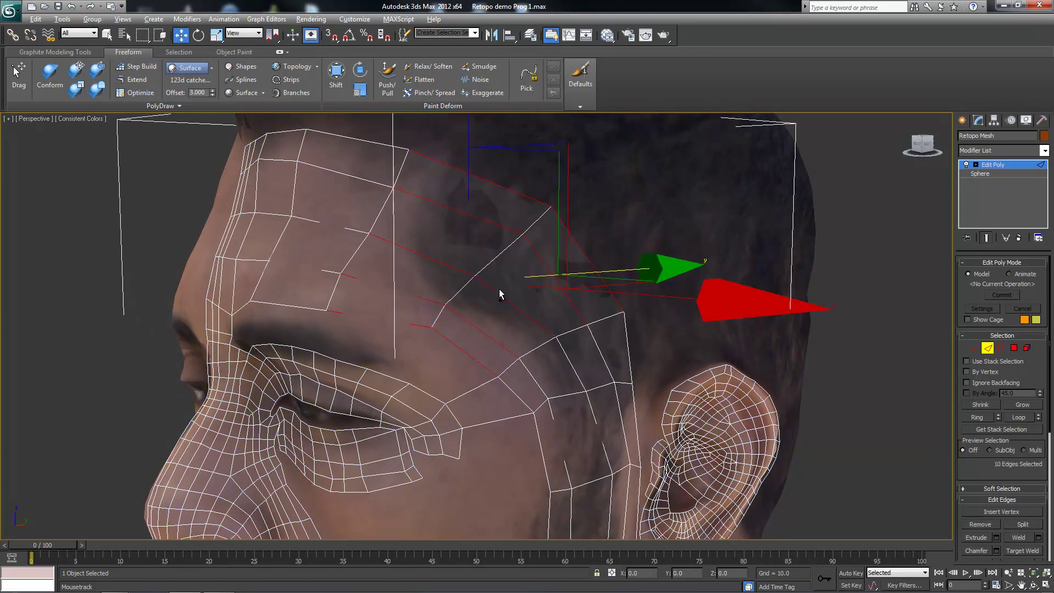
pyautogui.rightClick(402, 250)
pyautogui.click(353, 287)
pyautogui.keyDown('alt'); pyautogui.moveTo(353, 287); pyautogui.dragTo(433, 336, button='middle'); pyautogui.keyUp('alt')
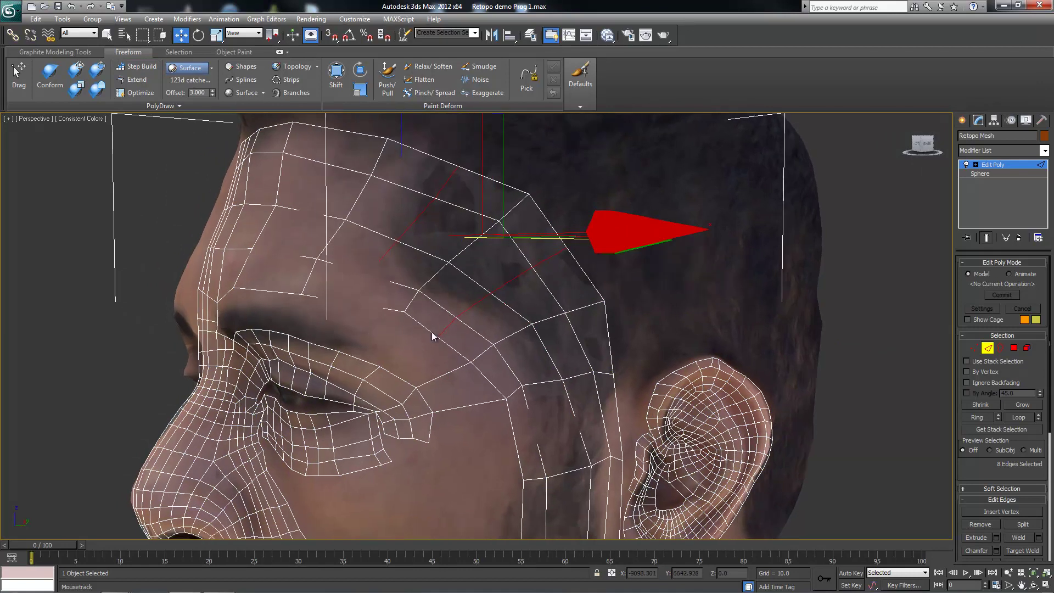
# Switch to Step Build, inspect the whole head, and undo the last two vertex moves
pyautogui.press('s')
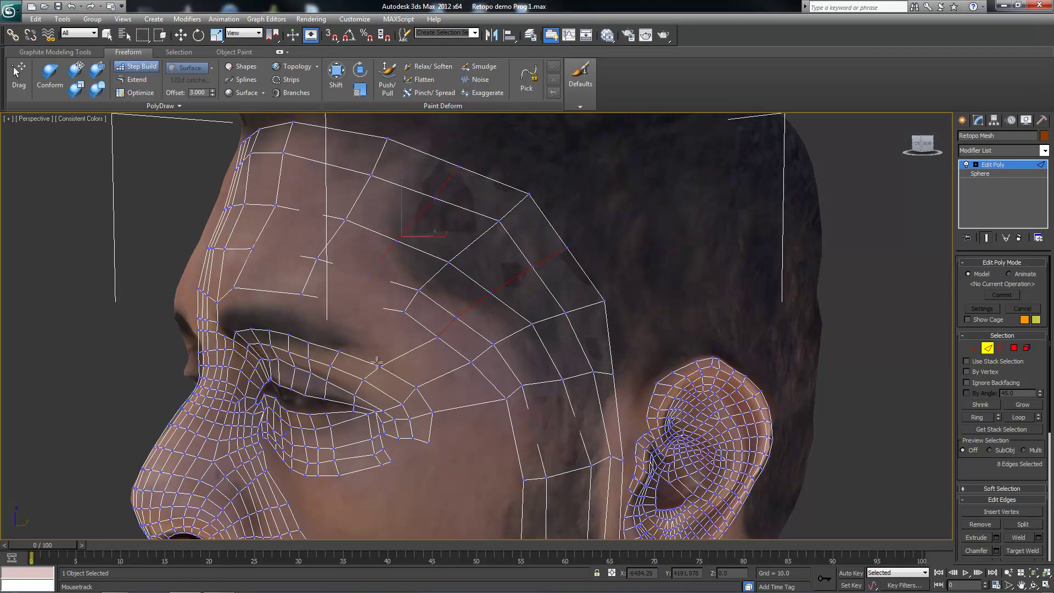
pyautogui.moveTo(403, 338)
pyautogui.keyDown('alt'); pyautogui.mouseDown(button='middle')
pyautogui.moveTo(439, 335)
pyautogui.moveTo(453, 379)
pyautogui.mouseUp(button='middle'); pyautogui.keyUp('alt')
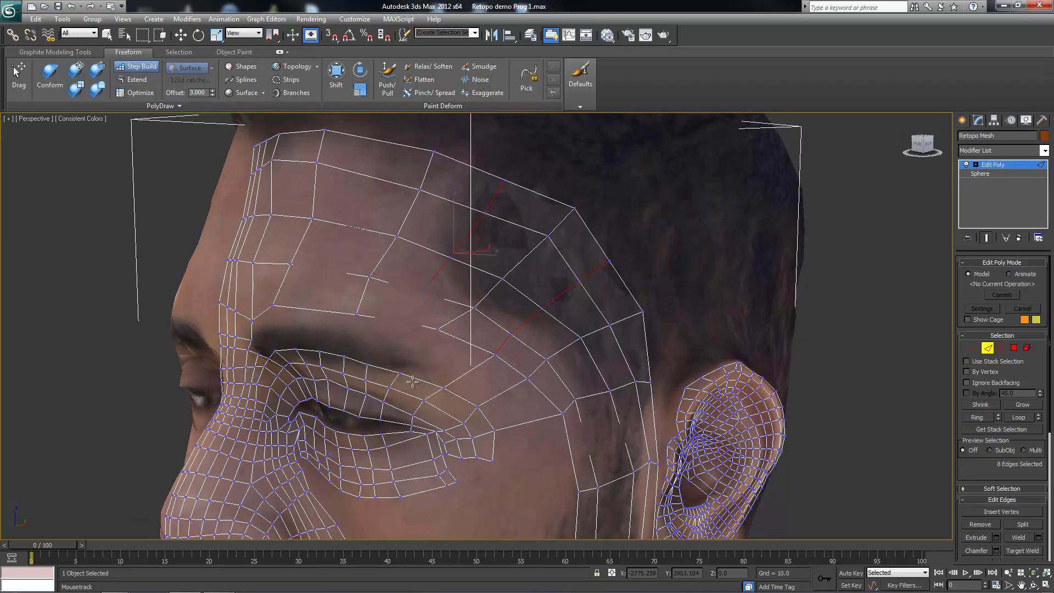
pyautogui.scroll(-3, 432, 359)
pyautogui.moveTo(432, 360)
pyautogui.keyDown('alt'); pyautogui.mouseDown(button='middle')
pyautogui.moveTo(468, 358)
pyautogui.moveTo(466, 373)
pyautogui.moveTo(411, 439)
pyautogui.moveTo(456, 413)
pyautogui.mouseUp(button='middle'); pyautogui.keyUp('alt')
pyautogui.scroll(-2, 433, 351)
pyautogui.scroll(4, 466, 374)
pyautogui.scroll(-3, 465, 377)
pyautogui.scroll(2, 353, 430)
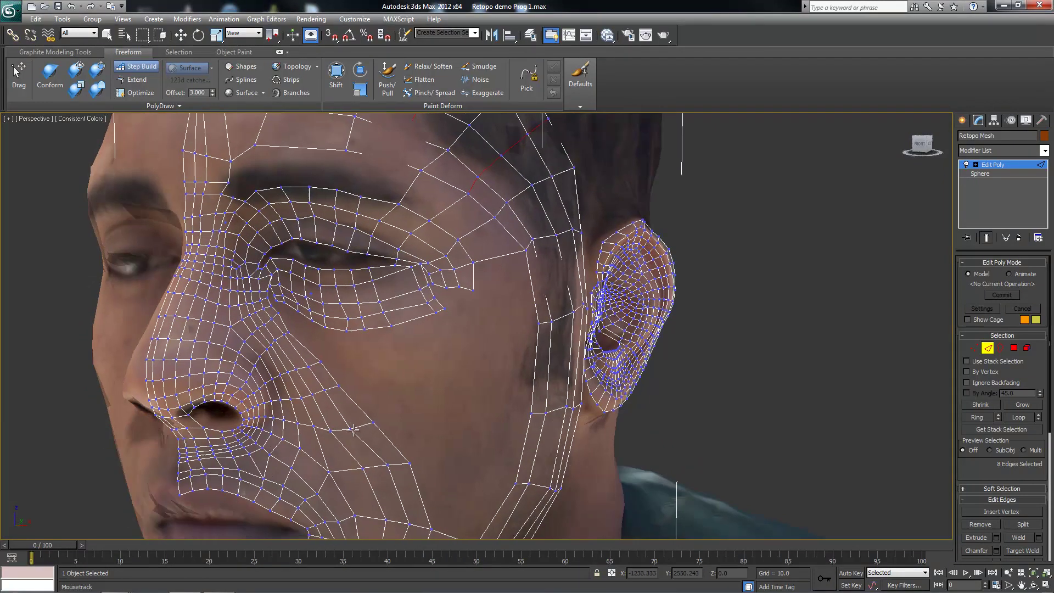
pyautogui.scroll(-3, 353, 430)
pyautogui.scroll(3, 353, 384)
pyautogui.scroll(2, 340, 357)
pyautogui.scroll(2, 326, 317)
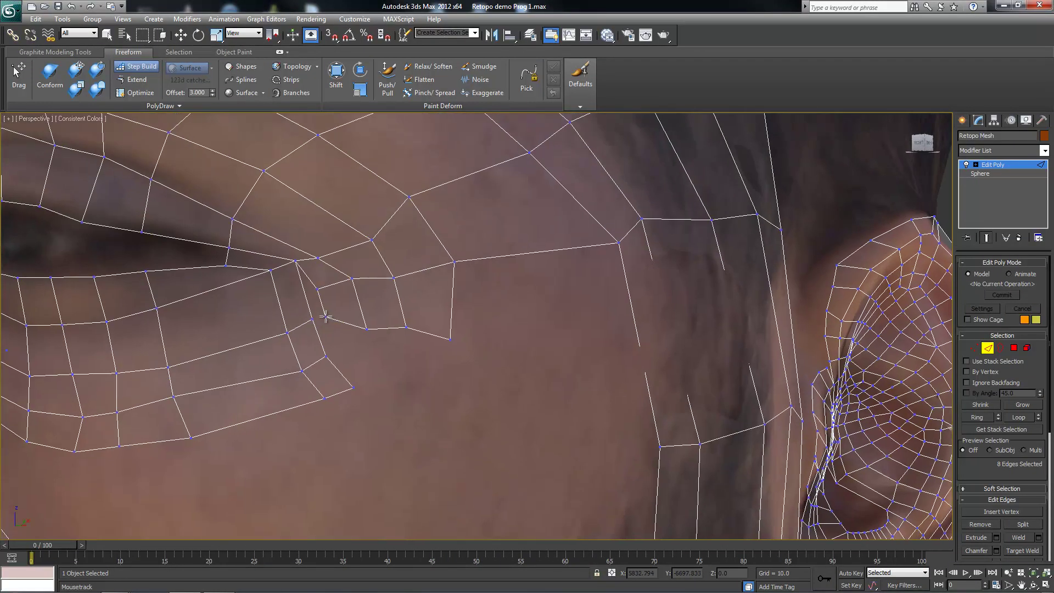
pyautogui.hotkey('ctrl', 'z')
pyautogui.hotkey('ctrl', 'z')
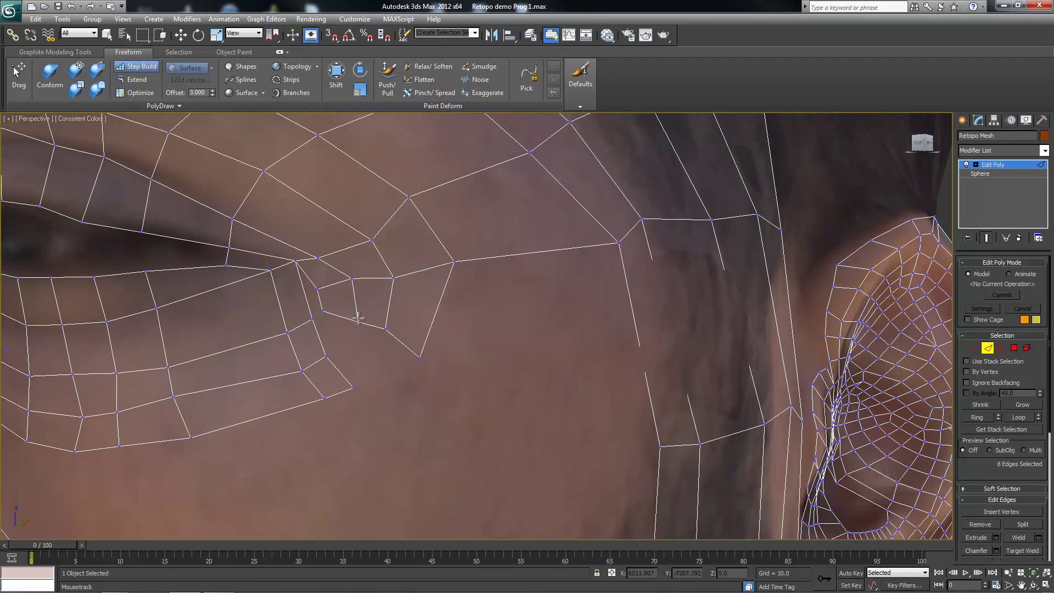
pyautogui.hotkey('ctrl', 'z')
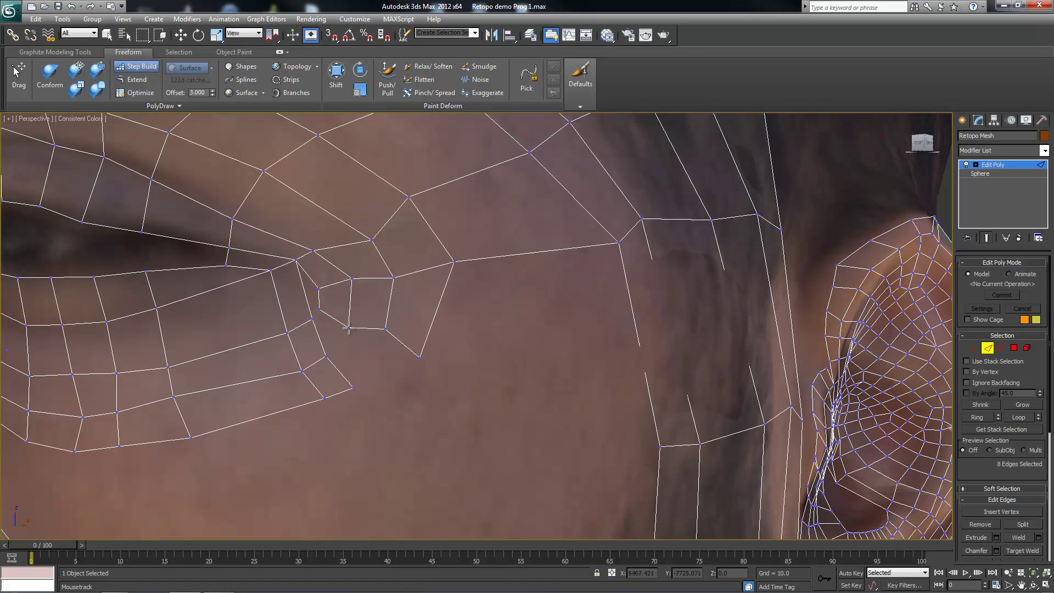
# Move two temple vertices lower beside the eye corner
pyautogui.keyDown('alt'); pyautogui.moveTo(506, 294); pyautogui.dragTo(400, 302, button='middle'); pyautogui.keyUp('alt')
pyautogui.moveTo(400, 301); pyautogui.dragTo(406, 360)
pyautogui.moveTo(317, 192); pyautogui.dragTo(336, 227)
pyautogui.moveTo(175, 251); pyautogui.dragTo(189, 281)
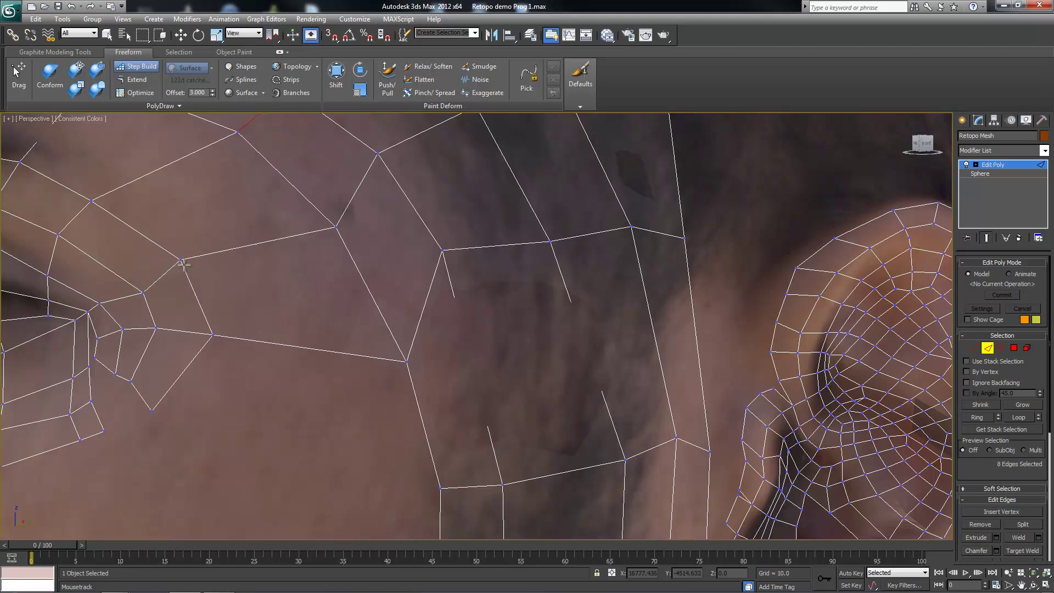
pyautogui.scroll(-3, 392, 136)
pyautogui.scroll(-5, 401, 274)
pyautogui.scroll(-2, 406, 385)
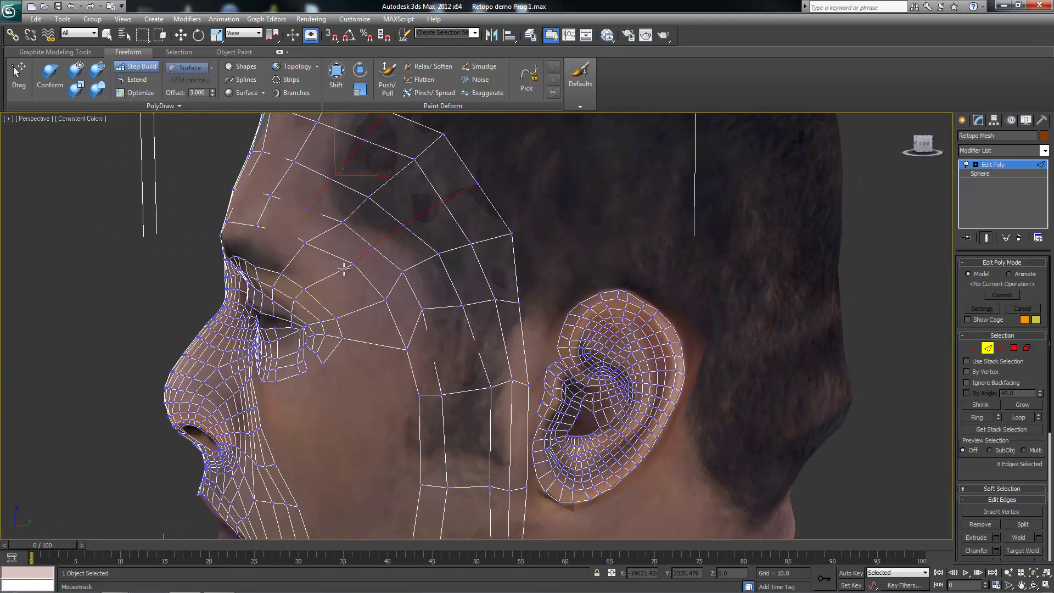
pyautogui.scroll(6, 409, 422)
# Cut a new edge between two temple vertices using the quad-menu Cut
pyautogui.keyDown('alt'); pyautogui.moveTo(416, 413); pyautogui.dragTo(381, 369, button='middle'); pyautogui.keyUp('alt')
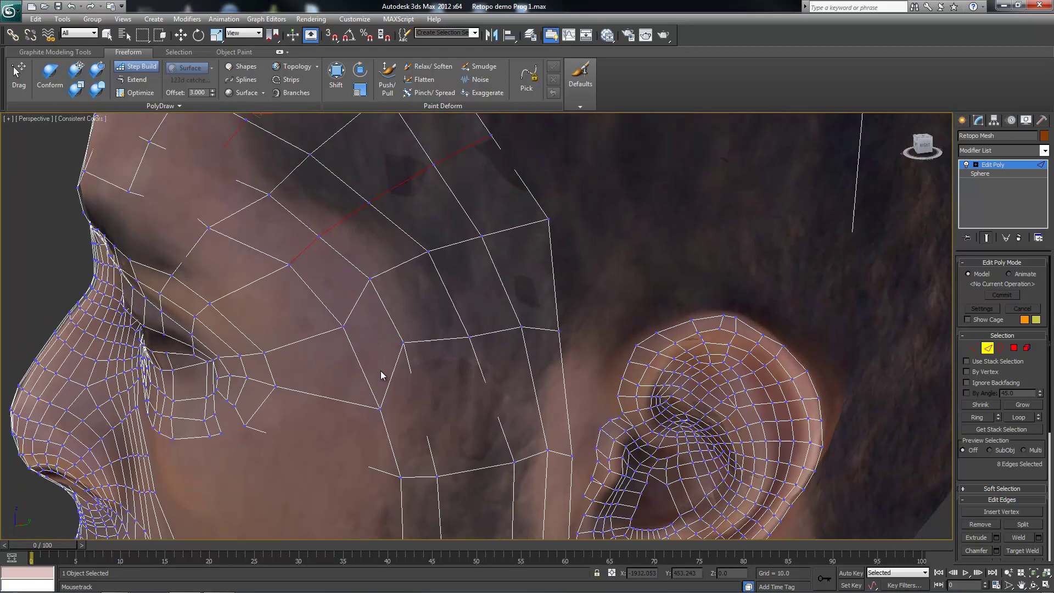
pyautogui.rightClick(381, 369)
pyautogui.click(413, 344)
pyautogui.click(345, 329)
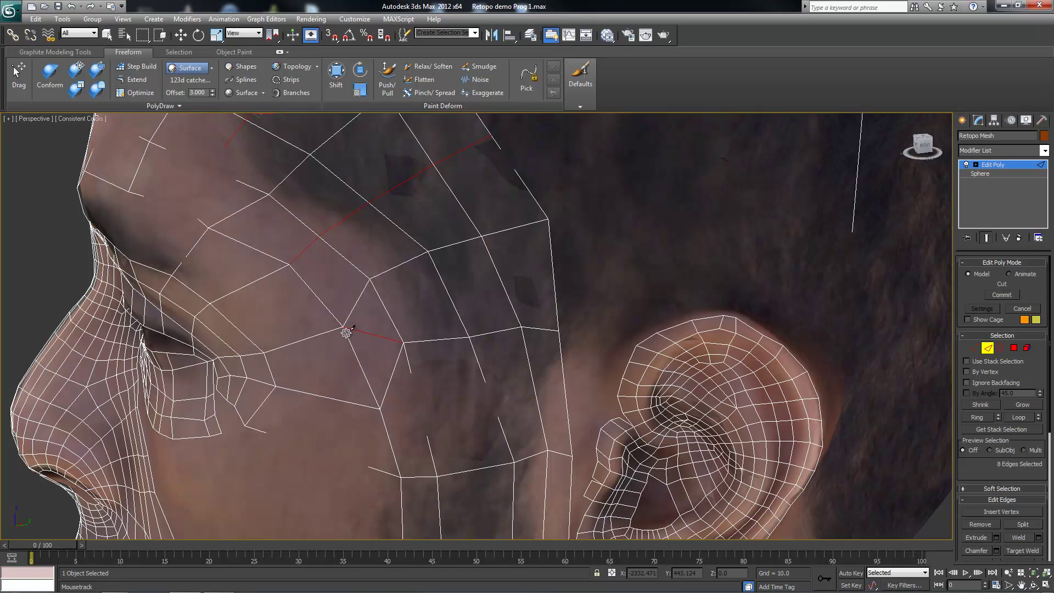
pyautogui.keyDown('alt'); pyautogui.moveTo(344, 329); pyautogui.dragTo(362, 361, button='middle'); pyautogui.keyUp('alt')
pyautogui.scroll(-3, 401, 341)
pyautogui.rightClick(397, 339)
pyautogui.press('q')
pyautogui.click(371, 321)
# Select an edge loop, clear the selection, and switch PolyDraw to Drag
pyautogui.keyDown('alt'); pyautogui.moveTo(371, 321); pyautogui.dragTo(420, 304, button='middle'); pyautogui.keyUp('alt')
pyautogui.rightClick(454, 273)
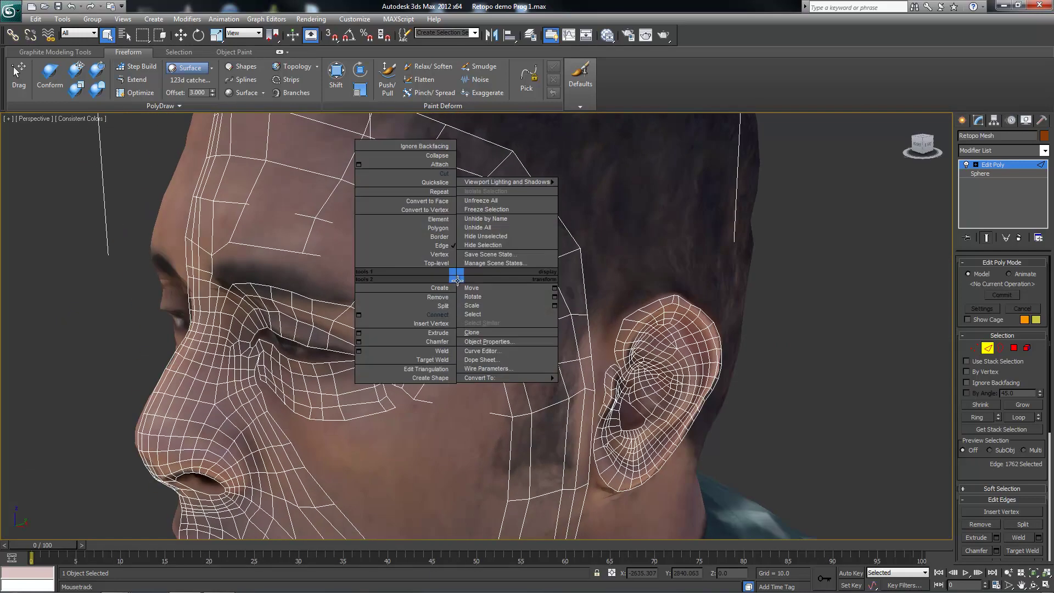
pyautogui.click(454, 296)
pyautogui.rightClick(453, 295)
pyautogui.click(458, 304)
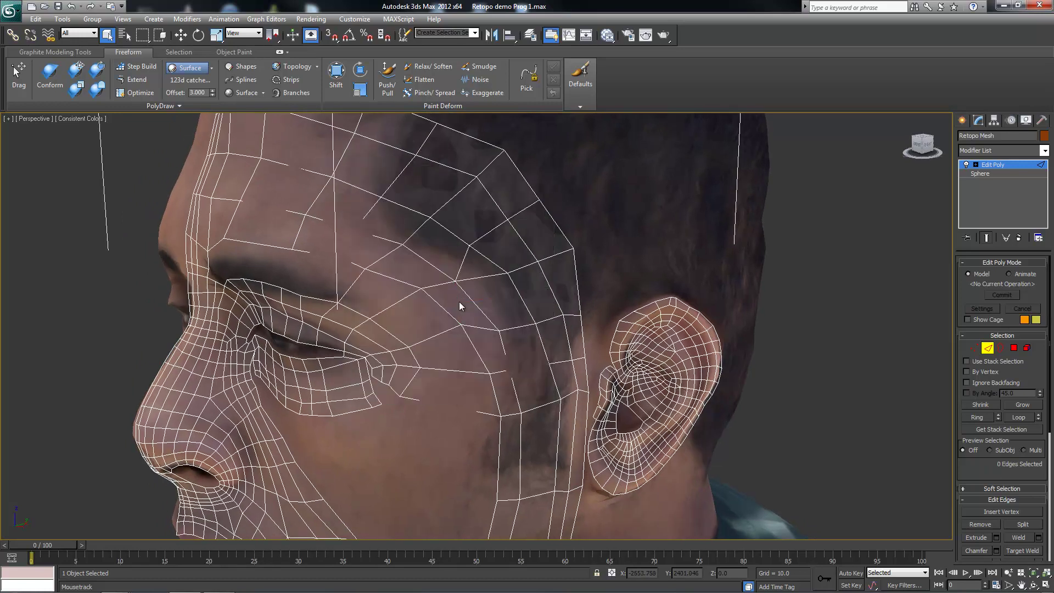
pyautogui.click(18, 71)
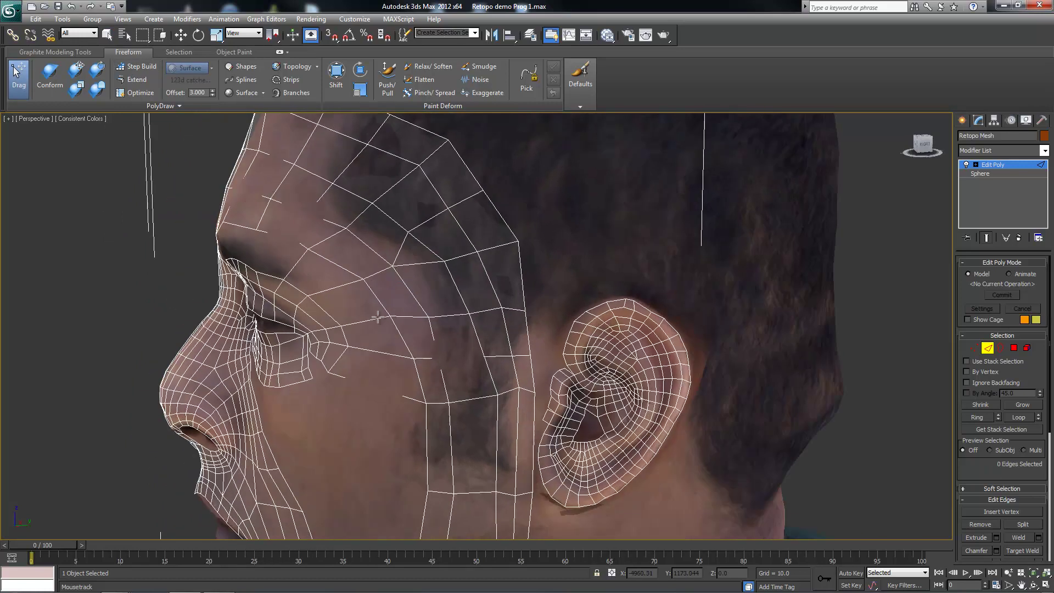
# Frame the whole head and orbit around it to inspect the mesh
pyautogui.press('z')
pyautogui.keyDown('alt'); pyautogui.moveTo(416, 306); pyautogui.dragTo(442, 337, button='middle'); pyautogui.keyUp('alt')
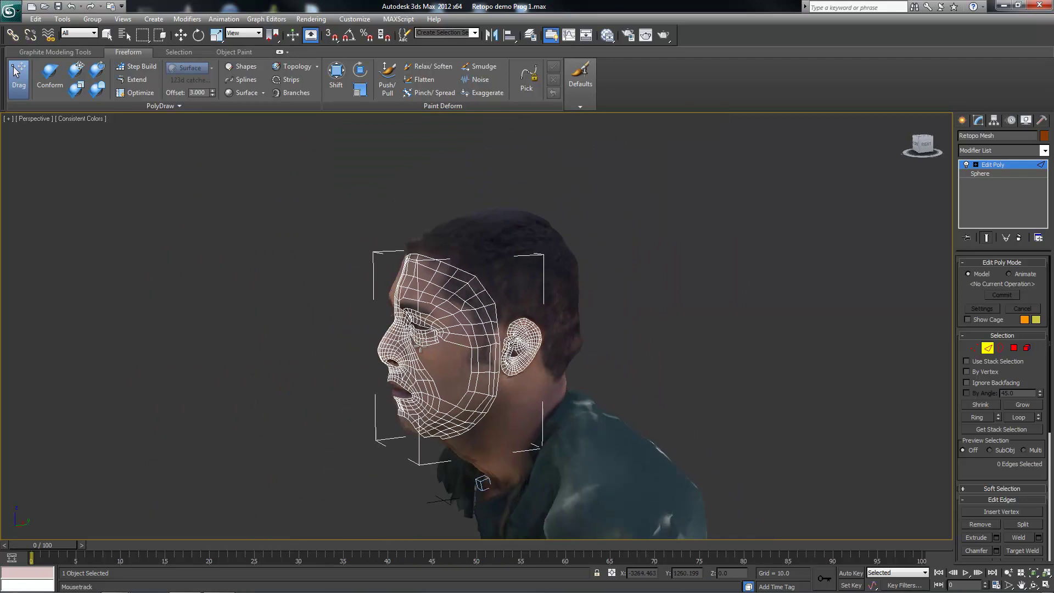
pyautogui.scroll(5, 439, 338)
pyautogui.scroll(-3, 434, 340)
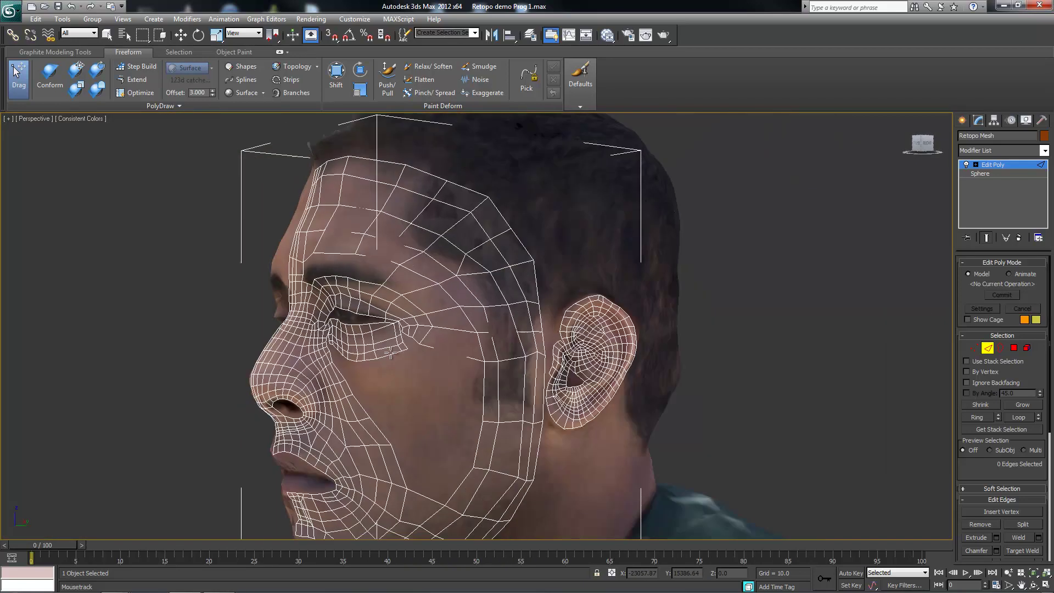
pyautogui.scroll(1, 429, 343)
pyautogui.scroll(-3, 429, 343)
pyautogui.moveTo(429, 344)
pyautogui.keyDown('alt'); pyautogui.mouseDown(button='middle')
pyautogui.moveTo(450, 352)
pyautogui.moveTo(422, 362)
pyautogui.moveTo(411, 387)
pyautogui.moveTo(439, 379)
pyautogui.moveTo(417, 362)
pyautogui.mouseUp(button='middle'); pyautogui.keyUp('alt')
pyautogui.scroll(6, 423, 363)
pyautogui.scroll(-5, 411, 386)
pyautogui.scroll(3, 418, 362)
pyautogui.scroll(3, 384, 384)
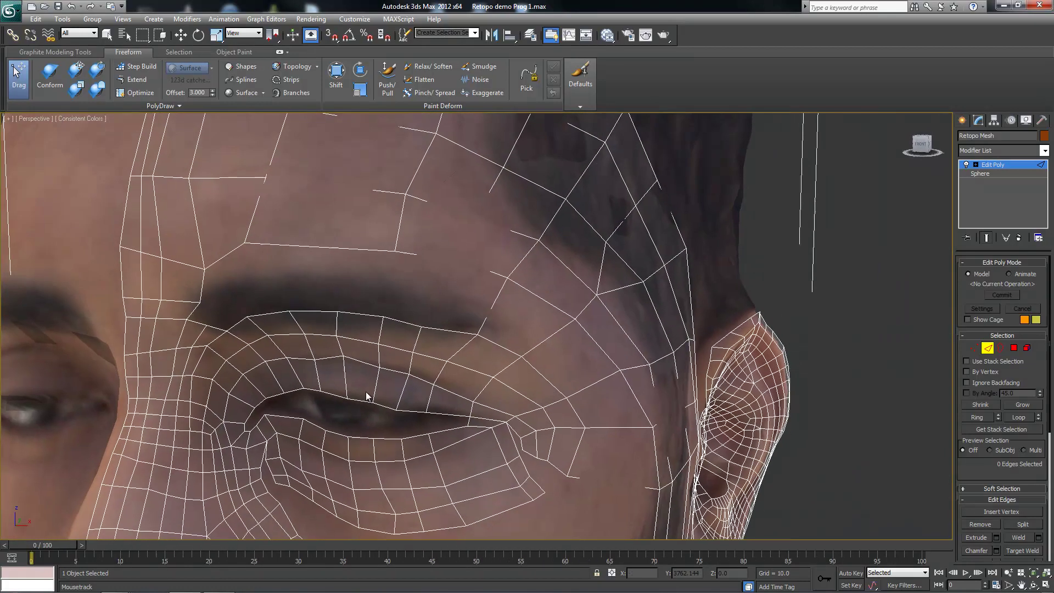
# Reactivate Step Build and zoom in on the brow
pyautogui.click(133, 68)
pyautogui.scroll(-4, 380, 333)
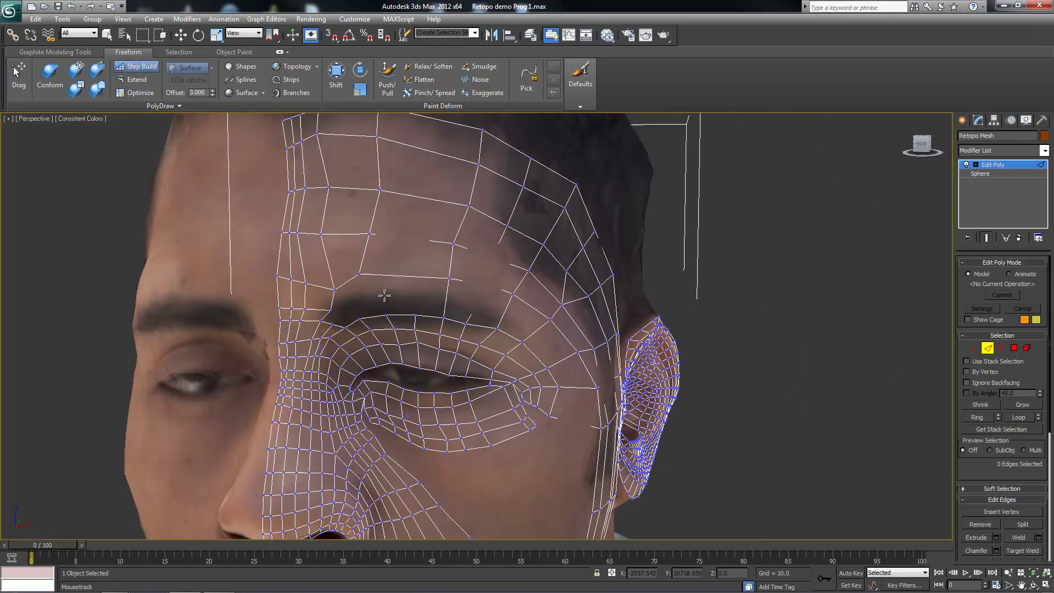
pyautogui.scroll(2, 420, 184)
pyautogui.scroll(-1, 421, 184)
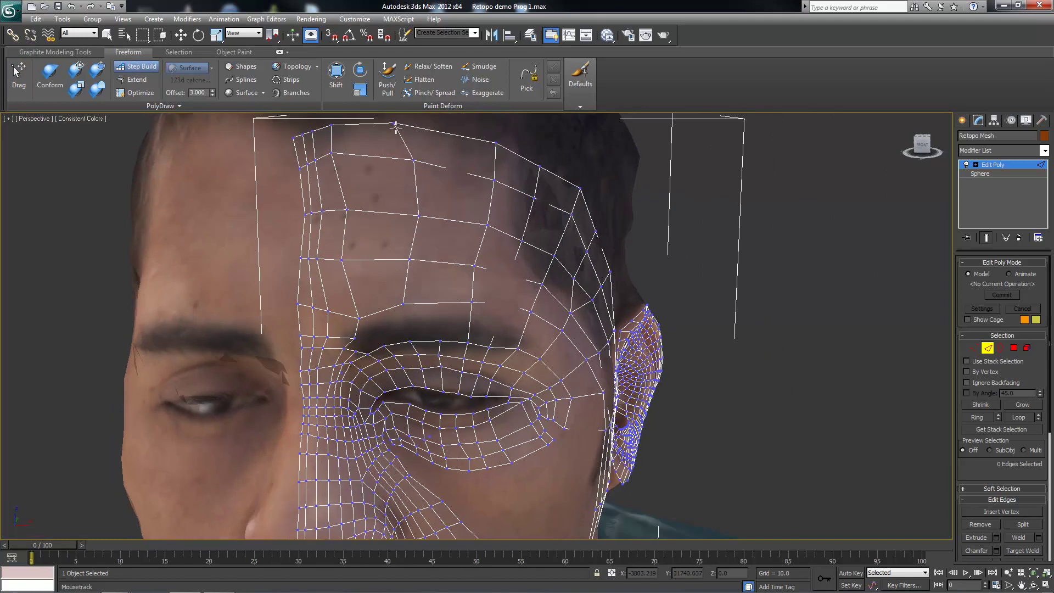
pyautogui.scroll(1, 386, 258)
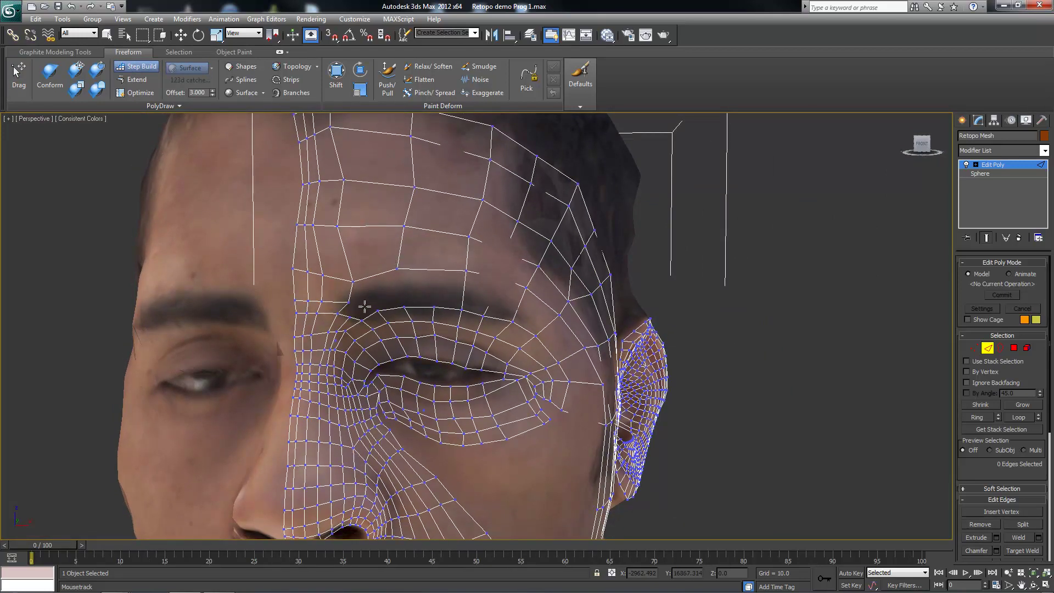
pyautogui.scroll(5, 370, 311)
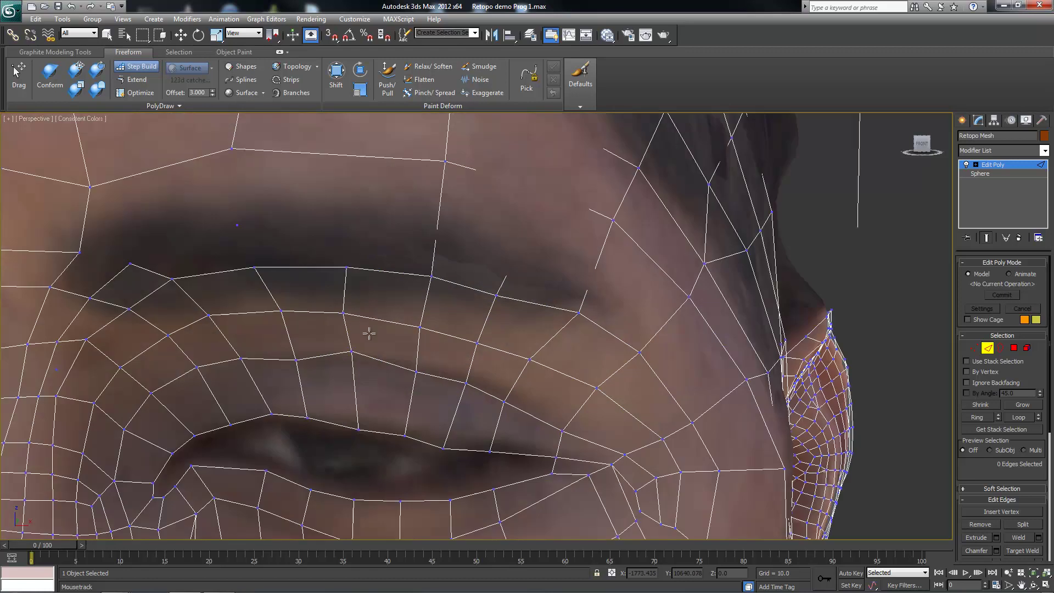
# Nudge one brow vertex up onto the eyebrow and slide another along it
pyautogui.keyDown('alt'); pyautogui.moveTo(134, 262); pyautogui.dragTo(147, 252, button='middle'); pyautogui.keyUp('alt')
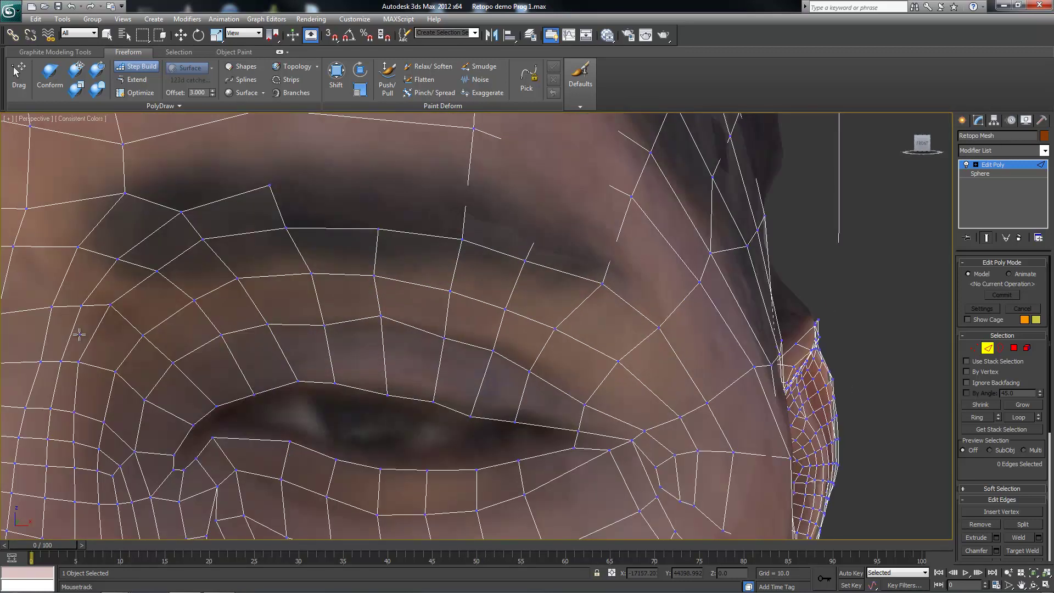
pyautogui.keyDown('alt'); pyautogui.moveTo(79, 335); pyautogui.dragTo(174, 297, button='middle'); pyautogui.keyUp('alt')
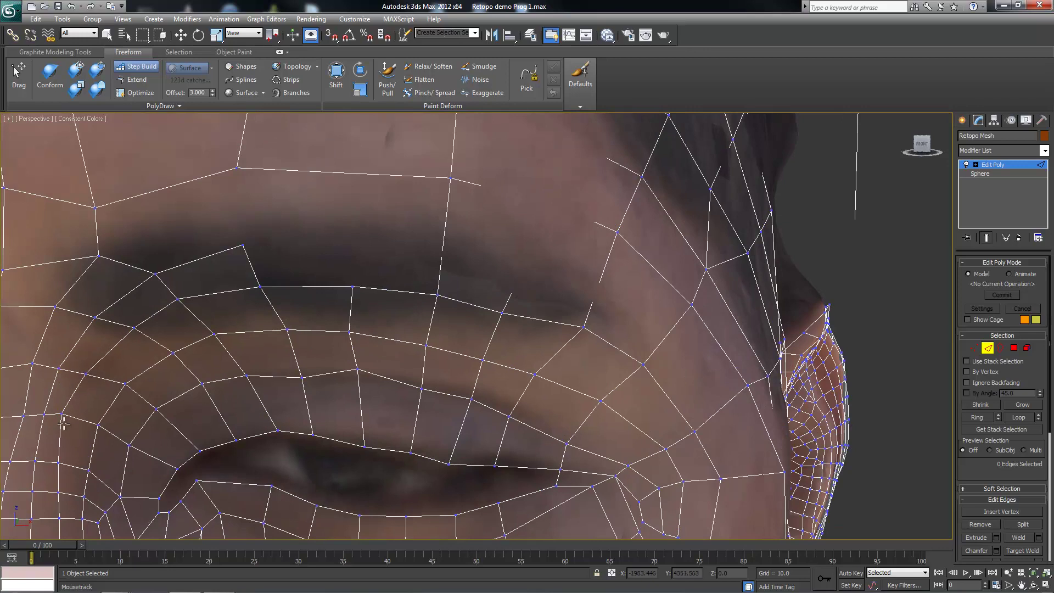
pyautogui.scroll(-3, 352, 301)
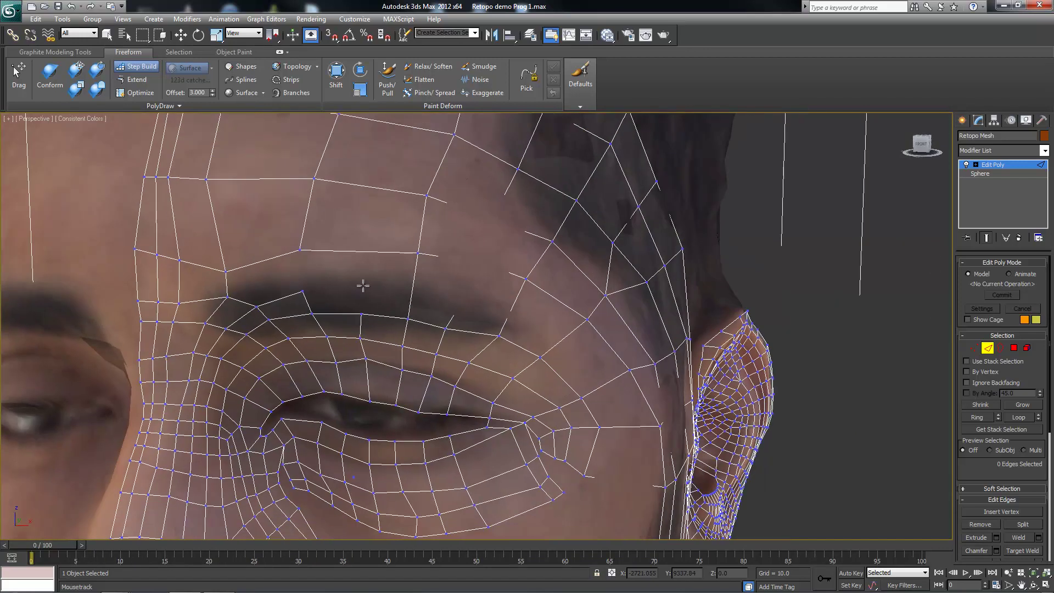
pyautogui.scroll(-5, 350, 302)
pyautogui.scroll(6, 375, 296)
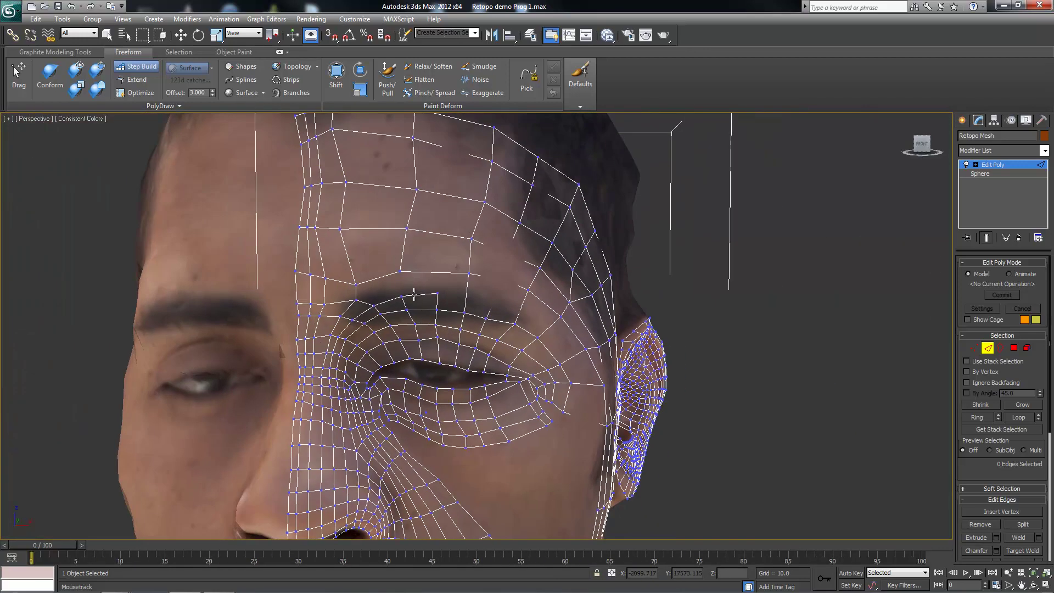
pyautogui.moveTo(272, 255); pyautogui.dragTo(278, 247)
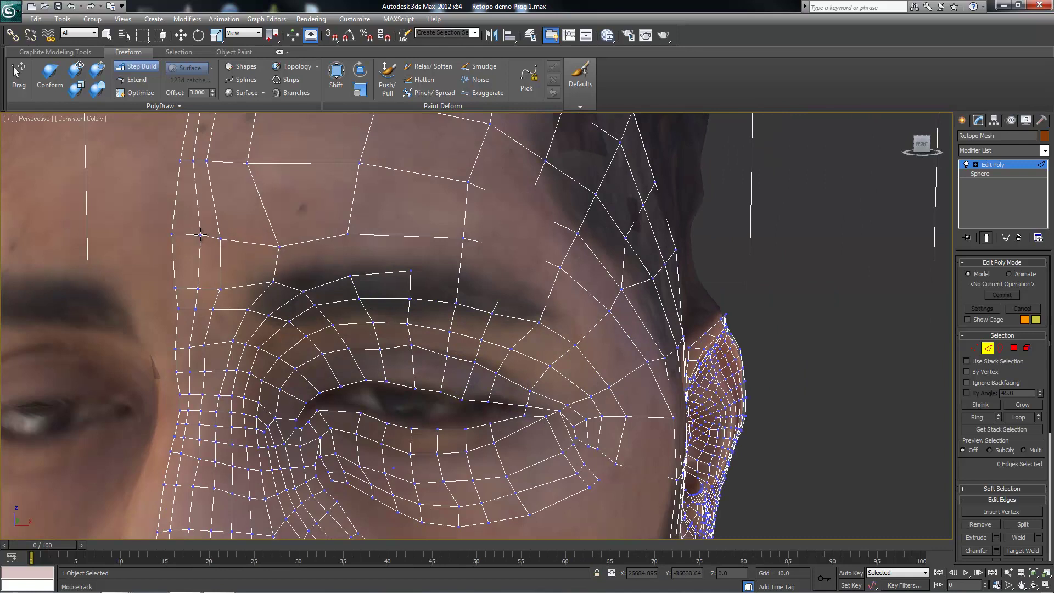
pyautogui.scroll(-5, 275, 263)
pyautogui.moveTo(275, 263)
pyautogui.keyDown('alt'); pyautogui.mouseDown(button='middle')
pyautogui.moveTo(307, 258)
pyautogui.moveTo(266, 245)
pyautogui.mouseUp(button='middle'); pyautogui.keyUp('alt')
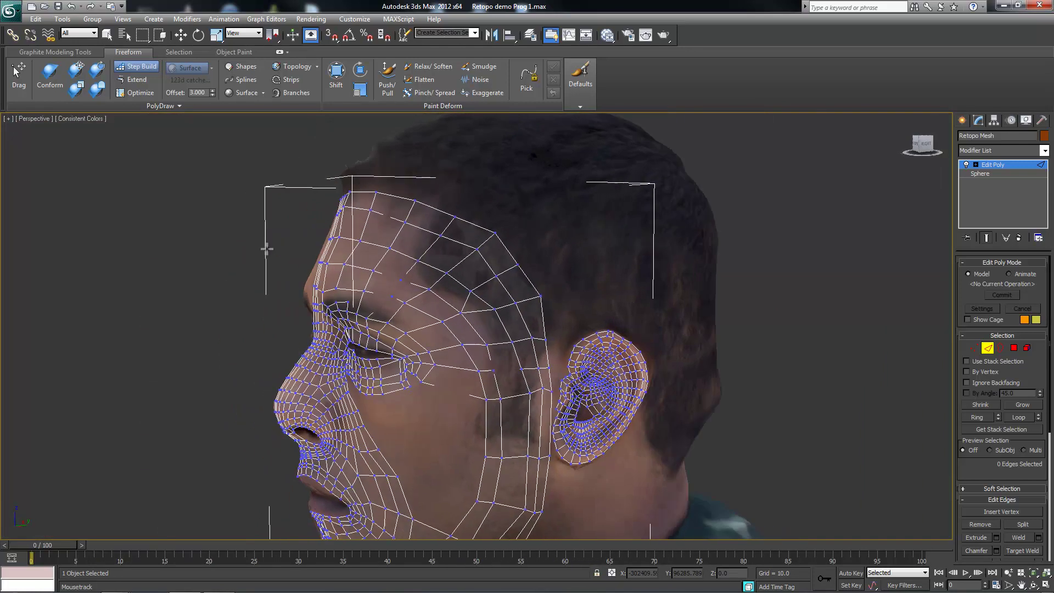
pyautogui.scroll(6, 334, 268)
pyautogui.keyDown('alt'); pyautogui.moveTo(334, 268); pyautogui.dragTo(312, 257, button='middle'); pyautogui.keyUp('alt')
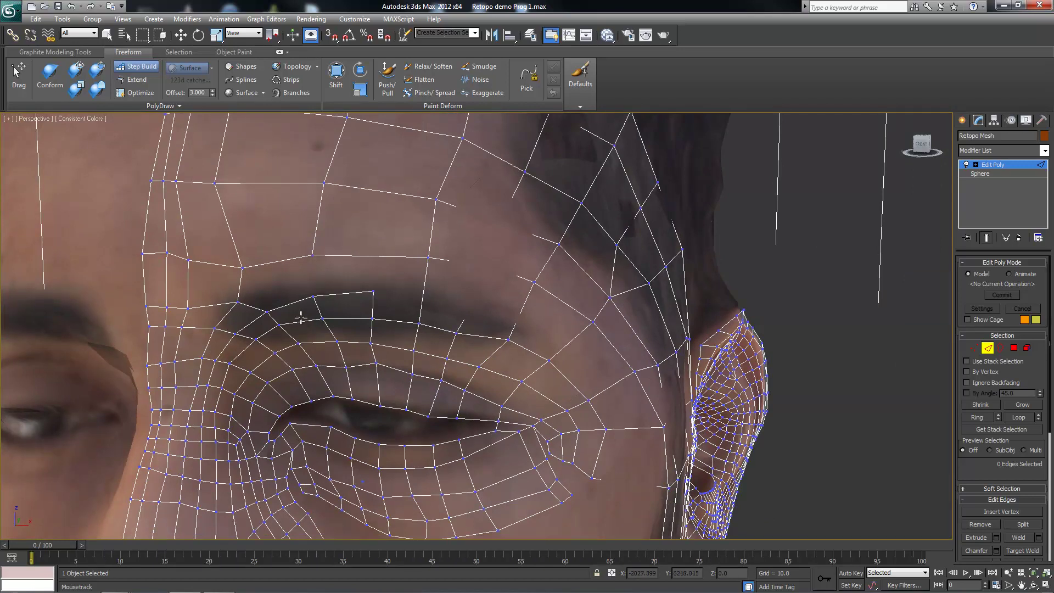
pyautogui.moveTo(242, 268); pyautogui.dragTo(266, 269)
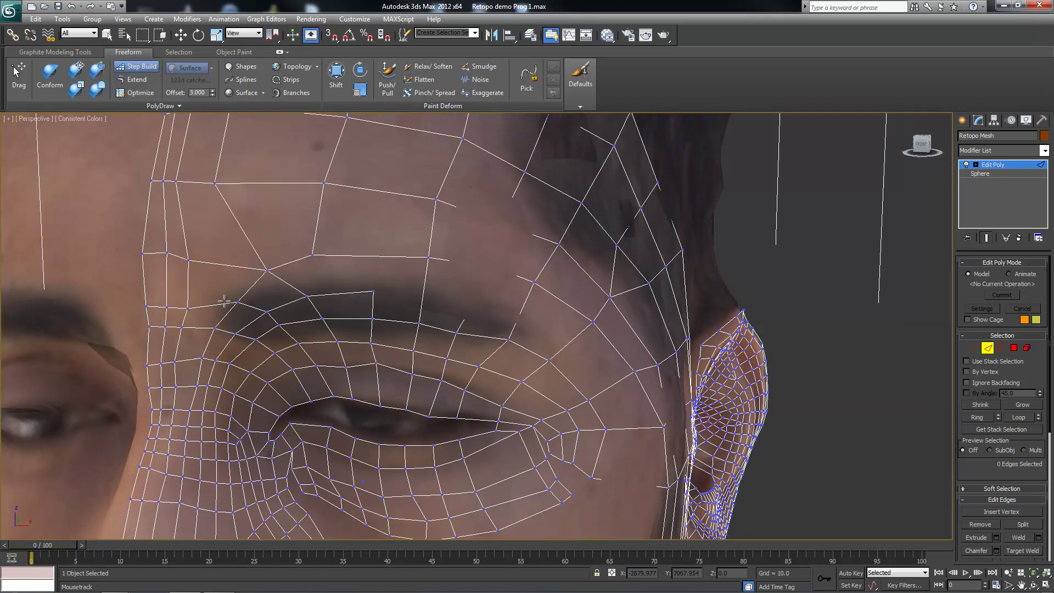
# Adjust the upper-left brow vertices and check the brow from a frontal angle
pyautogui.keyDown('alt'); pyautogui.moveTo(207, 162); pyautogui.dragTo(323, 202, button='middle'); pyautogui.keyUp('alt')
pyautogui.moveTo(354, 171); pyautogui.dragTo(313, 205)
pyautogui.keyDown('alt'); pyautogui.moveTo(359, 207); pyautogui.dragTo(363, 281, button='middle'); pyautogui.keyUp('alt')
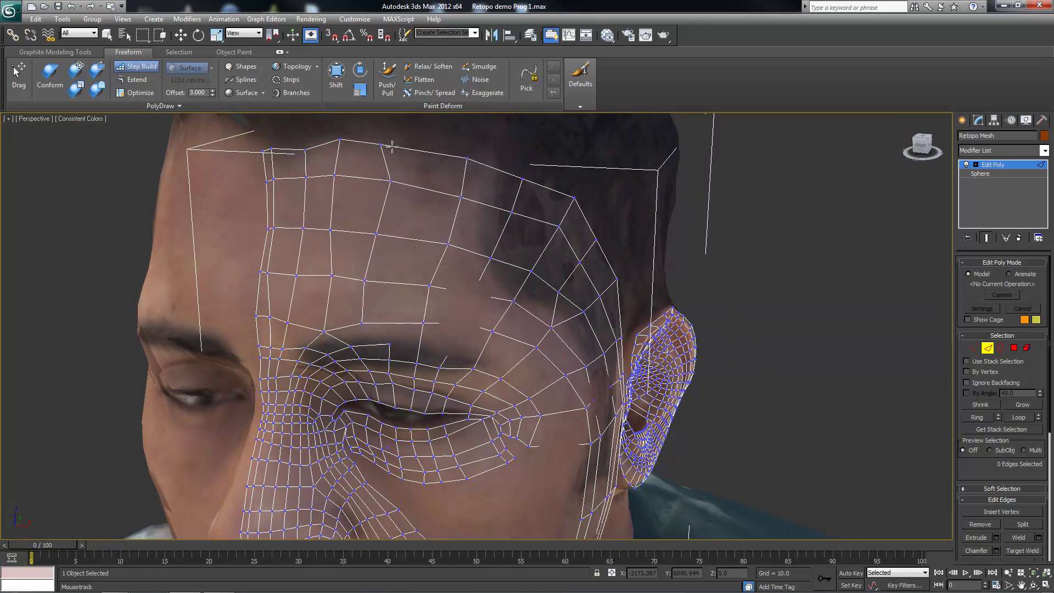
pyautogui.keyDown('alt'); pyautogui.moveTo(342, 140); pyautogui.dragTo(330, 220, button='middle'); pyautogui.keyUp('alt')
pyautogui.scroll(3, 383, 253)
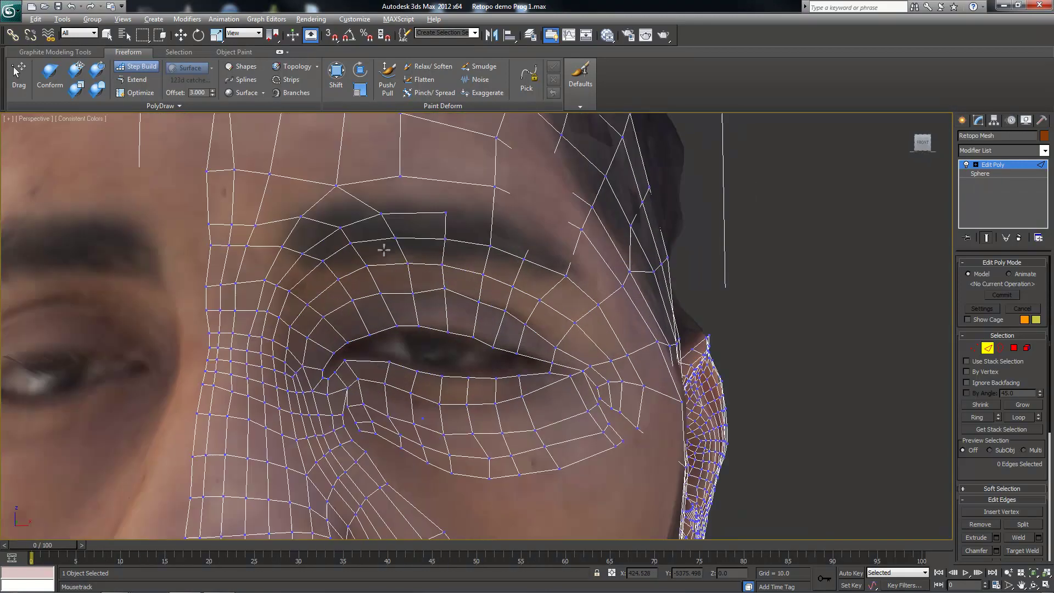
pyautogui.scroll(3, 275, 269)
pyautogui.moveTo(275, 269)
pyautogui.keyDown('alt'); pyautogui.mouseDown(button='middle')
pyautogui.moveTo(302, 252)
pyautogui.moveTo(295, 366)
pyautogui.moveTo(364, 241)
pyautogui.moveTo(388, 247)
pyautogui.moveTo(425, 297)
pyautogui.mouseUp(button='middle'); pyautogui.keyUp('alt')
# Conform-brush the forehead and brow grid onto the scan, then re-enable Step Build
pyautogui.press('c')
pyautogui.scroll(-5, 294, 366)
pyautogui.scroll(2, 364, 240)
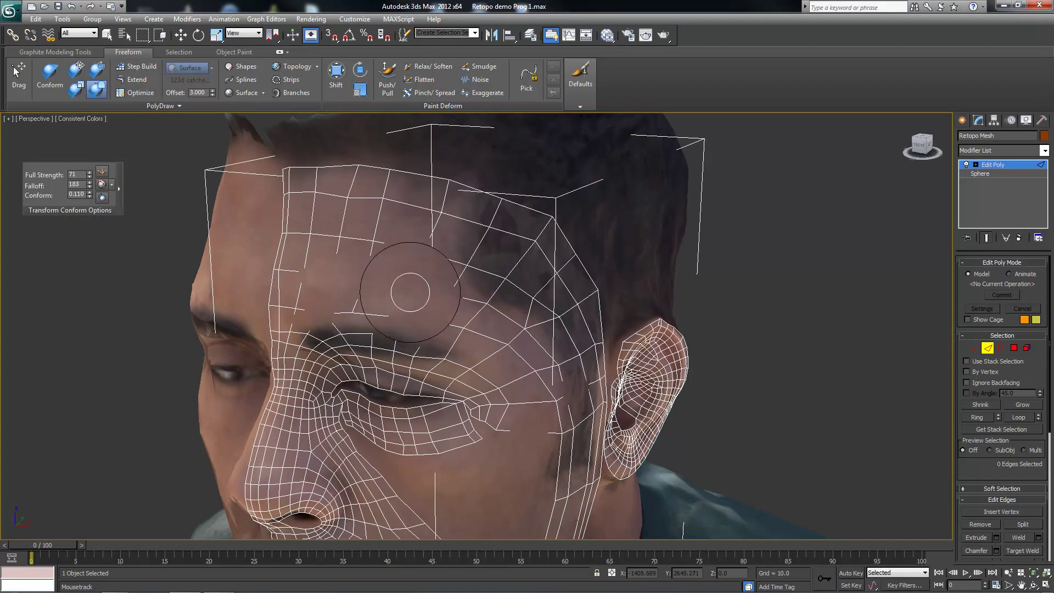
pyautogui.keyDown('alt'); pyautogui.moveTo(479, 337); pyautogui.dragTo(377, 273, button='middle'); pyautogui.keyUp('alt')
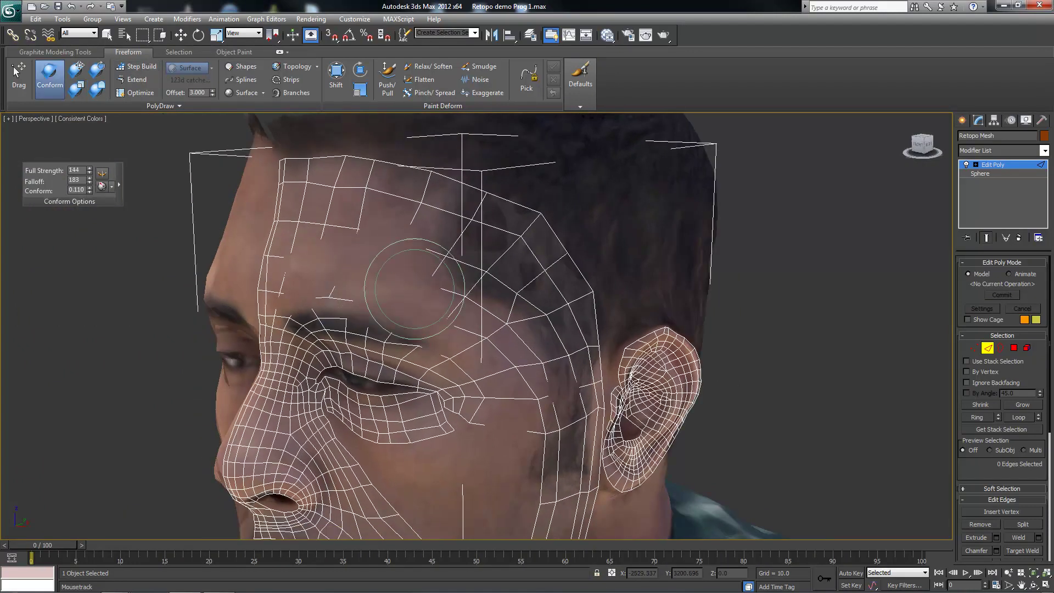
pyautogui.moveTo(396, 317)
pyautogui.keyDown('alt'); pyautogui.mouseDown(button='middle')
pyautogui.moveTo(410, 298)
pyautogui.moveTo(409, 313)
pyautogui.moveTo(516, 318)
pyautogui.moveTo(436, 333)
pyautogui.moveTo(459, 406)
pyautogui.moveTo(388, 252)
pyautogui.mouseUp(button='middle'); pyautogui.keyUp('alt')
pyautogui.scroll(-5, 409, 312)
pyautogui.scroll(5, 409, 312)
pyautogui.scroll(3, 434, 326)
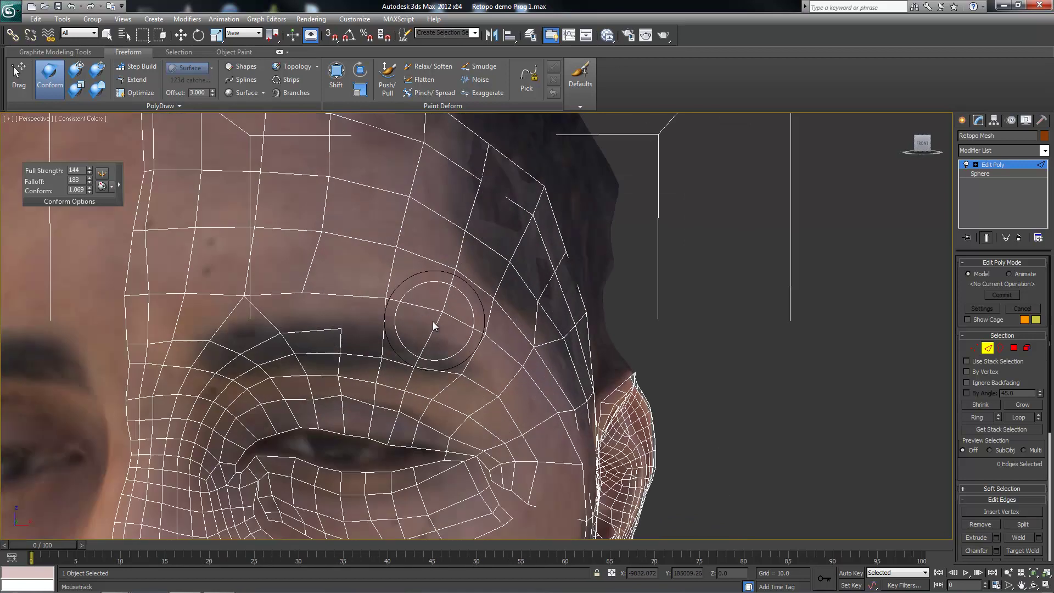
pyautogui.click(137, 66)
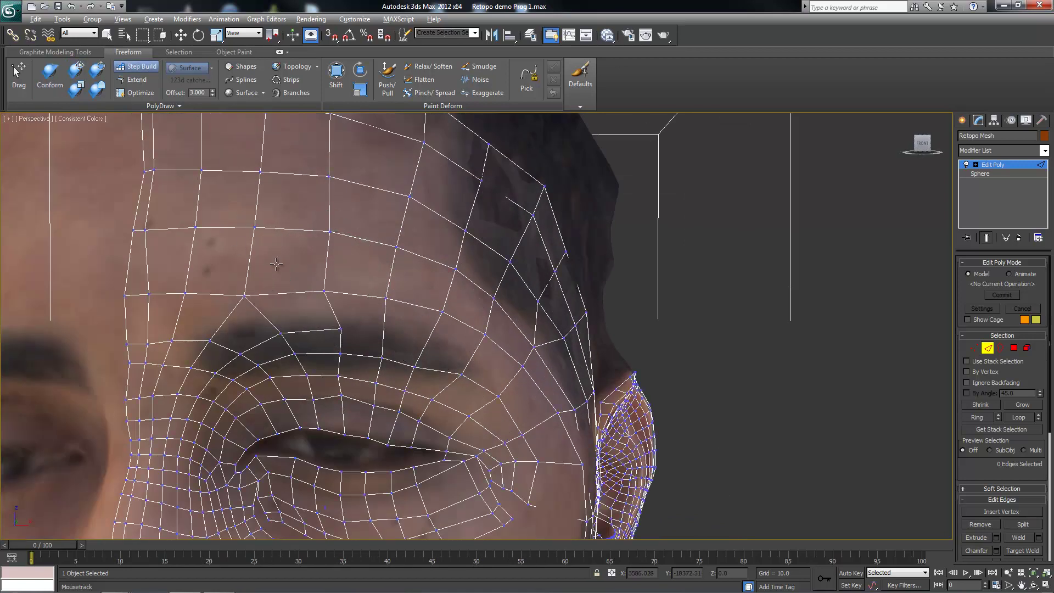
# Resume Step Build from the context menu and build new polygons at the outer brow
pyautogui.keyDown('alt'); pyautogui.moveTo(276, 265); pyautogui.dragTo(247, 274, button='middle'); pyautogui.keyUp('alt')
pyautogui.press('w')
pyautogui.press('q')
pyautogui.rightClick(231, 259)
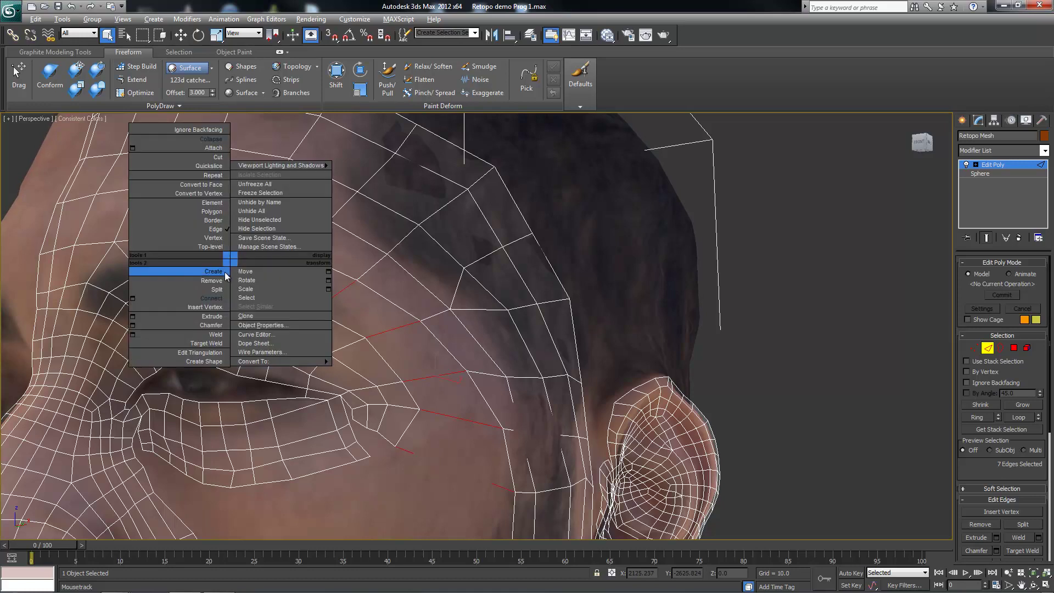
pyautogui.click(225, 272)
pyautogui.moveTo(187, 235); pyautogui.dragTo(249, 255)
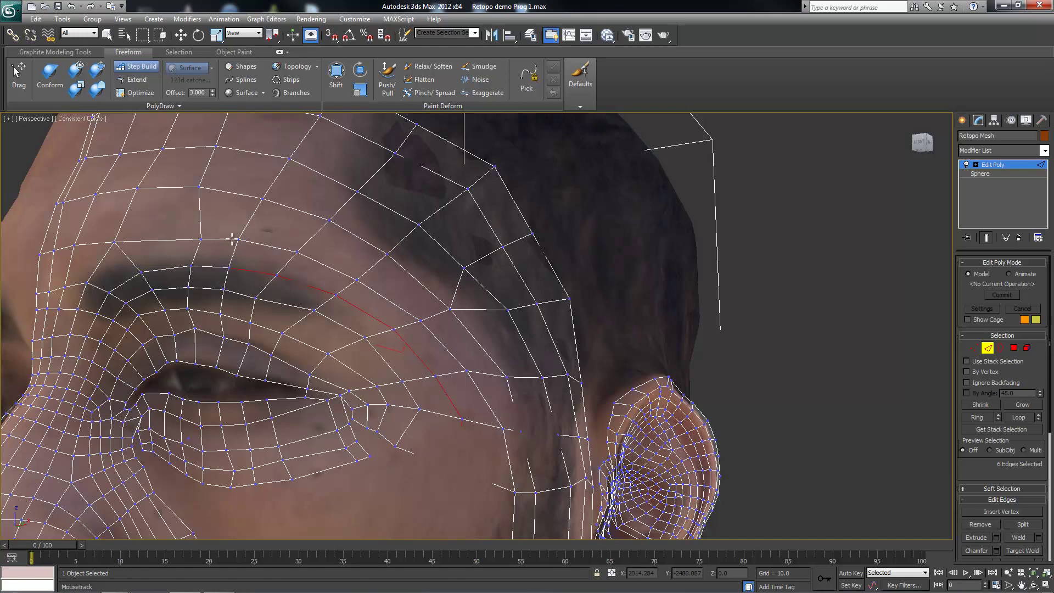
# Turn the head more frontal and close a new quad at the temple
pyautogui.scroll(-3, 192, 240)
pyautogui.moveTo(192, 240)
pyautogui.keyDown('alt'); pyautogui.mouseDown(button='middle')
pyautogui.moveTo(349, 325)
pyautogui.moveTo(386, 419)
pyautogui.moveTo(358, 351)
pyautogui.moveTo(310, 363)
pyautogui.mouseUp(button='middle'); pyautogui.keyUp('alt')
pyautogui.scroll(-3, 322, 301)
pyautogui.scroll(2, 349, 325)
pyautogui.scroll(2, 363, 357)
pyautogui.scroll(3, 386, 419)
pyautogui.scroll(-3, 385, 419)
pyautogui.scroll(3, 357, 351)
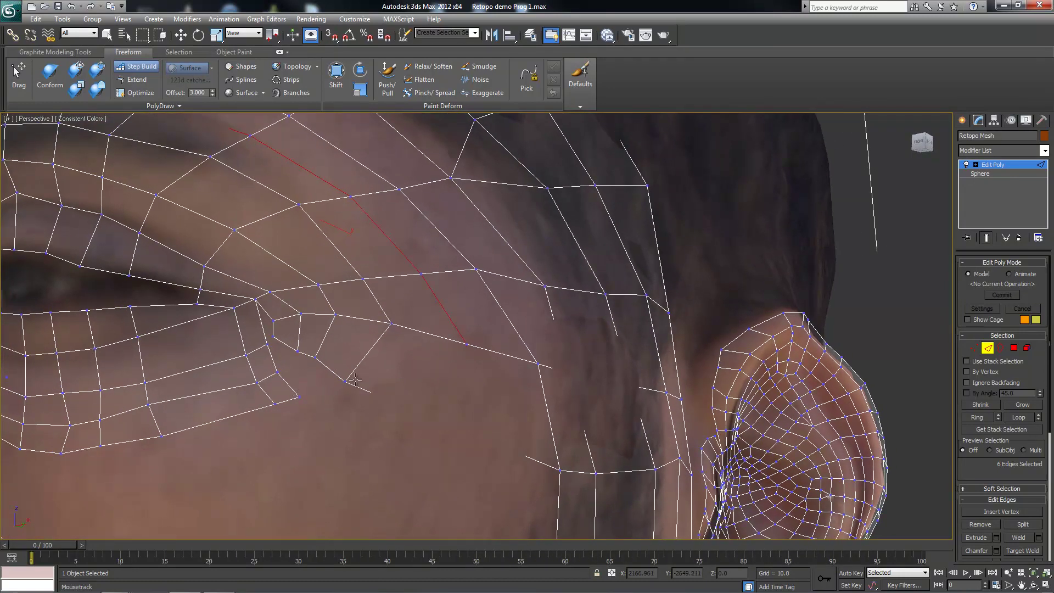
pyautogui.keyDown('shift'); pyautogui.moveTo(309, 358); pyautogui.dragTo(295, 387); pyautogui.keyUp('shift')
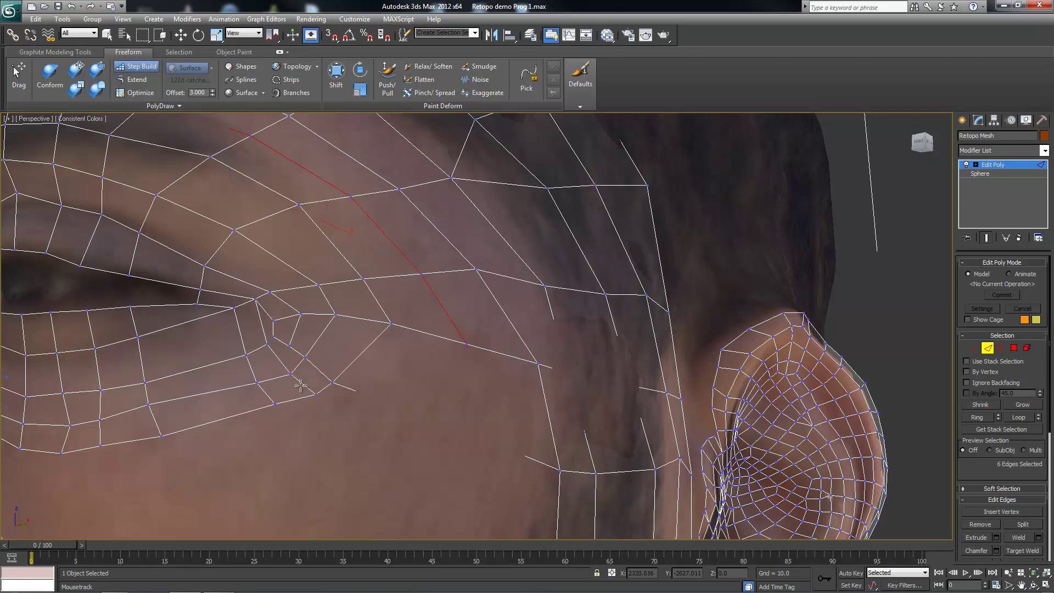
# Select the ten-edge ring across the lower-eyelid rows below the eye
pyautogui.keyDown('alt'); pyautogui.moveTo(286, 359); pyautogui.dragTo(291, 372, button='middle'); pyautogui.keyUp('alt')
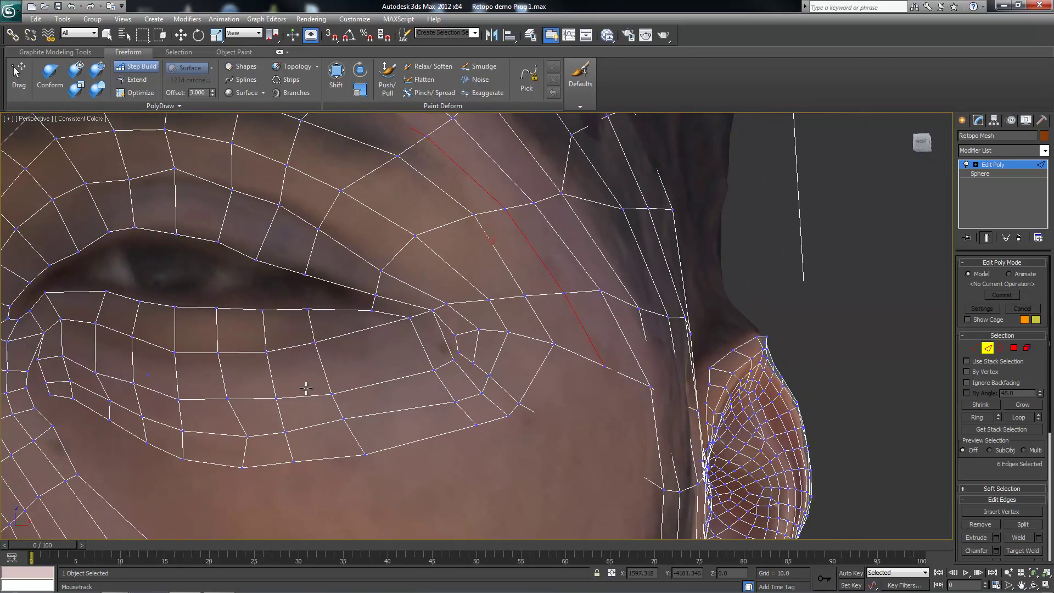
pyautogui.press('w')
pyautogui.click(339, 406)
pyautogui.doubleClick(339, 406)
pyautogui.rightClick(338, 409)
pyautogui.click(321, 301)
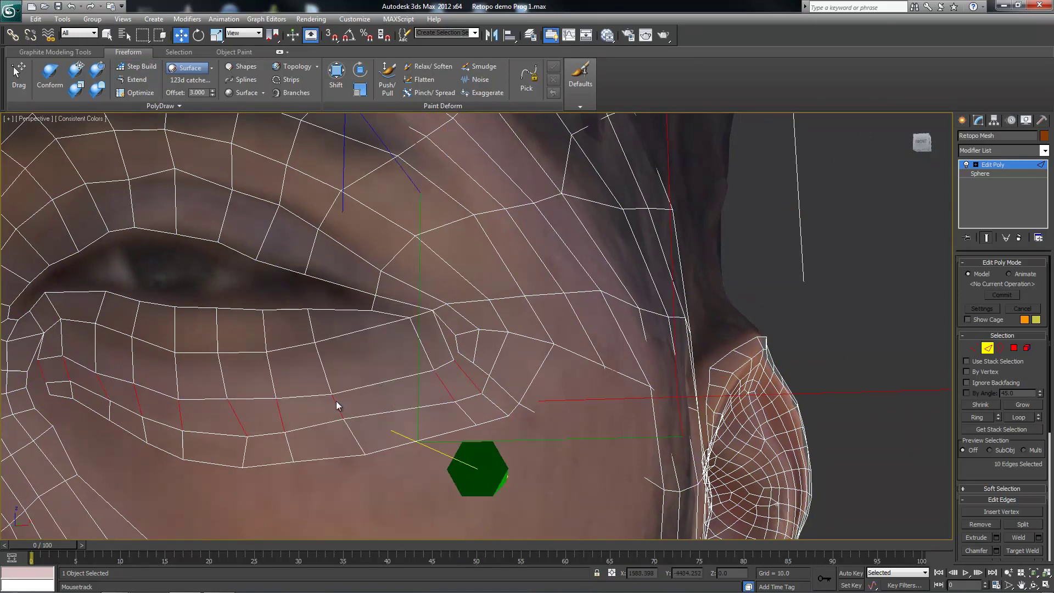
# Switch PolyDraw from Move through Branches back to Step Build
pyautogui.rightClick(331, 323)
pyautogui.click(285, 438)
pyautogui.scroll(2, 418, 380)
pyautogui.scroll(-1, 418, 380)
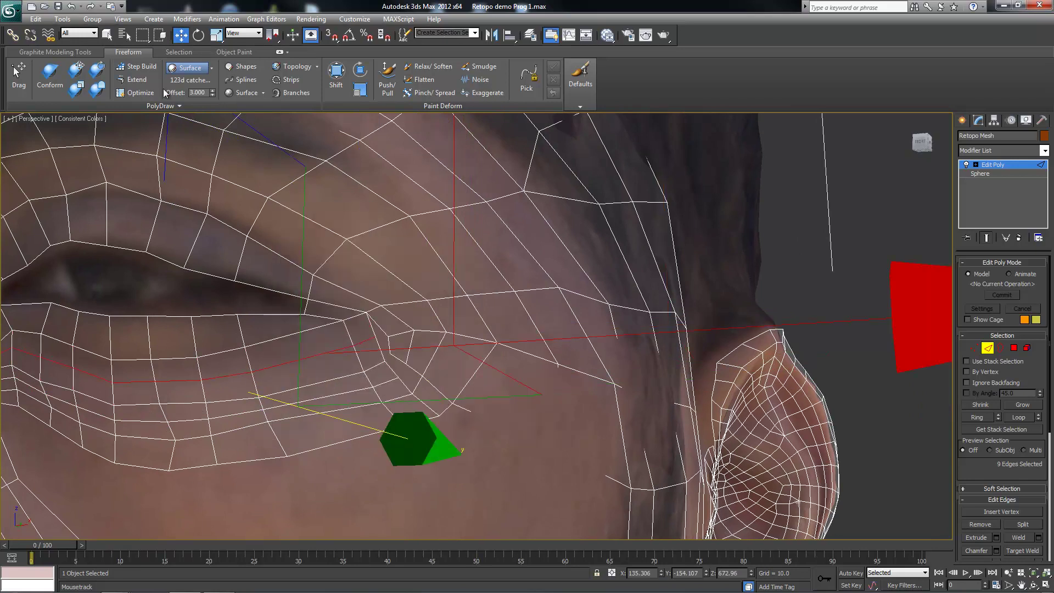
pyautogui.click(135, 79)
pyautogui.click(136, 66)
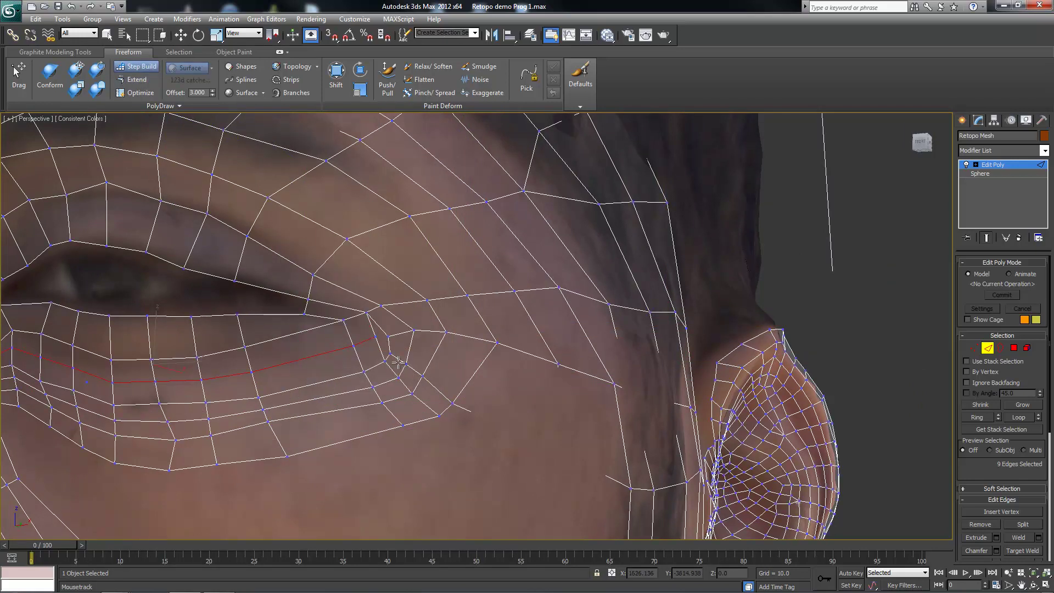
# Cut a new edge loop under the lower eyelid from the eye corner to beside the nose
pyautogui.scroll(-3, 384, 345)
pyautogui.moveTo(384, 344)
pyautogui.keyDown('alt'); pyautogui.mouseDown(button='middle')
pyautogui.moveTo(383, 375)
pyautogui.moveTo(357, 375)
pyautogui.mouseUp(button='middle'); pyautogui.keyUp('alt')
pyautogui.scroll(3, 383, 375)
pyautogui.scroll(-4, 384, 375)
pyautogui.scroll(3, 357, 375)
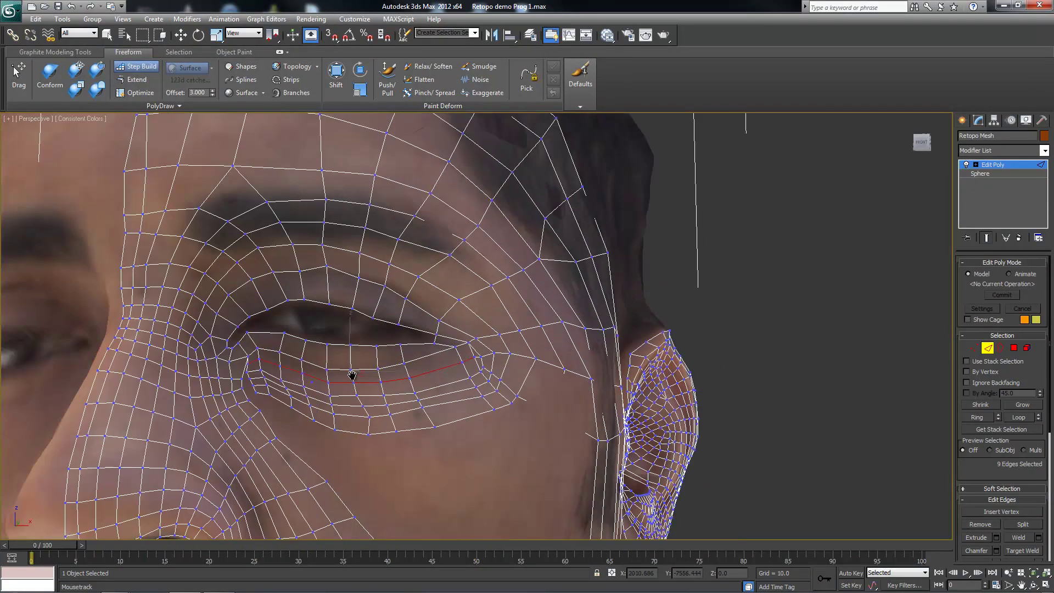
pyautogui.scroll(2, 464, 358)
pyautogui.moveTo(465, 358); pyautogui.dragTo(469, 355, button='middle')
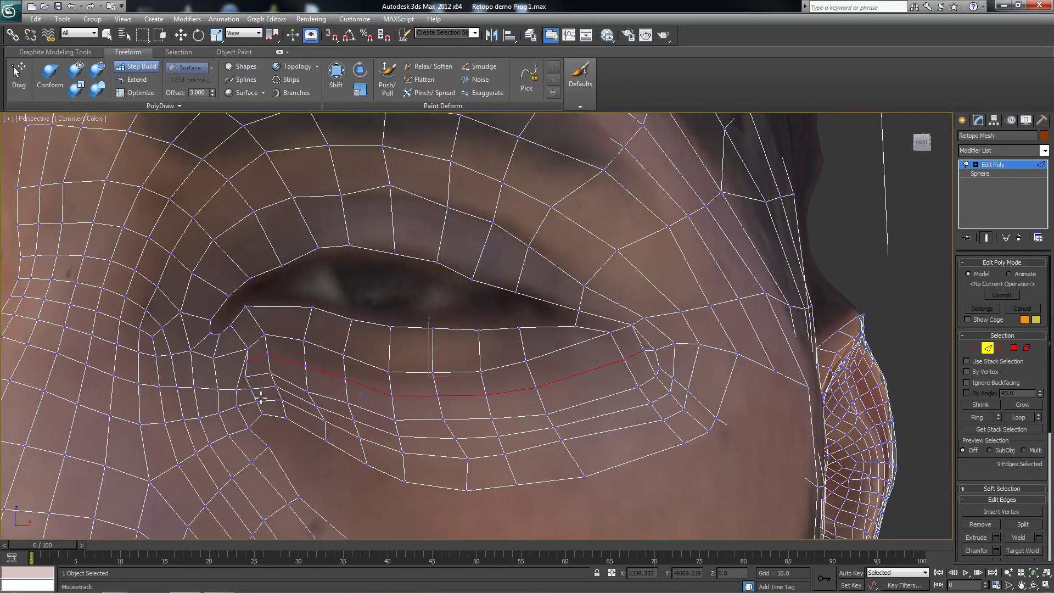
pyautogui.scroll(2, 393, 333)
pyautogui.scroll(2, 392, 332)
pyautogui.moveTo(12, 377)
pyautogui.mouseDown(button='middle')
pyautogui.moveTo(264, 435)
pyautogui.moveTo(334, 439)
pyautogui.mouseUp(button='middle')
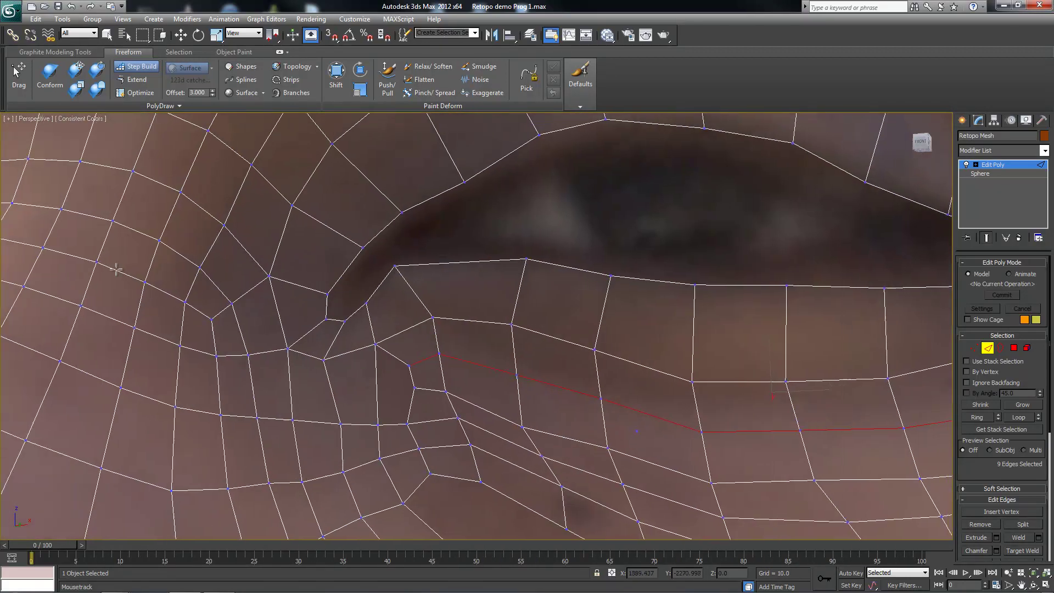
pyautogui.rightClick(270, 377)
pyautogui.click(178, 374)
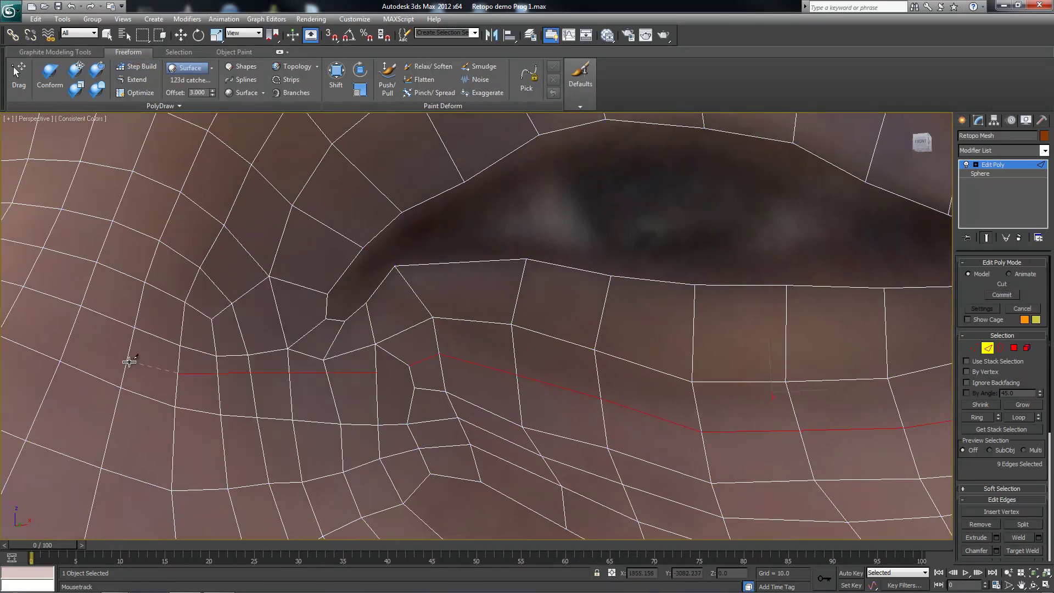
pyautogui.scroll(-4, 315, 411)
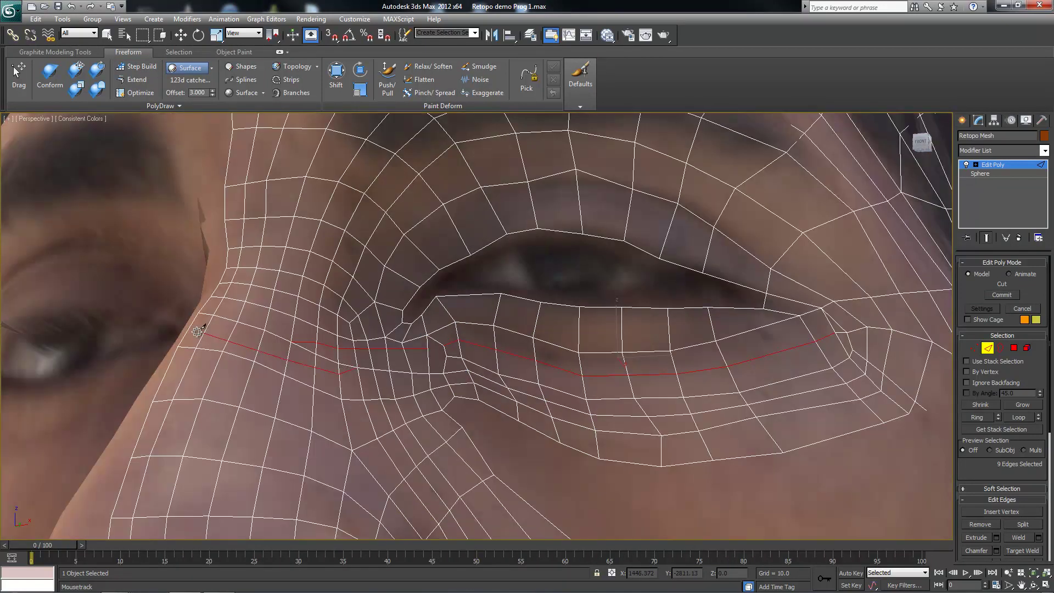
pyautogui.press('w')
# Clear the lower-eyelid loop selection and switch back to building polygons
pyautogui.keyDown('alt'); pyautogui.moveTo(189, 332); pyautogui.dragTo(279, 355, button='middle'); pyautogui.keyUp('alt')
pyautogui.press('q')
pyautogui.click(291, 372)
pyautogui.rightClick(311, 380)
pyautogui.click(402, 217)
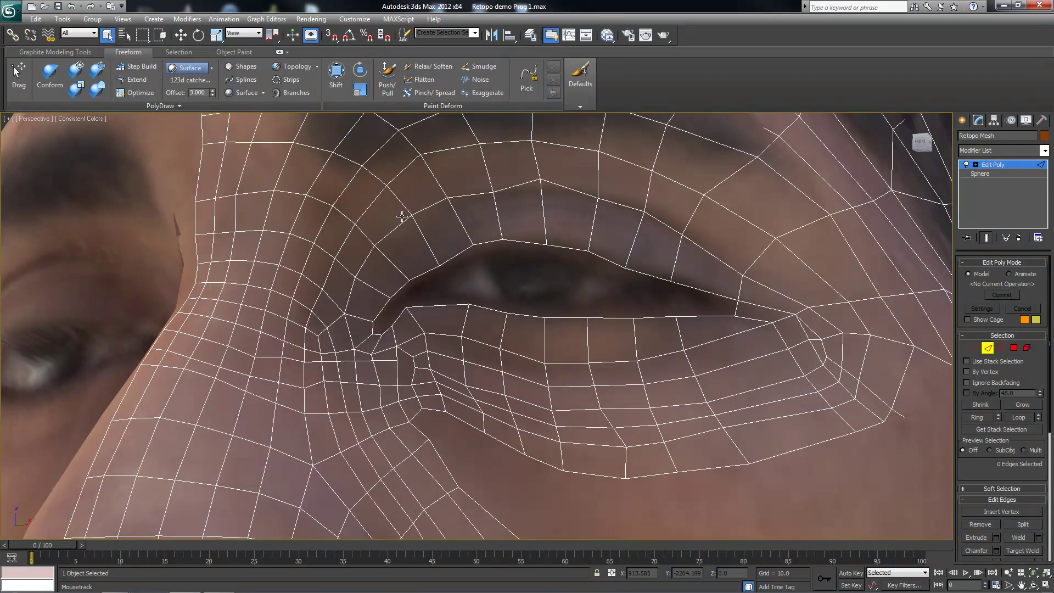
pyautogui.scroll(5, 376, 271)
pyautogui.press('b')
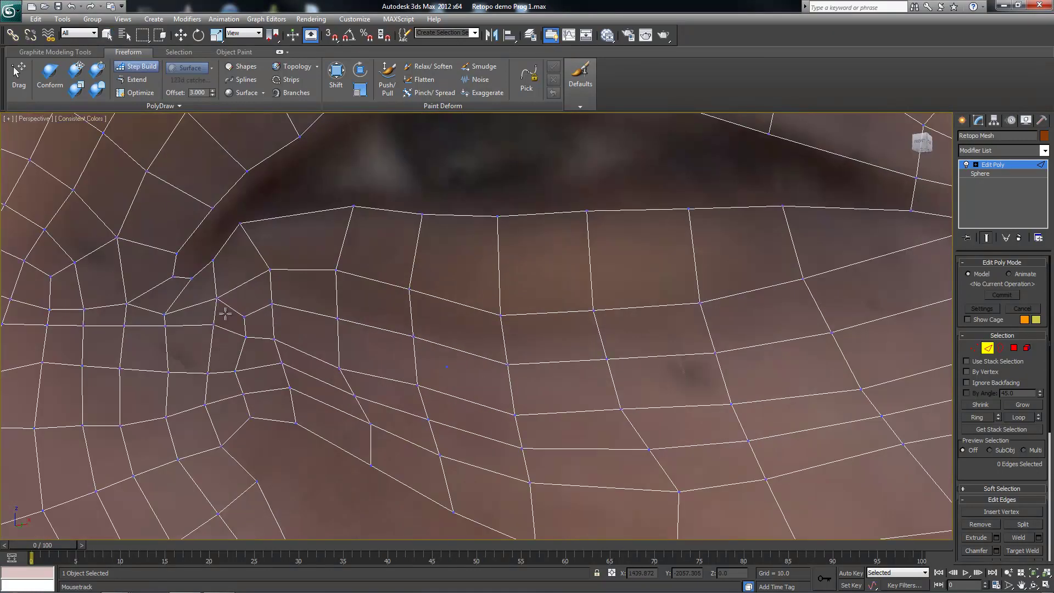
pyautogui.scroll(-2, 225, 313)
pyautogui.scroll(-4, 225, 313)
# Collapse the stray edge beside the eye so the eye loops stay clean
pyautogui.press('c')
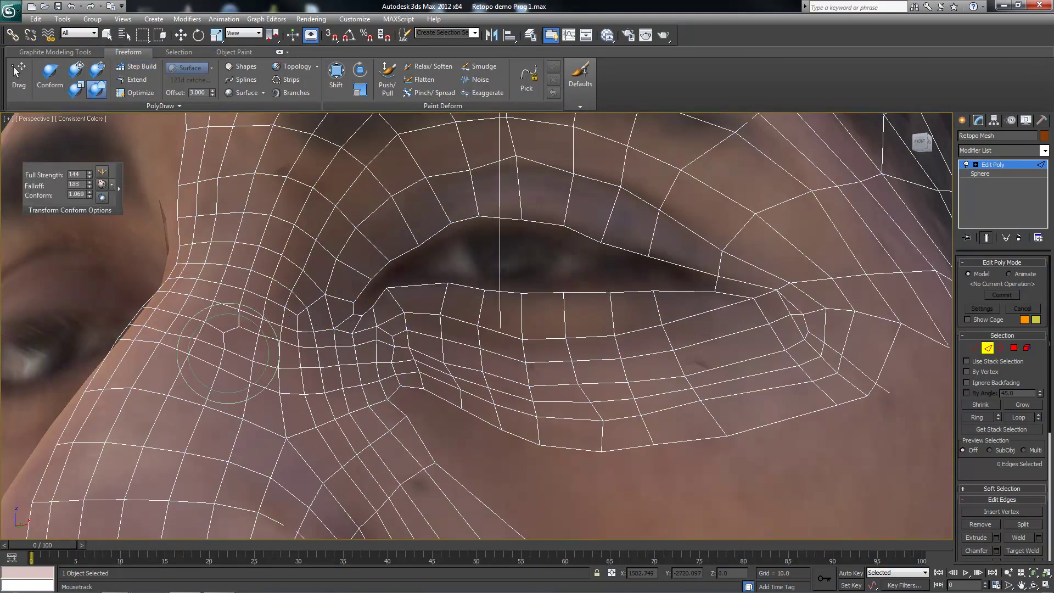
pyautogui.press('w')
pyautogui.rightClick(229, 326)
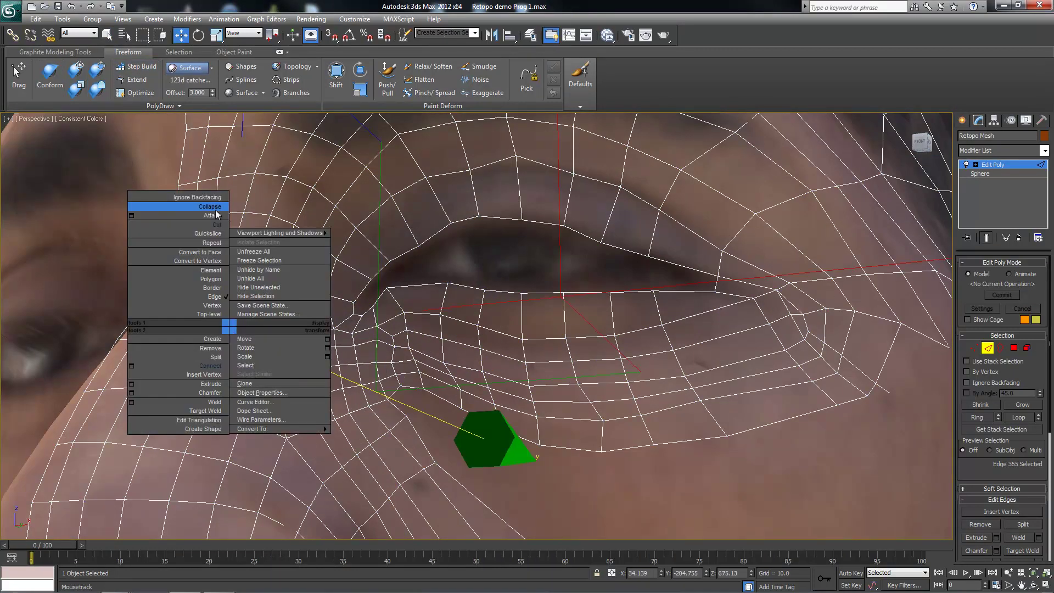
pyautogui.click(216, 209)
pyautogui.scroll(-5, 329, 329)
pyautogui.moveTo(330, 330)
pyautogui.keyDown('alt'); pyautogui.mouseDown(button='middle')
pyautogui.moveTo(395, 401)
pyautogui.moveTo(231, 362)
pyautogui.mouseUp(button='middle'); pyautogui.keyUp('alt')
# Re-enable the Conform brush and orbit around the head to inspect the eye area
pyautogui.press('c')
pyautogui.scroll(4, 176, 357)
pyautogui.scroll(4, 144, 347)
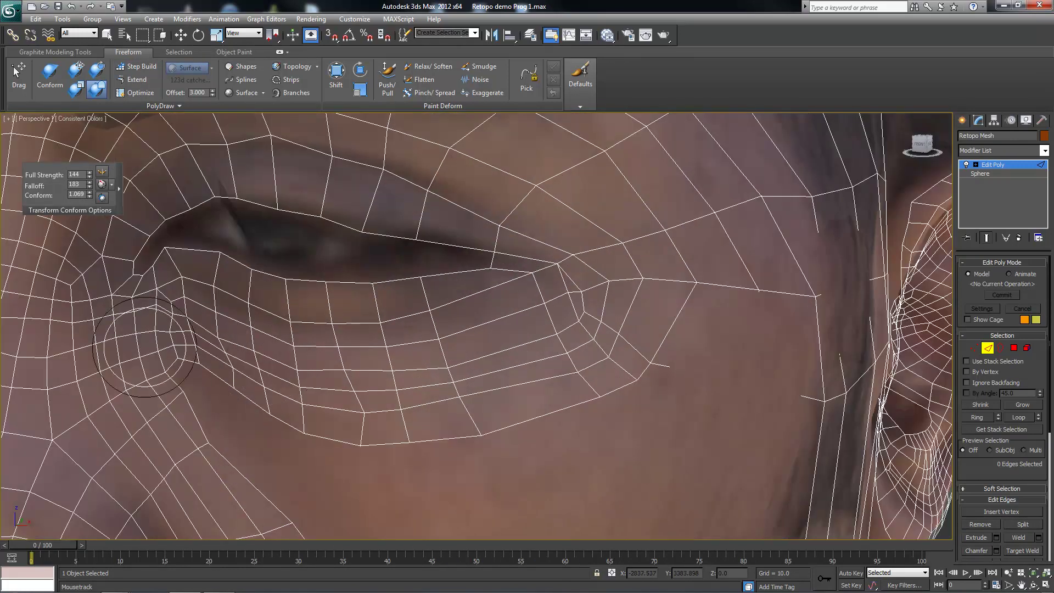
pyautogui.scroll(-6, 518, 331)
pyautogui.moveTo(518, 332)
pyautogui.keyDown('alt'); pyautogui.mouseDown(button='middle')
pyautogui.moveTo(537, 329)
pyautogui.moveTo(499, 306)
pyautogui.moveTo(522, 324)
pyautogui.moveTo(482, 306)
pyautogui.moveTo(502, 318)
pyautogui.moveTo(447, 305)
pyautogui.moveTo(453, 323)
pyautogui.moveTo(449, 298)
pyautogui.mouseUp(button='middle'); pyautogui.keyUp('alt')
pyautogui.scroll(4, 507, 333)
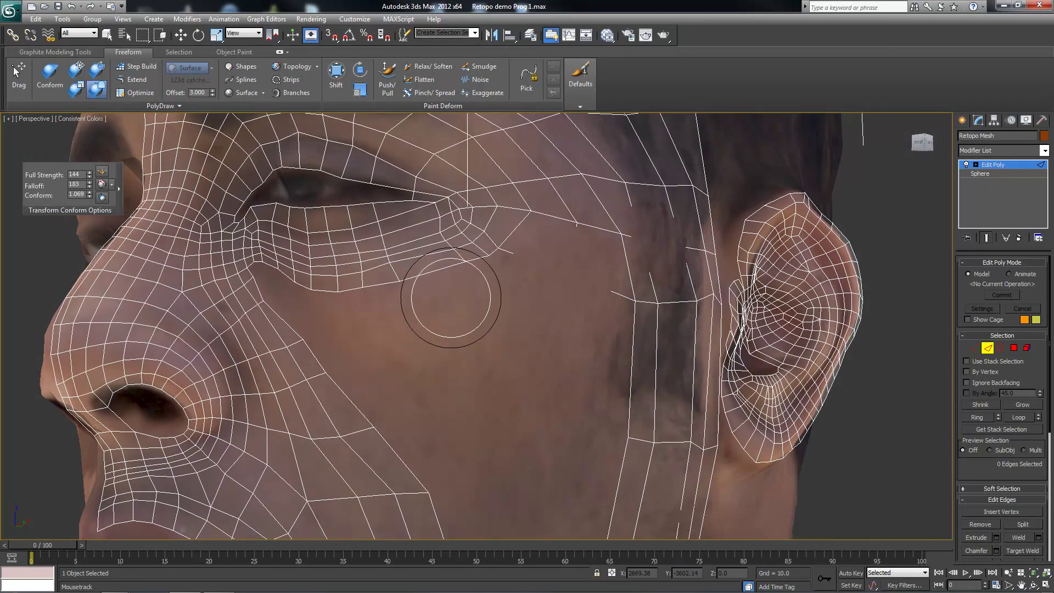
pyautogui.moveTo(620, 278)
pyautogui.keyDown('alt'); pyautogui.mouseDown(button='middle')
pyautogui.moveTo(447, 282)
pyautogui.moveTo(494, 282)
pyautogui.moveTo(506, 295)
pyautogui.moveTo(483, 288)
pyautogui.moveTo(490, 275)
pyautogui.moveTo(432, 301)
pyautogui.moveTo(444, 297)
pyautogui.mouseUp(button='middle'); pyautogui.keyUp('alt')
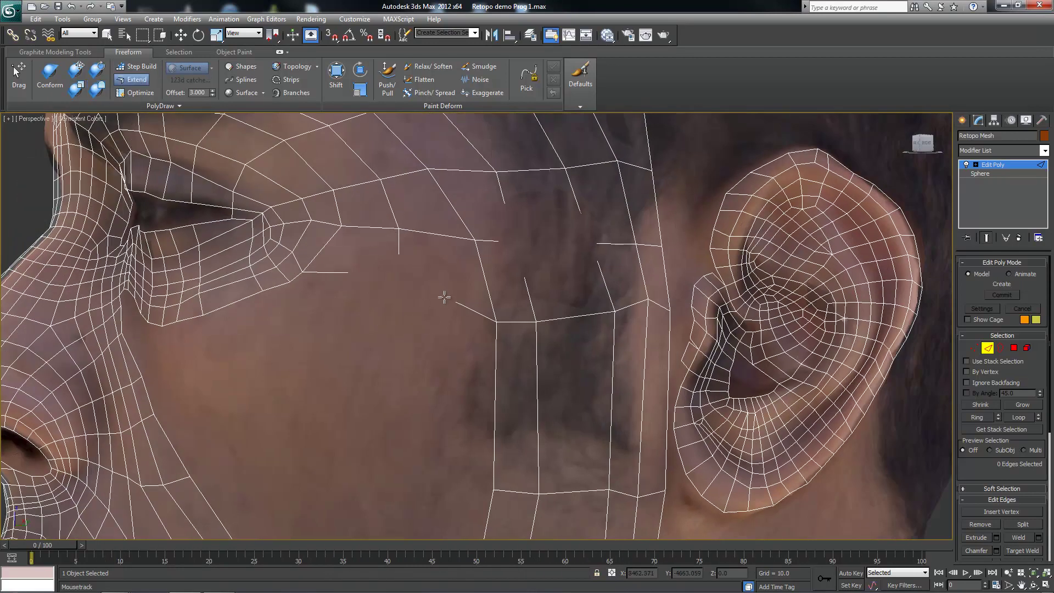
pyautogui.keyDown('shift'); pyautogui.moveTo(400, 329); pyautogui.dragTo(345, 369); pyautogui.keyUp('shift')
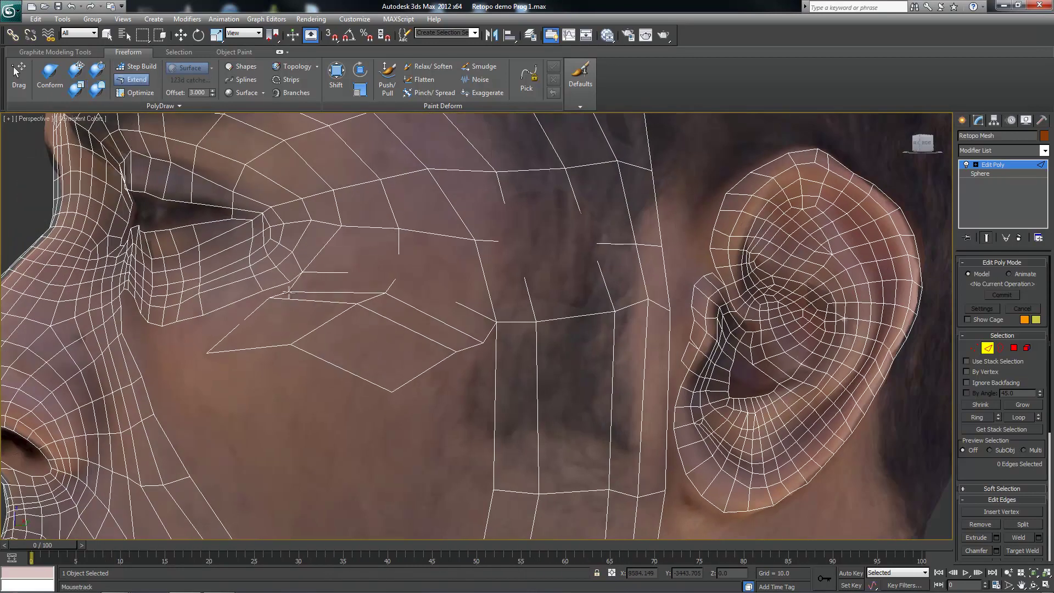
pyautogui.keyDown('shift'); pyautogui.moveTo(213, 321); pyautogui.dragTo(355, 326); pyautogui.keyUp('shift')
pyautogui.keyDown('shift'); pyautogui.moveTo(399, 392); pyautogui.dragTo(448, 373); pyautogui.keyUp('shift')
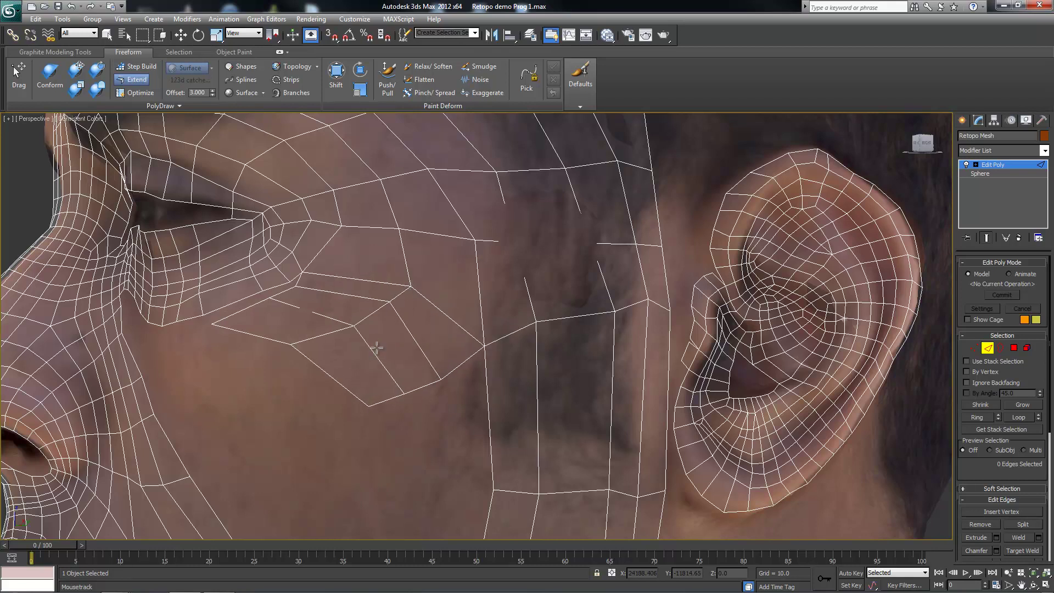
pyautogui.keyDown('alt'); pyautogui.moveTo(378, 365); pyautogui.dragTo(408, 347, button='middle'); pyautogui.keyUp('alt')
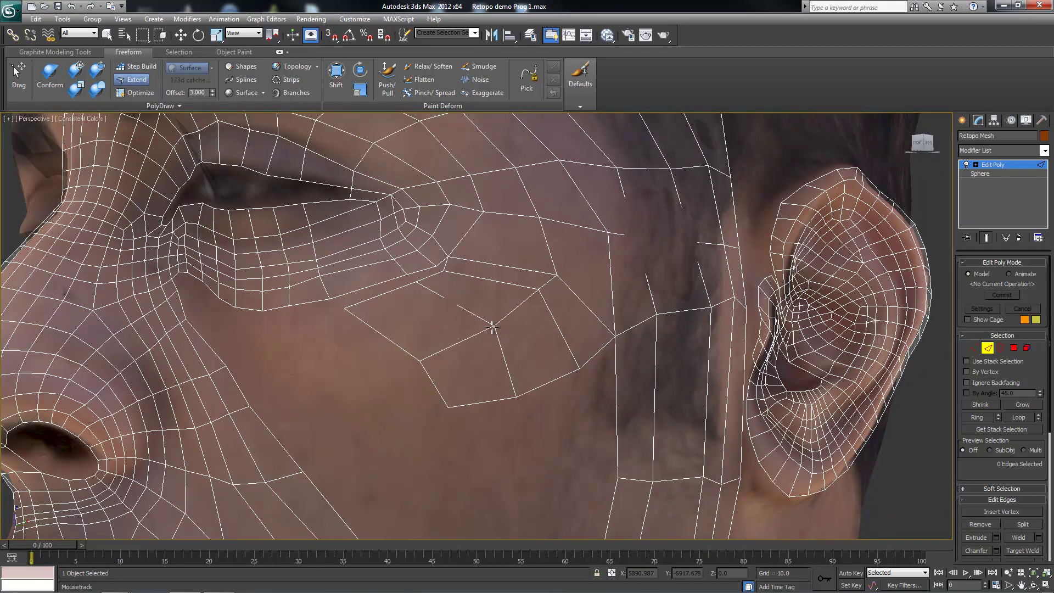
pyautogui.moveTo(566, 352)
pyautogui.keyDown('alt'); pyautogui.mouseDown(button='middle')
pyautogui.moveTo(477, 302)
pyautogui.moveTo(388, 322)
pyautogui.mouseUp(button='middle'); pyautogui.keyUp('alt')
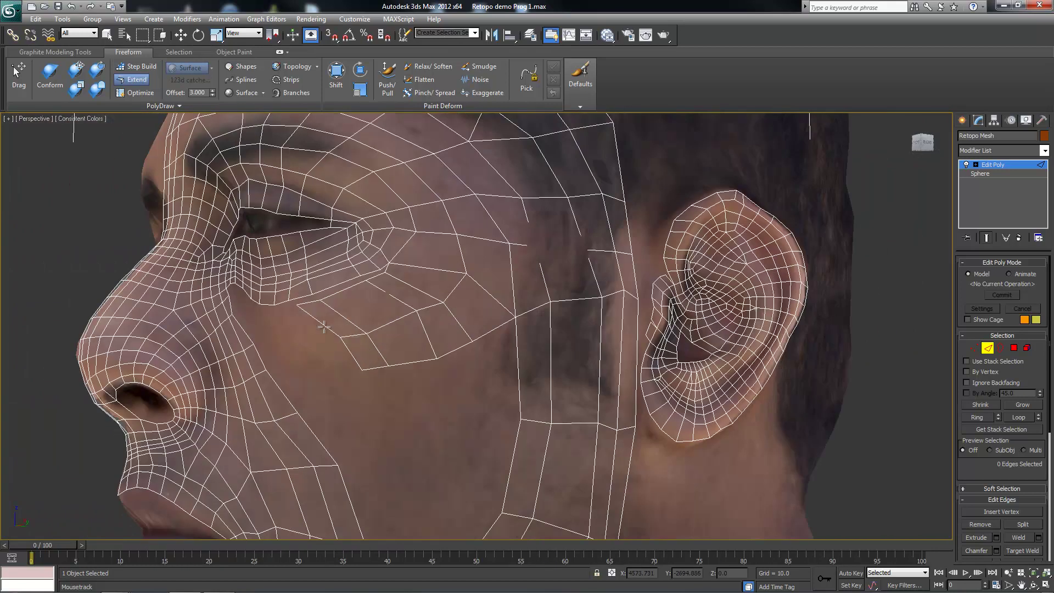
pyautogui.keyDown('alt'); pyautogui.moveTo(292, 335); pyautogui.dragTo(363, 354, button='middle'); pyautogui.keyUp('alt')
pyautogui.scroll(3, 364, 354)
pyautogui.moveTo(446, 392); pyautogui.dragTo(483, 360)
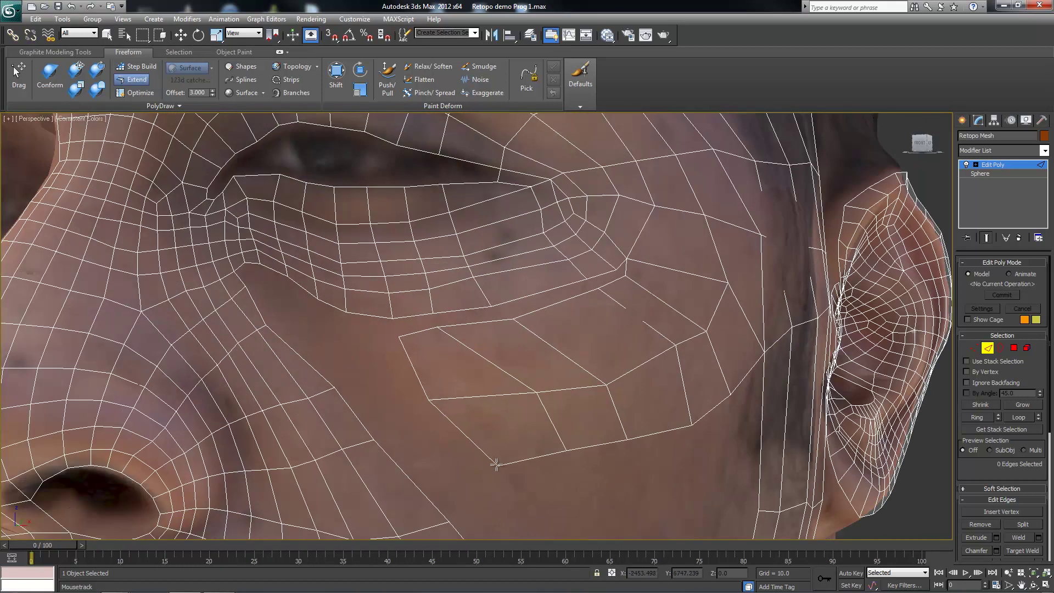
pyautogui.keyDown('shift'); pyautogui.moveTo(564, 453); pyautogui.dragTo(690, 422); pyautogui.keyUp('shift')
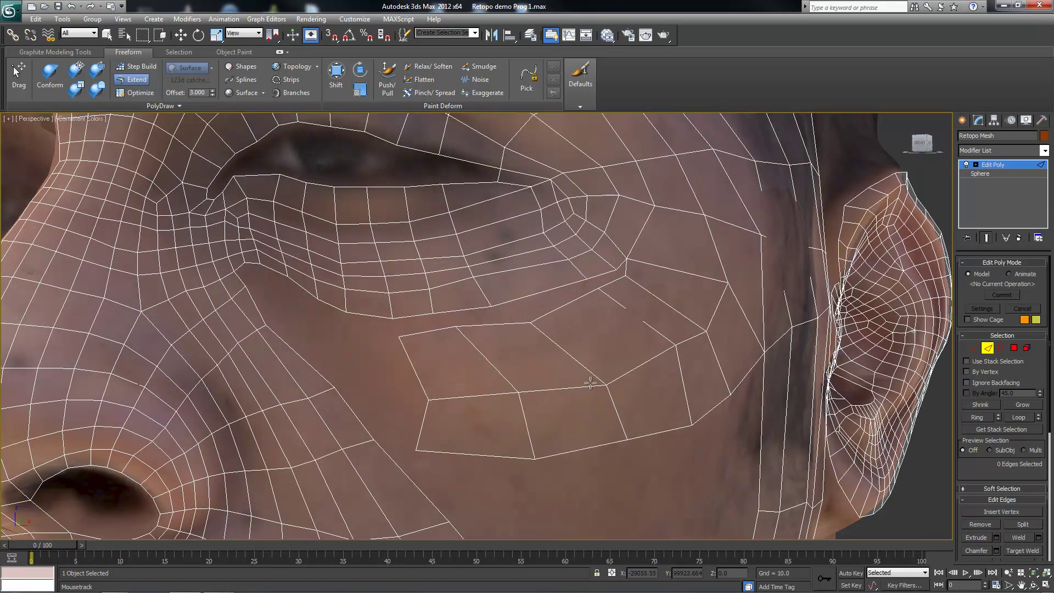
pyautogui.keyDown('alt'); pyautogui.moveTo(691, 422); pyautogui.dragTo(463, 398, button='middle'); pyautogui.keyUp('alt')
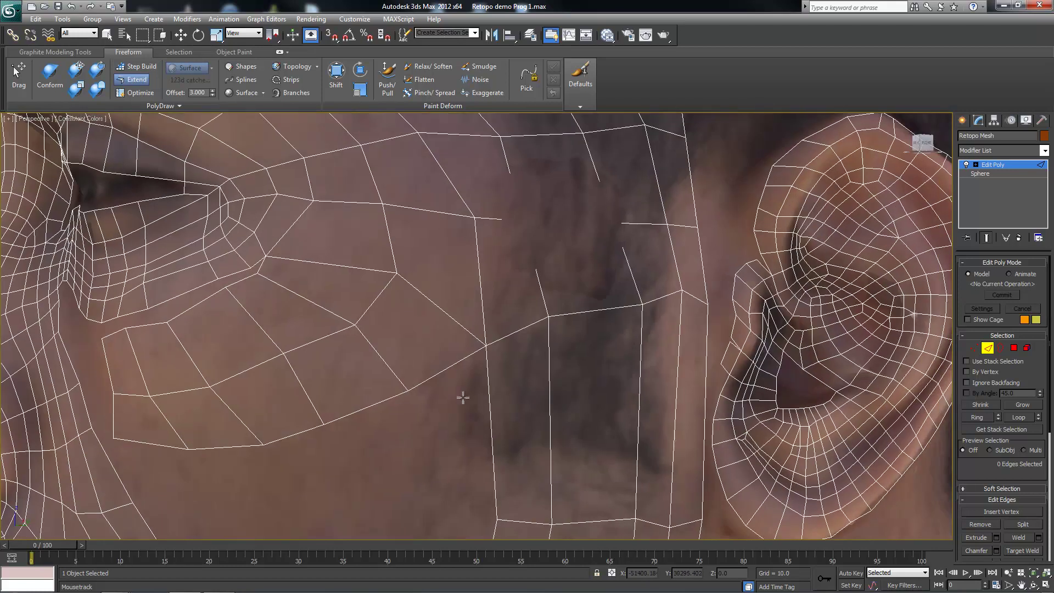
pyautogui.keyDown('alt'); pyautogui.moveTo(364, 317); pyautogui.dragTo(352, 320, button='middle'); pyautogui.keyUp('alt')
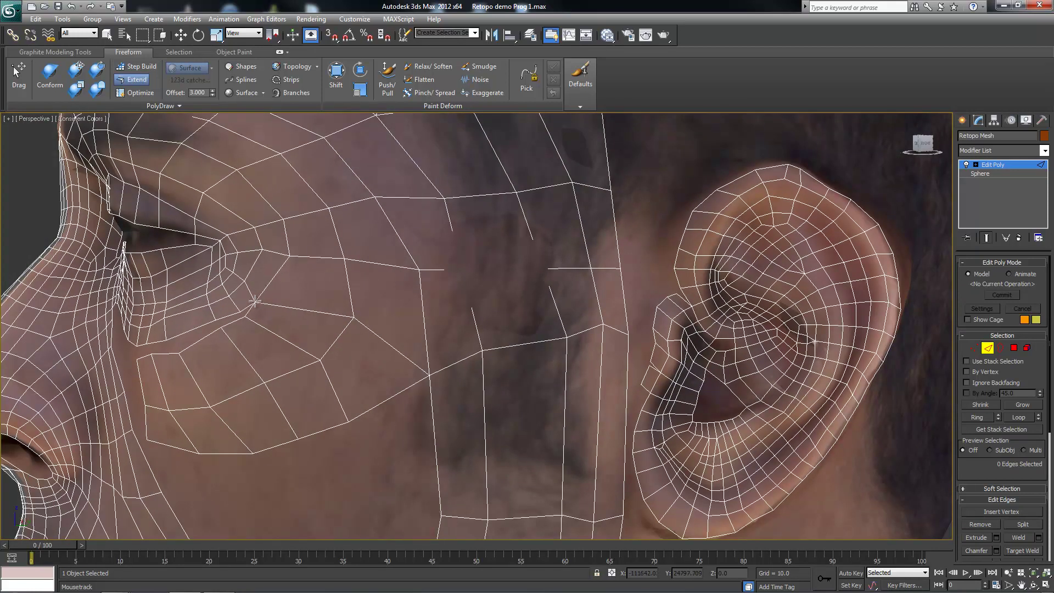
pyautogui.scroll(-5, 255, 301)
pyautogui.keyDown('alt'); pyautogui.moveTo(255, 301); pyautogui.dragTo(465, 351, button='middle'); pyautogui.keyUp('alt')
pyautogui.moveTo(373, 335)
pyautogui.keyDown('alt'); pyautogui.mouseDown(button='middle')
pyautogui.moveTo(358, 360)
pyautogui.moveTo(380, 322)
pyautogui.moveTo(365, 299)
pyautogui.mouseUp(button='middle'); pyautogui.keyUp('alt')
pyautogui.scroll(5, 356, 281)
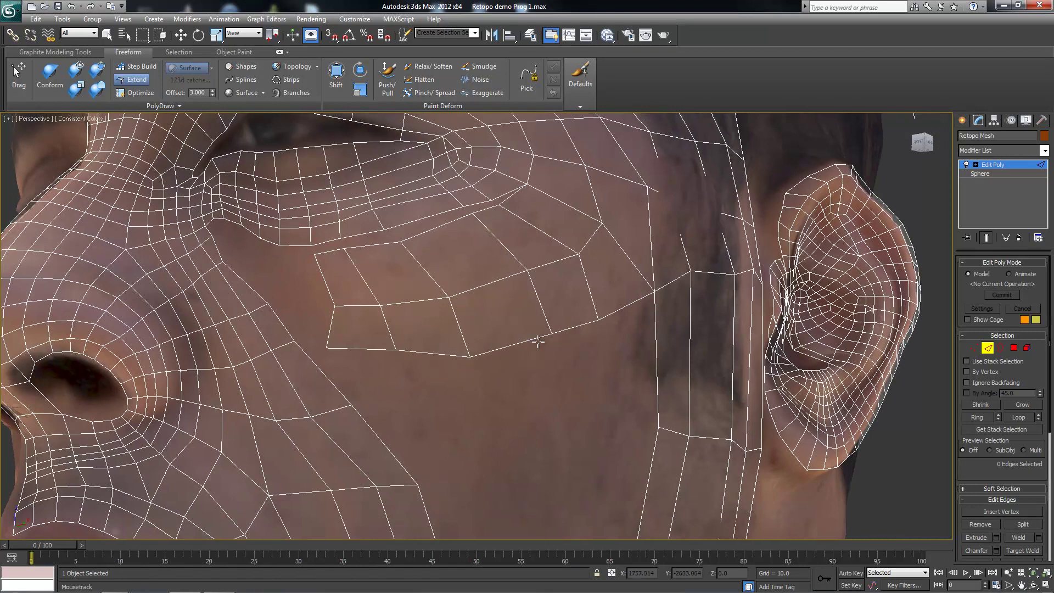
pyautogui.scroll(-3, 538, 341)
pyautogui.scroll(-3, 398, 319)
pyautogui.moveTo(399, 318)
pyautogui.keyDown('alt'); pyautogui.mouseDown(button='middle')
pyautogui.moveTo(468, 433)
pyautogui.moveTo(373, 357)
pyautogui.moveTo(378, 317)
pyautogui.moveTo(472, 307)
pyautogui.mouseUp(button='middle'); pyautogui.keyUp('alt')
pyautogui.scroll(3, 349, 343)
pyautogui.scroll(-3, 472, 307)
pyautogui.scroll(1, 473, 308)
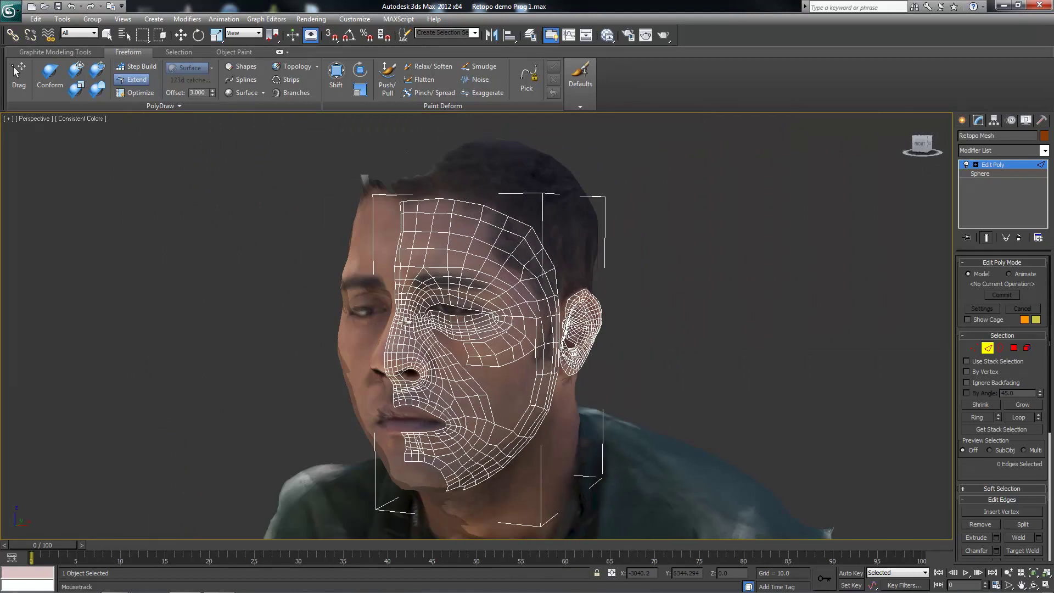
pyautogui.scroll(3, 420, 328)
pyautogui.scroll(3, 419, 328)
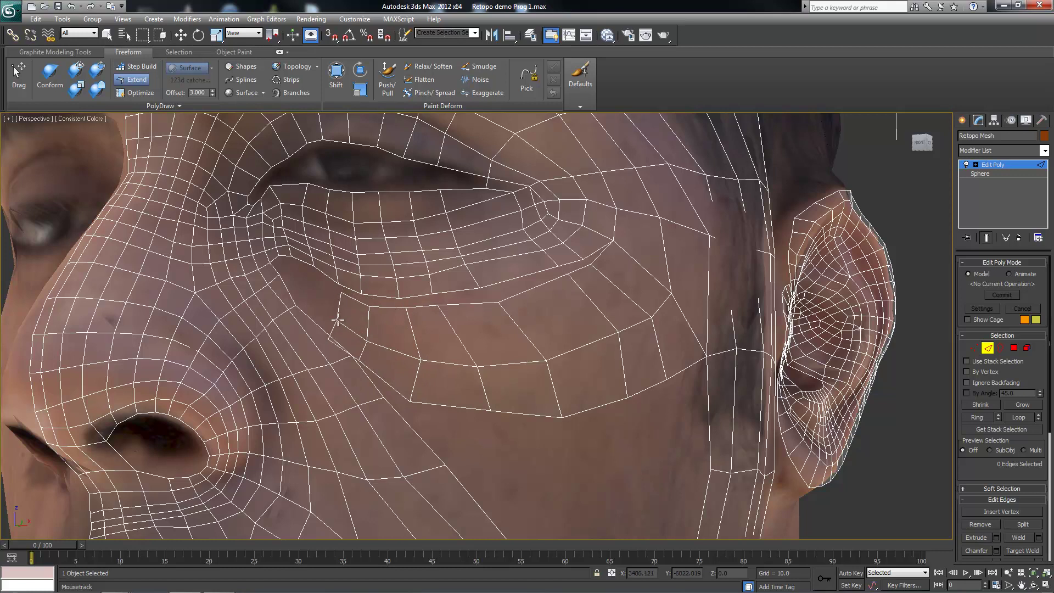
pyautogui.keyDown('alt'); pyautogui.moveTo(450, 421); pyautogui.dragTo(362, 374, button='middle'); pyautogui.keyUp('alt')
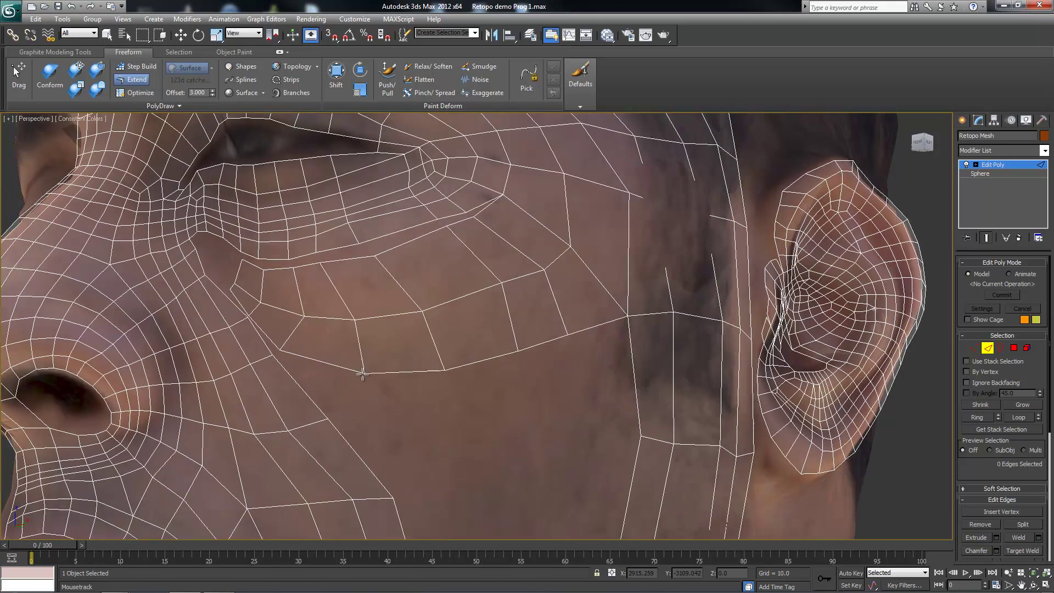
pyautogui.scroll(3, 264, 300)
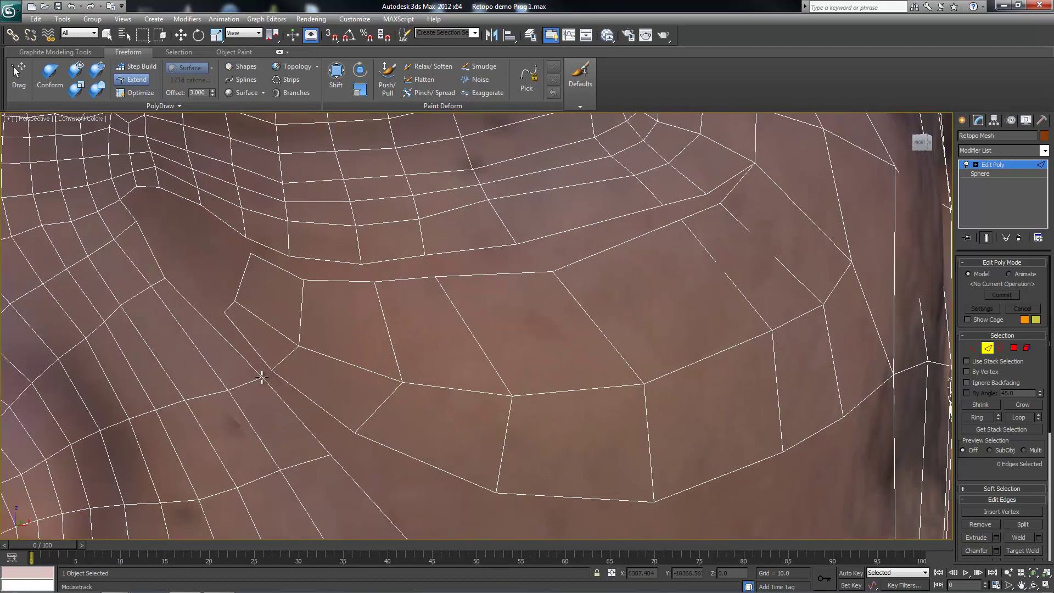
pyautogui.keyDown('alt'); pyautogui.moveTo(297, 287); pyautogui.dragTo(354, 309, button='middle'); pyautogui.keyUp('alt')
pyautogui.scroll(-2, 429, 317)
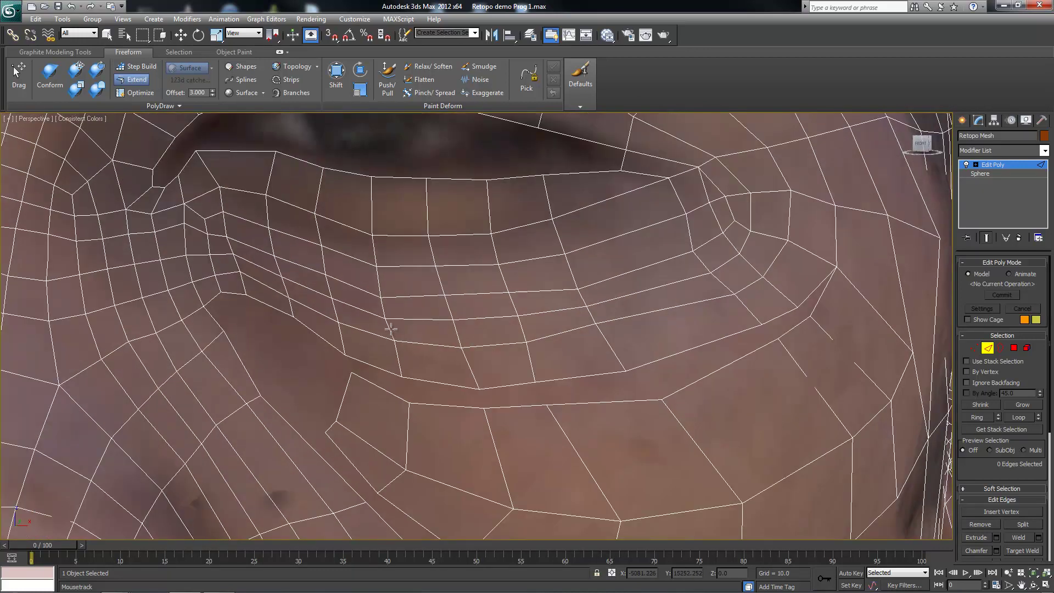
pyautogui.scroll(-2, 407, 318)
pyautogui.scroll(-2, 379, 320)
pyautogui.scroll(-2, 351, 322)
pyautogui.keyDown('alt'); pyautogui.moveTo(351, 321); pyautogui.dragTo(320, 330, button='middle'); pyautogui.keyUp('alt')
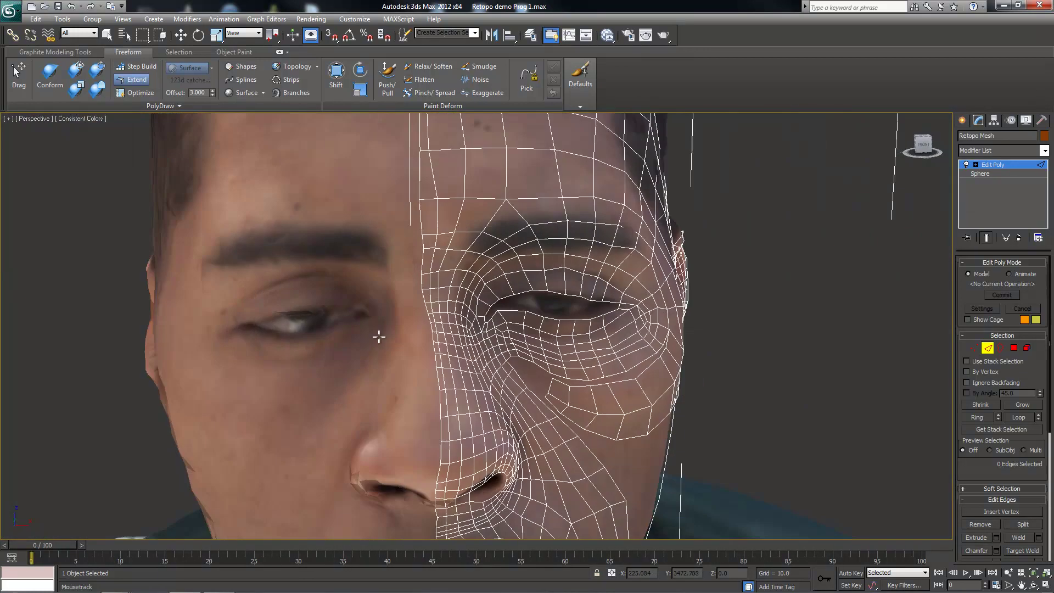
pyautogui.scroll(3, 449, 386)
pyautogui.scroll(-4, 492, 384)
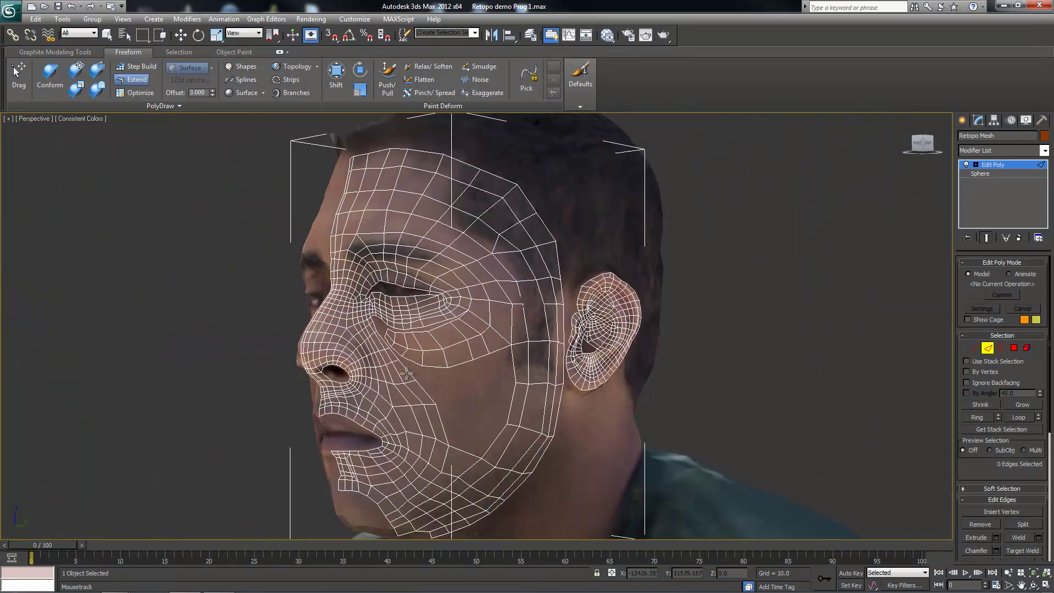
pyautogui.scroll(1, 406, 371)
pyautogui.scroll(3, 407, 372)
pyautogui.scroll(1, 384, 433)
pyautogui.scroll(1, 324, 304)
pyautogui.scroll(-3, 324, 305)
pyautogui.moveTo(329, 318)
pyautogui.keyDown('alt'); pyautogui.mouseDown(button='middle')
pyautogui.moveTo(374, 330)
pyautogui.moveTo(349, 353)
pyautogui.mouseUp(button='middle'); pyautogui.keyUp('alt')
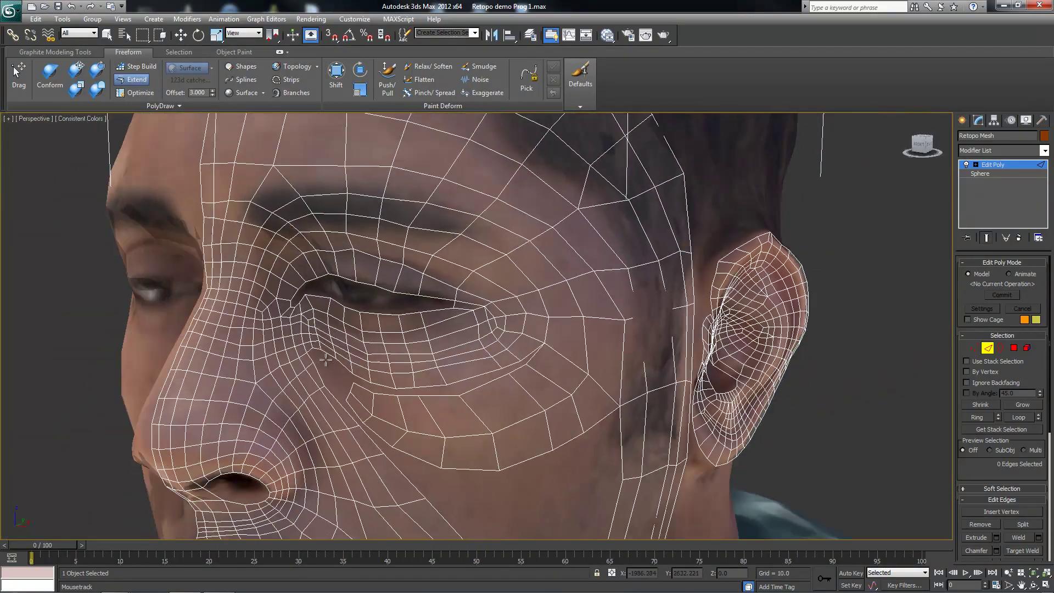
pyautogui.scroll(2, 349, 352)
pyautogui.scroll(3, 348, 352)
pyautogui.keyDown('alt'); pyautogui.moveTo(301, 313); pyautogui.dragTo(278, 324, button='middle'); pyautogui.keyUp('alt')
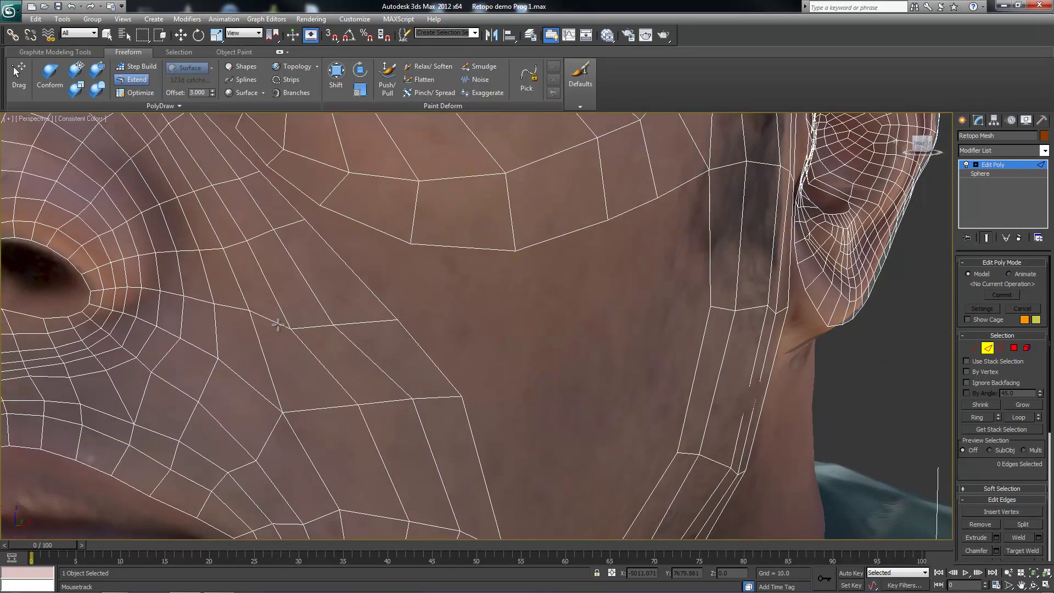
pyautogui.scroll(-5, 233, 368)
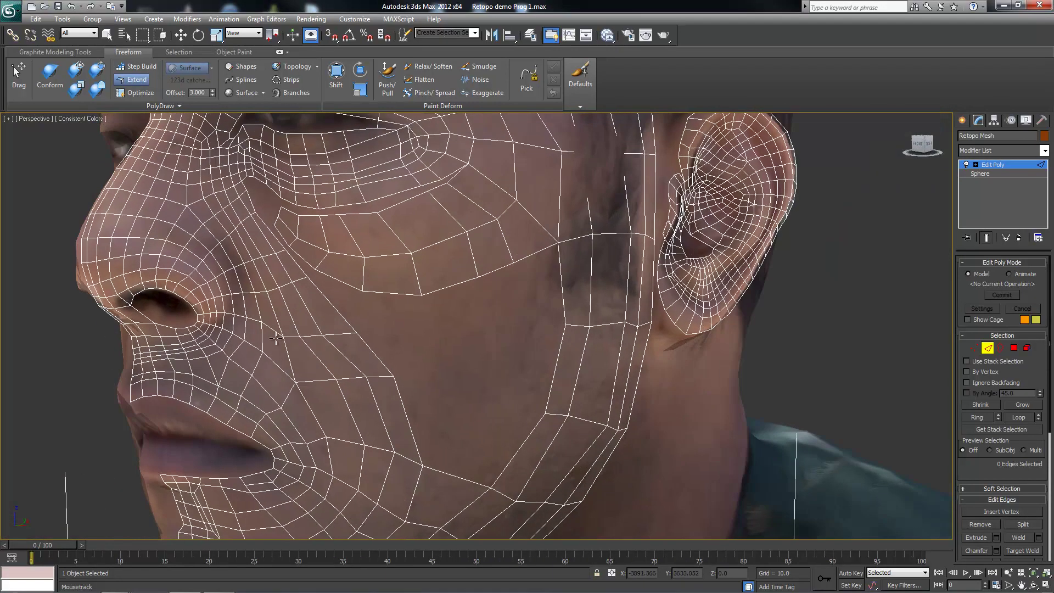
pyautogui.keyDown('alt'); pyautogui.moveTo(233, 368); pyautogui.dragTo(289, 336, button='middle'); pyautogui.keyUp('alt')
pyautogui.scroll(5, 299, 343)
# Cut a first new edge across the cheek faces beside the nose
pyautogui.rightClick(256, 307)
pyautogui.click(217, 330)
pyautogui.click(254, 303)
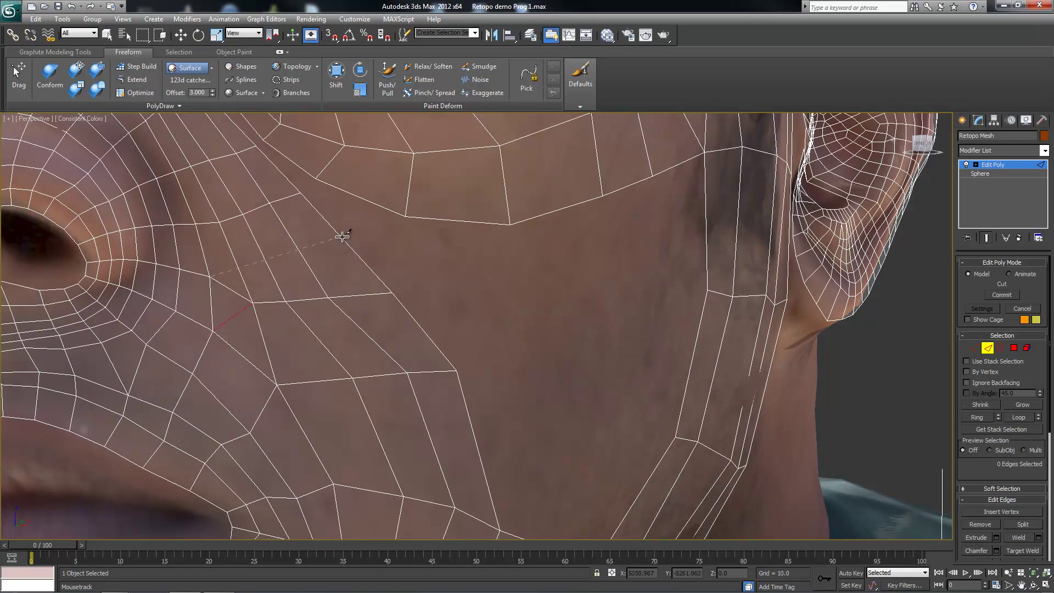
pyautogui.rightClick(226, 287)
pyautogui.scroll(-5, 242, 351)
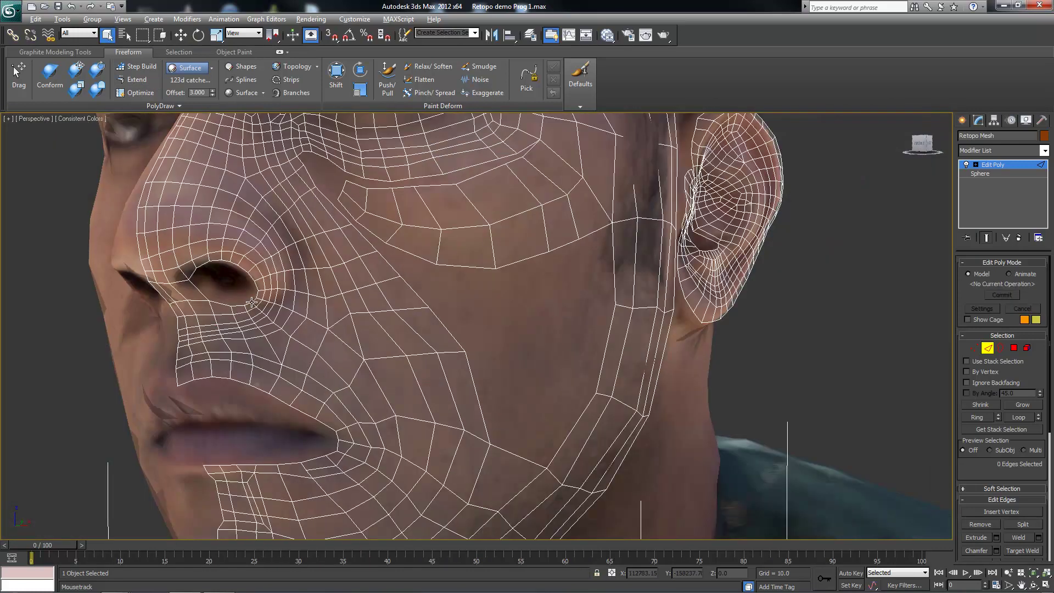
pyautogui.keyDown('alt'); pyautogui.moveTo(252, 303); pyautogui.dragTo(270, 299, button='middle'); pyautogui.keyUp('alt')
pyautogui.scroll(3, 271, 298)
pyautogui.scroll(-2, 274, 303)
pyautogui.scroll(3, 273, 303)
pyautogui.click(239, 265)
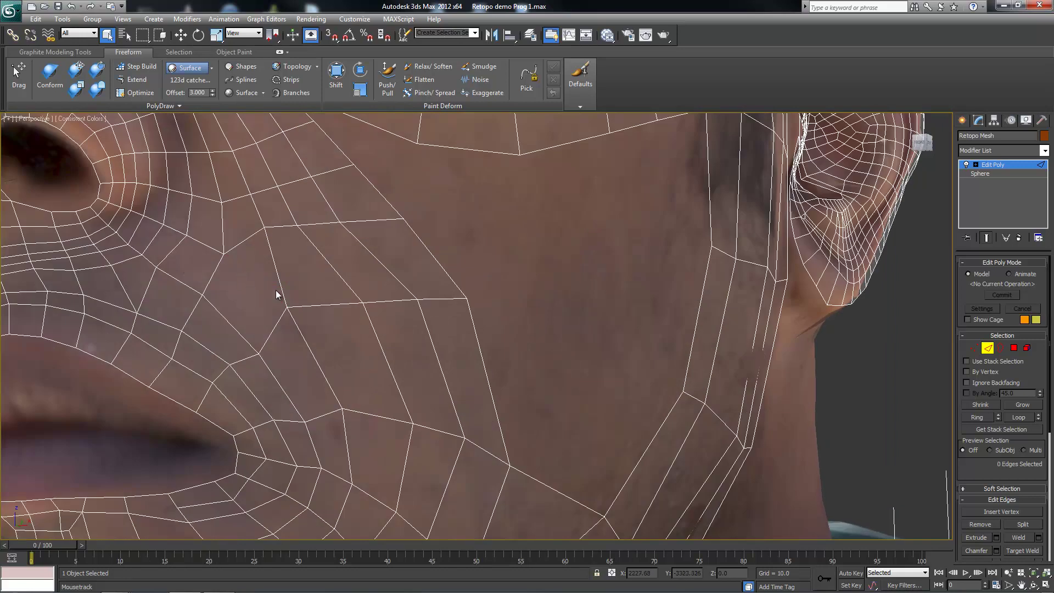
pyautogui.moveTo(278, 268); pyautogui.dragTo(253, 278, button='middle')
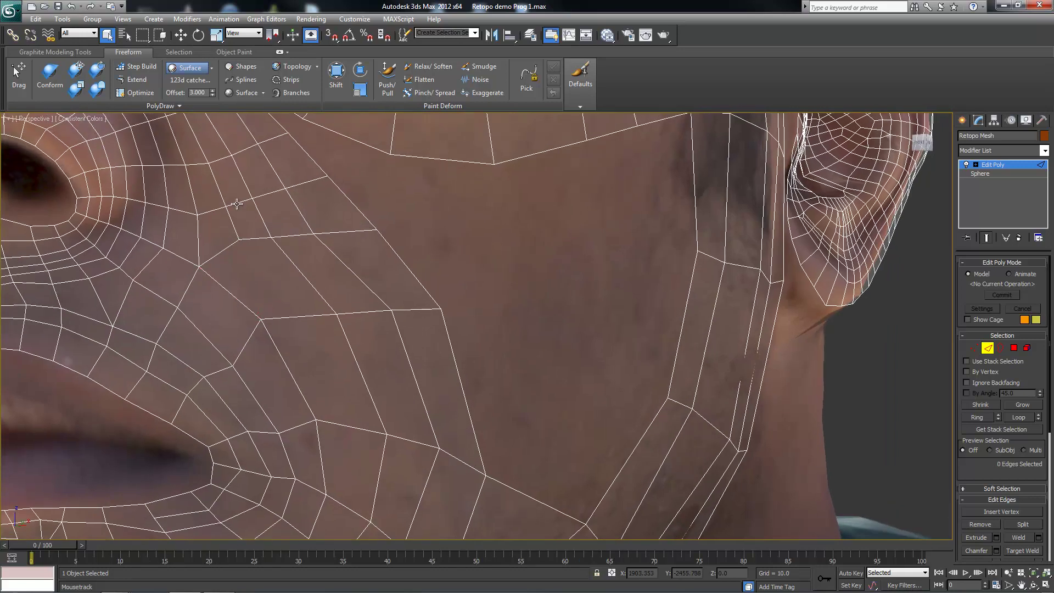
# Cut a second new edge down the cheek toward the mouth corner
pyautogui.rightClick(238, 245)
pyautogui.click(237, 240)
pyautogui.click(291, 317)
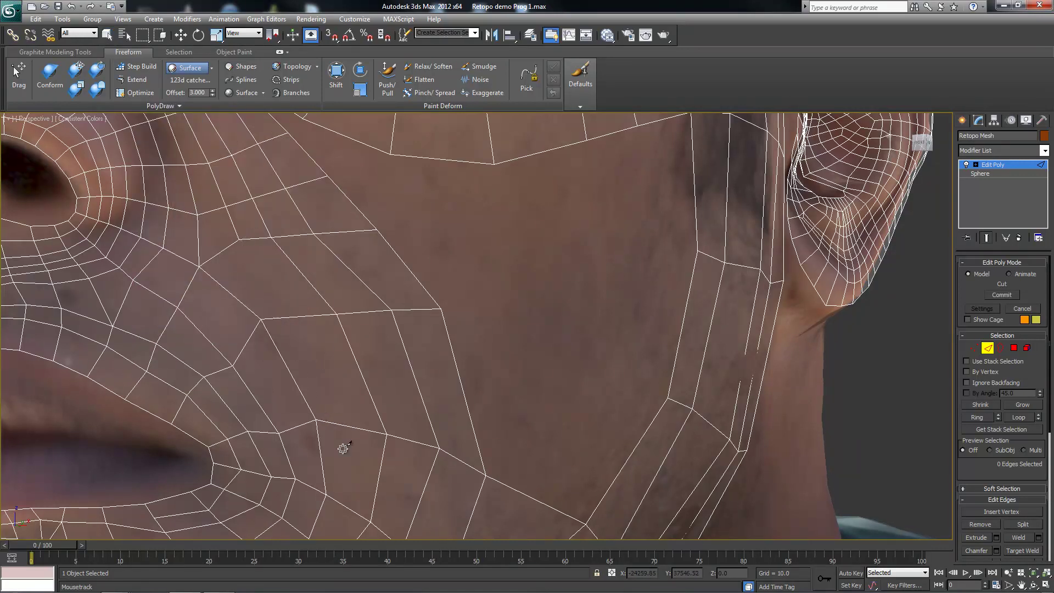
pyautogui.scroll(2, 203, 271)
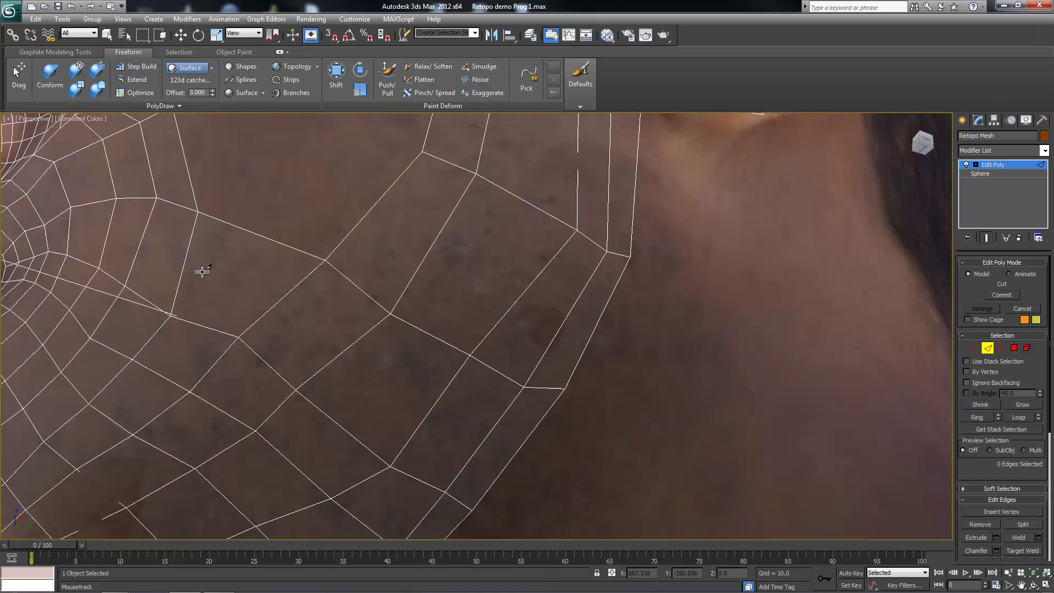
pyautogui.scroll(-2, 224, 302)
pyautogui.scroll(-4, 246, 362)
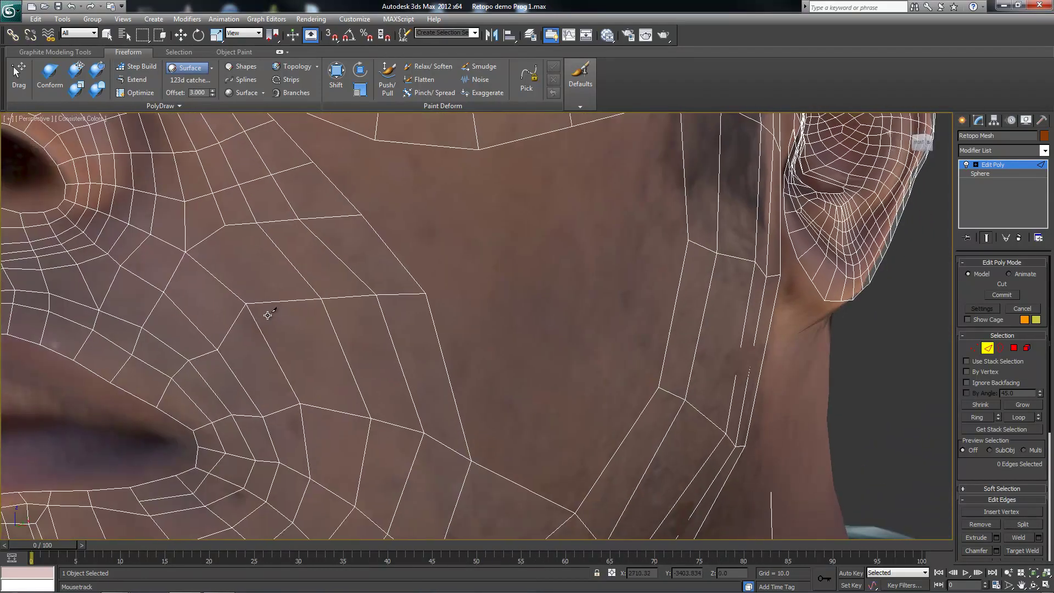
pyautogui.scroll(3, 366, 290)
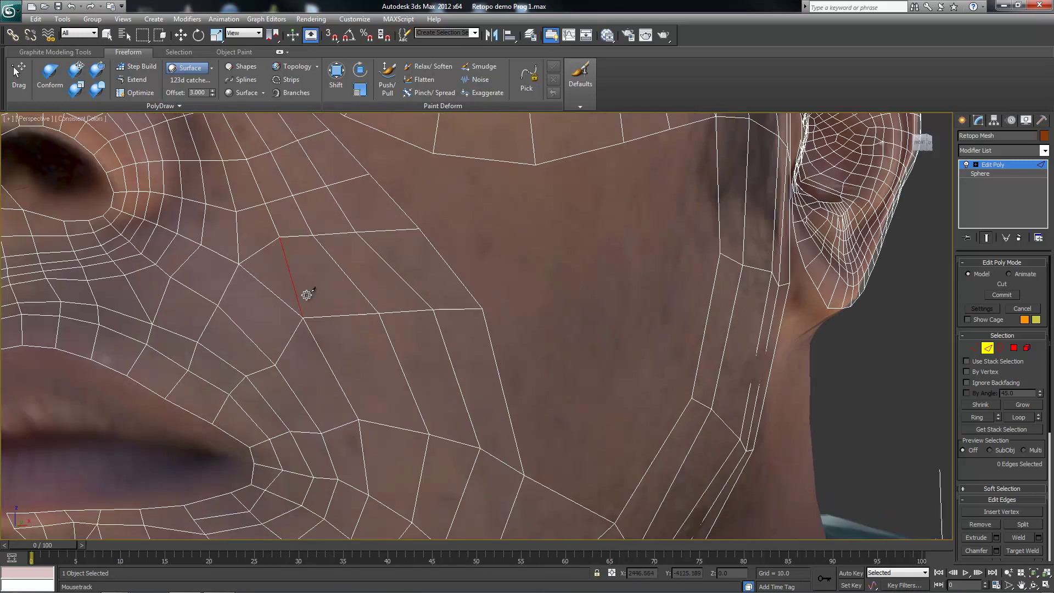
pyautogui.click(287, 341)
pyautogui.scroll(-3, 342, 478)
pyautogui.rightClick(291, 302)
pyautogui.scroll(3, 293, 367)
pyautogui.scroll(-5, 293, 363)
pyautogui.moveTo(293, 364)
pyautogui.keyDown('alt'); pyautogui.mouseDown(button='middle')
pyautogui.moveTo(389, 334)
pyautogui.moveTo(365, 333)
pyautogui.mouseUp(button='middle'); pyautogui.keyUp('alt')
pyautogui.scroll(5, 389, 333)
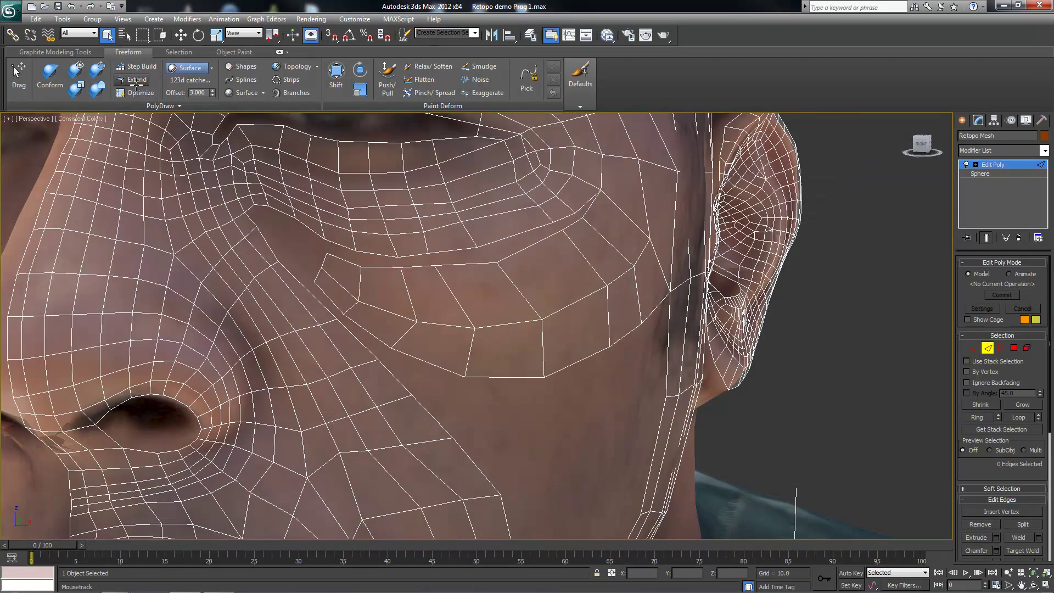
# With Step Build, reposition the vertices along the edge of the cheek patch
pyautogui.click(138, 67)
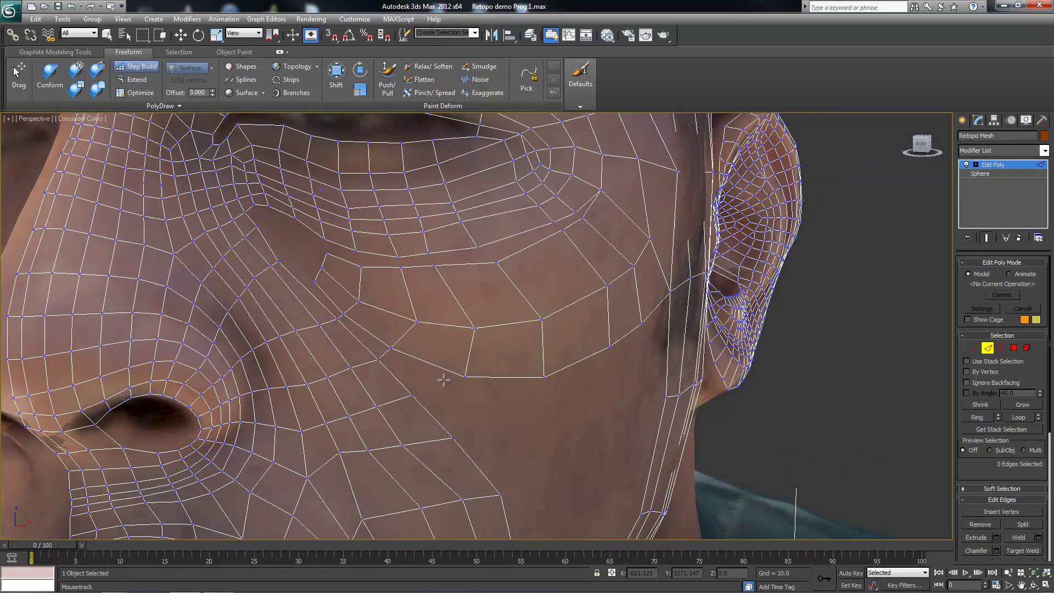
pyautogui.moveTo(465, 377); pyautogui.dragTo(440, 378)
pyautogui.moveTo(474, 328); pyautogui.dragTo(404, 317)
pyautogui.keyDown('alt'); pyautogui.moveTo(480, 375); pyautogui.dragTo(339, 328, button='middle'); pyautogui.keyUp('alt')
pyautogui.moveTo(334, 330); pyautogui.dragTo(316, 323)
pyautogui.moveTo(312, 370); pyautogui.dragTo(308, 369)
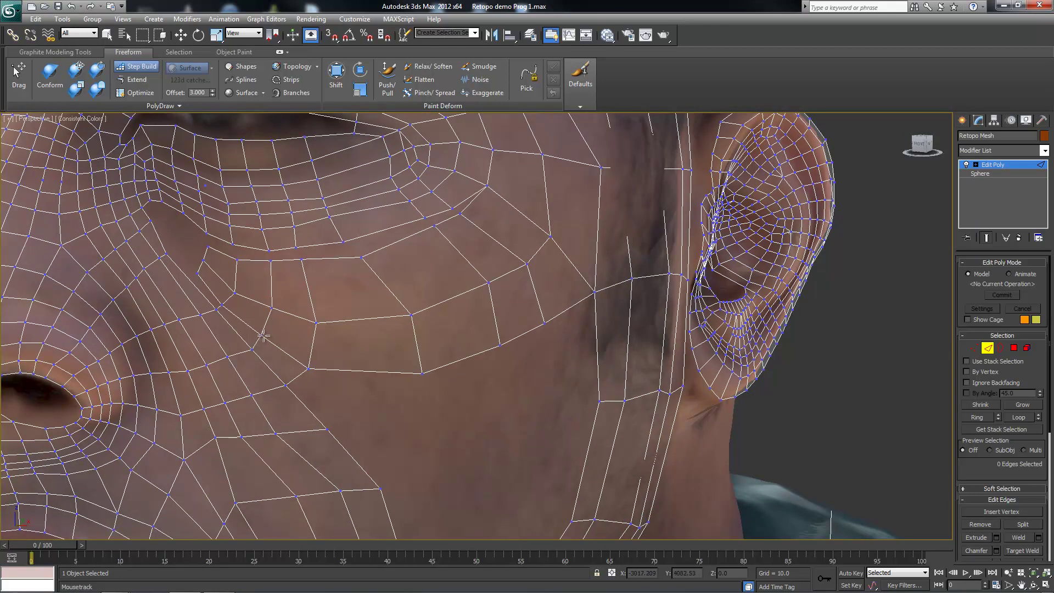
pyautogui.keyDown('alt'); pyautogui.moveTo(264, 336); pyautogui.dragTo(318, 318, button='middle'); pyautogui.keyUp('alt')
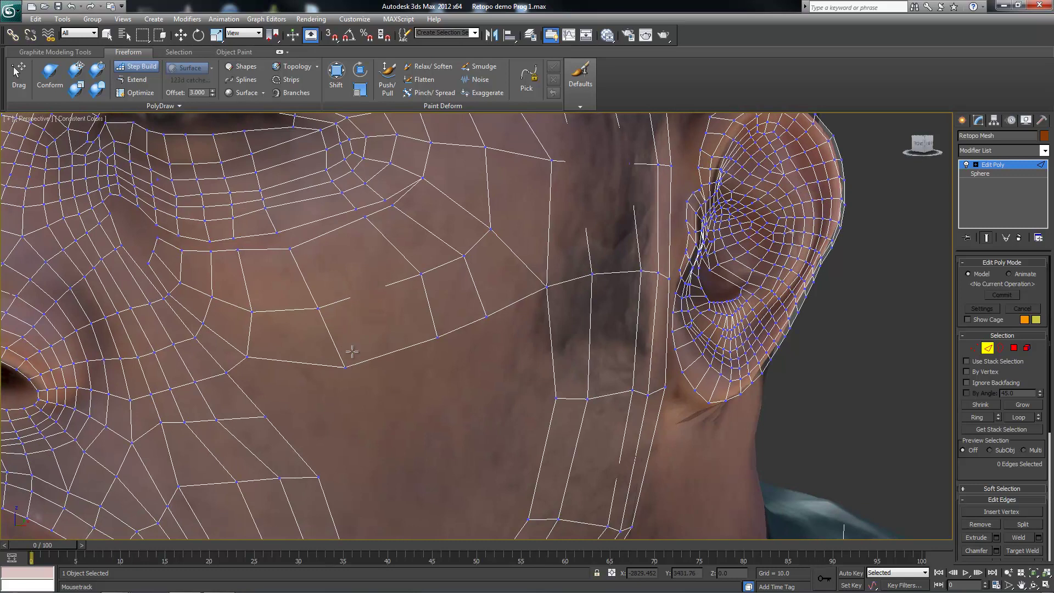
pyautogui.scroll(-6, 358, 308)
pyautogui.moveTo(358, 308)
pyautogui.keyDown('alt'); pyautogui.mouseDown(button='middle')
pyautogui.moveTo(418, 313)
pyautogui.moveTo(357, 321)
pyautogui.moveTo(368, 319)
pyautogui.mouseUp(button='middle'); pyautogui.keyUp('alt')
# Frame the head and reshape the crease edge loop under the eye
pyautogui.press('z')
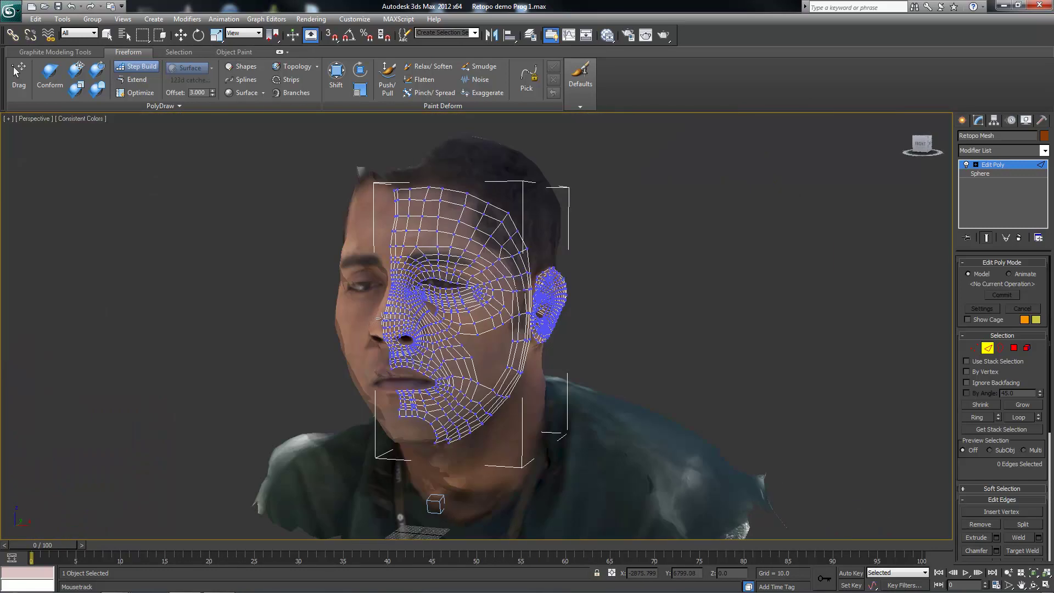
pyautogui.scroll(2, 387, 288)
pyautogui.scroll(5, 388, 296)
pyautogui.scroll(3, 388, 330)
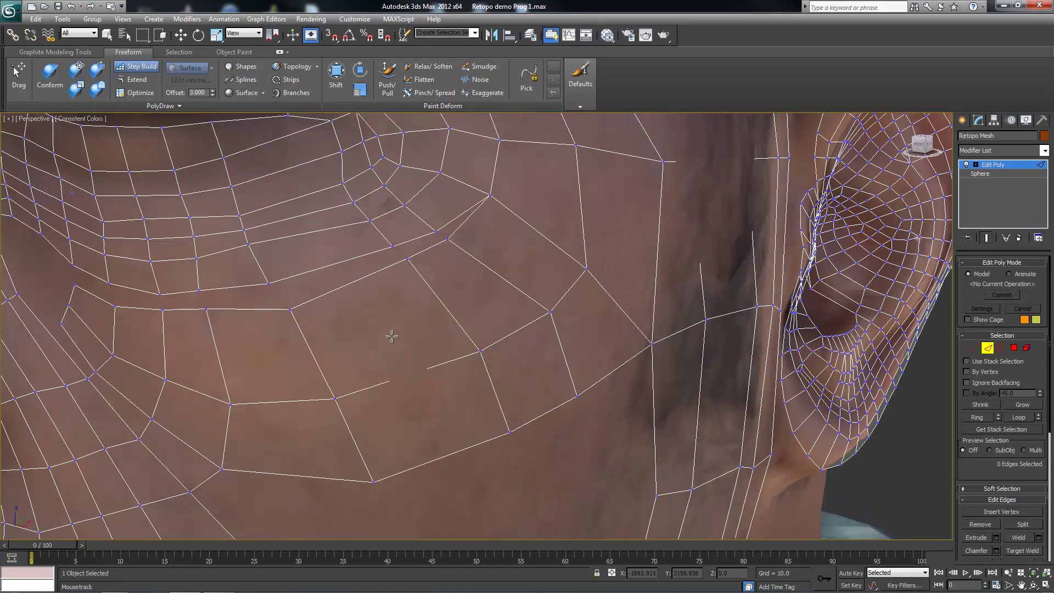
pyautogui.scroll(-3, 402, 316)
pyautogui.scroll(3, 467, 273)
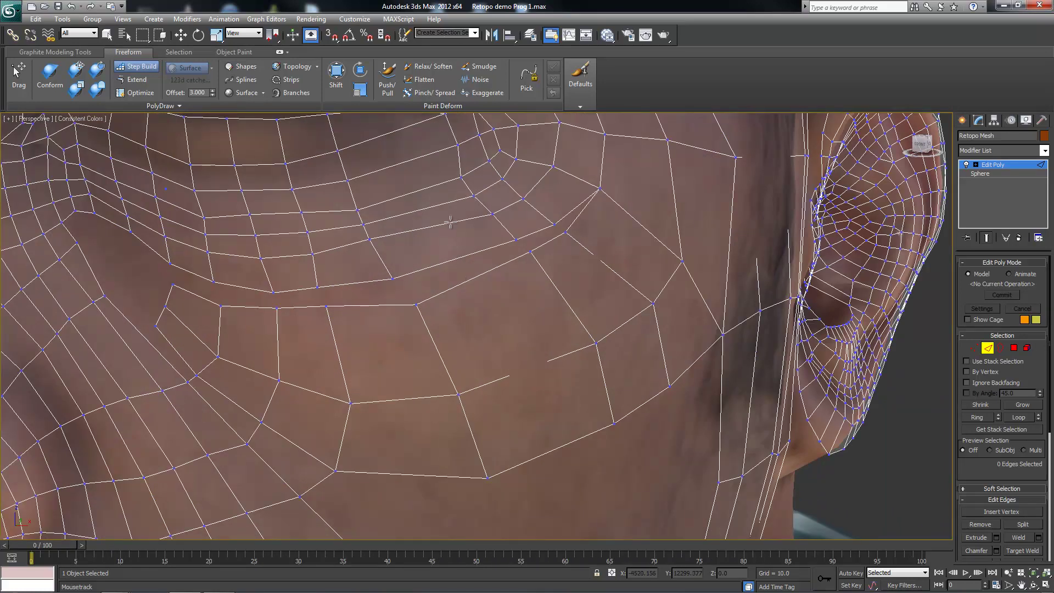
pyautogui.keyDown('alt'); pyautogui.moveTo(450, 222); pyautogui.dragTo(467, 219, button='middle'); pyautogui.keyUp('alt')
pyautogui.moveTo(467, 228)
pyautogui.mouseDown()
pyautogui.moveTo(241, 270)
pyautogui.moveTo(189, 321)
pyautogui.mouseUp()
pyautogui.moveTo(302, 237); pyautogui.dragTo(334, 214)
pyautogui.scroll(-3, 348, 242)
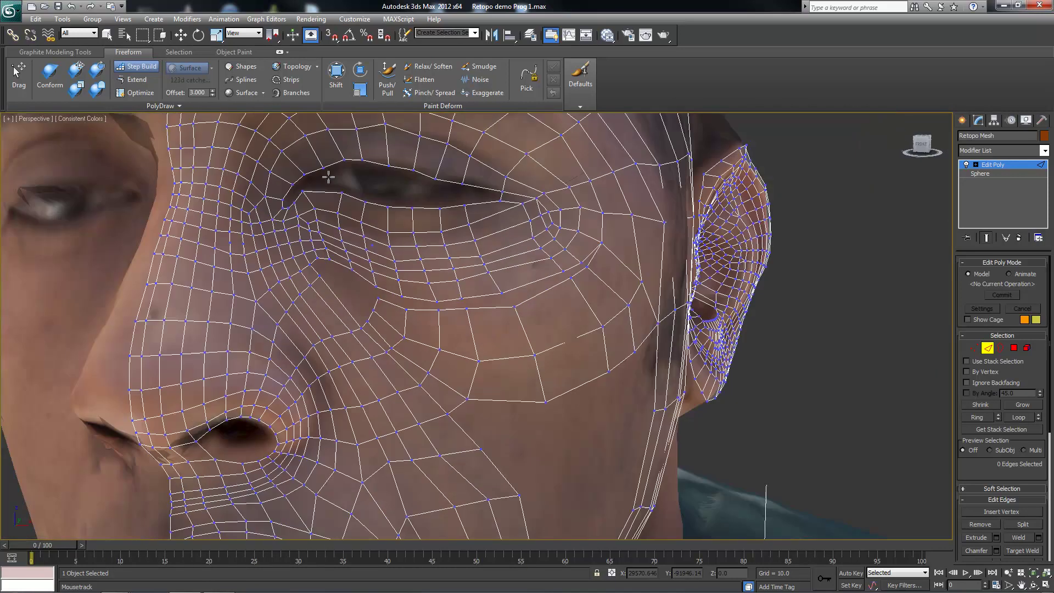
pyautogui.scroll(3, 327, 214)
pyautogui.scroll(2, 327, 214)
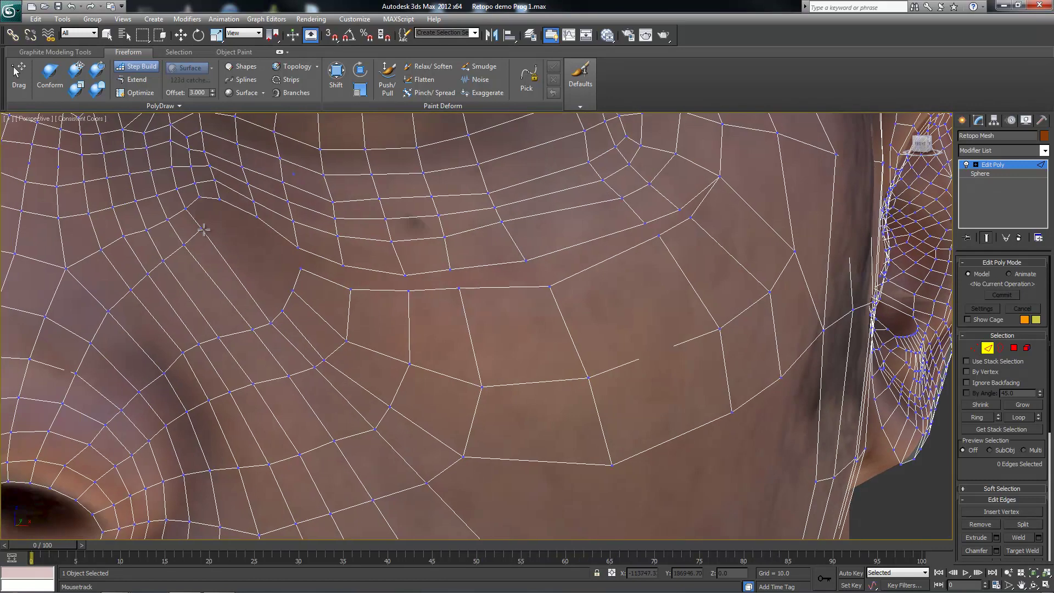
# Add a strip of polygons under the eye and pull the under-eye vertices down and right
pyautogui.moveTo(201, 267)
pyautogui.mouseDown()
pyautogui.moveTo(101, 352)
pyautogui.moveTo(232, 275)
pyautogui.mouseUp()
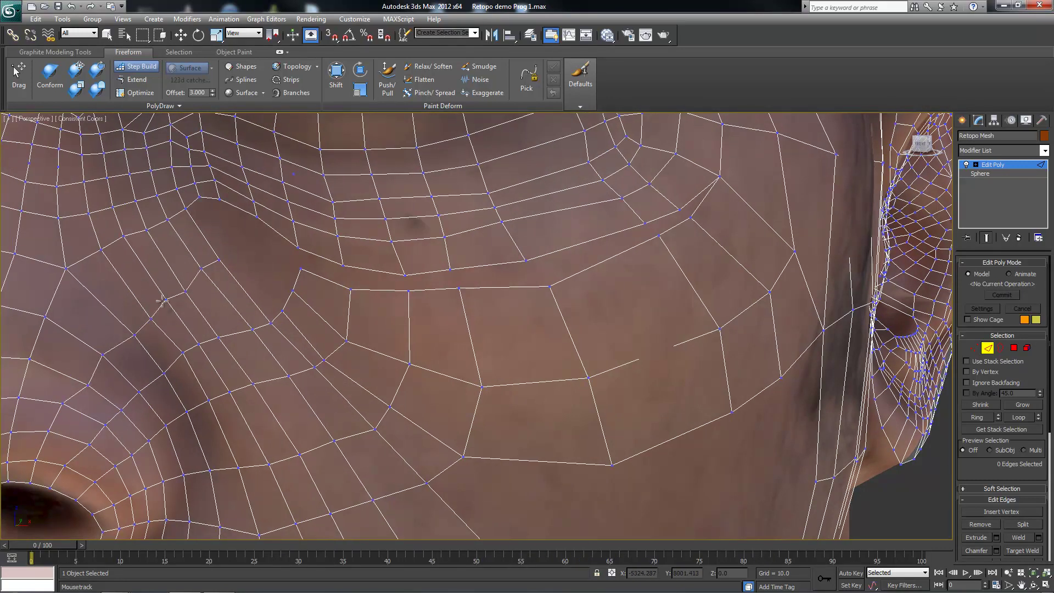
pyautogui.moveTo(251, 265)
pyautogui.mouseDown()
pyautogui.moveTo(245, 301)
pyautogui.moveTo(277, 268)
pyautogui.mouseUp()
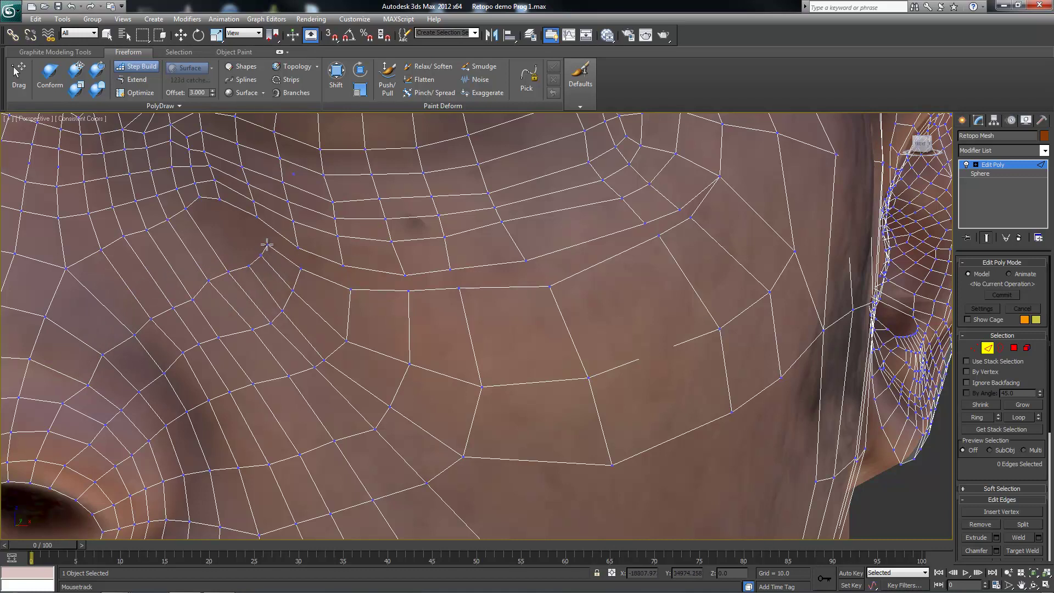
pyautogui.moveTo(264, 220); pyautogui.dragTo(333, 249)
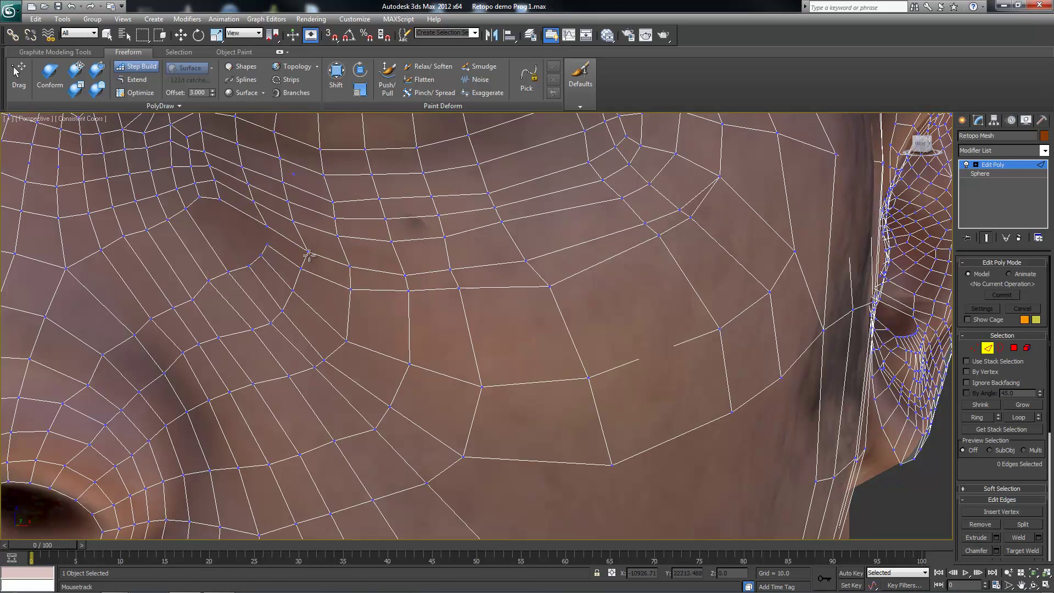
pyautogui.scroll(-2, 291, 228)
pyautogui.scroll(5, 160, 281)
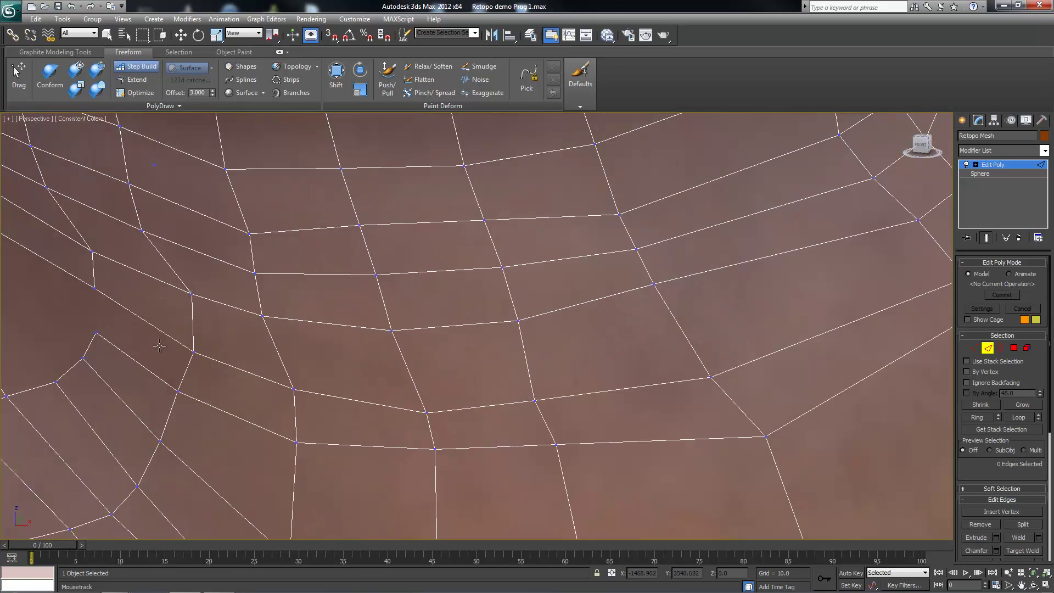
pyautogui.moveTo(144, 366); pyautogui.dragTo(207, 318, button='middle')
pyautogui.moveTo(320, 353)
pyautogui.mouseDown()
pyautogui.moveTo(303, 373)
pyautogui.moveTo(365, 437)
pyautogui.moveTo(306, 437)
pyautogui.moveTo(336, 350)
pyautogui.mouseUp()
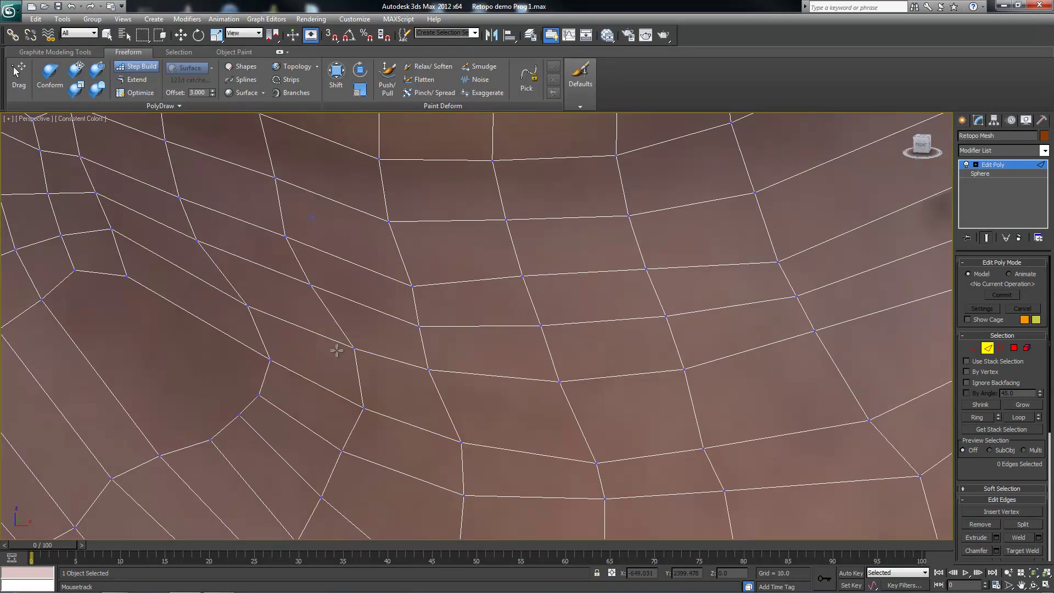
pyautogui.scroll(-3, 311, 368)
pyautogui.scroll(-2, 312, 367)
pyautogui.scroll(1, 400, 299)
pyautogui.scroll(3, 432, 324)
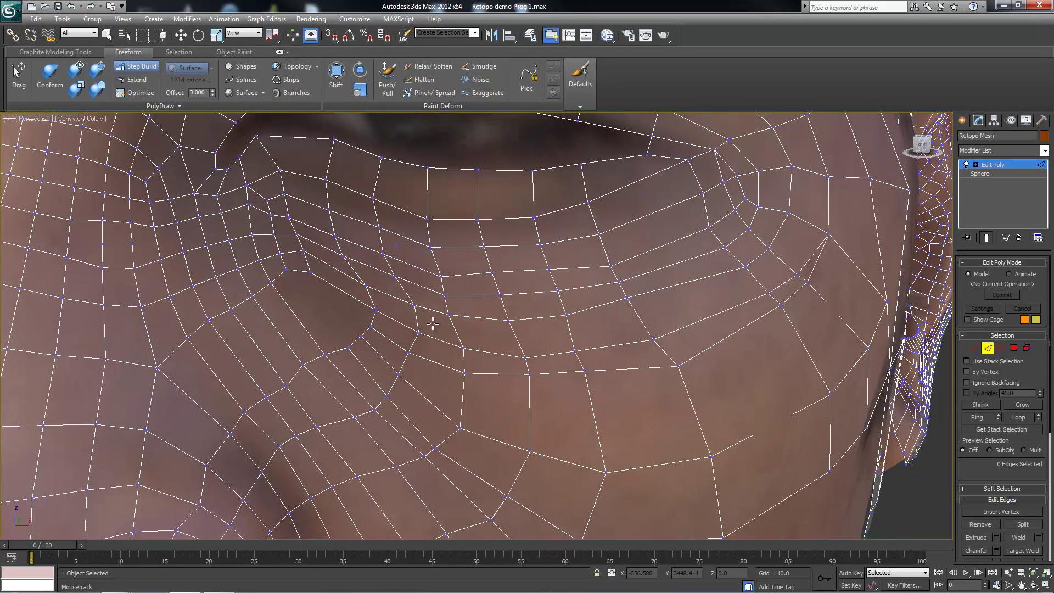
pyautogui.scroll(-3, 432, 324)
pyautogui.scroll(-2, 432, 323)
# Cut a first new edge from a vertex below the eye
pyautogui.press('c')
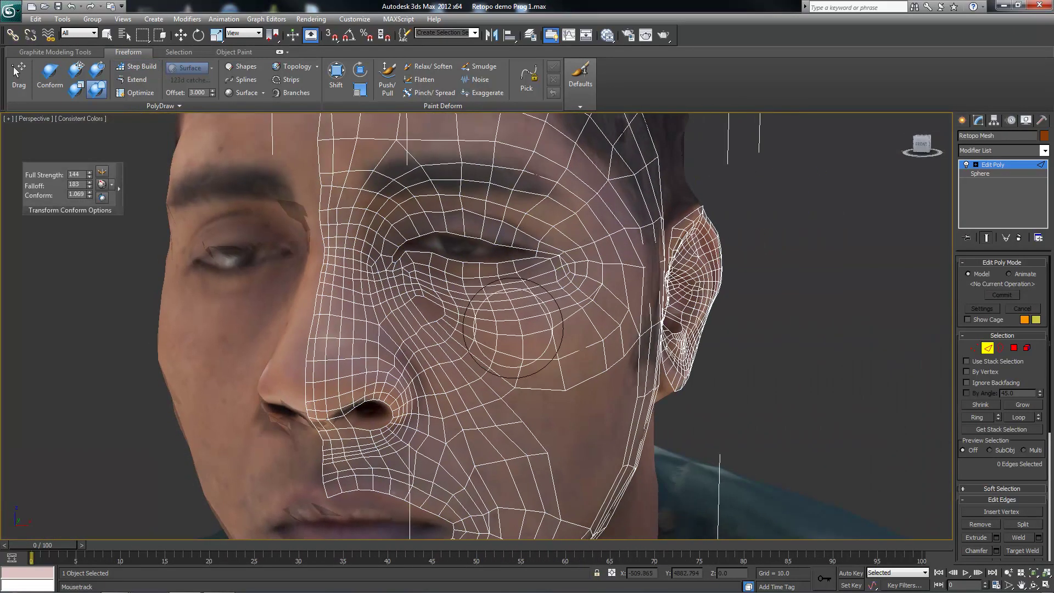
pyautogui.scroll(2, 510, 341)
pyautogui.scroll(-2, 508, 374)
pyautogui.scroll(4, 505, 396)
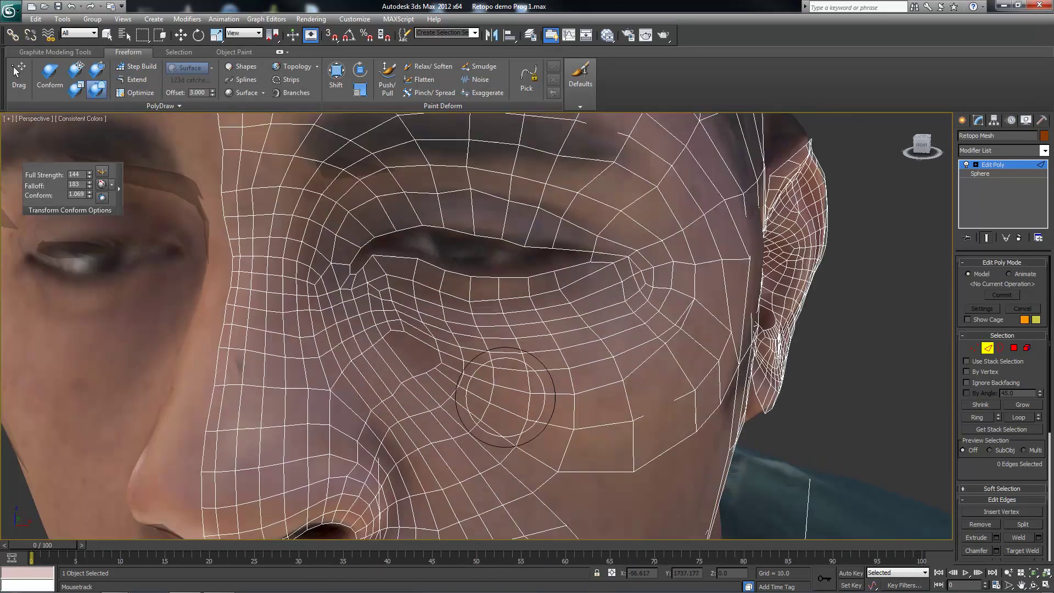
pyautogui.scroll(3, 506, 397)
pyautogui.rightClick(423, 347)
pyautogui.click(420, 391)
pyautogui.click(434, 339)
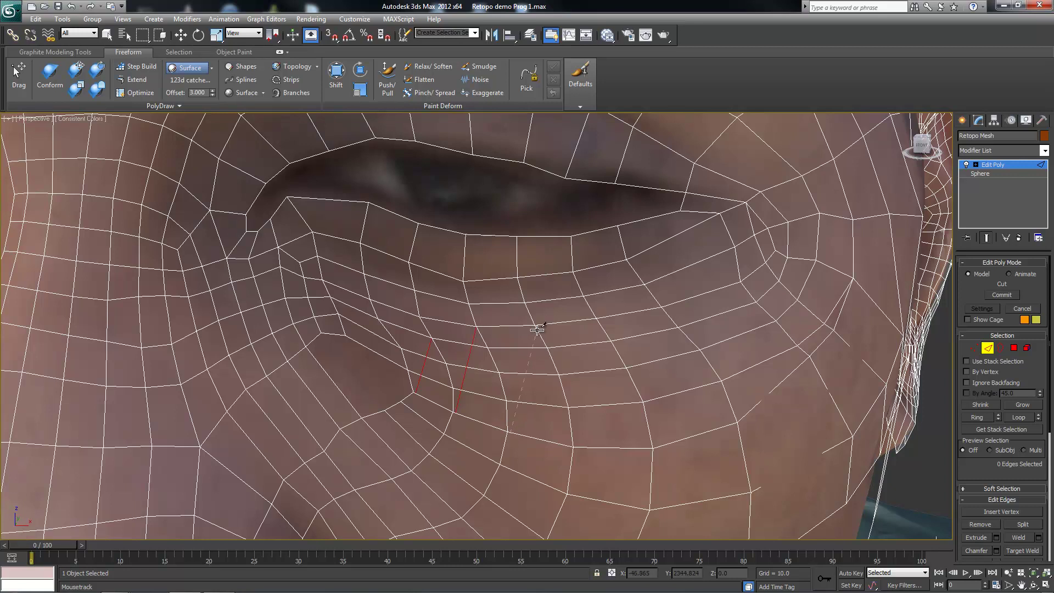
pyautogui.scroll(-4, 494, 377)
pyautogui.scroll(5, 499, 400)
pyautogui.scroll(-1, 489, 400)
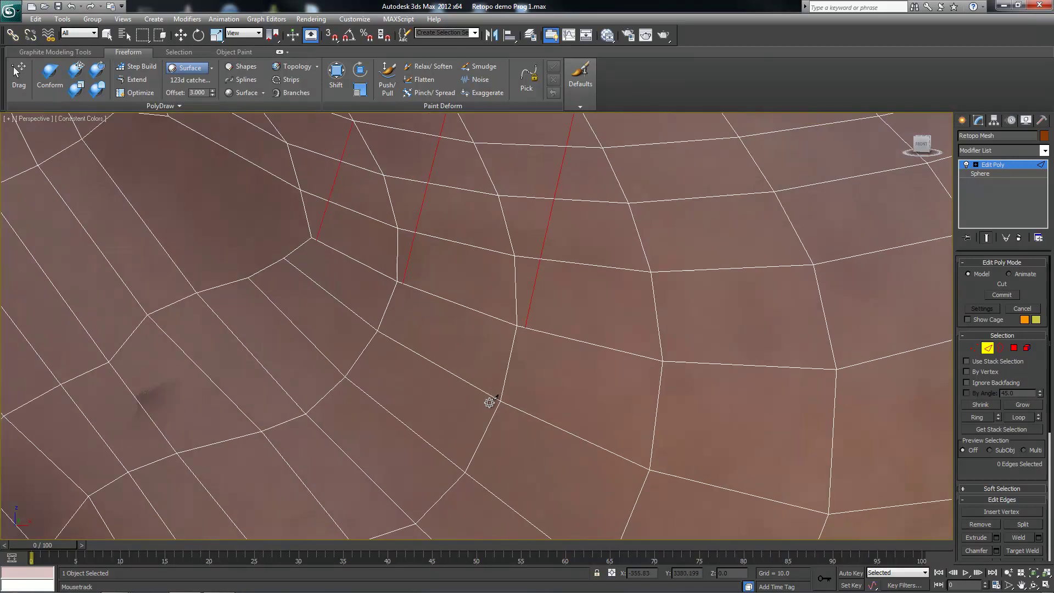
pyautogui.scroll(-3, 492, 399)
pyautogui.scroll(3, 492, 400)
pyautogui.scroll(3, 511, 384)
# Cut a second new edge across the under-eye quads and finish cutting
pyautogui.click(582, 361)
pyautogui.click(620, 240)
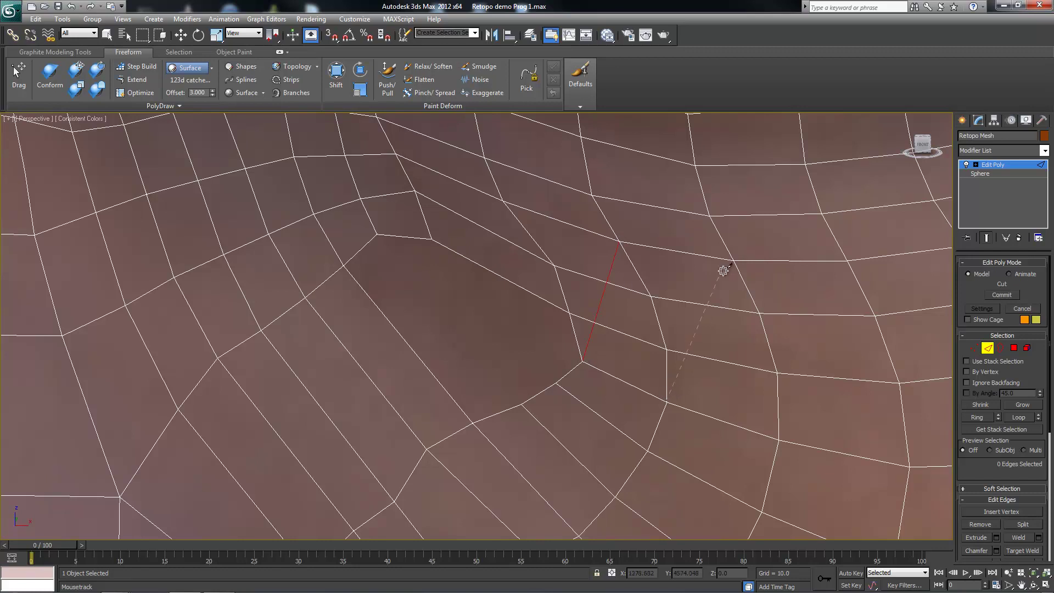
pyautogui.scroll(-2, 708, 346)
pyautogui.scroll(-1, 555, 381)
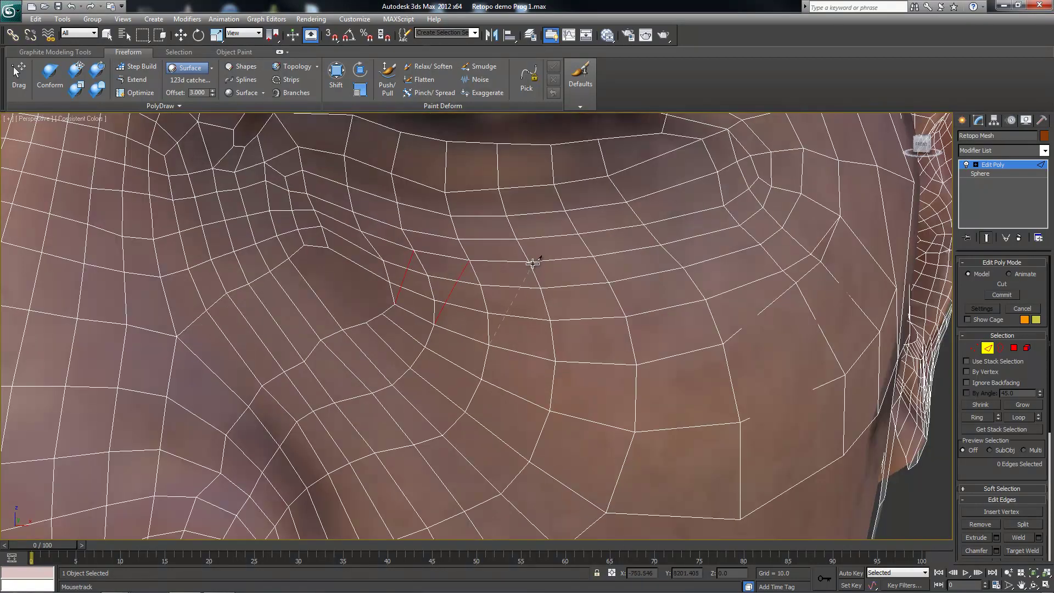
pyautogui.rightClick(444, 269)
pyautogui.click(427, 274)
# Clear the edge selection, pick another under-eye edge, and re-enable Step Build
pyautogui.press('BackSpace')
pyautogui.scroll(-1, 459, 314)
pyautogui.click(460, 318)
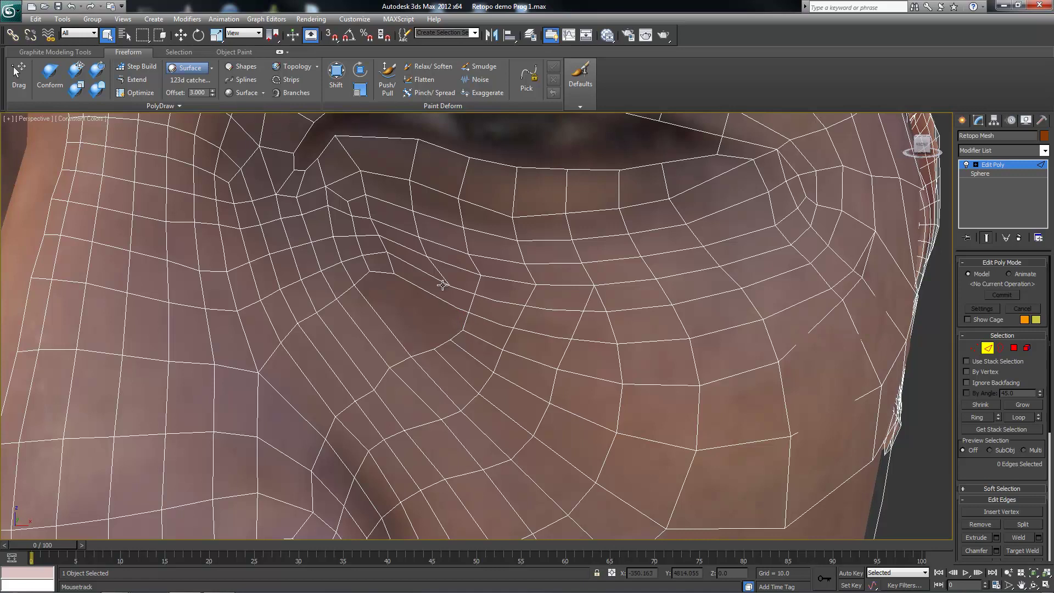
pyautogui.click(138, 66)
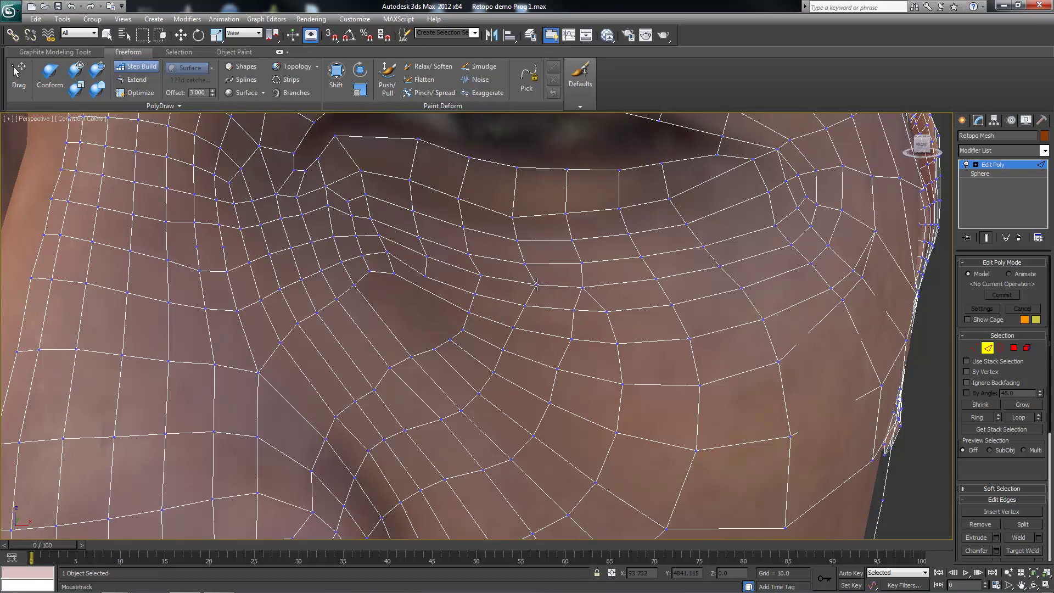
# Shift two cheek vertices down and to the right
pyautogui.scroll(-2, 489, 301)
pyautogui.scroll(-2, 486, 301)
pyautogui.keyDown('alt'); pyautogui.moveTo(486, 301); pyautogui.dragTo(486, 298, button='middle'); pyautogui.keyUp('alt')
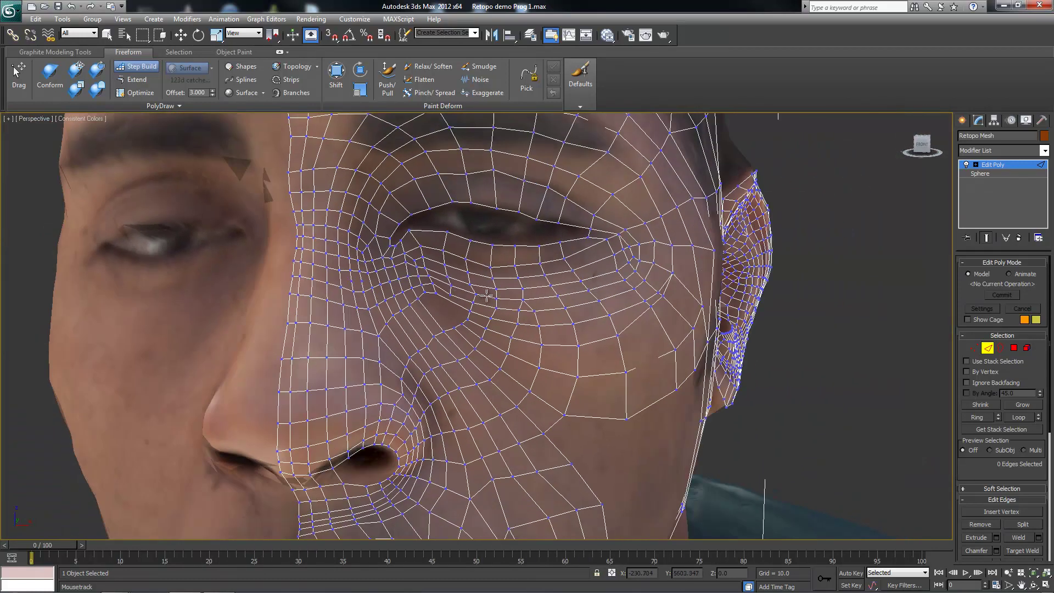
pyautogui.scroll(2, 487, 297)
pyautogui.scroll(4, 486, 296)
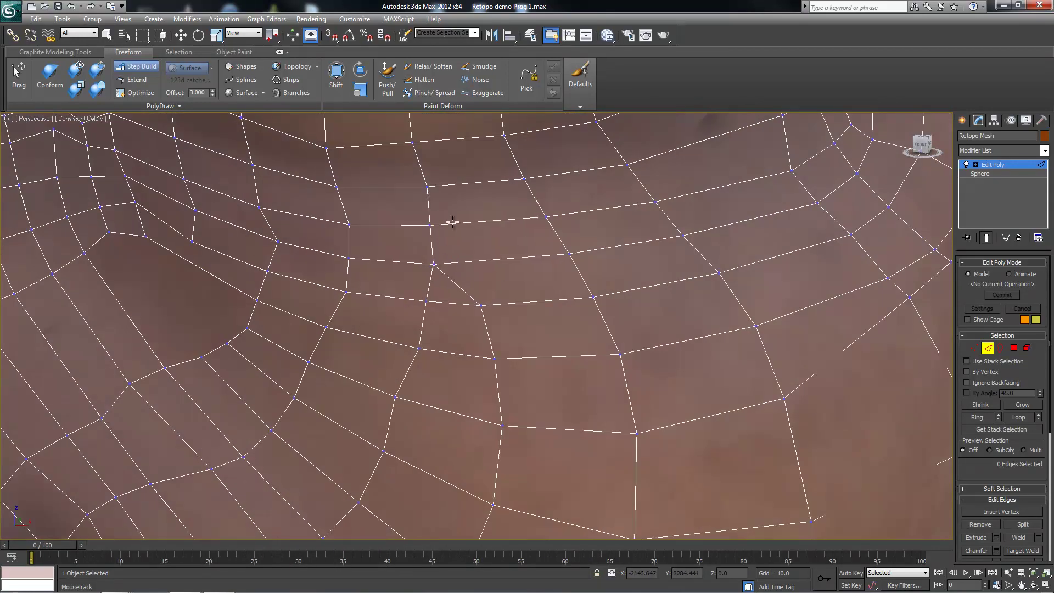
pyautogui.scroll(-1, 452, 222)
pyautogui.scroll(-2, 417, 307)
pyautogui.scroll(-1, 443, 325)
pyautogui.scroll(-1, 401, 299)
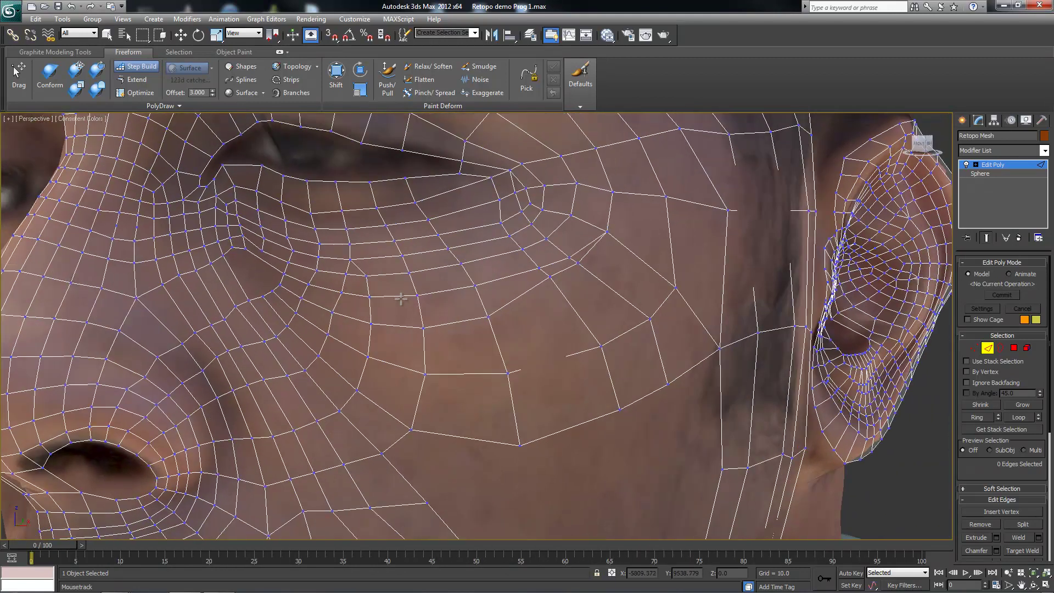
pyautogui.scroll(-3, 400, 298)
pyautogui.scroll(3, 474, 304)
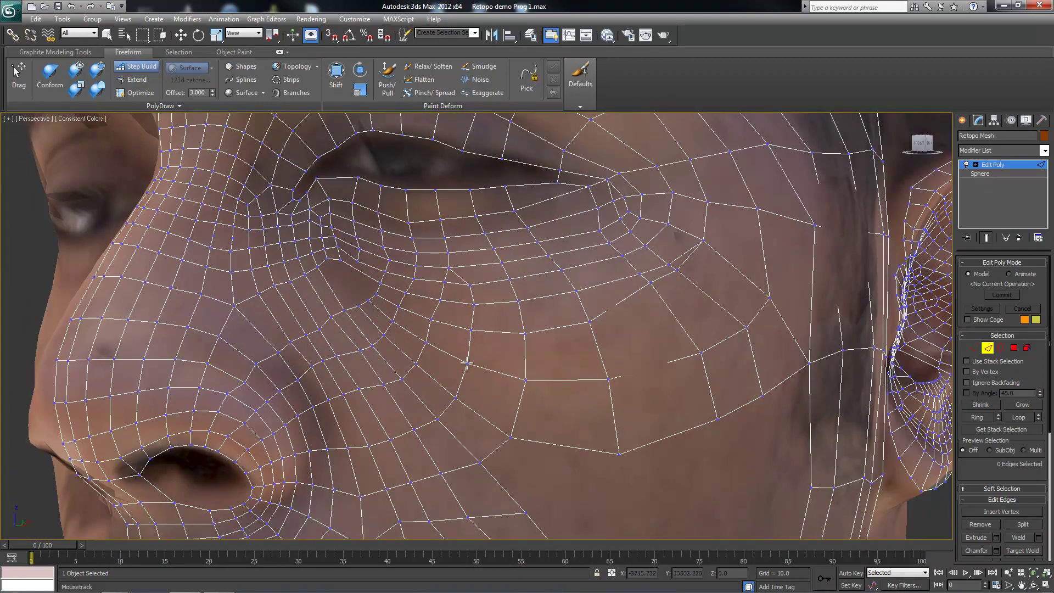
pyautogui.scroll(-3, 467, 363)
pyautogui.moveTo(467, 362)
pyautogui.keyDown('alt'); pyautogui.mouseDown(button='middle')
pyautogui.moveTo(440, 329)
pyautogui.moveTo(487, 294)
pyautogui.mouseUp(button='middle'); pyautogui.keyUp('alt')
pyautogui.scroll(-2, 488, 293)
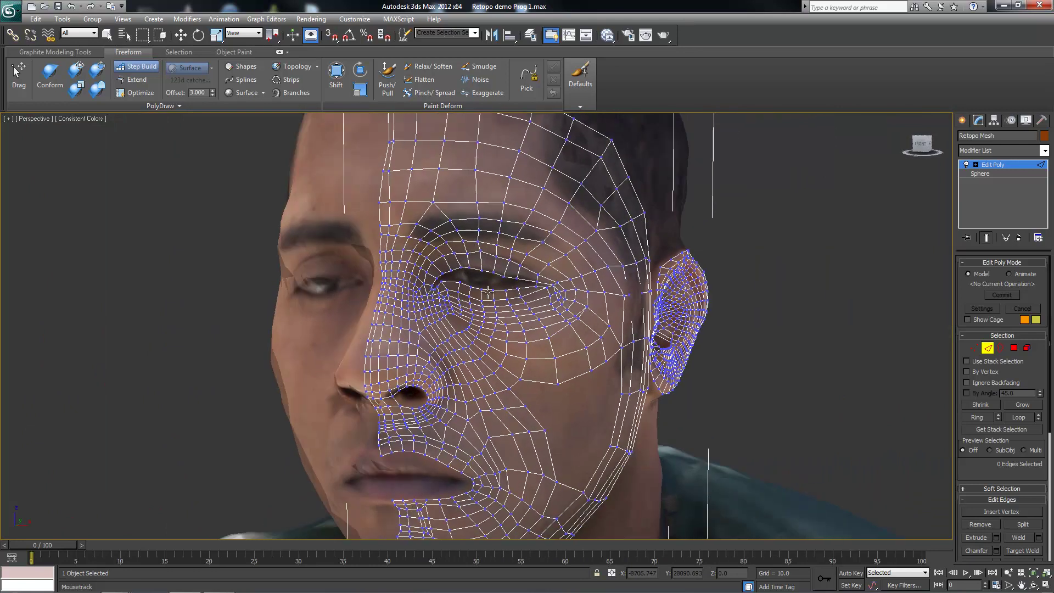
pyautogui.scroll(5, 487, 294)
pyautogui.rightClick(490, 299)
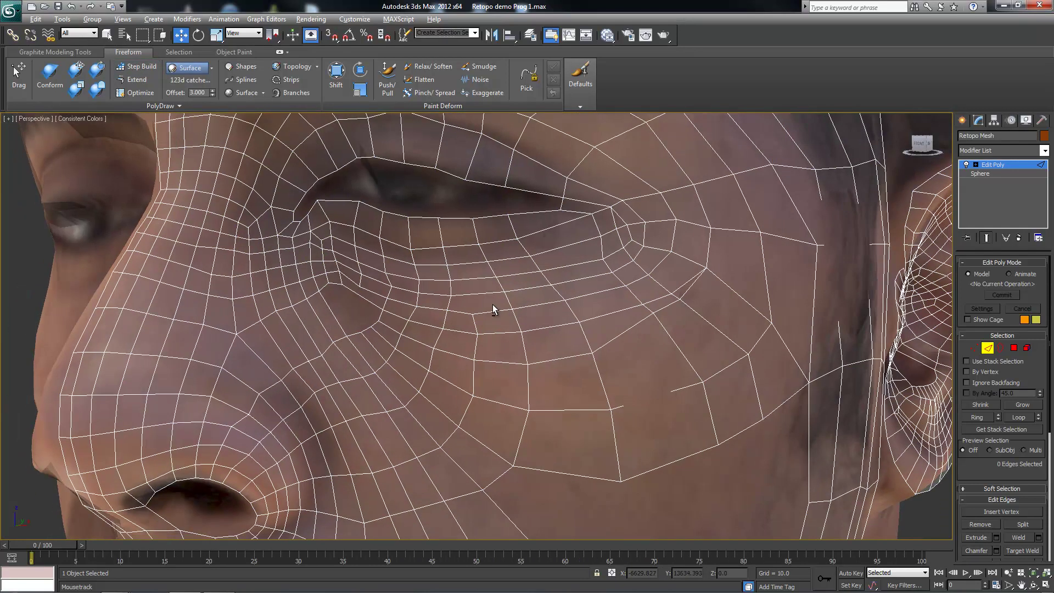
pyautogui.scroll(-3, 493, 304)
pyautogui.scroll(3, 488, 300)
pyautogui.moveTo(477, 334)
pyautogui.mouseDown()
pyautogui.moveTo(488, 338)
pyautogui.moveTo(482, 376)
pyautogui.mouseUp()
# Select the run of edges beside the eye and start cutting a new edge there
pyautogui.rightClick(482, 271)
pyautogui.click(482, 281)
pyautogui.doubleClick(472, 208)
pyautogui.hotkey('alt', 'c')
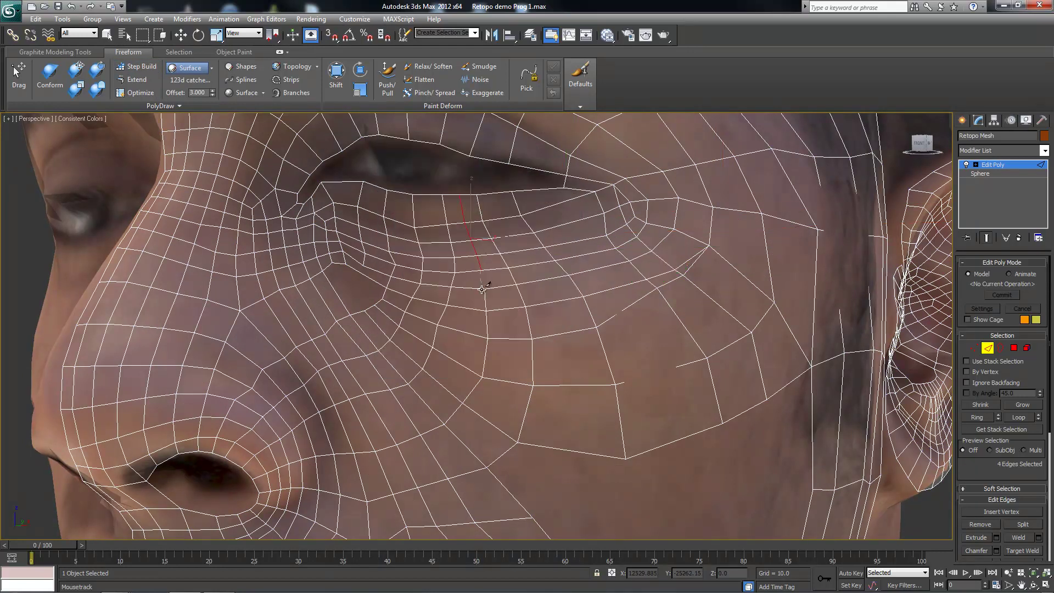
pyautogui.scroll(-2, 480, 262)
pyautogui.scroll(-4, 482, 262)
pyautogui.scroll(-1, 482, 262)
pyautogui.keyDown('alt'); pyautogui.moveTo(483, 262); pyautogui.dragTo(482, 285, button='middle'); pyautogui.keyUp('alt')
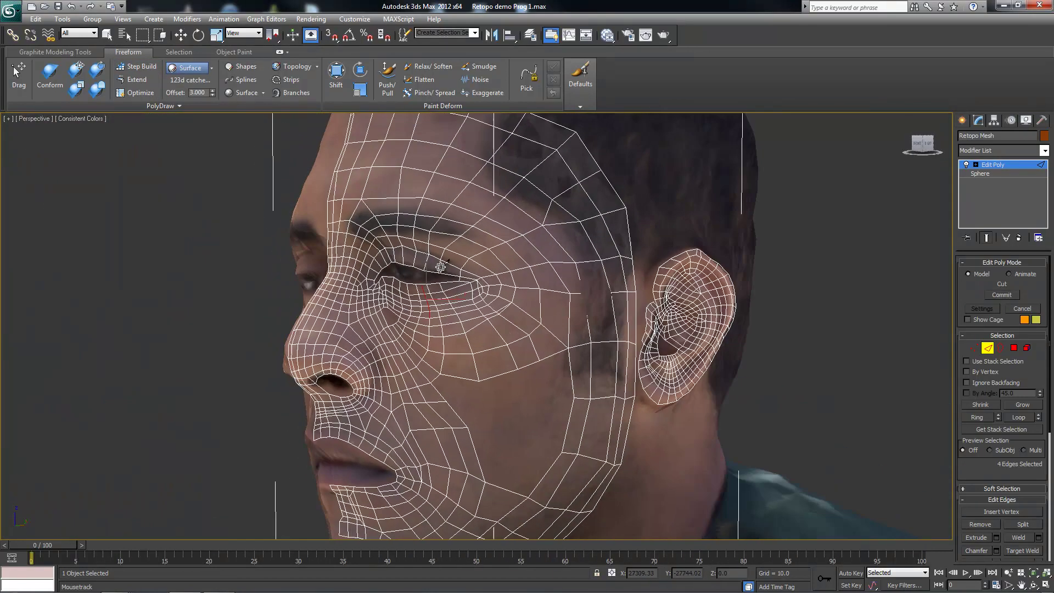
# Cut an edge from near the eye down the cheek, rerouting under-eye edges and removing a cheek vertex
pyautogui.scroll(5, 482, 285)
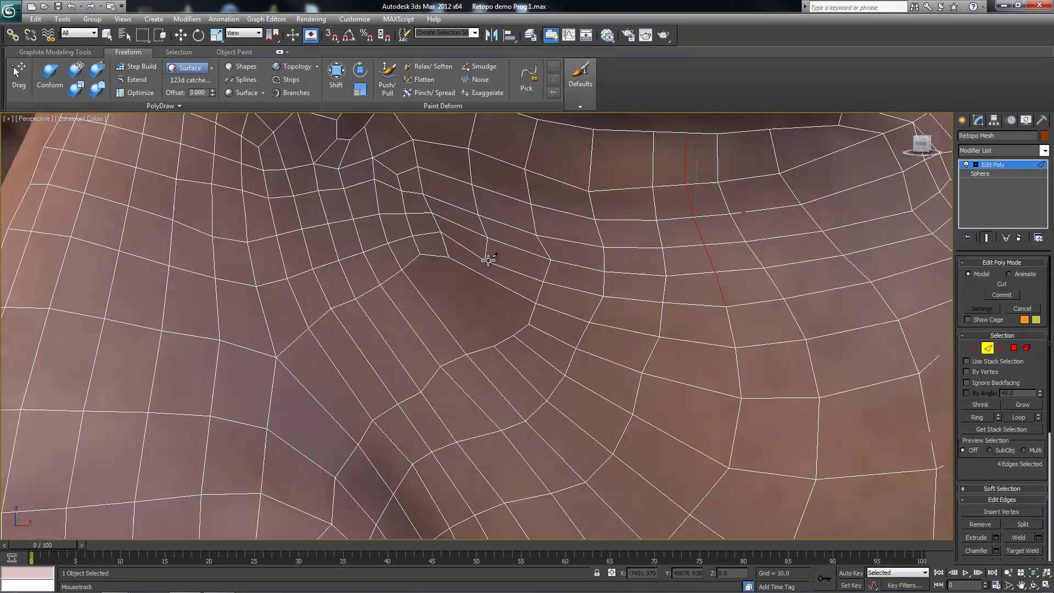
pyautogui.click(480, 269)
pyautogui.click(318, 399)
pyautogui.moveTo(412, 281); pyautogui.dragTo(432, 271, button='middle')
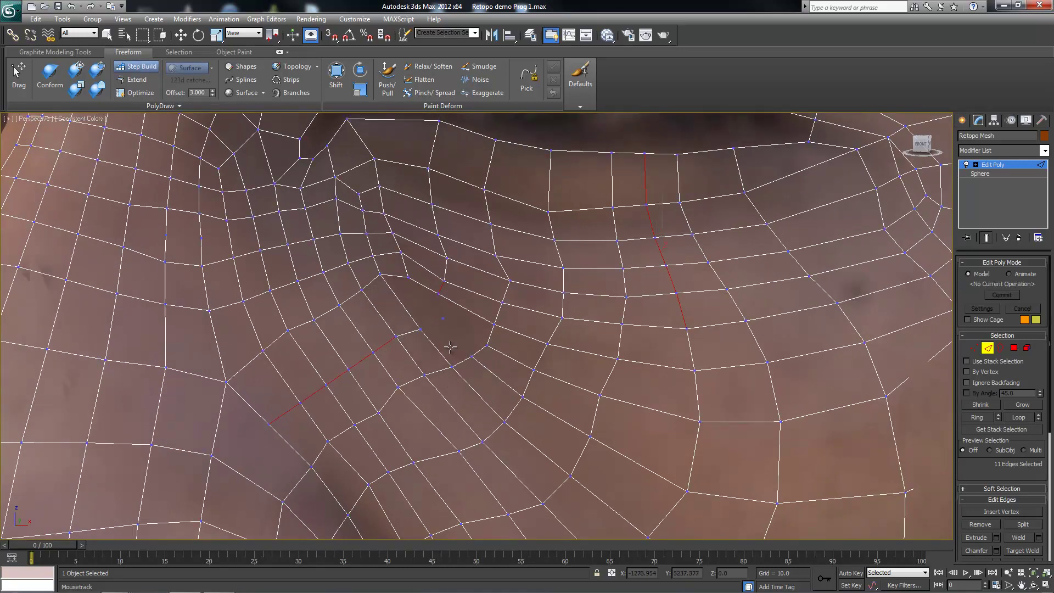
pyautogui.moveTo(383, 274); pyautogui.dragTo(298, 330)
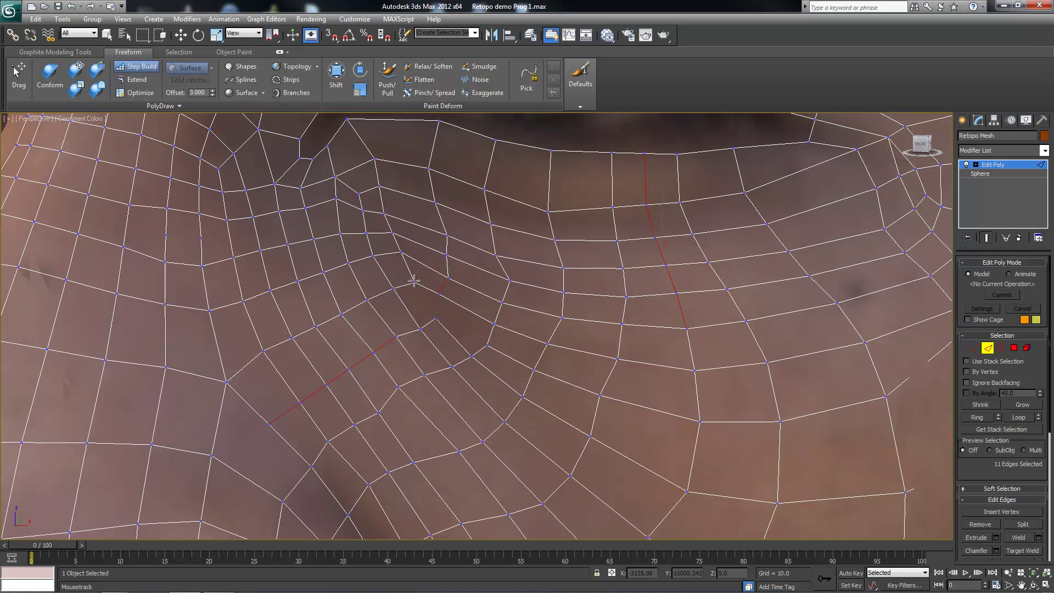
pyautogui.keyDown('ctrl'); pyautogui.click(417, 297); pyautogui.keyUp('ctrl')
pyautogui.keyDown('shift'); pyautogui.moveTo(406, 305); pyautogui.dragTo(440, 333); pyautogui.keyUp('shift')
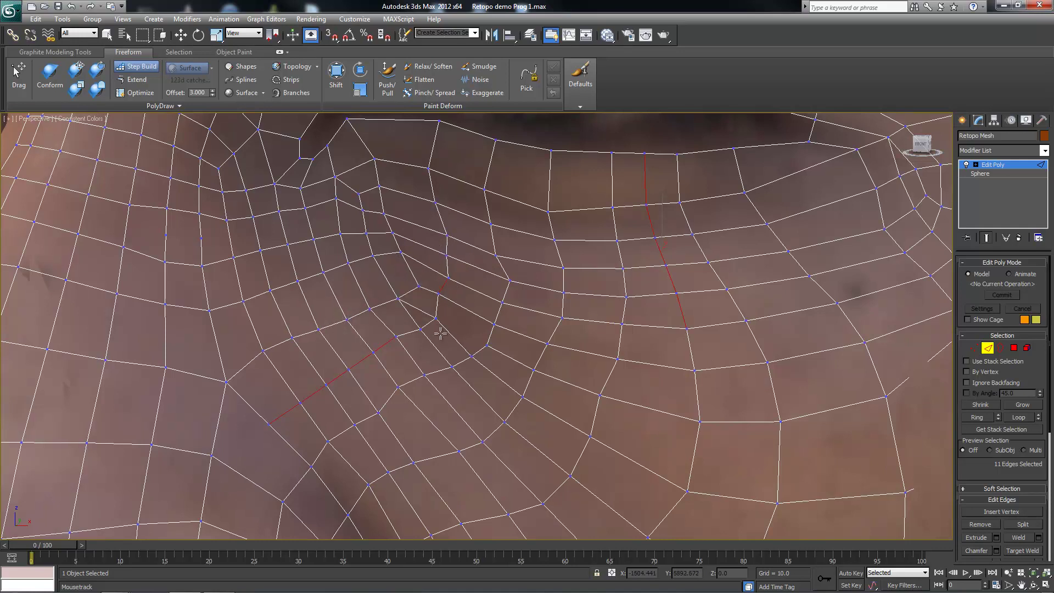
pyautogui.keyDown('ctrl'); pyautogui.keyDown('shift'); pyautogui.click(293, 339); pyautogui.keyUp('shift'); pyautogui.keyUp('ctrl')
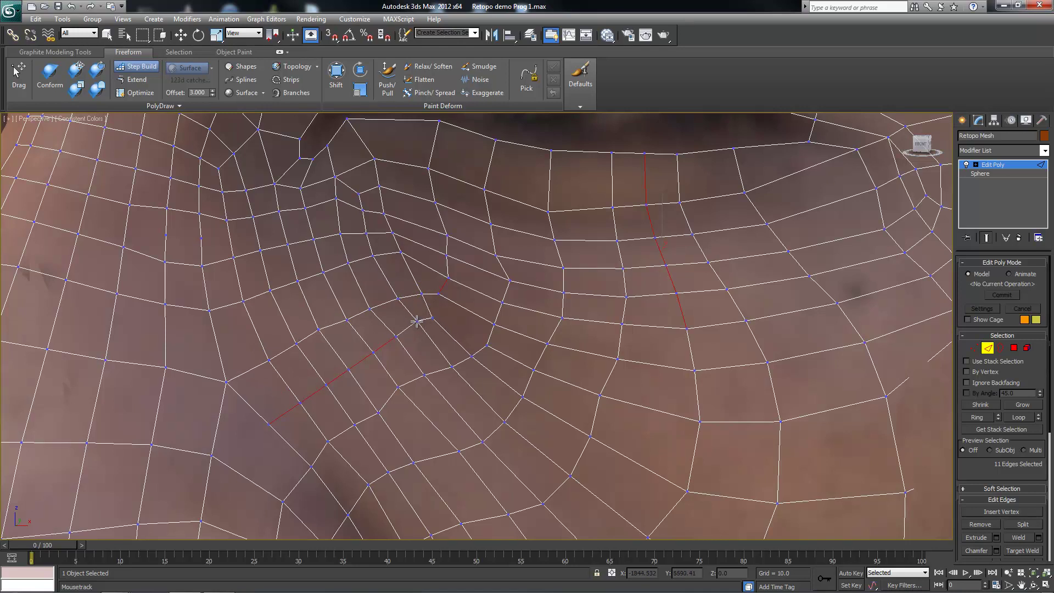
# Orbit and zoom to a three-quarter view of the eye and cheek
pyautogui.scroll(-10, 434, 319)
pyautogui.moveTo(434, 319)
pyautogui.keyDown('alt'); pyautogui.mouseDown(button='middle')
pyautogui.moveTo(428, 308)
pyautogui.moveTo(533, 345)
pyautogui.mouseUp(button='middle'); pyautogui.keyUp('alt')
pyautogui.scroll(-6, 427, 308)
pyautogui.scroll(8, 427, 308)
pyautogui.scroll(-5, 428, 308)
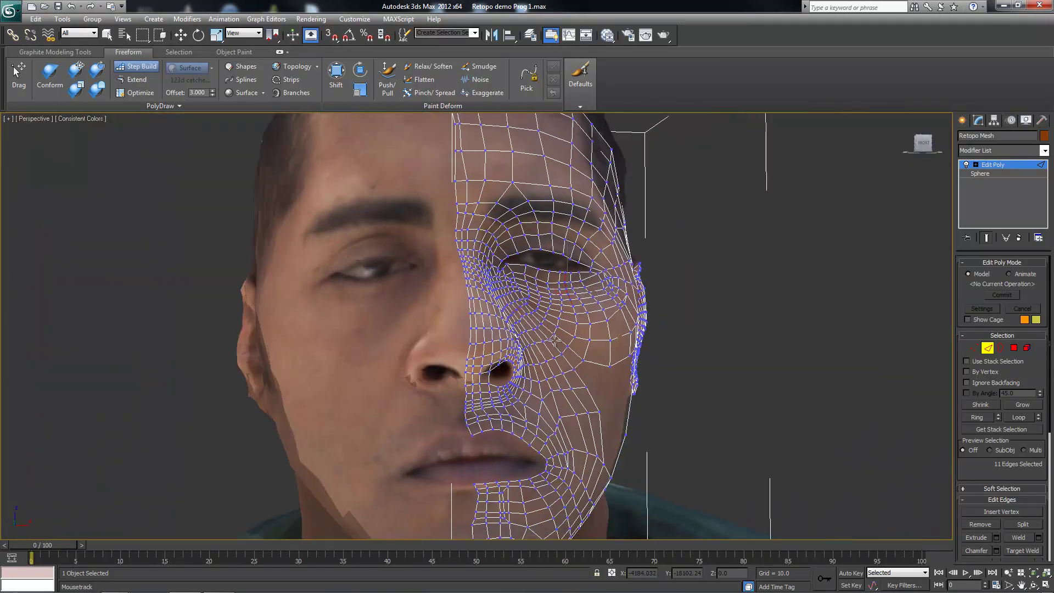
pyautogui.scroll(4, 533, 344)
pyautogui.scroll(3, 534, 344)
pyautogui.scroll(3, 534, 344)
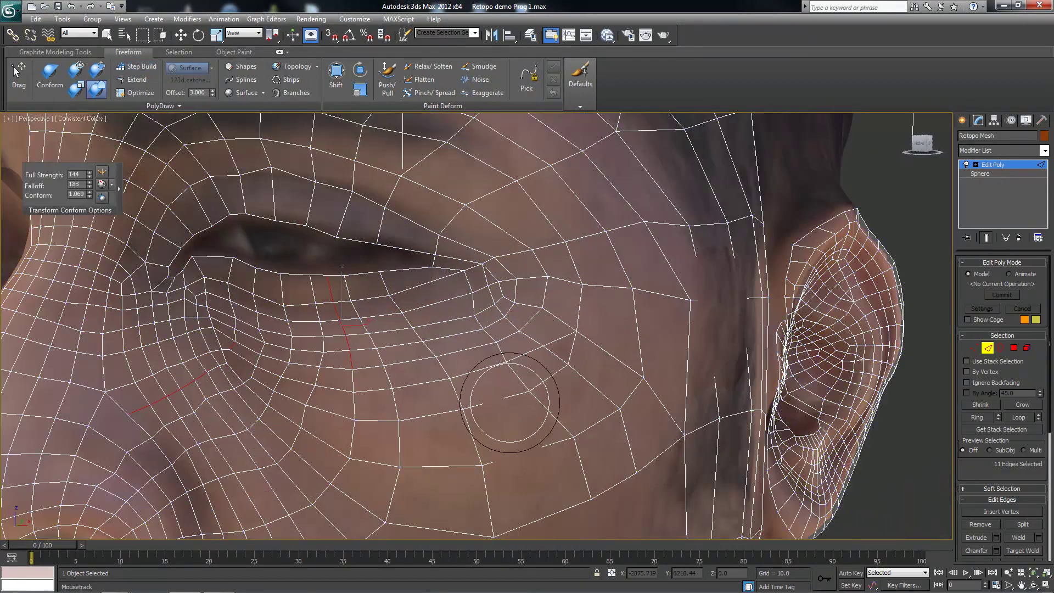
pyautogui.scroll(-4, 604, 368)
pyautogui.keyDown('alt'); pyautogui.moveTo(571, 353); pyautogui.dragTo(571, 351, button='middle'); pyautogui.keyUp('alt')
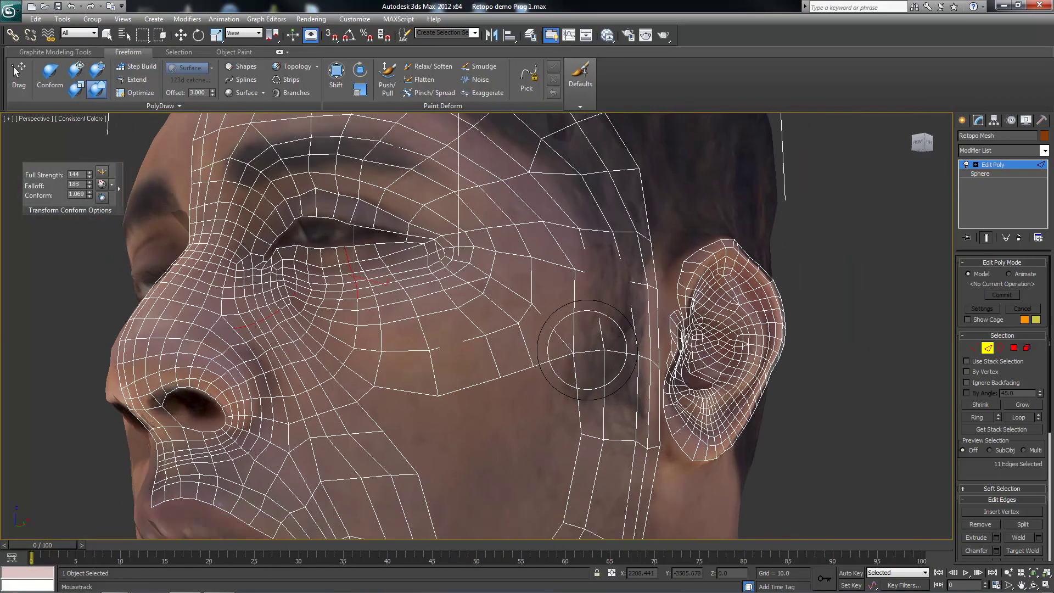
pyautogui.scroll(4, 571, 351)
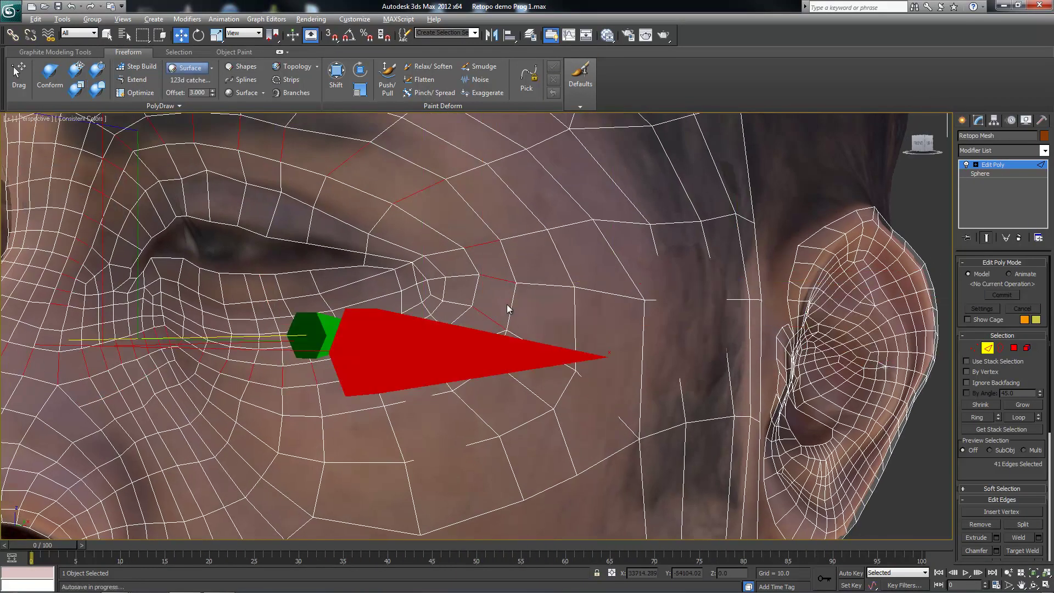
# Select an edge beside the eye, extend it to a ring, and convert it to the eye loop
pyautogui.press('w')
pyautogui.click(526, 335)
pyautogui.click(530, 341)
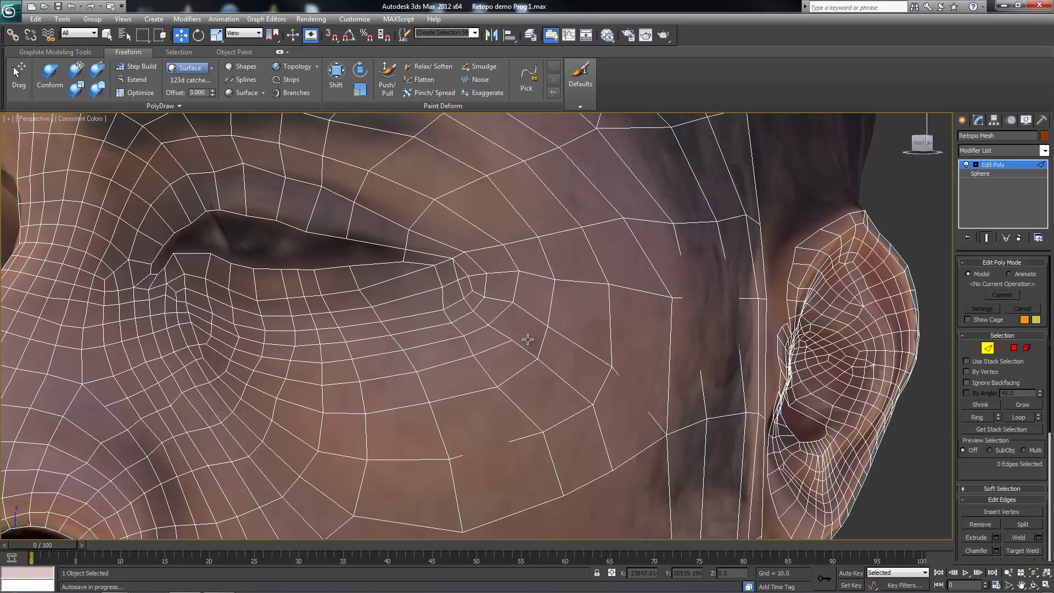
pyautogui.hotkey('alt', 'r')
pyautogui.keyDown('alt'); pyautogui.moveTo(532, 326); pyautogui.dragTo(500, 299, button='middle'); pyautogui.keyUp('alt')
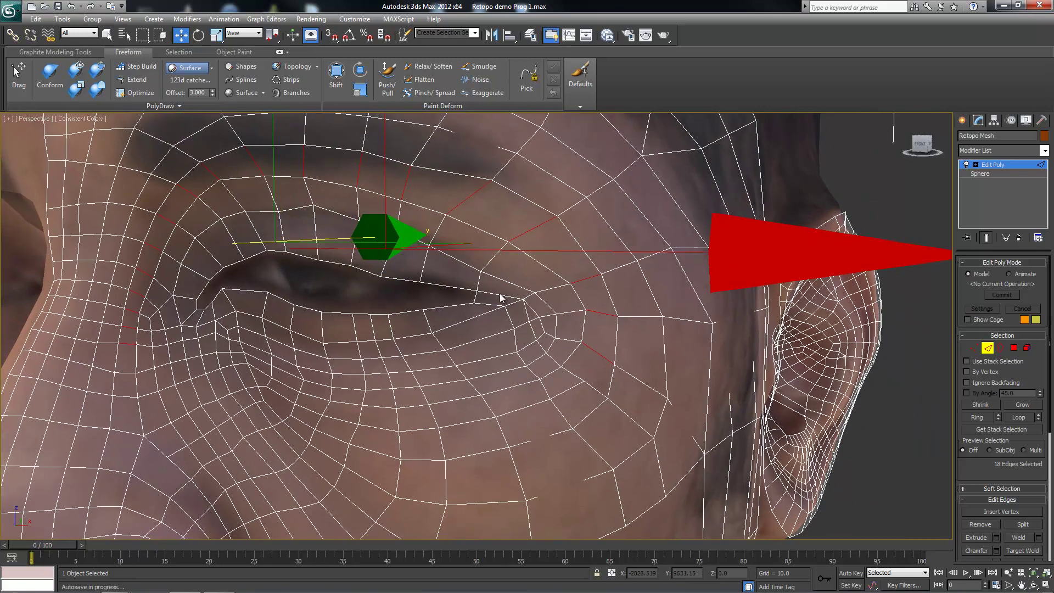
pyautogui.rightClick(575, 307)
pyautogui.click(588, 348)
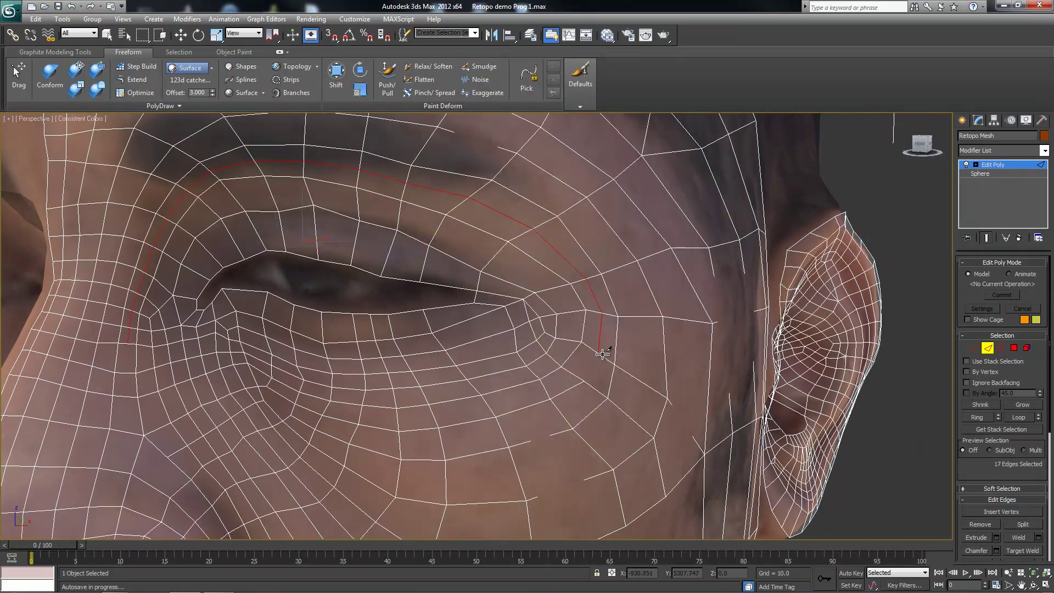
# Select a single eye-corner edge and extend it to the full 17-edge loop around the eye
pyautogui.press('w')
pyautogui.scroll(5, 571, 353)
pyautogui.click(610, 401)
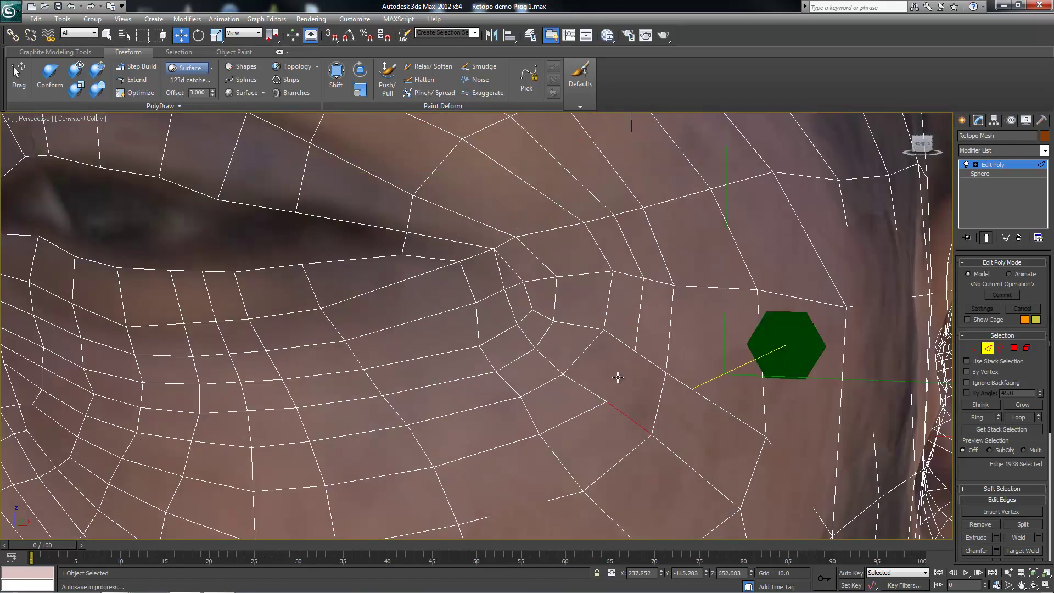
pyautogui.rightClick(628, 356)
pyautogui.click(609, 247)
pyautogui.click(636, 343)
pyautogui.hotkey('shift', 's')
pyautogui.hotkey('alt', 'l')
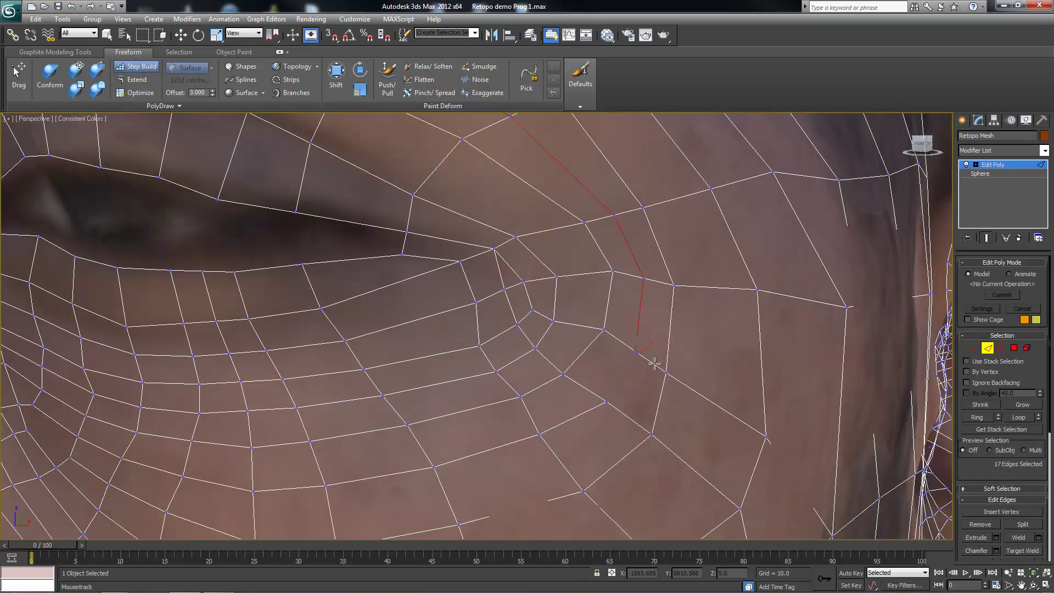
# Zoom in and out to inspect the flow of the 17-edge eye loop
pyautogui.scroll(-5, 494, 351)
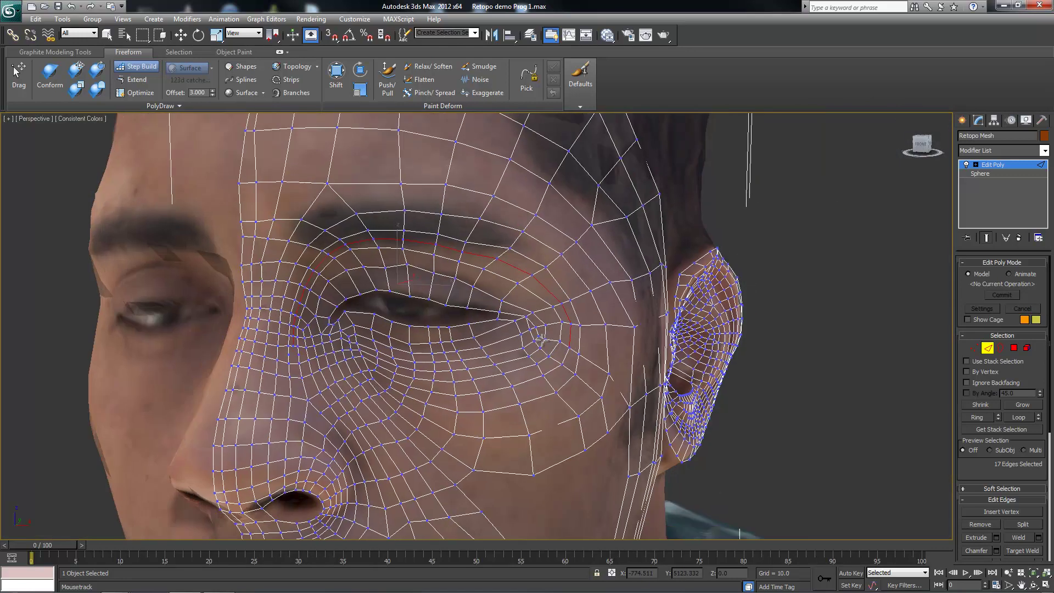
pyautogui.scroll(5, 245, 350)
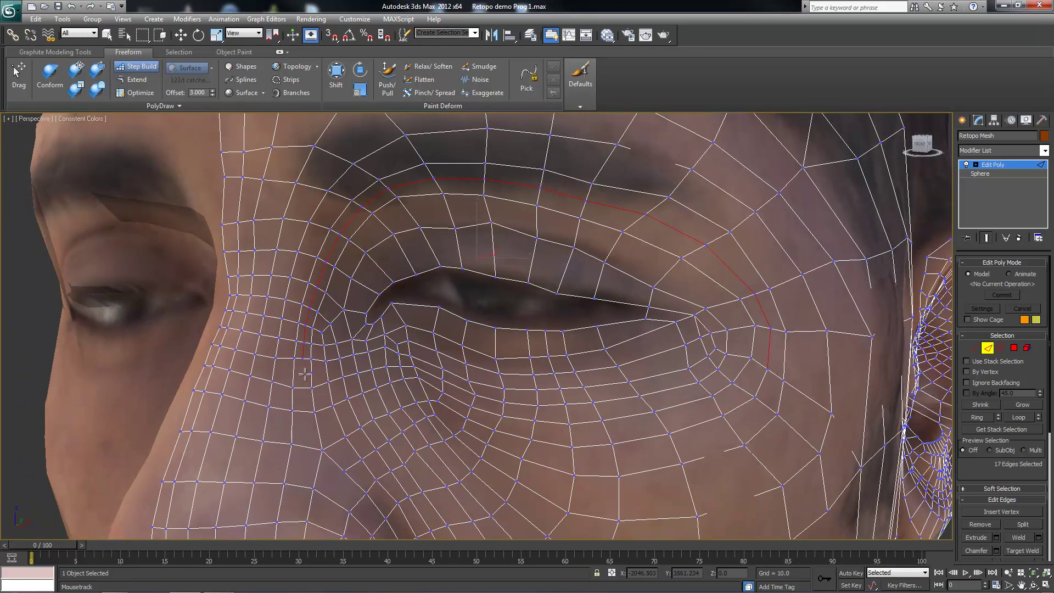
pyautogui.scroll(2, 305, 373)
pyautogui.scroll(2, 291, 373)
pyautogui.scroll(1, 274, 372)
pyautogui.scroll(1, 259, 372)
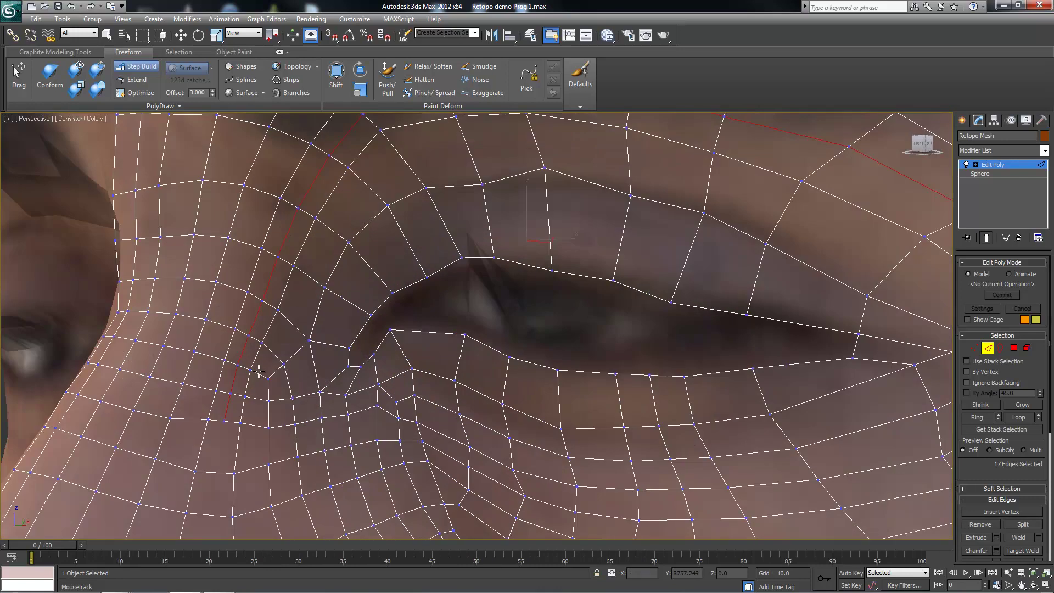
pyautogui.rightClick(259, 371)
# Clear the edge selection and cut a new edge from the lower edge up to the eye corner
pyautogui.rightClick(232, 370)
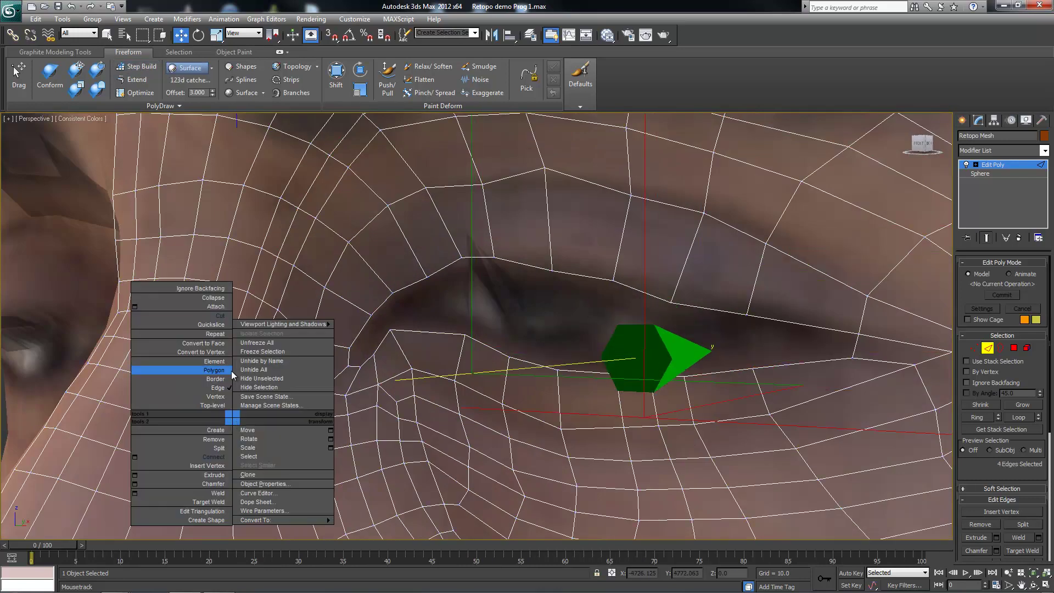
pyautogui.click(278, 321)
pyautogui.hotkey('ctrl', 'z')
pyautogui.hotkey('ctrl', 'y')
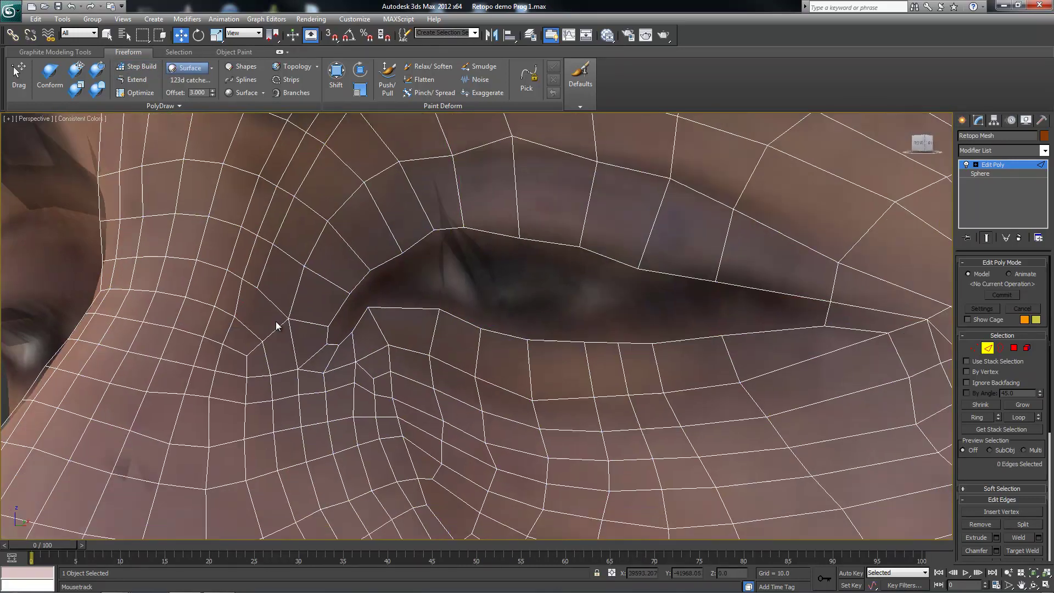
pyautogui.moveTo(277, 325); pyautogui.dragTo(239, 296, button='middle')
pyautogui.rightClick(244, 329)
pyautogui.click(267, 214)
pyautogui.click(236, 273)
pyautogui.click(227, 336)
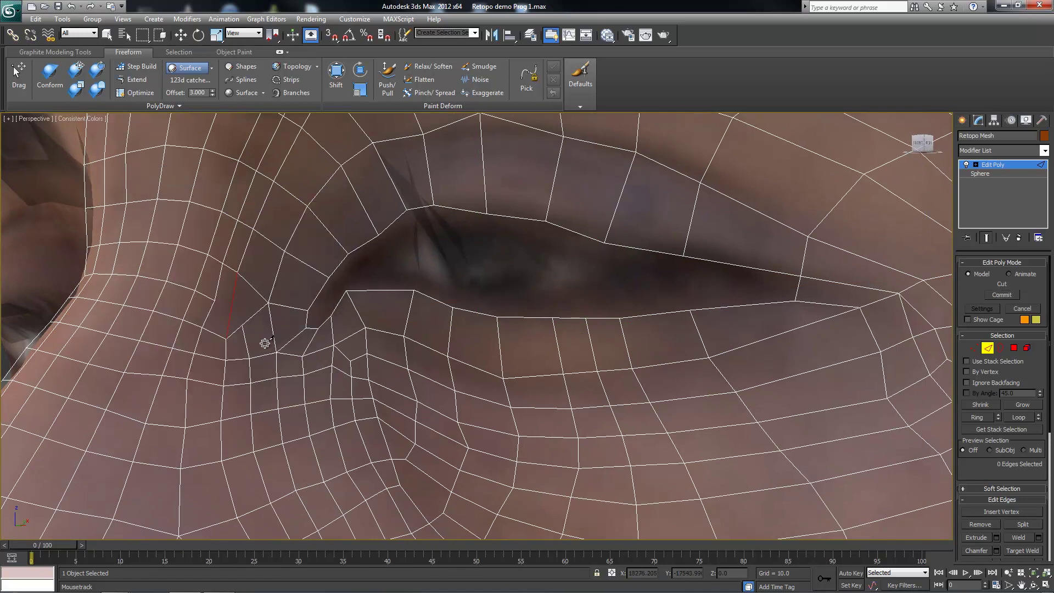
pyautogui.click(22, 74)
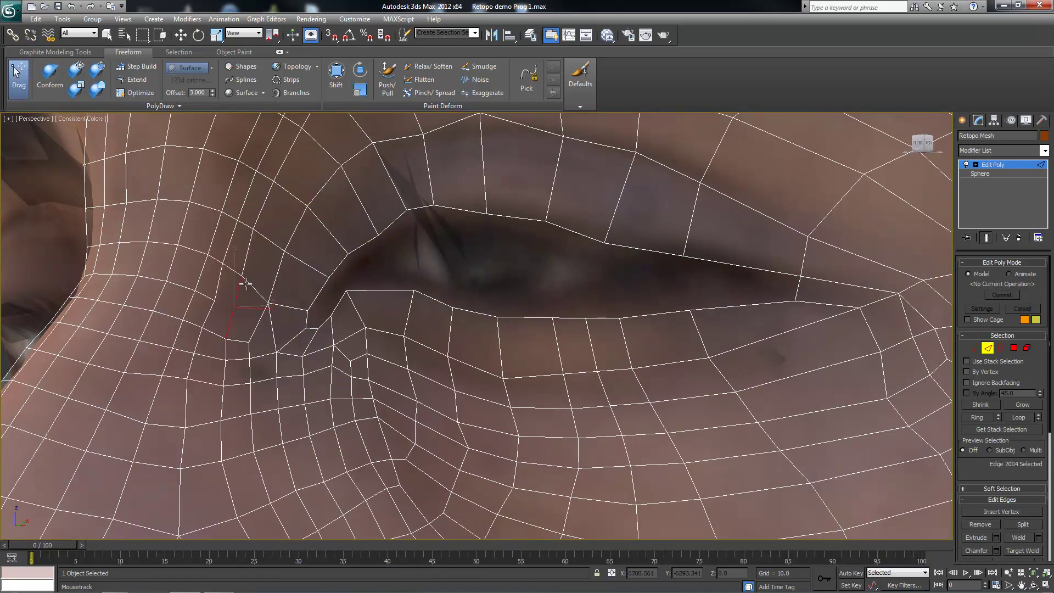
pyautogui.scroll(-10, 284, 343)
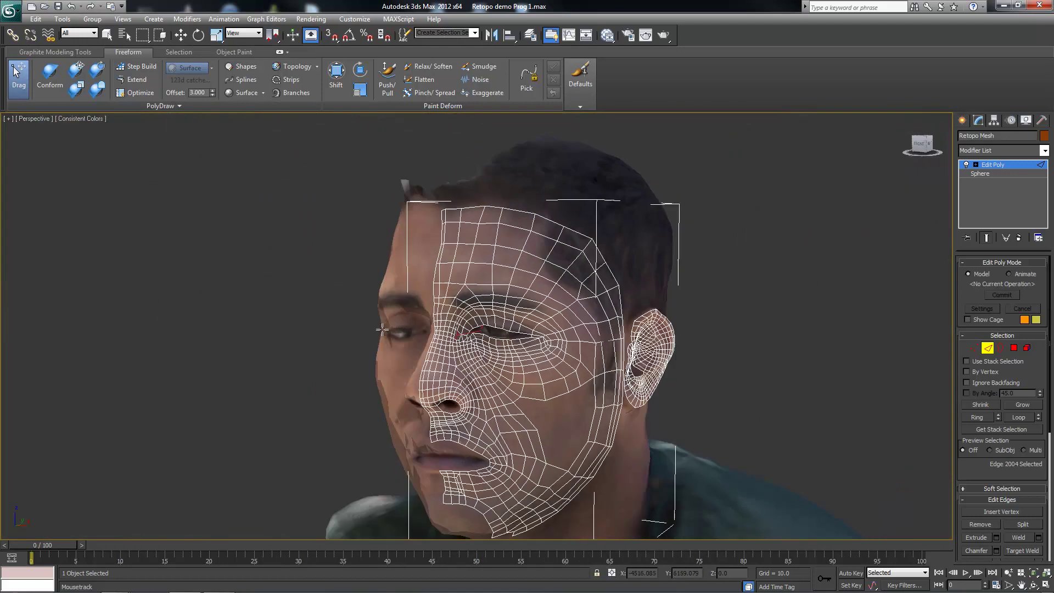
pyautogui.scroll(10, 297, 318)
# Mark a cut point at the inner eye corner and Spin the selected edge to reconnect corners
pyautogui.rightClick(303, 308)
pyautogui.click(312, 304)
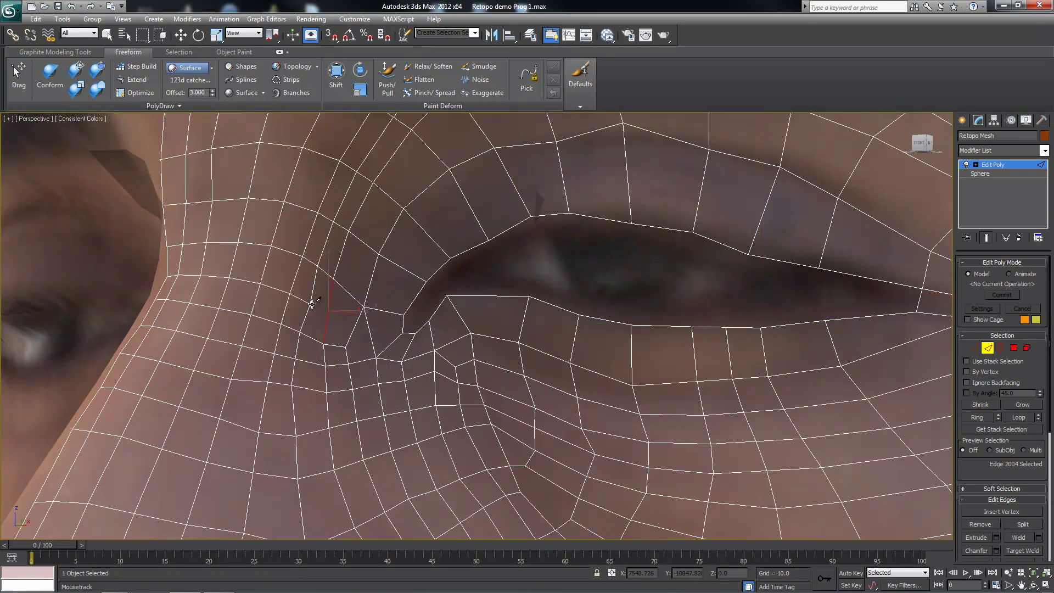
pyautogui.click(355, 330)
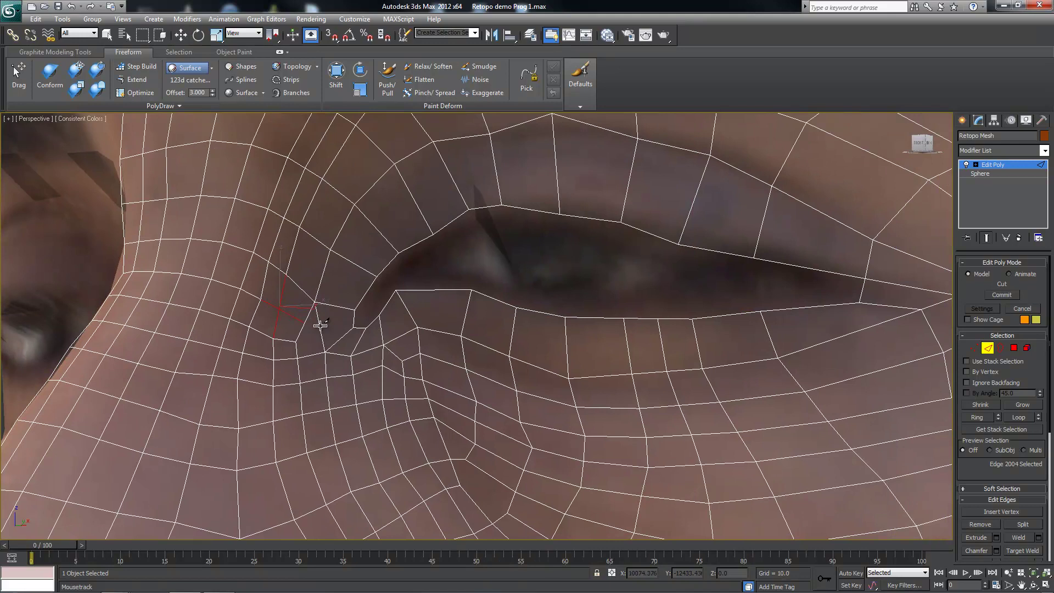
pyautogui.click(55, 51)
pyautogui.click(623, 82)
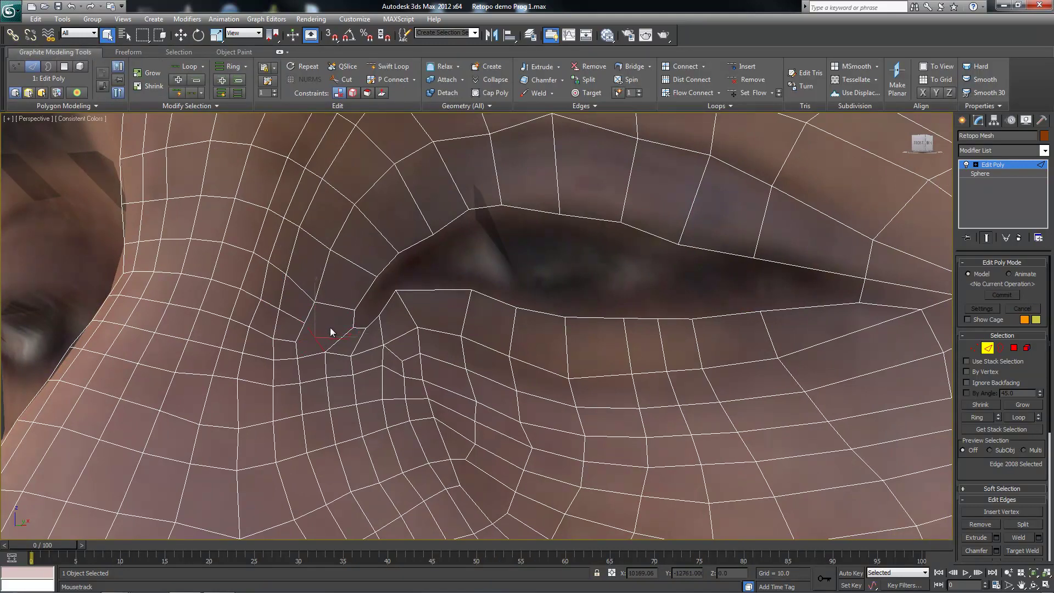
# Cut another edge from the lower edge at the inner eye corner and keep it
pyautogui.rightClick(346, 335)
pyautogui.click(329, 239)
pyautogui.click(337, 306)
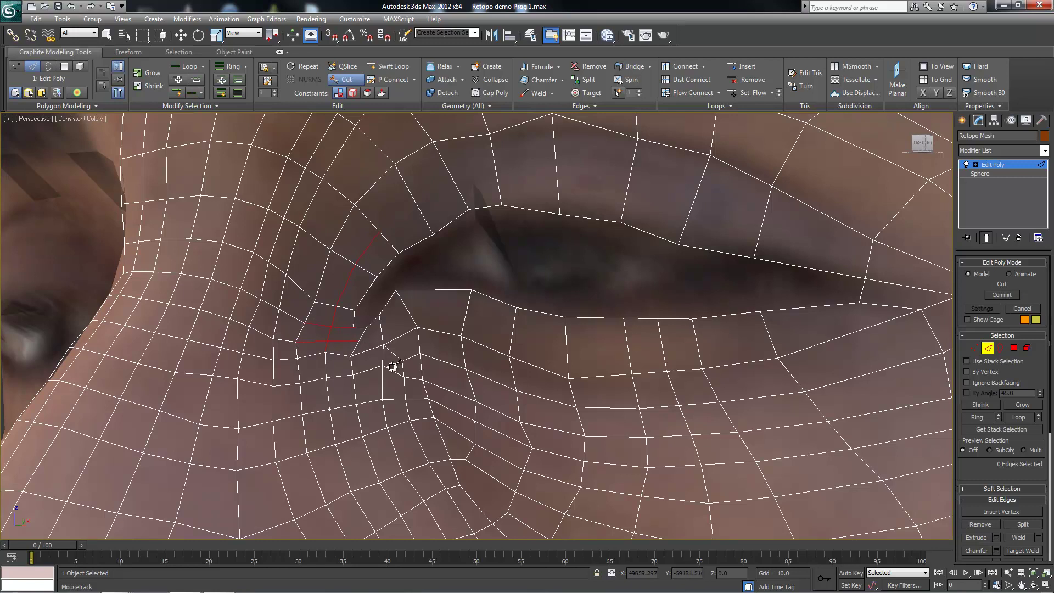
pyautogui.scroll(4, 392, 366)
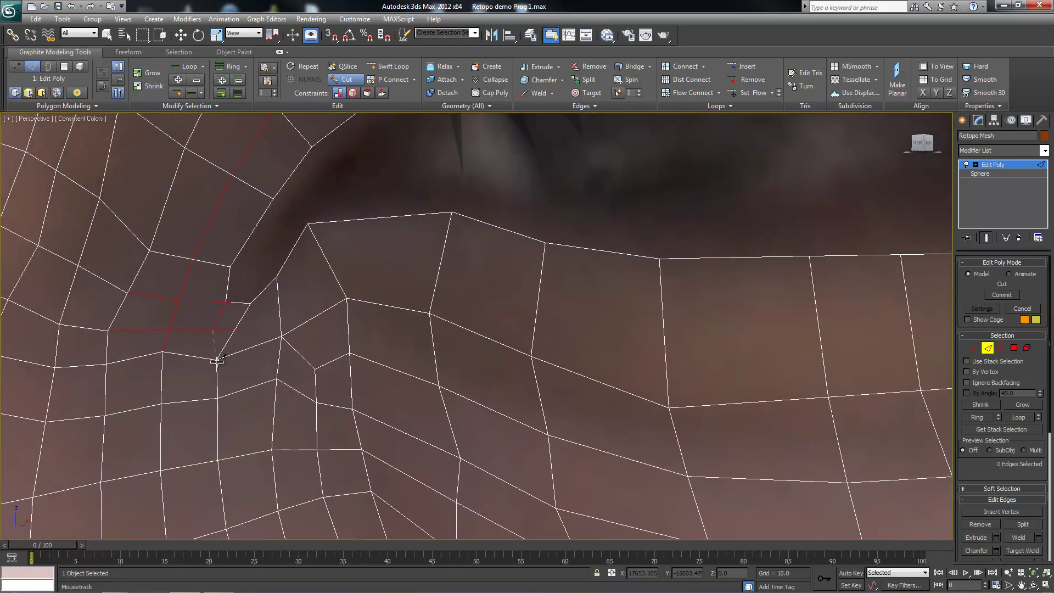
pyautogui.scroll(-4, 250, 314)
pyautogui.scroll(4, 213, 297)
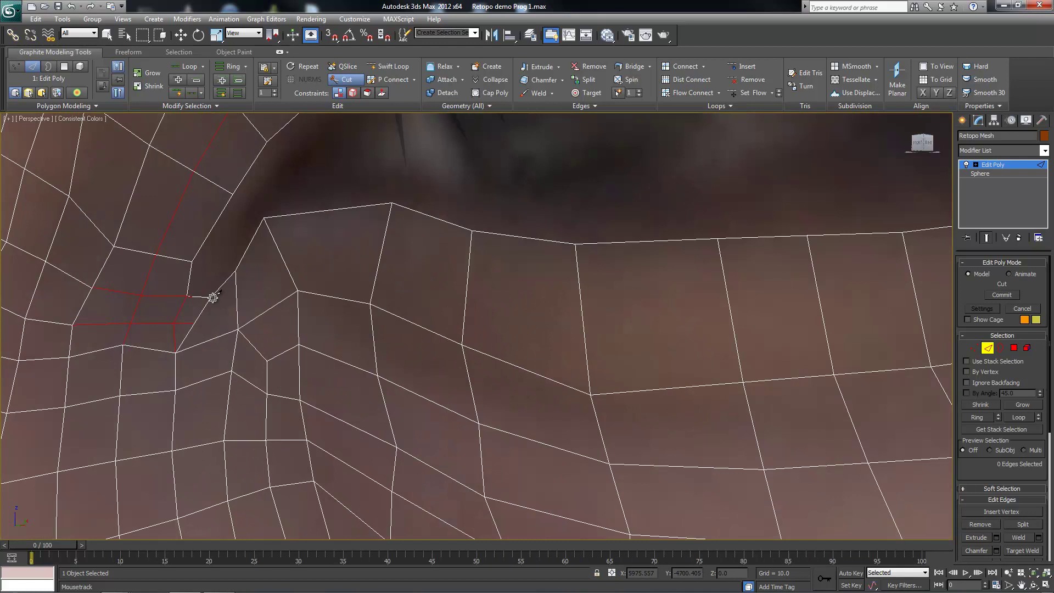
pyautogui.rightClick(196, 340)
pyautogui.click(197, 340)
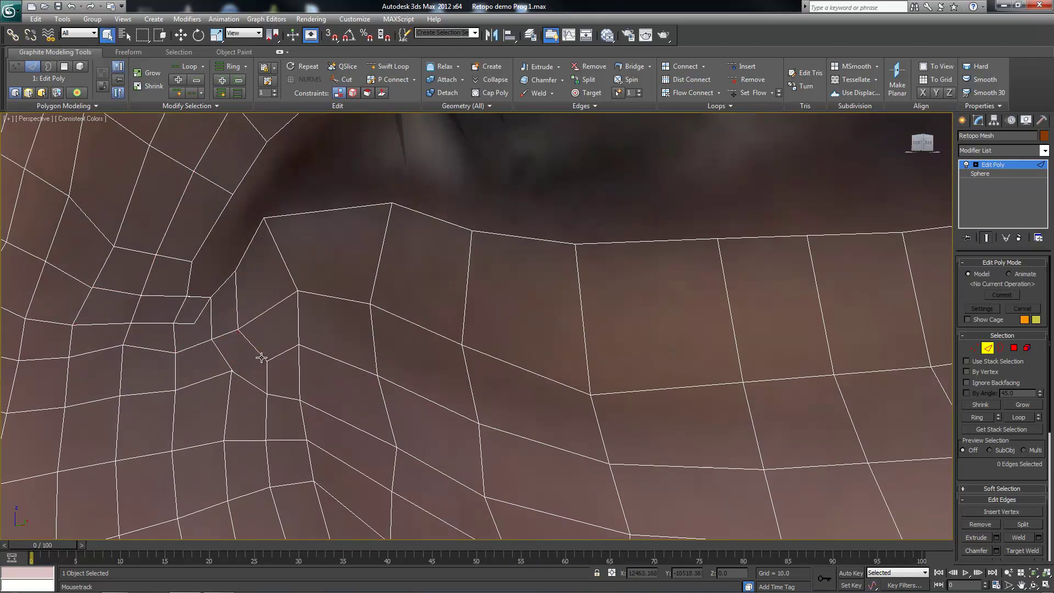
pyautogui.scroll(-5, 211, 331)
pyautogui.scroll(-2, 321, 301)
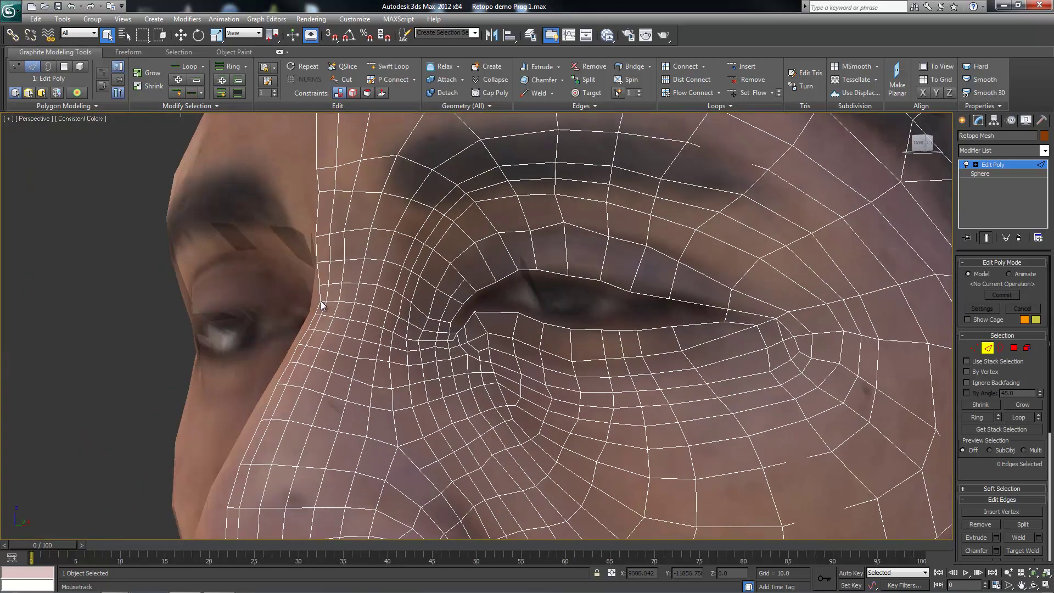
pyautogui.scroll(-3, 321, 305)
pyautogui.scroll(6, 389, 330)
pyautogui.scroll(3, 389, 330)
# Turn on sliding vertices along the scan surface in the Freeform tools
pyautogui.click(129, 51)
pyautogui.click(19, 74)
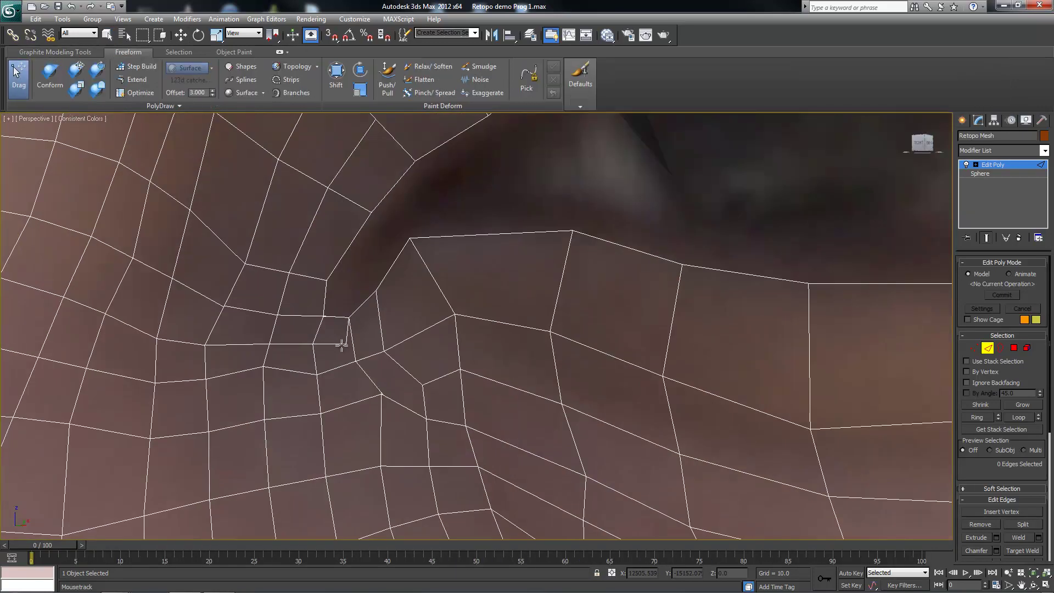
pyautogui.scroll(-3, 341, 346)
pyautogui.scroll(-1, 342, 346)
pyautogui.scroll(3, 342, 346)
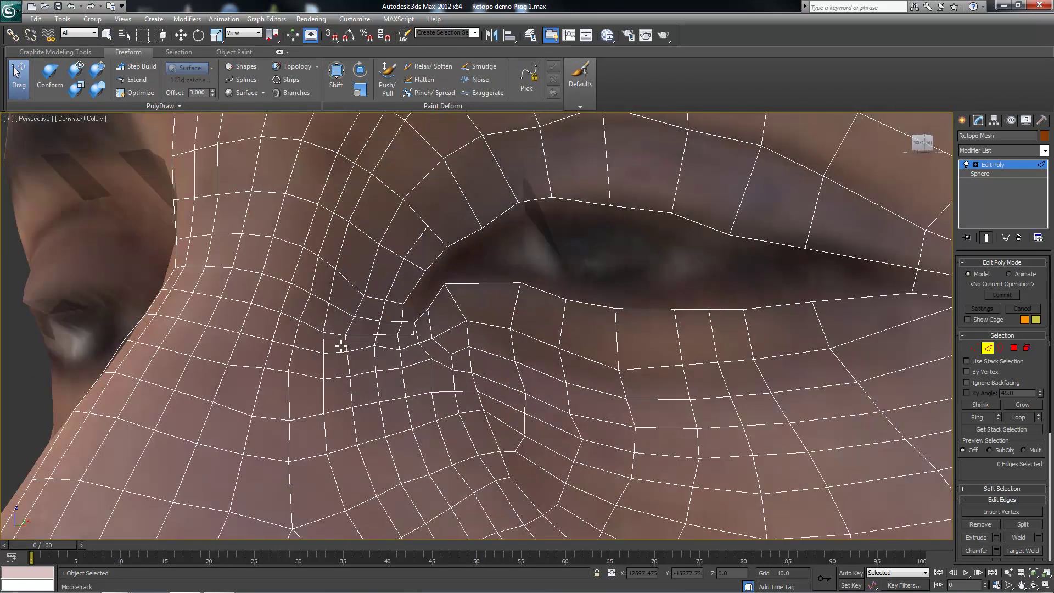
pyautogui.scroll(-3, 338, 345)
pyautogui.scroll(6, 364, 339)
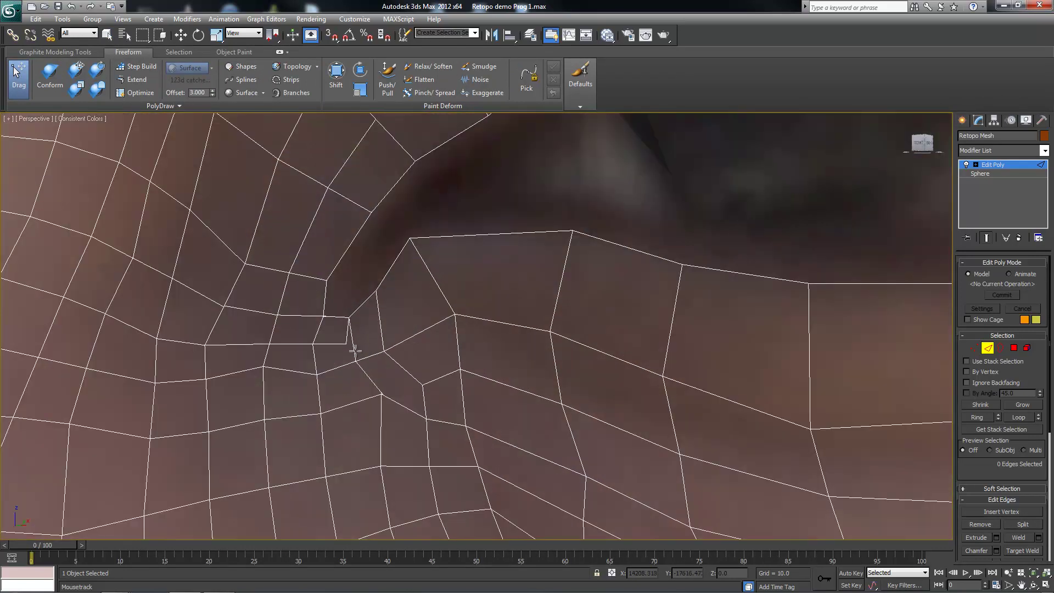
pyautogui.scroll(-3, 355, 349)
pyautogui.scroll(3, 353, 343)
# Start a cut from the inner eye corner along the lower lid
pyautogui.rightClick(353, 341)
pyautogui.hotkey('alt', 'c')
pyautogui.click(352, 338)
pyautogui.click(438, 280)
pyautogui.rightClick(441, 282)
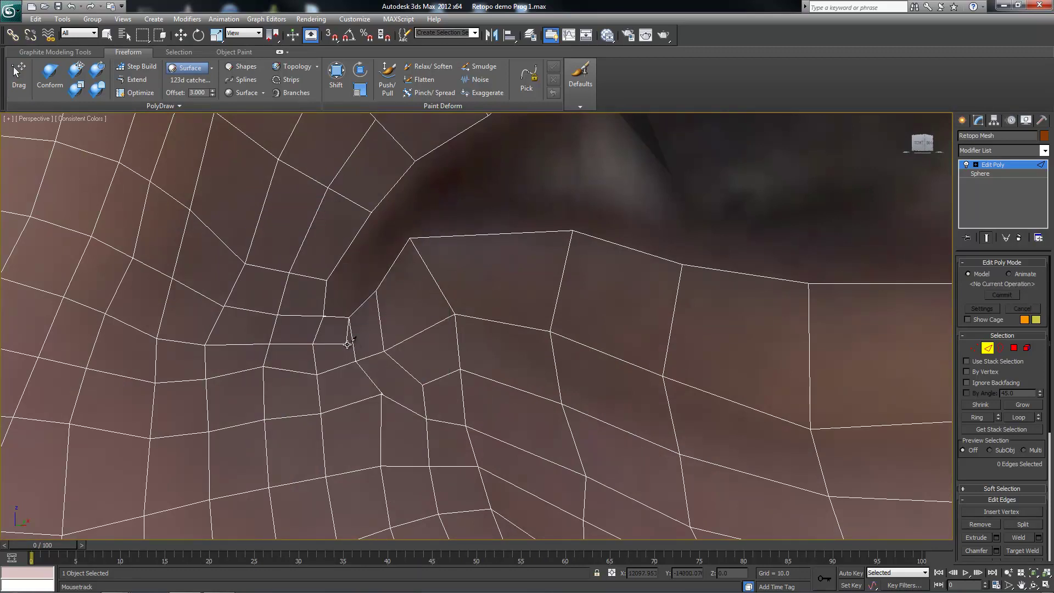
pyautogui.click(440, 285)
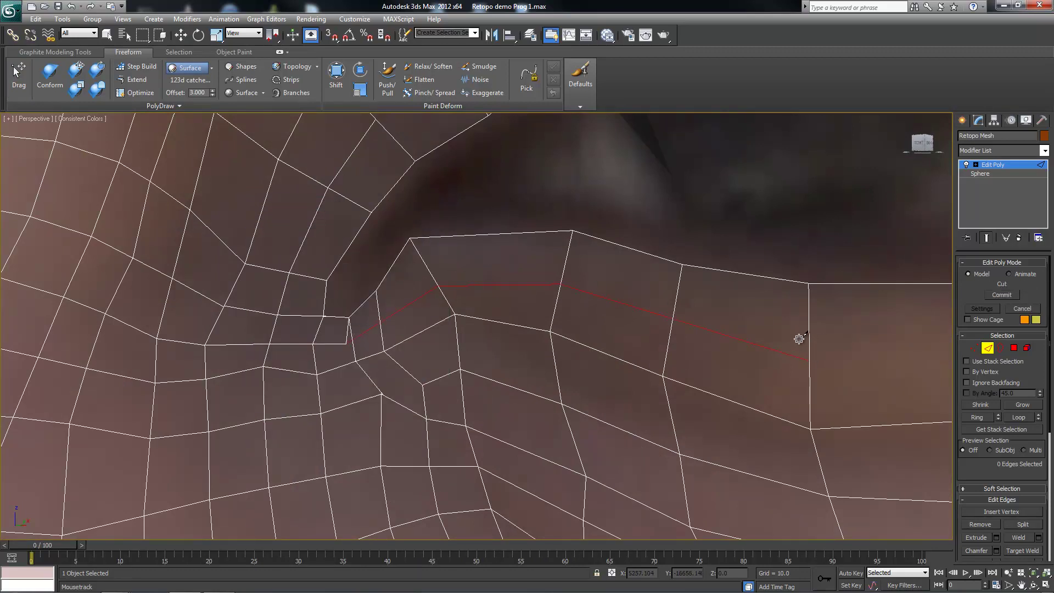
pyautogui.scroll(-5, 504, 363)
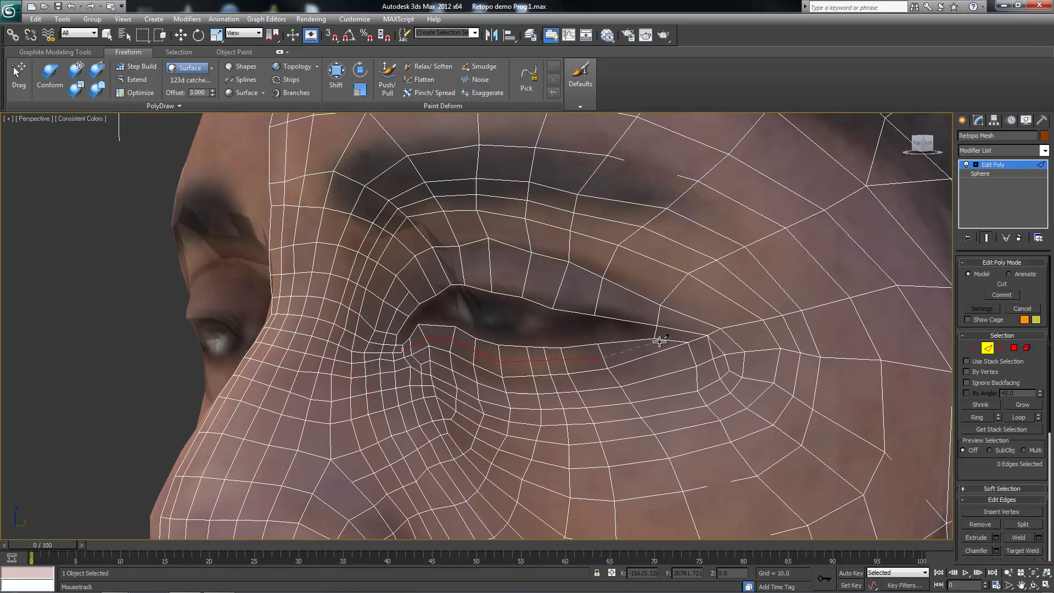
pyautogui.scroll(-5, 482, 337)
pyautogui.scroll(5, 481, 337)
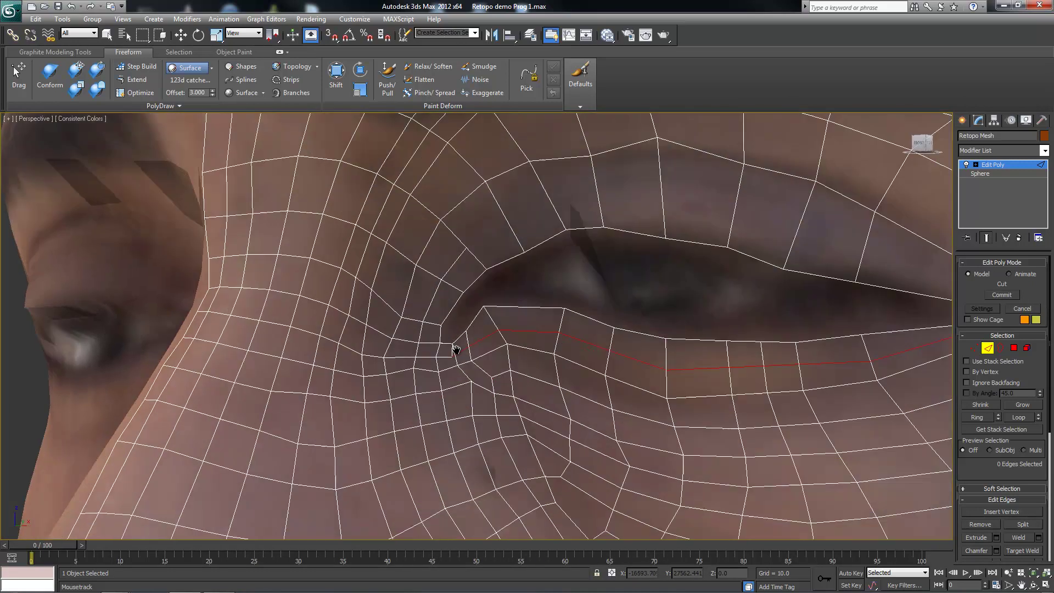
pyautogui.scroll(5, 452, 357)
# Cancel the lower-lid cut and dismiss the context menu
pyautogui.rightClick(306, 365)
pyautogui.rightClick(352, 351)
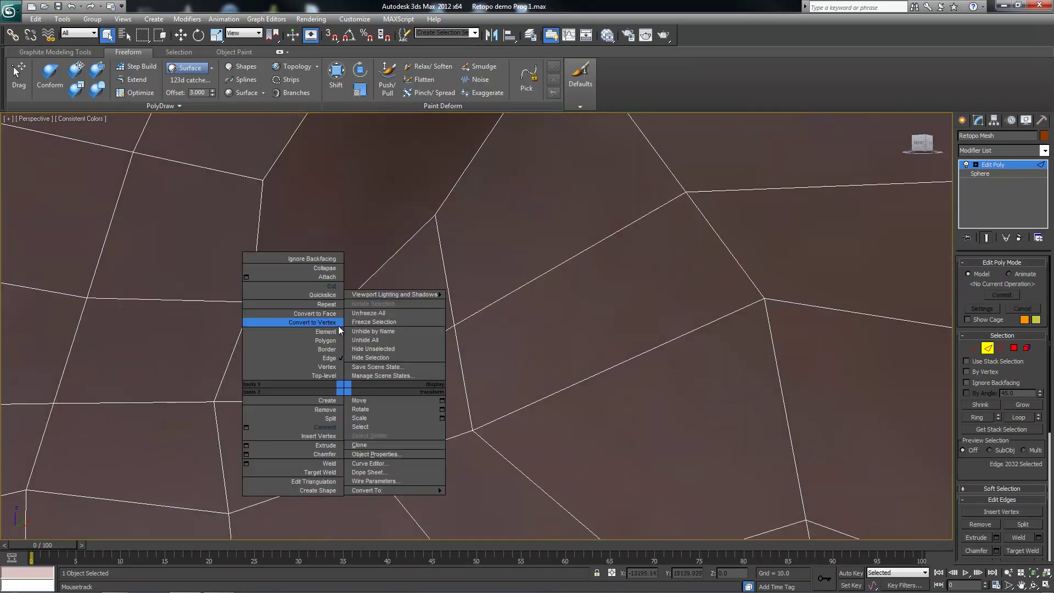
pyautogui.scroll(-5, 384, 310)
pyautogui.scroll(5, 396, 324)
pyautogui.scroll(-5, 387, 335)
pyautogui.scroll(5, 384, 336)
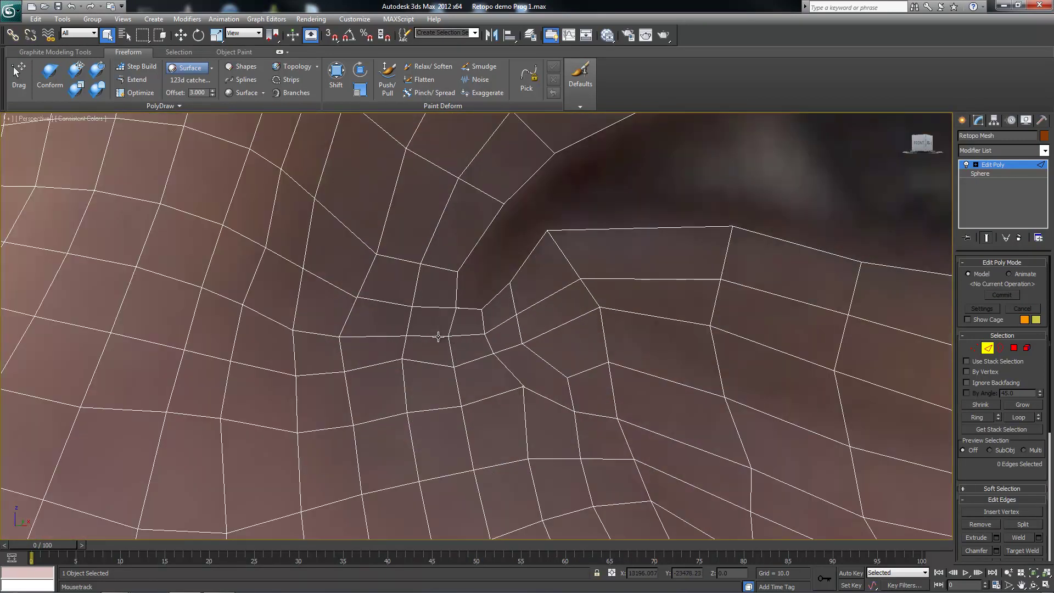
pyautogui.rightClick(408, 325)
pyautogui.rightClick(409, 325)
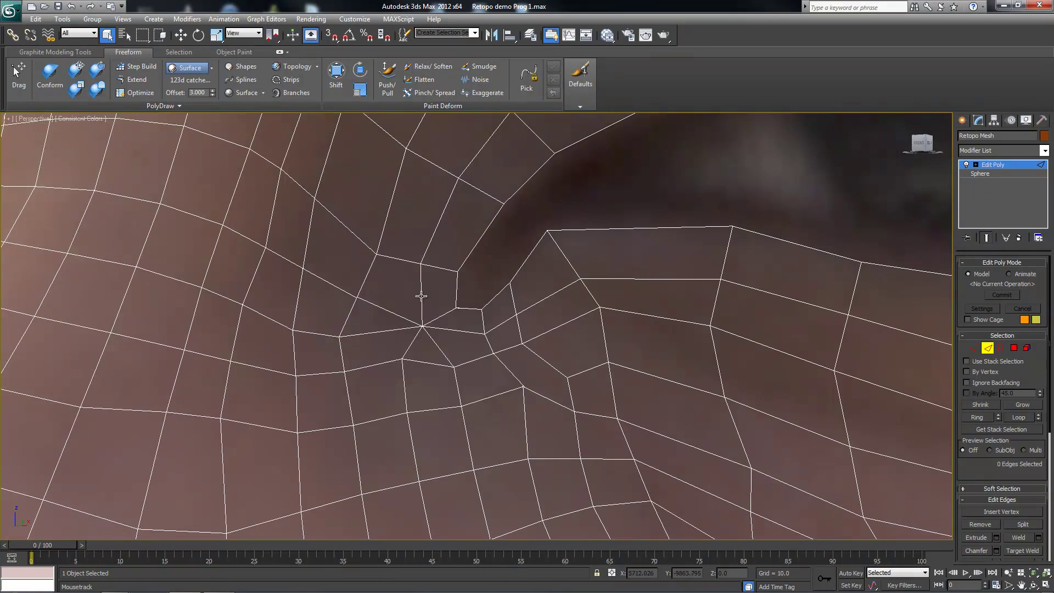
pyautogui.scroll(-5, 419, 308)
# Pan to the inner eye corner and select edges just below it
pyautogui.moveTo(421, 320); pyautogui.dragTo(411, 303, button='middle')
pyautogui.scroll(5, 361, 319)
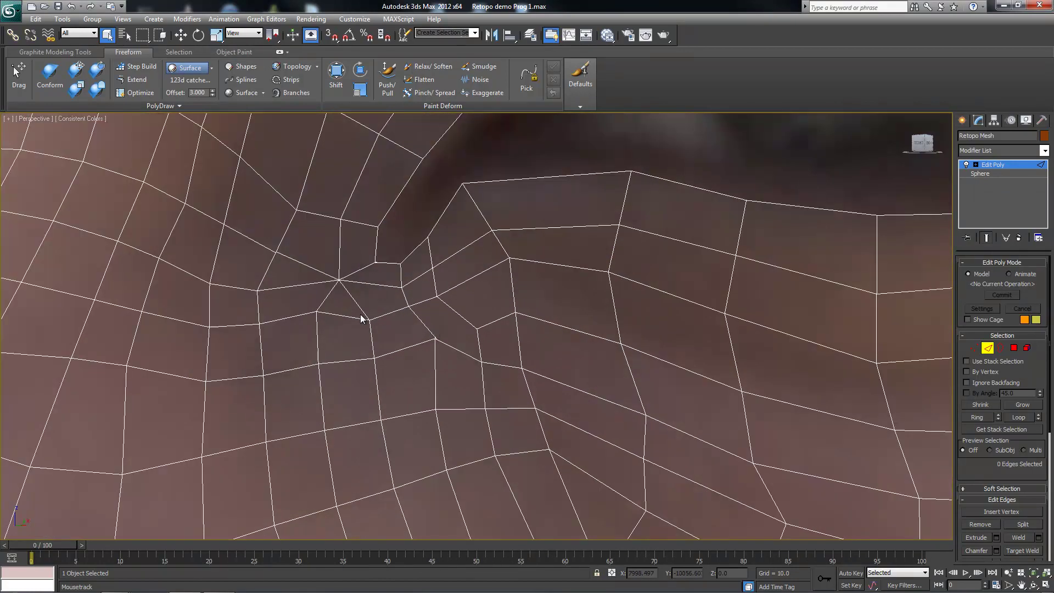
pyautogui.scroll(-3, 336, 316)
pyautogui.scroll(-2, 336, 315)
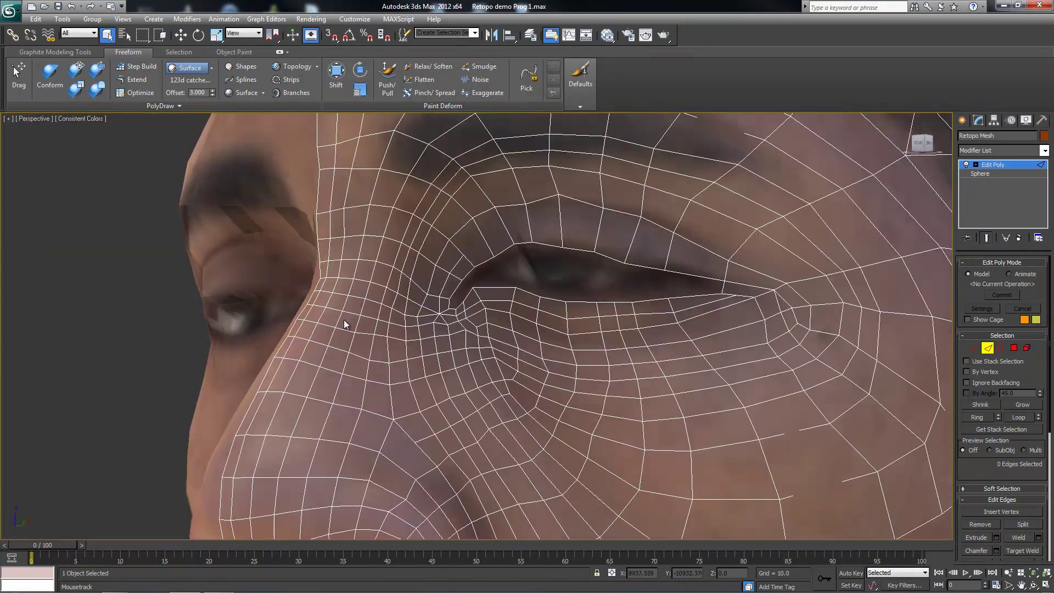
pyautogui.scroll(5, 341, 324)
pyautogui.click(339, 317)
pyautogui.rightClick(326, 311)
pyautogui.click(302, 211)
# Select an edge at the inner eye corner and re-enable Step Build
pyautogui.rightClick(294, 285)
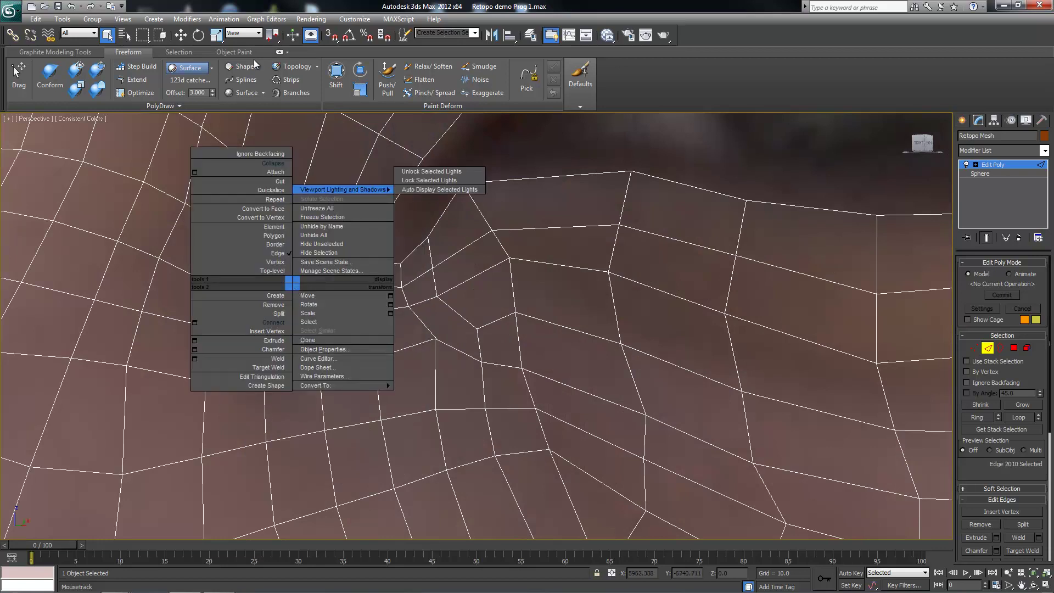
pyautogui.click(71, 52)
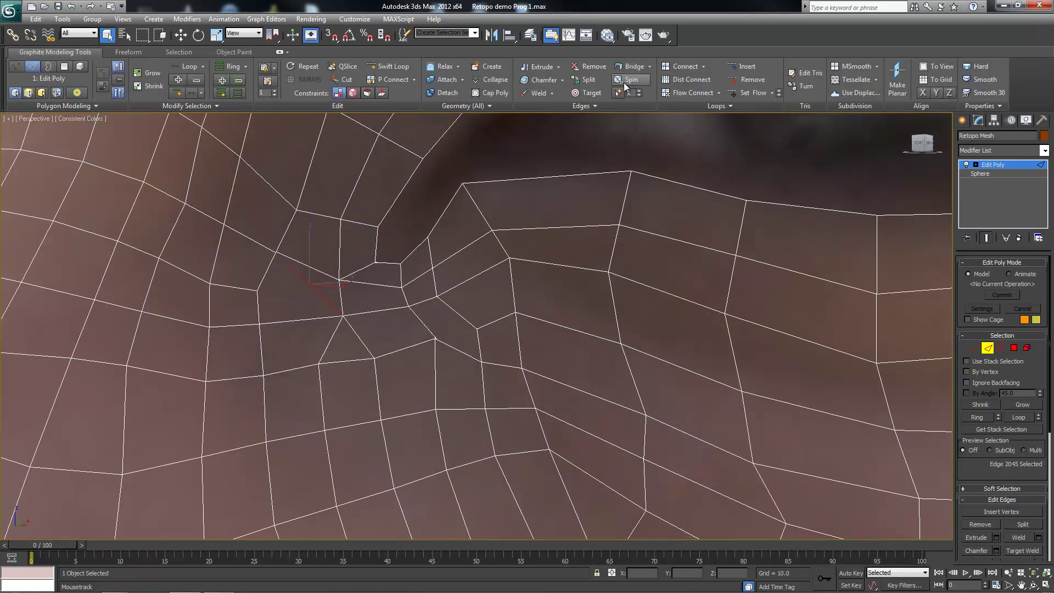
pyautogui.moveTo(339, 215); pyautogui.dragTo(449, 242, button='middle')
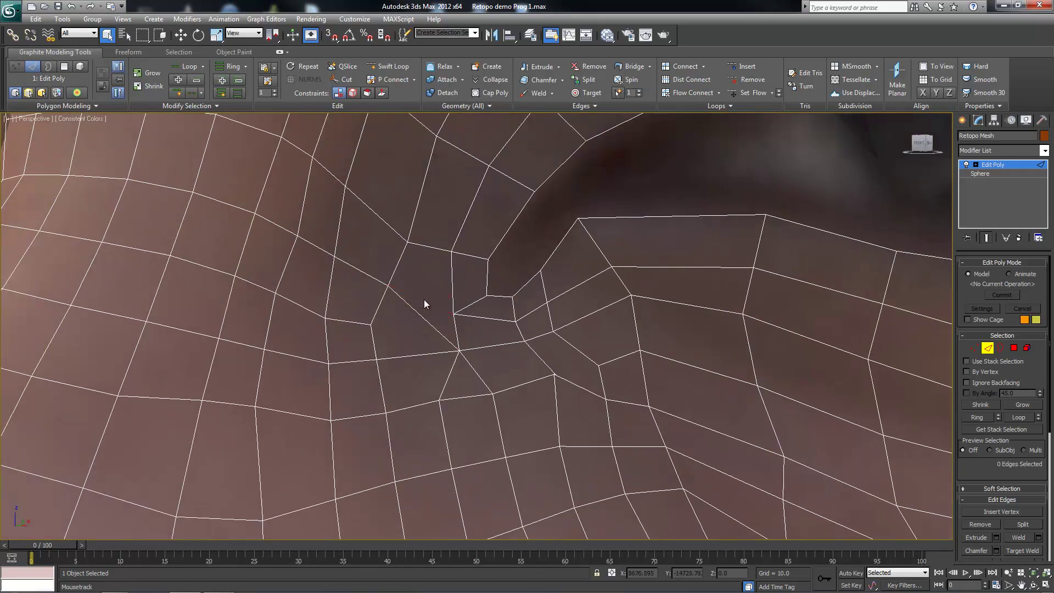
pyautogui.click(480, 308)
pyautogui.click(128, 52)
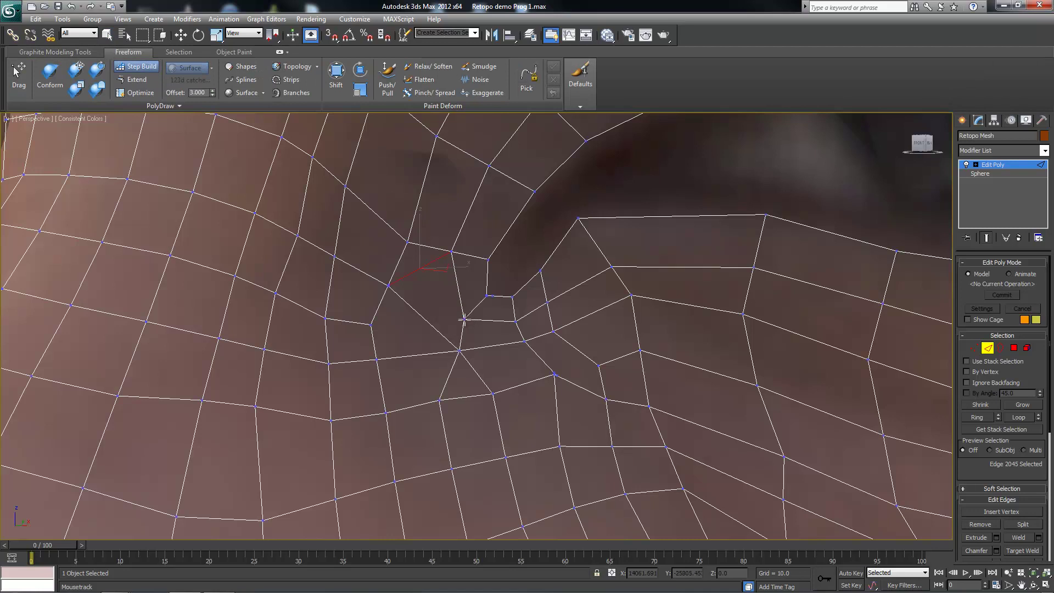
# Nudge an inner-corner vertex slightly left and delete the stray diagonal edge
pyautogui.moveTo(454, 354); pyautogui.dragTo(449, 353)
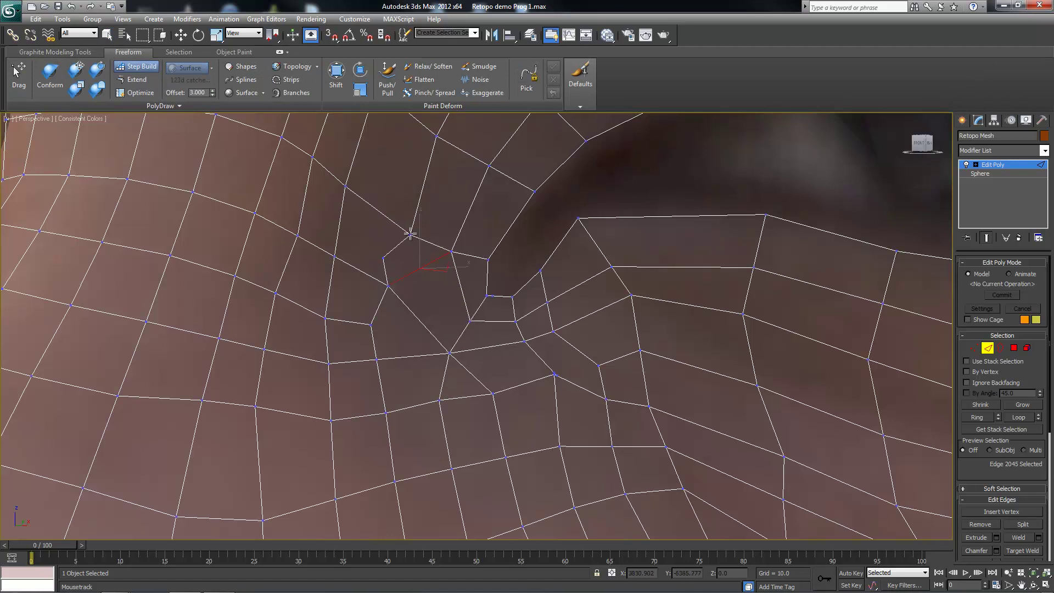
pyautogui.scroll(-3, 393, 319)
pyautogui.scroll(-2, 393, 318)
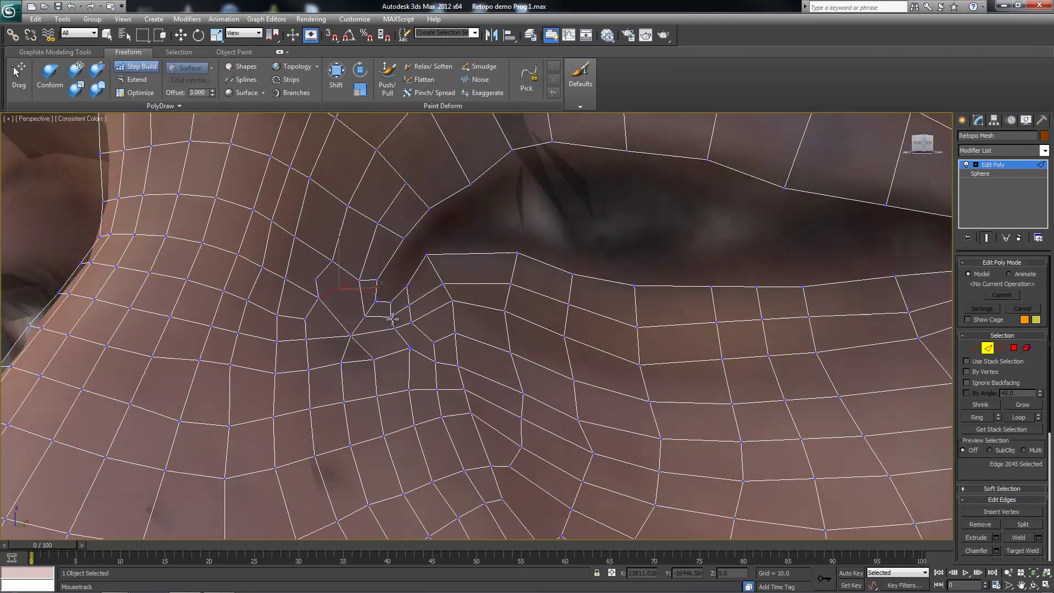
pyautogui.scroll(5, 285, 414)
pyautogui.scroll(2, 292, 407)
pyautogui.press('w')
pyautogui.press('BackSpace')
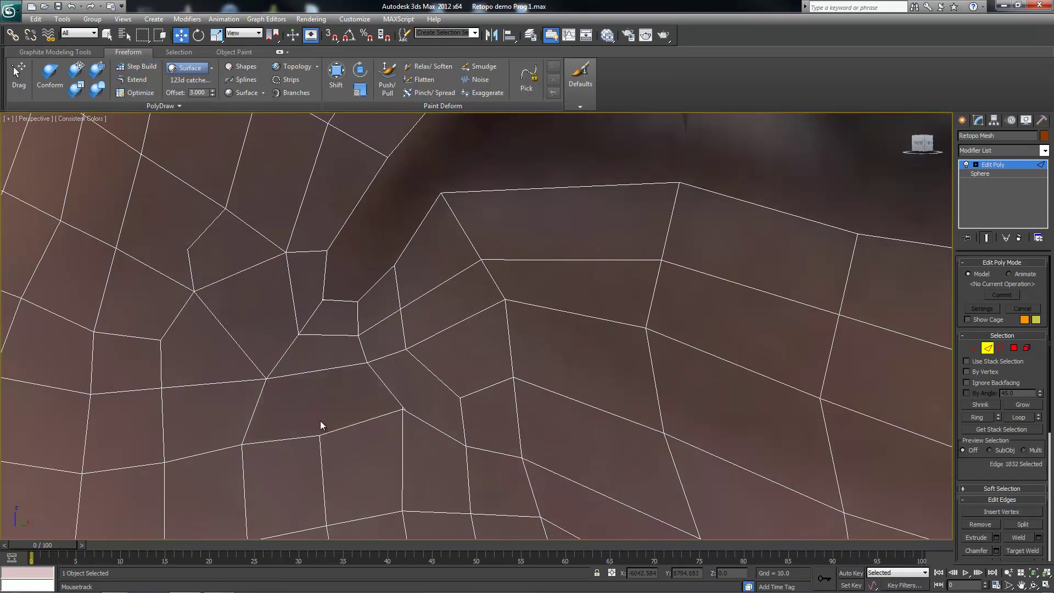
# Cut in a new edge at the inner eye corner so the area stays quads
pyautogui.rightClick(315, 420)
pyautogui.click(325, 439)
pyautogui.click(335, 308)
pyautogui.scroll(-3, 330, 340)
pyautogui.scroll(-3, 318, 363)
pyautogui.scroll(-2, 309, 365)
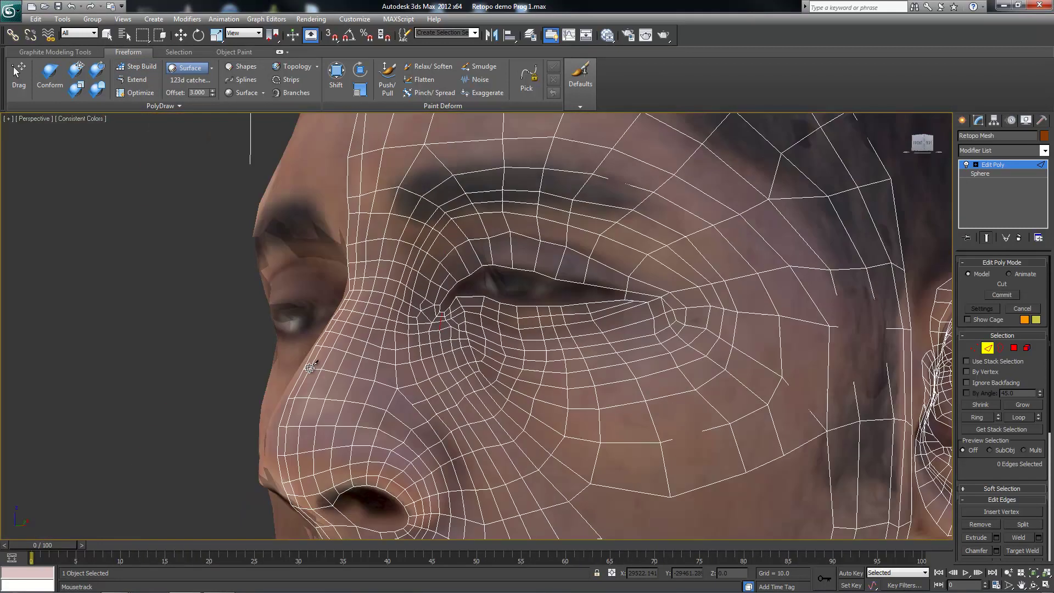
pyautogui.scroll(5, 384, 367)
pyautogui.scroll(-1, 423, 362)
pyautogui.scroll(-2, 419, 352)
pyautogui.scroll(1, 408, 375)
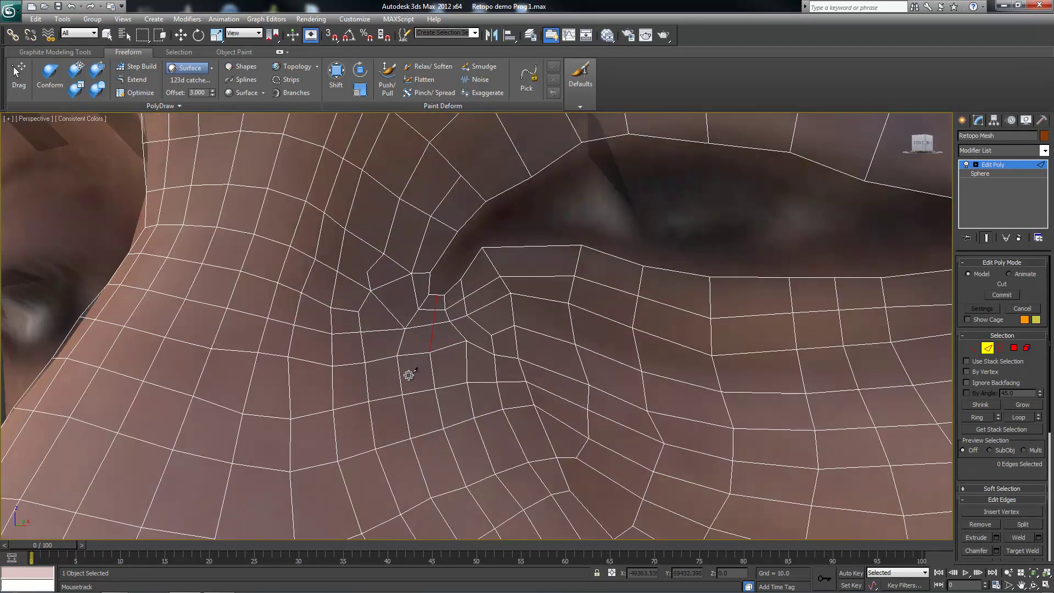
pyautogui.click(136, 66)
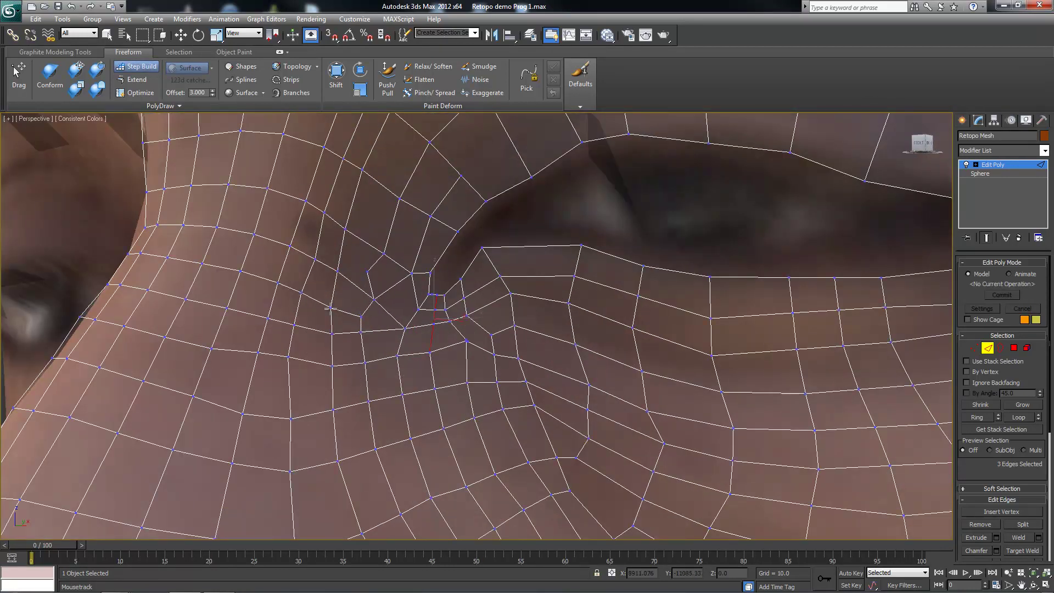
# Clear the edge selection and select an edge along the upper eyelid for moving
pyautogui.press('w')
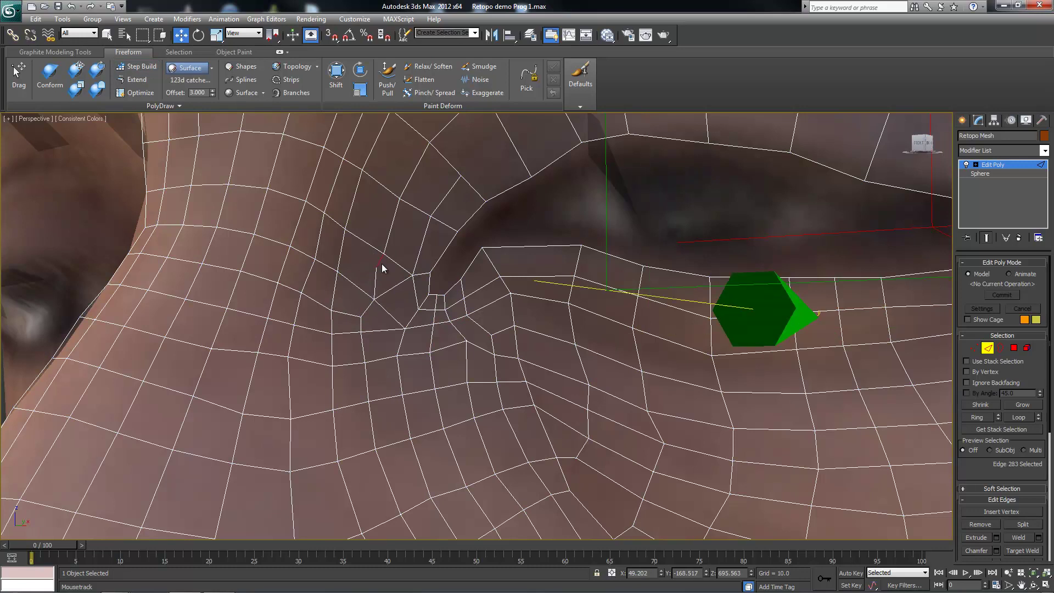
pyautogui.scroll(-2, 417, 282)
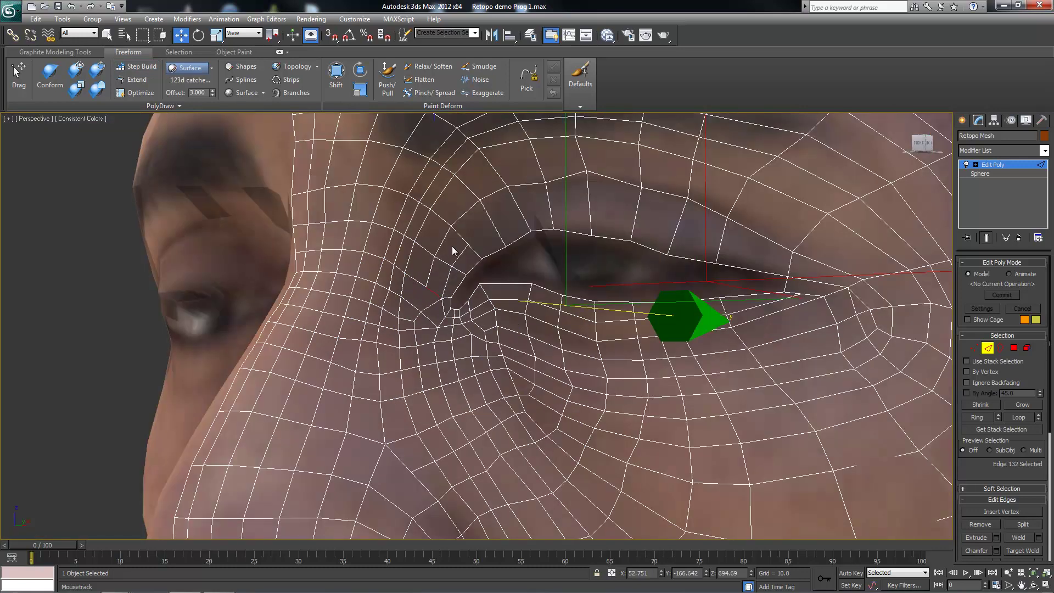
pyautogui.scroll(1, 433, 263)
pyautogui.scroll(-4, 437, 278)
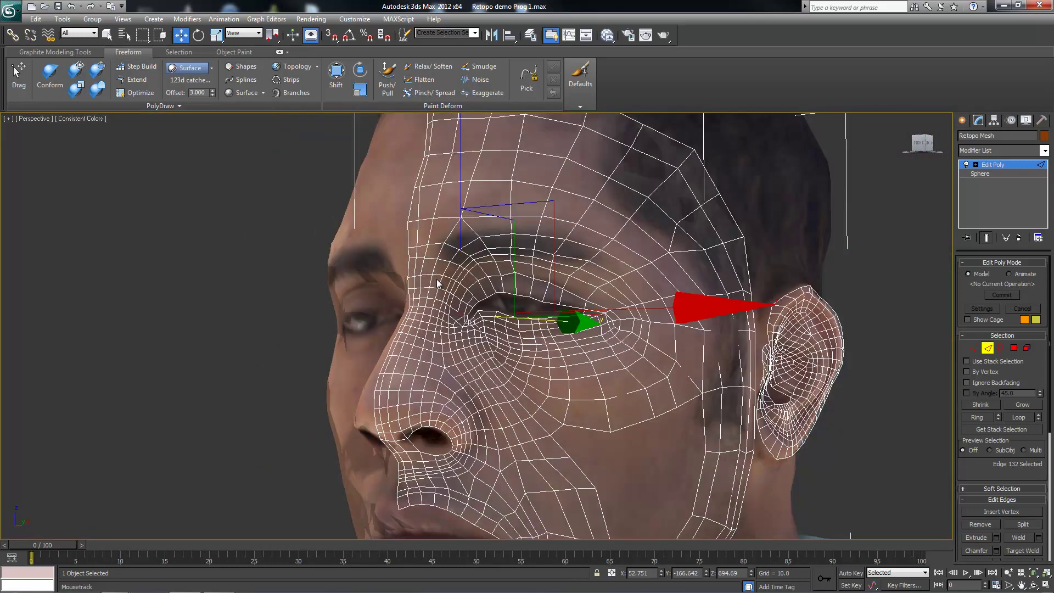
pyautogui.scroll(3, 437, 279)
pyautogui.rightClick(413, 280)
pyautogui.click(398, 164)
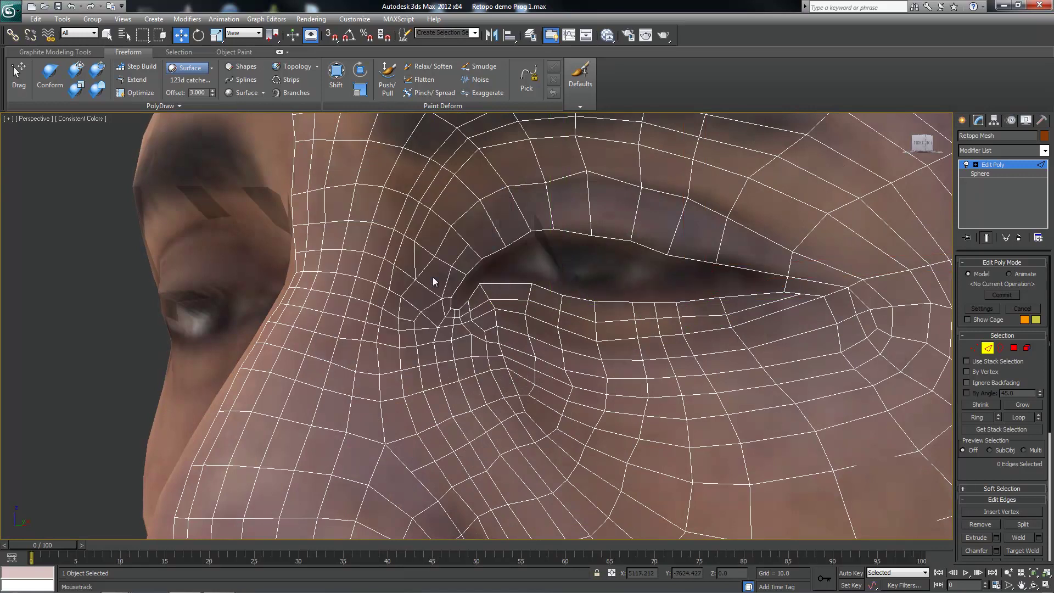
pyautogui.click(409, 237)
# Cut a new edge line along the upper eyelid crease to the outer eye corner
pyautogui.keyDown('ctrl'); pyautogui.click(415, 258); pyautogui.keyUp('ctrl')
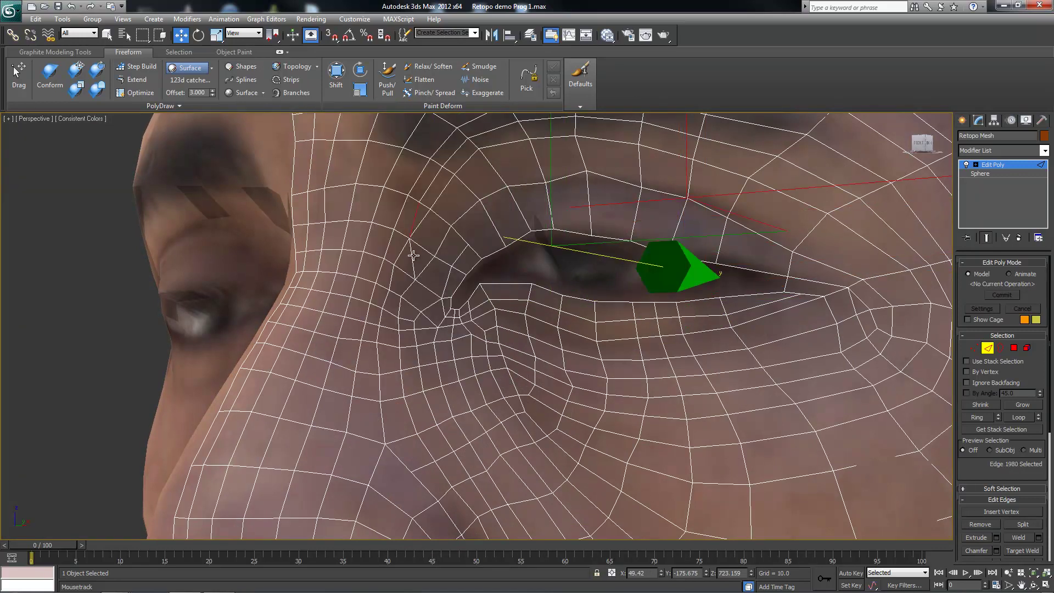
pyautogui.click(427, 272)
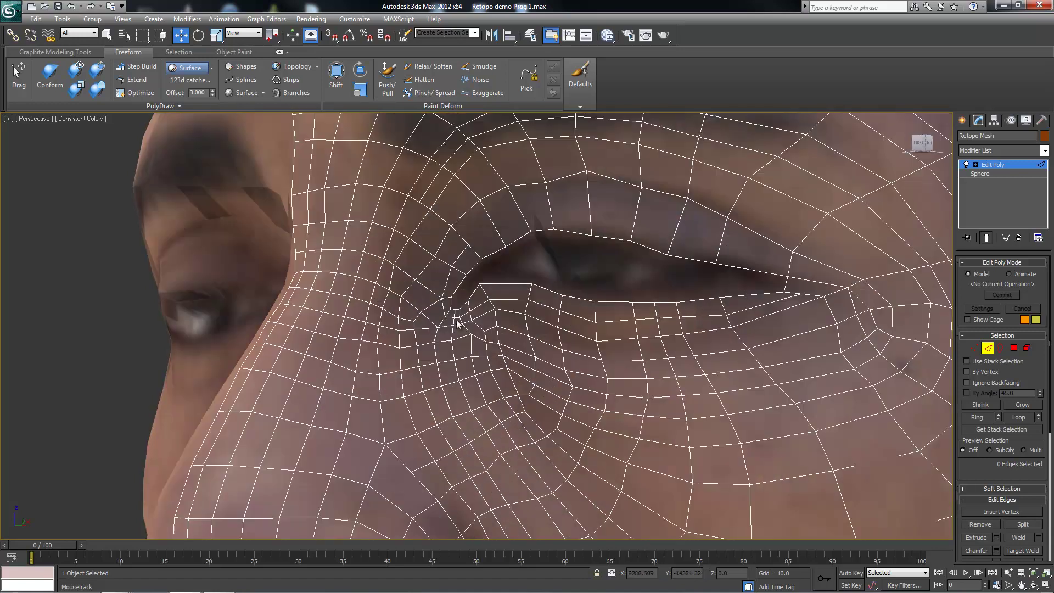
pyautogui.rightClick(463, 234)
pyautogui.click(494, 198)
pyautogui.click(471, 243)
pyautogui.click(549, 205)
pyautogui.click(791, 265)
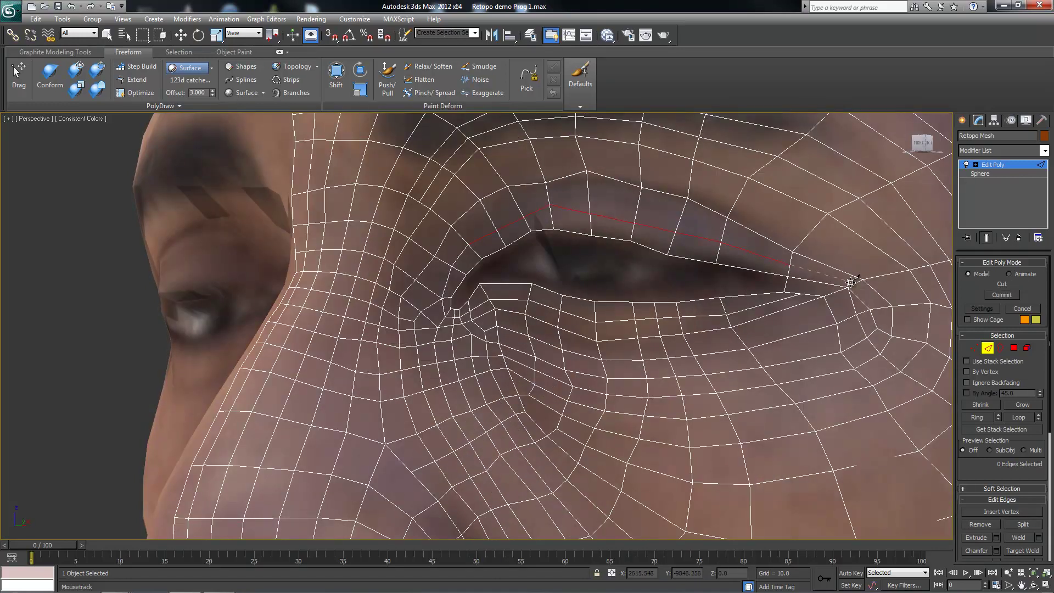
# Orbit to a three-quarter view of the cheek and re-enable Step Build on the scan surface
pyautogui.scroll(-3, 381, 217)
pyautogui.scroll(-3, 384, 247)
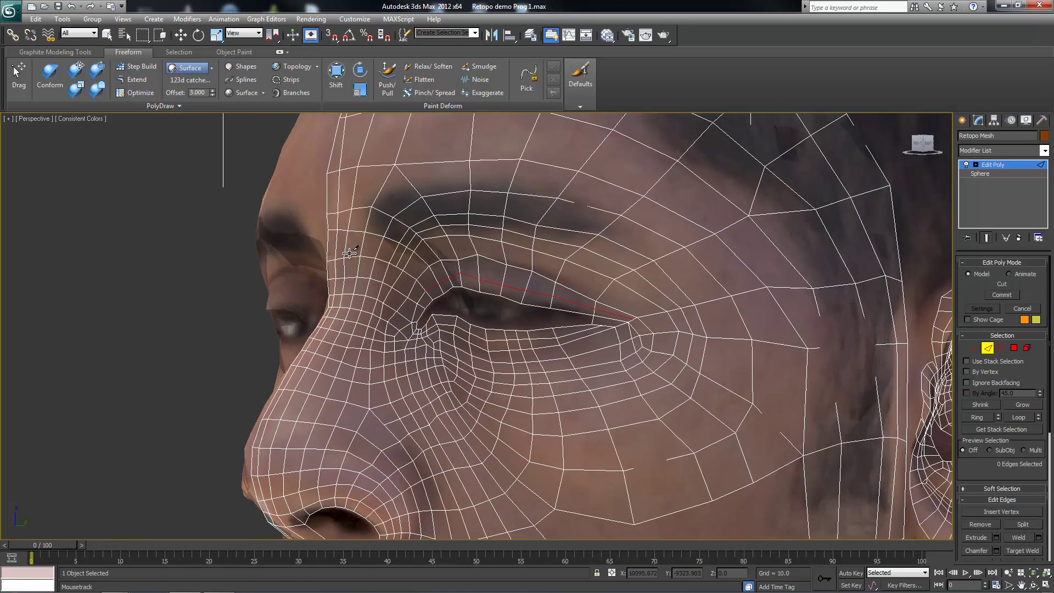
pyautogui.scroll(8, 444, 318)
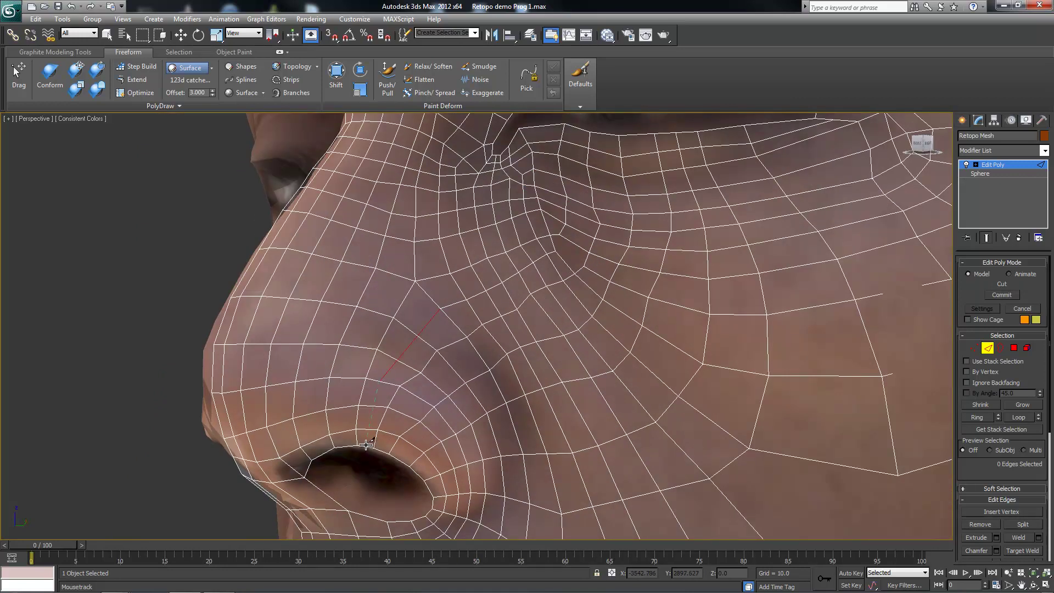
pyautogui.scroll(-3, 367, 444)
pyautogui.scroll(2, 406, 376)
pyautogui.scroll(2, 472, 344)
pyautogui.scroll(2, 484, 338)
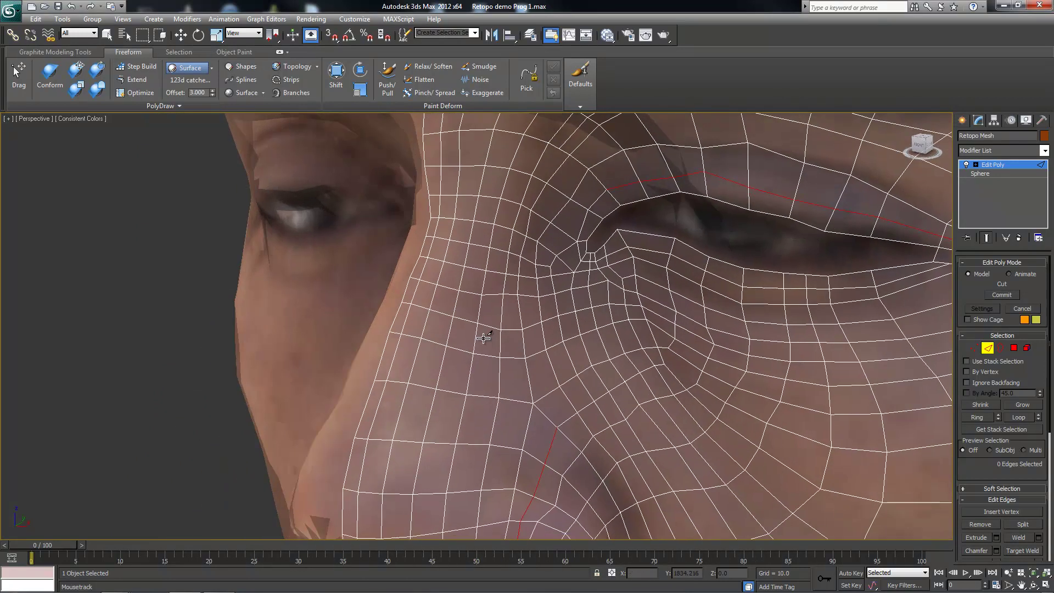
pyautogui.scroll(-3, 484, 337)
pyautogui.scroll(3, 400, 419)
pyautogui.scroll(-4, 412, 384)
pyautogui.scroll(-1, 430, 347)
pyautogui.scroll(-1, 429, 347)
pyautogui.scroll(4, 430, 346)
pyautogui.scroll(1, 439, 357)
pyautogui.scroll(-4, 466, 384)
pyautogui.moveTo(450, 406)
pyautogui.keyDown('alt'); pyautogui.mouseDown(button='middle')
pyautogui.moveTo(494, 415)
pyautogui.moveTo(453, 374)
pyautogui.mouseUp(button='middle'); pyautogui.keyUp('alt')
pyautogui.scroll(2, 452, 375)
pyautogui.scroll(3, 459, 408)
pyautogui.scroll(1, 456, 439)
pyautogui.moveTo(454, 452)
pyautogui.keyDown('alt'); pyautogui.mouseDown(button='middle')
pyautogui.moveTo(439, 385)
pyautogui.moveTo(455, 366)
pyautogui.moveTo(525, 359)
pyautogui.moveTo(440, 382)
pyautogui.mouseUp(button='middle'); pyautogui.keyUp('alt')
pyautogui.click(138, 65)
pyautogui.scroll(-2, 491, 356)
pyautogui.scroll(3, 435, 391)
# Add polygons over the open cheek area and orbit around the head to review them
pyautogui.keyDown('shift'); pyautogui.moveTo(440, 383); pyautogui.dragTo(513, 344); pyautogui.keyUp('shift')
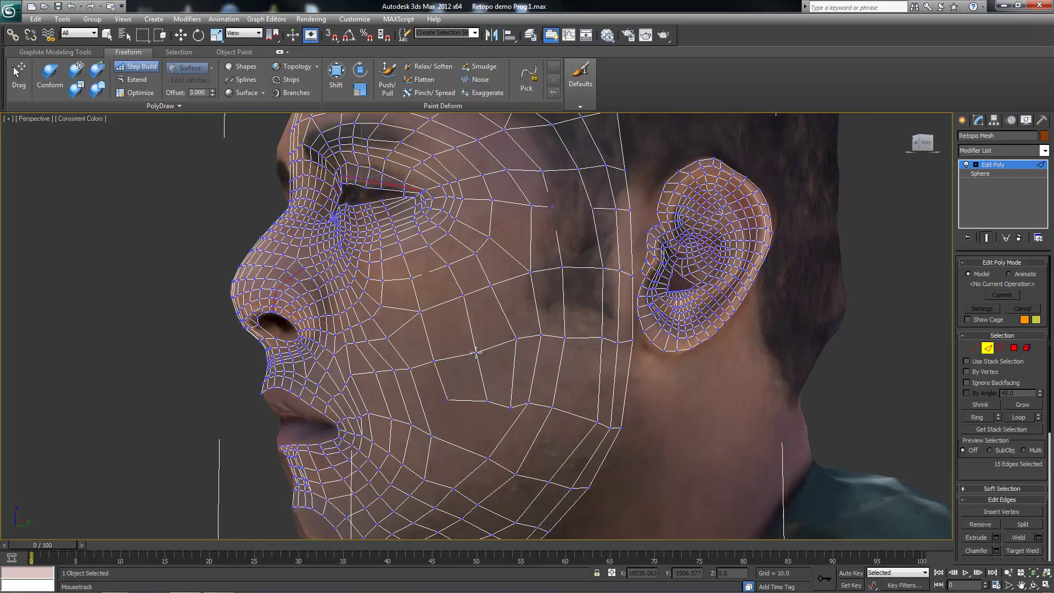
pyautogui.keyDown('alt'); pyautogui.moveTo(565, 345); pyautogui.dragTo(418, 400, button='middle'); pyautogui.keyUp('alt')
pyautogui.scroll(-5, 435, 337)
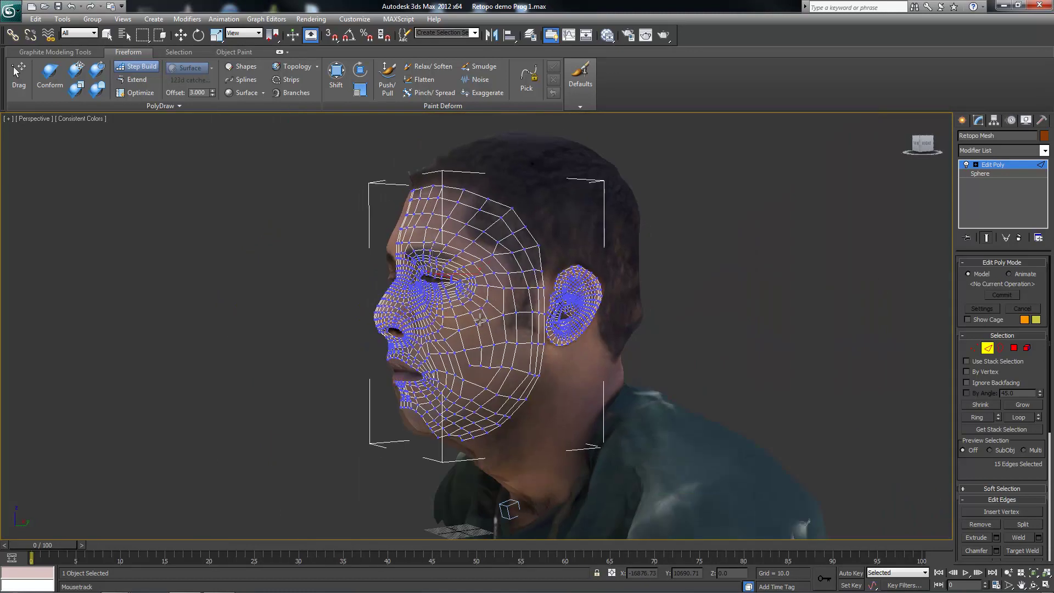
pyautogui.scroll(6, 435, 336)
pyautogui.keyDown('alt'); pyautogui.moveTo(435, 351); pyautogui.dragTo(438, 371, button='middle'); pyautogui.keyUp('alt')
pyautogui.moveTo(458, 434)
pyautogui.keyDown('alt'); pyautogui.mouseDown(button='middle')
pyautogui.moveTo(434, 426)
pyautogui.moveTo(442, 372)
pyautogui.mouseUp(button='middle'); pyautogui.keyUp('alt')
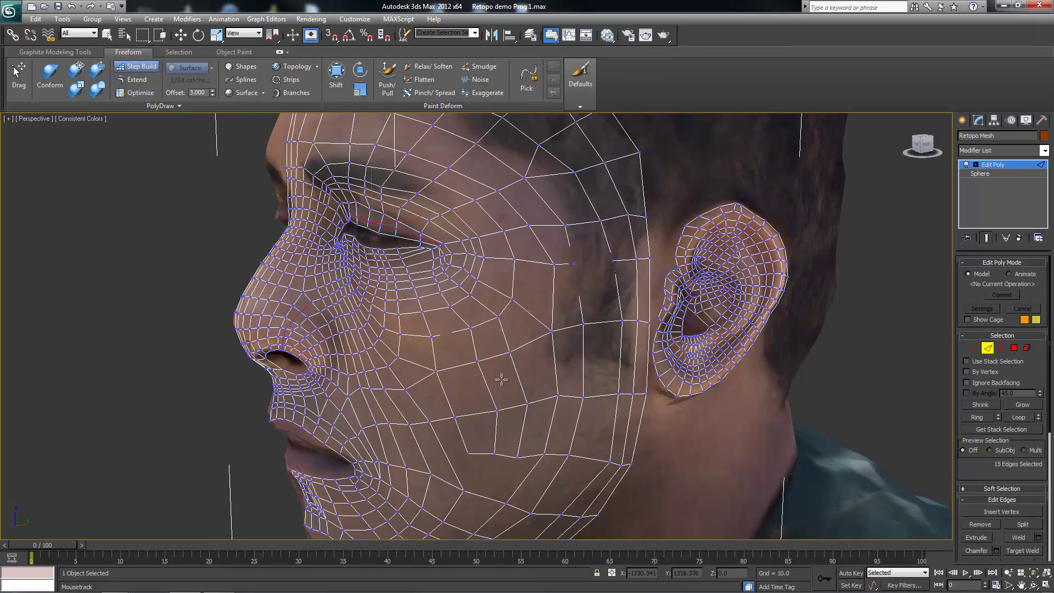
pyautogui.keyDown('alt'); pyautogui.moveTo(557, 336); pyautogui.dragTo(528, 324, button='middle'); pyautogui.keyUp('alt')
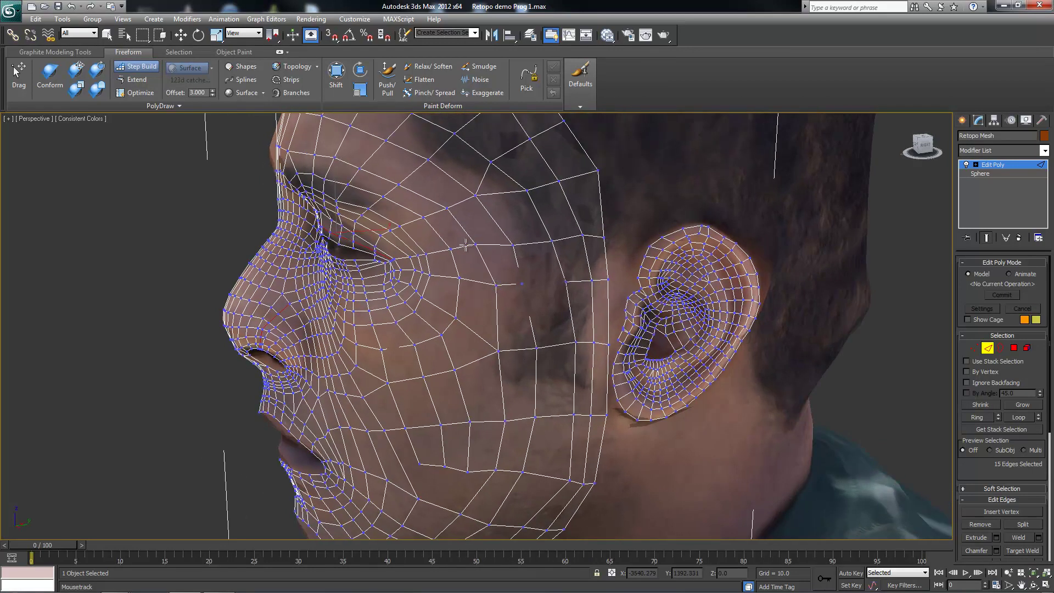
pyautogui.moveTo(474, 371)
pyautogui.keyDown('alt'); pyautogui.mouseDown(button='middle')
pyautogui.moveTo(550, 376)
pyautogui.moveTo(483, 297)
pyautogui.mouseUp(button='middle'); pyautogui.keyUp('alt')
pyautogui.scroll(3, 483, 297)
# Frame the head and drag a cheek vertex so the large quads fit the face
pyautogui.press('z')
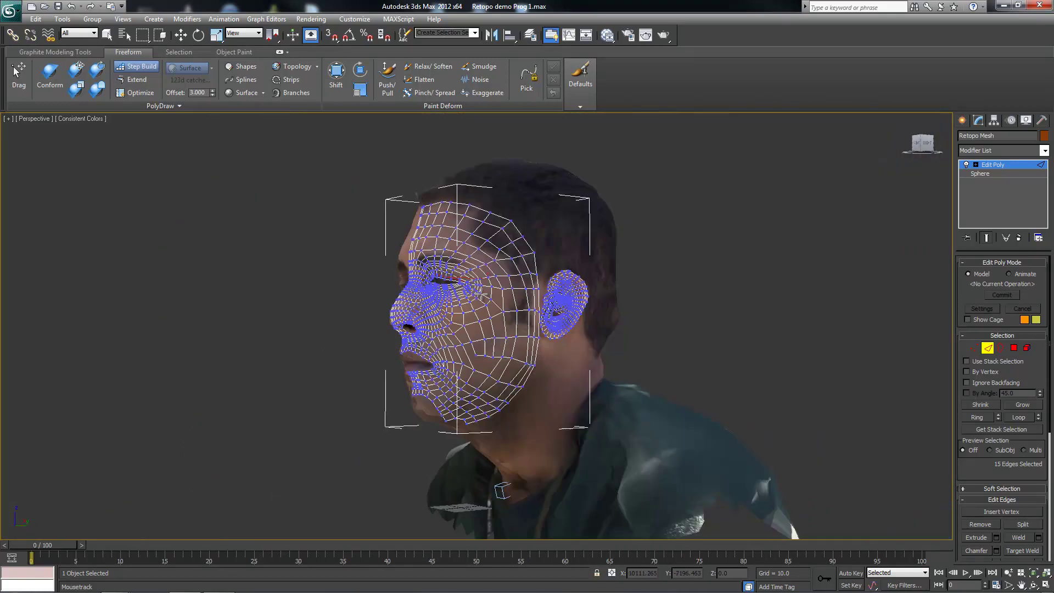
pyautogui.scroll(3, 482, 296)
pyautogui.moveTo(482, 295)
pyautogui.keyDown('alt'); pyautogui.mouseDown(button='middle')
pyautogui.moveTo(468, 397)
pyautogui.moveTo(435, 323)
pyautogui.moveTo(458, 390)
pyautogui.moveTo(443, 412)
pyautogui.mouseUp(button='middle'); pyautogui.keyUp('alt')
pyautogui.scroll(3, 468, 397)
pyautogui.scroll(-3, 469, 398)
pyautogui.scroll(3, 454, 357)
pyautogui.scroll(2, 487, 404)
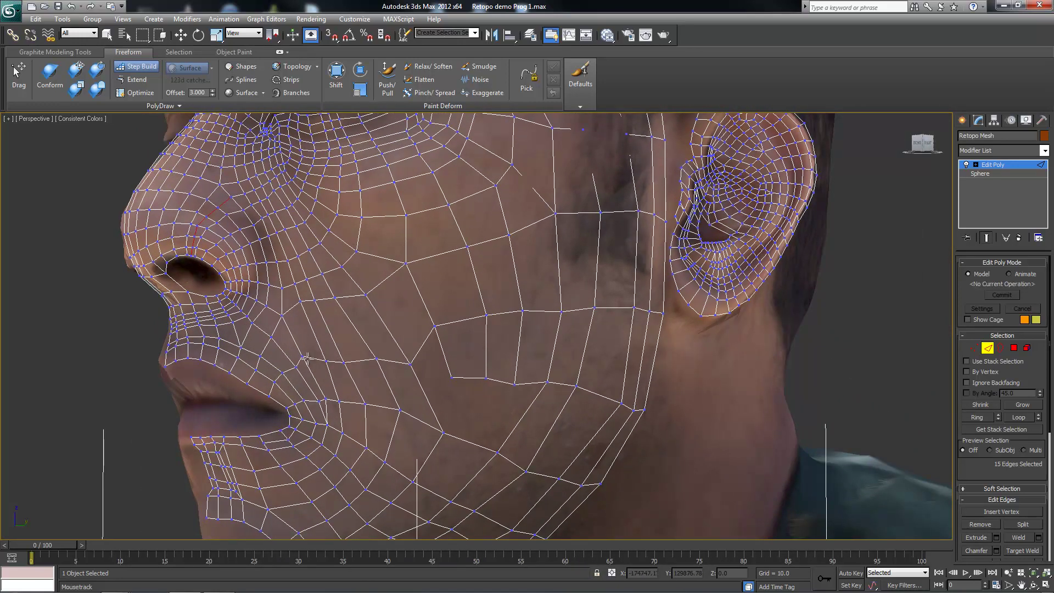
pyautogui.click(345, 362)
pyautogui.moveTo(264, 356); pyautogui.dragTo(269, 363)
pyautogui.keyDown('alt'); pyautogui.moveTo(423, 391); pyautogui.dragTo(454, 366, button='middle'); pyautogui.keyUp('alt')
pyautogui.moveTo(498, 295)
pyautogui.keyDown('alt'); pyautogui.mouseDown(button='middle')
pyautogui.moveTo(530, 217)
pyautogui.moveTo(522, 418)
pyautogui.moveTo(548, 407)
pyautogui.moveTo(431, 337)
pyautogui.mouseUp(button='middle'); pyautogui.keyUp('alt')
pyautogui.rightClick(431, 337)
# Cut from the mouth corner and extend new polygons across the lower cheek
pyautogui.click(442, 333)
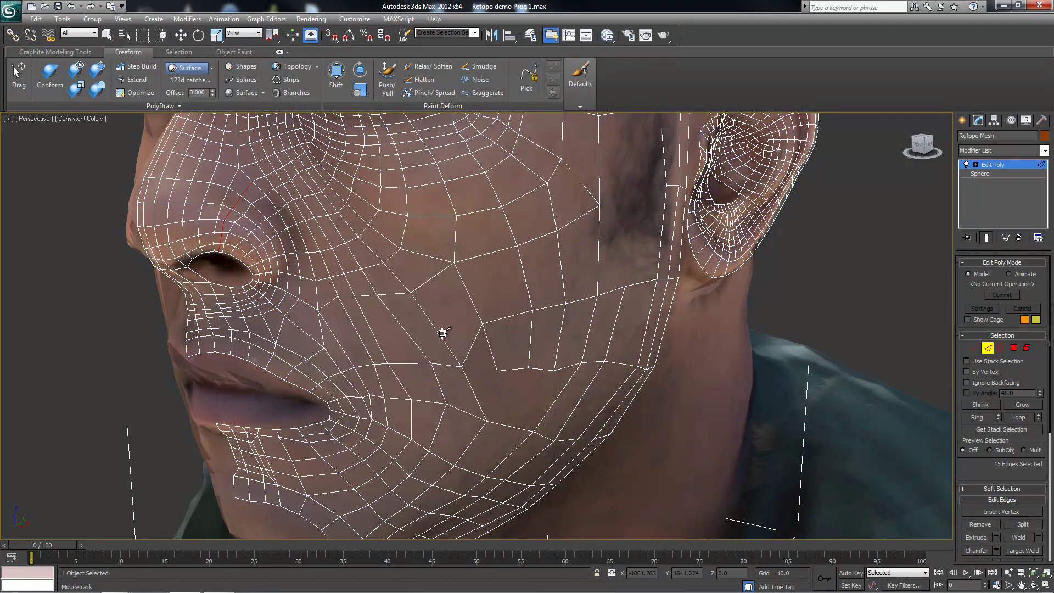
pyautogui.scroll(2, 380, 354)
pyautogui.scroll(3, 453, 397)
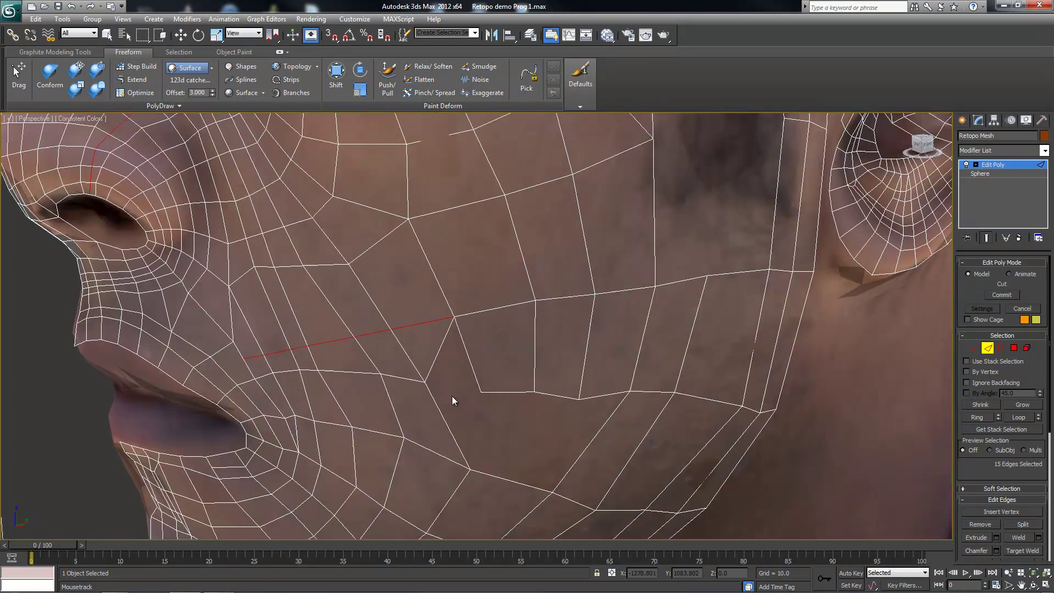
pyautogui.click(136, 68)
pyautogui.keyDown('shift'); pyautogui.moveTo(434, 322); pyautogui.dragTo(464, 388); pyautogui.keyUp('shift')
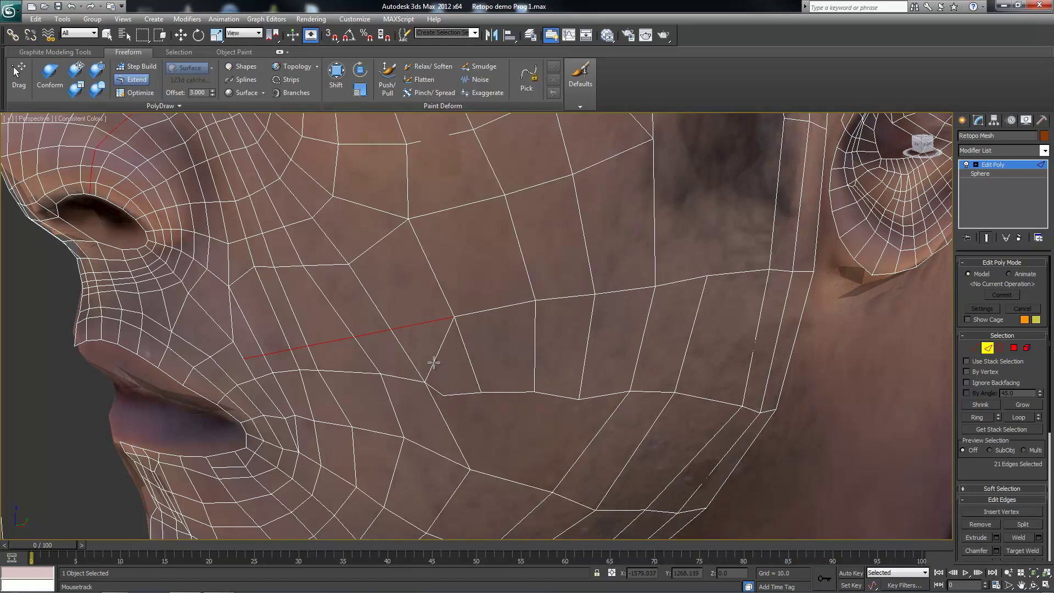
# Reposition a cheek edge near the mouth, deselect it, and activate the Freeform Drag brush
pyautogui.press('w')
pyautogui.click(466, 397)
pyautogui.scroll(-2, 466, 397)
pyautogui.press('1')
pyautogui.scroll(-4, 439, 379)
pyautogui.scroll(-2, 393, 341)
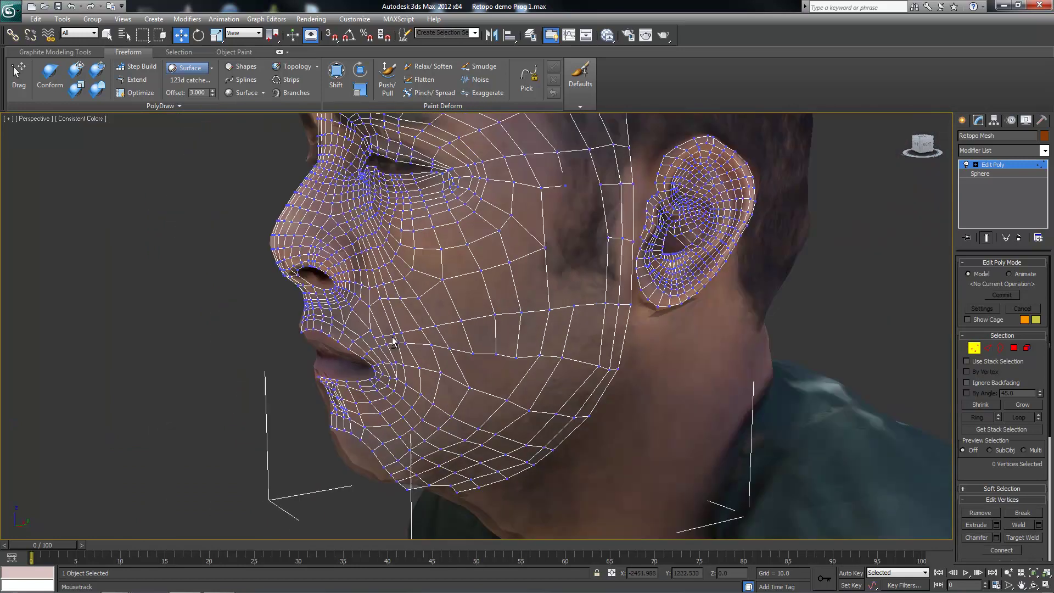
pyautogui.scroll(2, 392, 341)
pyautogui.scroll(2, 373, 344)
pyautogui.press('2')
pyautogui.scroll(2, 330, 346)
pyautogui.press('q')
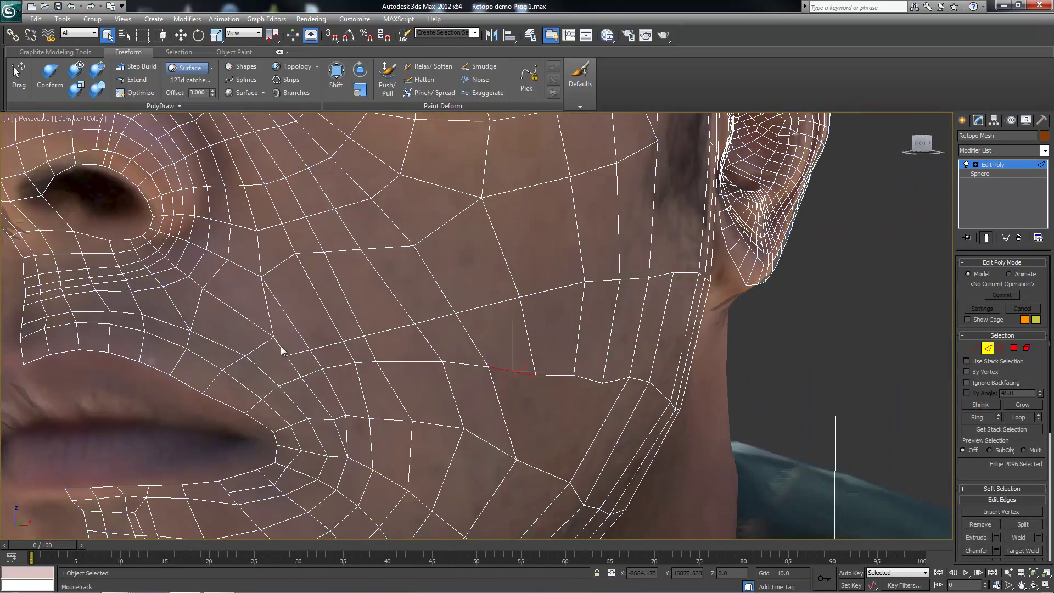
pyautogui.click(236, 313)
pyautogui.scroll(-4, 315, 325)
pyautogui.scroll(2, 385, 369)
pyautogui.scroll(2, 329, 329)
pyautogui.click(19, 72)
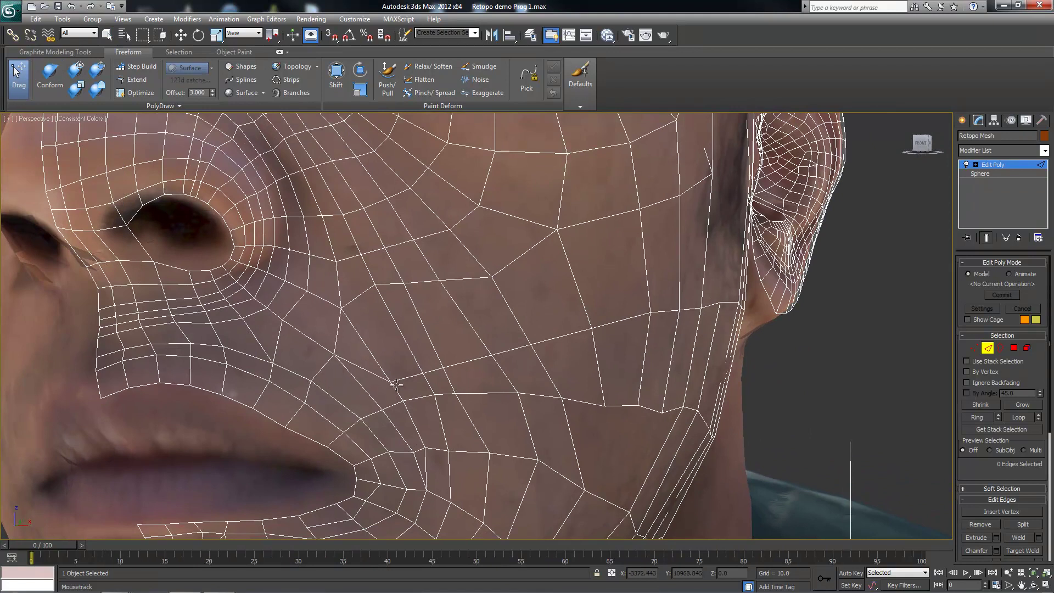
pyautogui.moveTo(472, 308)
pyautogui.keyDown('alt'); pyautogui.mouseDown(button='middle')
pyautogui.moveTo(401, 397)
pyautogui.moveTo(428, 361)
pyautogui.mouseUp(button='middle'); pyautogui.keyUp('alt')
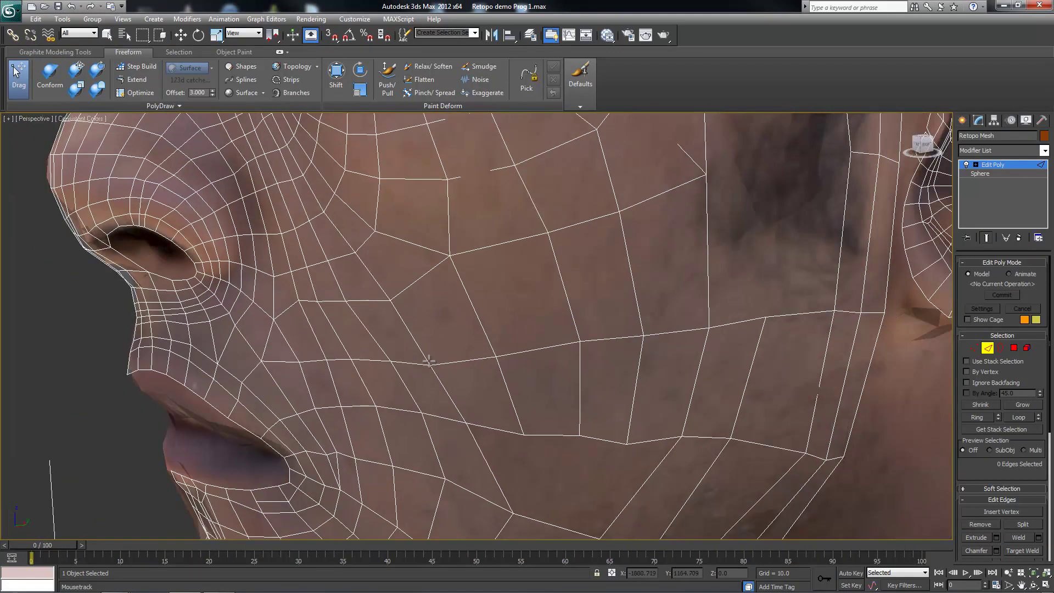
pyautogui.scroll(-5, 429, 360)
pyautogui.scroll(2, 484, 383)
pyautogui.moveTo(476, 392)
pyautogui.keyDown('alt'); pyautogui.mouseDown(button='middle')
pyautogui.moveTo(455, 387)
pyautogui.moveTo(477, 401)
pyautogui.mouseUp(button='middle'); pyautogui.keyUp('alt')
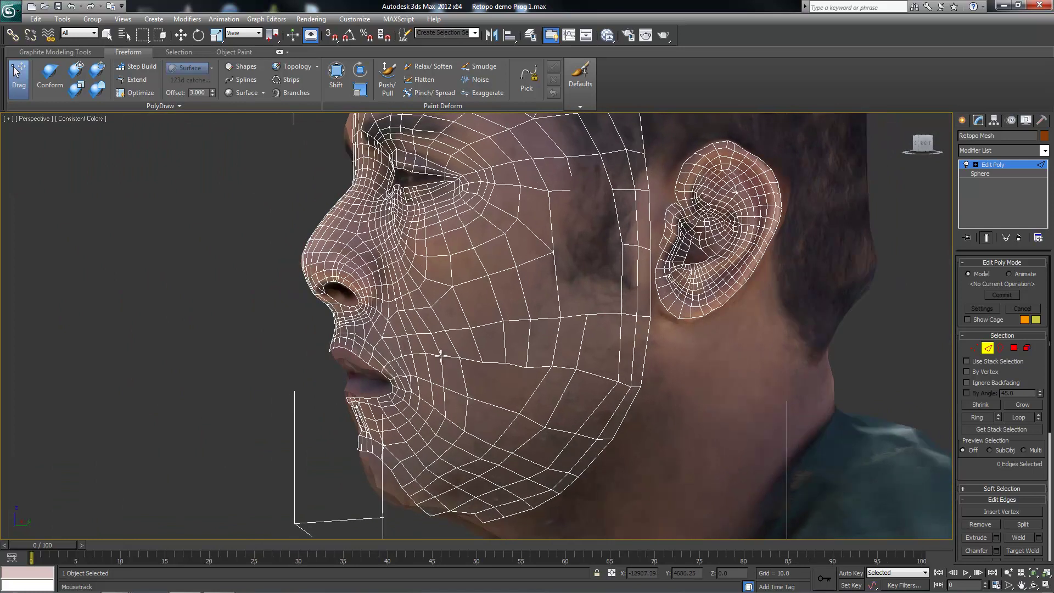
pyautogui.moveTo(462, 357)
pyautogui.keyDown('alt'); pyautogui.mouseDown(button='middle')
pyautogui.moveTo(522, 365)
pyautogui.moveTo(483, 329)
pyautogui.mouseUp(button='middle'); pyautogui.keyUp('alt')
pyautogui.scroll(-5, 522, 365)
pyautogui.scroll(5, 483, 330)
pyautogui.scroll(3, 456, 299)
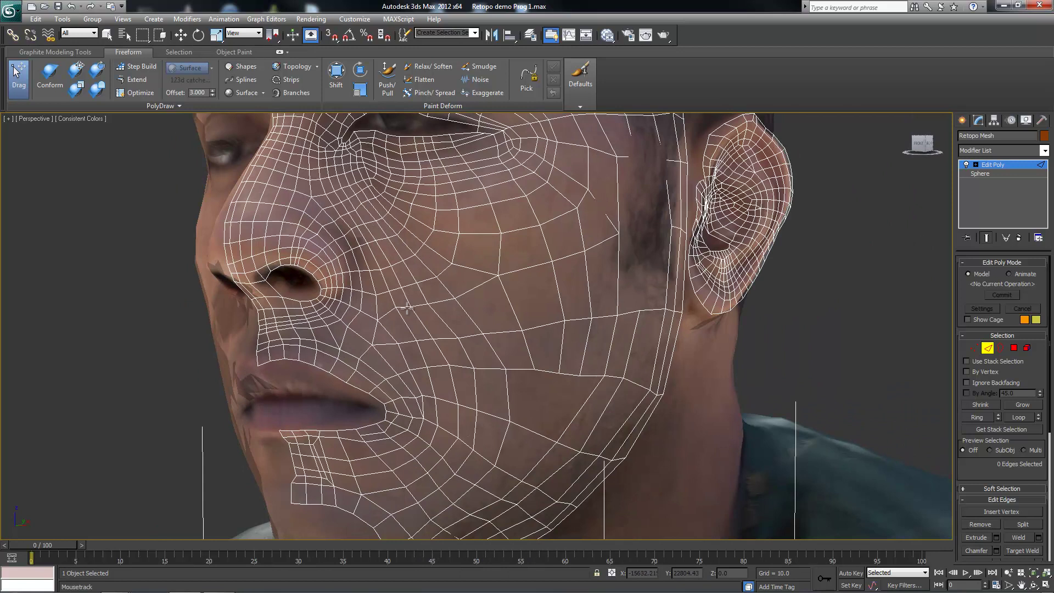
pyautogui.moveTo(378, 316)
pyautogui.keyDown('alt'); pyautogui.mouseDown(button='middle')
pyautogui.moveTo(373, 340)
pyautogui.moveTo(461, 302)
pyautogui.moveTo(495, 316)
pyautogui.mouseUp(button='middle'); pyautogui.keyUp('alt')
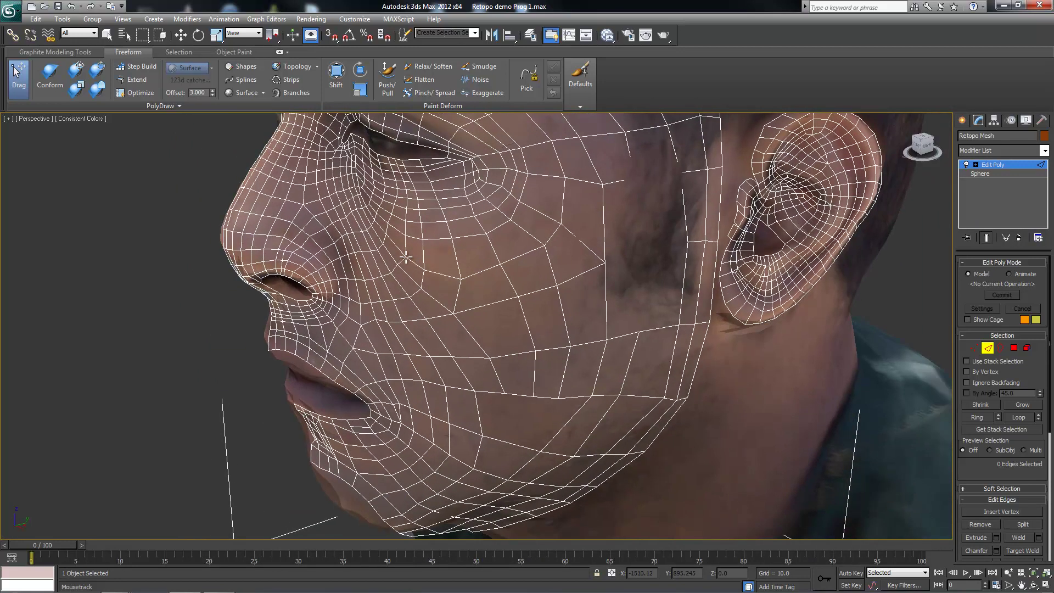
pyautogui.scroll(2, 500, 317)
pyautogui.keyDown('alt'); pyautogui.moveTo(430, 313); pyautogui.dragTo(444, 362, button='middle'); pyautogui.keyUp('alt')
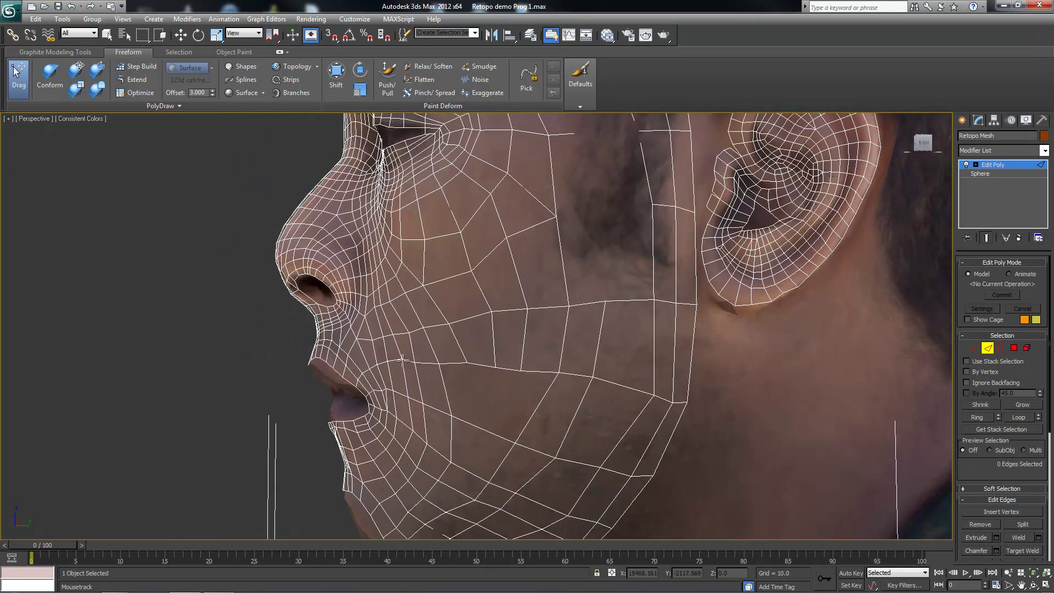
pyautogui.scroll(-2, 403, 358)
pyautogui.scroll(-1, 482, 329)
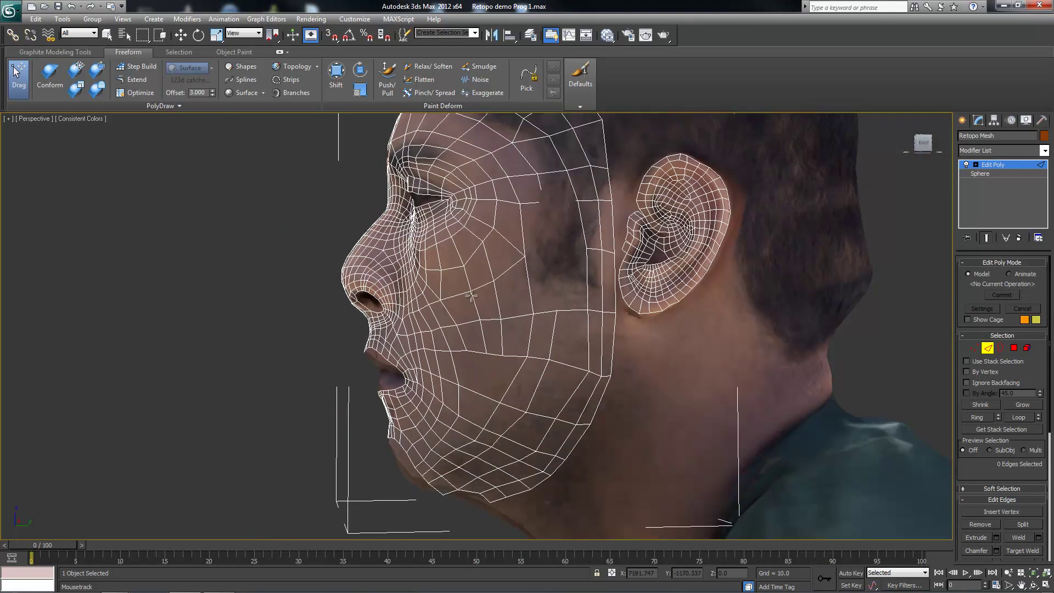
pyautogui.scroll(-1, 471, 295)
pyautogui.scroll(-2, 501, 337)
pyautogui.scroll(3, 501, 337)
pyautogui.moveTo(500, 337)
pyautogui.keyDown('alt'); pyautogui.mouseDown(button='middle')
pyautogui.moveTo(503, 329)
pyautogui.moveTo(496, 349)
pyautogui.moveTo(560, 343)
pyautogui.moveTo(483, 423)
pyautogui.mouseUp(button='middle'); pyautogui.keyUp('alt')
pyautogui.scroll(-2, 460, 347)
pyautogui.scroll(3, 477, 433)
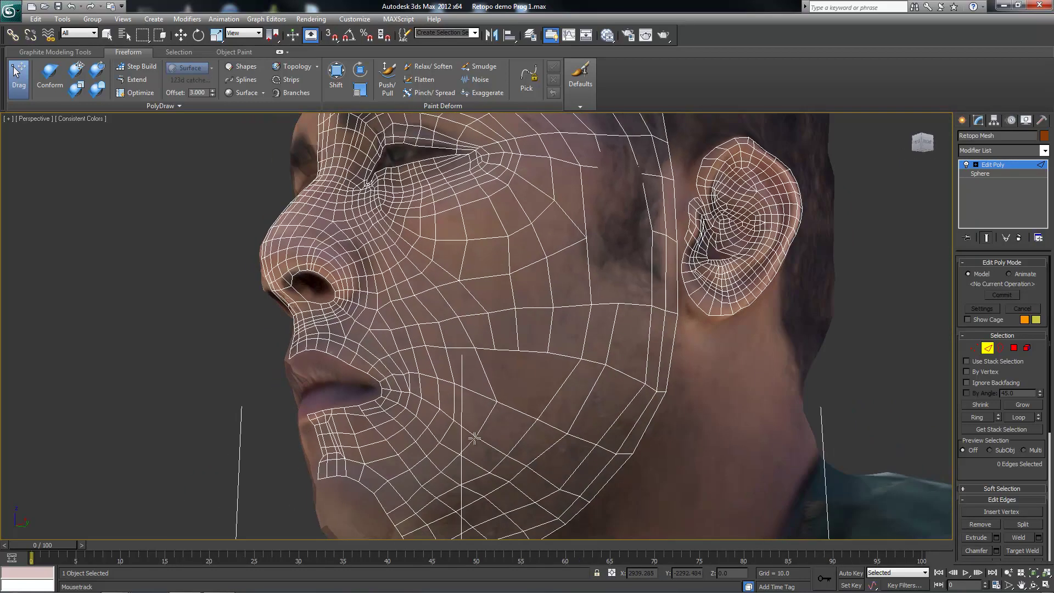
pyautogui.moveTo(439, 467)
pyautogui.keyDown('alt'); pyautogui.mouseDown(button='middle')
pyautogui.moveTo(505, 434)
pyautogui.moveTo(525, 384)
pyautogui.moveTo(513, 430)
pyautogui.moveTo(498, 388)
pyautogui.mouseUp(button='middle'); pyautogui.keyUp('alt')
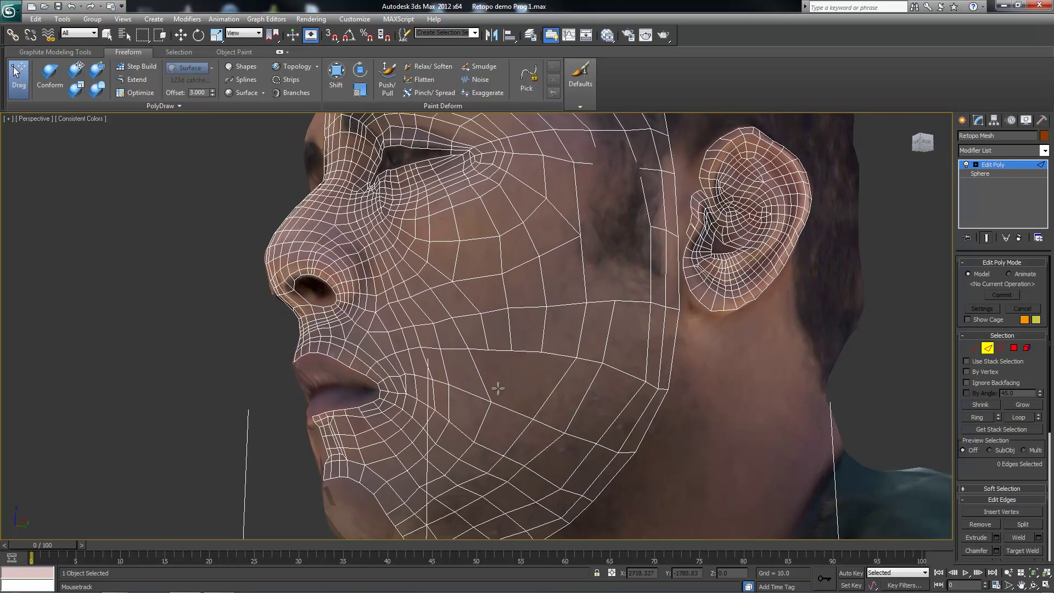
pyautogui.press('w')
pyautogui.click(526, 422)
# Select the lower cheek edge loop, briefly try Step Build, then exit and clear the selection
pyautogui.doubleClick(522, 417)
pyautogui.rightClick(519, 412)
pyautogui.click(505, 445)
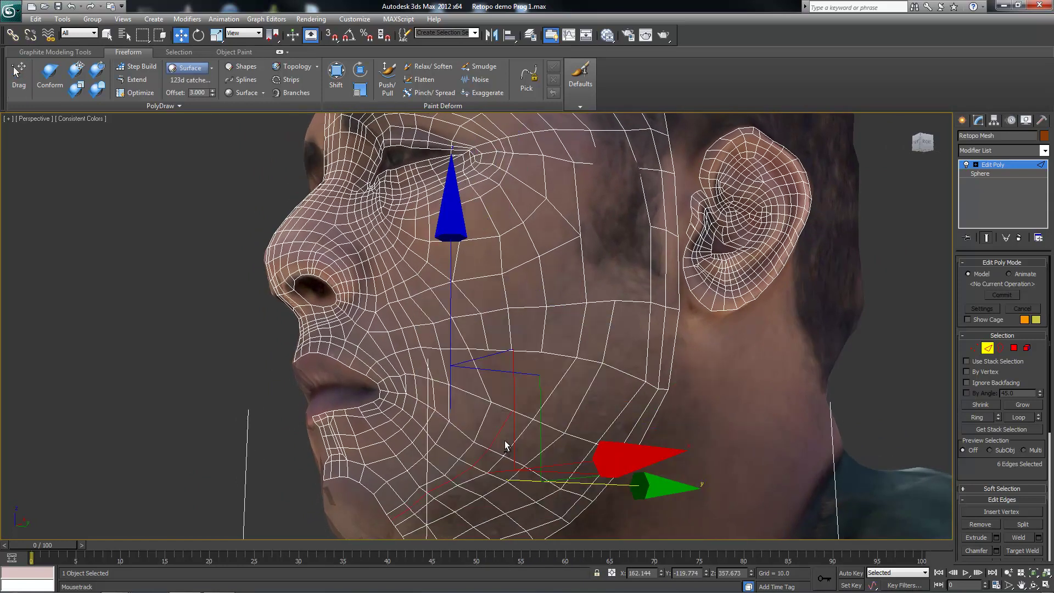
pyautogui.keyDown('alt'); pyautogui.moveTo(506, 444); pyautogui.dragTo(537, 389, button='middle'); pyautogui.keyUp('alt')
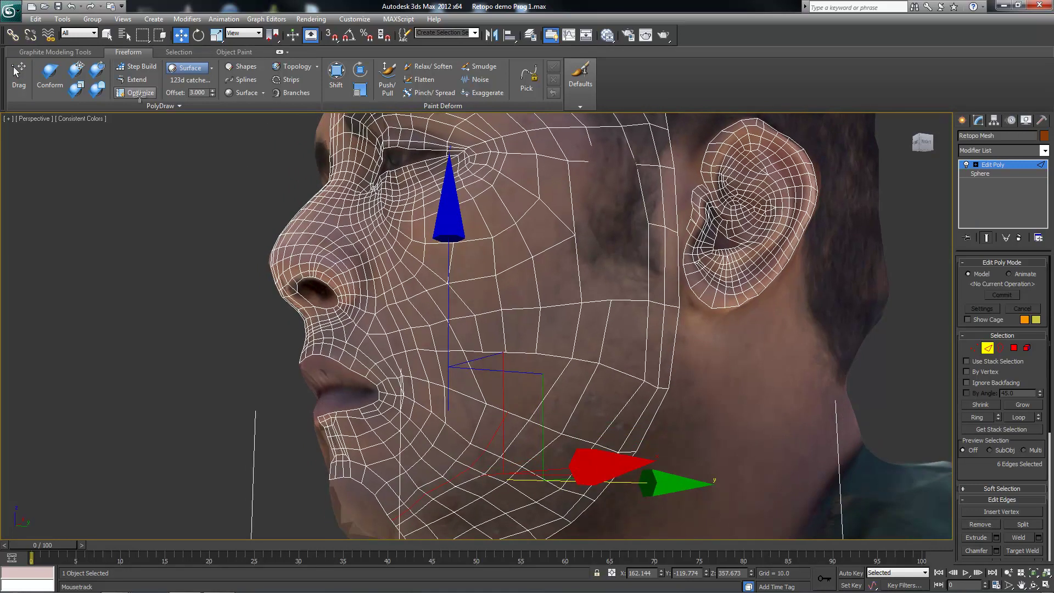
pyautogui.press('s')
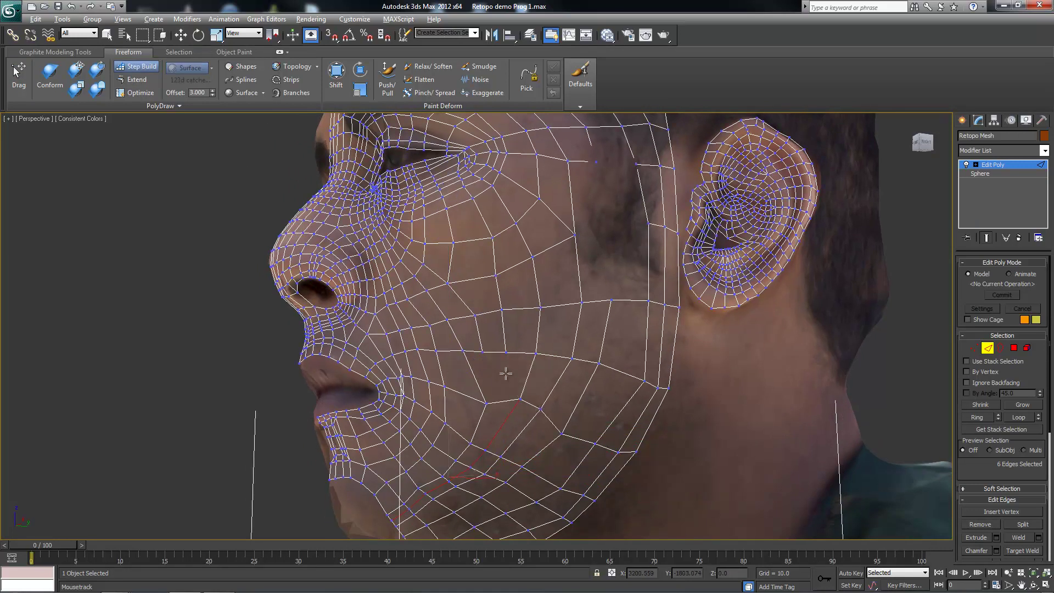
pyautogui.keyDown('alt'); pyautogui.moveTo(499, 360); pyautogui.dragTo(510, 404, button='middle'); pyautogui.keyUp('alt')
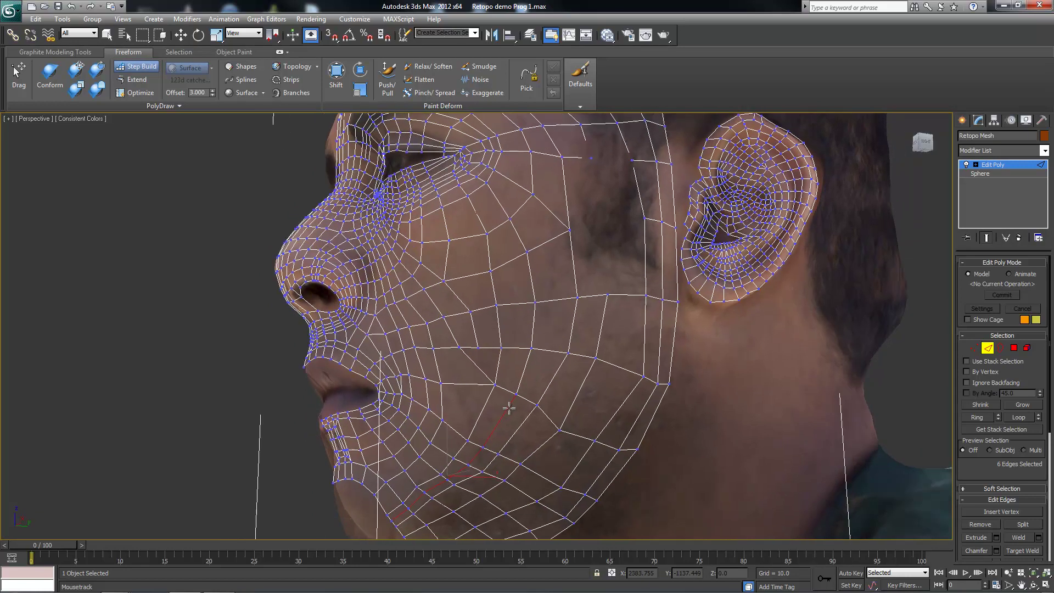
pyautogui.scroll(-3, 511, 405)
pyautogui.scroll(3, 557, 433)
pyautogui.rightClick(563, 425)
pyautogui.moveTo(563, 424)
pyautogui.keyDown('alt'); pyautogui.mouseDown(button='middle')
pyautogui.moveTo(480, 390)
pyautogui.moveTo(527, 409)
pyautogui.mouseUp(button='middle'); pyautogui.keyUp('alt')
pyautogui.scroll(3, 492, 403)
# Switch to Polygon mode with nothing selected and ready the Transform Conform brush over the cheek
pyautogui.press('4')
pyautogui.press('q')
pyautogui.click(492, 404)
pyautogui.hotkey('ctrl', 'd')
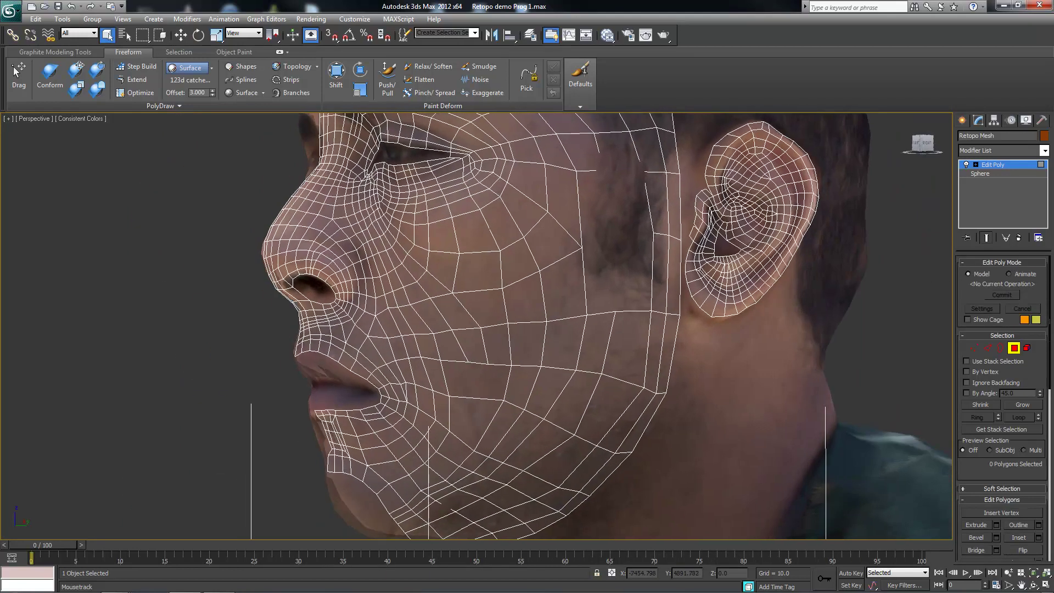
pyautogui.click(97, 88)
pyautogui.moveTo(483, 472)
pyautogui.keyDown('alt'); pyautogui.mouseDown(button='middle')
pyautogui.moveTo(486, 481)
pyautogui.moveTo(540, 425)
pyautogui.moveTo(467, 393)
pyautogui.moveTo(472, 354)
pyautogui.moveTo(482, 353)
pyautogui.moveTo(153, 176)
pyautogui.mouseUp(button='middle'); pyautogui.keyUp('alt')
pyautogui.scroll(3, 455, 388)
pyautogui.scroll(3, 482, 377)
pyautogui.scroll(2, 526, 363)
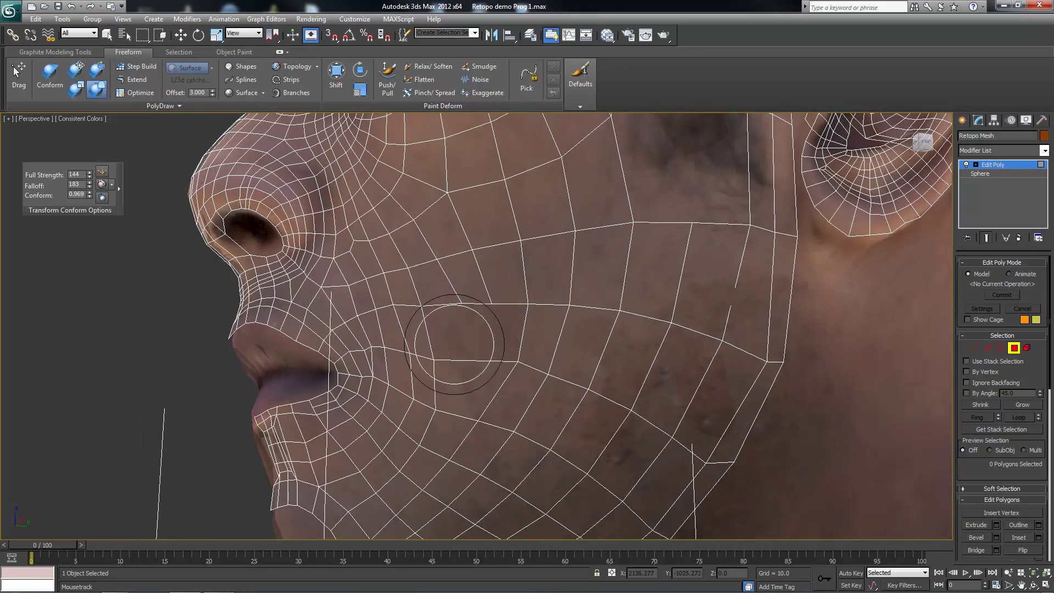
# Connect the cheek edge loop with 2 segments, adding two new loops near the jaw
pyautogui.press('2')
pyautogui.press('w')
pyautogui.doubleClick(482, 363)
pyautogui.keyDown('alt'); pyautogui.moveTo(461, 356); pyautogui.dragTo(498, 389, button='middle'); pyautogui.keyUp('alt')
pyautogui.rightClick(497, 384)
pyautogui.click(478, 324)
pyautogui.click(480, 375)
# Conform the lower cheek onto the scan at strength 187, falloff 221, conform 1.319
pyautogui.press('s')
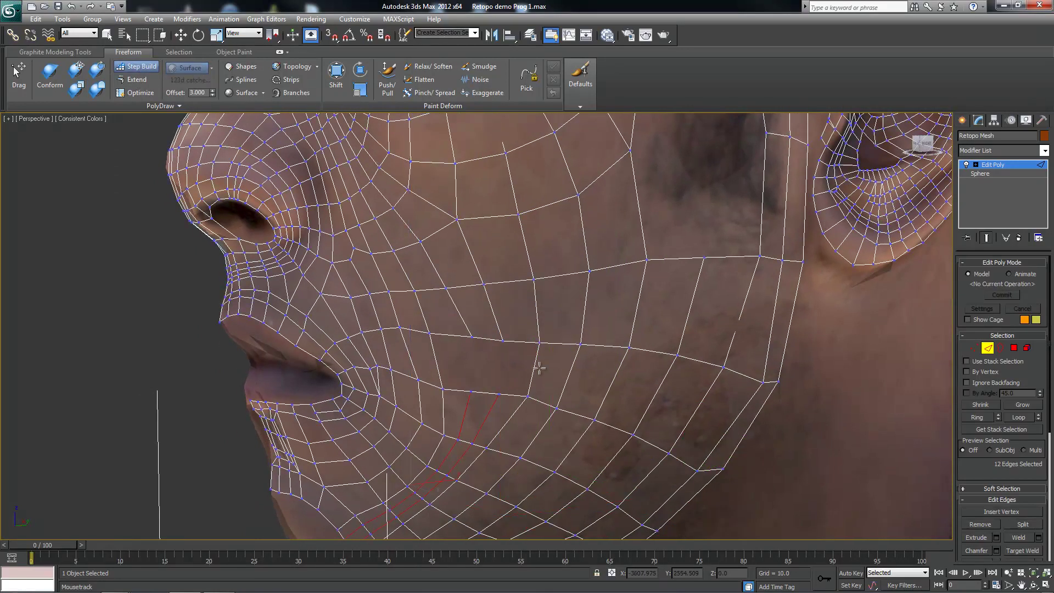
pyautogui.scroll(-3, 472, 357)
pyautogui.keyDown('alt'); pyautogui.moveTo(472, 357); pyautogui.dragTo(463, 345, button='middle'); pyautogui.keyUp('alt')
pyautogui.click(79, 72)
pyautogui.moveTo(384, 329)
pyautogui.keyDown('alt'); pyautogui.mouseDown(button='middle')
pyautogui.moveTo(478, 404)
pyautogui.moveTo(152, 144)
pyautogui.mouseUp(button='middle'); pyautogui.keyUp('alt')
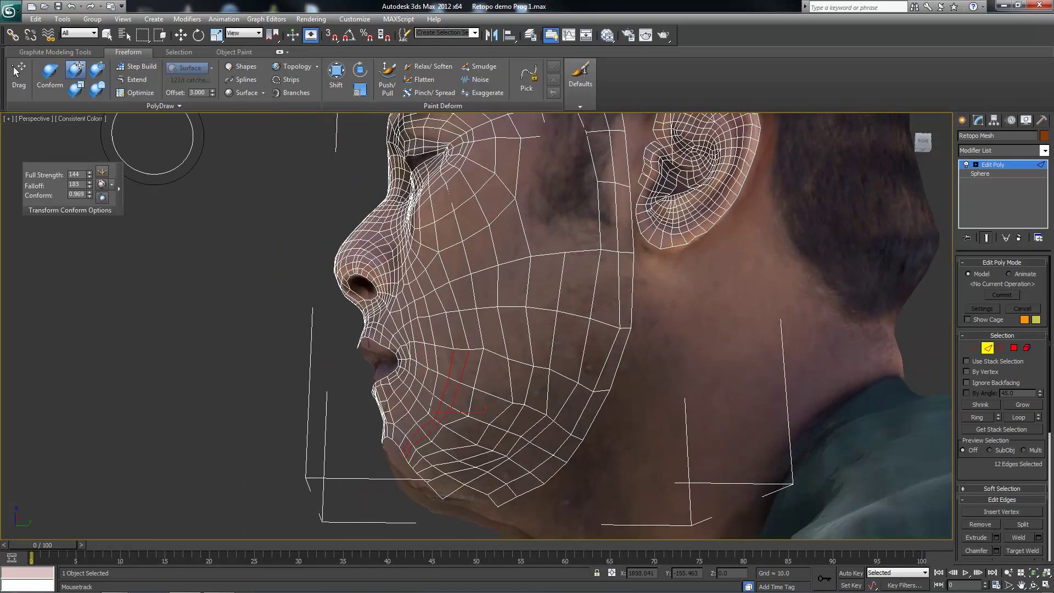
pyautogui.click(50, 77)
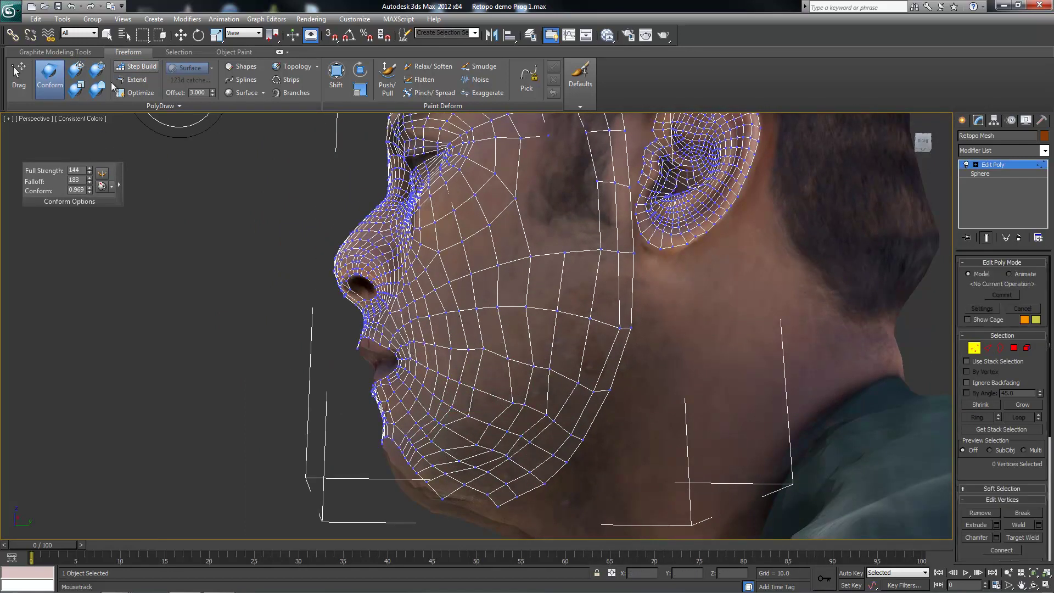
pyautogui.moveTo(511, 385)
pyautogui.keyDown('ctrl'); pyautogui.keyDown('shift'); pyautogui.mouseDown()
pyautogui.moveTo(525, 390)
pyautogui.moveTo(502, 458)
pyautogui.mouseUp(); pyautogui.keyUp('shift'); pyautogui.keyUp('ctrl')
pyautogui.keyDown('alt'); pyautogui.moveTo(411, 310); pyautogui.dragTo(329, 247, button='middle'); pyautogui.keyUp('alt')
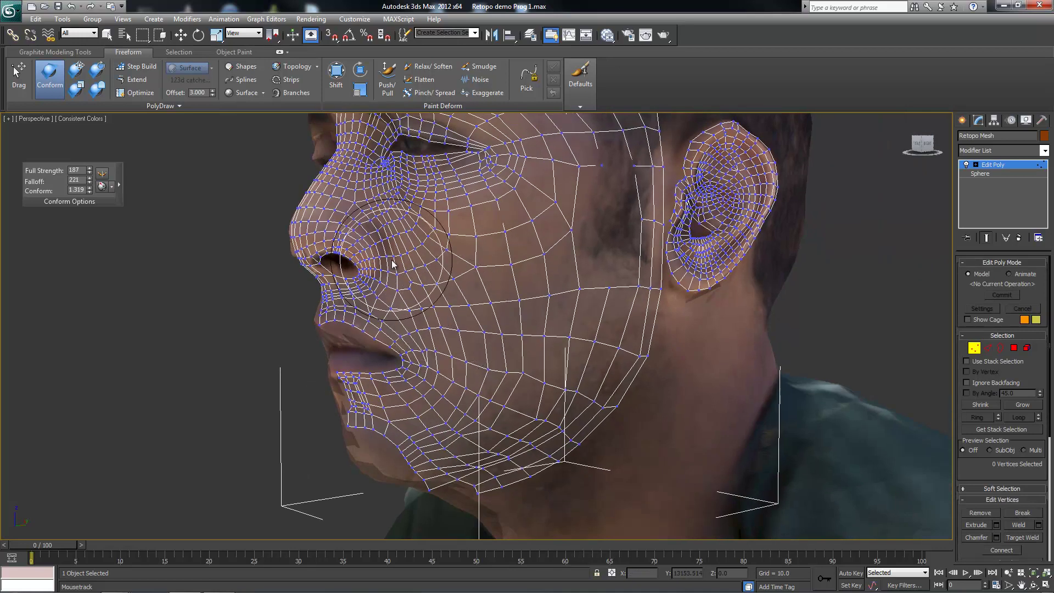
pyautogui.click(97, 88)
pyautogui.moveTo(530, 430)
pyautogui.keyDown('alt'); pyautogui.mouseDown(button='middle')
pyautogui.moveTo(539, 332)
pyautogui.moveTo(522, 346)
pyautogui.mouseUp(button='middle'); pyautogui.keyUp('alt')
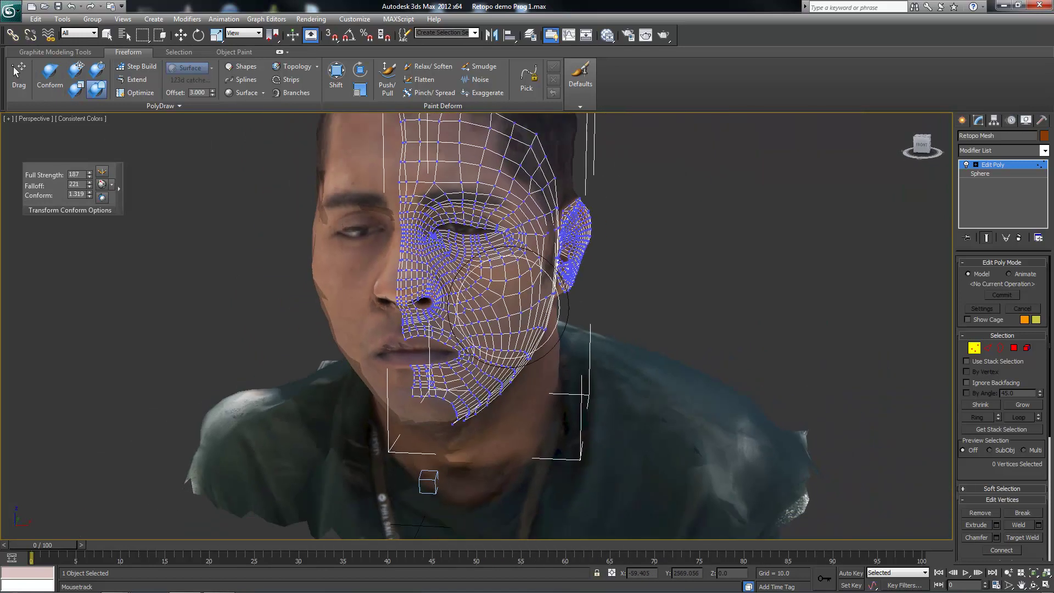
pyautogui.scroll(5, 537, 362)
# Select and clear a cheek edge, then orbit to a profile view of the head
pyautogui.scroll(3, 502, 352)
pyautogui.press('2')
pyautogui.press('w')
pyautogui.click(419, 269)
pyautogui.rightClick(419, 269)
pyautogui.click(489, 309)
pyautogui.scroll(-5, 489, 309)
pyautogui.moveTo(488, 310)
pyautogui.keyDown('alt'); pyautogui.mouseDown(button='middle')
pyautogui.moveTo(422, 289)
pyautogui.moveTo(493, 273)
pyautogui.moveTo(408, 354)
pyautogui.moveTo(479, 340)
pyautogui.moveTo(417, 351)
pyautogui.mouseUp(button='middle'); pyautogui.keyUp('alt')
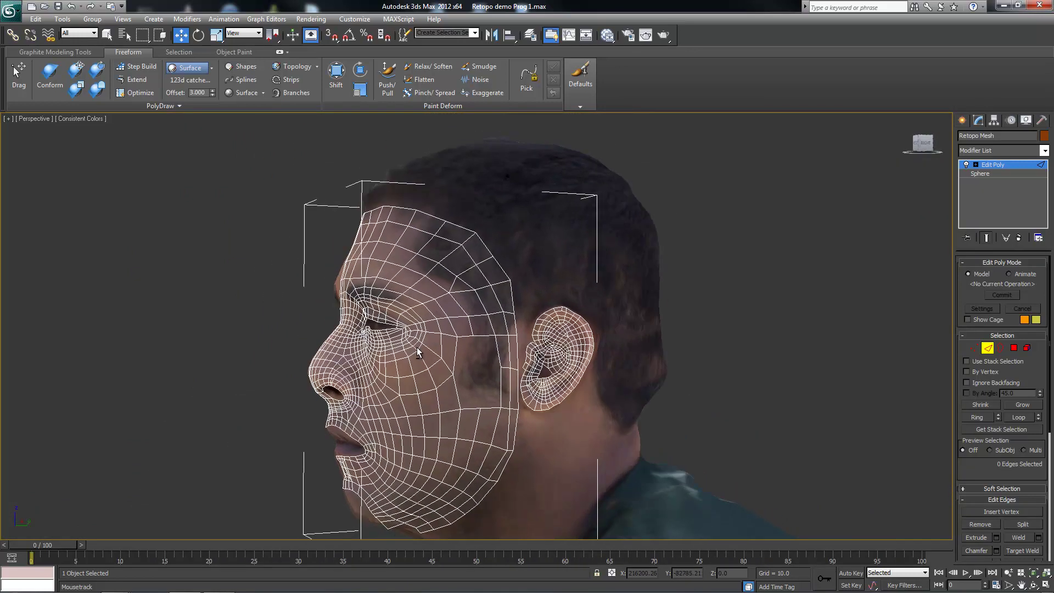
pyautogui.scroll(3, 416, 352)
pyautogui.keyDown('alt'); pyautogui.moveTo(489, 387); pyautogui.dragTo(464, 387, button='middle'); pyautogui.keyUp('alt')
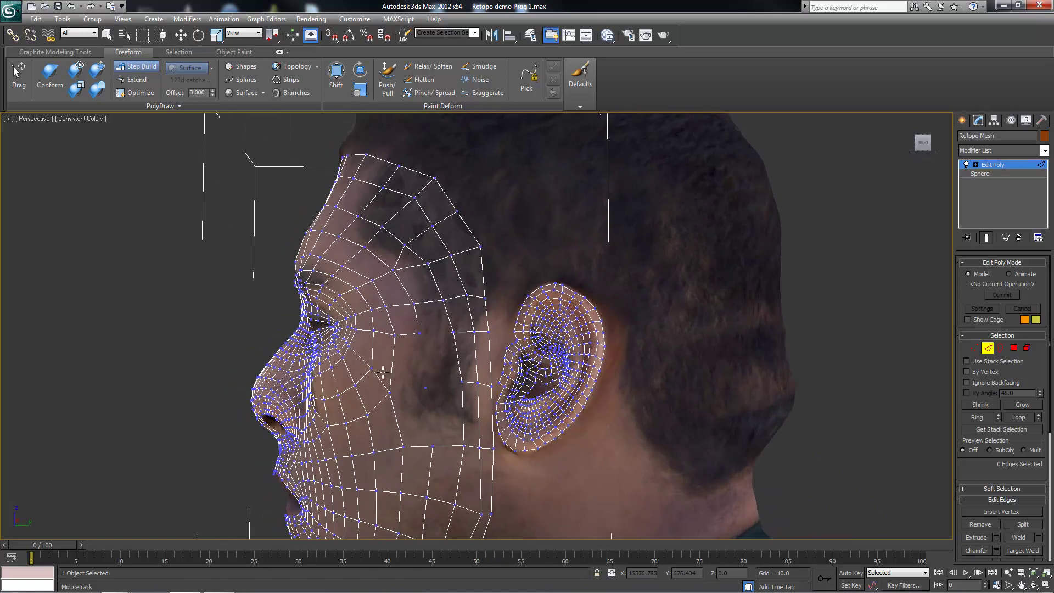
pyautogui.keyDown('alt'); pyautogui.moveTo(457, 428); pyautogui.dragTo(459, 323, button='middle'); pyautogui.keyUp('alt')
# Set the 123d catch scan as the surface and conform the temple area onto it
pyautogui.rightClick(460, 322)
pyautogui.click(449, 312)
pyautogui.click(50, 77)
pyautogui.keyDown('alt'); pyautogui.moveTo(115, 112); pyautogui.dragTo(105, 112, button='middle'); pyautogui.keyUp('alt')
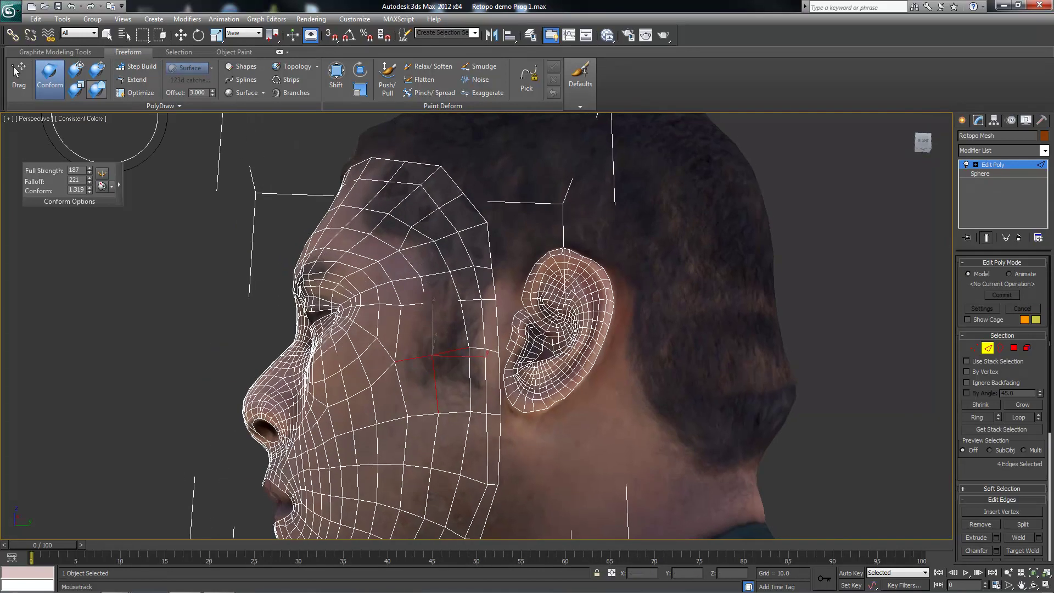
pyautogui.moveTo(411, 349)
pyautogui.keyDown('alt'); pyautogui.mouseDown(button='middle')
pyautogui.moveTo(387, 352)
pyautogui.moveTo(433, 269)
pyautogui.moveTo(349, 264)
pyautogui.mouseUp(button='middle'); pyautogui.keyUp('alt')
pyautogui.press('1')
pyautogui.rightClick(349, 264)
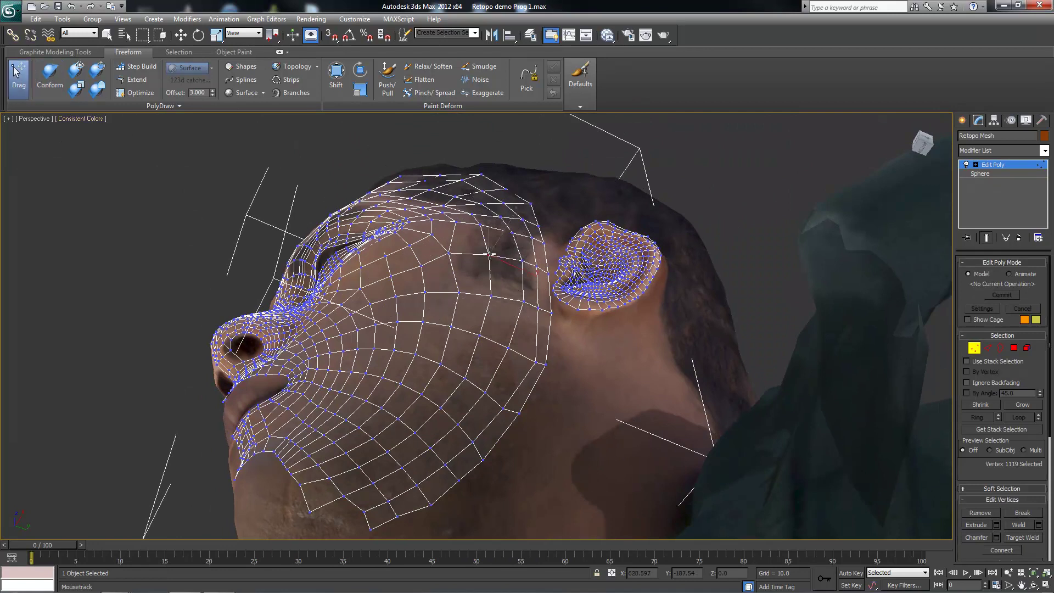
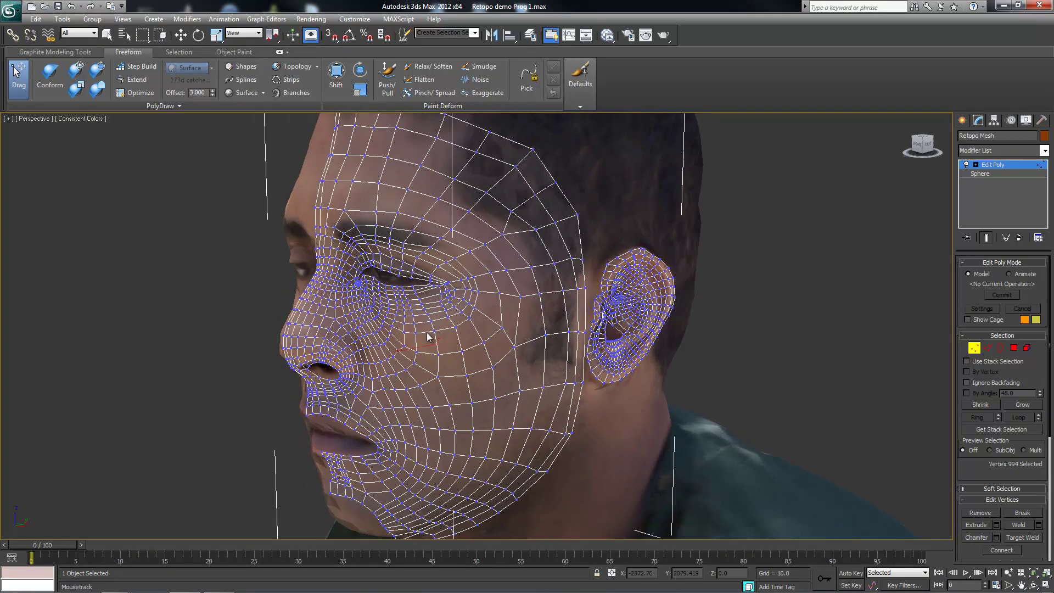
# Activate the Freeform Conform brush, adjust its strength, and conform the mesh over the face
pyautogui.click(96, 89)
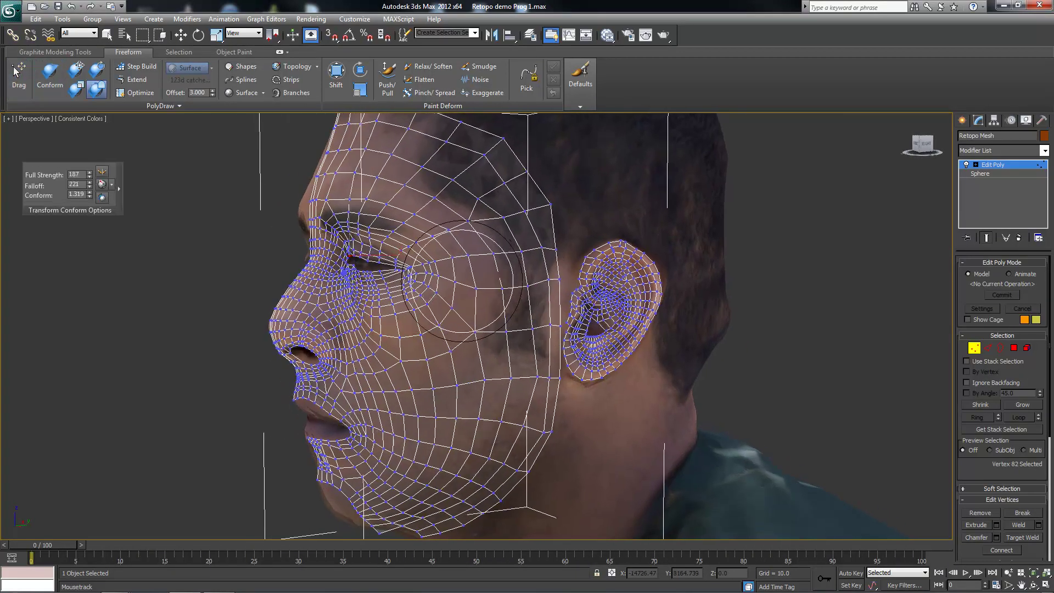
pyautogui.click(75, 69)
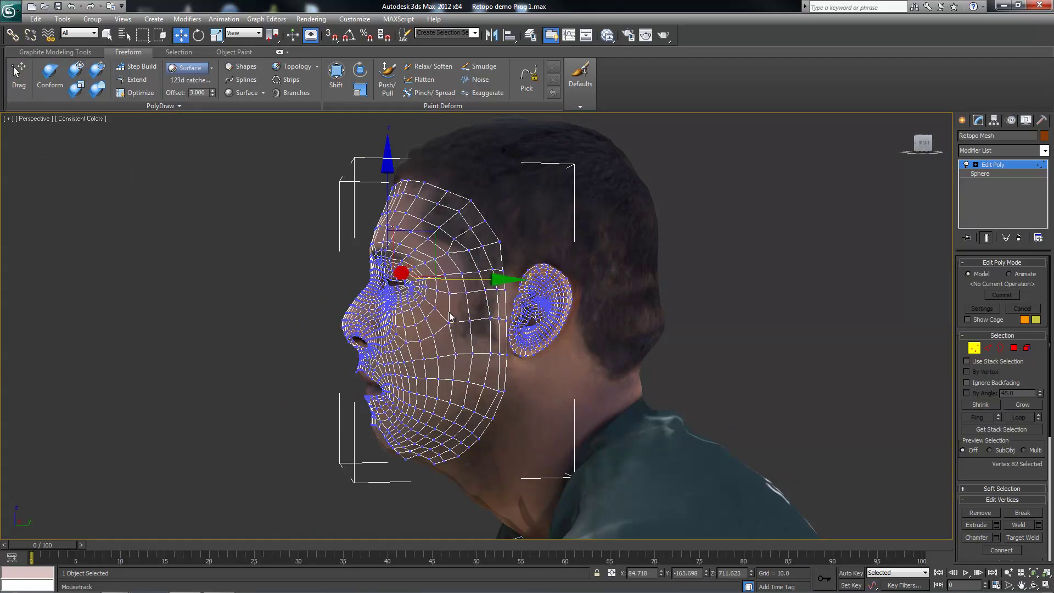
pyautogui.moveTo(90, 209)
pyautogui.keyDown('ctrl'); pyautogui.mouseDown()
pyautogui.moveTo(90, 232)
pyautogui.moveTo(91, 191)
pyautogui.mouseUp(); pyautogui.keyUp('ctrl')
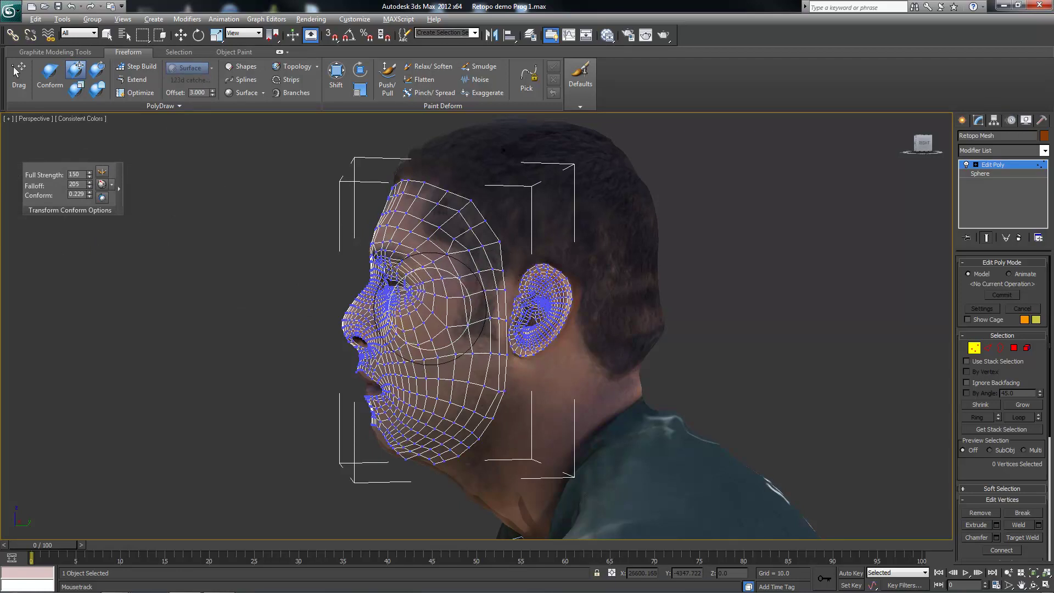
pyautogui.moveTo(453, 300)
pyautogui.keyDown('alt'); pyautogui.mouseDown(button='middle')
pyautogui.moveTo(510, 322)
pyautogui.moveTo(544, 307)
pyautogui.moveTo(474, 290)
pyautogui.moveTo(378, 317)
pyautogui.moveTo(494, 320)
pyautogui.mouseUp(button='middle'); pyautogui.keyUp('alt')
pyautogui.scroll(-3, 505, 297)
pyautogui.scroll(4, 505, 285)
pyautogui.scroll(2, 506, 279)
pyautogui.scroll(3, 494, 320)
pyautogui.scroll(2, 493, 319)
pyautogui.scroll(2, 496, 313)
pyautogui.scroll(-5, 494, 316)
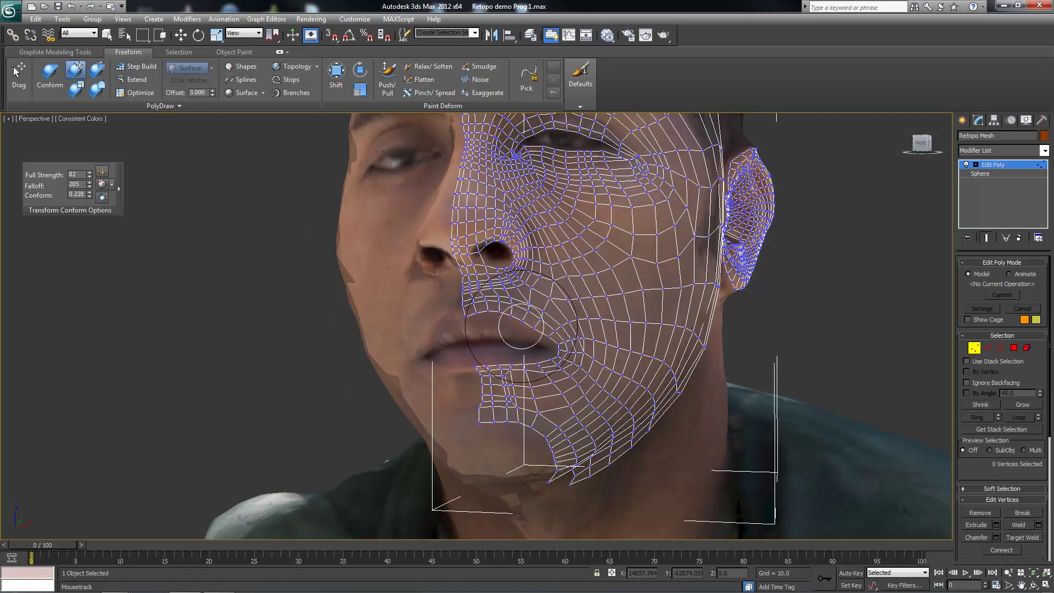
pyautogui.scroll(6, 489, 353)
# Cut a new edge into the retopology mesh at the mouth corner
pyautogui.rightClick(483, 337)
pyautogui.rightClick(483, 316)
pyautogui.click(571, 312)
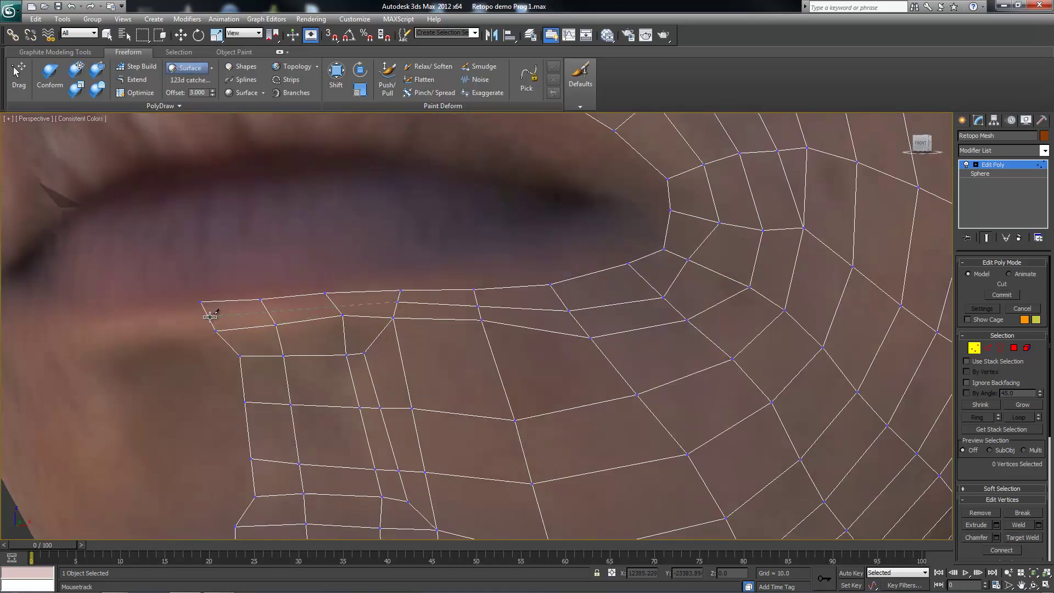
pyautogui.scroll(-2, 315, 308)
pyautogui.scroll(-4, 341, 322)
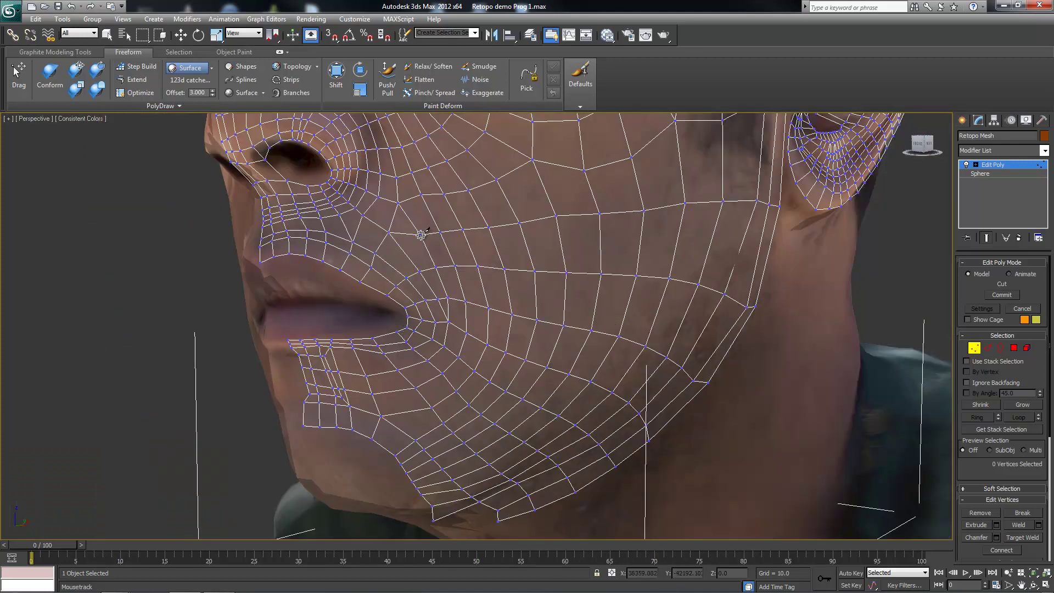
pyautogui.rightClick(373, 288)
# Switch the retopology mesh to Edge sub-object level
pyautogui.rightClick(404, 230)
pyautogui.click(352, 149)
pyautogui.scroll(2, 494, 324)
pyautogui.scroll(1, 471, 318)
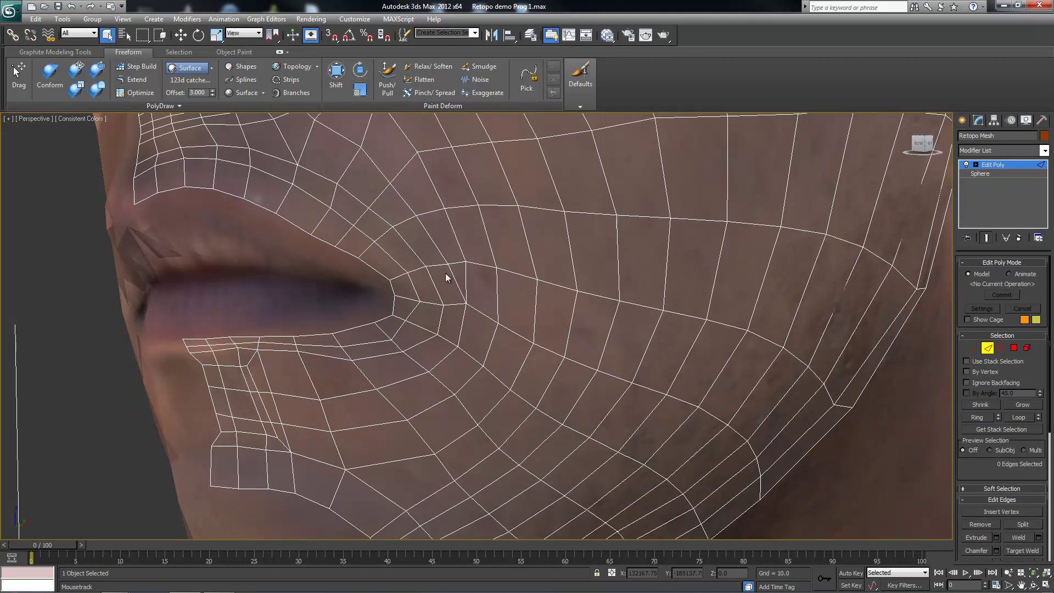
pyautogui.scroll(-2, 456, 291)
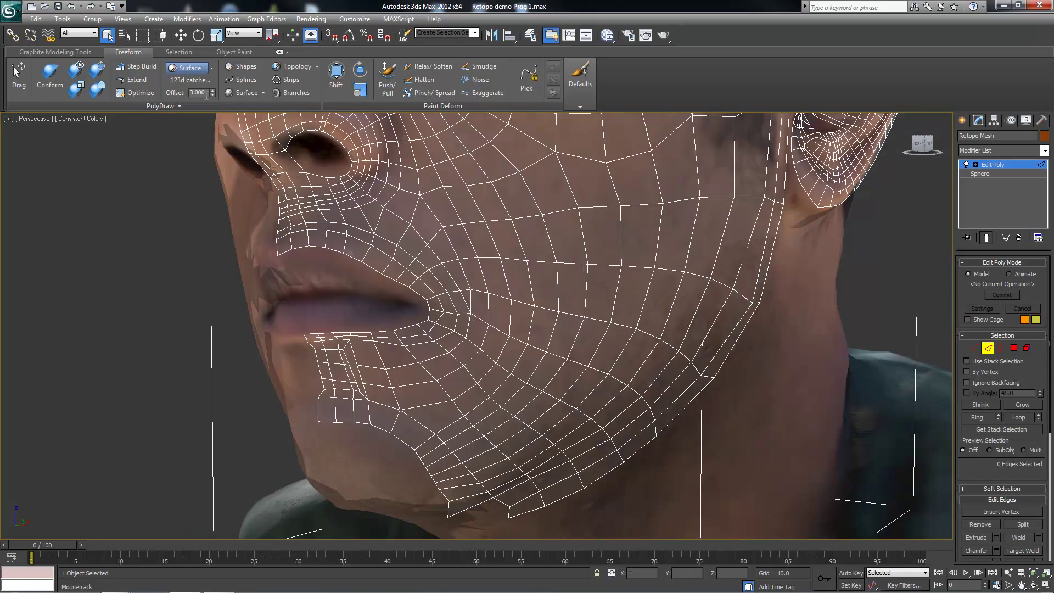
pyautogui.rightClick(467, 291)
pyautogui.click(476, 290)
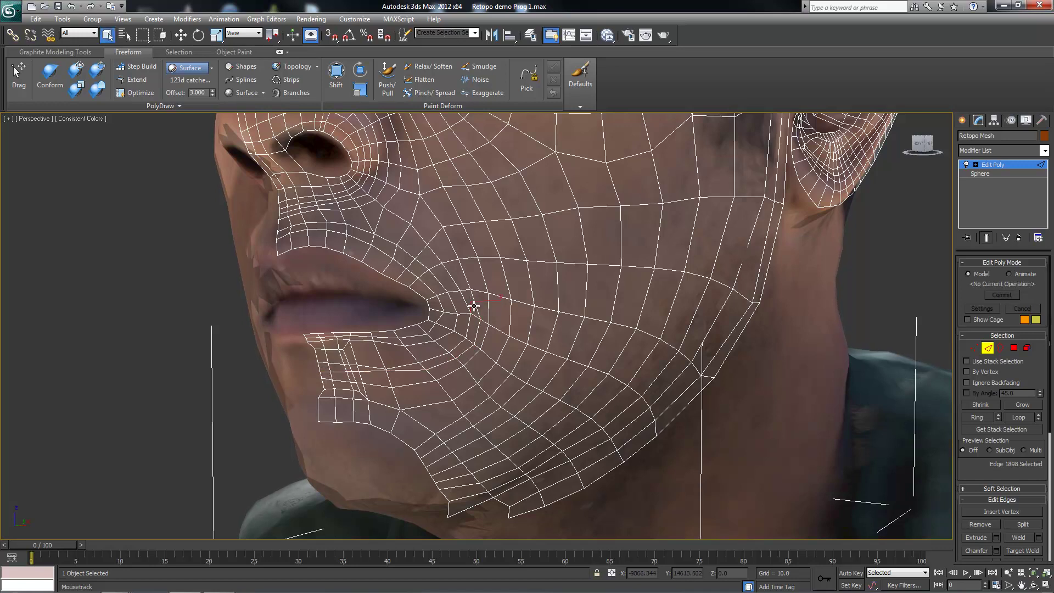
# Reactivate Conform and brush the chin loops from a near-front view
pyautogui.click(96, 88)
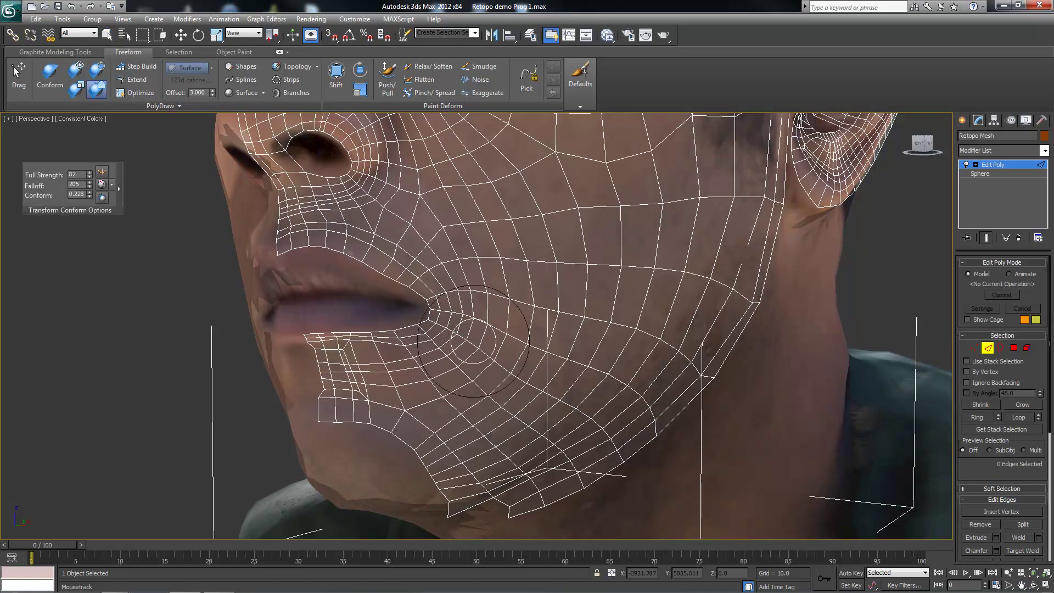
pyautogui.scroll(-2, 429, 398)
pyautogui.keyDown('alt'); pyautogui.moveTo(428, 398); pyautogui.dragTo(516, 336, button='middle'); pyautogui.keyUp('alt')
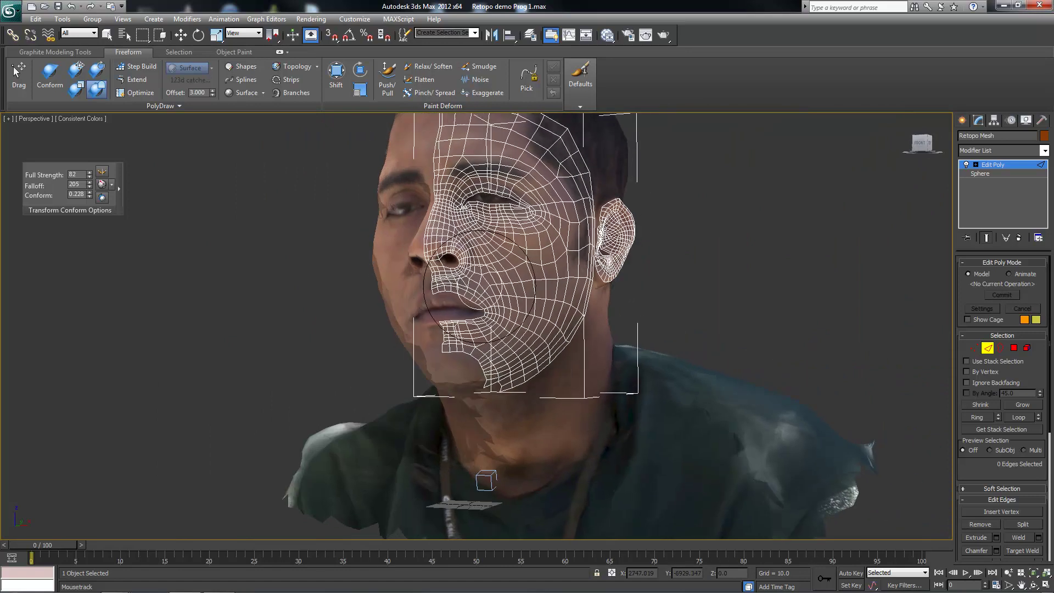
pyautogui.scroll(3, 516, 336)
pyautogui.scroll(3, 459, 376)
pyautogui.scroll(1, 470, 318)
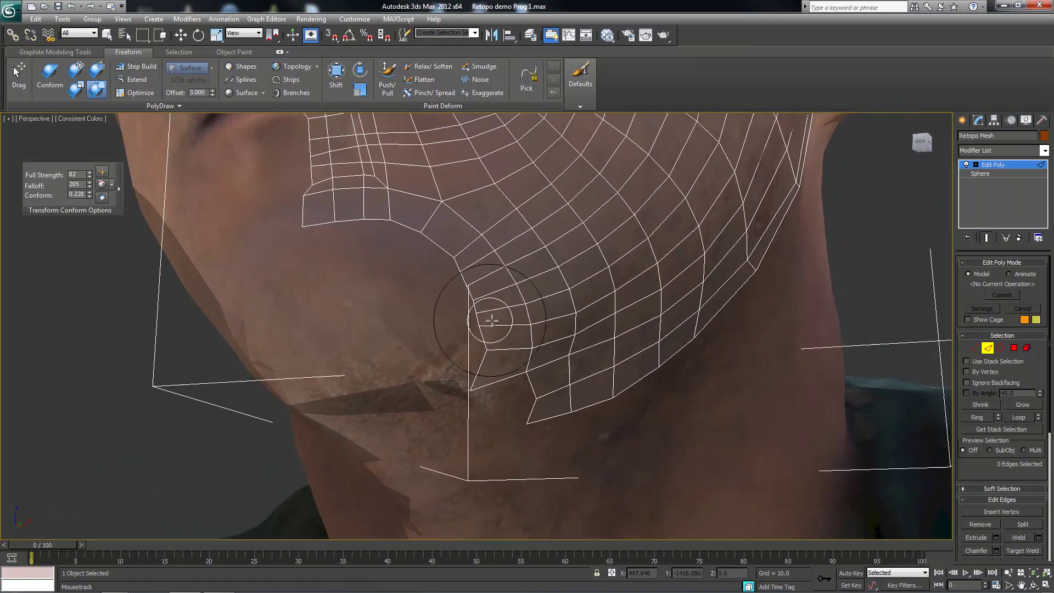
# Use Freeform Extend to pull a quad strip from the chin border down the neck toward the collar
pyautogui.click(136, 79)
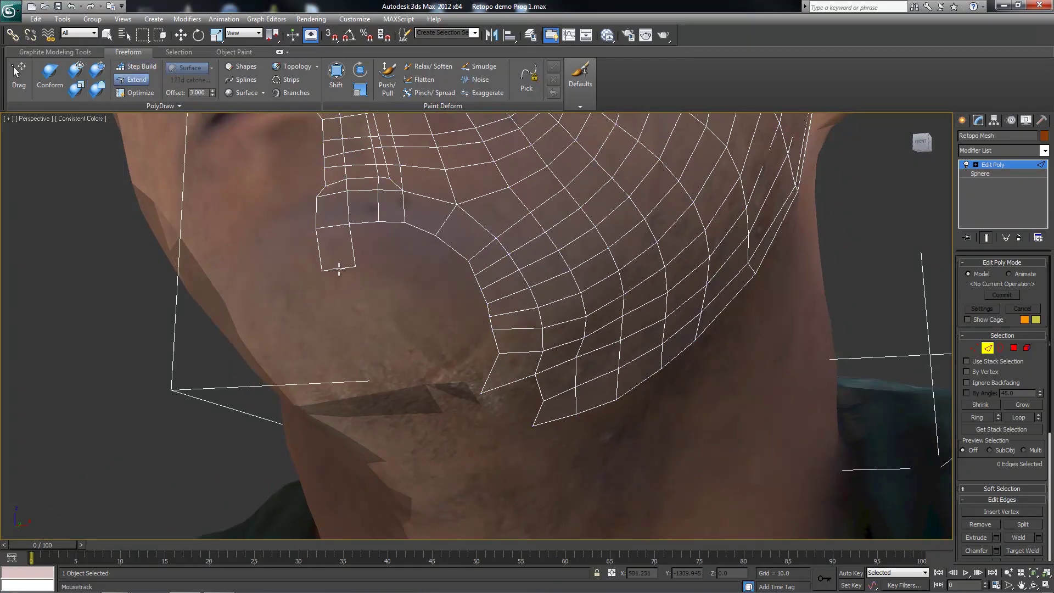
pyautogui.moveTo(382, 409)
pyautogui.keyDown('alt'); pyautogui.mouseDown(button='middle')
pyautogui.moveTo(341, 404)
pyautogui.moveTo(489, 315)
pyautogui.mouseUp(button='middle'); pyautogui.keyUp('alt')
pyautogui.keyDown('shift'); pyautogui.moveTo(489, 316); pyautogui.dragTo(488, 404); pyautogui.keyUp('shift')
pyautogui.moveTo(488, 405)
pyautogui.keyDown('alt'); pyautogui.mouseDown(button='middle')
pyautogui.moveTo(418, 329)
pyautogui.moveTo(470, 313)
pyautogui.mouseUp(button='middle'); pyautogui.keyUp('alt')
pyautogui.keyDown('shift'); pyautogui.moveTo(470, 313); pyautogui.dragTo(483, 467); pyautogui.keyUp('shift')
pyautogui.scroll(-5, 486, 439)
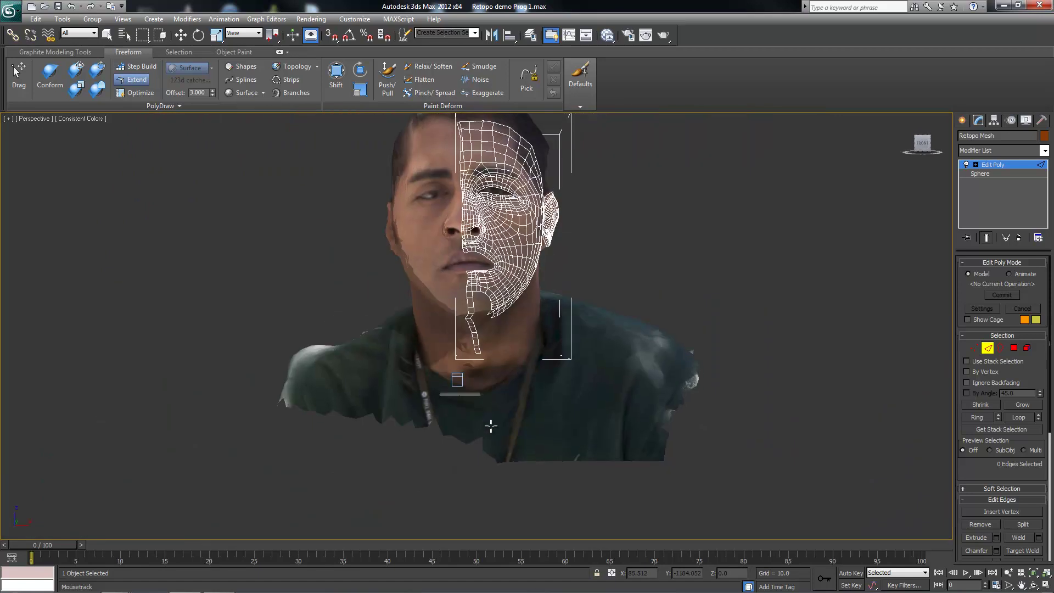
pyautogui.scroll(5, 486, 434)
pyautogui.keyDown('shift'); pyautogui.moveTo(482, 431); pyautogui.dragTo(502, 532); pyautogui.keyUp('shift')
# Pull the inner chin border toward the neck strip, then undo that added strip
pyautogui.keyDown('alt'); pyautogui.moveTo(545, 415); pyautogui.dragTo(461, 423, button='middle'); pyautogui.keyUp('alt')
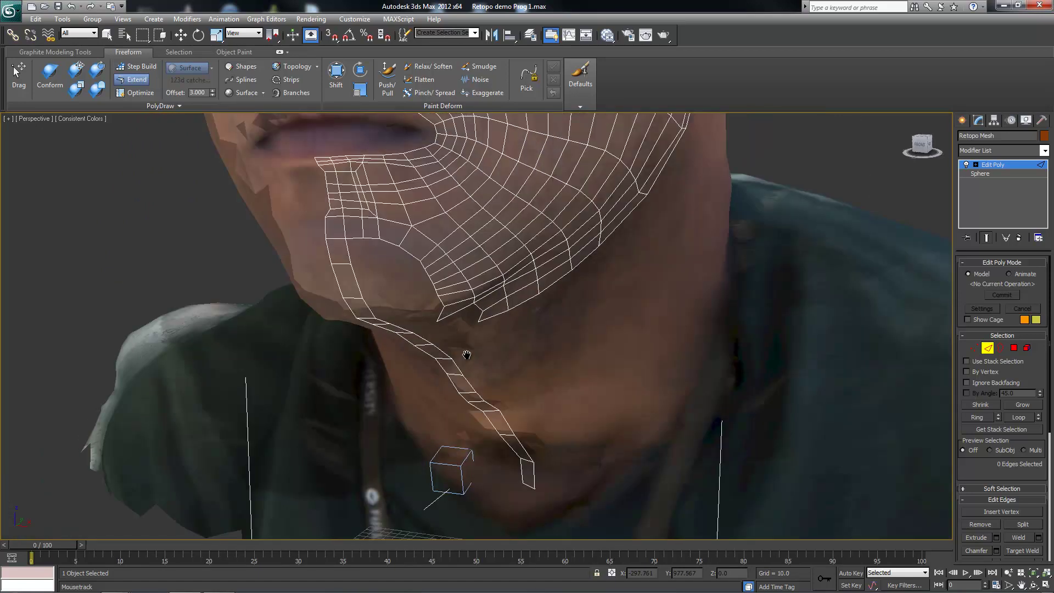
pyautogui.scroll(5, 465, 291)
pyautogui.keyDown('alt'); pyautogui.moveTo(484, 298); pyautogui.dragTo(457, 248, button='middle'); pyautogui.keyUp('alt')
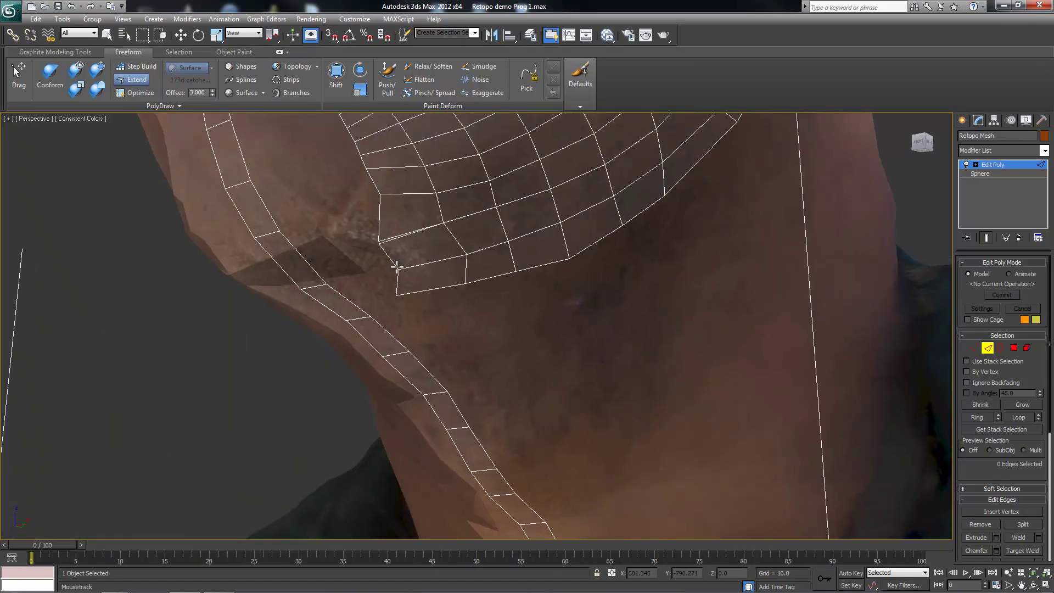
pyautogui.scroll(-5, 364, 282)
pyautogui.scroll(5, 442, 280)
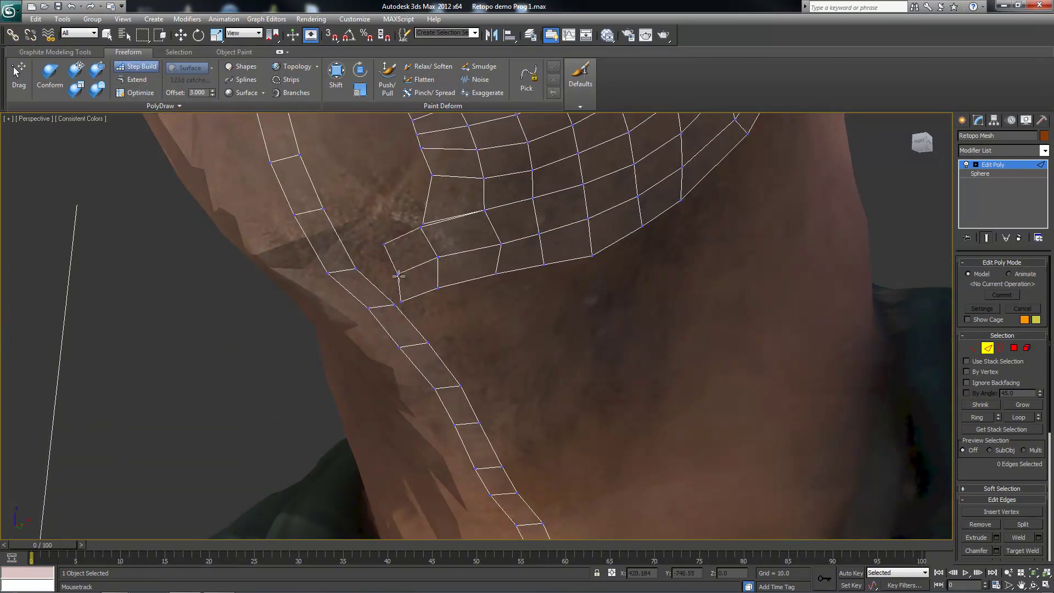
pyautogui.moveTo(393, 280)
pyautogui.keyDown('alt'); pyautogui.mouseDown(button='middle')
pyautogui.moveTo(418, 242)
pyautogui.moveTo(421, 266)
pyautogui.moveTo(395, 240)
pyautogui.mouseUp(button='middle'); pyautogui.keyUp('alt')
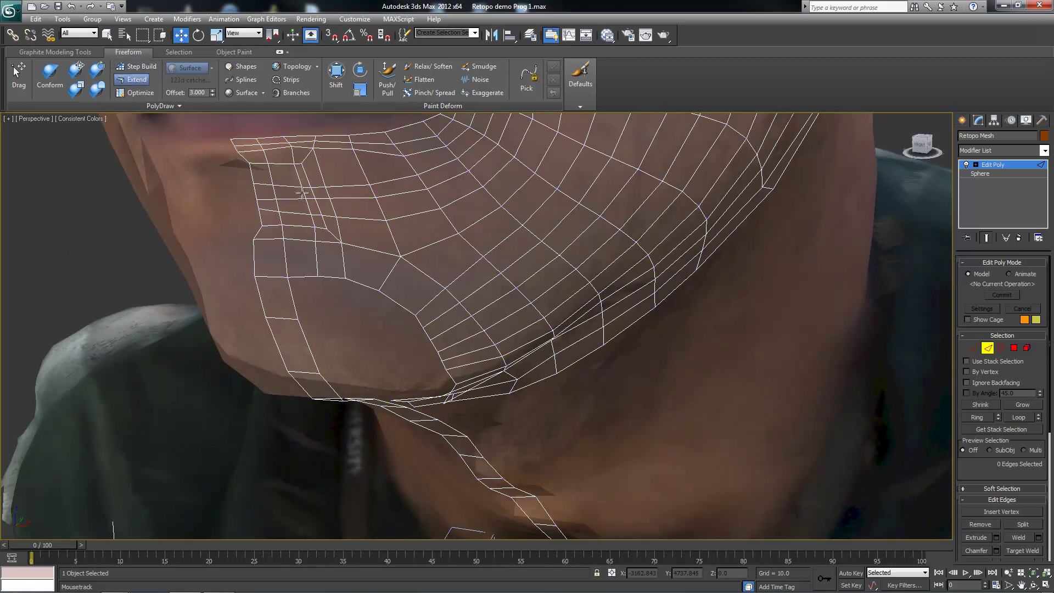
pyautogui.keyDown('alt'); pyautogui.moveTo(303, 194); pyautogui.dragTo(422, 200, button='middle'); pyautogui.keyUp('alt')
pyautogui.moveTo(388, 216); pyautogui.dragTo(258, 179)
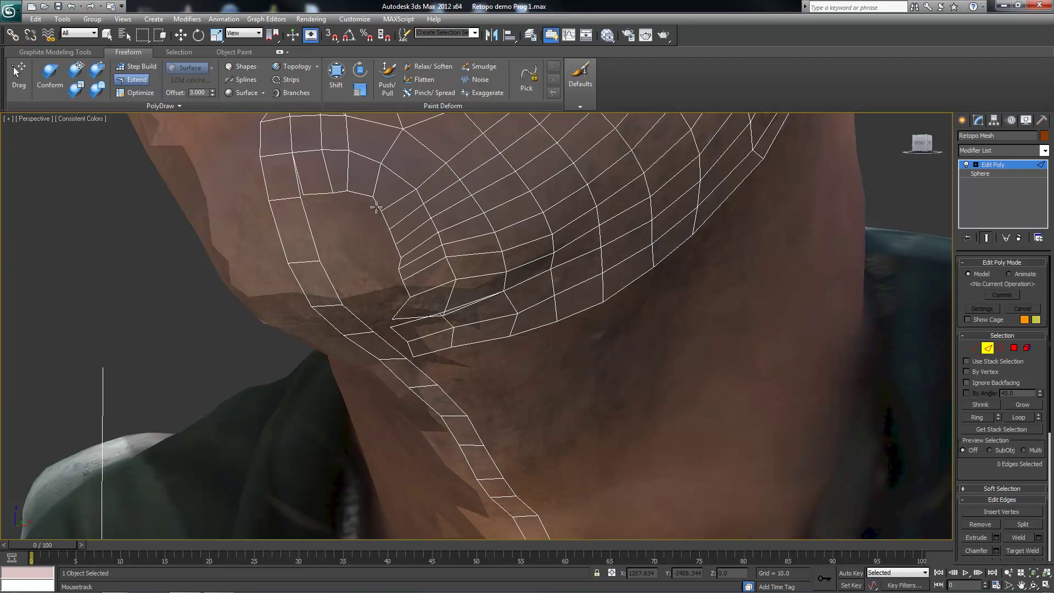
pyautogui.hotkey('ctrl', 'z')
# Orbit and zoom to inspect the lower neck strips and jawline
pyautogui.scroll(2, 351, 242)
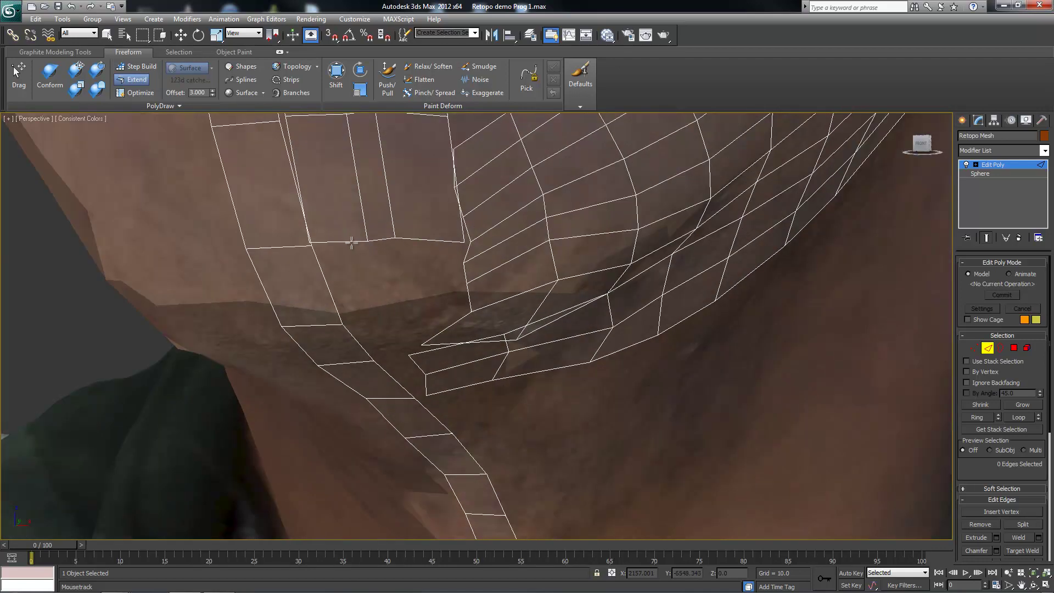
pyautogui.keyDown('alt'); pyautogui.moveTo(313, 242); pyautogui.dragTo(303, 245, button='middle'); pyautogui.keyUp('alt')
pyautogui.scroll(-1, 468, 244)
pyautogui.scroll(-1, 439, 231)
pyautogui.scroll(-1, 416, 209)
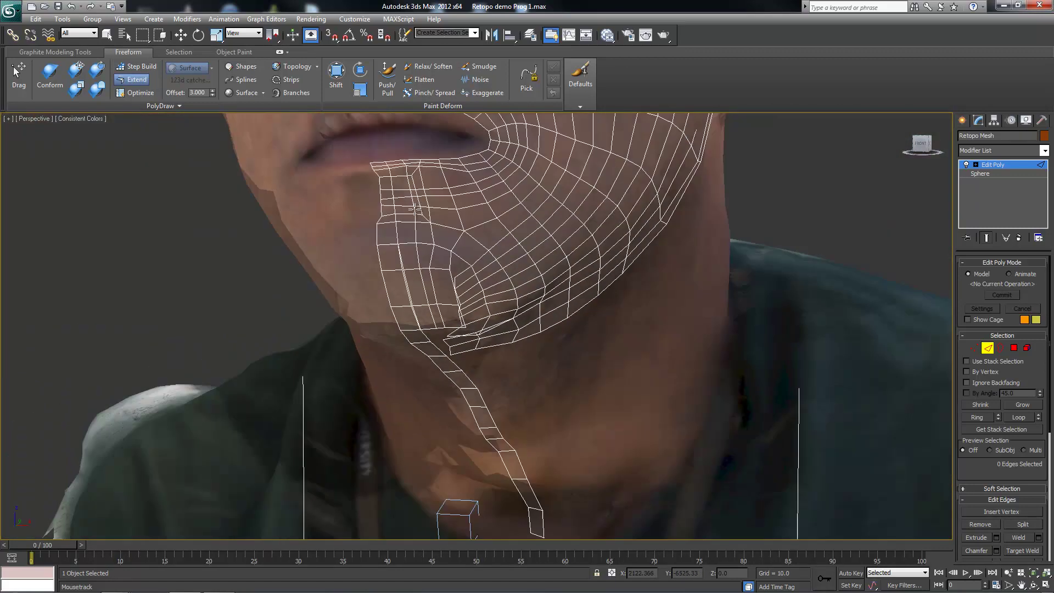
pyautogui.scroll(2, 416, 209)
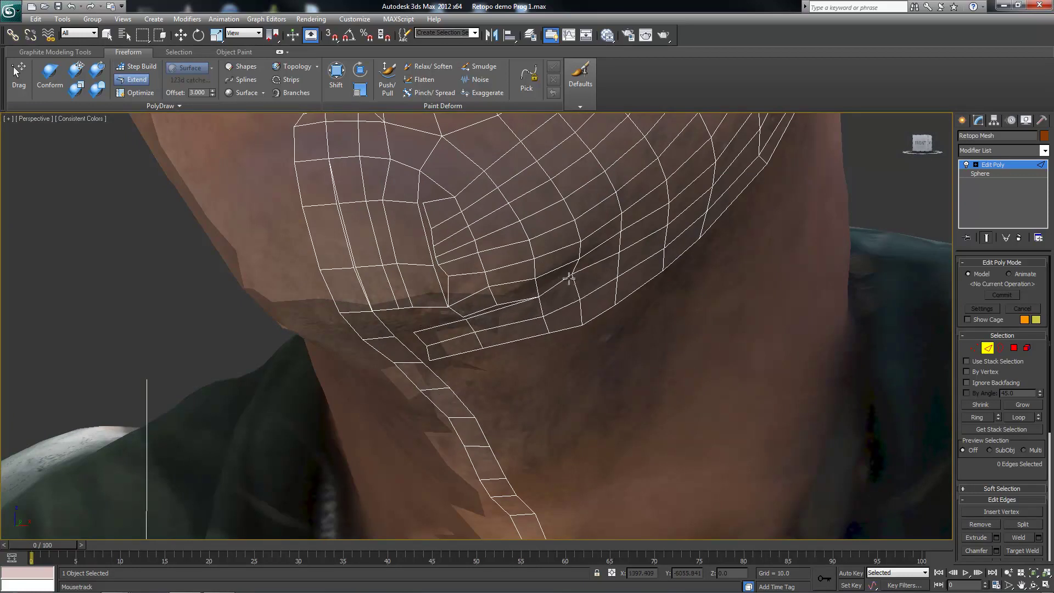
pyautogui.scroll(-2, 569, 278)
pyautogui.scroll(1, 538, 230)
pyautogui.scroll(1, 508, 188)
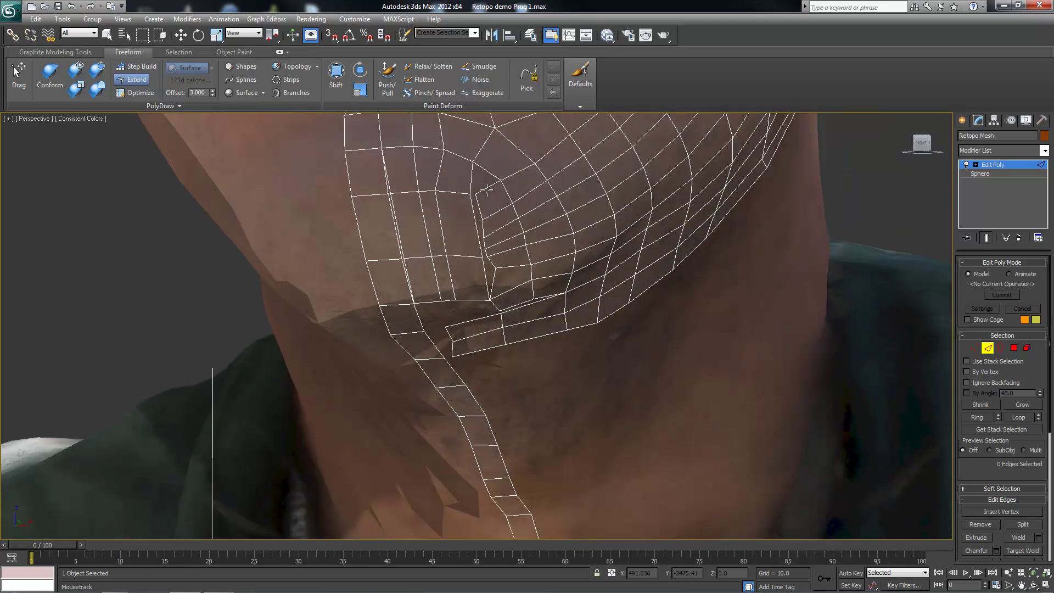
pyautogui.scroll(-2, 392, 190)
pyautogui.scroll(-2, 392, 190)
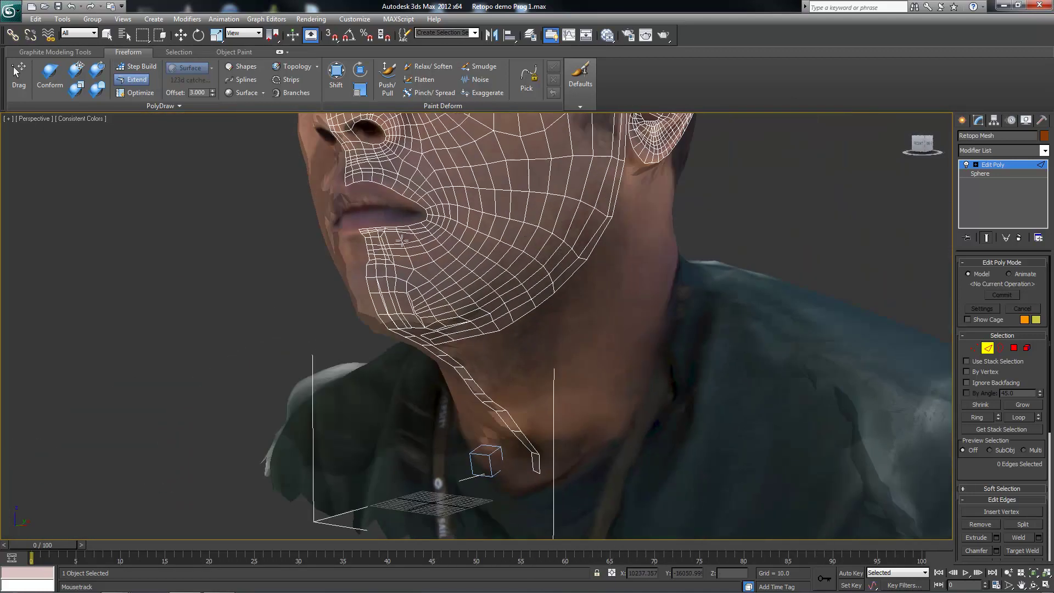
pyautogui.scroll(-1, 412, 231)
pyautogui.scroll(5, 427, 259)
pyautogui.scroll(1, 428, 259)
pyautogui.scroll(-1, 302, 213)
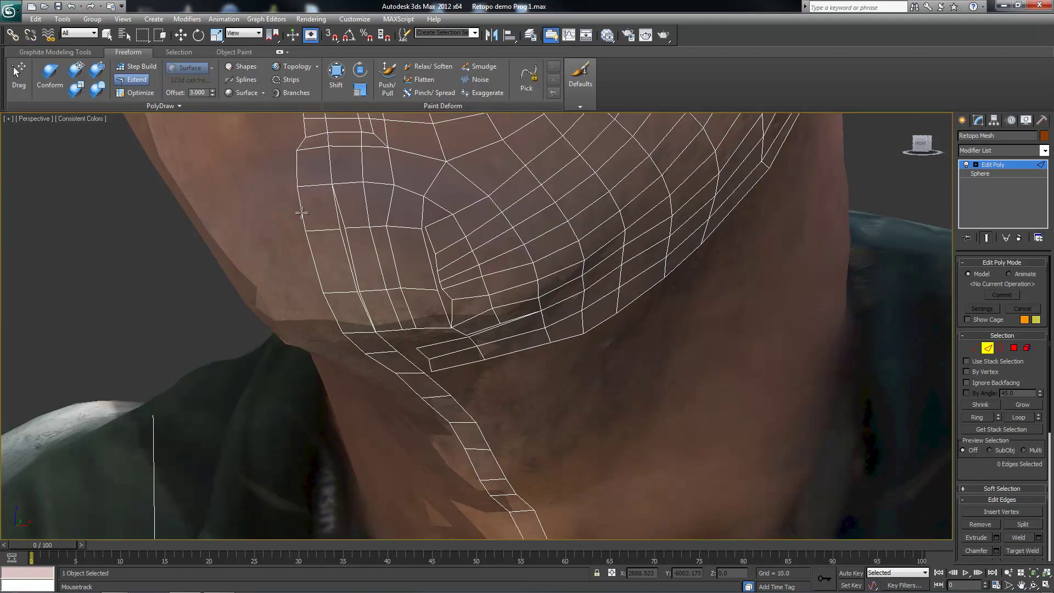
# Select the edge ring under the chin and Connect it to add a crossing loop
pyautogui.press('1')
pyautogui.press('2')
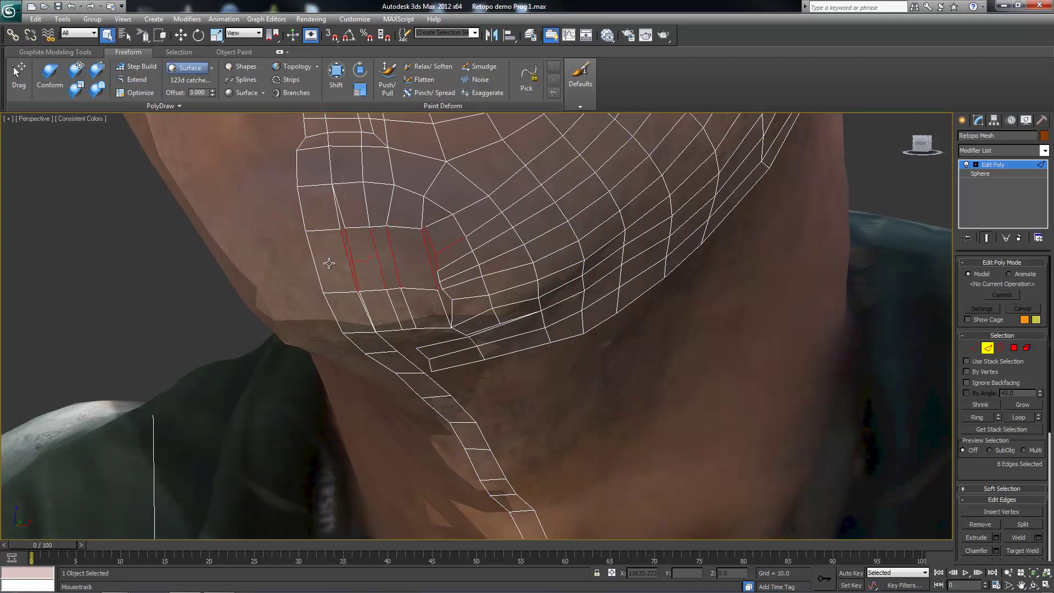
pyautogui.click(329, 263)
pyautogui.scroll(2, 186, 203)
pyautogui.click(387, 203)
pyautogui.keyDown('shift'); pyautogui.click(236, 209); pyautogui.keyUp('shift')
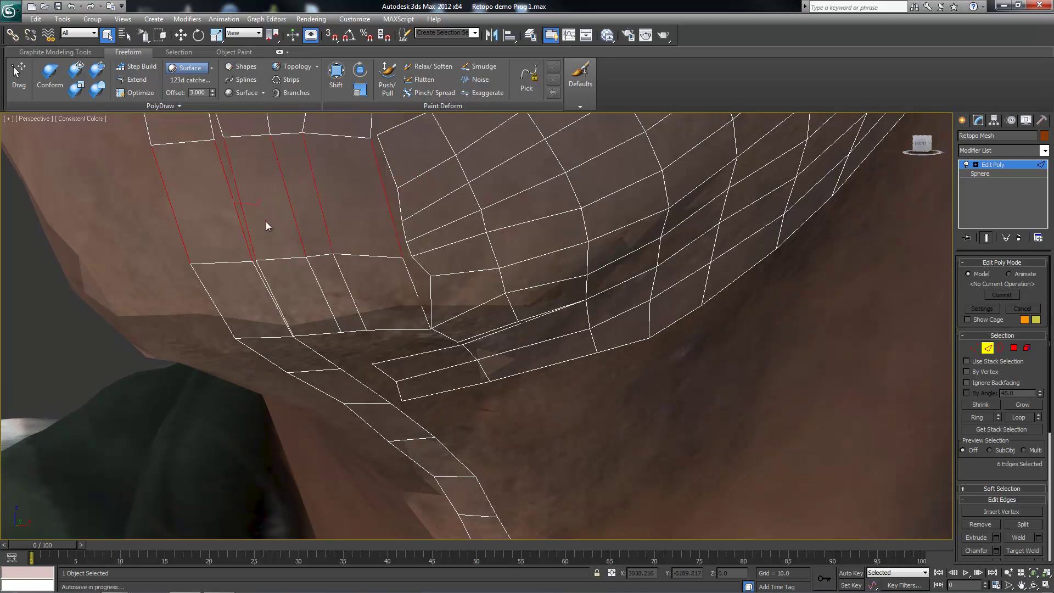
pyautogui.rightClick(324, 218)
pyautogui.click(312, 257)
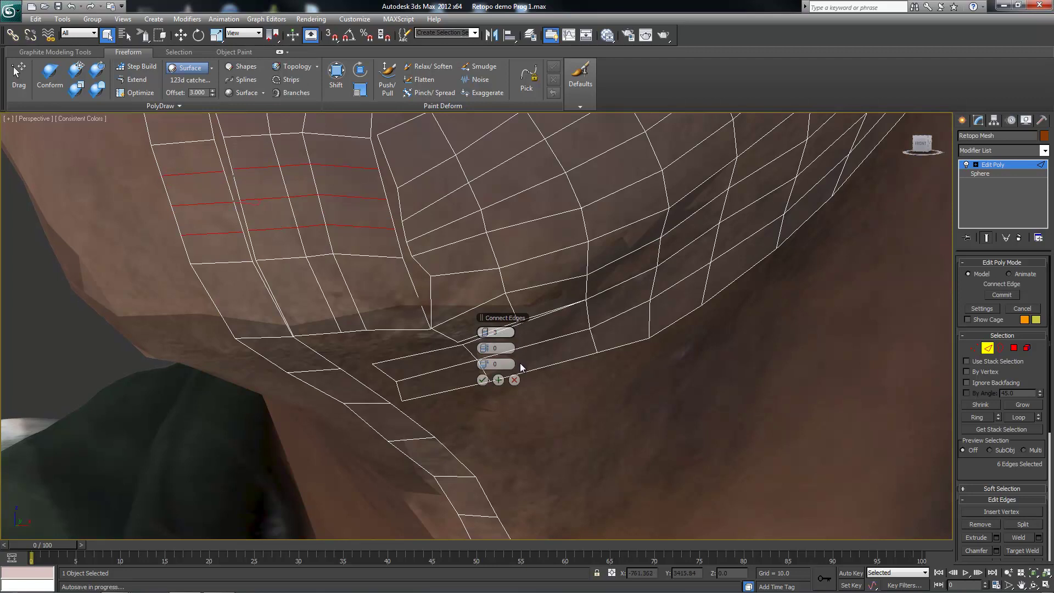
pyautogui.click(482, 380)
# Connect the edges on the left side of the chin to add another loop
pyautogui.click(291, 298)
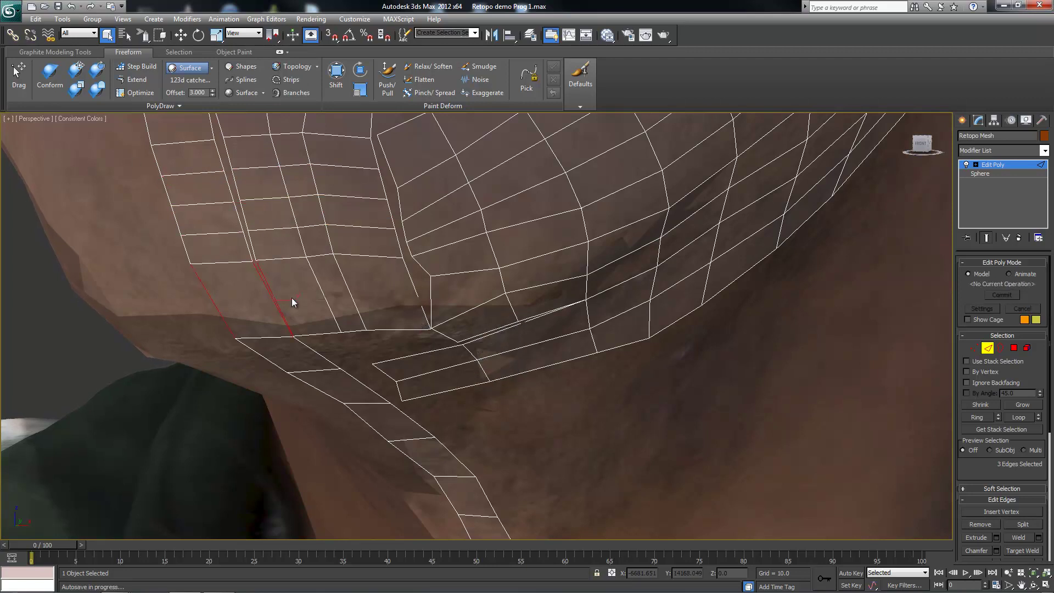
pyautogui.rightClick(407, 281)
pyautogui.click(394, 320)
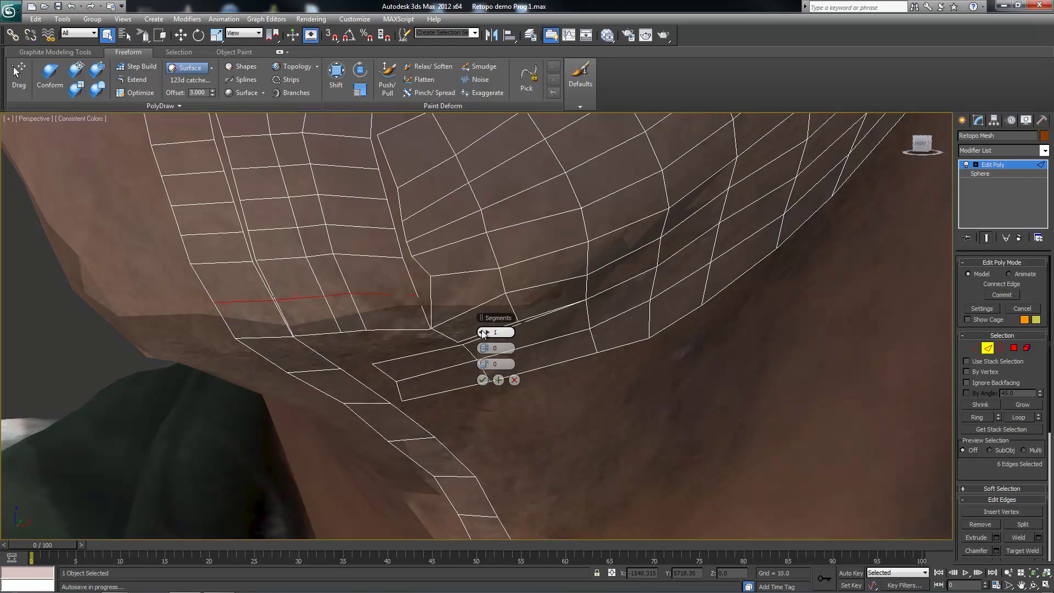
pyautogui.click(482, 380)
pyautogui.scroll(-3, 335, 235)
pyautogui.keyDown('alt'); pyautogui.moveTo(334, 236); pyautogui.dragTo(351, 242, button='middle'); pyautogui.keyUp('alt')
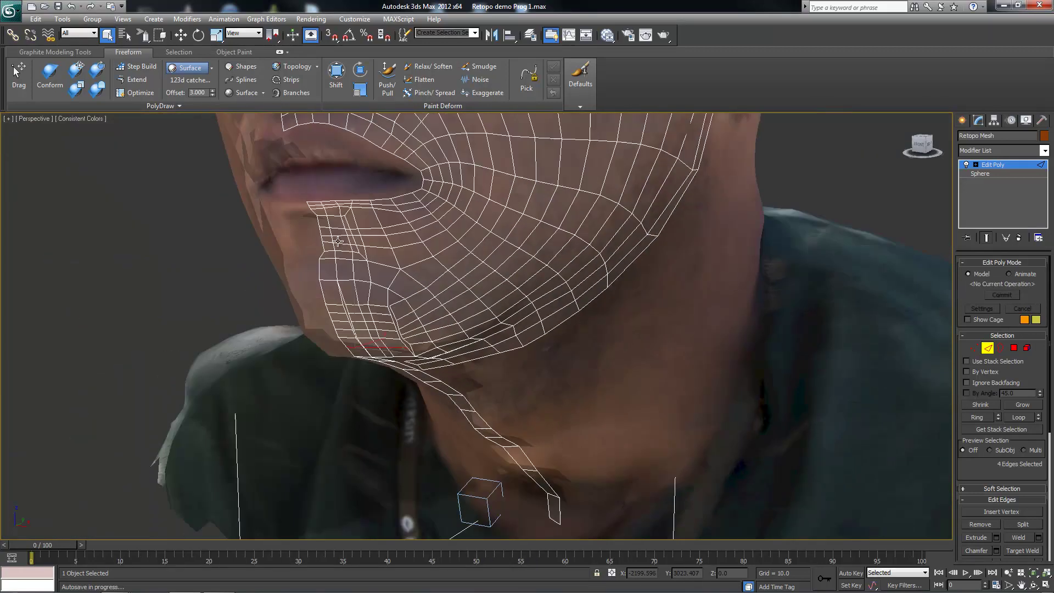
pyautogui.scroll(4, 423, 278)
pyautogui.moveTo(424, 277); pyautogui.dragTo(439, 285, button='middle')
pyautogui.scroll(2, 439, 286)
pyautogui.scroll(3, 438, 301)
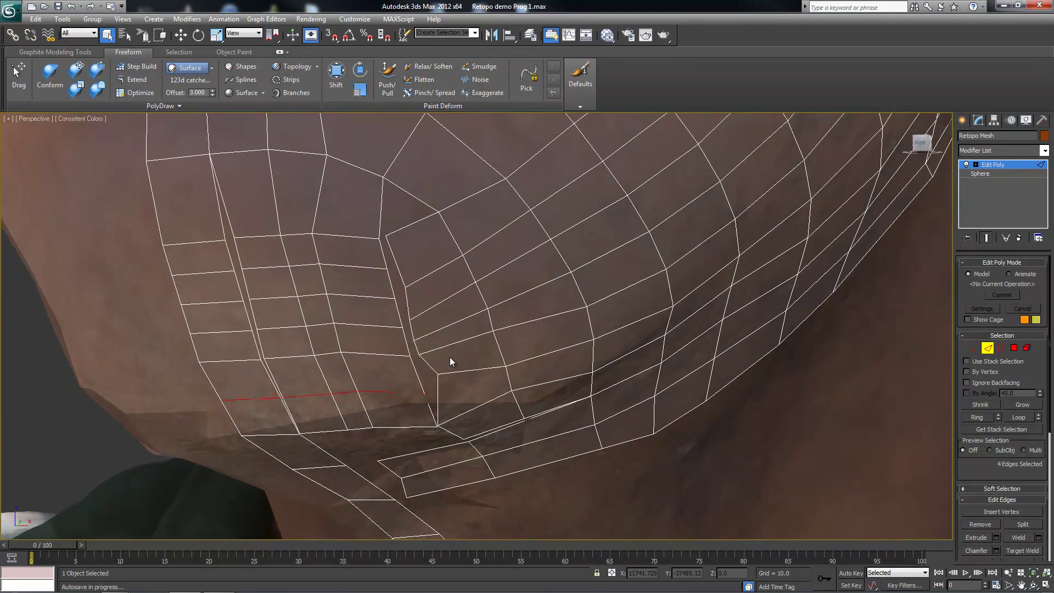
# Target Weld the stray vertical chin edge onto its neighbouring vertex
pyautogui.rightClick(380, 252)
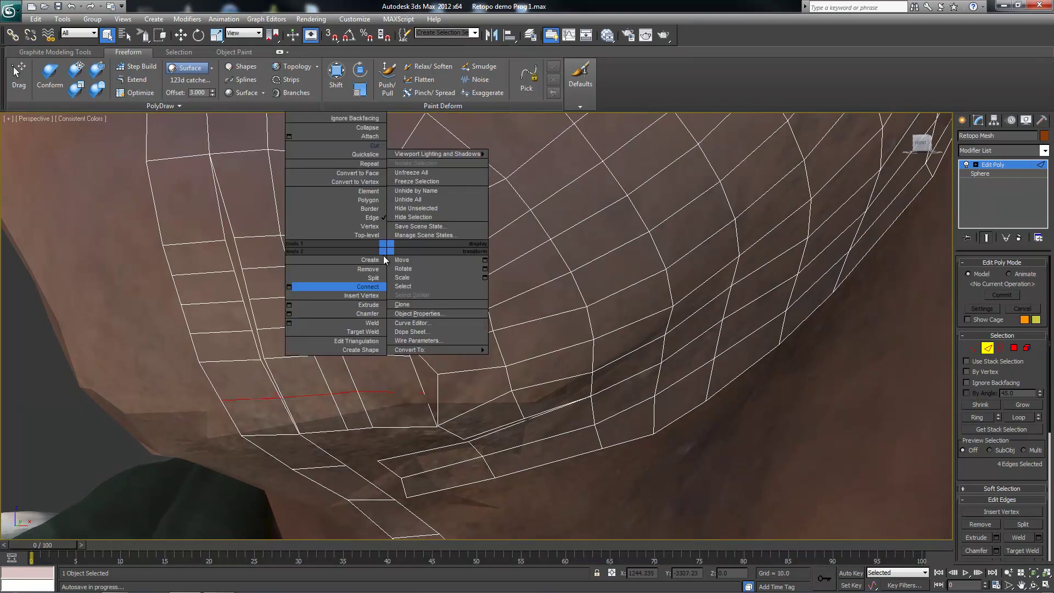
pyautogui.click(368, 334)
pyautogui.click(398, 264)
pyautogui.click(392, 288)
pyautogui.click(414, 328)
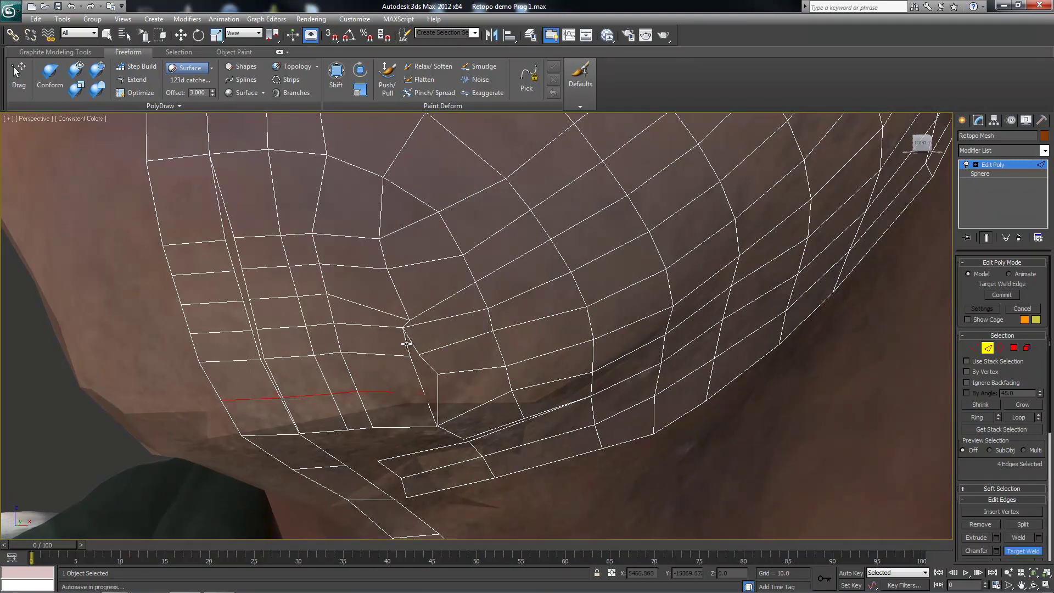
pyautogui.scroll(-2, 404, 326)
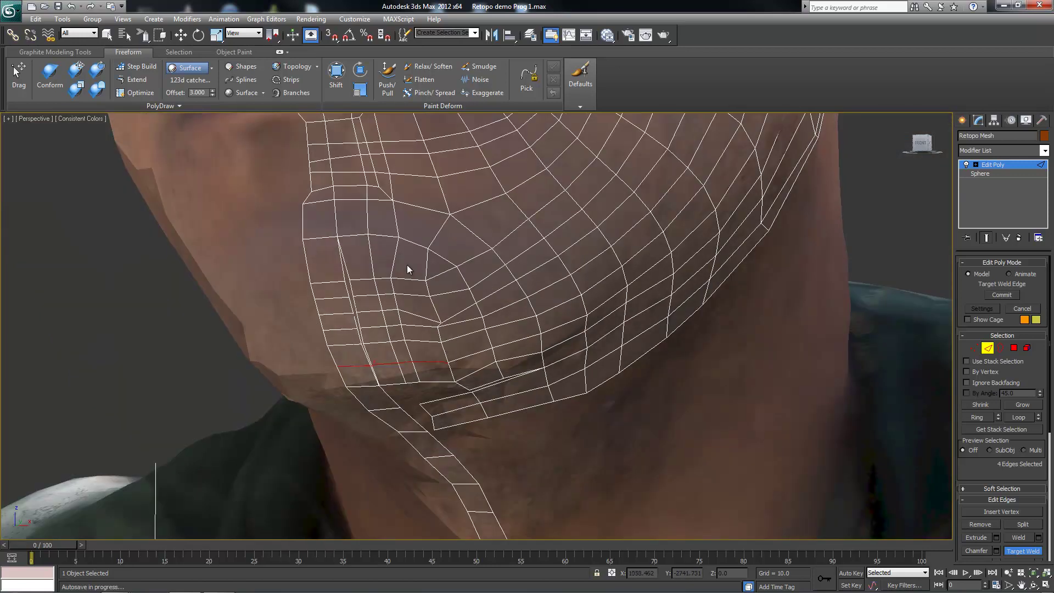
# Conform the jaw area with the Freeform Conform brush
pyautogui.click(97, 90)
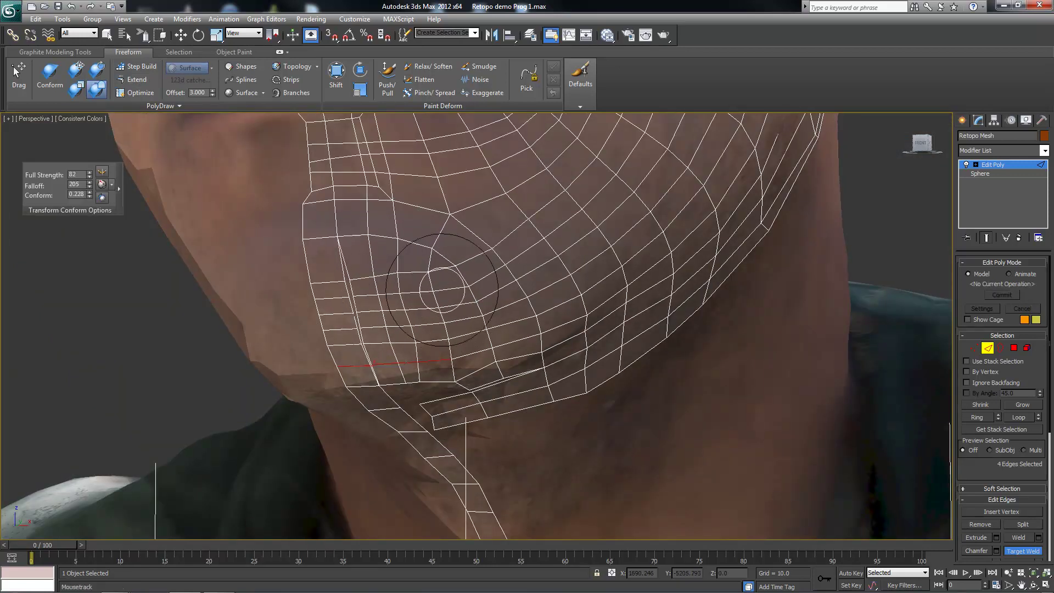
pyautogui.keyDown('alt'); pyautogui.moveTo(450, 302); pyautogui.dragTo(374, 242, button='middle'); pyautogui.keyUp('alt')
pyautogui.scroll(-5, 422, 328)
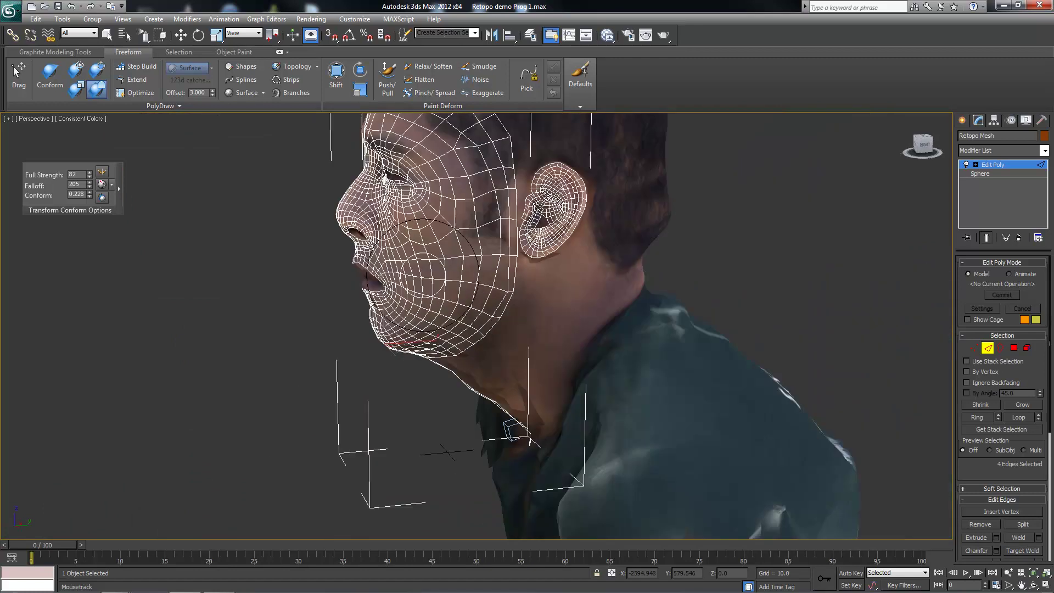
pyautogui.keyDown('alt'); pyautogui.moveTo(423, 328); pyautogui.dragTo(483, 313, button='middle'); pyautogui.keyUp('alt')
pyautogui.scroll(8, 494, 306)
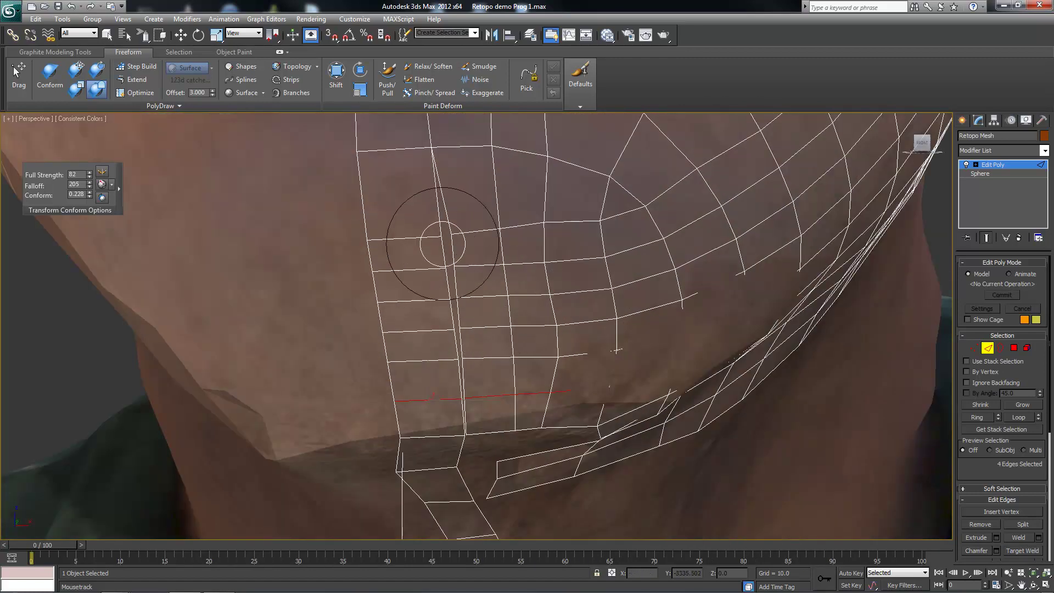
# Weld the paired vertices under the chin at Vertex level
pyautogui.press('1')
pyautogui.press('w')
pyautogui.rightClick(464, 436)
pyautogui.click(440, 487)
pyautogui.moveTo(452, 447)
pyautogui.keyDown('alt'); pyautogui.mouseDown(button='middle')
pyautogui.moveTo(364, 417)
pyautogui.moveTo(446, 368)
pyautogui.moveTo(433, 343)
pyautogui.mouseUp(button='middle'); pyautogui.keyUp('alt')
pyautogui.scroll(-4, 433, 343)
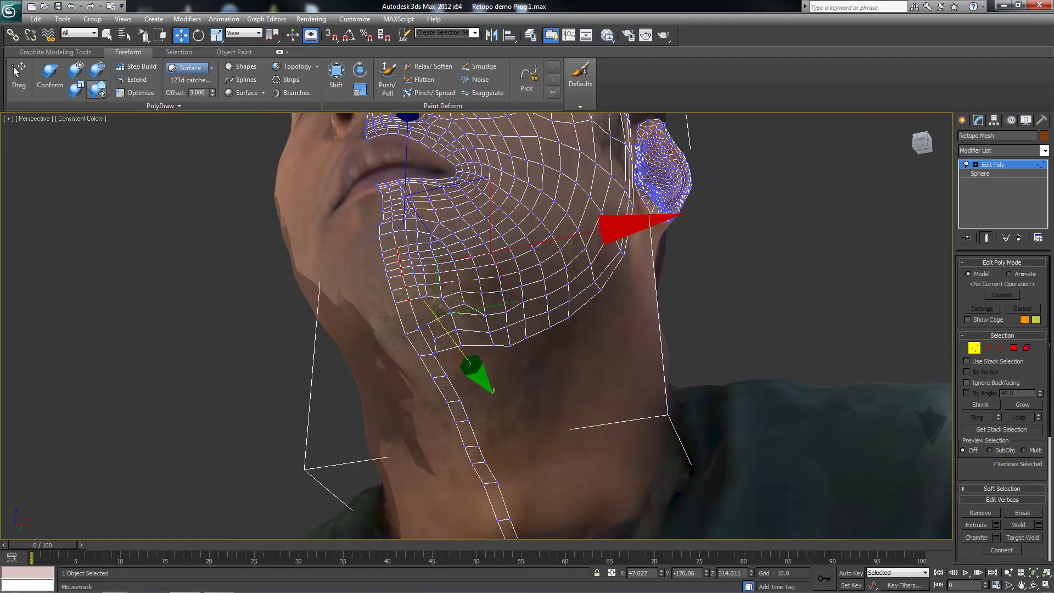
# Brush Conform over the chin again from side views
pyautogui.press('c')
pyautogui.moveTo(492, 275)
pyautogui.keyDown('alt'); pyautogui.mouseDown(button='middle')
pyautogui.moveTo(461, 324)
pyautogui.moveTo(470, 247)
pyautogui.moveTo(496, 267)
pyautogui.mouseUp(button='middle'); pyautogui.keyUp('alt')
pyautogui.scroll(3, 469, 264)
pyautogui.scroll(3, 472, 253)
pyautogui.scroll(3, 474, 247)
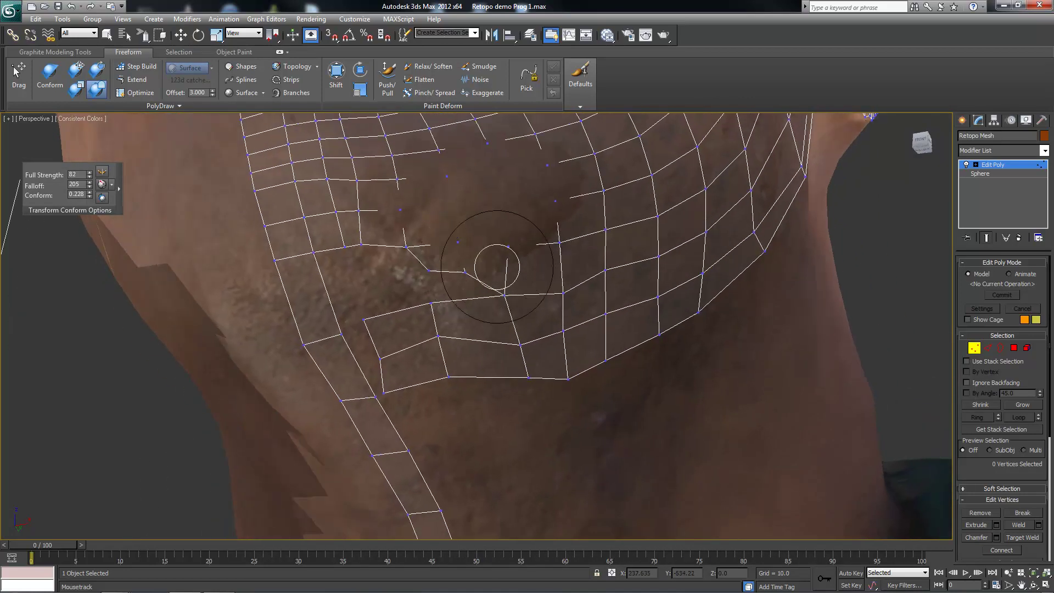
pyautogui.scroll(-3, 497, 278)
pyautogui.moveTo(558, 278)
pyautogui.keyDown('alt'); pyautogui.mouseDown(button='middle')
pyautogui.moveTo(464, 277)
pyautogui.moveTo(487, 287)
pyautogui.moveTo(484, 299)
pyautogui.moveTo(434, 294)
pyautogui.moveTo(449, 282)
pyautogui.moveTo(435, 251)
pyautogui.mouseUp(button='middle'); pyautogui.keyUp('alt')
pyautogui.scroll(-5, 483, 299)
pyautogui.scroll(5, 423, 295)
pyautogui.scroll(3, 450, 282)
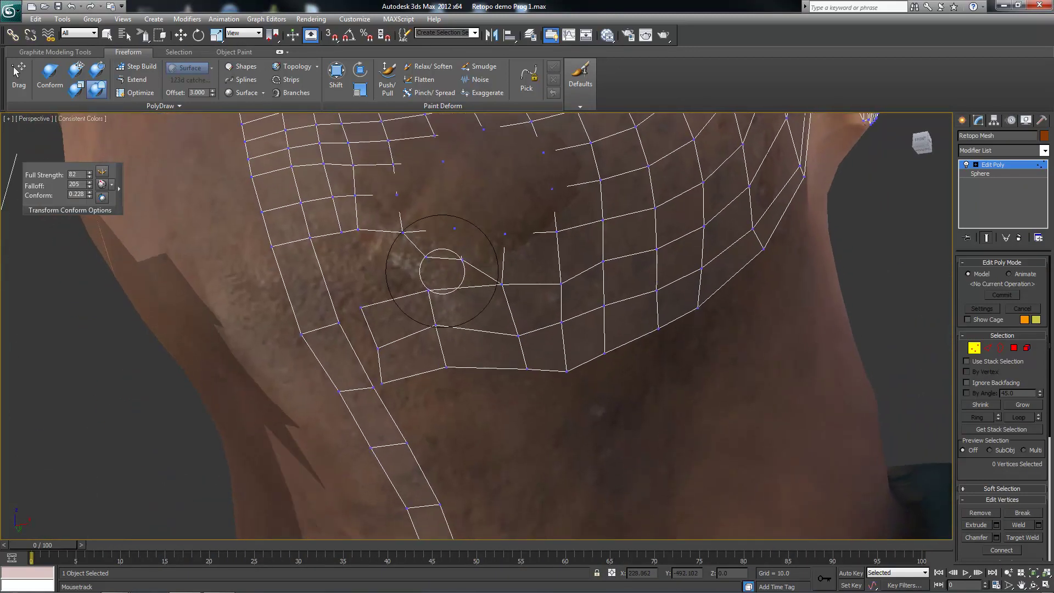
# Switch the Freeform tool to Step Build
pyautogui.click(133, 79)
pyautogui.click(134, 66)
pyautogui.keyDown('alt'); pyautogui.moveTo(445, 263); pyautogui.dragTo(478, 269, button='middle'); pyautogui.keyUp('alt')
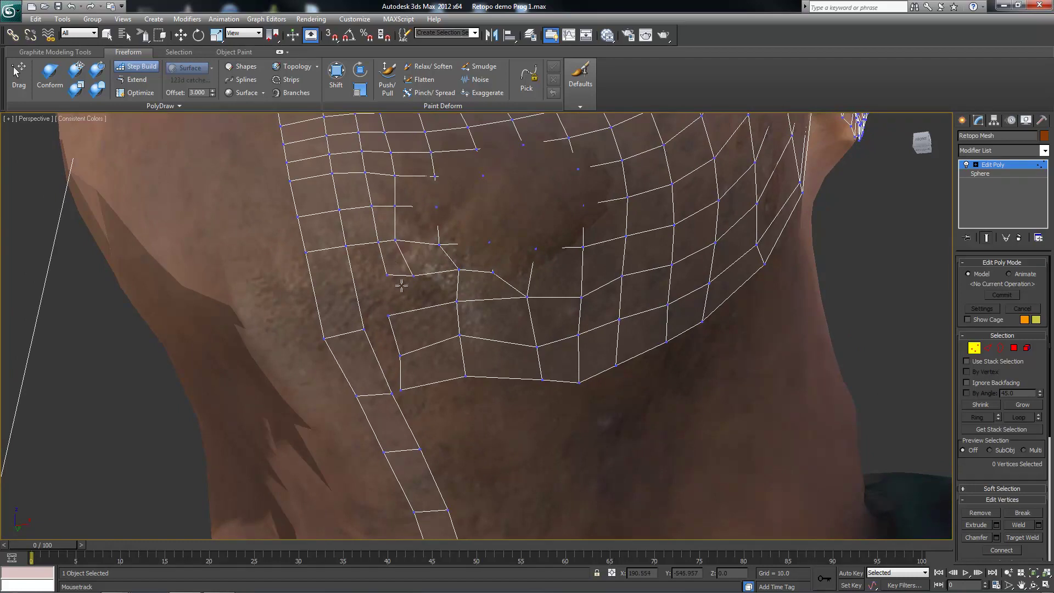
# Select the lower border edge under the chin at Edge level
pyautogui.press('2')
pyautogui.press('w')
pyautogui.click(426, 379)
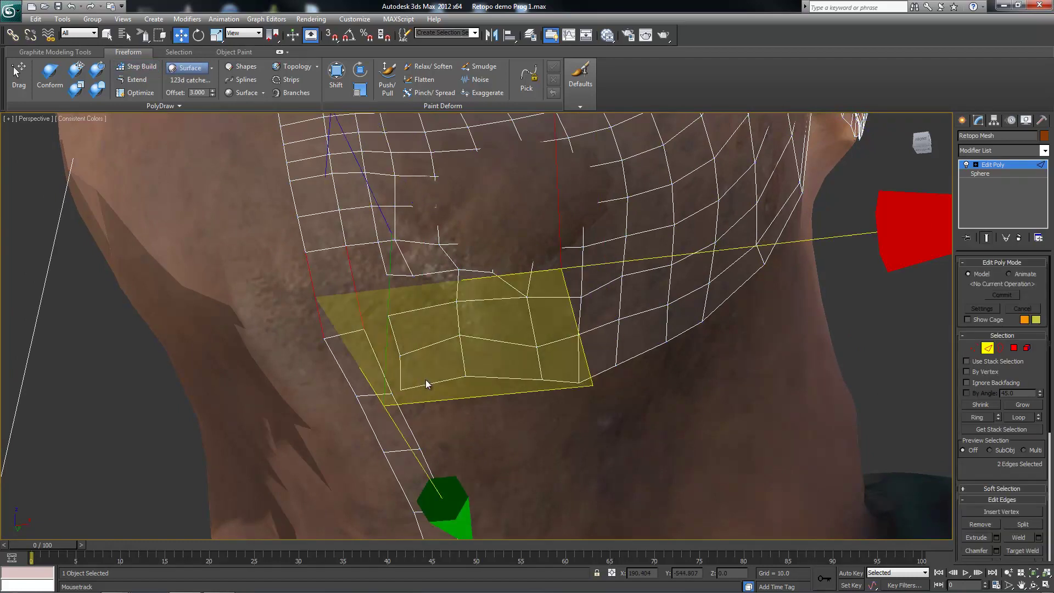
pyautogui.rightClick(438, 331)
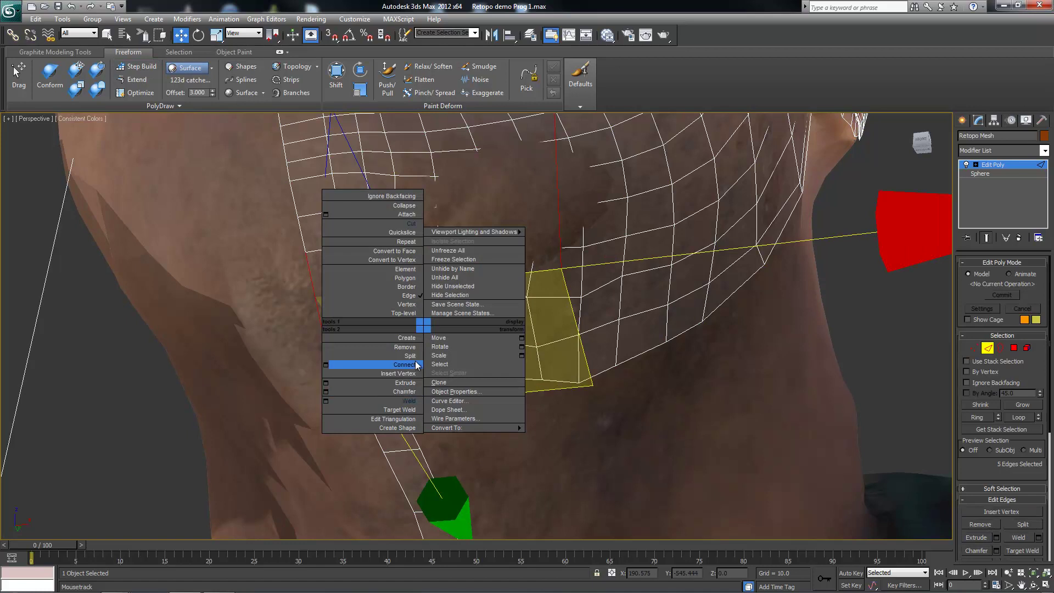
pyautogui.click(385, 366)
pyautogui.click(341, 360)
pyautogui.rightClick(338, 361)
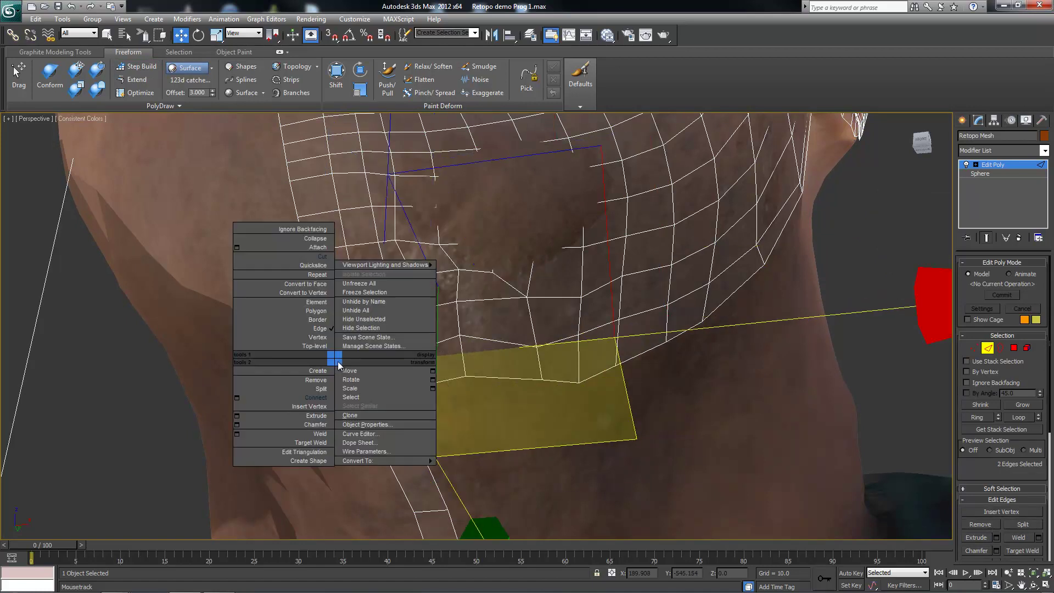
pyautogui.press('Escape')
pyautogui.click(334, 364)
# Extend the bottom border down the neck, adding new rows of quads
pyautogui.press('b')
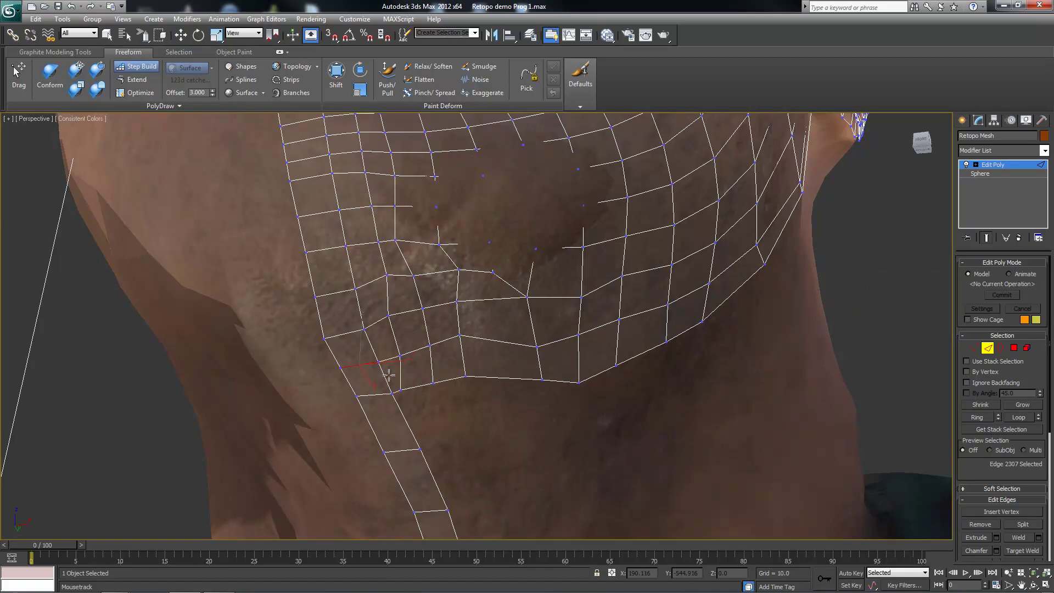
pyautogui.scroll(-2, 389, 374)
pyautogui.scroll(-2, 411, 365)
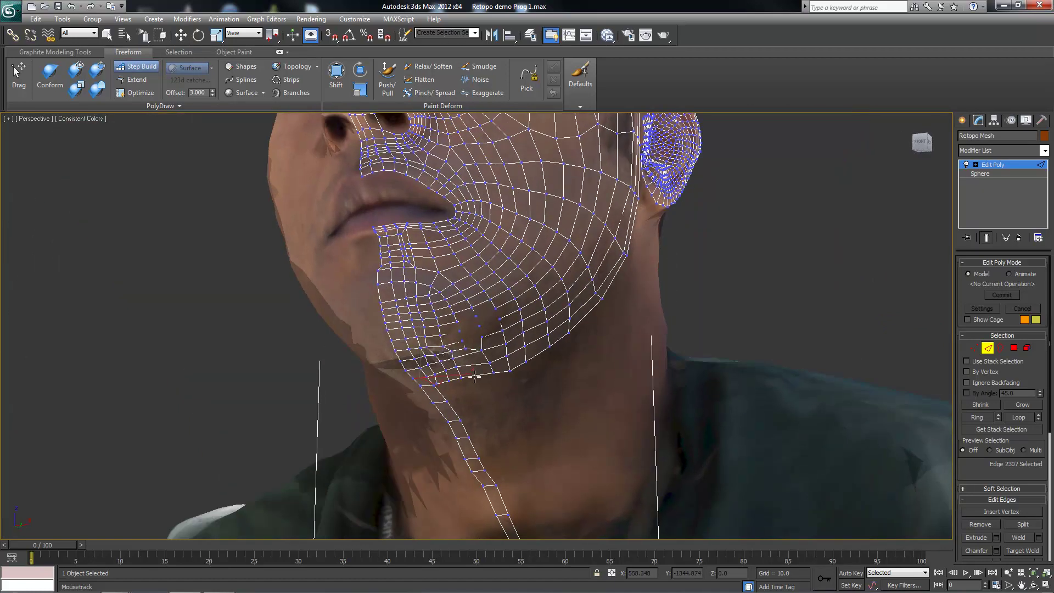
pyautogui.scroll(-2, 475, 376)
pyautogui.moveTo(475, 376)
pyautogui.keyDown('alt'); pyautogui.mouseDown(button='middle')
pyautogui.moveTo(439, 310)
pyautogui.moveTo(486, 284)
pyautogui.moveTo(442, 319)
pyautogui.moveTo(535, 265)
pyautogui.moveTo(527, 291)
pyautogui.moveTo(471, 341)
pyautogui.mouseUp(button='middle'); pyautogui.keyUp('alt')
pyautogui.scroll(-2, 439, 310)
pyautogui.scroll(2, 439, 309)
pyautogui.scroll(2, 486, 284)
pyautogui.press('e')
pyautogui.keyDown('shift'); pyautogui.moveTo(478, 348); pyautogui.dragTo(566, 498); pyautogui.keyUp('shift')
pyautogui.keyDown('alt'); pyautogui.moveTo(570, 434); pyautogui.dragTo(527, 357, button='middle'); pyautogui.keyUp('alt')
# Reshape the mesh's side border along the neck with the Drag tool
pyautogui.click(18, 74)
pyautogui.scroll(3, 548, 294)
pyautogui.scroll(2, 607, 347)
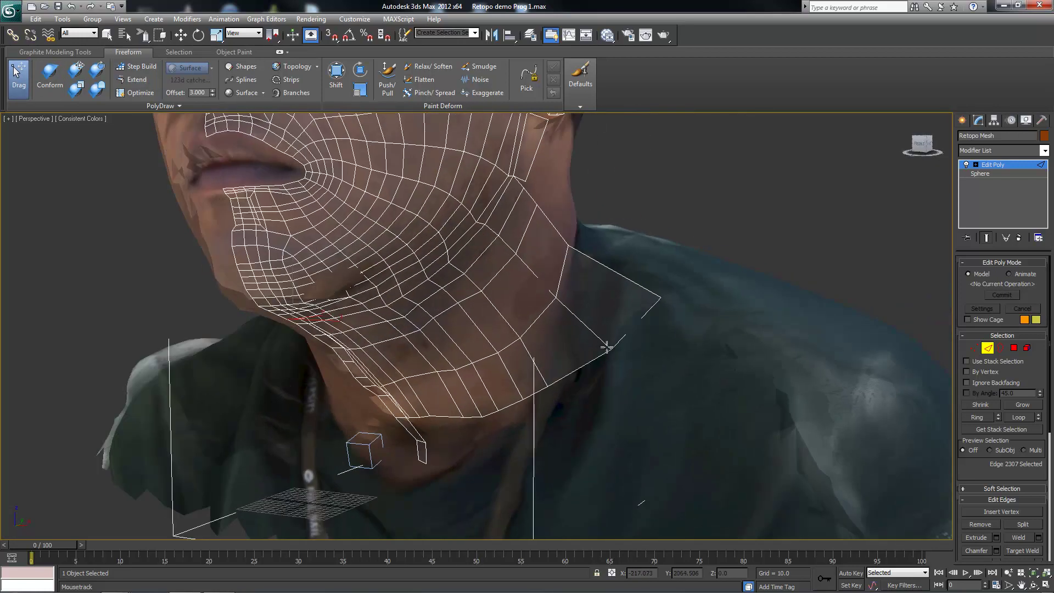
pyautogui.moveTo(607, 347); pyautogui.dragTo(588, 329)
pyautogui.moveTo(588, 329)
pyautogui.keyDown('alt'); pyautogui.mouseDown(button='middle')
pyautogui.moveTo(483, 267)
pyautogui.moveTo(353, 302)
pyautogui.moveTo(327, 296)
pyautogui.moveTo(219, 363)
pyautogui.mouseUp(button='middle'); pyautogui.keyUp('alt')
pyautogui.scroll(-5, 491, 282)
pyautogui.scroll(5, 483, 267)
pyautogui.scroll(5, 353, 308)
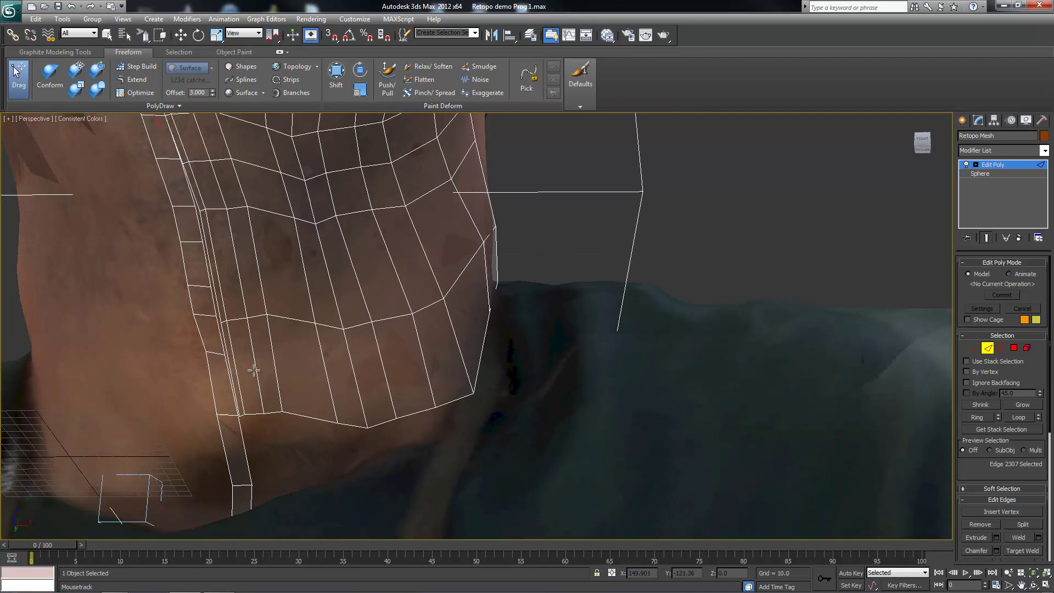
# Connect an edge ring across the neck patch to add a new edge loop
pyautogui.click(277, 365)
pyautogui.hotkey('alt', 'r')
pyautogui.press('w')
pyautogui.rightClick(252, 311)
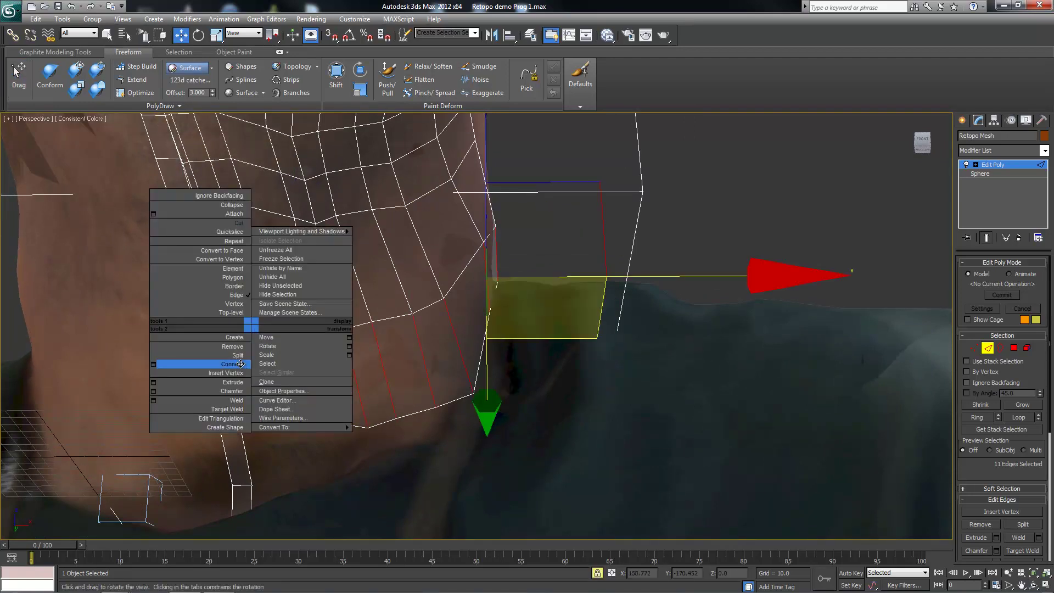
pyautogui.click(231, 364)
pyautogui.press('q')
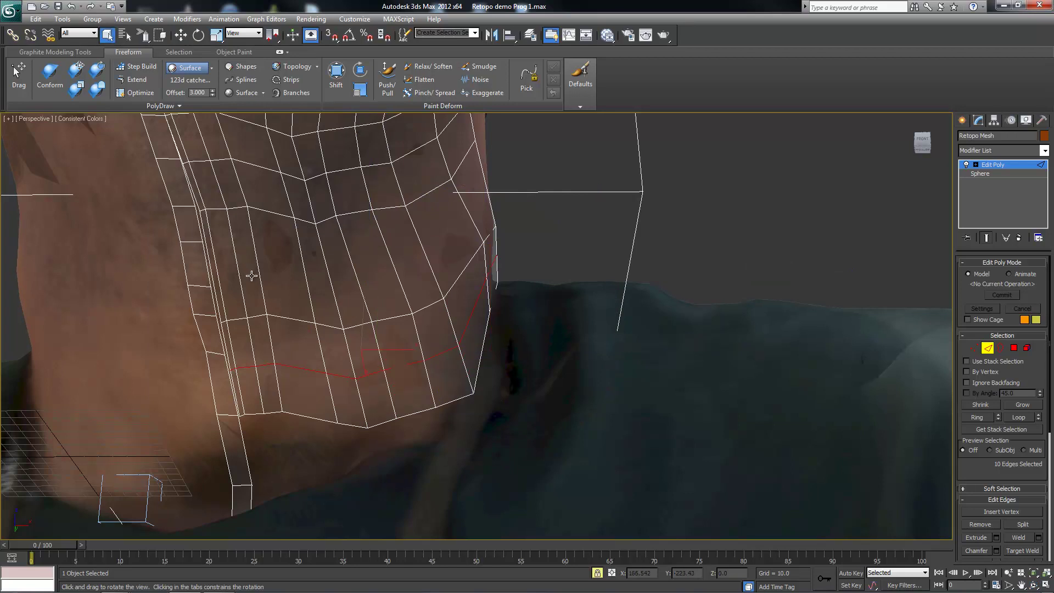
# Connect a second neck edge ring with 2 segments, adding two new edge loops
pyautogui.click(258, 257)
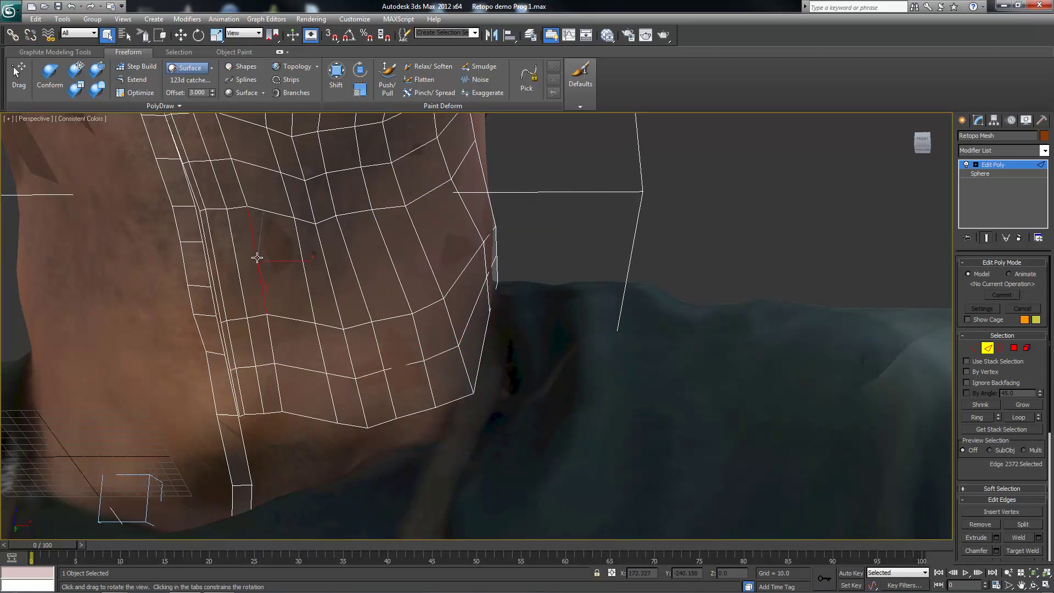
pyautogui.hotkey('alt', 'r')
pyautogui.rightClick(257, 257)
pyautogui.click(173, 314)
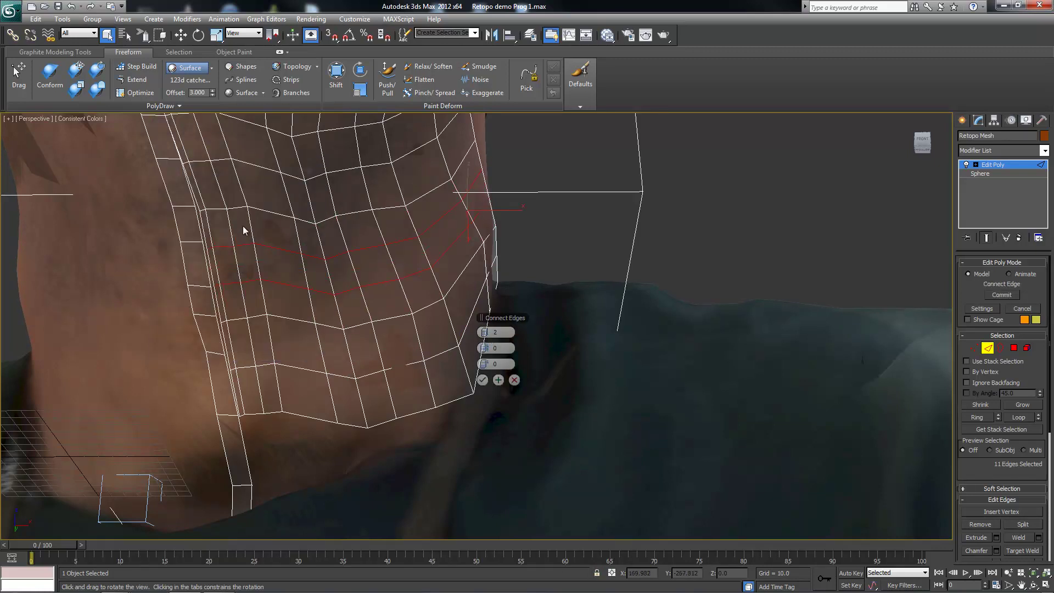
pyautogui.press('Return')
# Switch to vertex level and select the doubled vertices along the neck seam
pyautogui.scroll(-3, 248, 247)
pyautogui.moveTo(252, 268)
pyautogui.keyDown('alt'); pyautogui.mouseDown(button='middle')
pyautogui.moveTo(298, 378)
pyautogui.moveTo(283, 304)
pyautogui.mouseUp(button='middle'); pyautogui.keyUp('alt')
pyautogui.hotkey('shift', 'z')
pyautogui.scroll(2, 282, 305)
pyautogui.press('1')
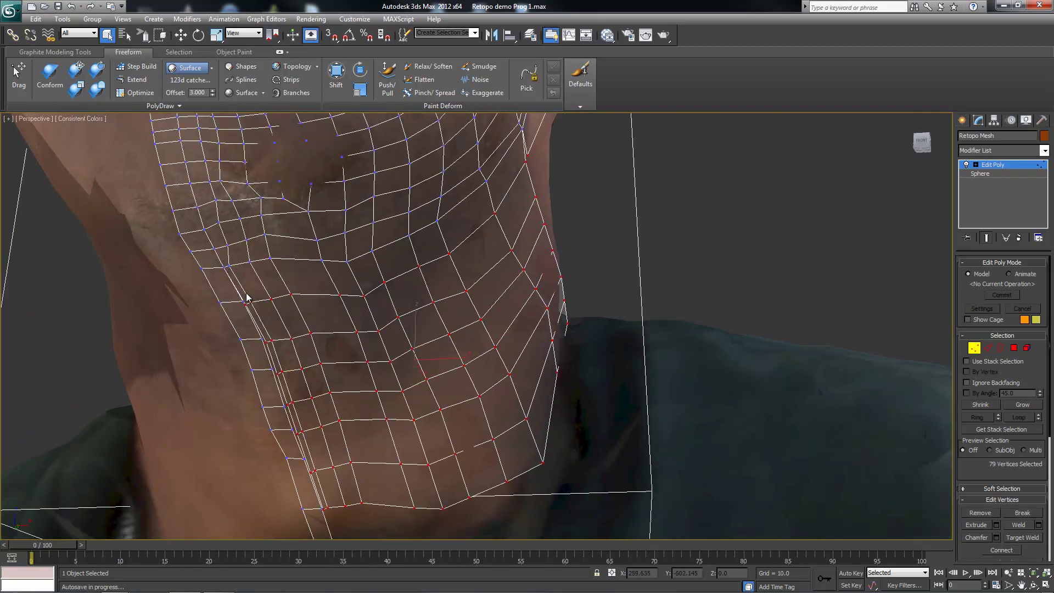
pyautogui.scroll(3, 114, 236)
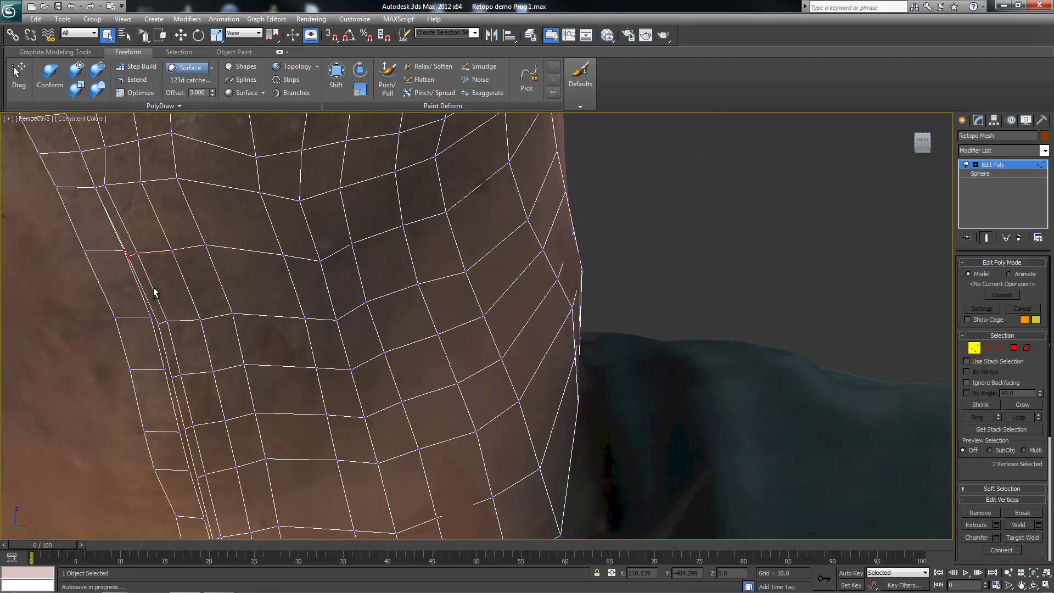
pyautogui.moveTo(189, 374); pyautogui.dragTo(197, 312, button='middle')
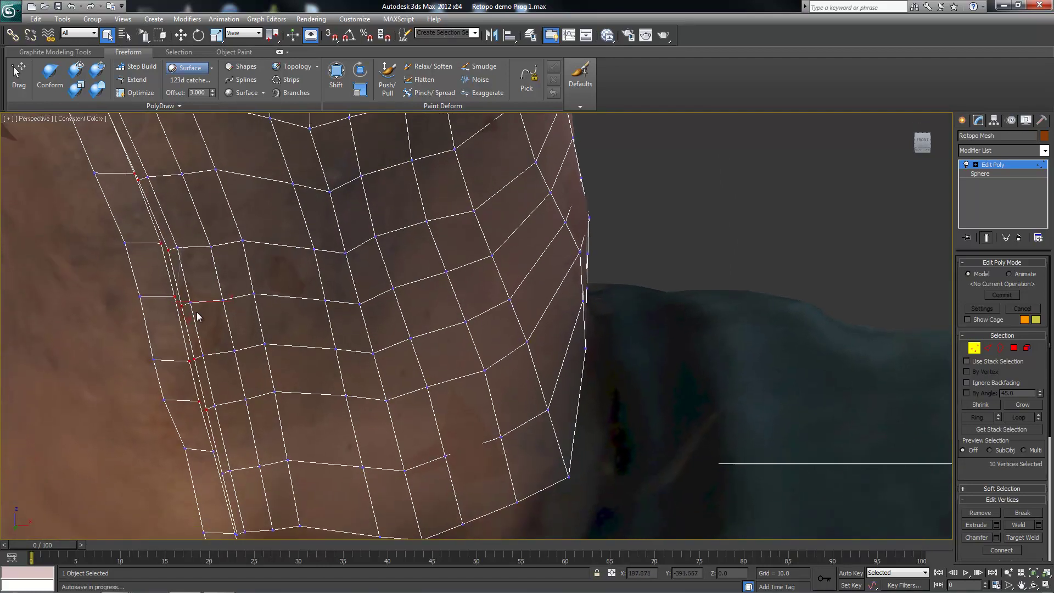
pyautogui.rightClick(192, 360)
pyautogui.click(194, 369)
# Weld the seam vertices with a 15.884 threshold, reducing 1290 vertices to 1284
pyautogui.hotkey('ctrl', 'z')
pyautogui.rightClick(176, 291)
pyautogui.click(165, 359)
pyautogui.moveTo(488, 335); pyautogui.dragTo(503, 333)
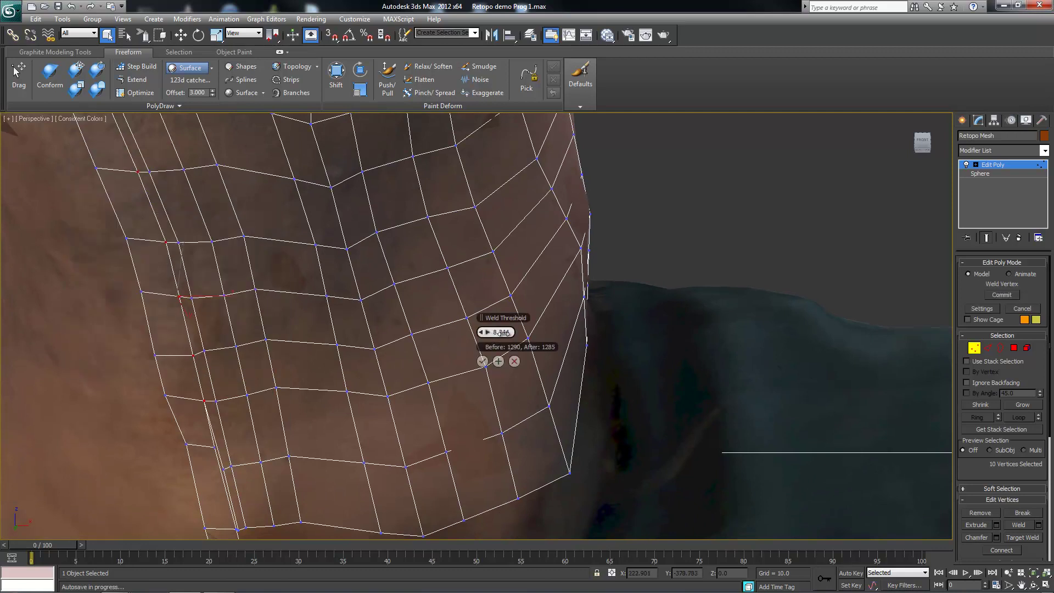
pyautogui.moveTo(217, 454); pyautogui.dragTo(233, 472)
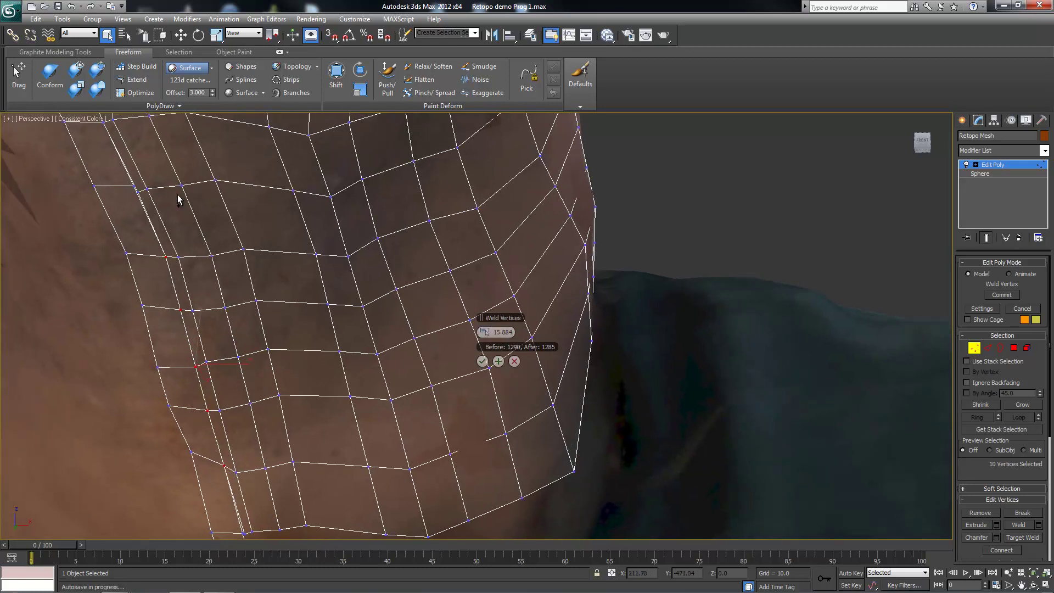
pyautogui.keyDown('alt'); pyautogui.moveTo(176, 195); pyautogui.dragTo(162, 268, button='middle'); pyautogui.keyUp('alt')
pyautogui.click(482, 361)
pyautogui.scroll(-8, 293, 299)
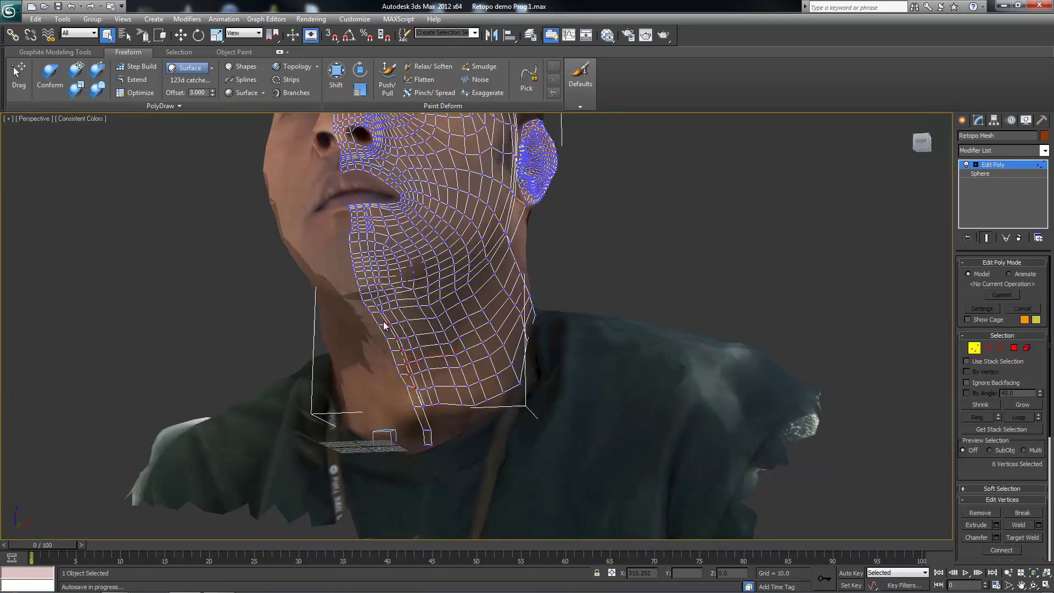
pyautogui.scroll(10, 357, 380)
# Inspect the cheek vertices and review the nose, cheek and ear areas of the mesh
pyautogui.rightClick(236, 442)
pyautogui.click(222, 489)
pyautogui.scroll(-10, 373, 298)
pyautogui.moveTo(393, 311)
pyautogui.keyDown('alt'); pyautogui.mouseDown(button='middle')
pyautogui.moveTo(483, 275)
pyautogui.moveTo(442, 321)
pyautogui.moveTo(418, 297)
pyautogui.moveTo(440, 264)
pyautogui.moveTo(475, 251)
pyautogui.mouseUp(button='middle'); pyautogui.keyUp('alt')
pyautogui.scroll(5, 483, 274)
pyautogui.click(507, 263)
pyautogui.rightClick(494, 264)
pyautogui.click(481, 271)
pyautogui.scroll(-5, 481, 272)
pyautogui.scroll(3, 442, 321)
pyautogui.scroll(5, 475, 251)
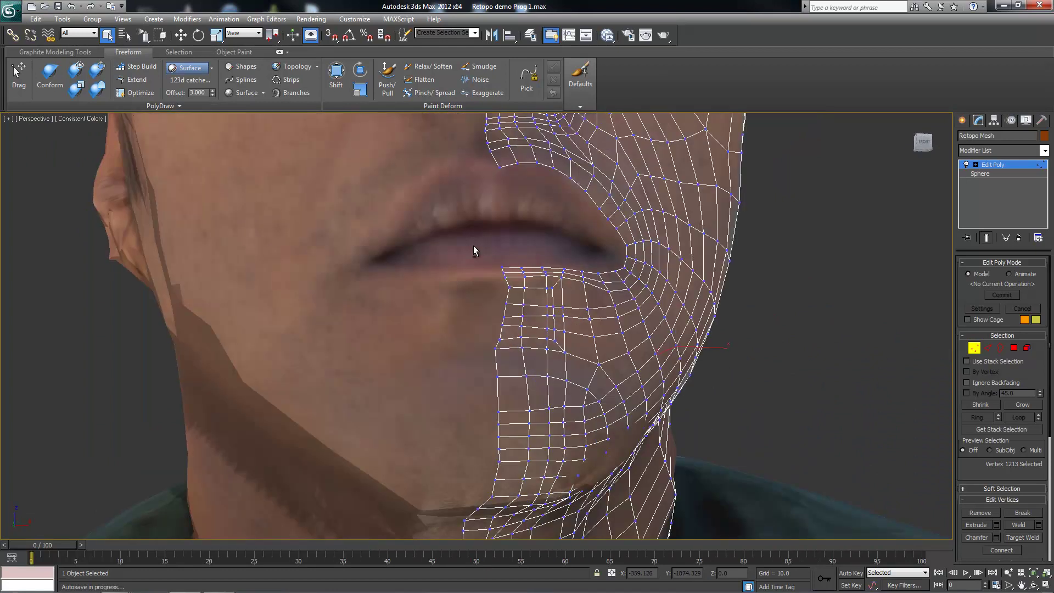
pyautogui.scroll(-3, 474, 251)
pyautogui.keyDown('alt'); pyautogui.moveTo(433, 281); pyautogui.dragTo(371, 278, button='middle'); pyautogui.keyUp('alt')
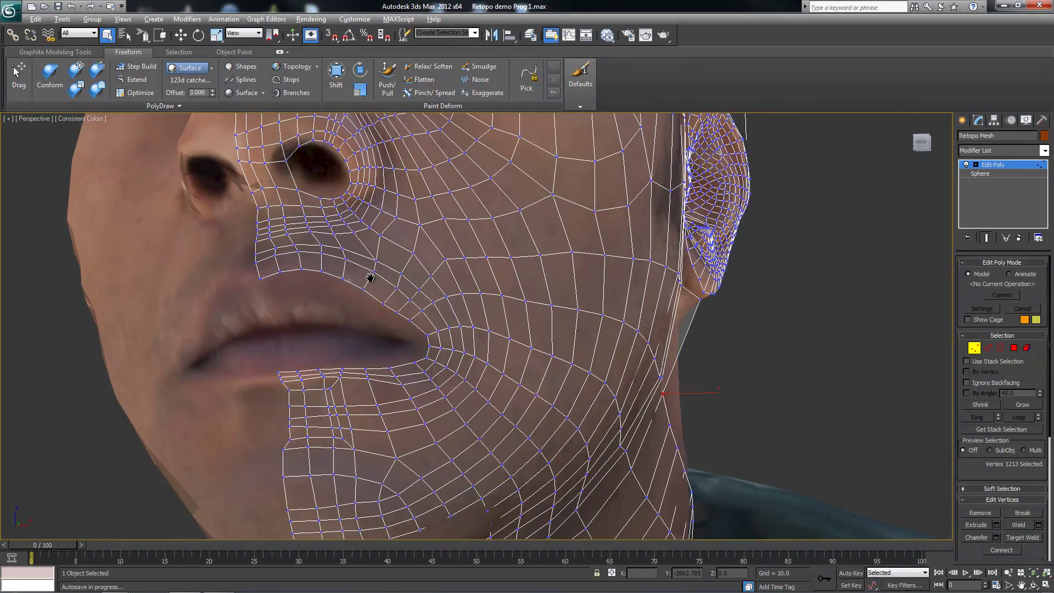
pyautogui.scroll(2, 371, 277)
pyautogui.scroll(2, 152, 191)
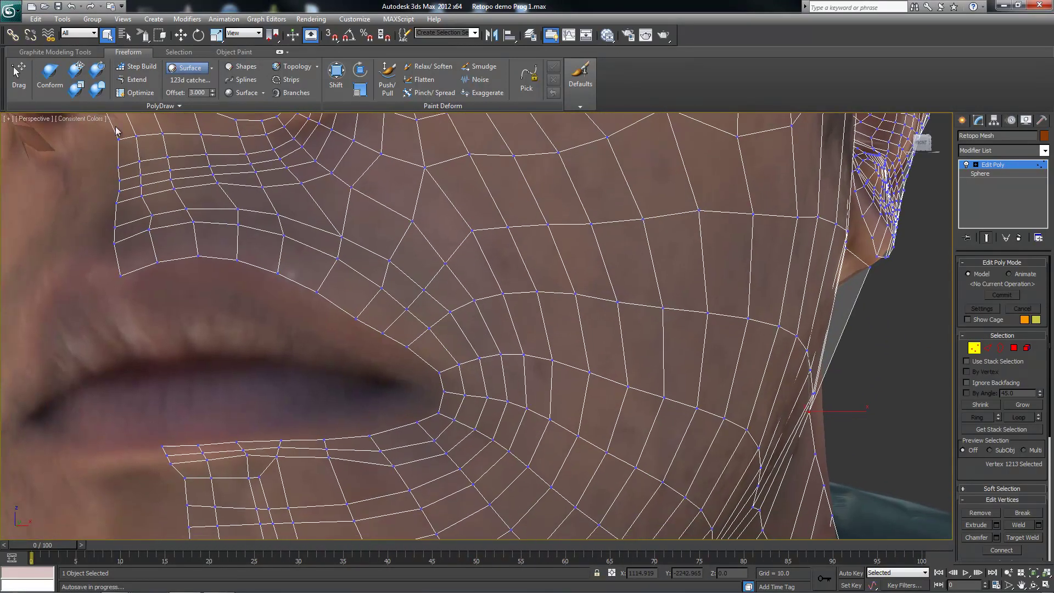
# Try a PolyDraw Extend quad down from the upper lip edge, then undo it
pyautogui.click(122, 82)
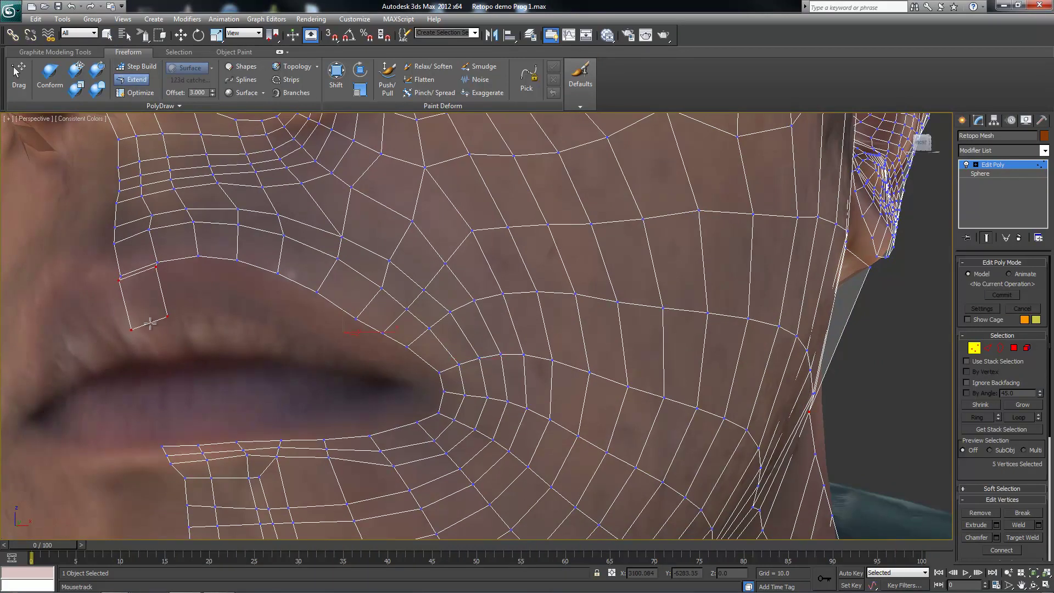
pyautogui.scroll(-3, 177, 329)
pyautogui.moveTo(177, 328)
pyautogui.keyDown('alt'); pyautogui.mouseDown(button='middle')
pyautogui.moveTo(209, 327)
pyautogui.moveTo(230, 394)
pyautogui.mouseUp(button='middle'); pyautogui.keyUp('alt')
pyautogui.scroll(3, 219, 325)
pyautogui.keyDown('shift'); pyautogui.moveTo(237, 286); pyautogui.dragTo(235, 319); pyautogui.keyUp('shift')
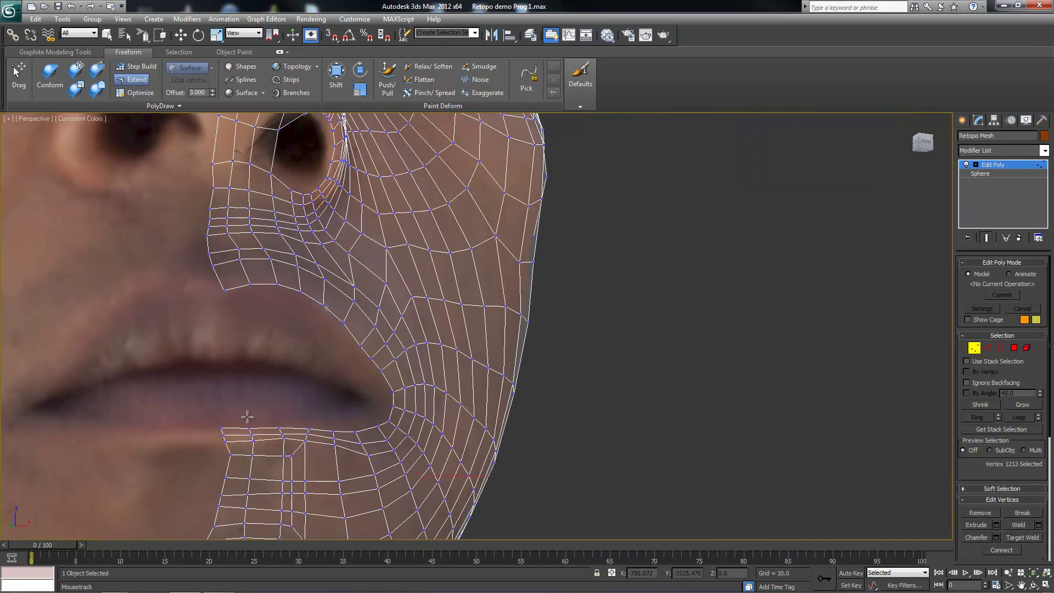
pyautogui.scroll(-3, 227, 376)
pyautogui.keyDown('alt'); pyautogui.moveTo(228, 376); pyautogui.dragTo(248, 291, button='middle'); pyautogui.keyUp('alt')
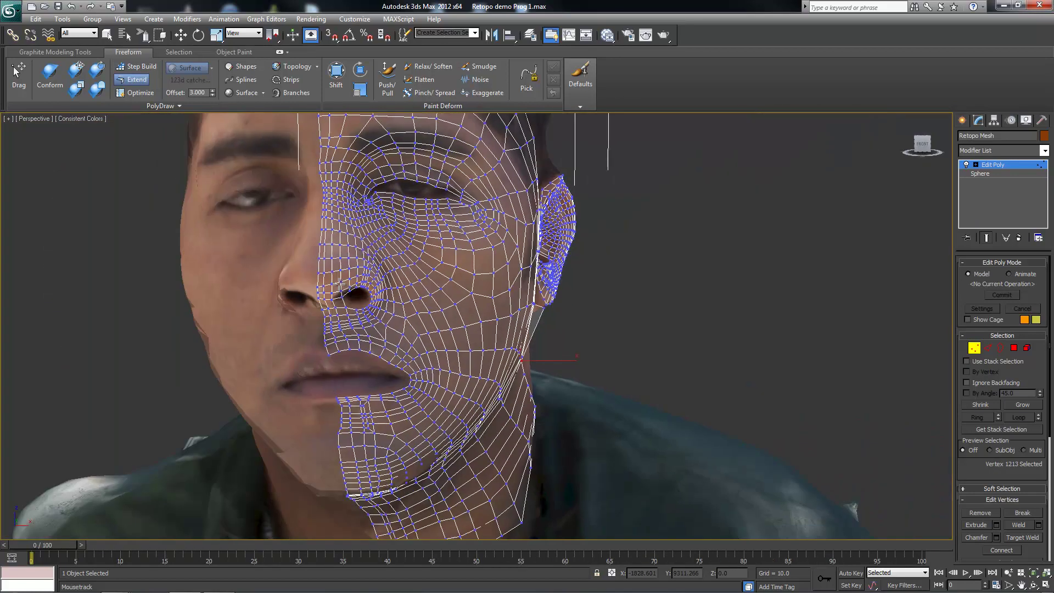
pyautogui.scroll(2, 248, 291)
pyautogui.scroll(-3, 248, 291)
pyautogui.keyDown('alt'); pyautogui.moveTo(336, 310); pyautogui.dragTo(371, 311, button='middle'); pyautogui.keyUp('alt')
pyautogui.scroll(2, 299, 326)
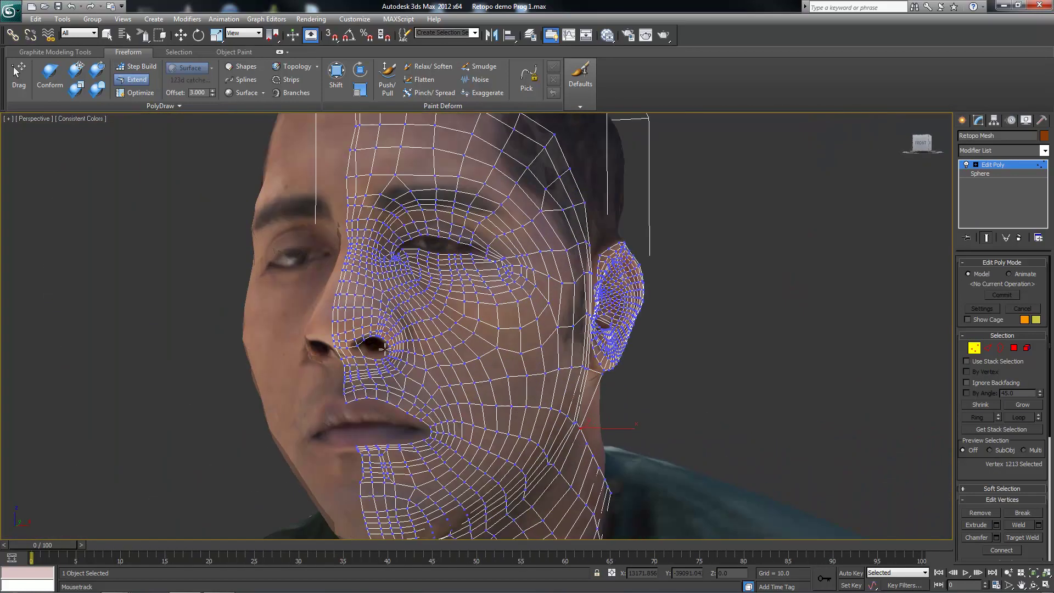
pyautogui.scroll(2, 299, 326)
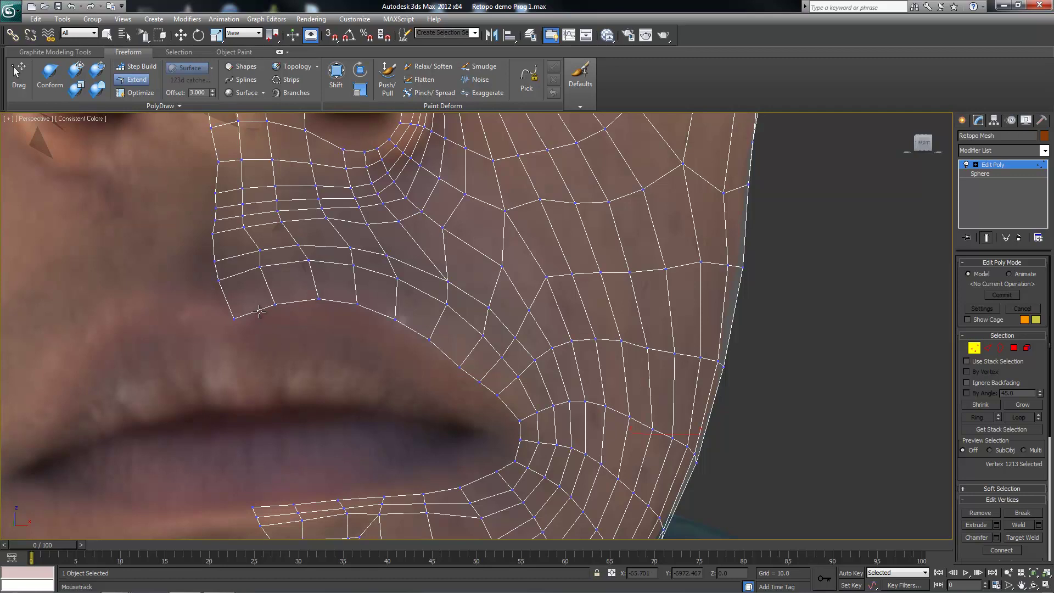
pyautogui.hotkey('ctrl', 'z')
# Exit vertex level and orbit around the head to review the retopology, including the ear
pyautogui.scroll(-3, 275, 346)
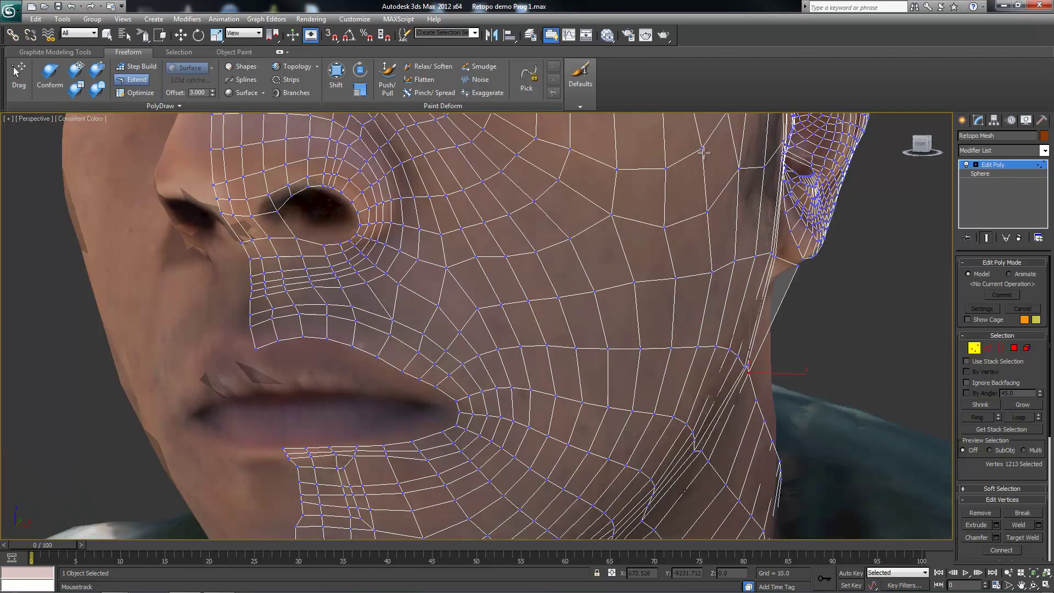
pyautogui.press('1')
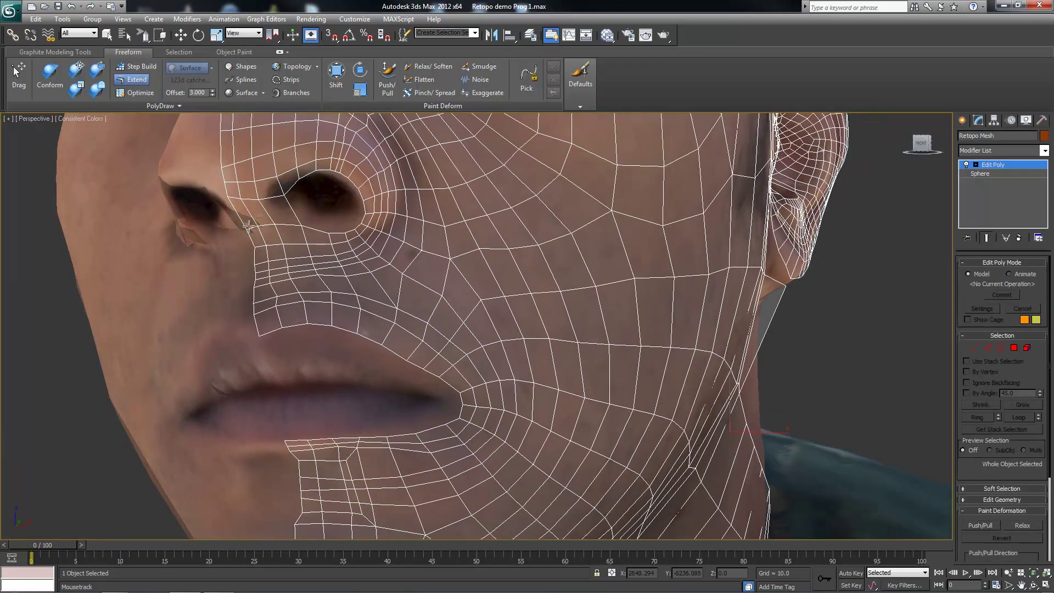
pyautogui.scroll(-3, 270, 294)
pyautogui.keyDown('alt'); pyautogui.moveTo(270, 294); pyautogui.dragTo(294, 400, button='middle'); pyautogui.keyUp('alt')
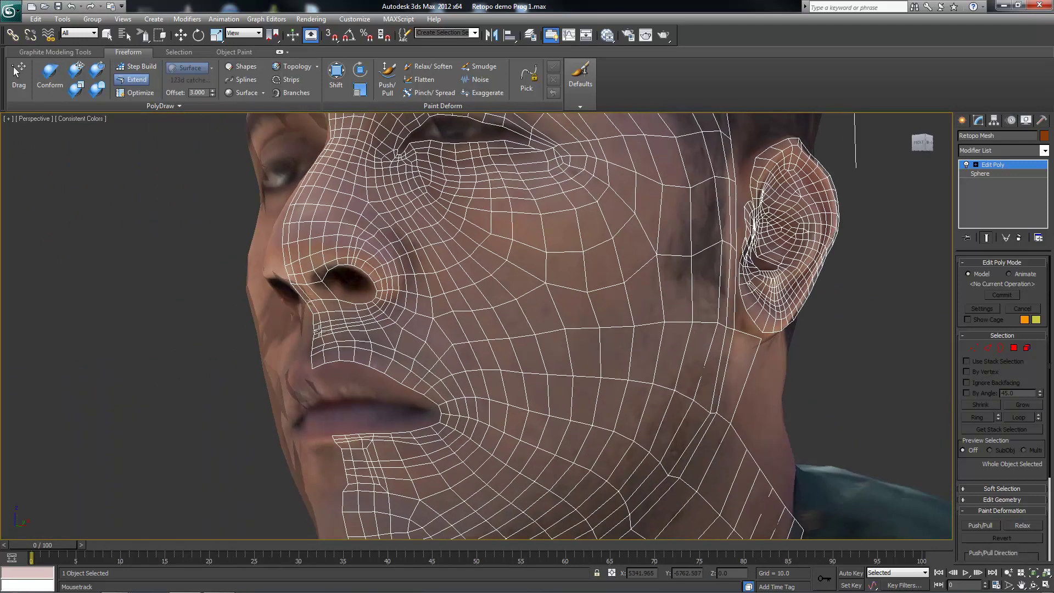
pyautogui.scroll(3, 294, 400)
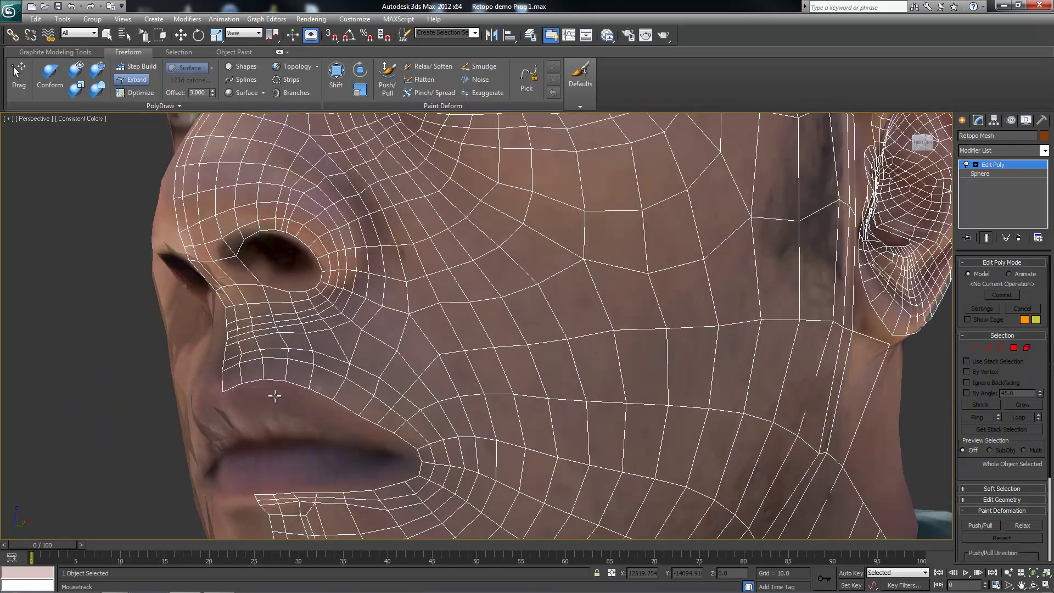
pyautogui.scroll(-4, 274, 396)
pyautogui.keyDown('alt'); pyautogui.moveTo(337, 346); pyautogui.dragTo(427, 358, button='middle'); pyautogui.keyUp('alt')
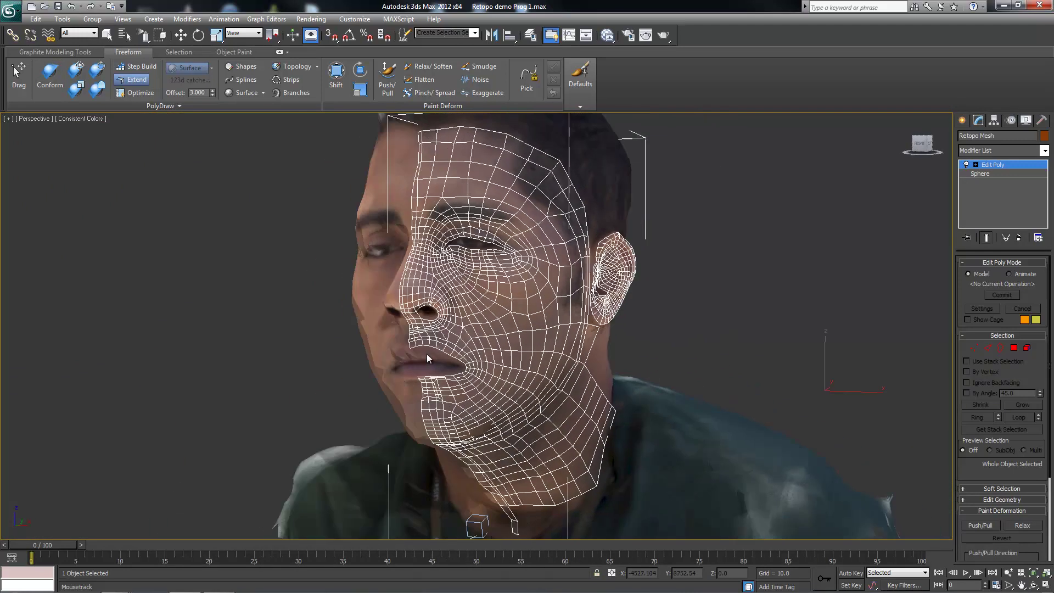
# Save the scene as Retopo demo Prog 1.max
pyautogui.click(20, 18)
pyautogui.moveTo(38, 131)
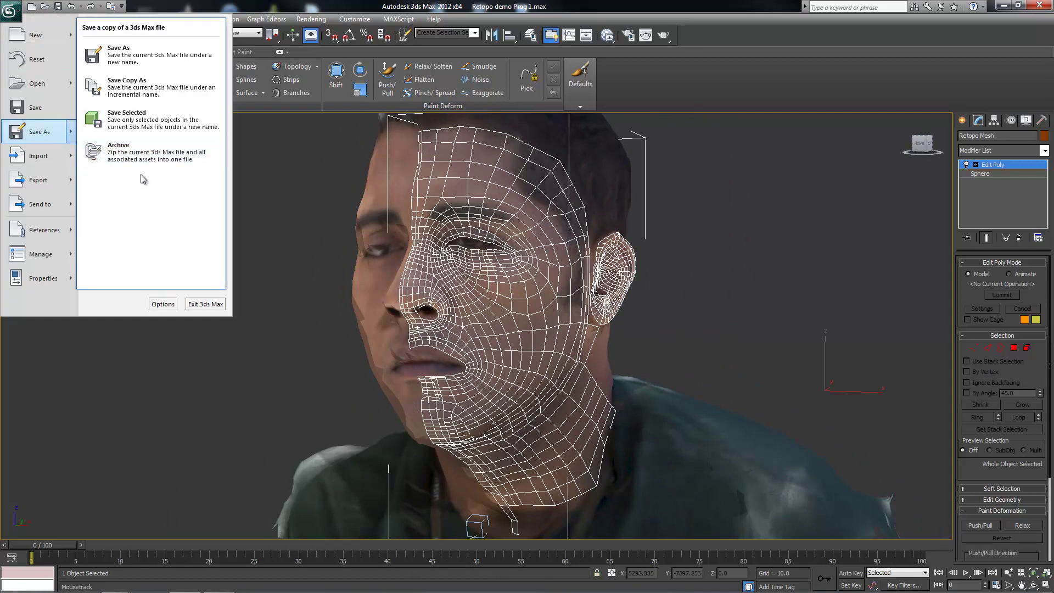
pyautogui.click(107, 62)
pyautogui.click(353, 468)
pyautogui.press('Return')
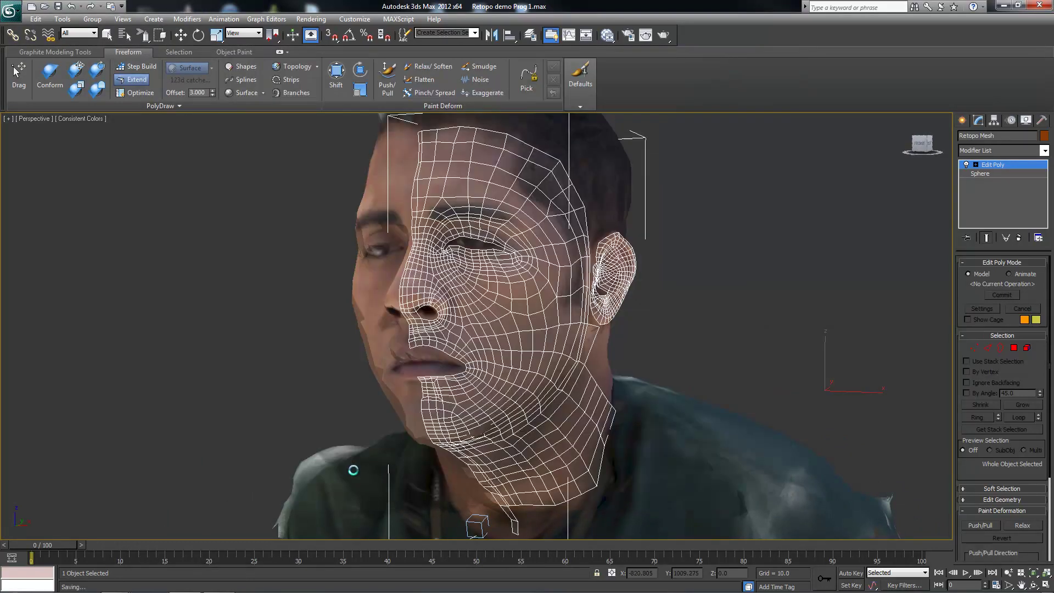